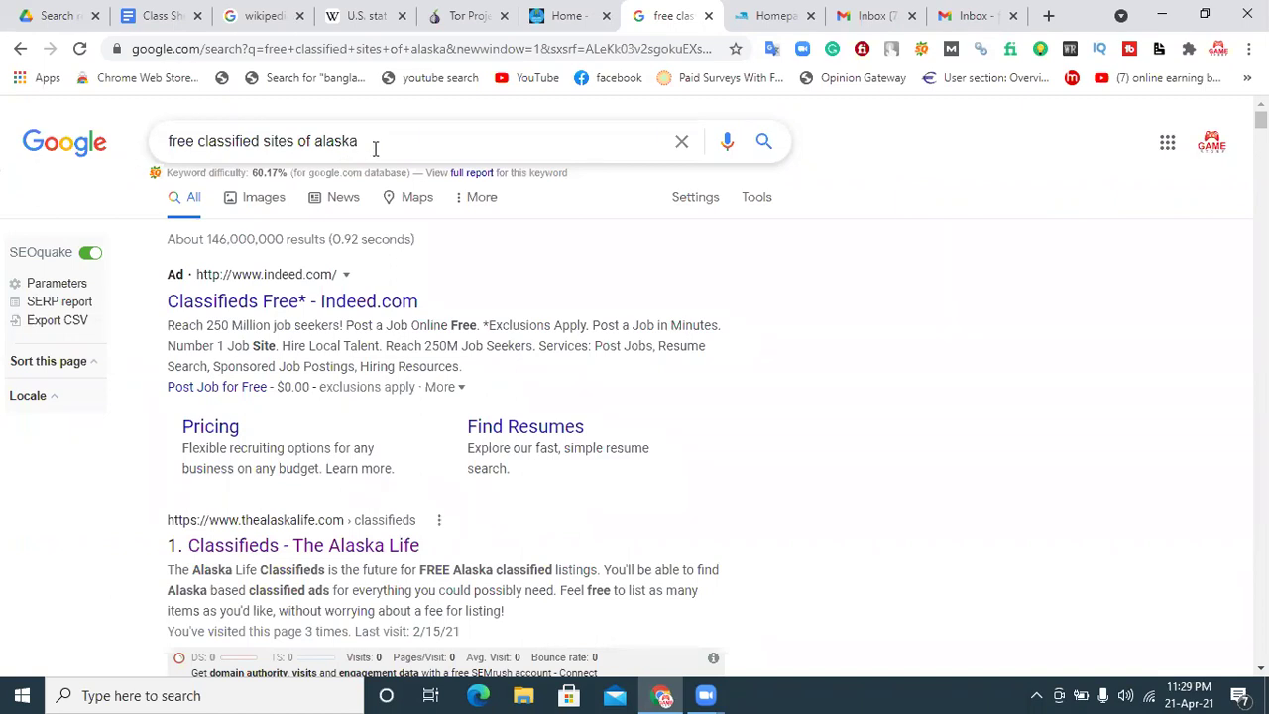
Step: Close the Tor Project tab and create a new blank Google Sheets spreadsheet from Drive
left_click(504, 15)
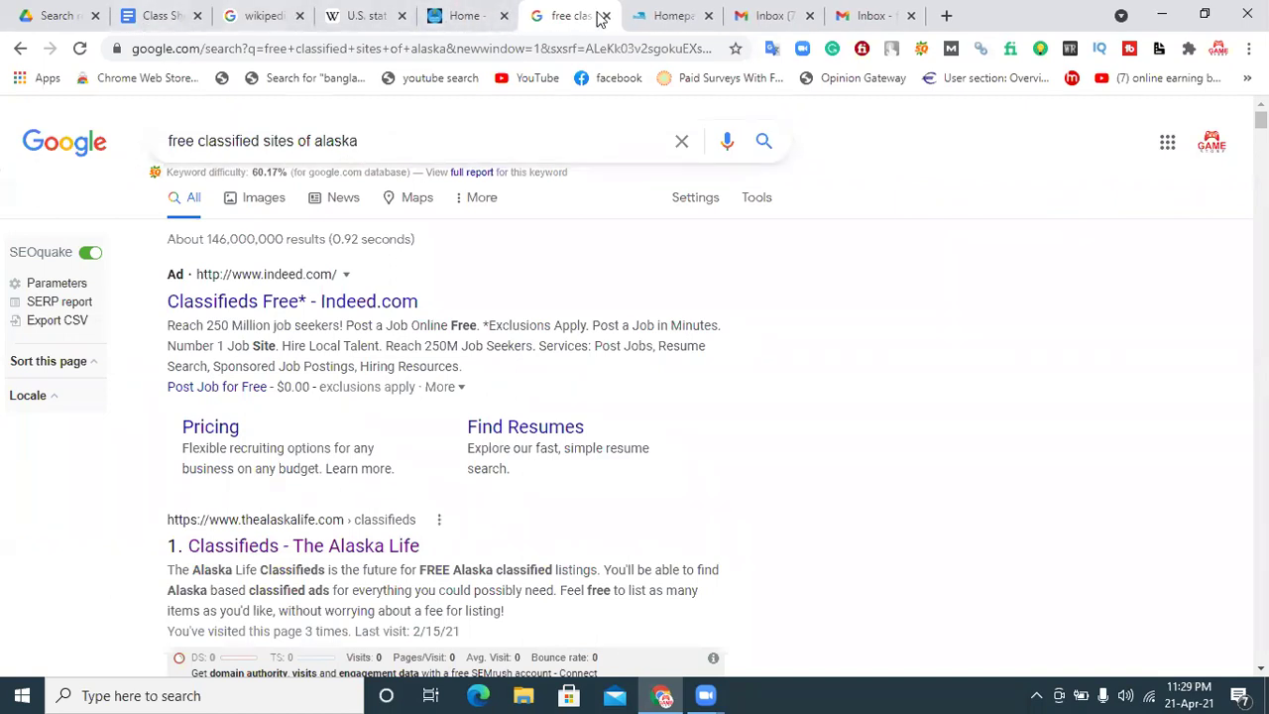
left_click(52, 15)
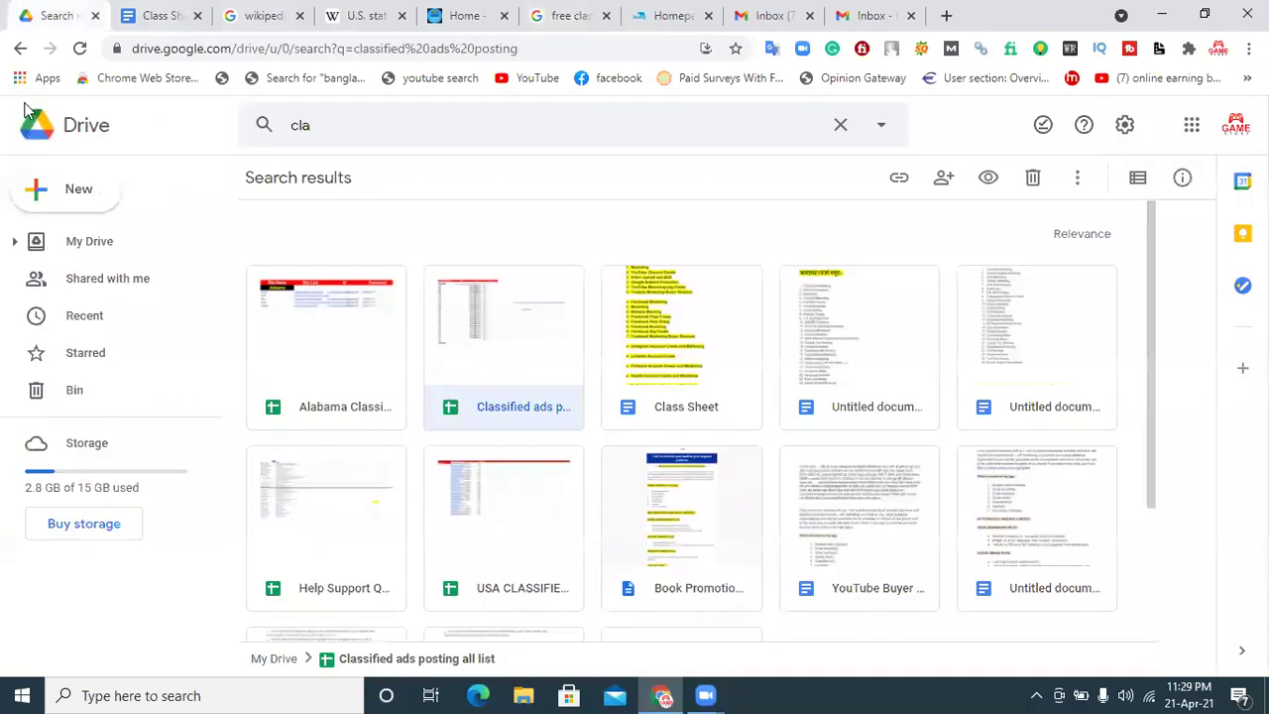
left_click(62, 198)
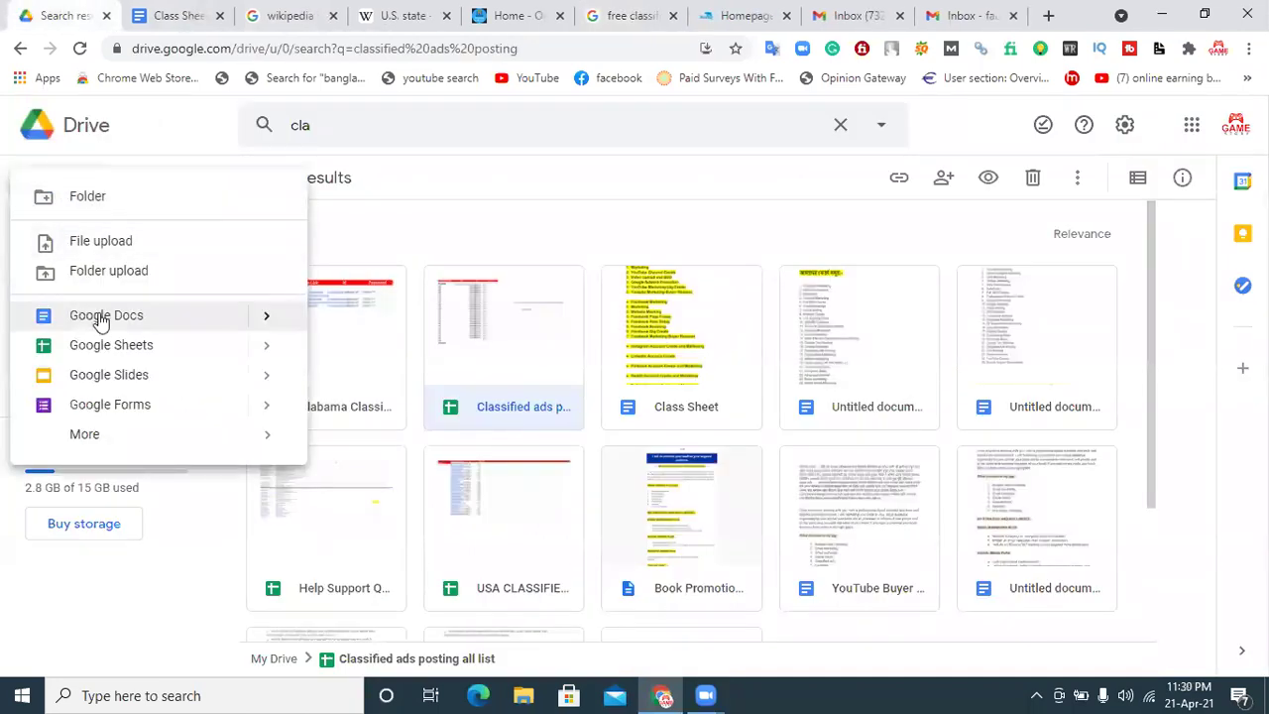
left_click(99, 320)
left_click(197, 16)
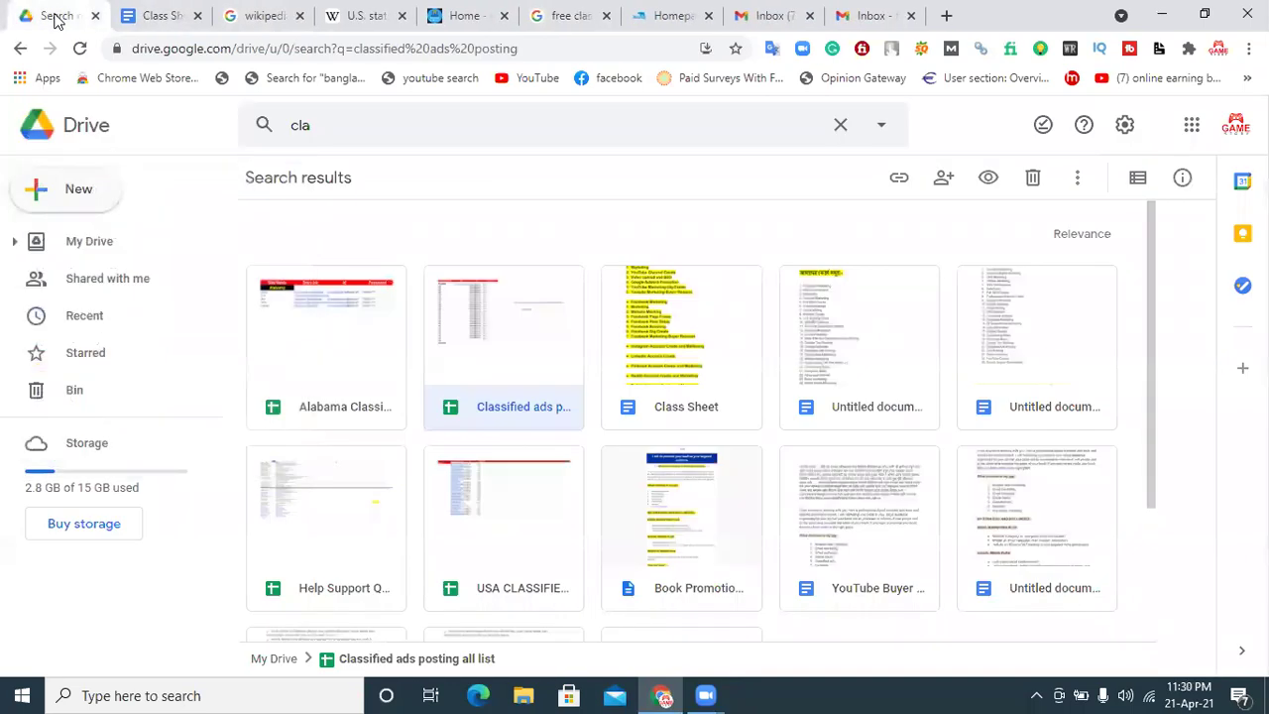
left_click(74, 194)
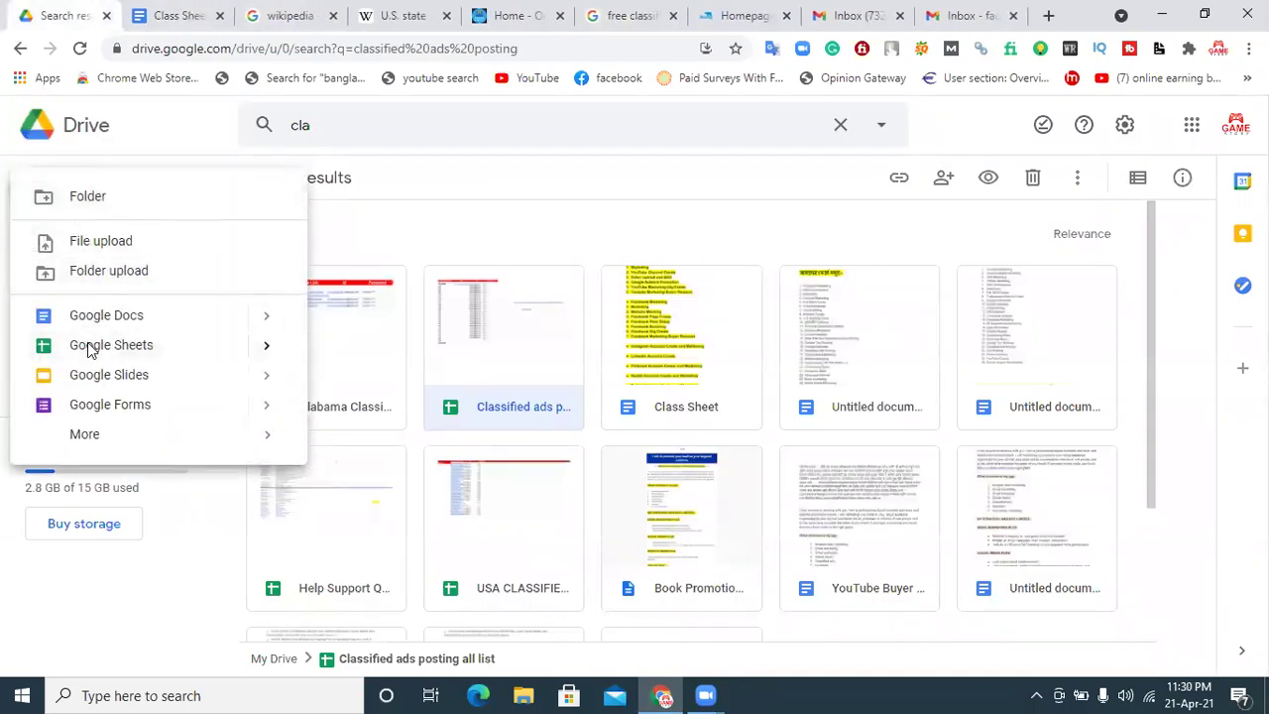
left_click(87, 342)
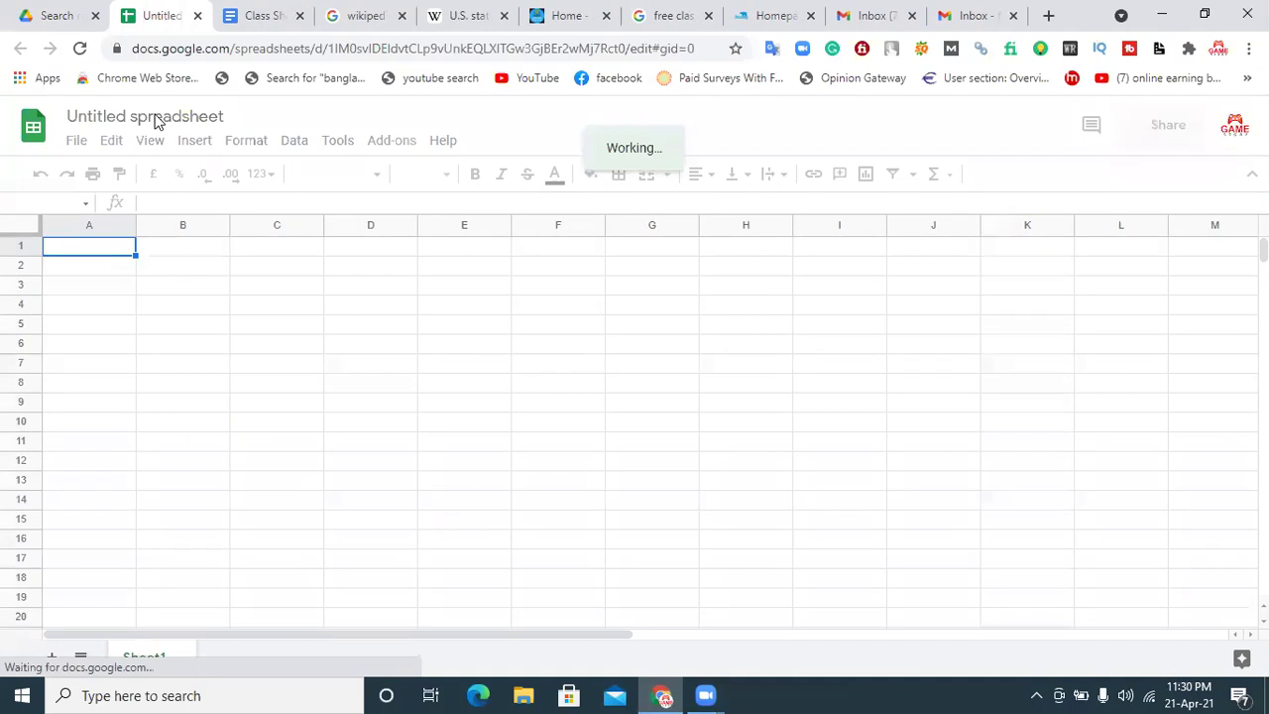
Step: Retitle the untitled spreadsheet 'Classifiad Ads Posting site', clearing an initial mistyped title
left_click(154, 116)
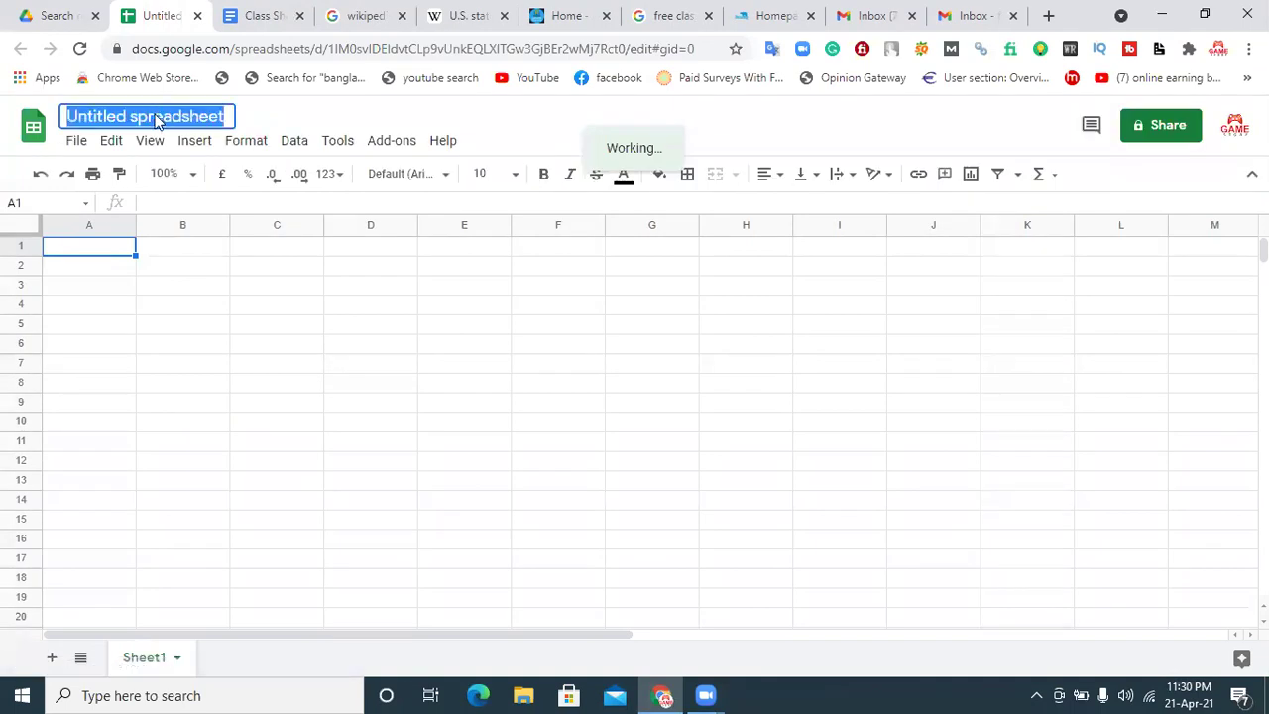
type("Clas")
key("ctrl+z")
type("fiad")
key("ctrl+a")
key("BackSpace")
type("Clas")
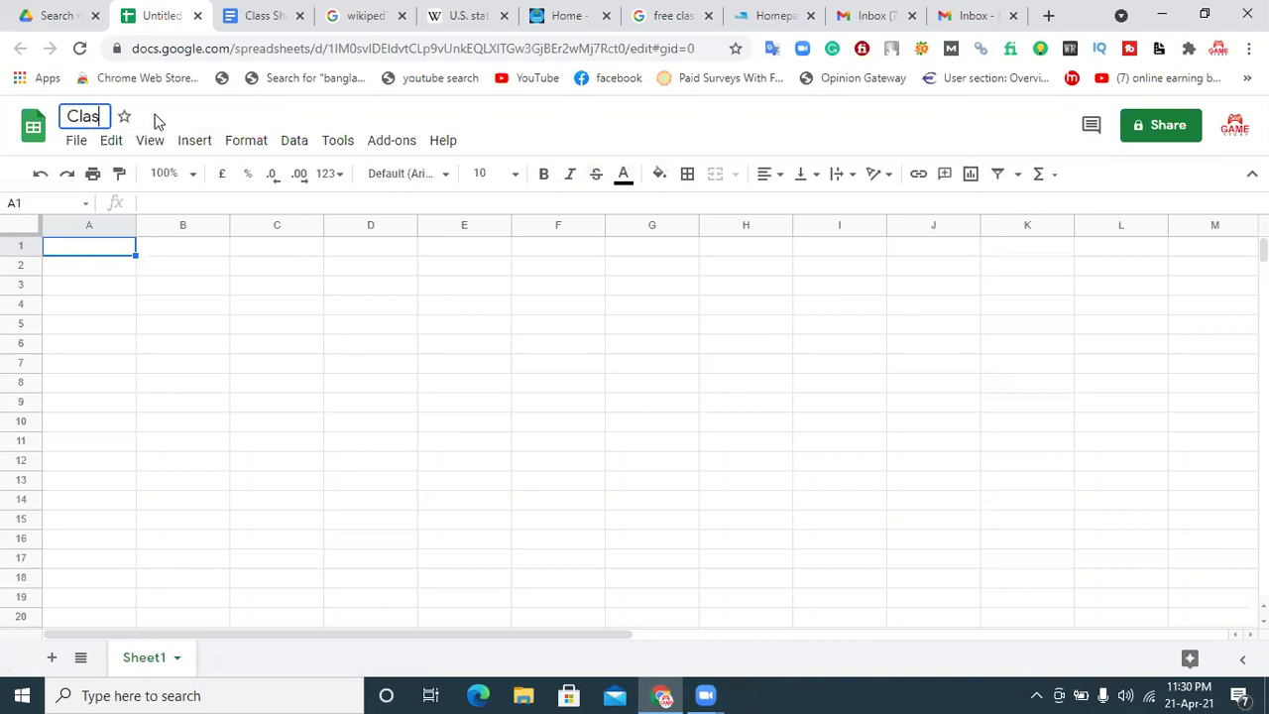
type("sifiad A")
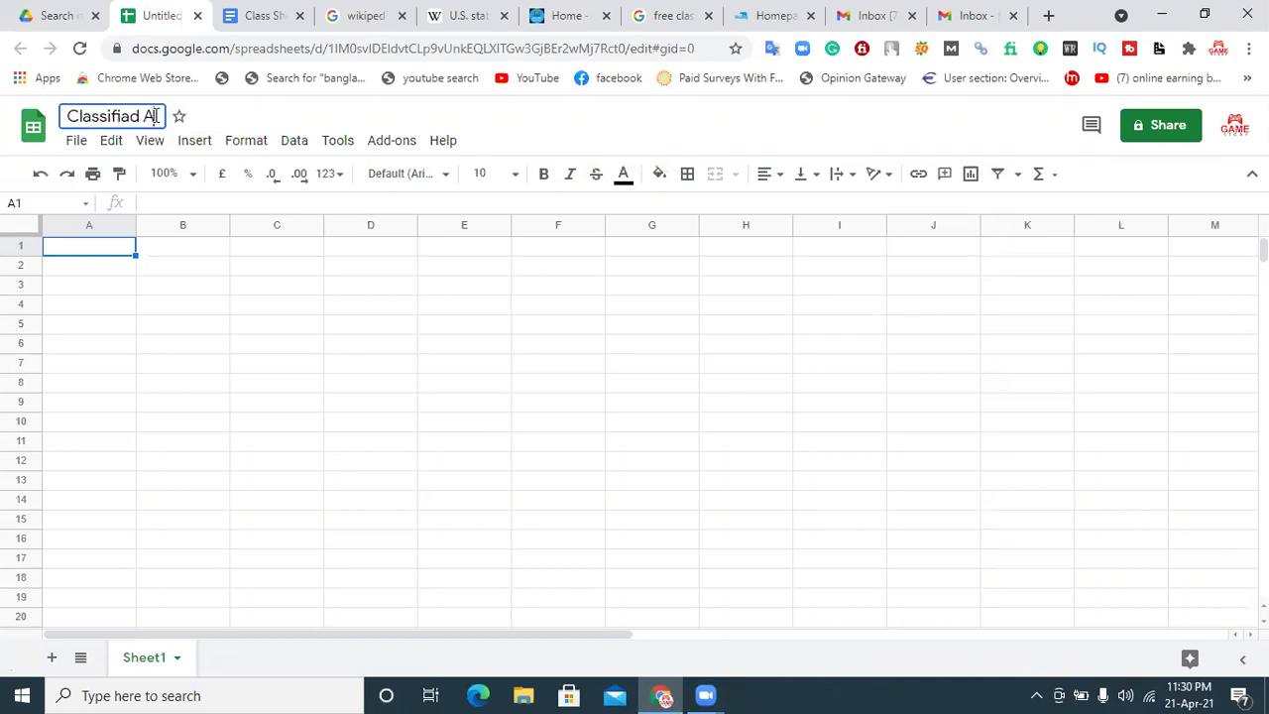
type("ds Po")
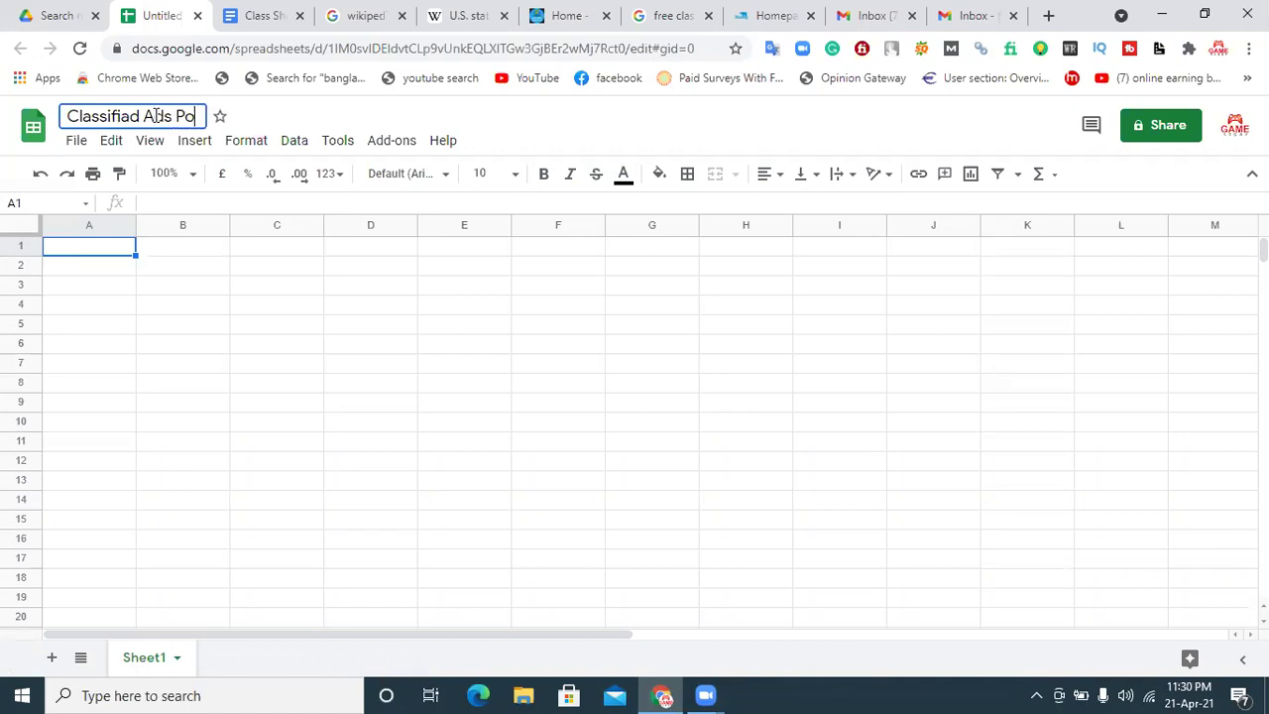
type("sting site")
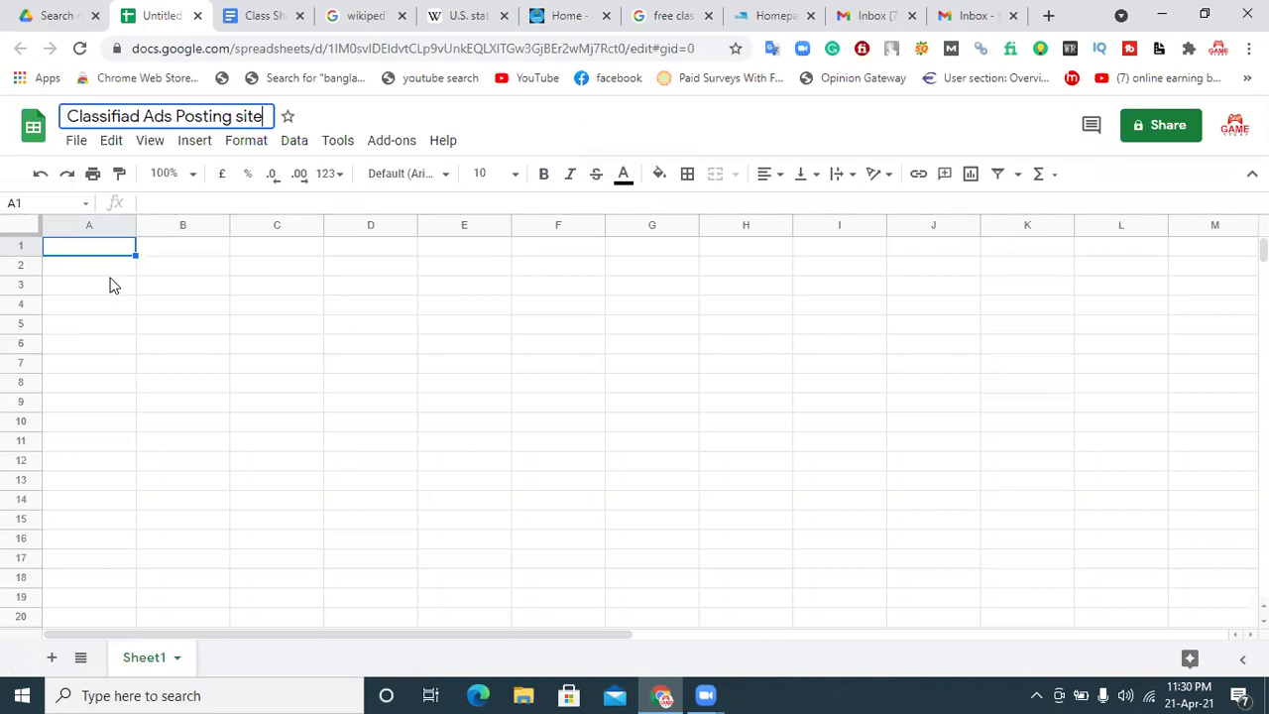
left_click(109, 284)
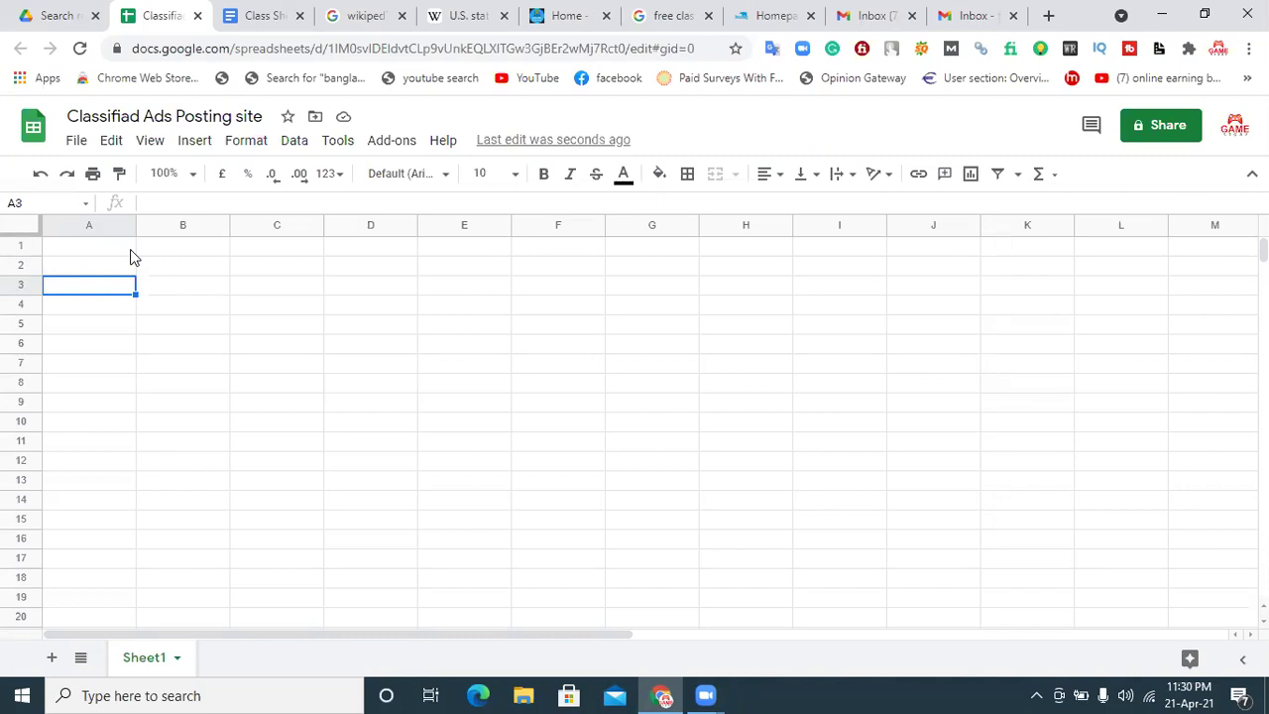
left_click(128, 249)
Step: Enter the heading 'Alaska Site' in cell A1
type("Si")
key("BackSpace")
key("BackSpace")
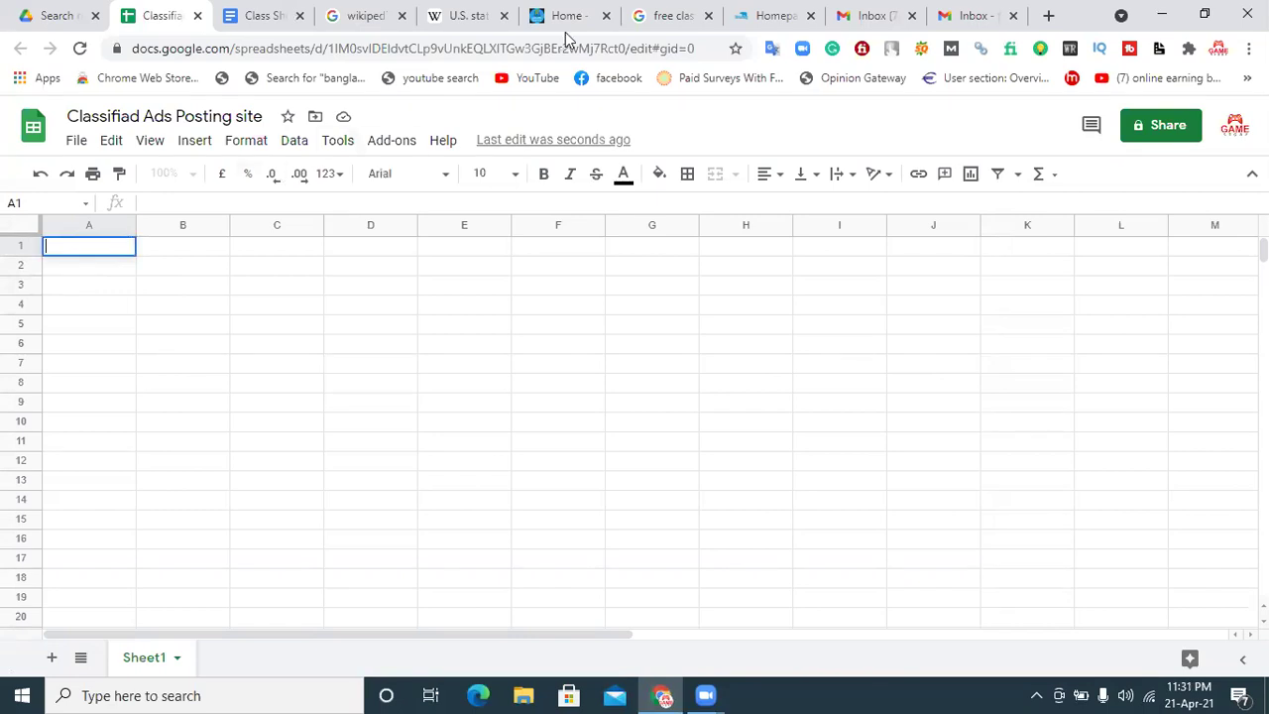
left_click(658, 14)
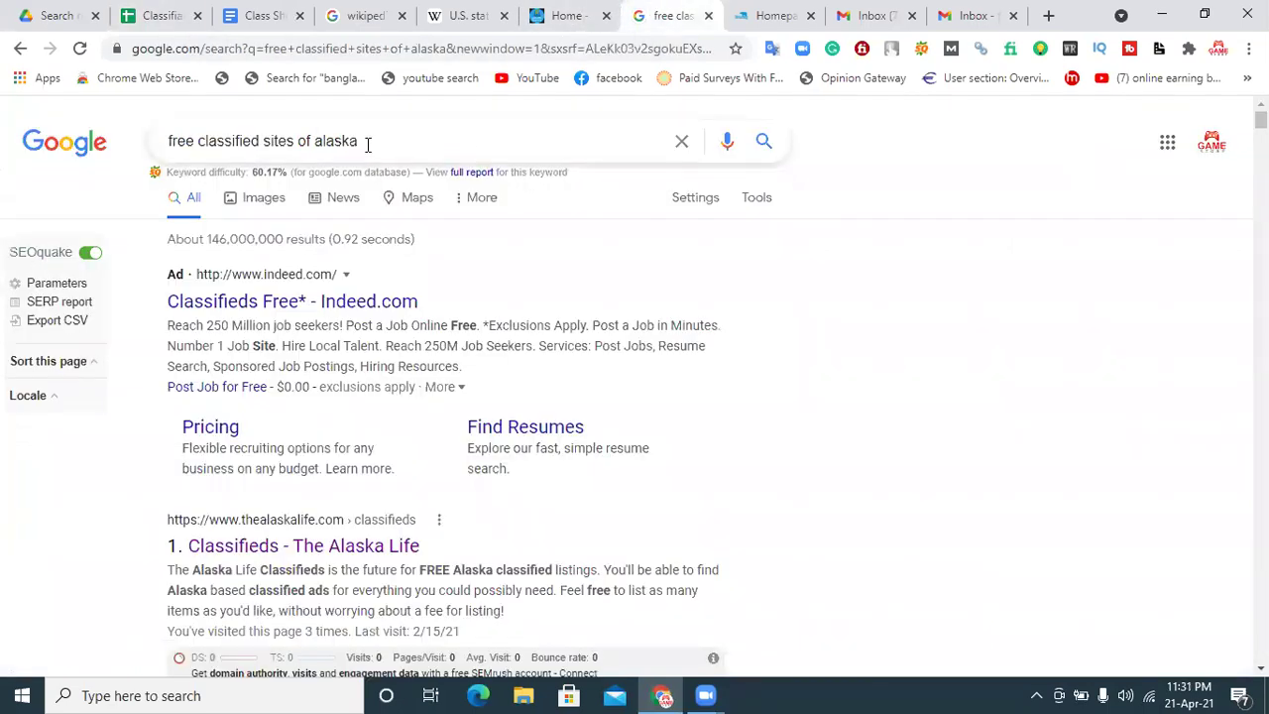
left_click(187, 20)
type("Claska")
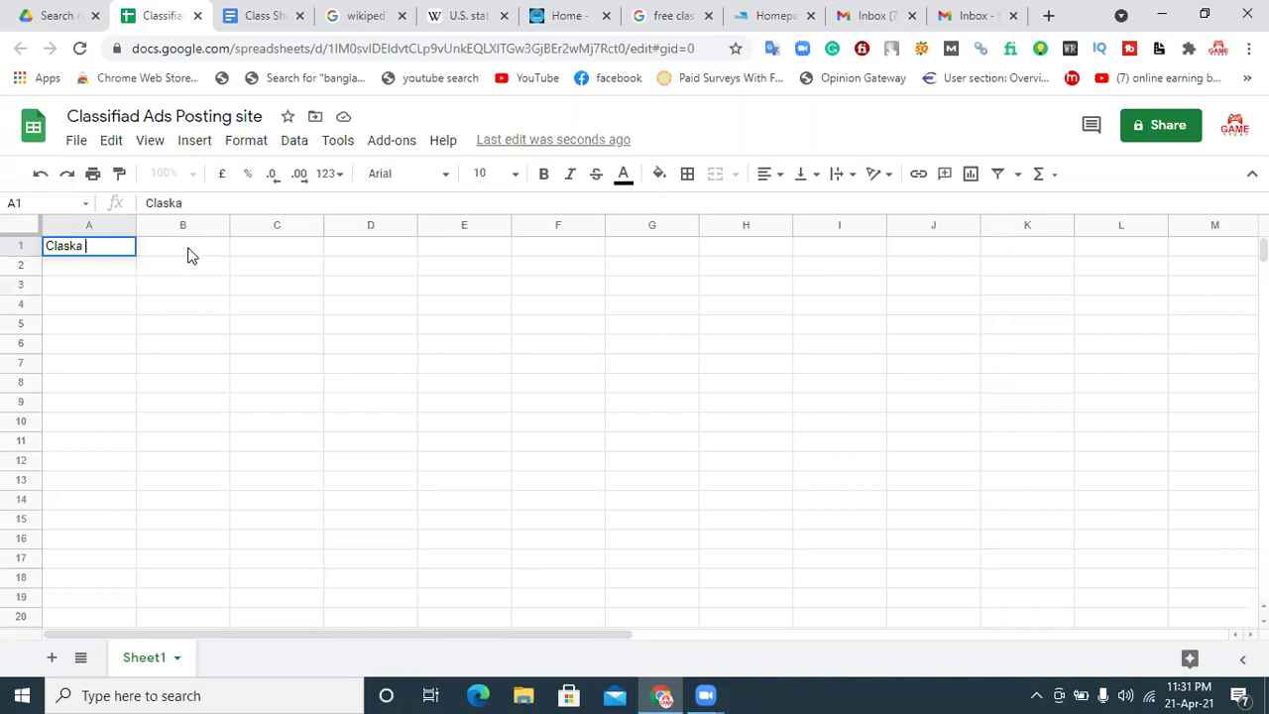
key("BackSpace")
key("BackSpace")
key("BackSpace")
key("BackSpace")
key("BackSpace")
key("BackSpace")
type("Alaska Site")
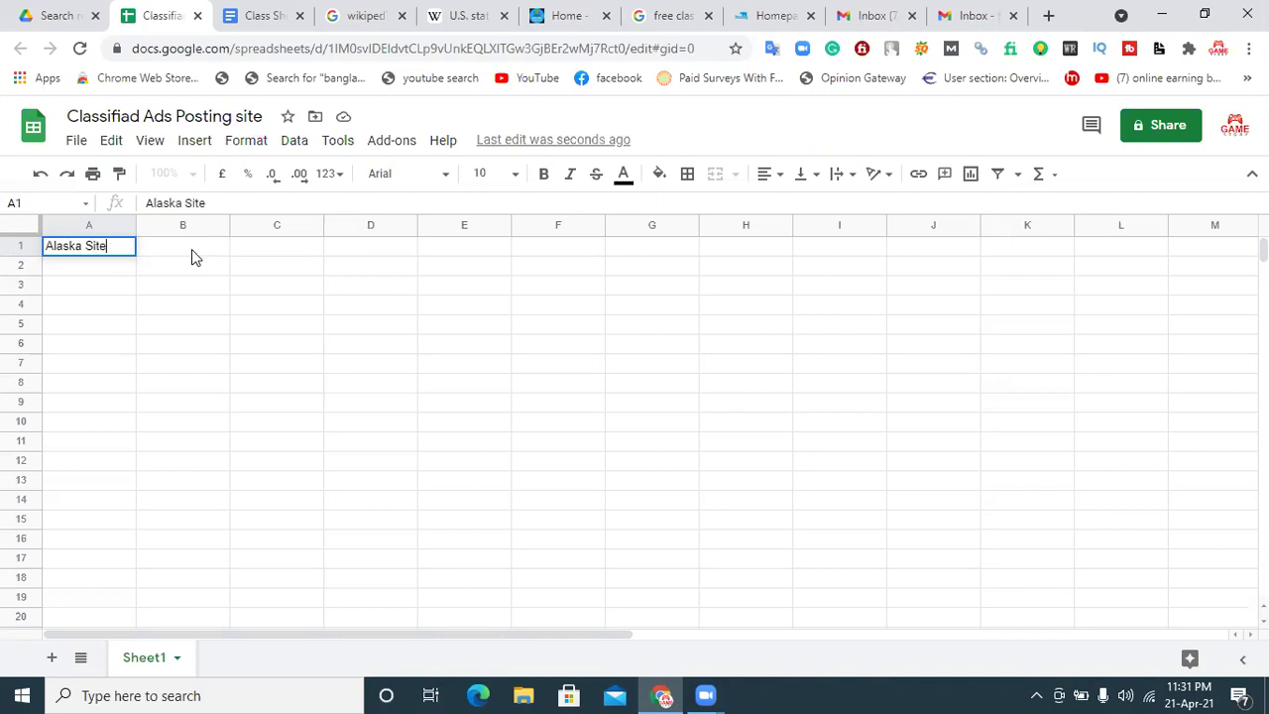
left_click(147, 287)
left_click(106, 251)
Step: Make the A1 heading bold, 18 pt, white text on a red fill
left_click(543, 175)
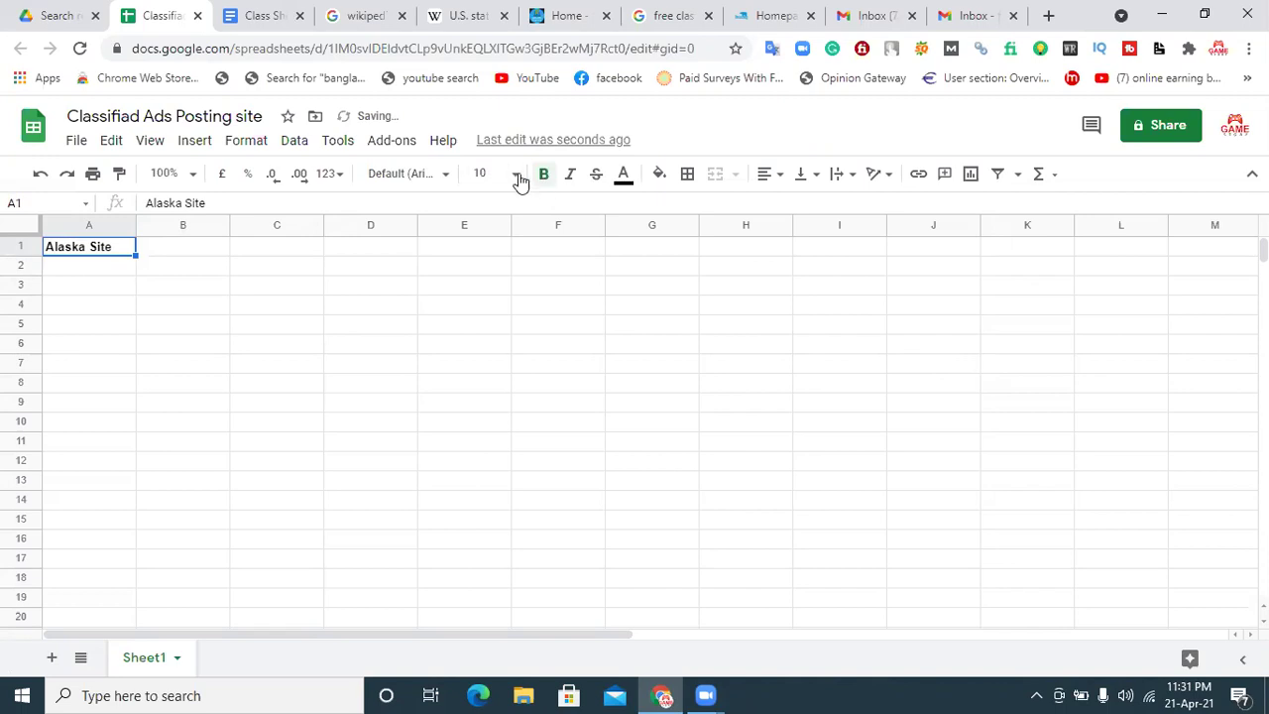
left_click(516, 177)
left_click(485, 445)
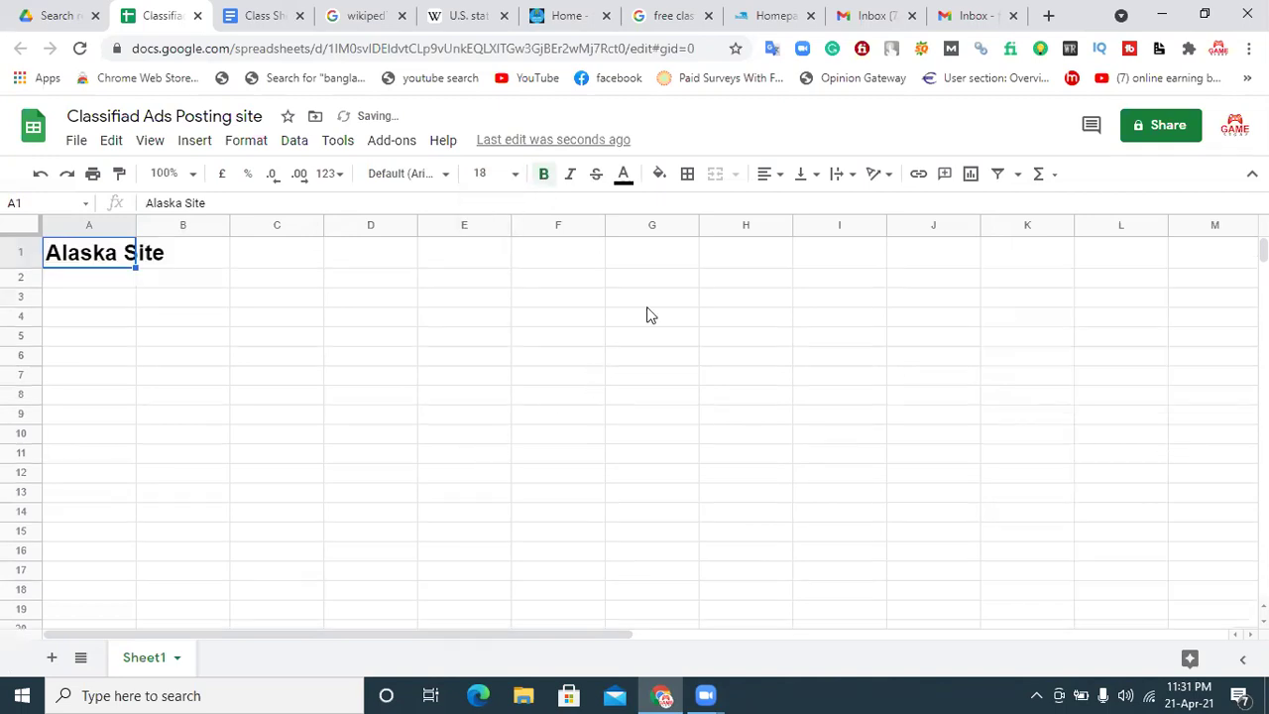
left_click(624, 176)
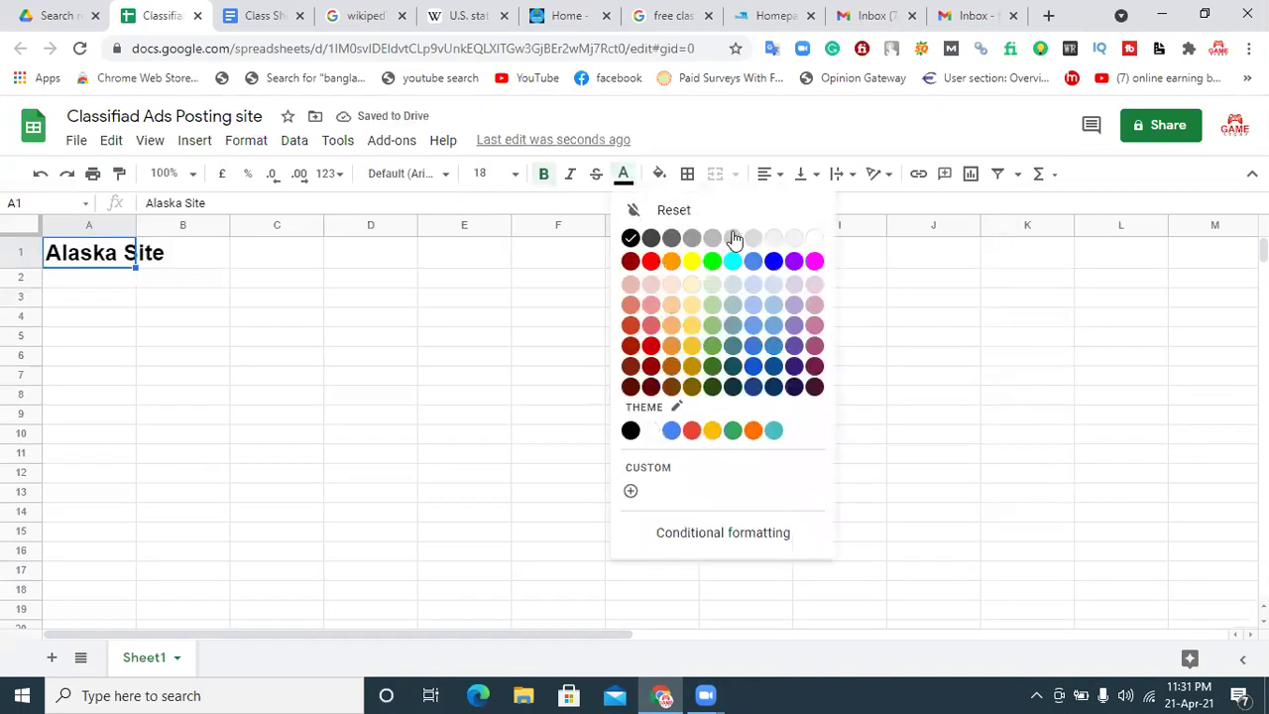
left_click(814, 238)
left_click(659, 175)
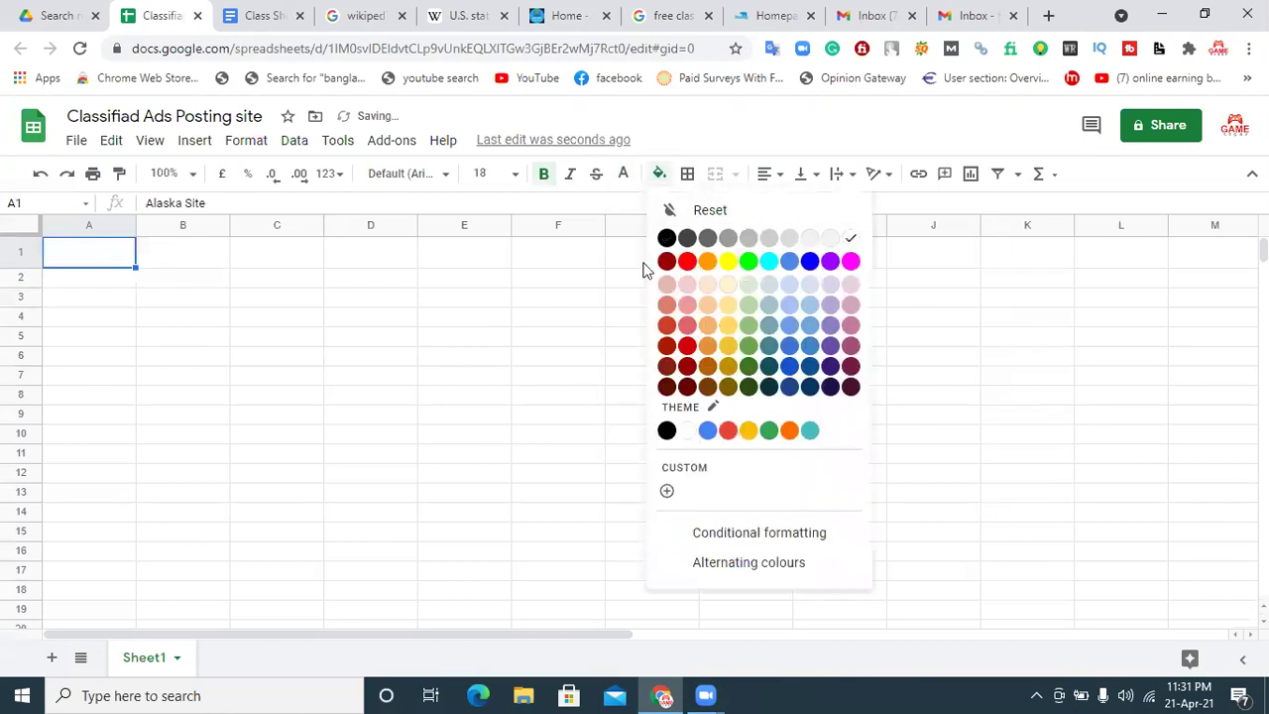
left_click(687, 261)
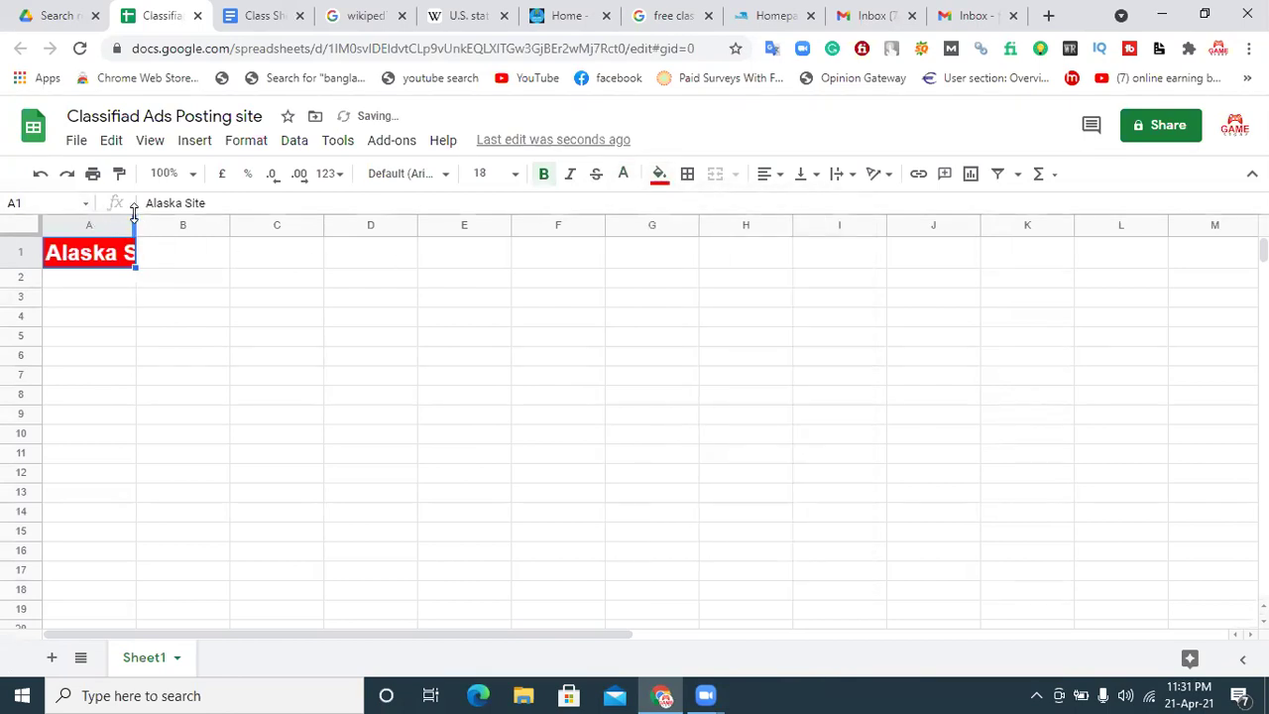
Step: Widen column A and centre 'Alaska Site' horizontally in its cell
left_click_drag(150, 222, 226, 222)
left_click(177, 327)
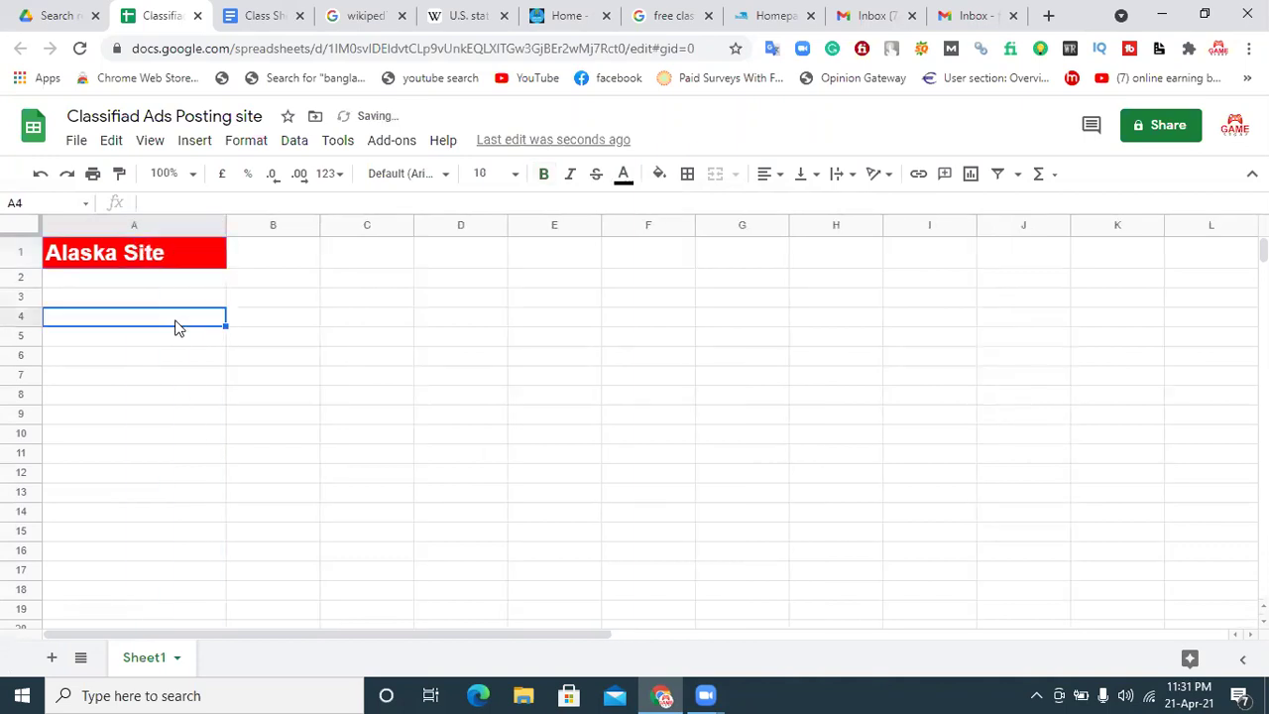
left_click(135, 258)
left_click(773, 174)
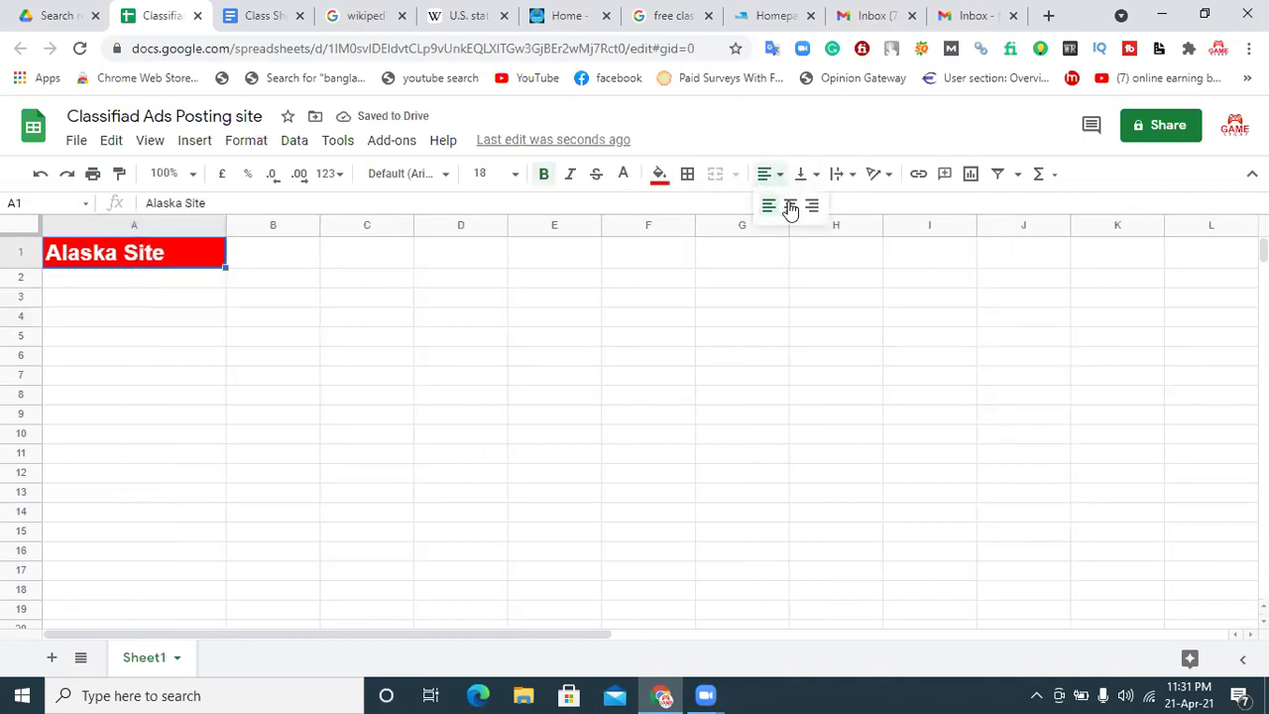
left_click(791, 206)
left_click(178, 321)
left_click(281, 284)
left_click(185, 282)
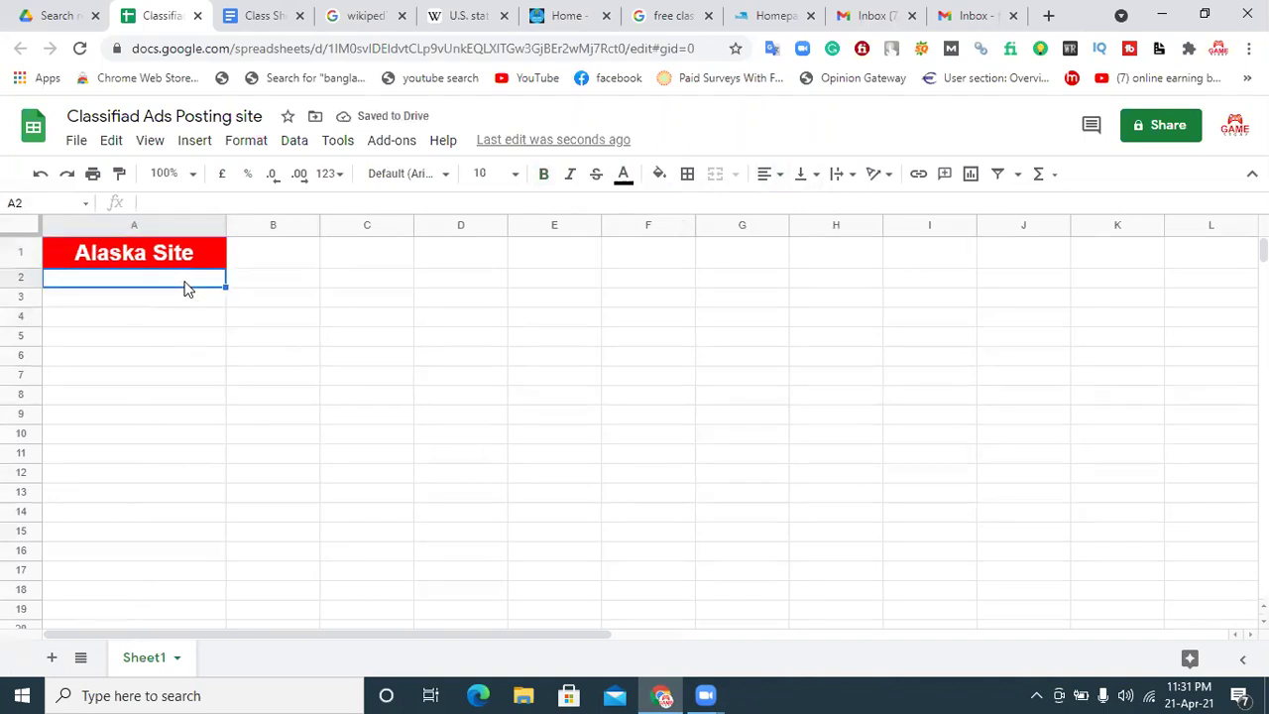
Step: Enter the headers 'Site Name' in A2 and 'Site Link' in B2
type("S")
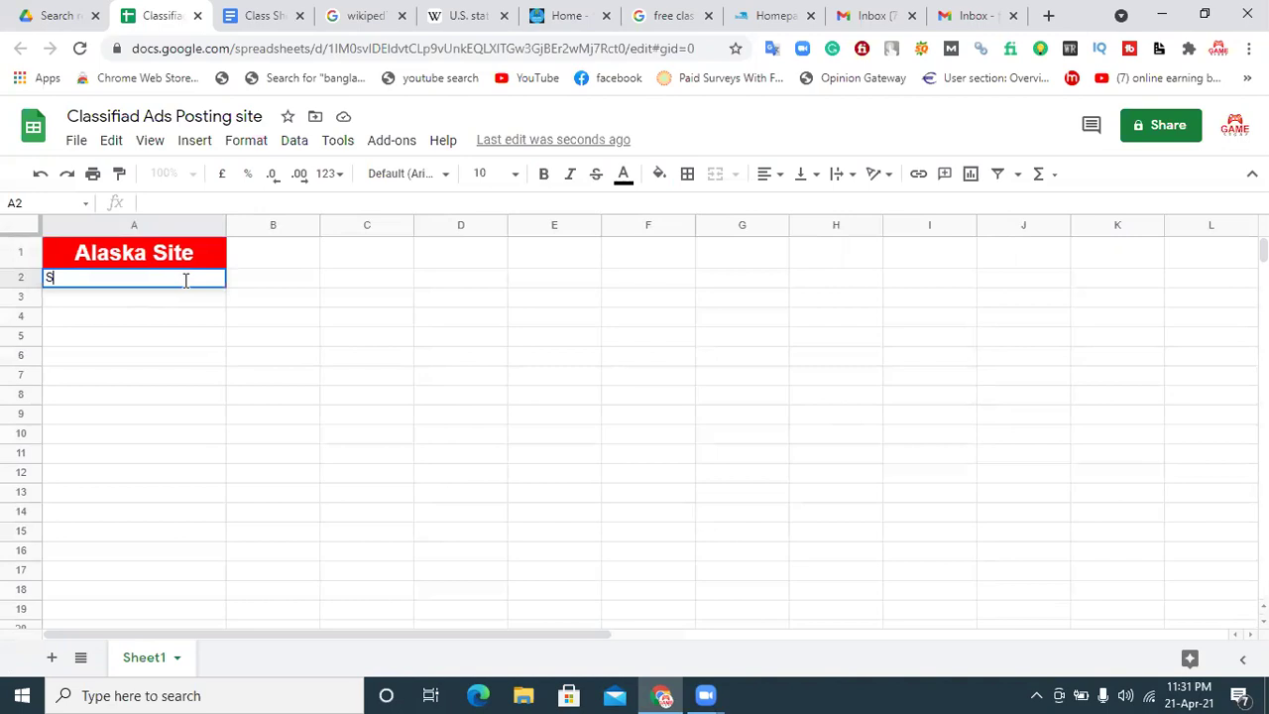
type("ite Name")
left_click(272, 285)
type("Site Link")
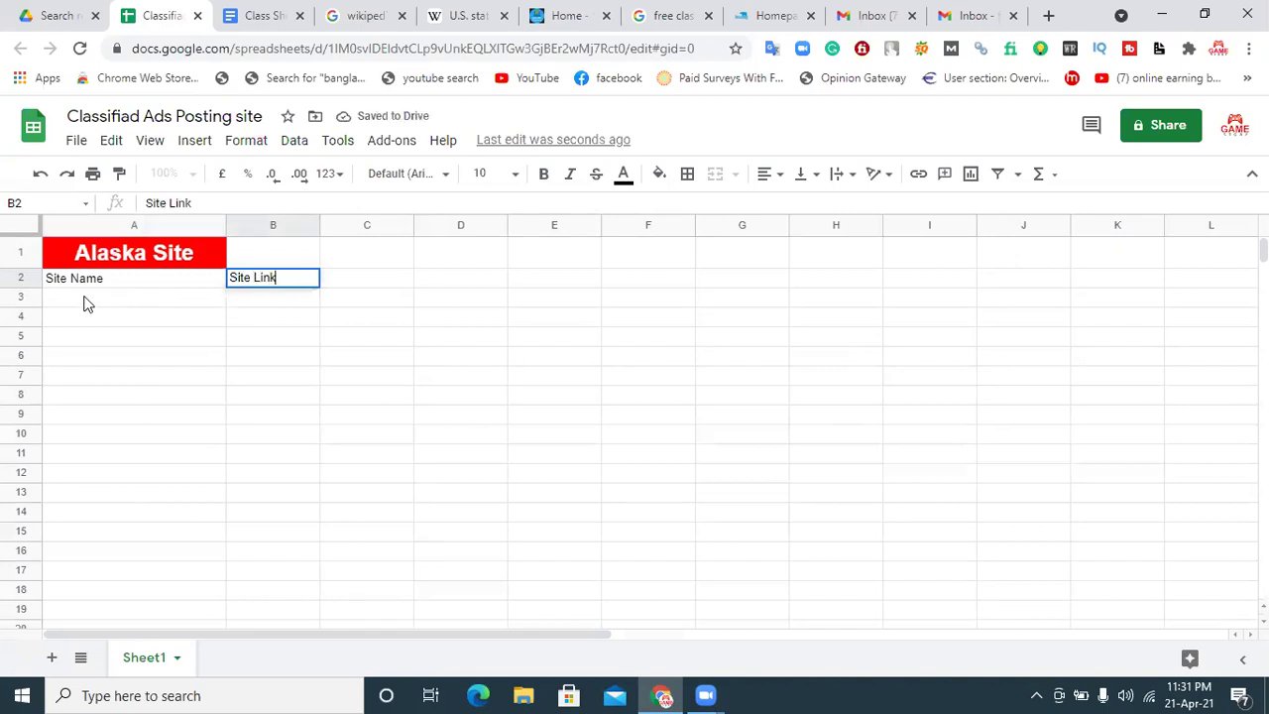
left_click(346, 288)
Step: Enter the headers 'ID' in C2 and 'Password' in D2
type("ID")
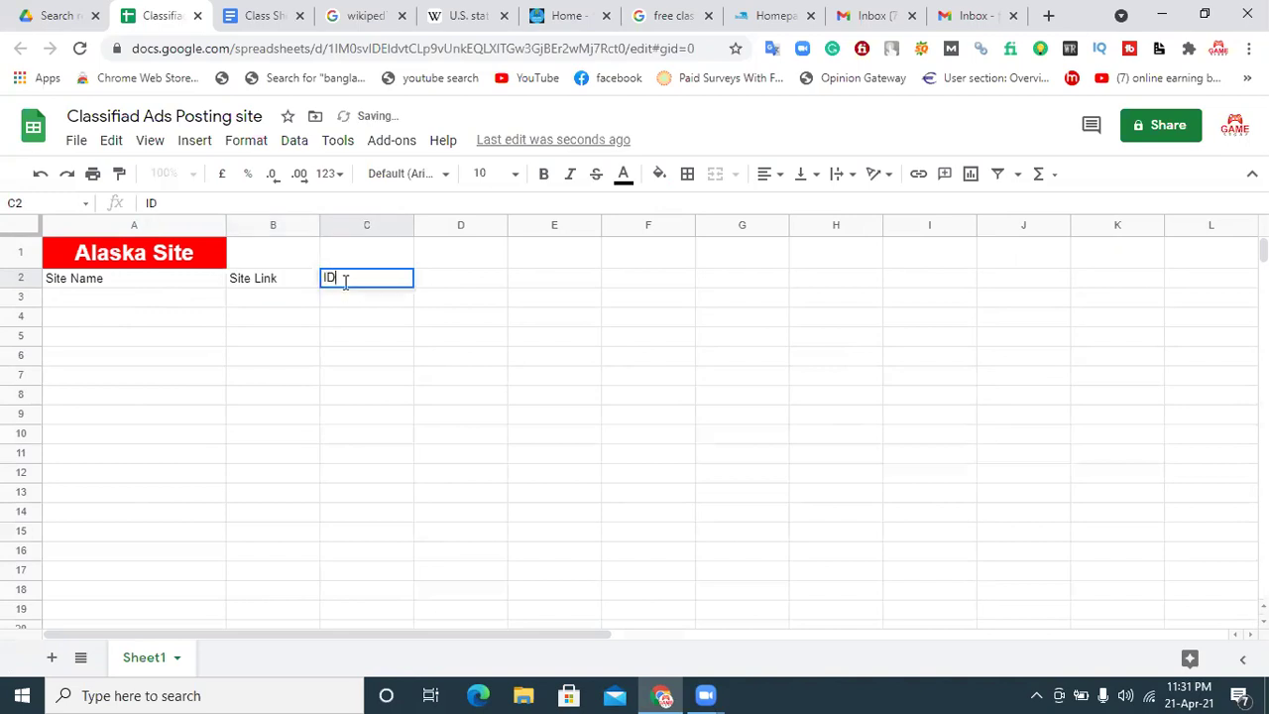
left_click(443, 288)
type("P")
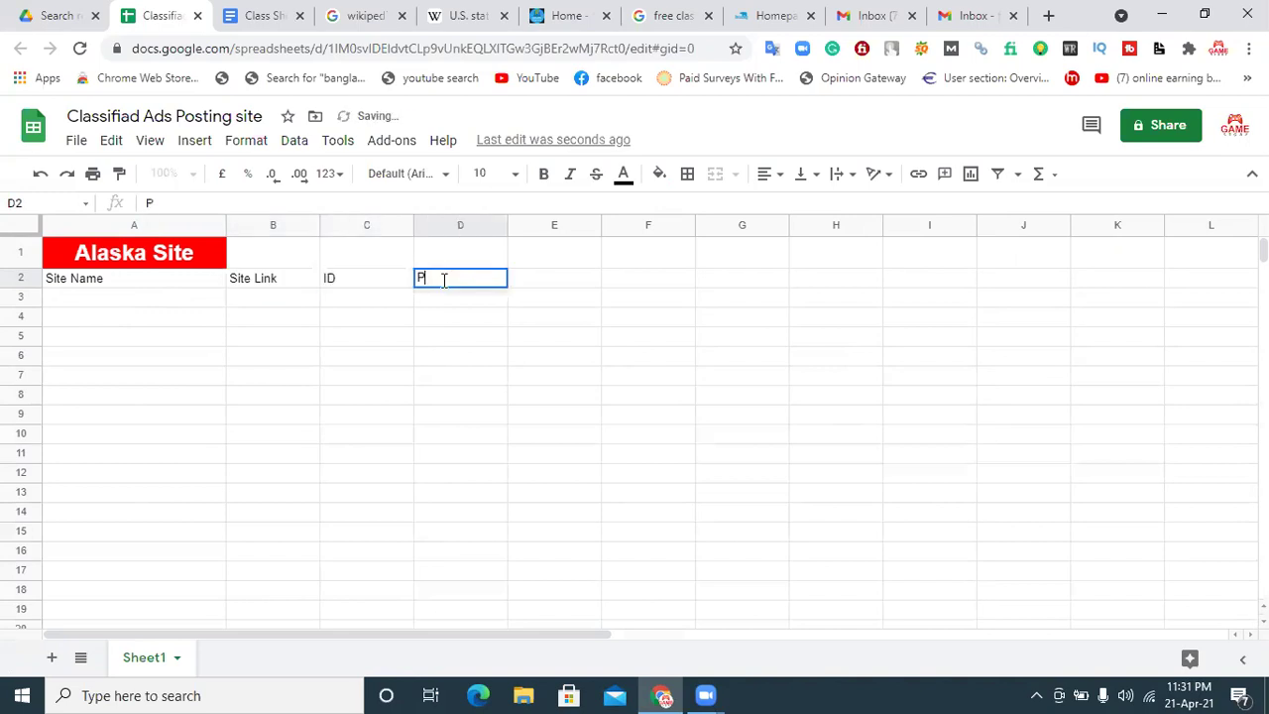
type("assww")
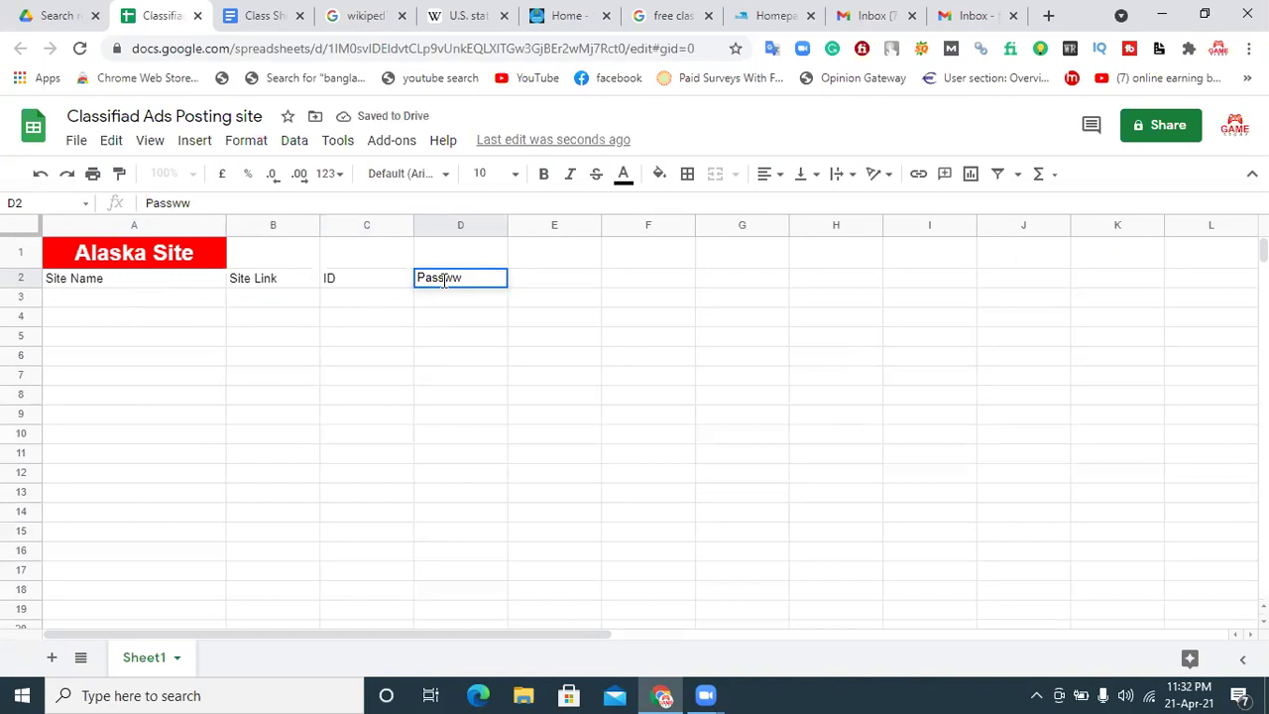
key("BackSpace")
type("ord")
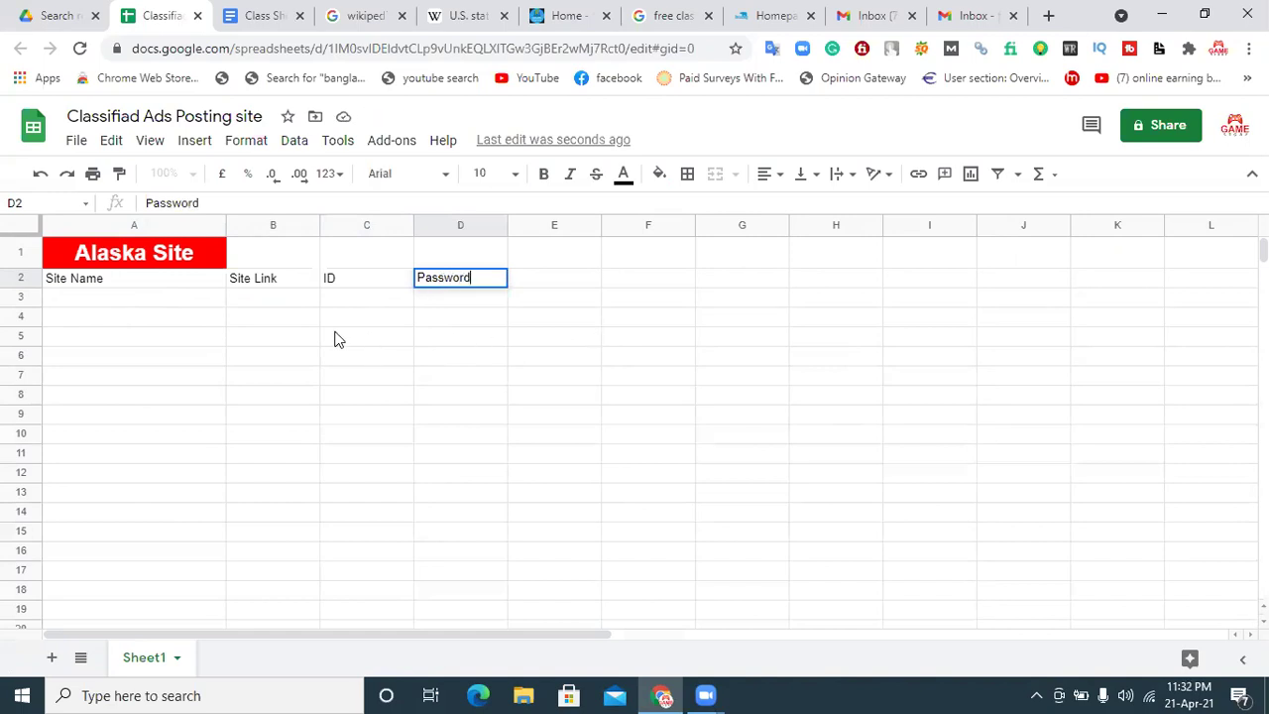
left_click(335, 337)
left_click(469, 284)
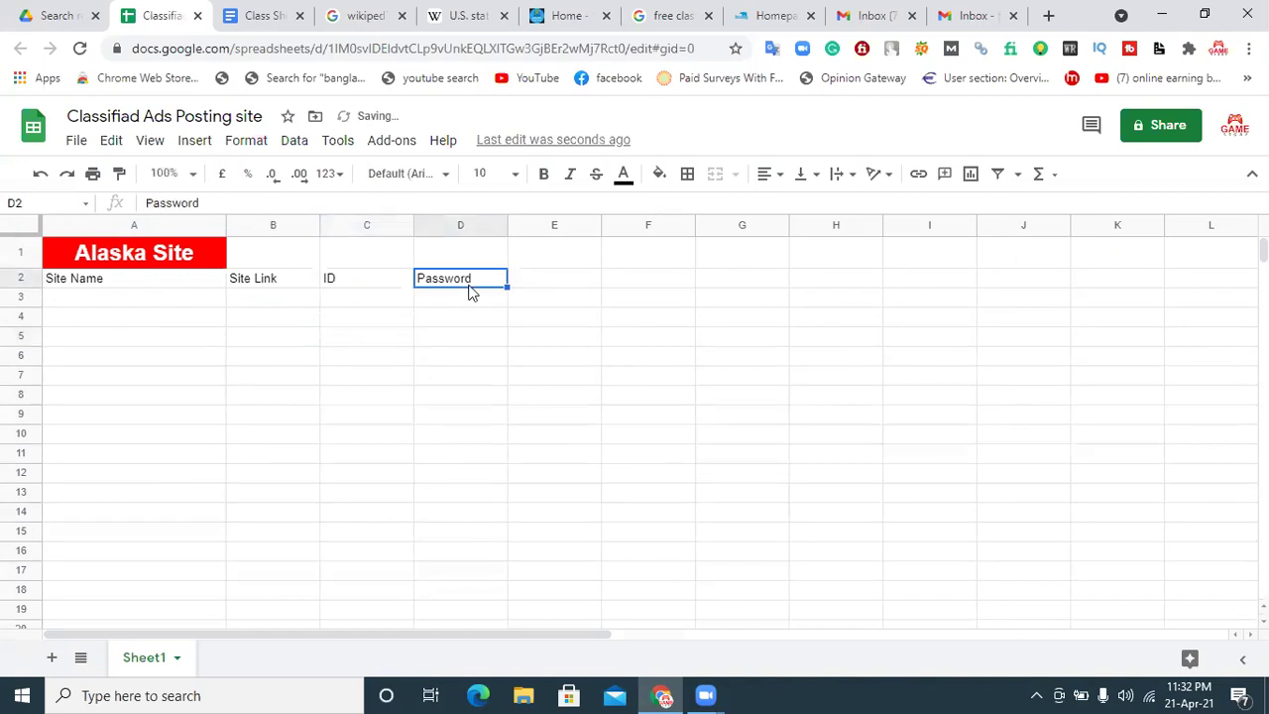
left_click(355, 285)
left_click(451, 285)
Step: Format the Site Name header in A2 as bold 18 pt white text on red
left_click(185, 282)
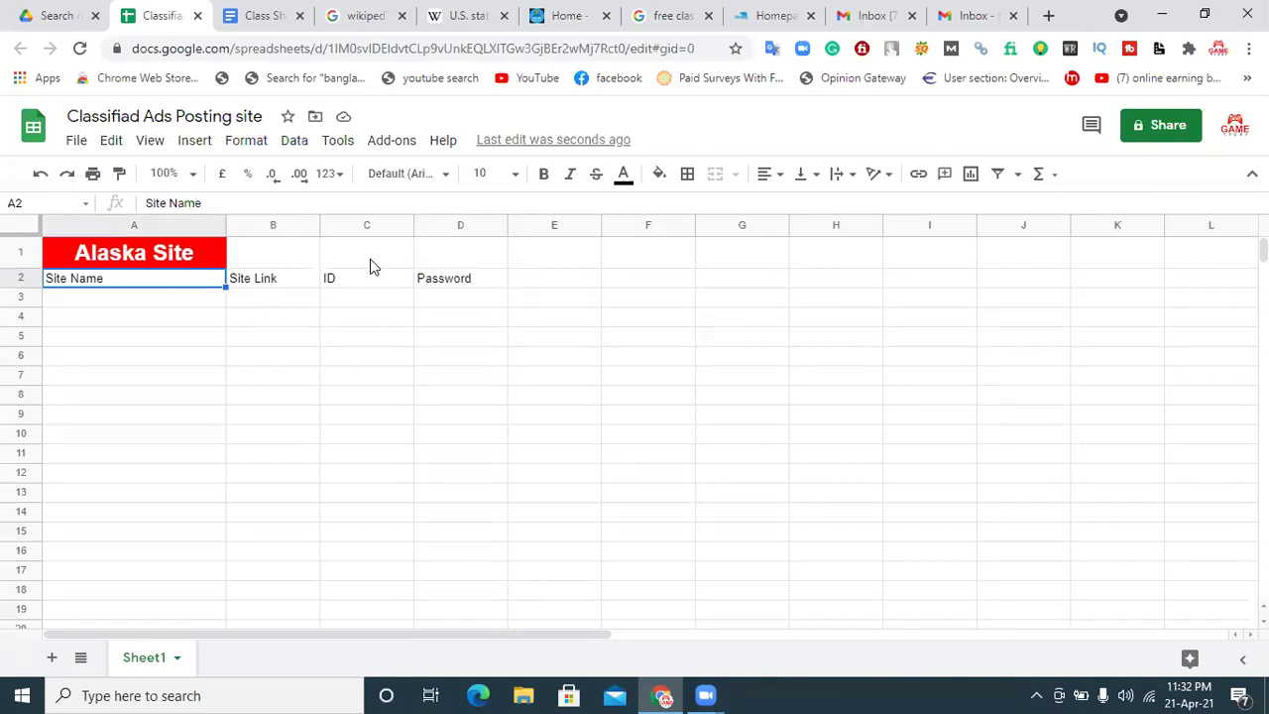
left_click(547, 177)
left_click(514, 174)
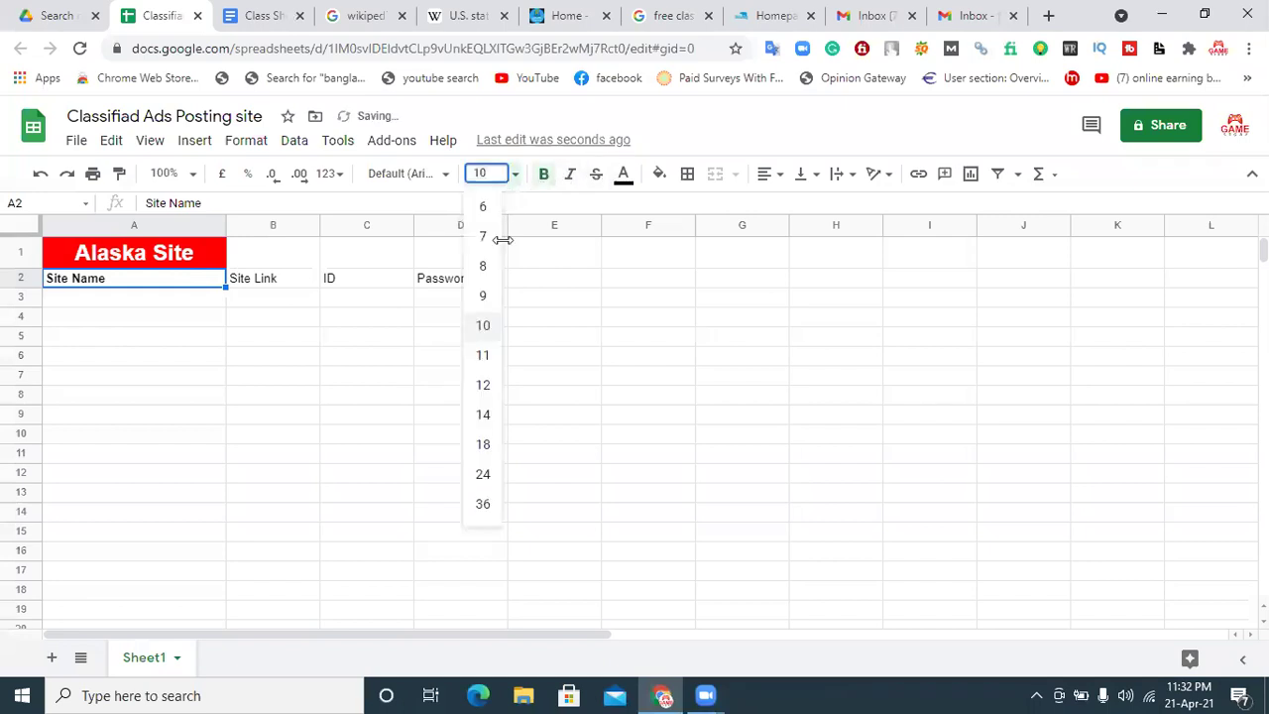
left_click(483, 444)
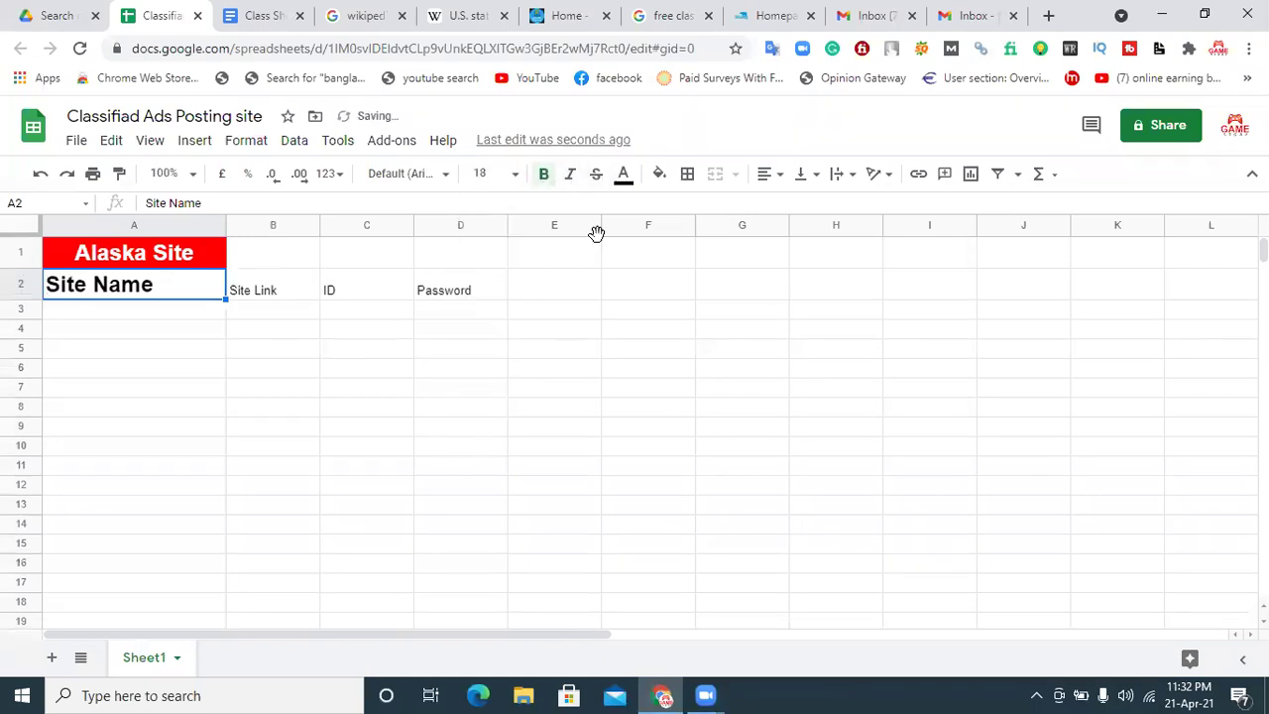
left_click(624, 174)
left_click(662, 175)
left_click(682, 259)
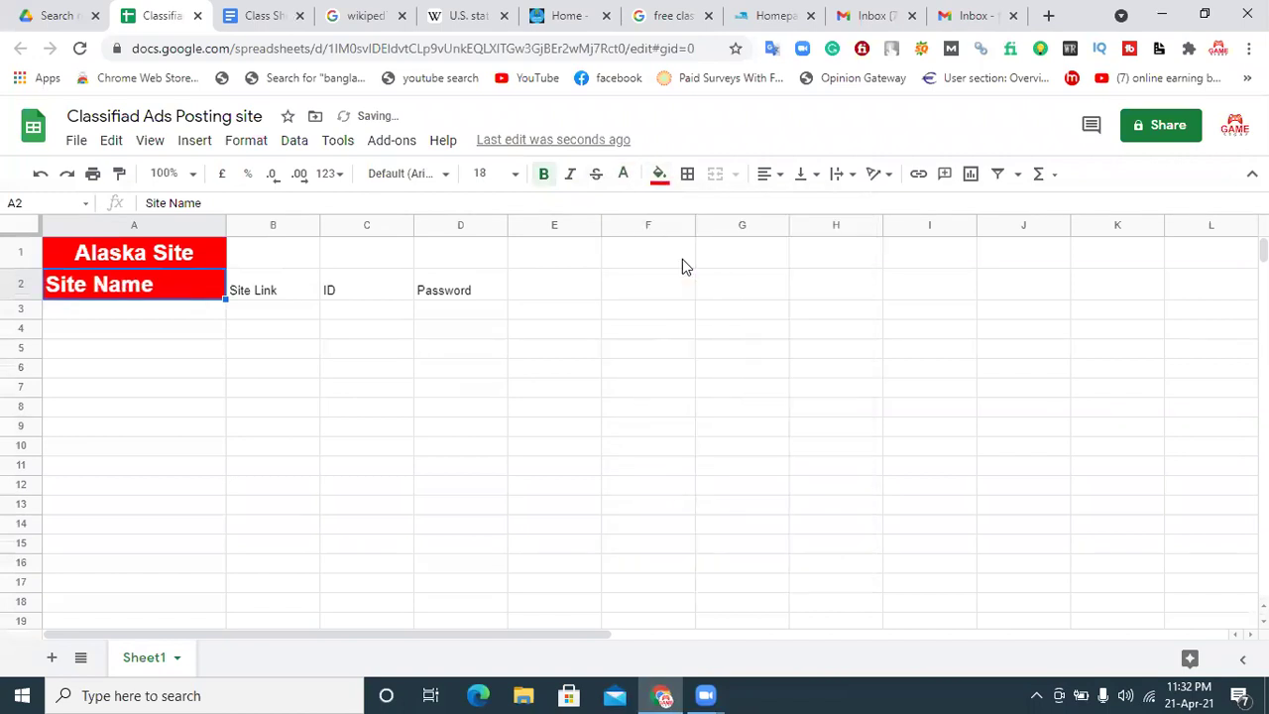
left_click(311, 291)
left_click(164, 290)
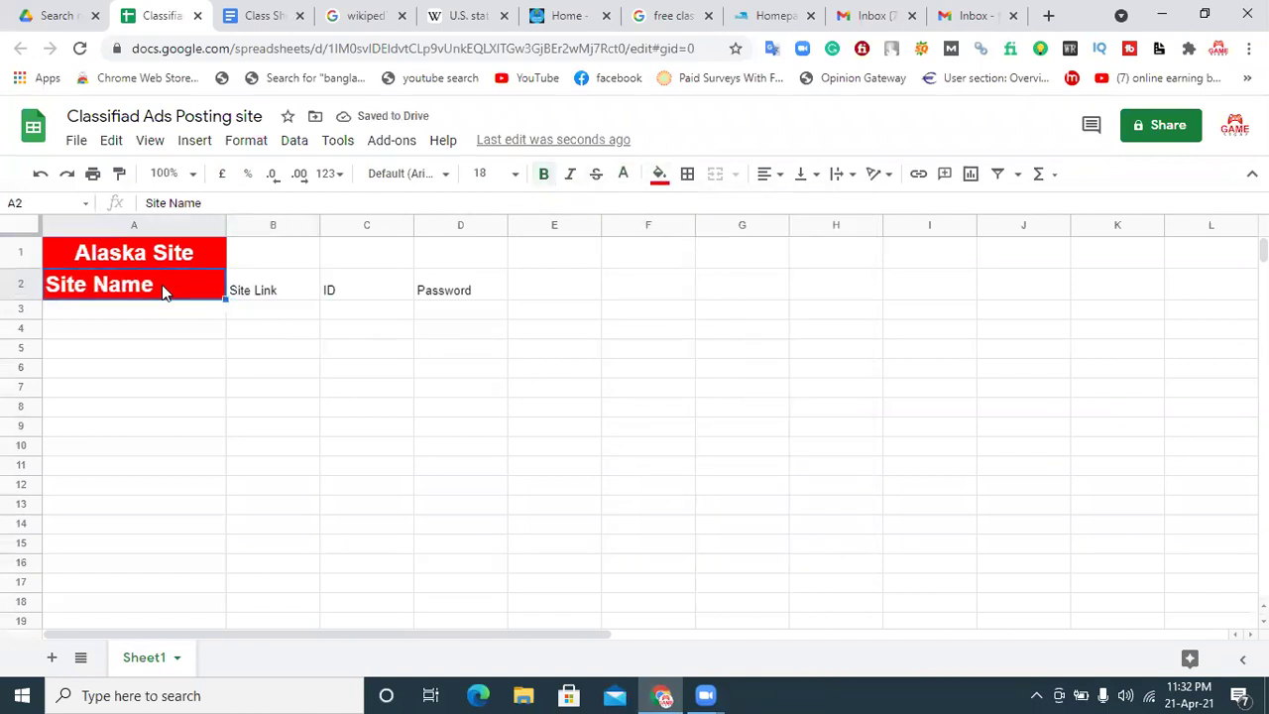
Step: Make headers B2:D2 bold, 18 pt, white, centred, with a red fill
left_click(298, 290)
left_click_drag(485, 288, 274, 288)
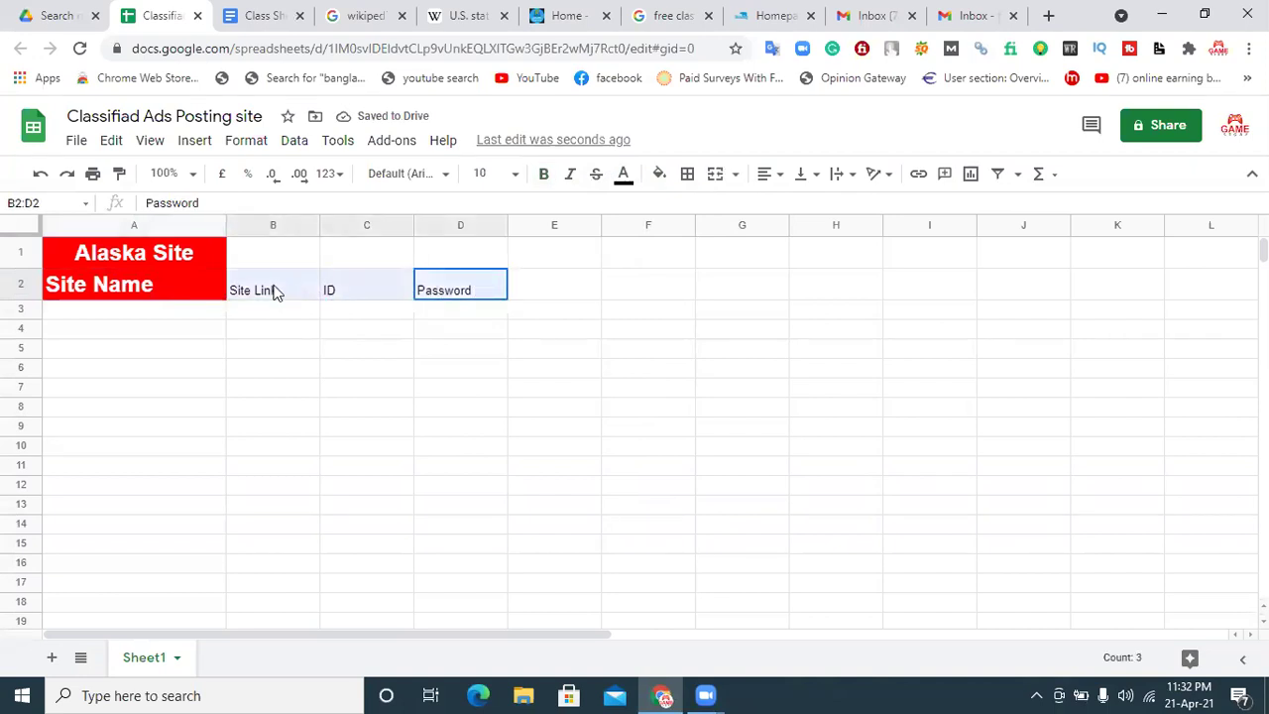
left_click(504, 174)
left_click(484, 444)
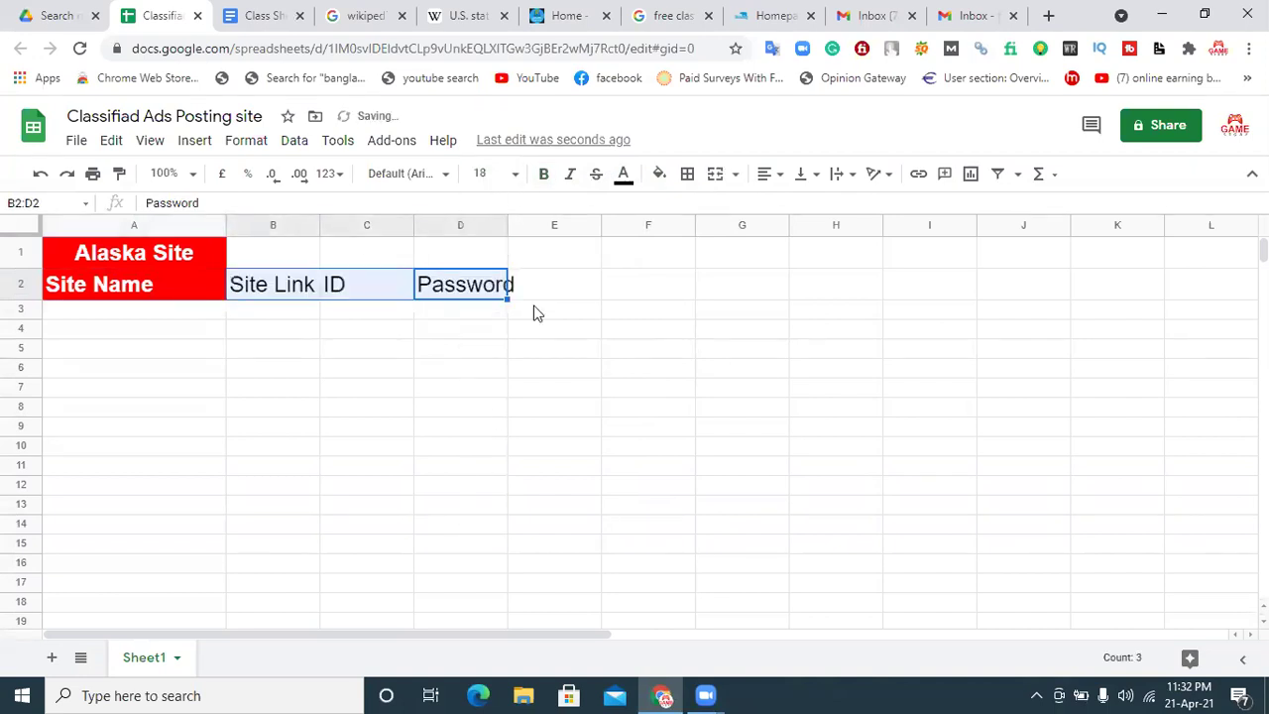
left_click(544, 174)
left_click(621, 176)
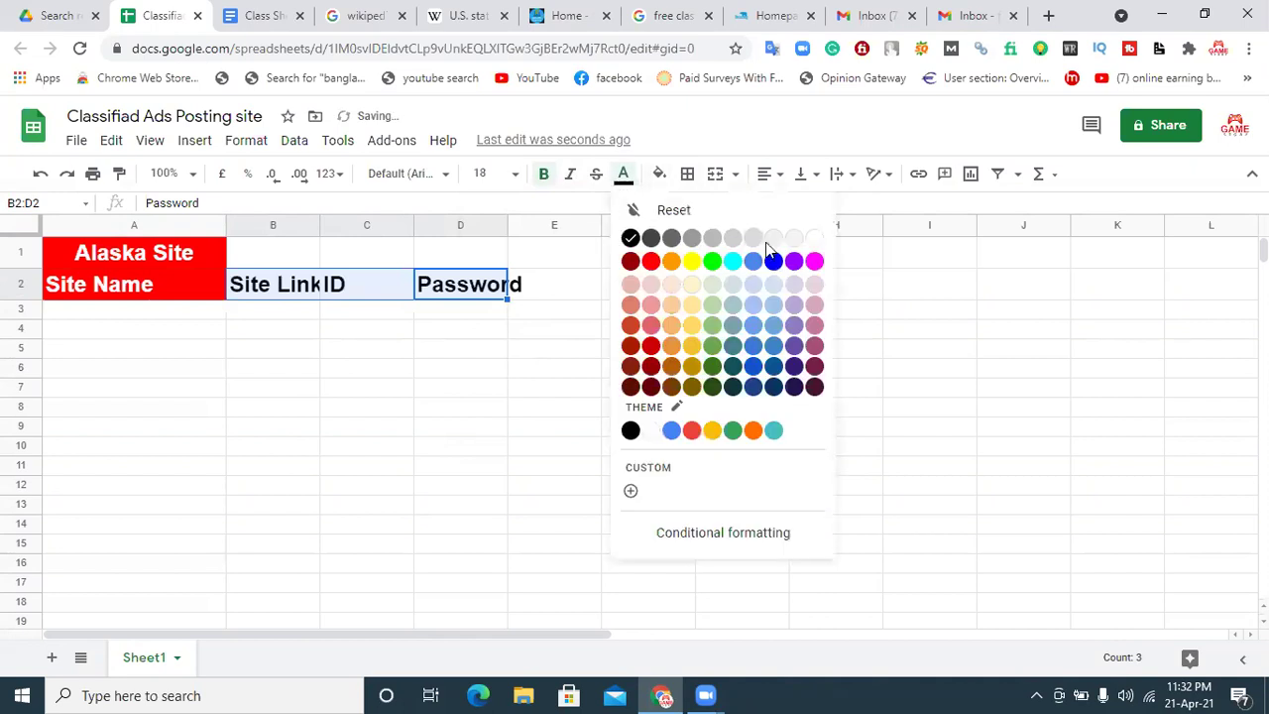
left_click(804, 239)
left_click(770, 174)
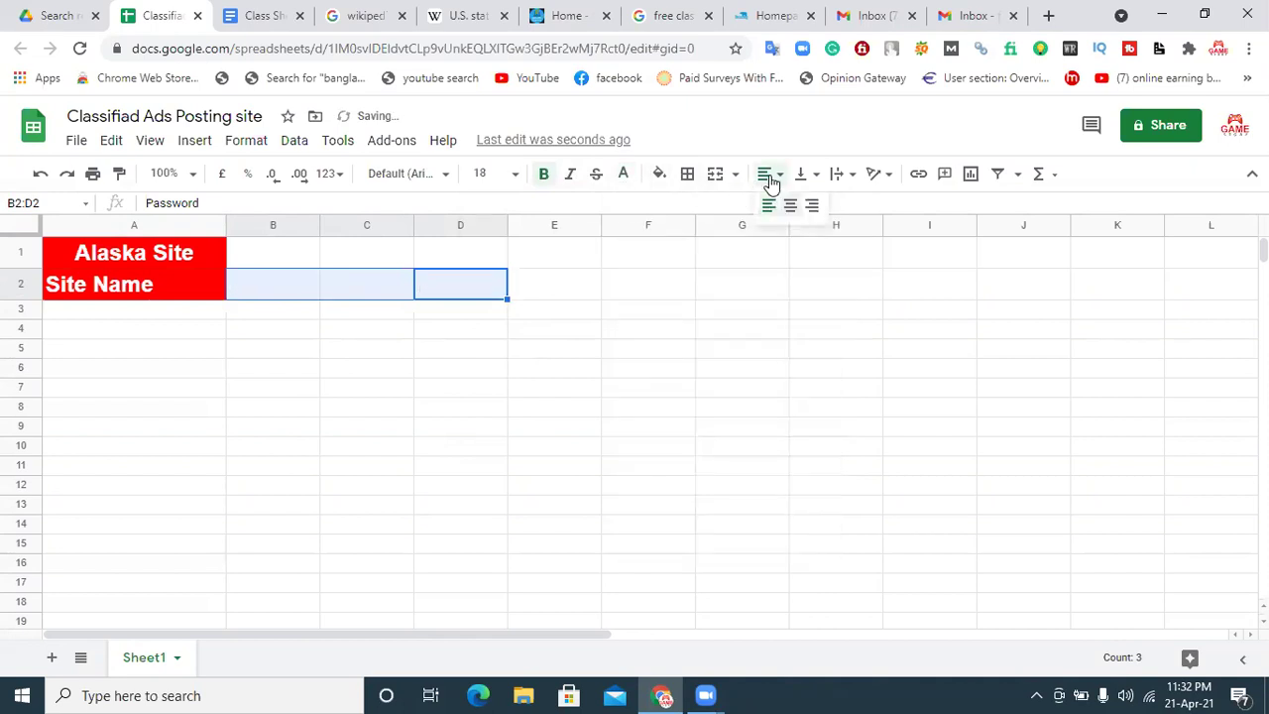
left_click(800, 215)
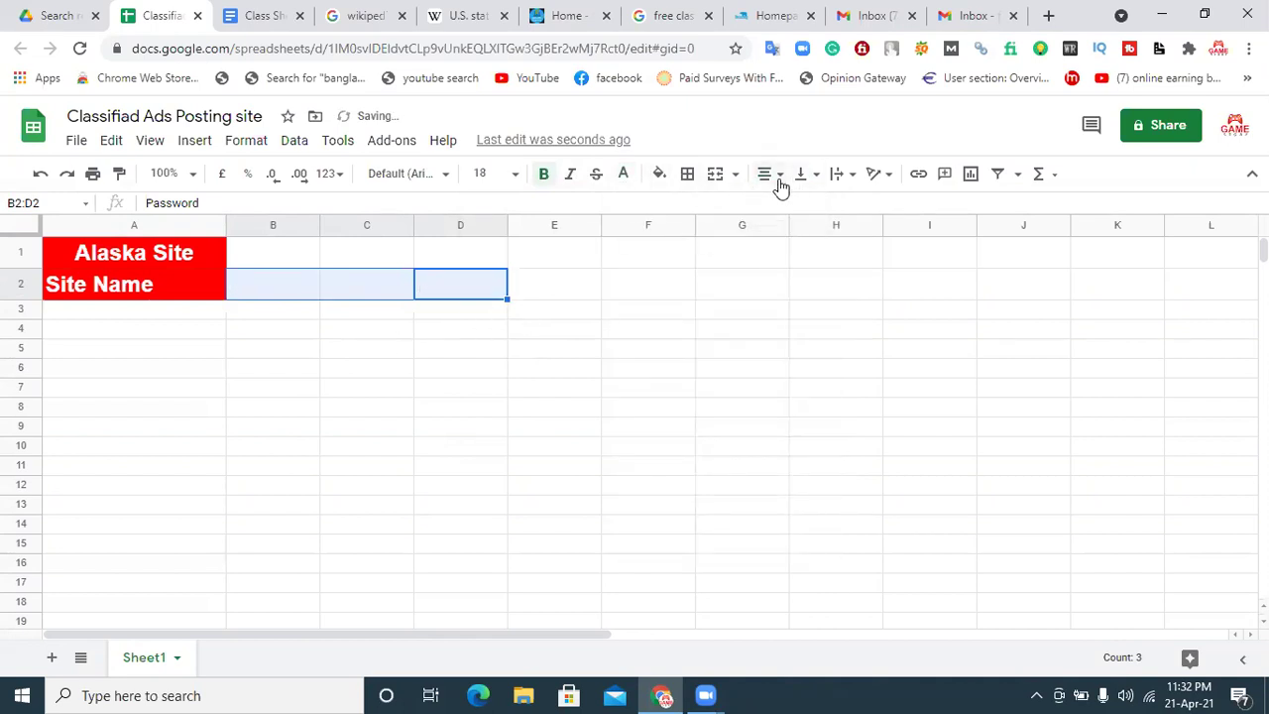
left_click(661, 176)
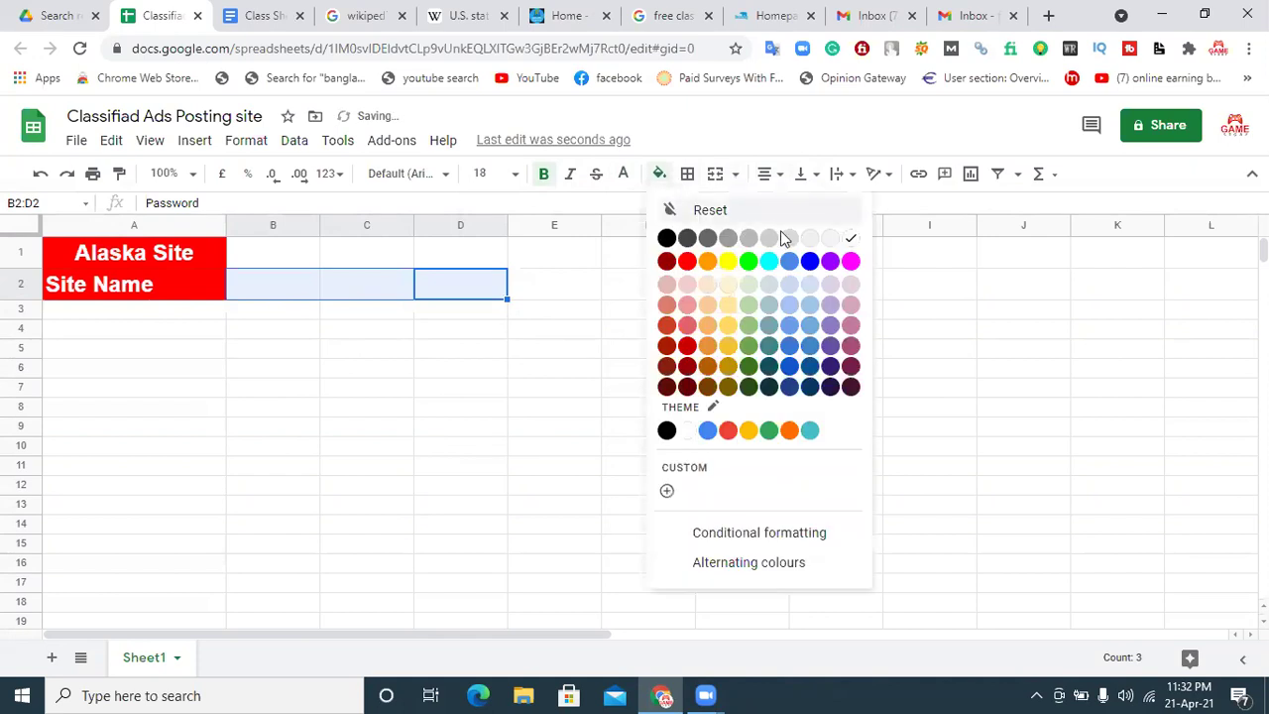
left_click(683, 259)
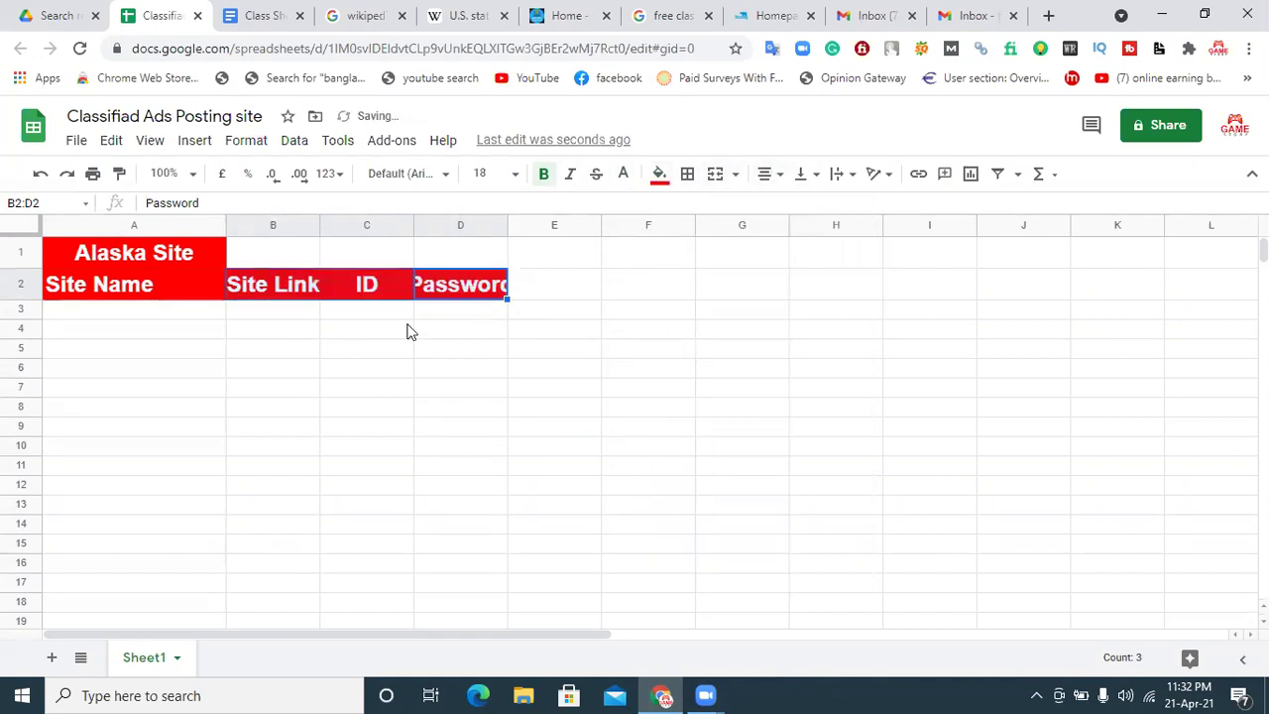
left_click(337, 371)
Step: Widen columns B, C and D to fit the Site Link, ID and Password headers
left_click_drag(318, 224, 411, 219)
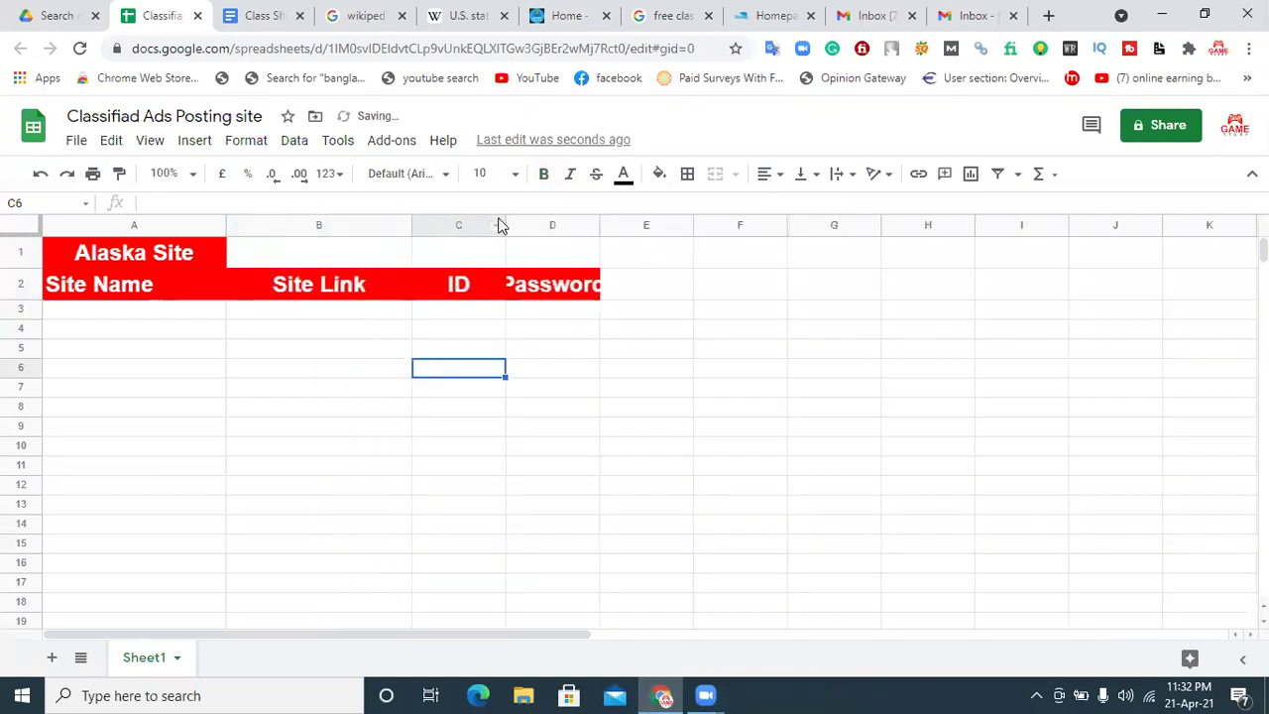
left_click_drag(504, 218, 596, 218)
left_click_drag(691, 218, 783, 219)
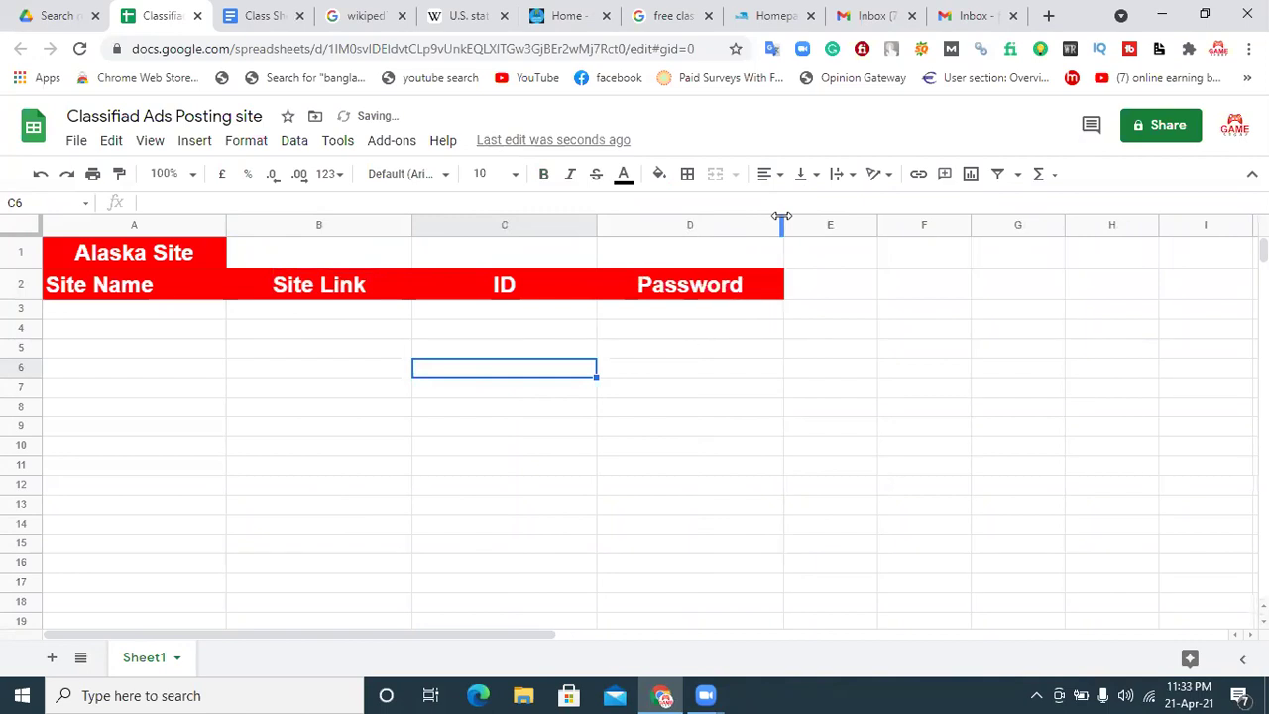
left_click(200, 317)
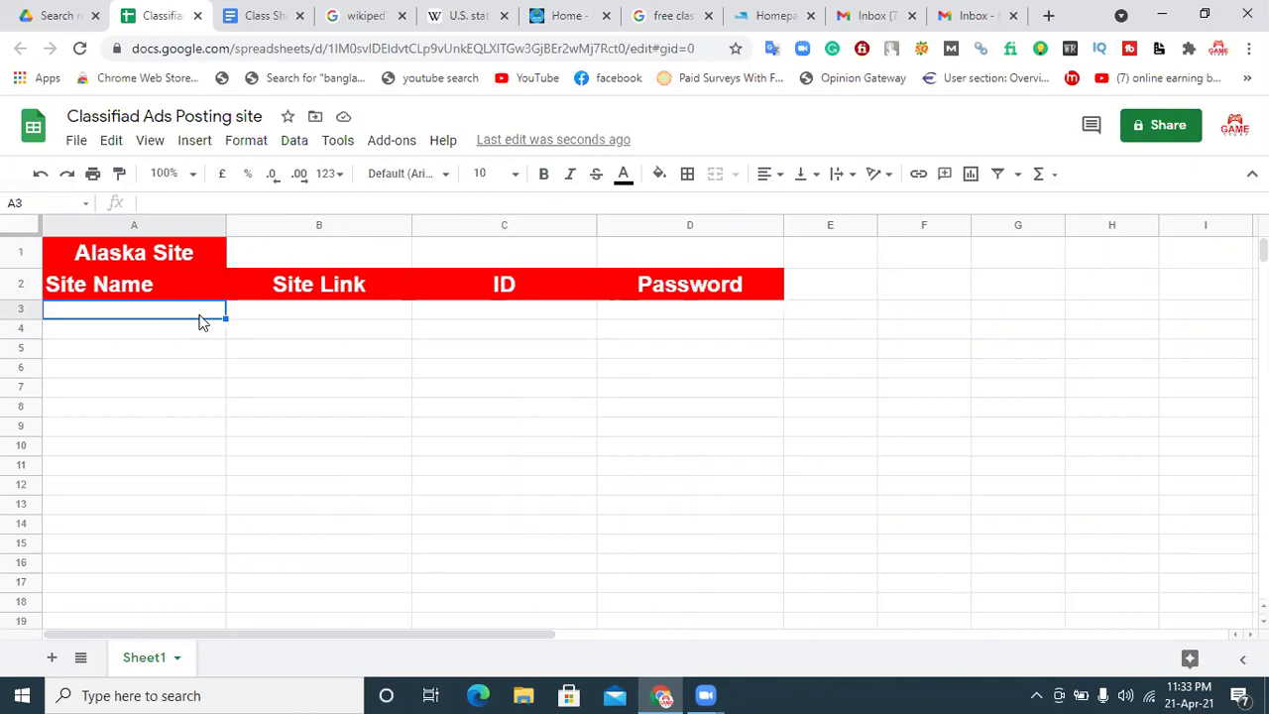
left_click(779, 16)
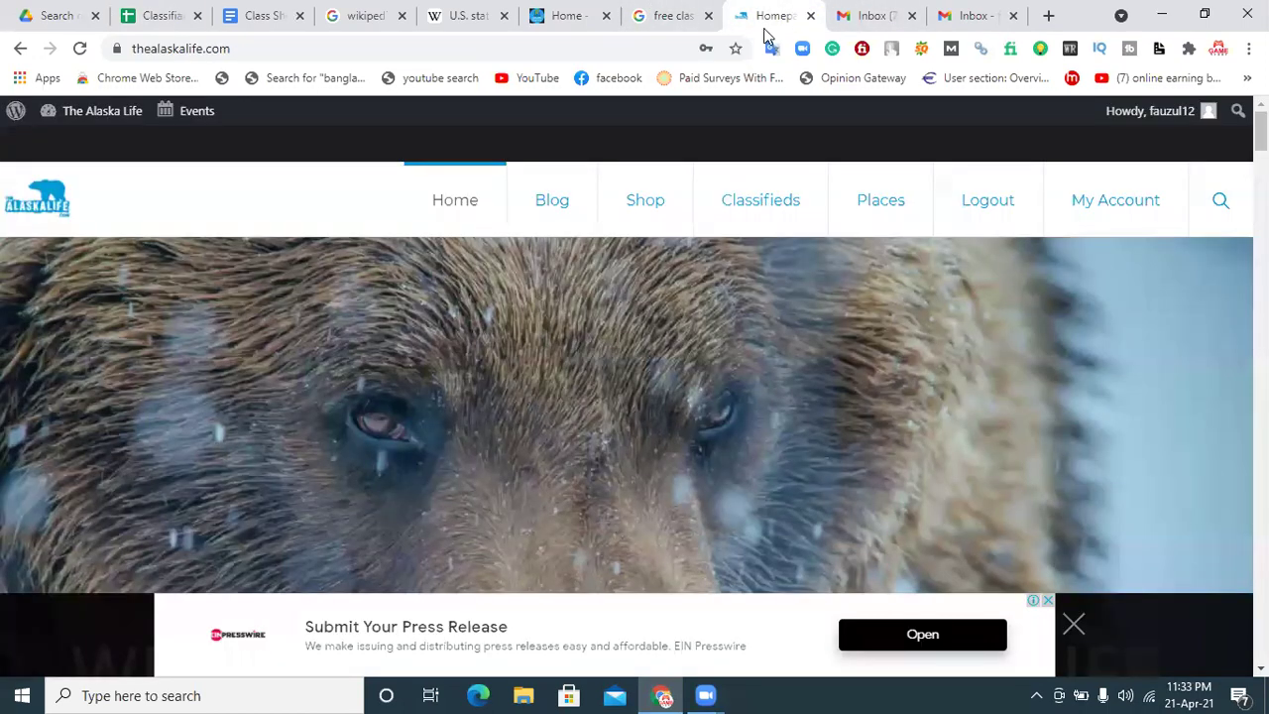
left_click(255, 44)
key("ctrl+c")
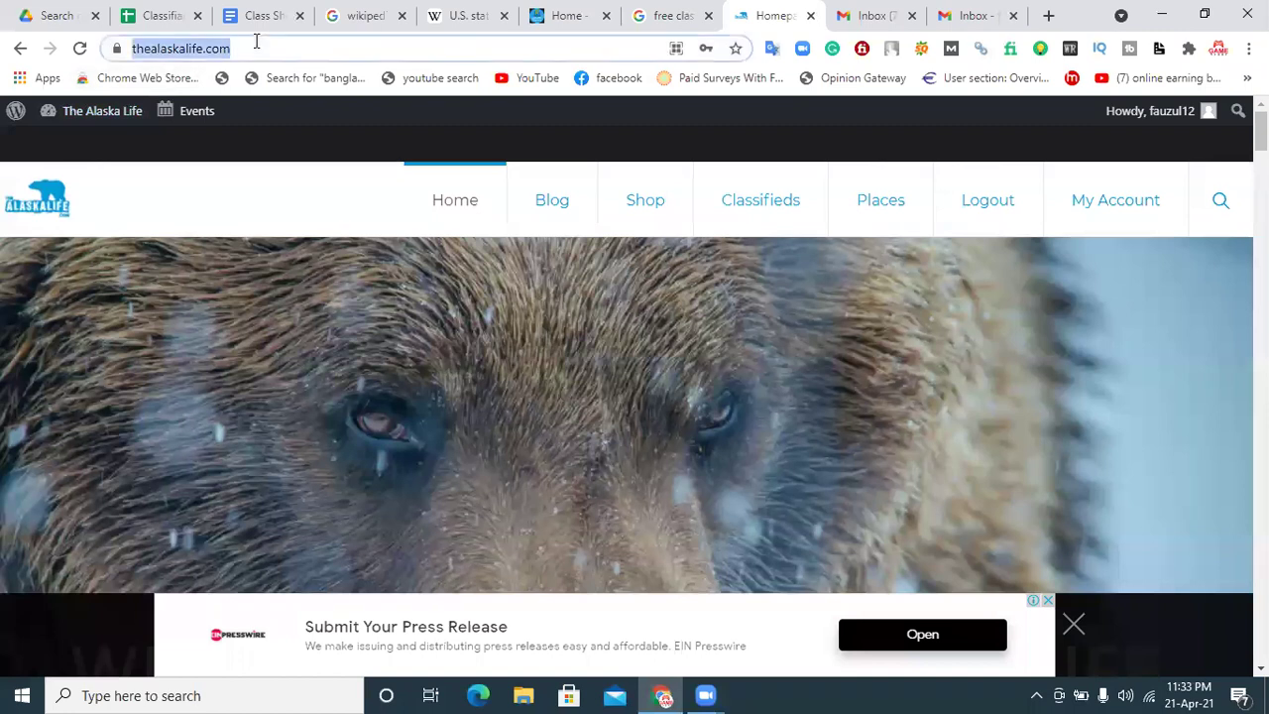
left_click(182, 15)
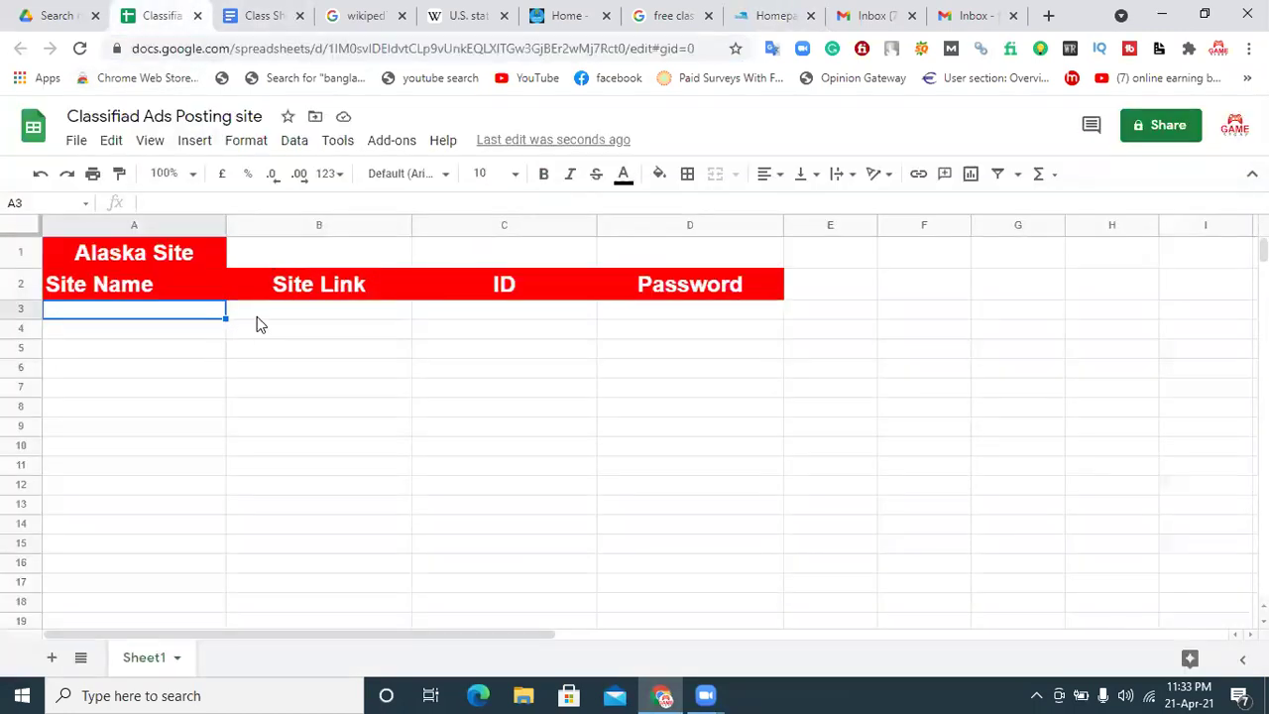
left_click(257, 317)
key("ctrl+v")
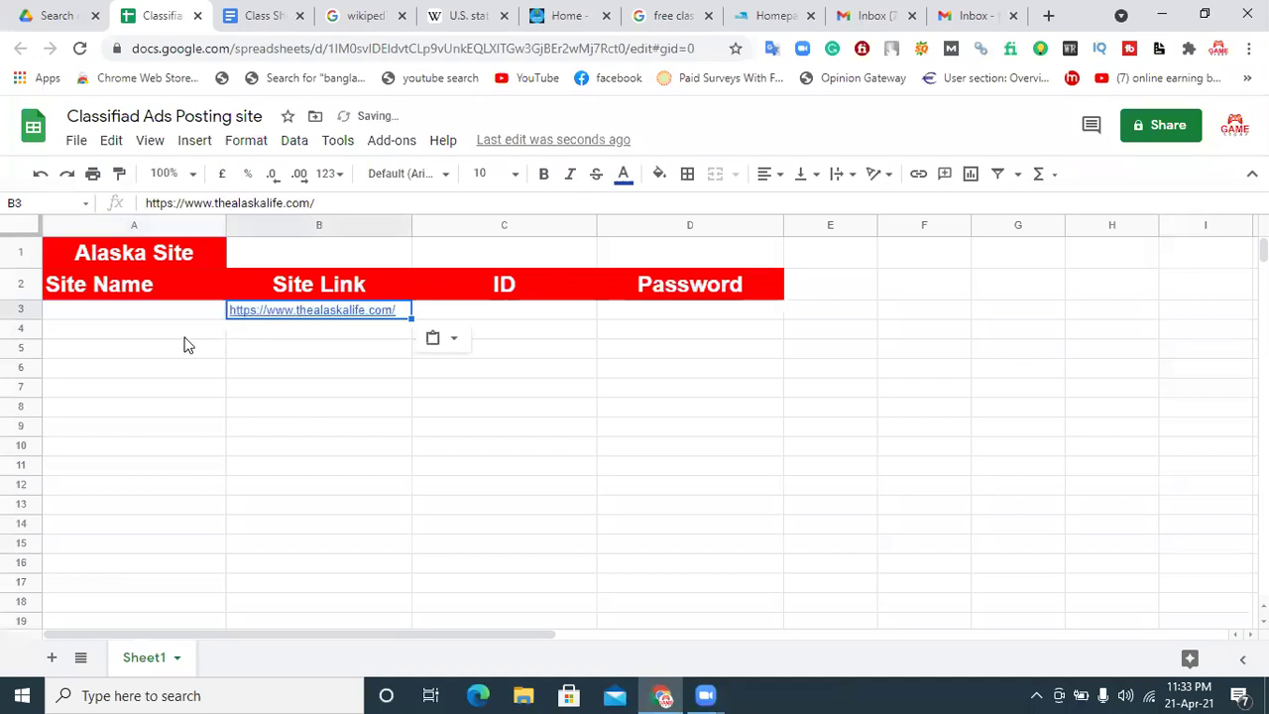
Step: Copy 'thealaskalife' from the link and paste it into A3 as the site name
double_click(364, 310)
left_click_drag(364, 309, 299, 314)
key("ctrl+c")
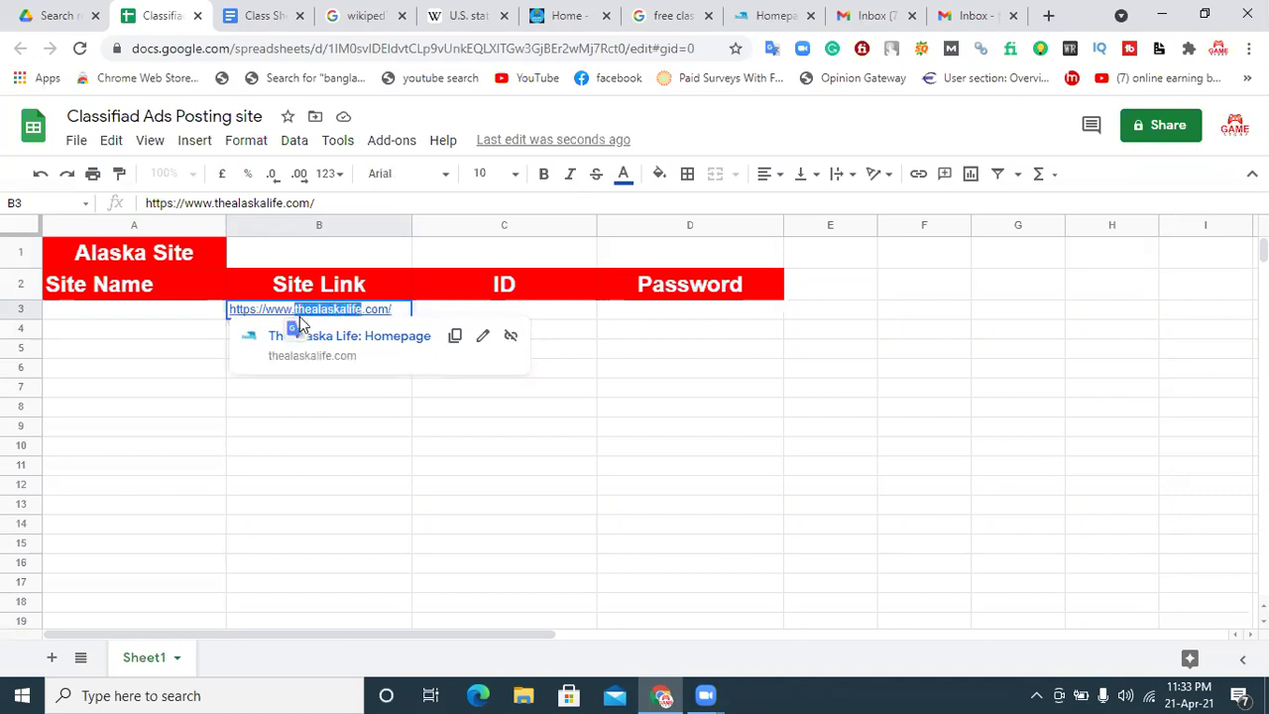
left_click(178, 310)
key("ctrl+v")
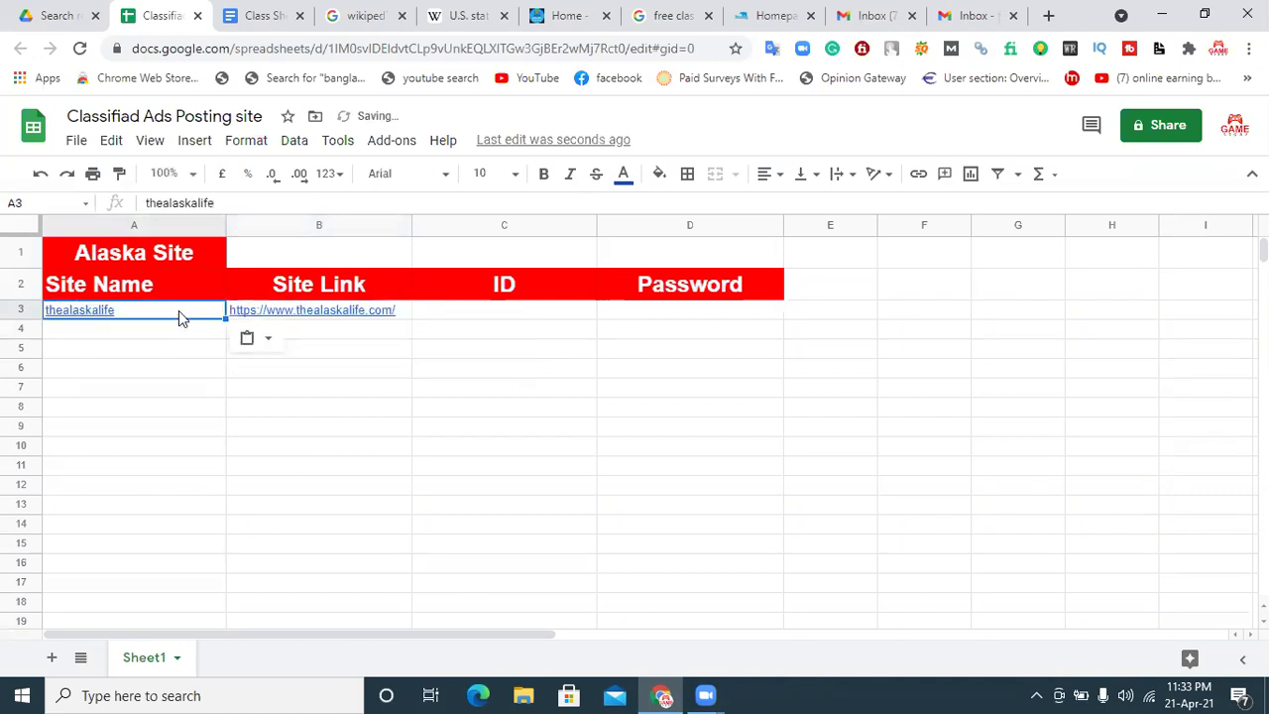
Step: Copy the account e-mail address from Gmail and paste it into C3 as the ID
left_click(523, 318)
left_click(663, 317)
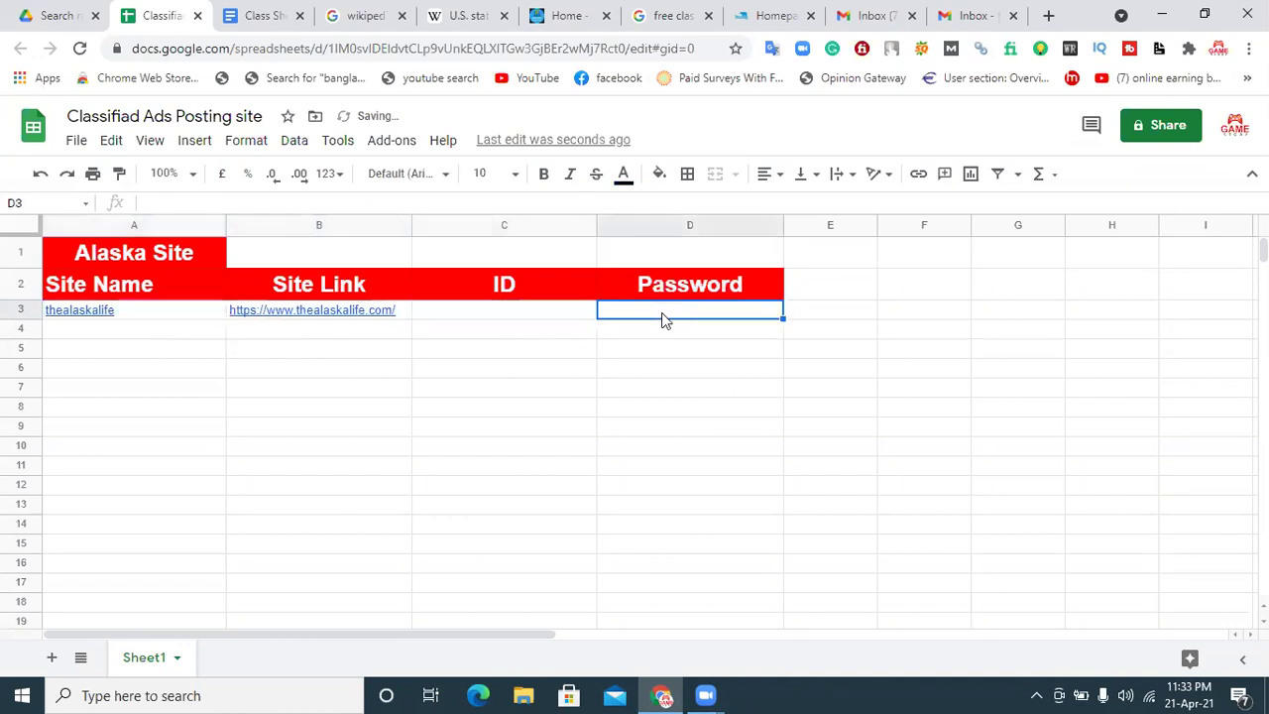
left_click(494, 316)
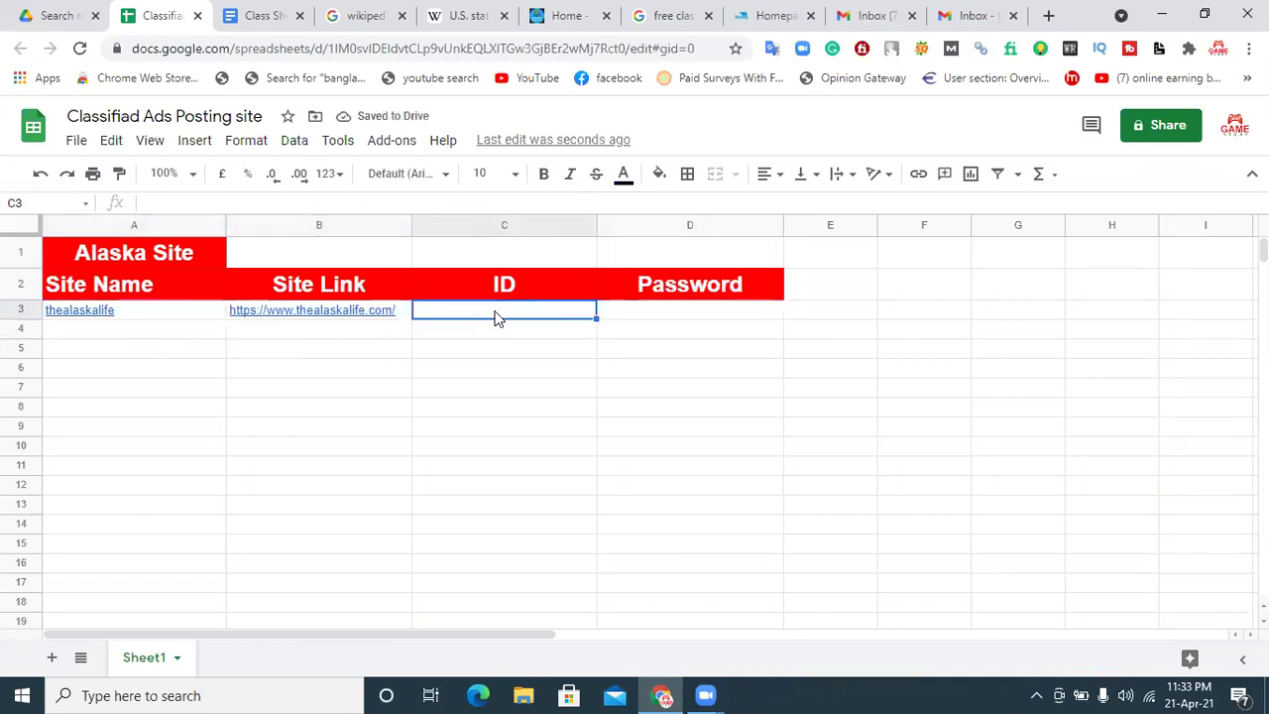
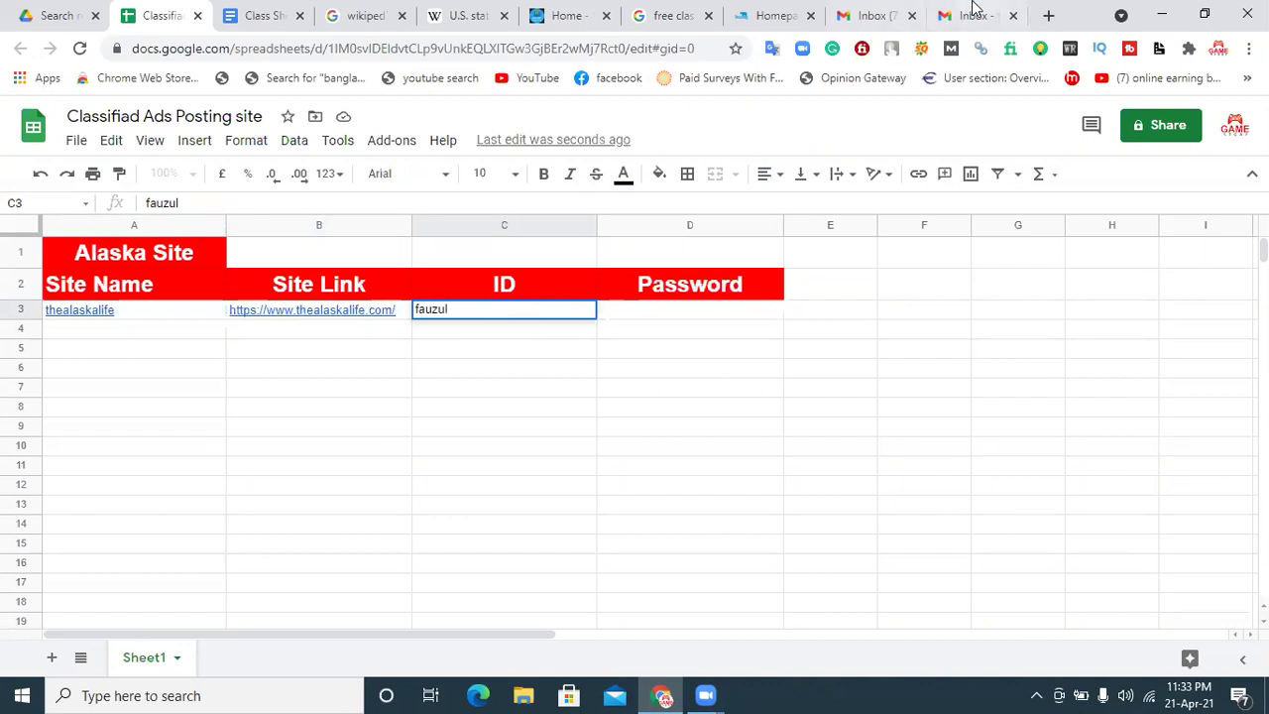
left_click(976, 14)
right_click(1055, 292)
left_click(1008, 305)
left_click(159, 15)
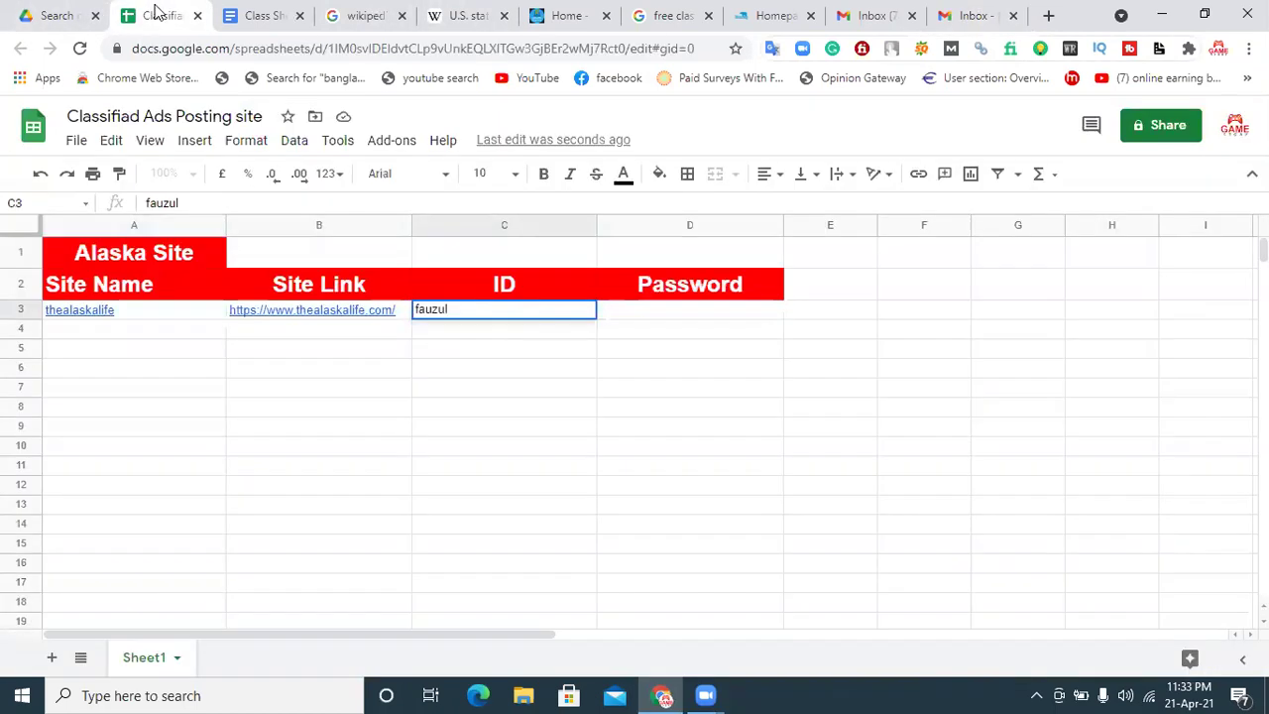
left_click_drag(485, 307, 387, 308)
key("ctrl+v")
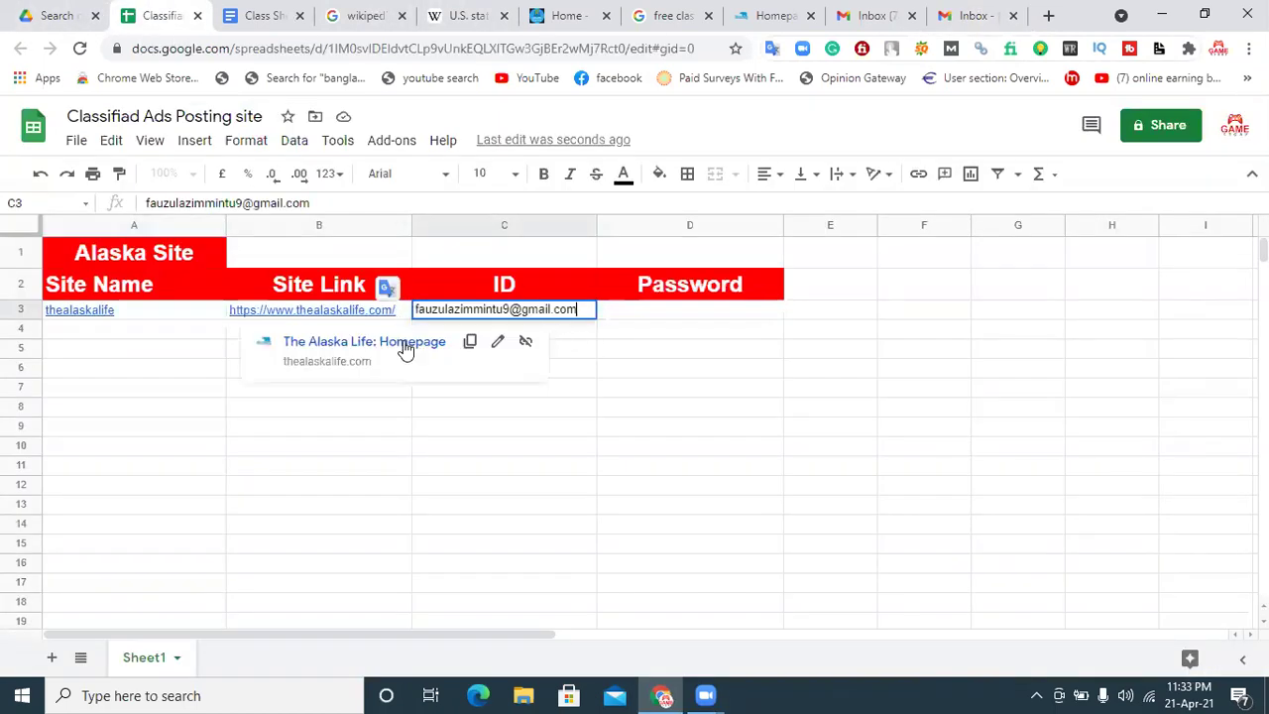
left_click(517, 415)
left_click(702, 309)
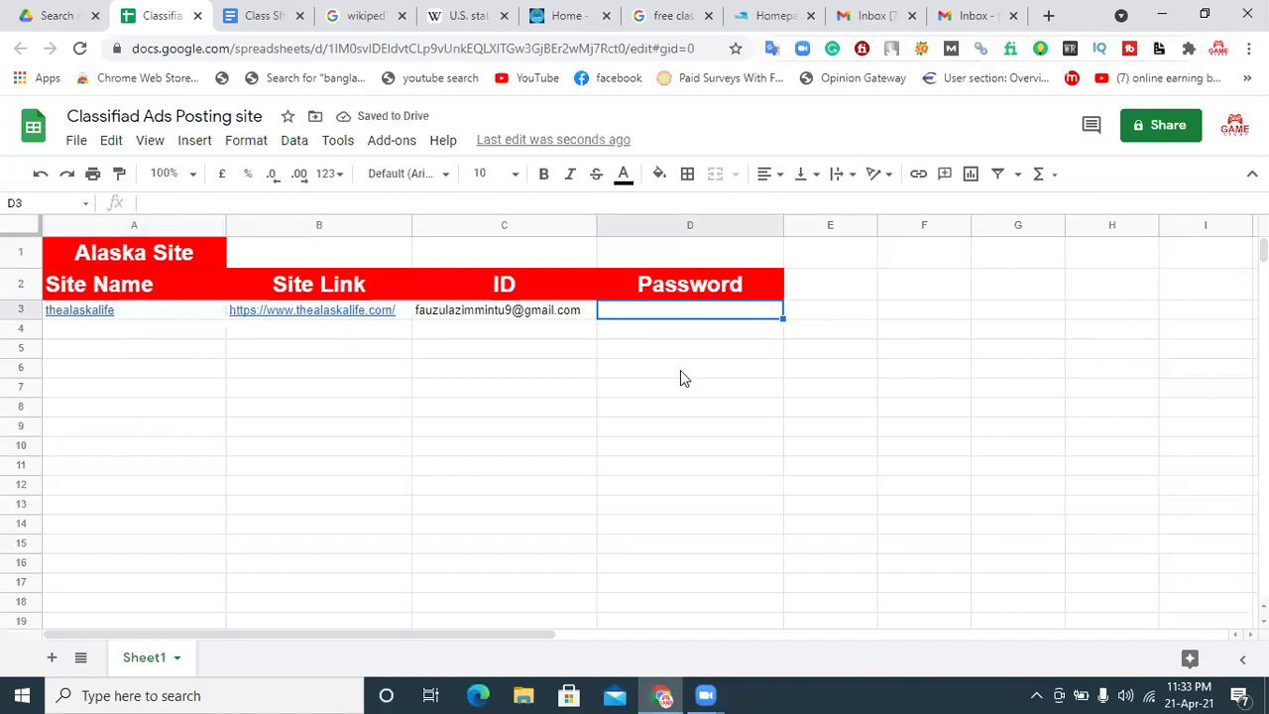
double_click(685, 311)
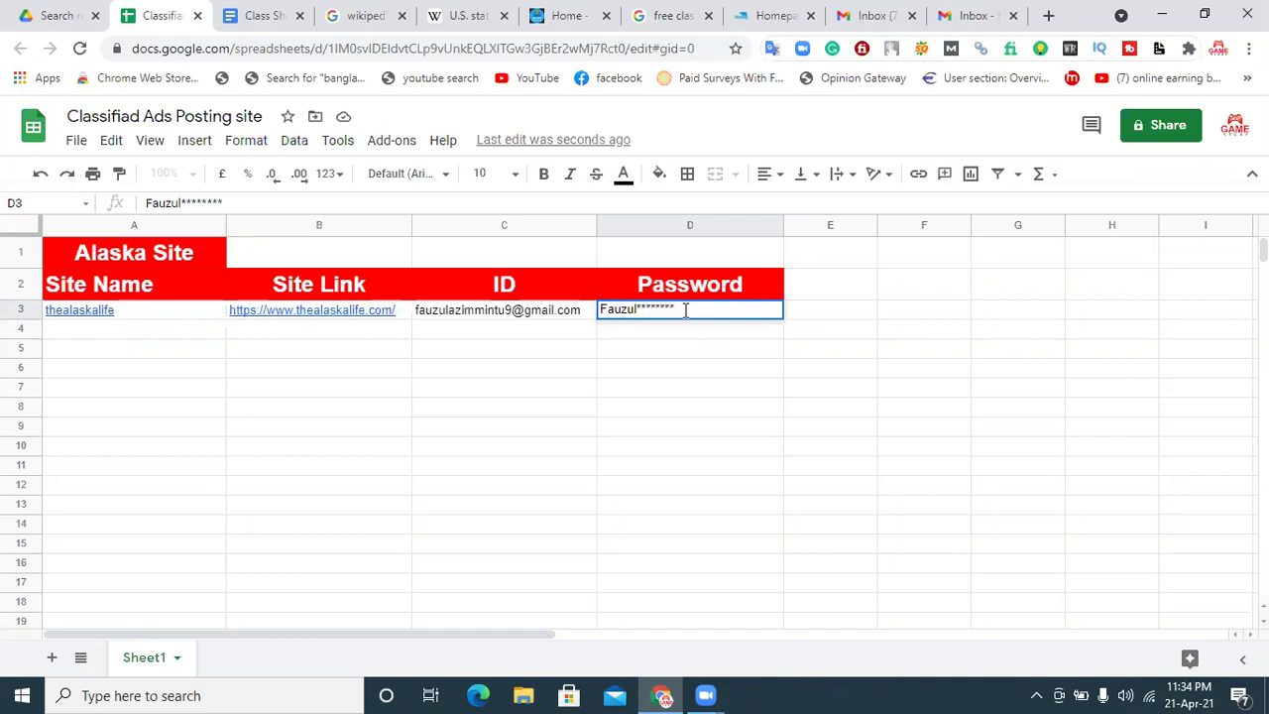
Step: Type the account password into cell D3 and commit it
left_click(678, 328)
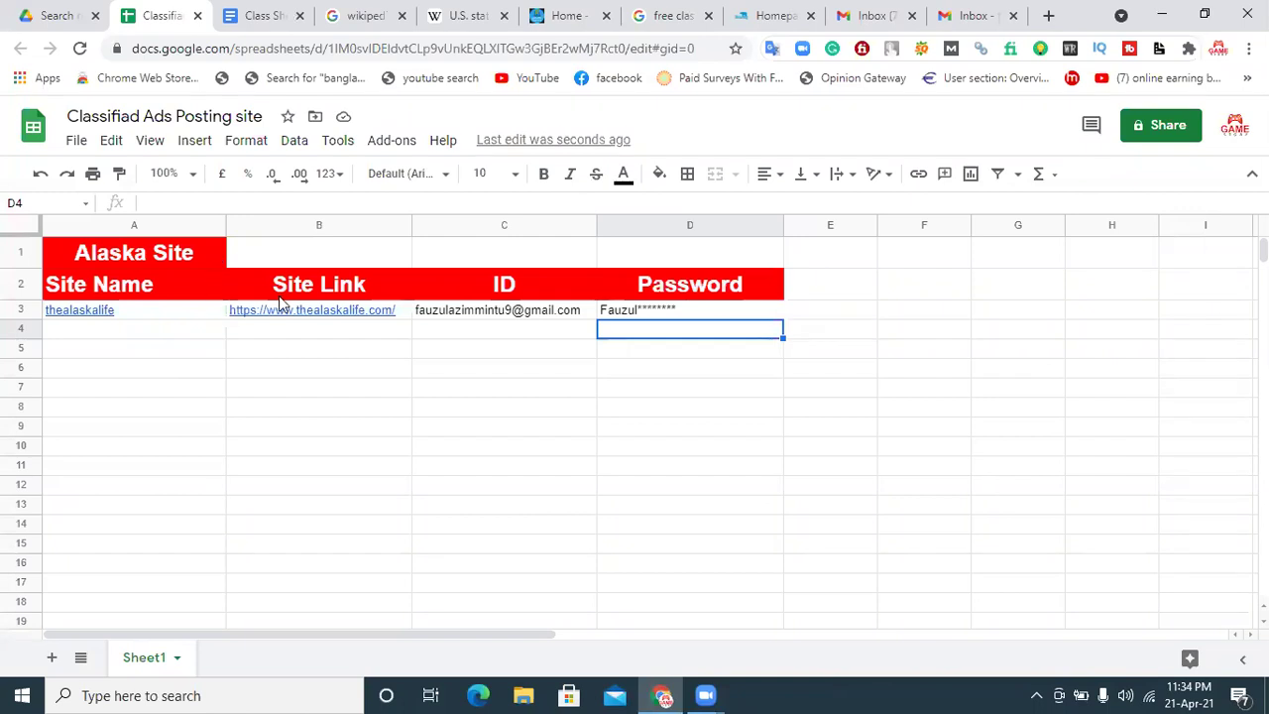
Step: Enter 'Alabama' in cell A15
left_click(84, 544)
type("A")
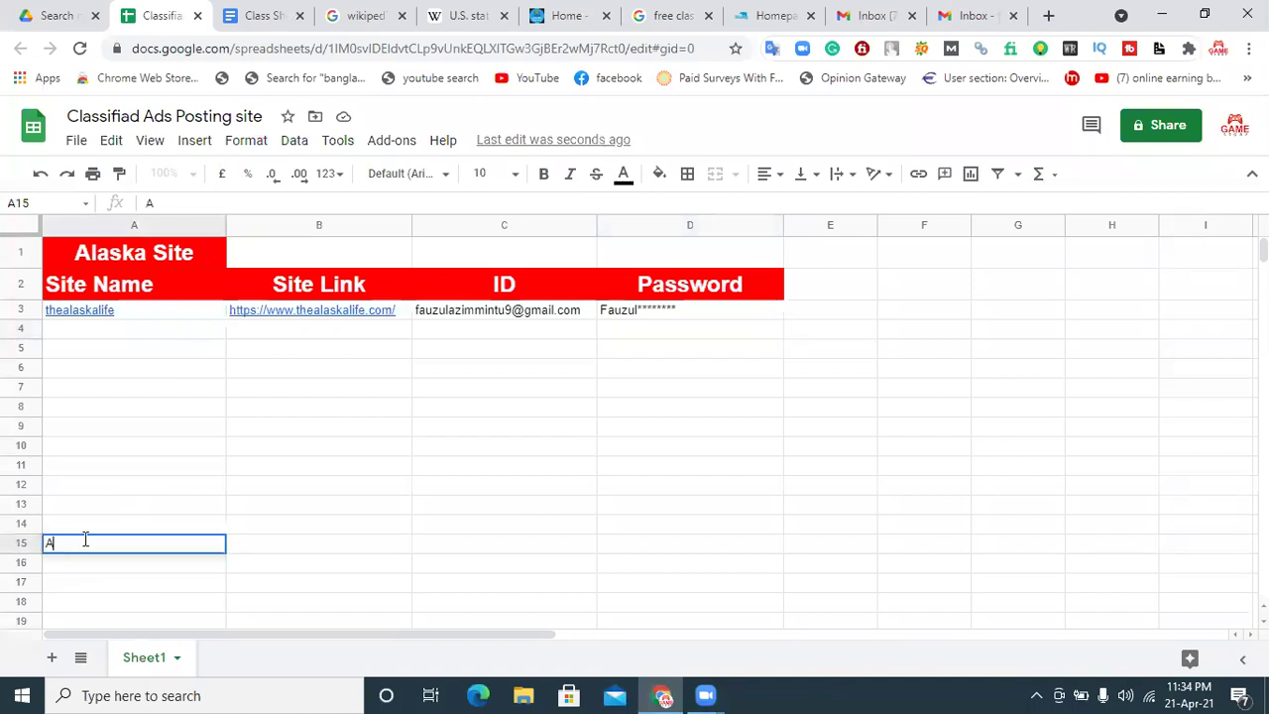
type("labama")
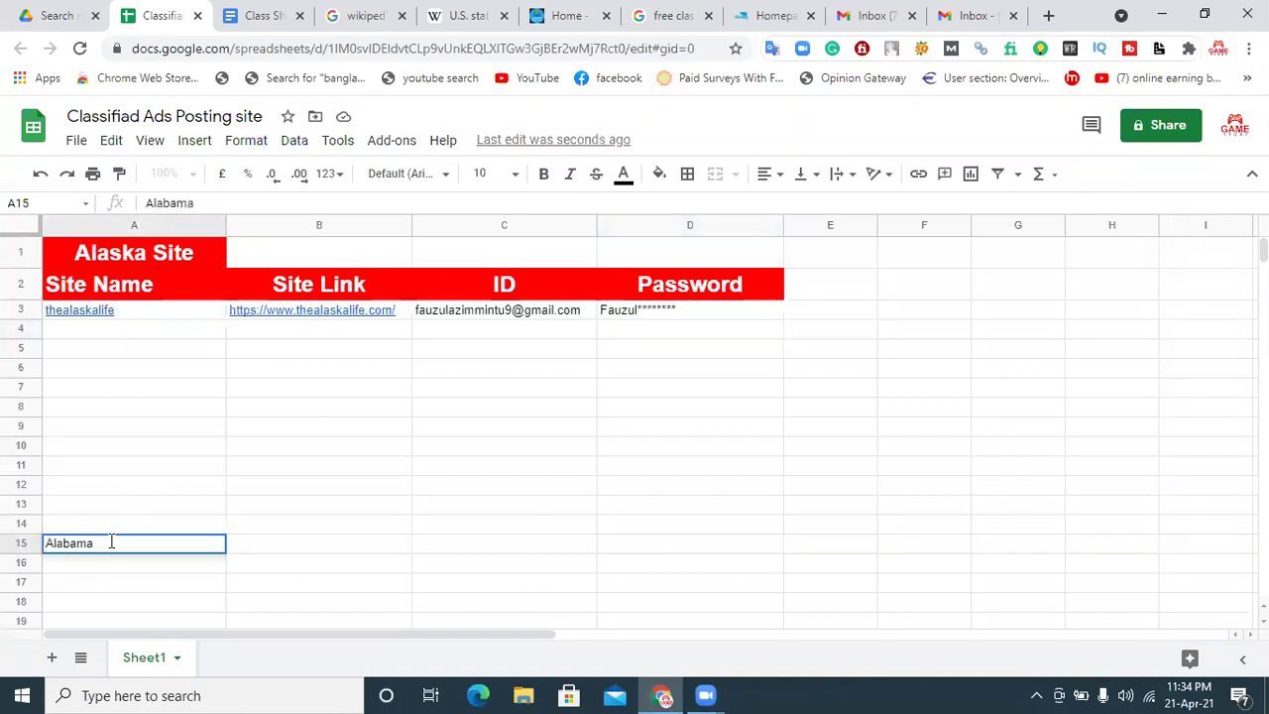
key("Return")
Step: Format Alabama in A15 as 18 pt bold white text on a red fill
left_click(131, 545)
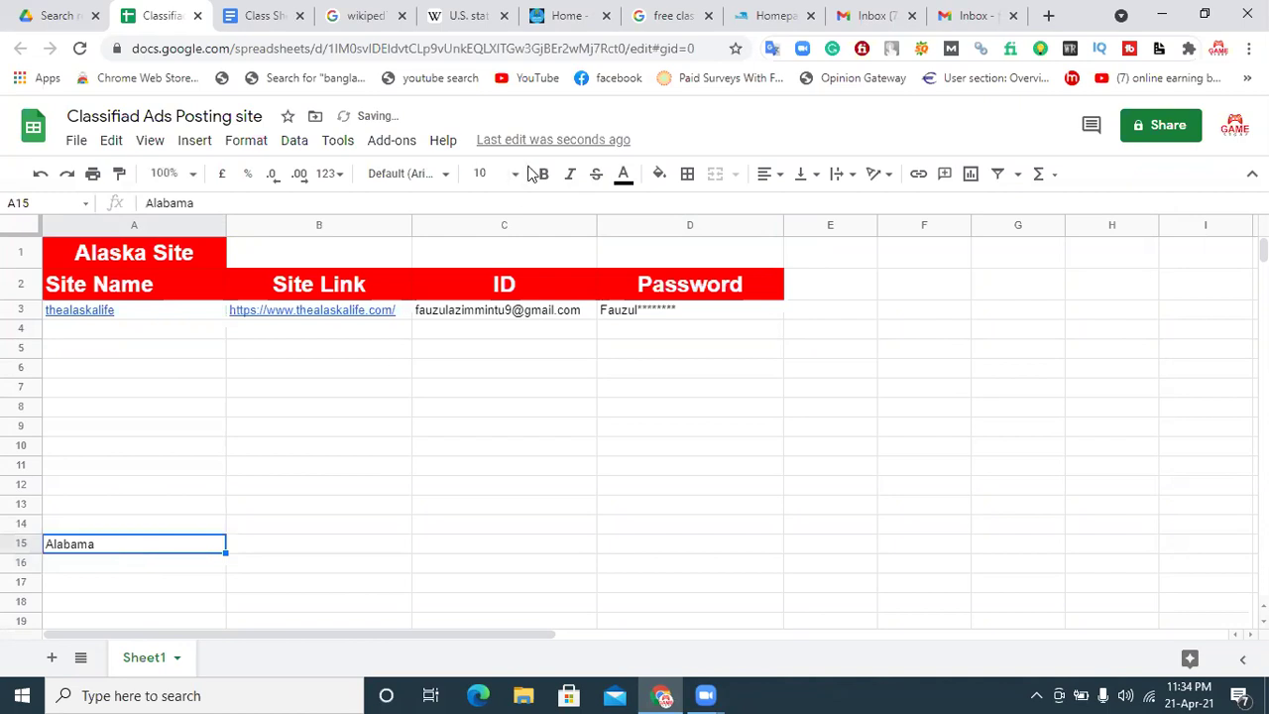
left_click(511, 174)
left_click(485, 443)
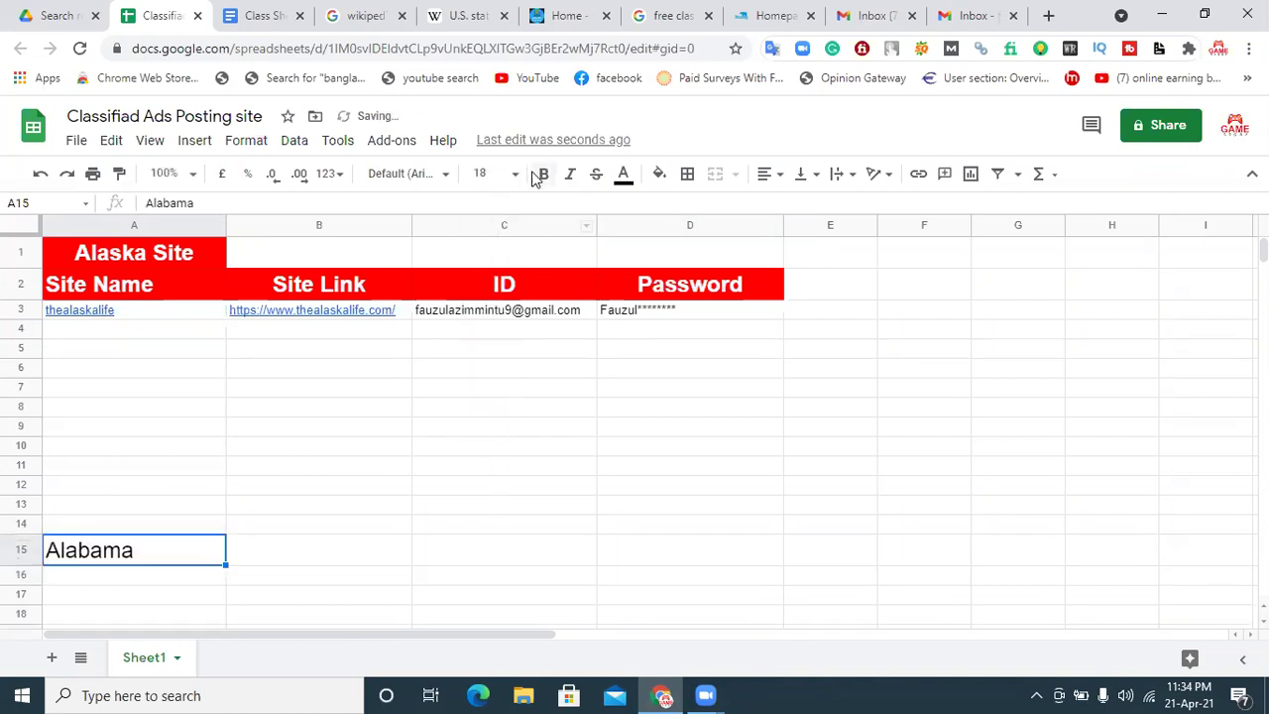
left_click(544, 176)
left_click(637, 182)
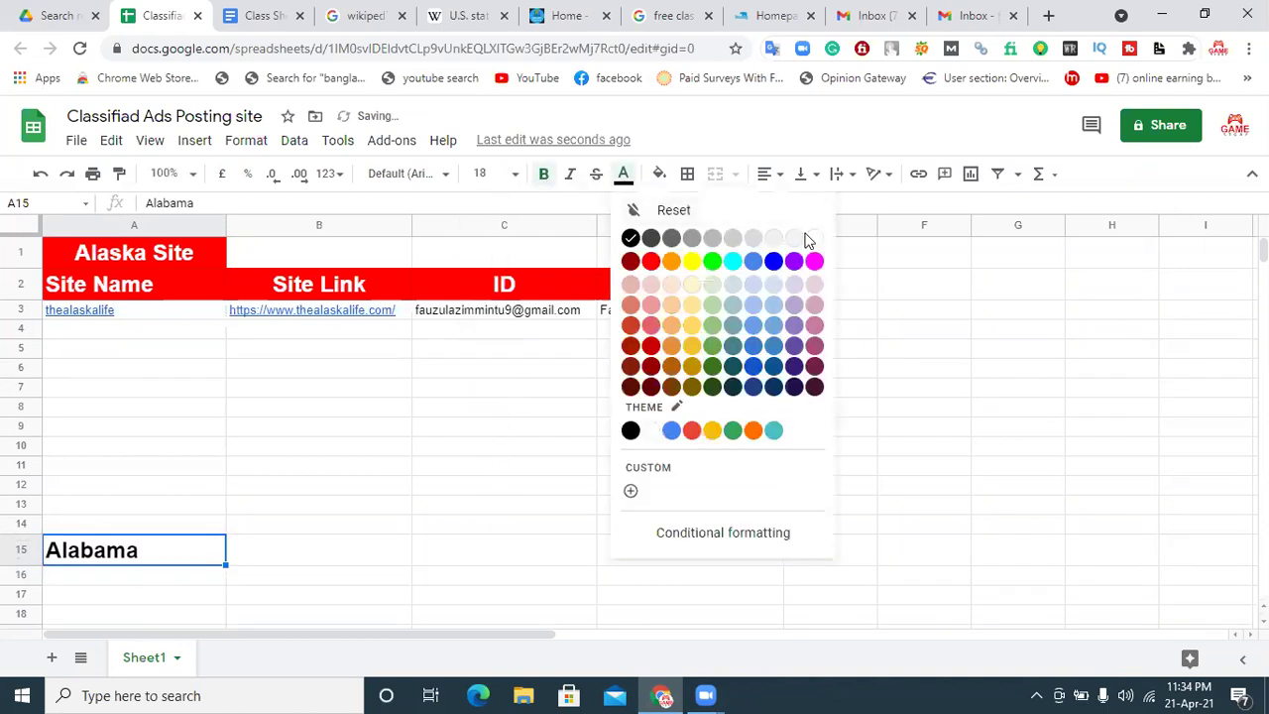
left_click(815, 239)
left_click(659, 176)
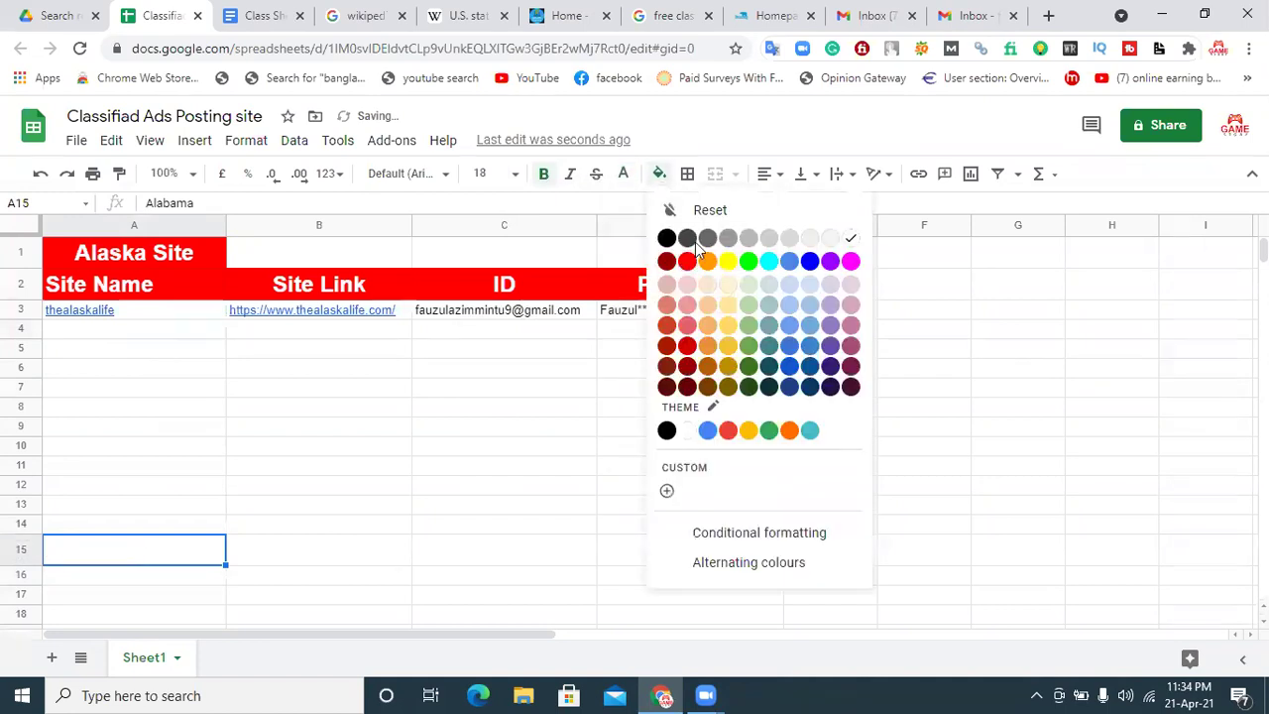
left_click(684, 259)
left_click(136, 595)
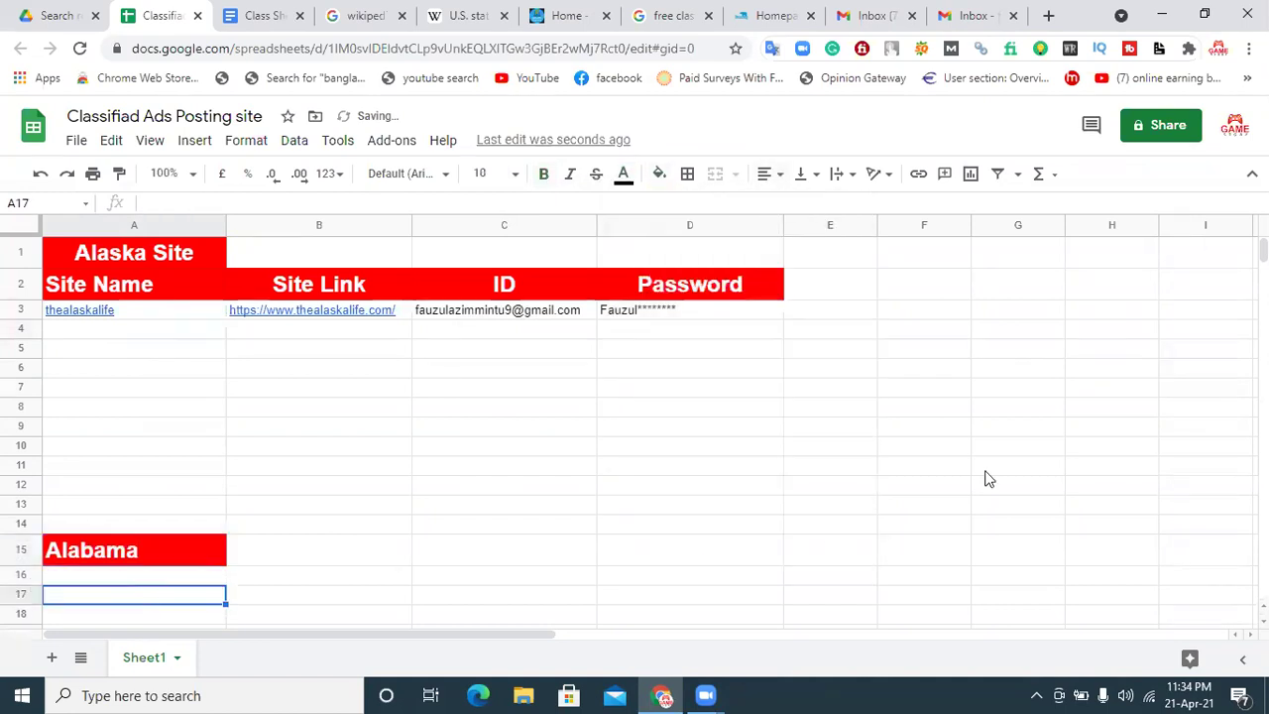
scroll(985, 476, "down", 5)
scroll(255, 516, "up", 6)
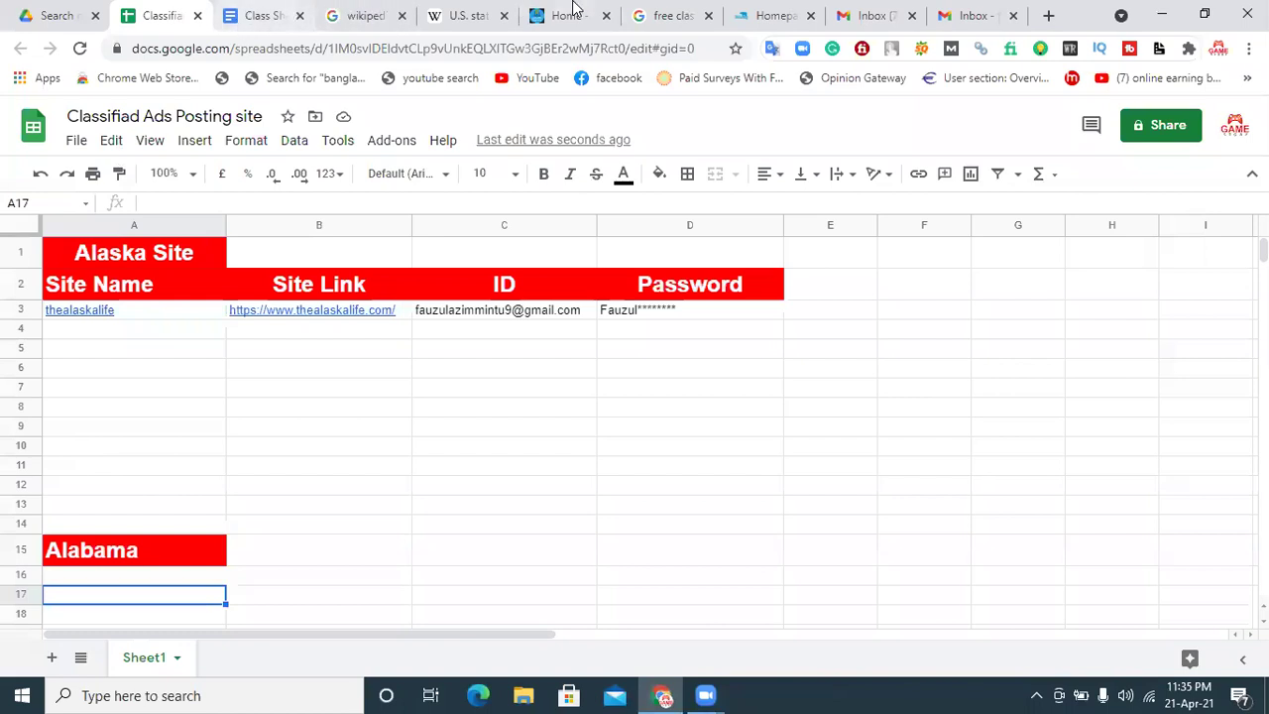
left_click(291, 17)
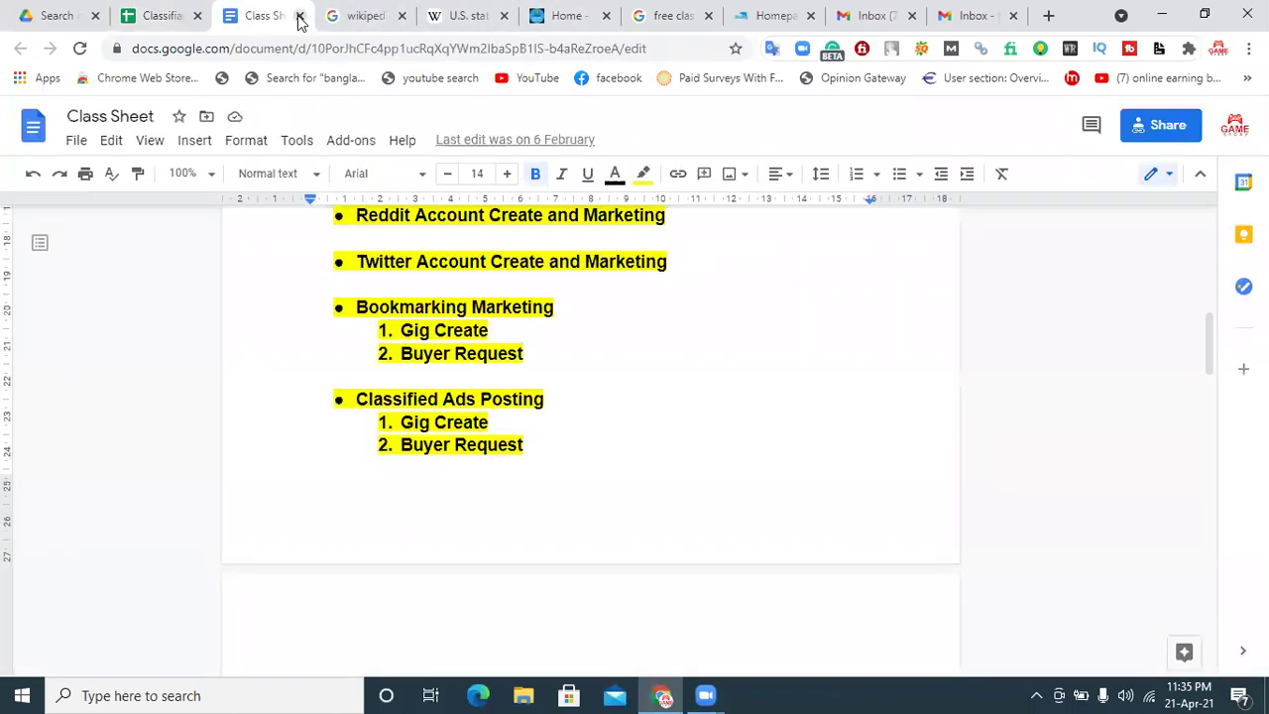
Step: Close the Class Sheet and Wikipedia search tabs and switch to the Alaska Life homepage
left_click(299, 15)
left_click(300, 16)
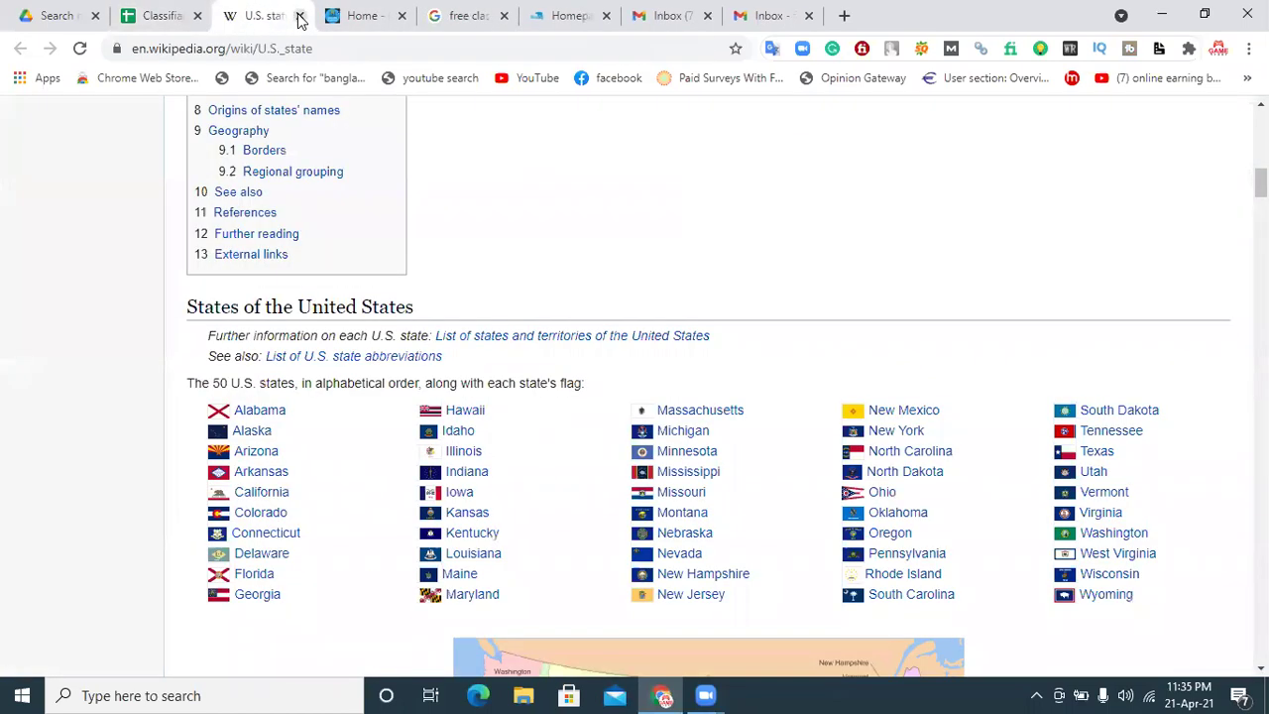
left_click(465, 14)
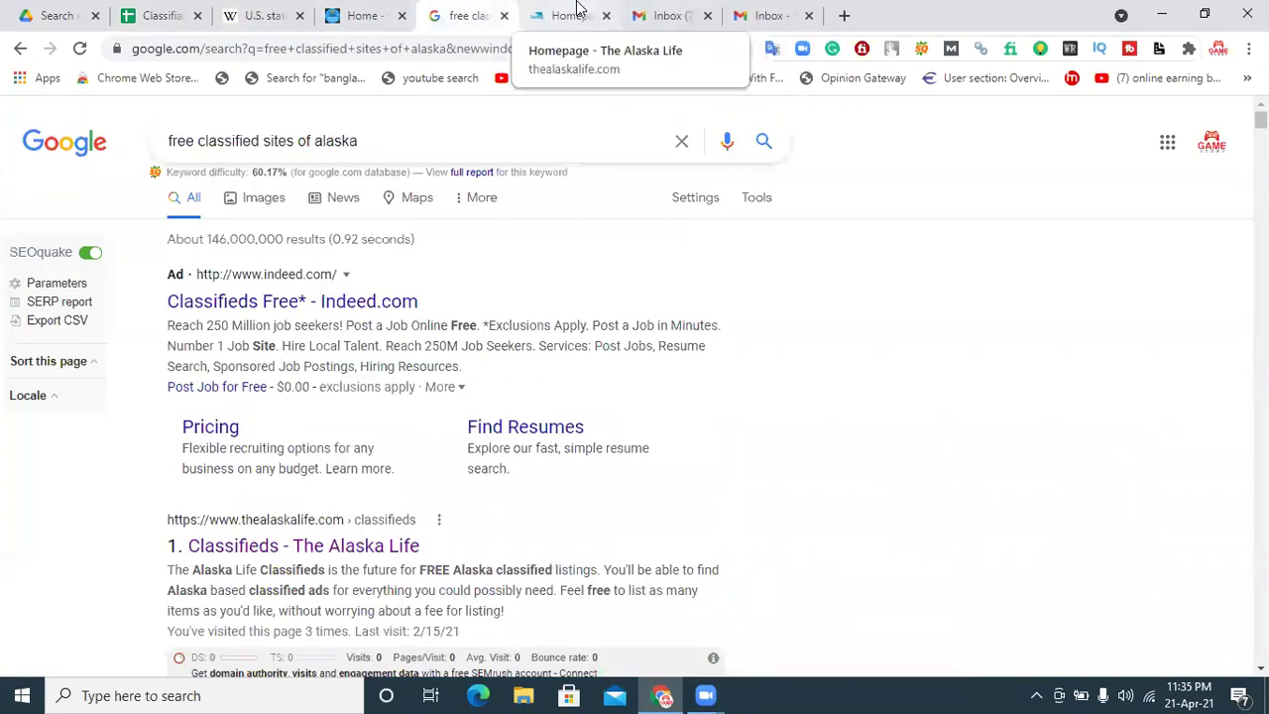
left_click(570, 16)
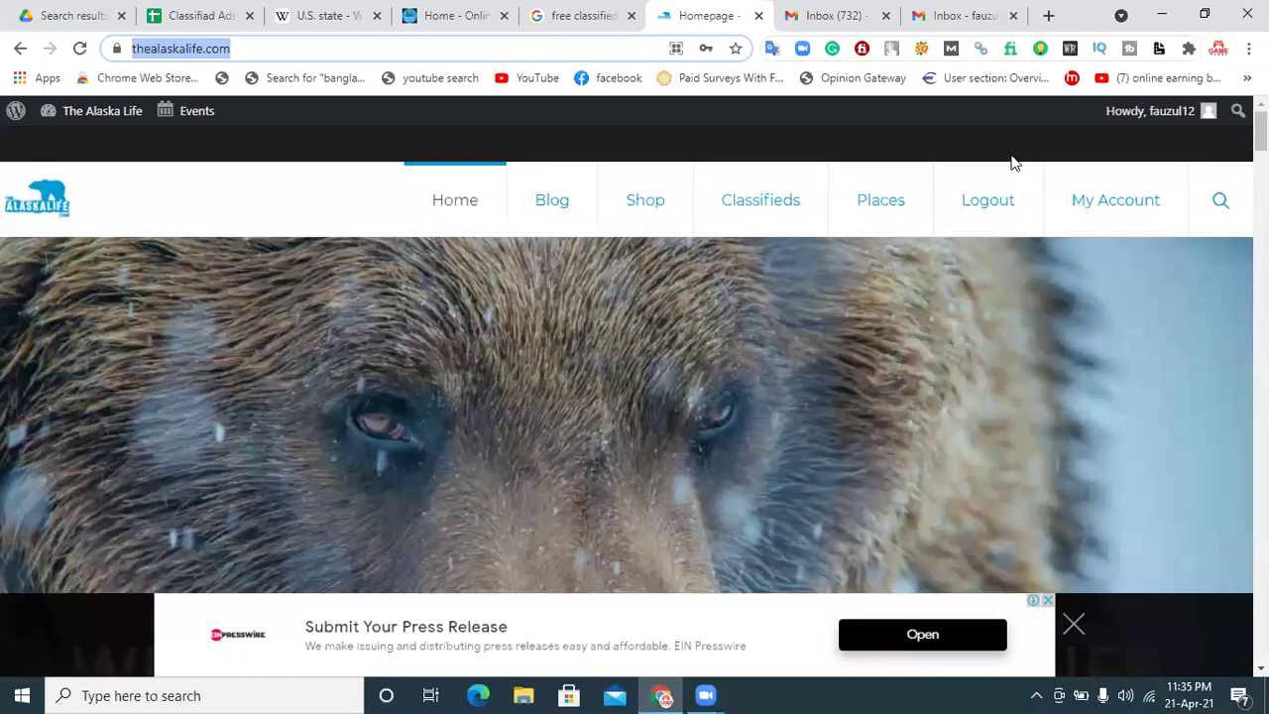
Step: Dismiss the bottom ad and scroll through the Alaska Life homepage to the footer
left_click(1049, 600)
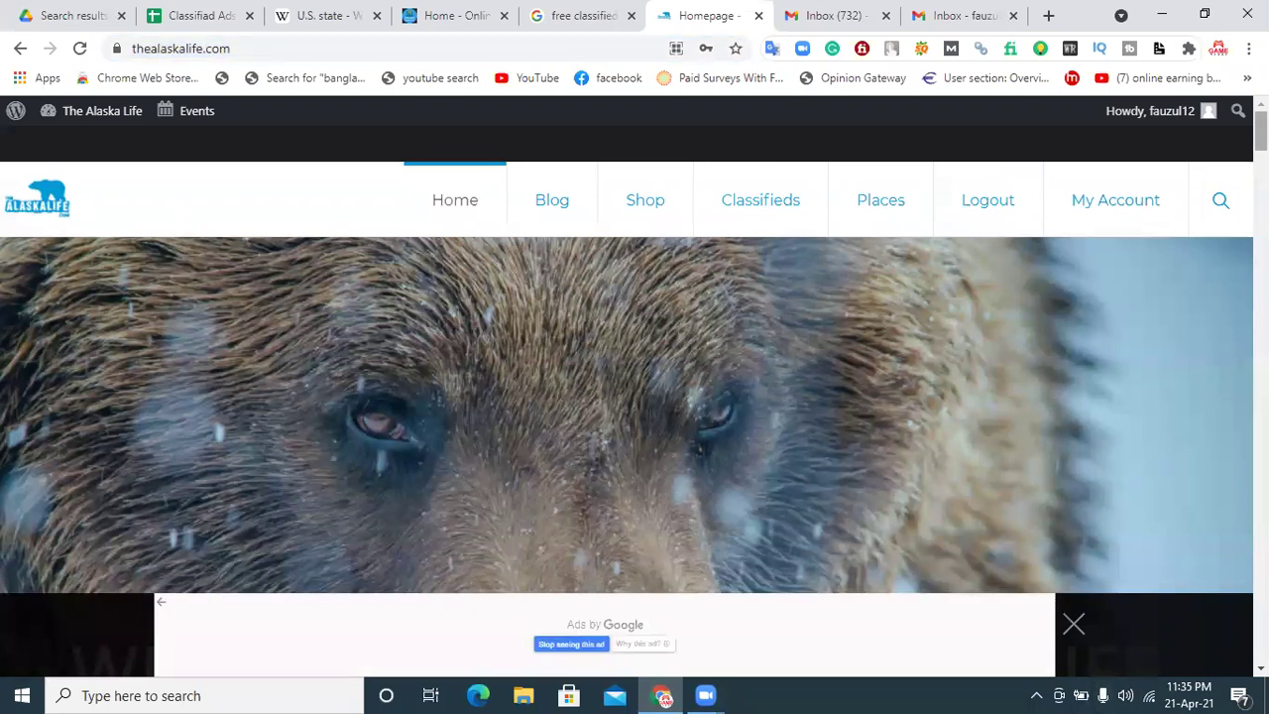
scroll(635, 397, "down", 10)
scroll(635, 357, "down", 12)
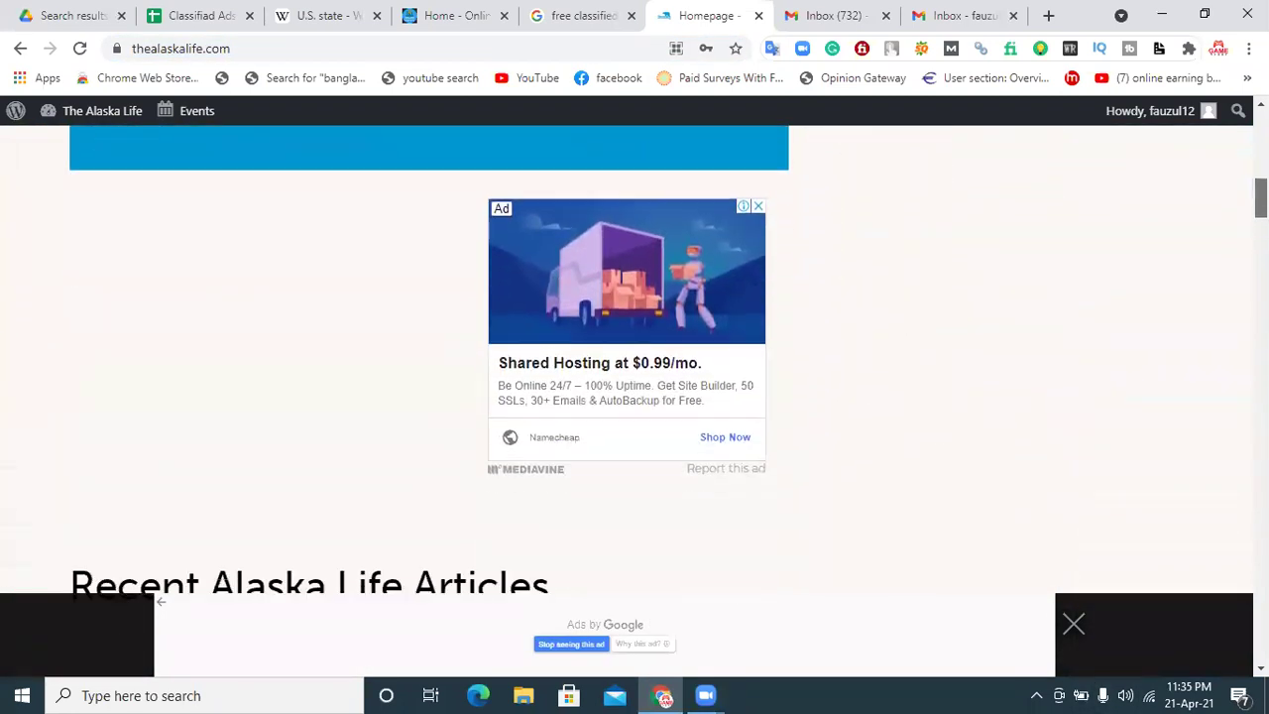
scroll(635, 357, "down", 8)
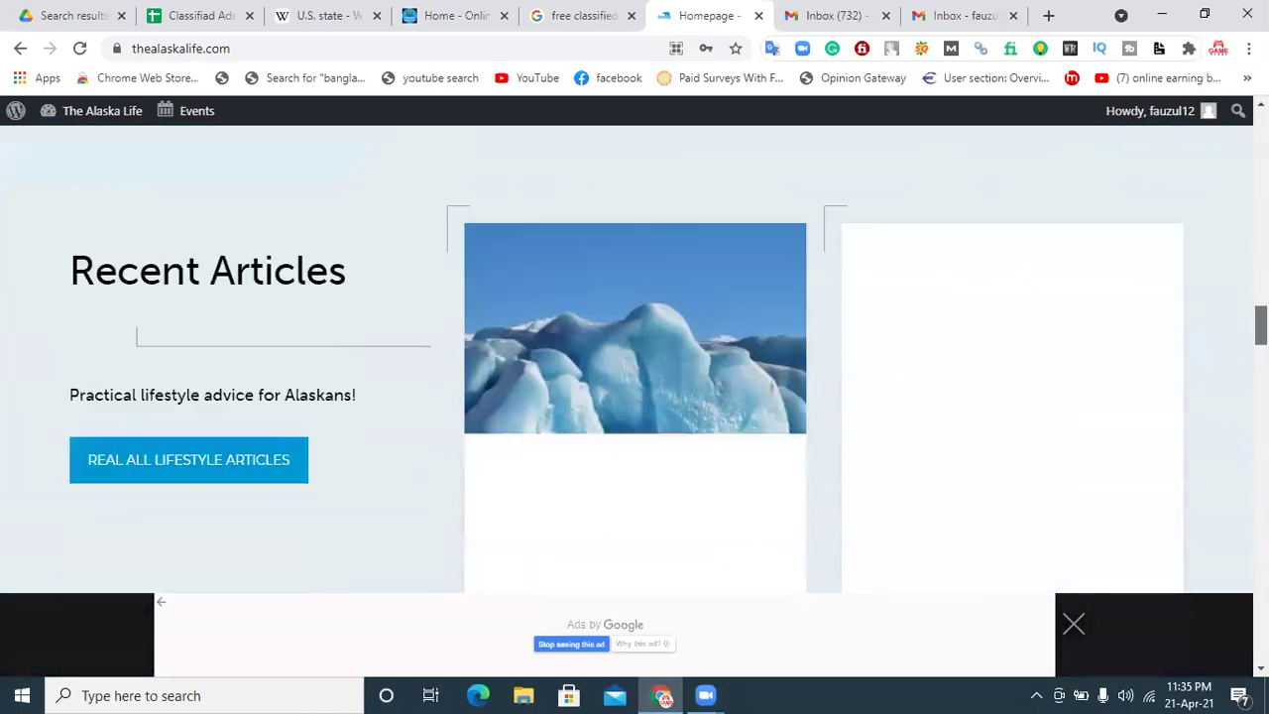
scroll(1234, 397, "down", 10)
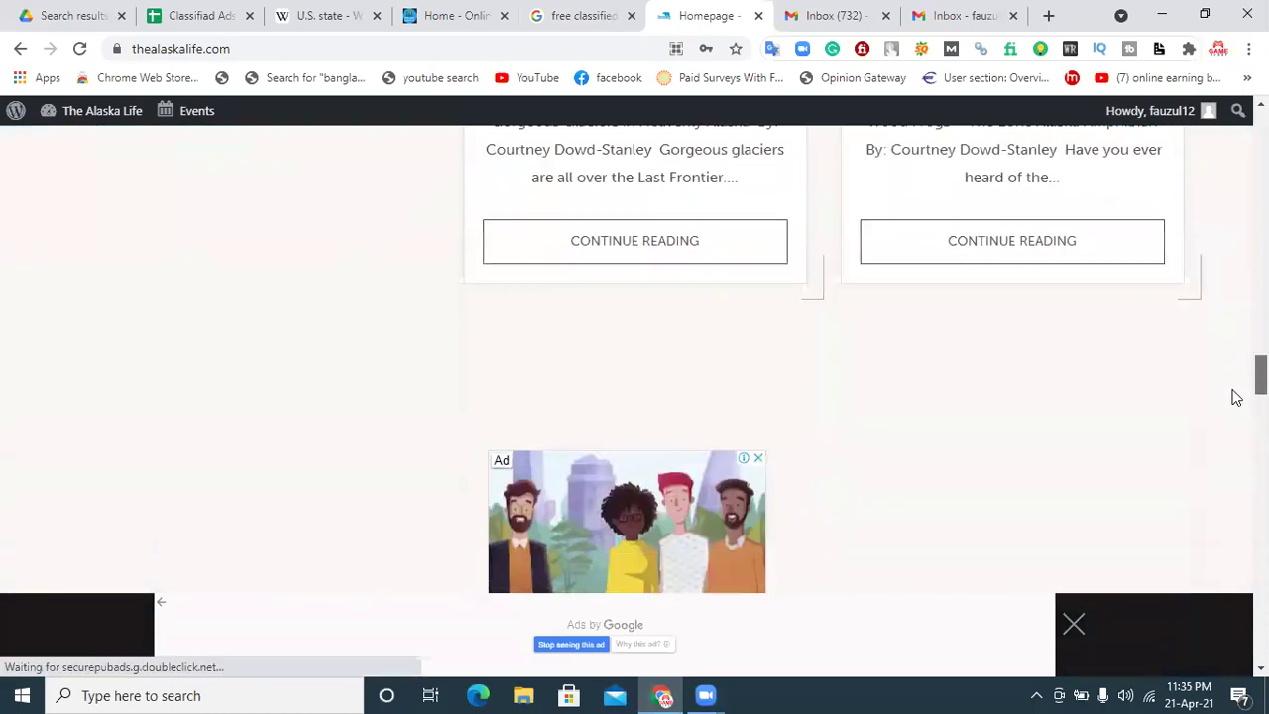
scroll(1225, 553, "down", 15)
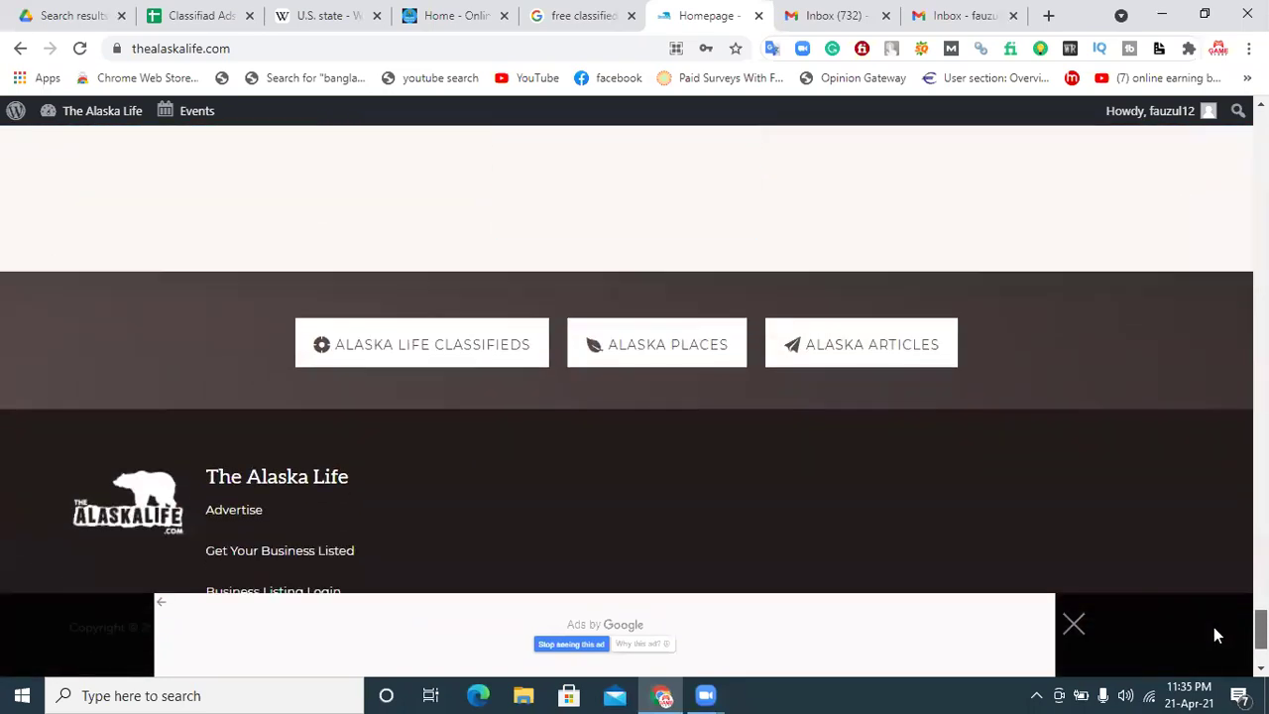
scroll(1214, 629, "up", 15)
scroll(1214, 628, "up", 5)
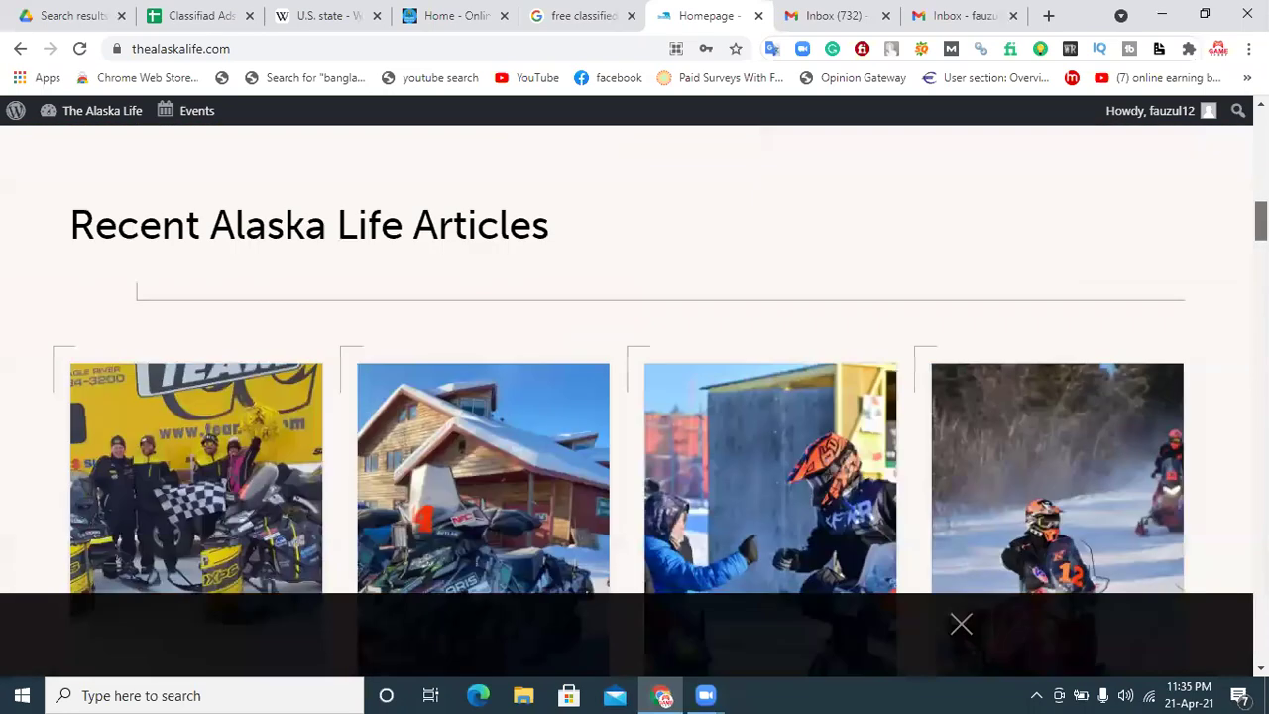
scroll(906, 235, "up", 5)
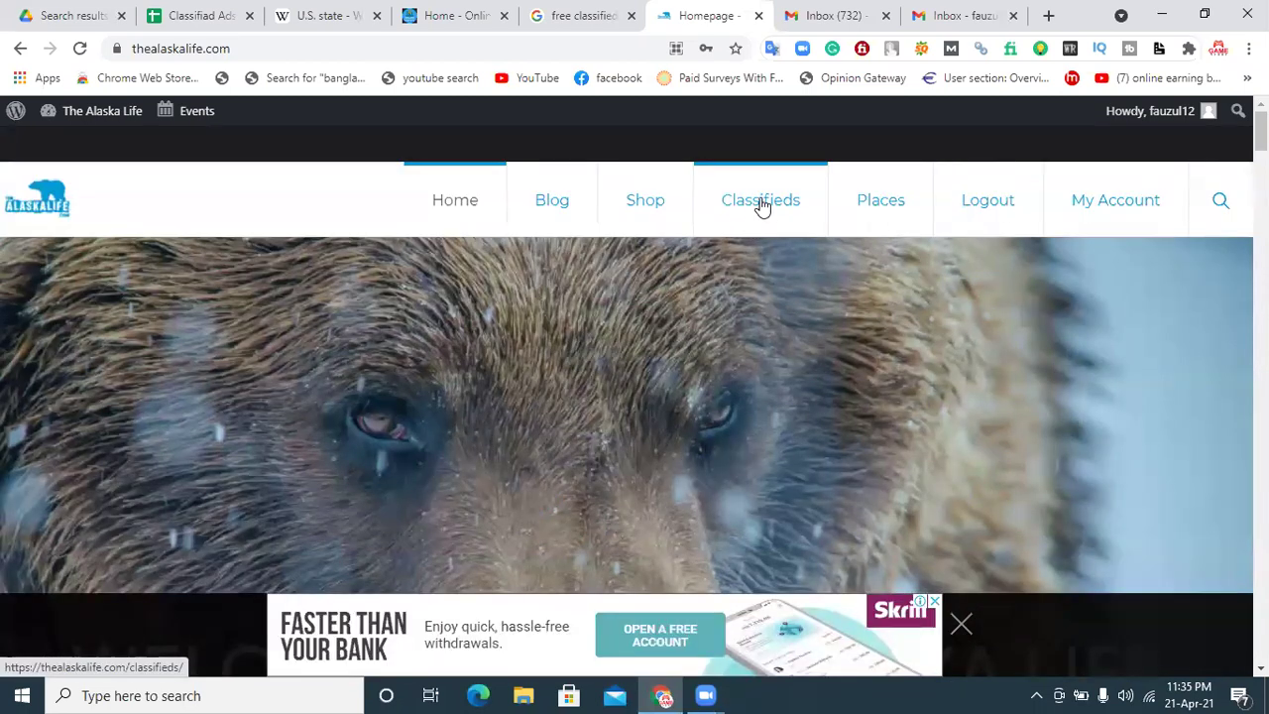
left_click(761, 204)
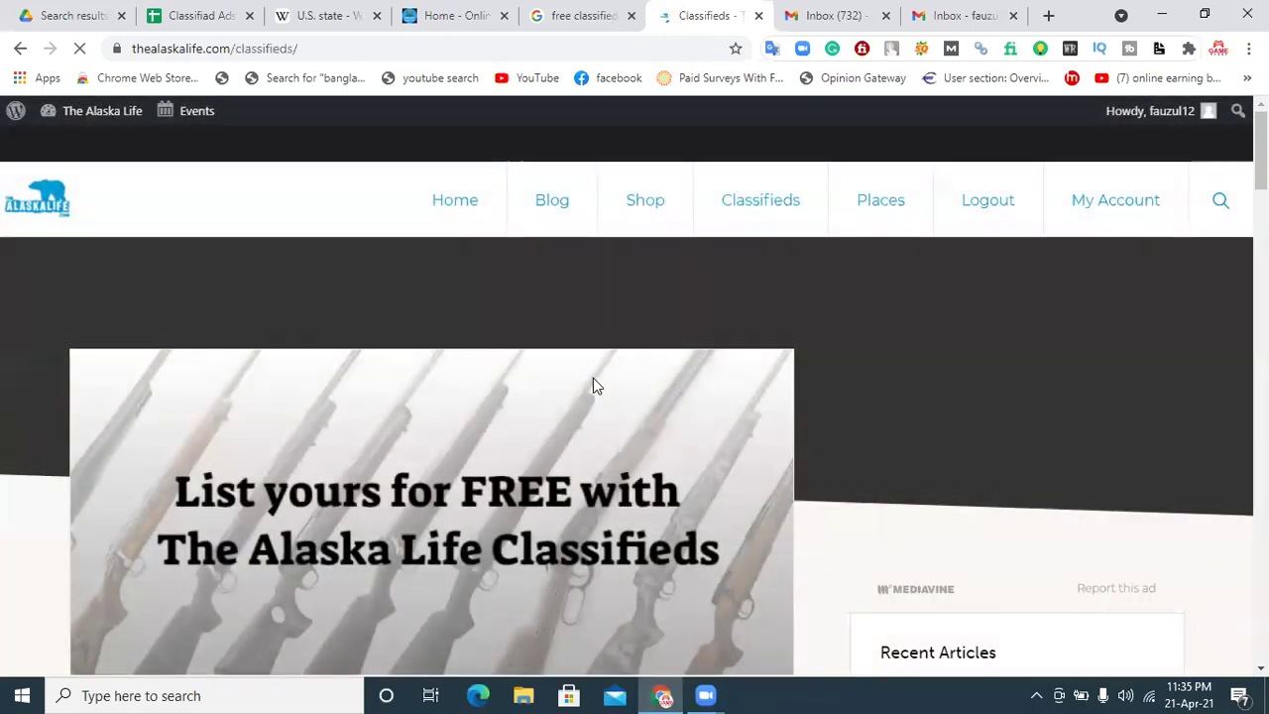
scroll(595, 385, "down", 3)
scroll(634, 357, "down", 2)
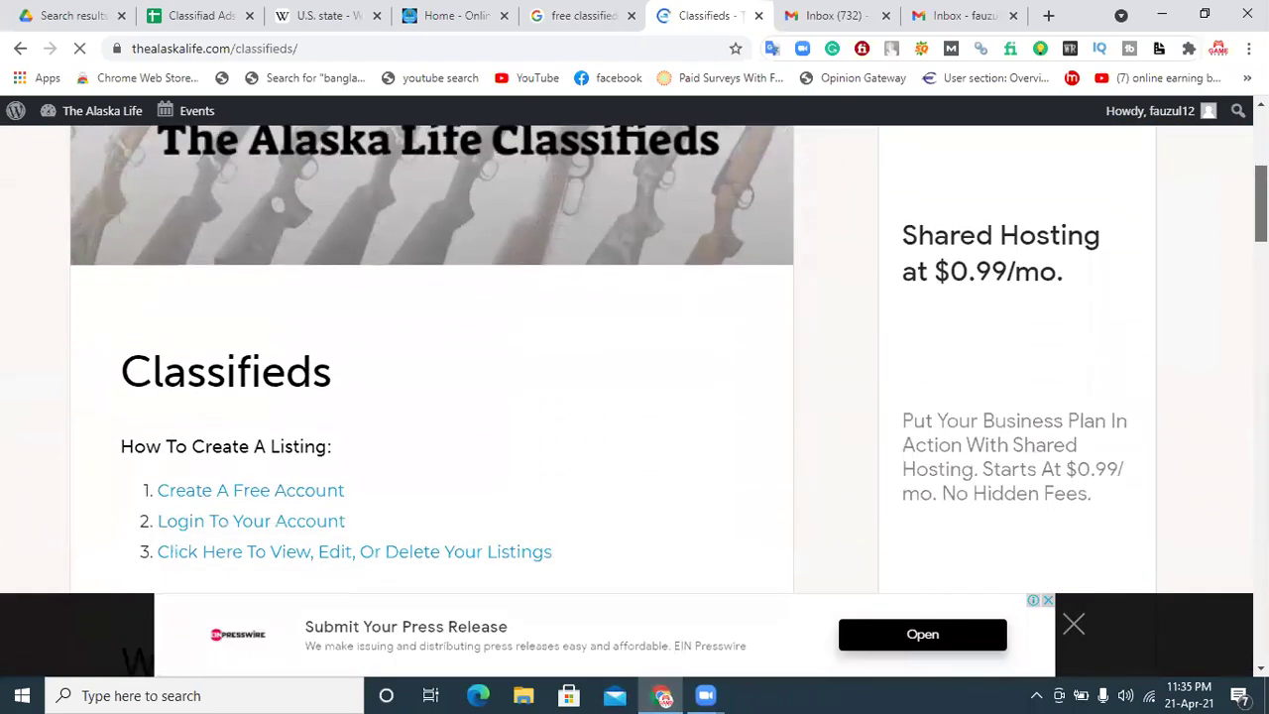
scroll(634, 357, "down", 5)
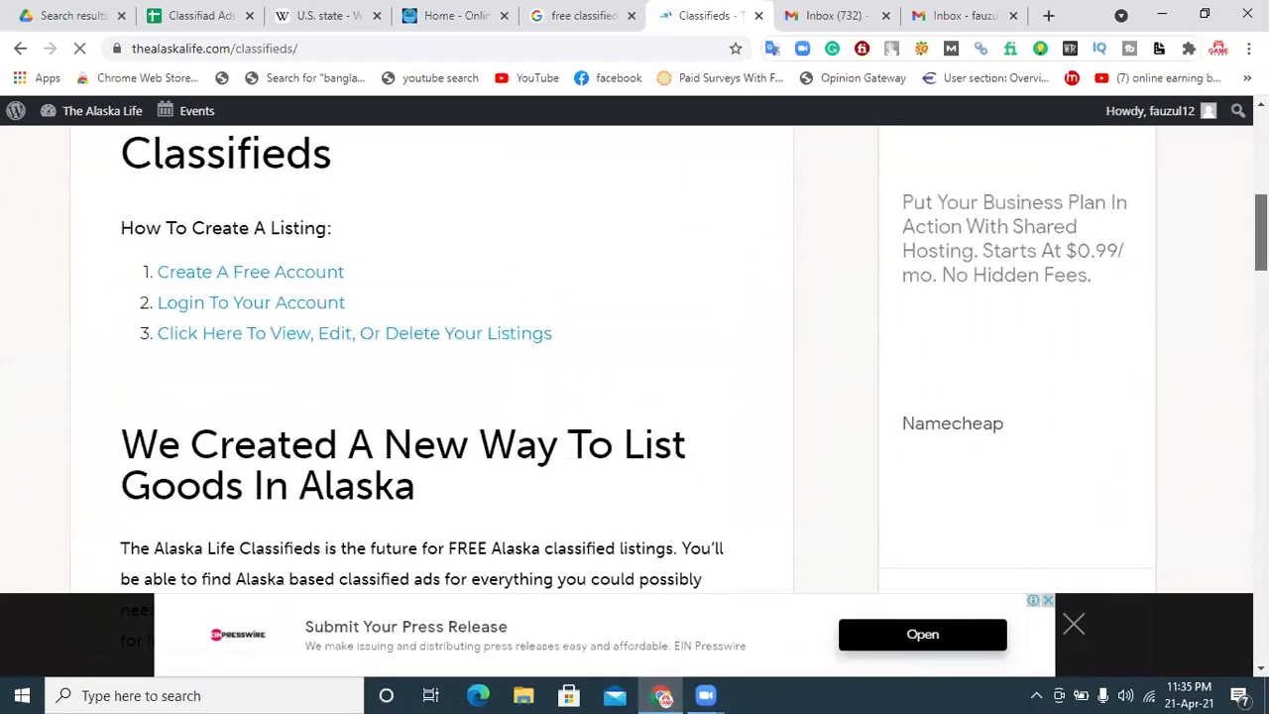
scroll(488, 407, "down", 1)
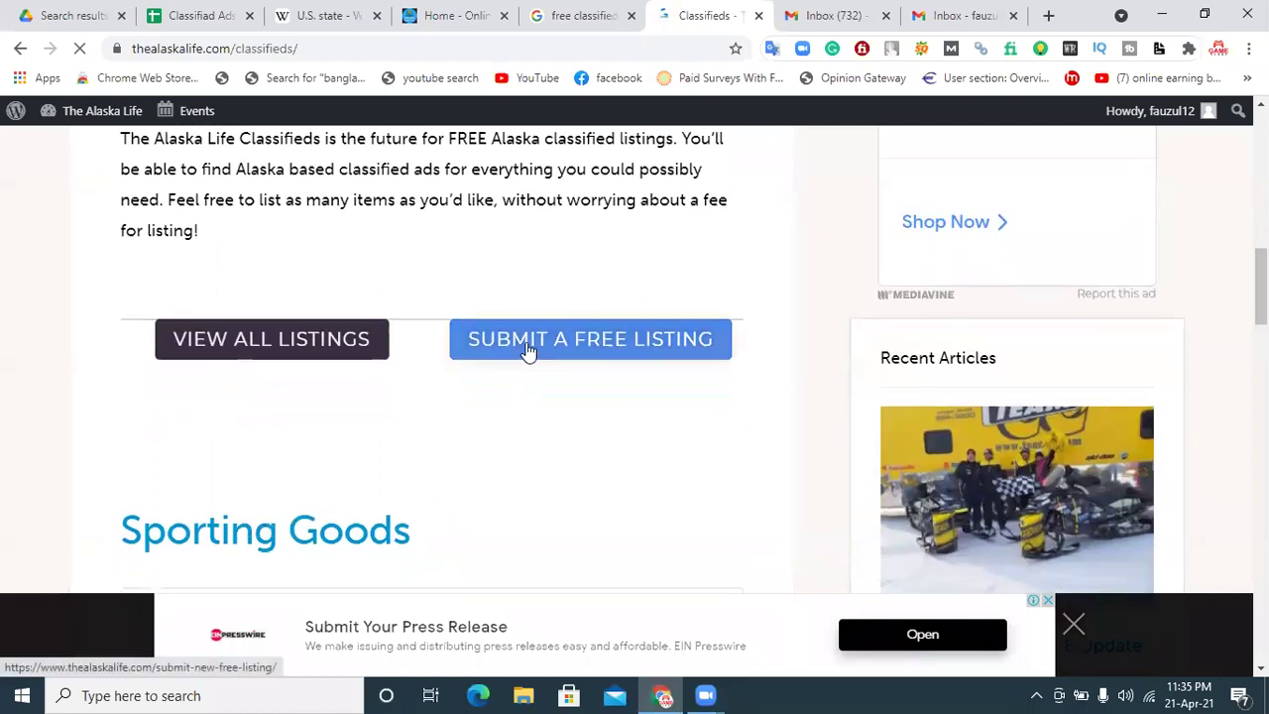
left_click(585, 344)
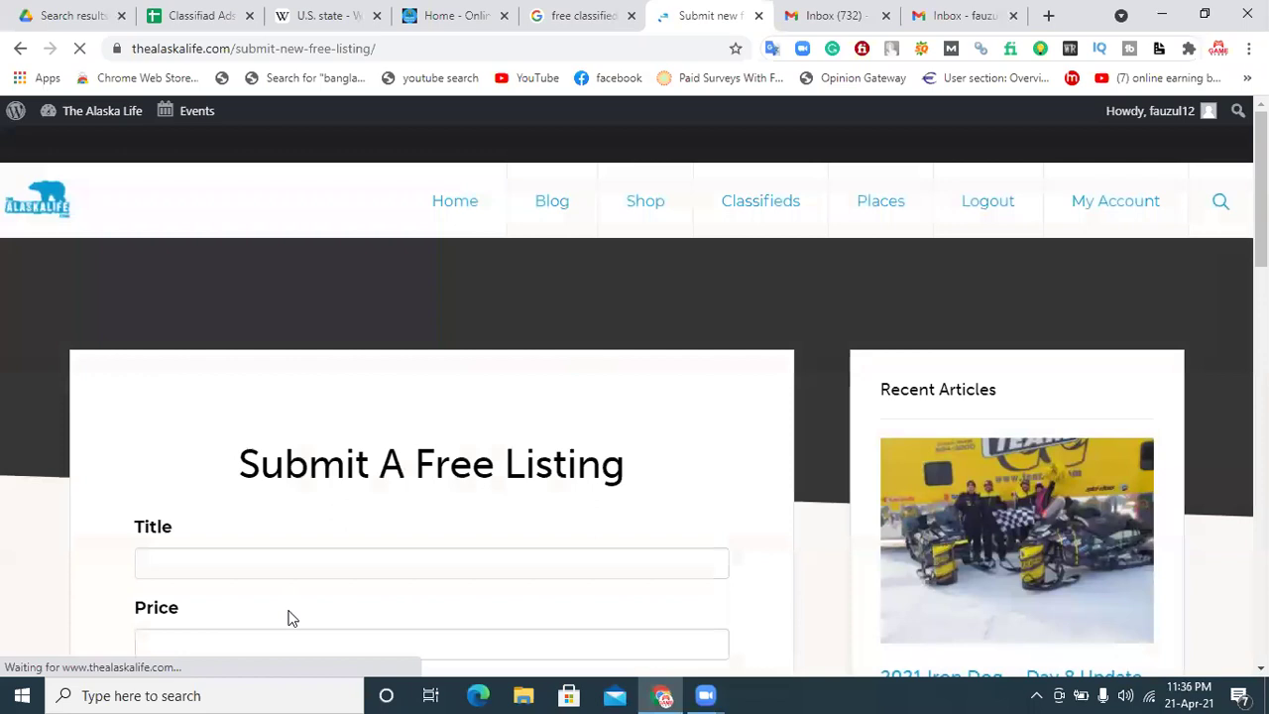
scroll(542, 416, "down", 2)
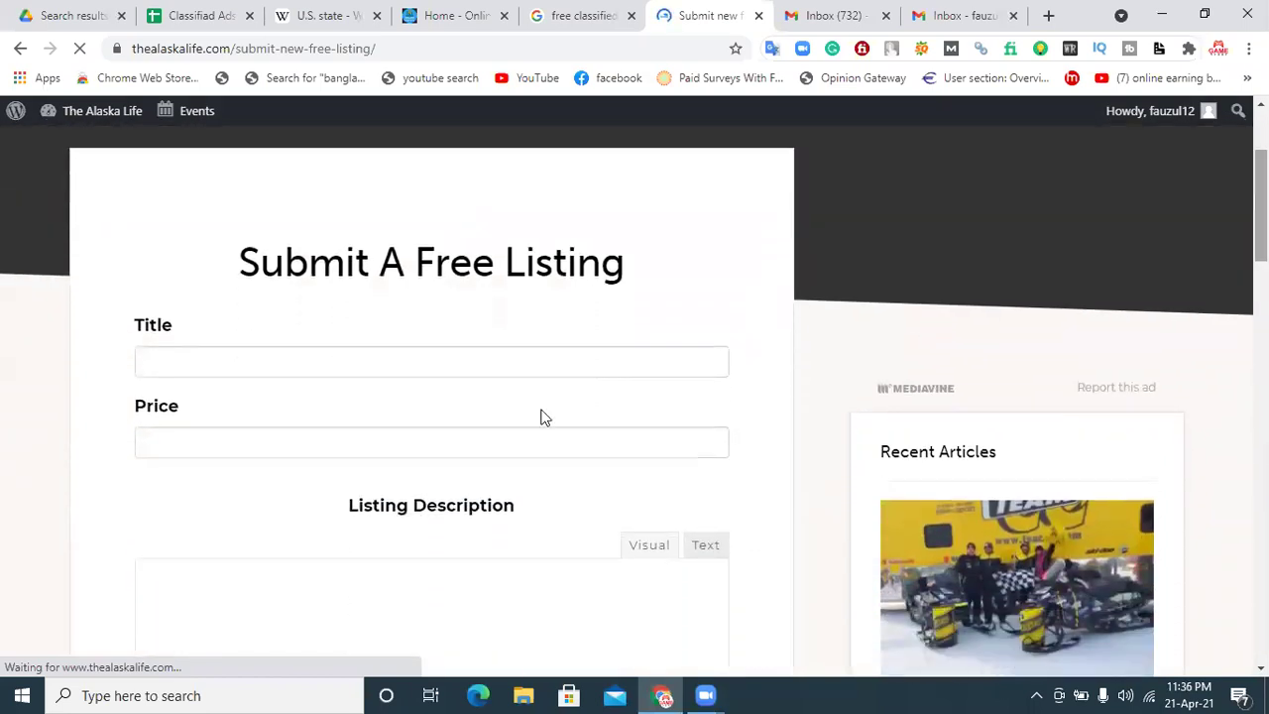
left_click(198, 361)
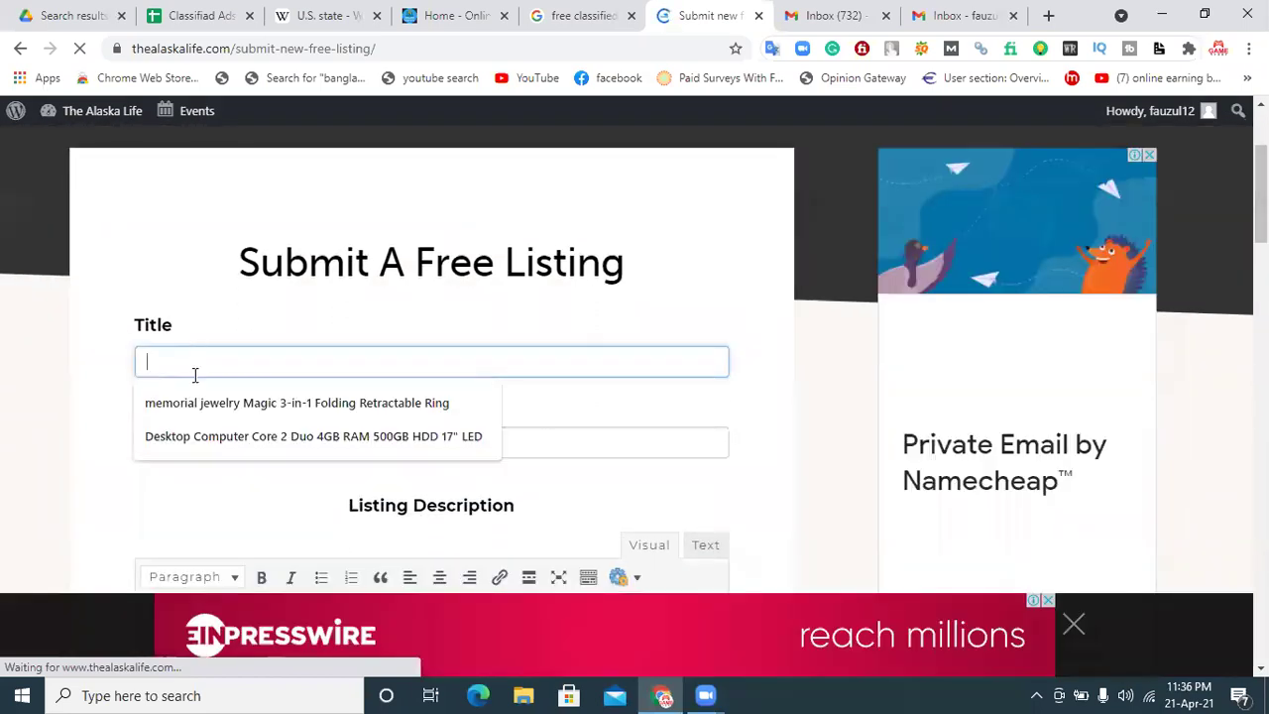
left_click(572, 438)
scroll(287, 434, "down", 3)
left_click(286, 434)
scroll(287, 434, "down", 3)
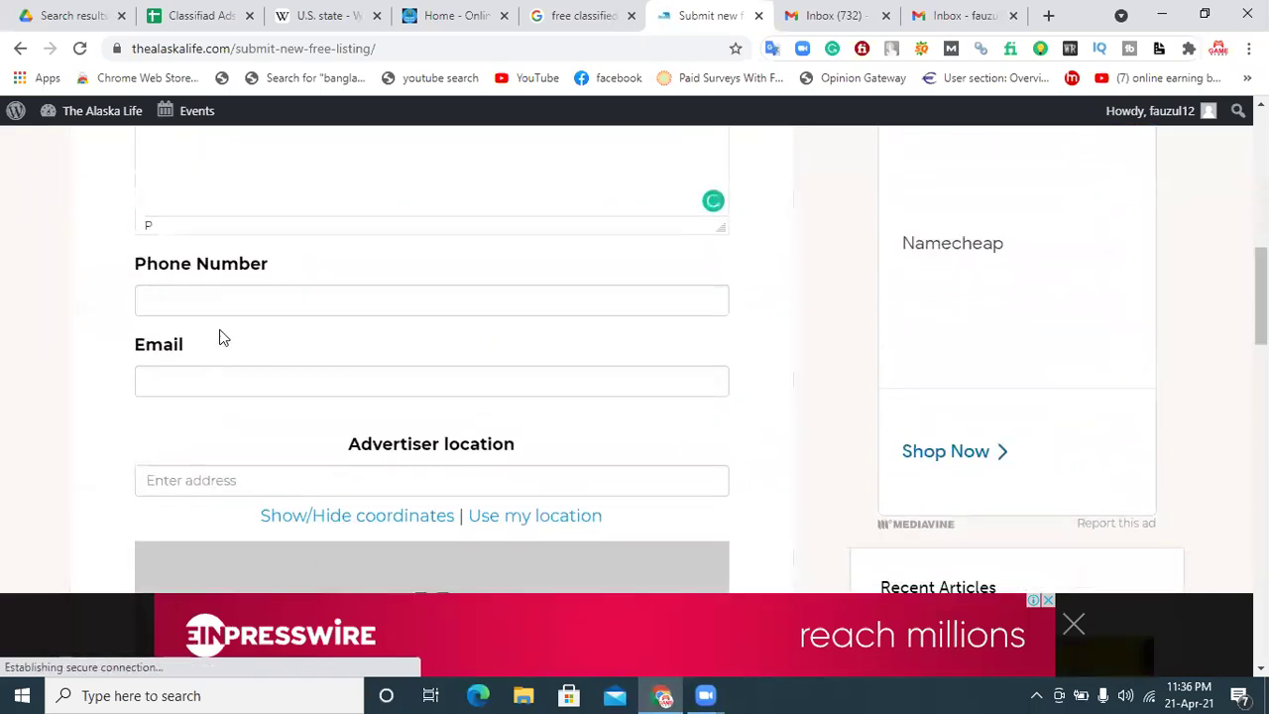
left_click(212, 295)
left_click(674, 377)
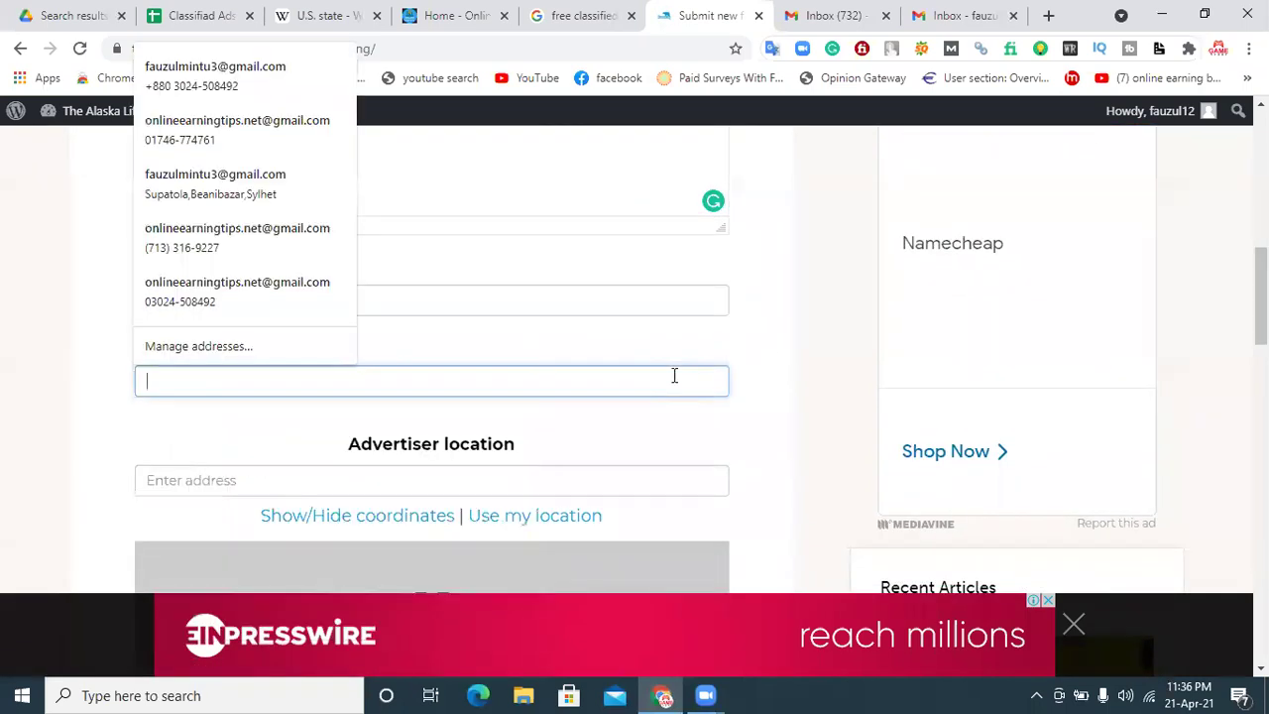
left_click(547, 484)
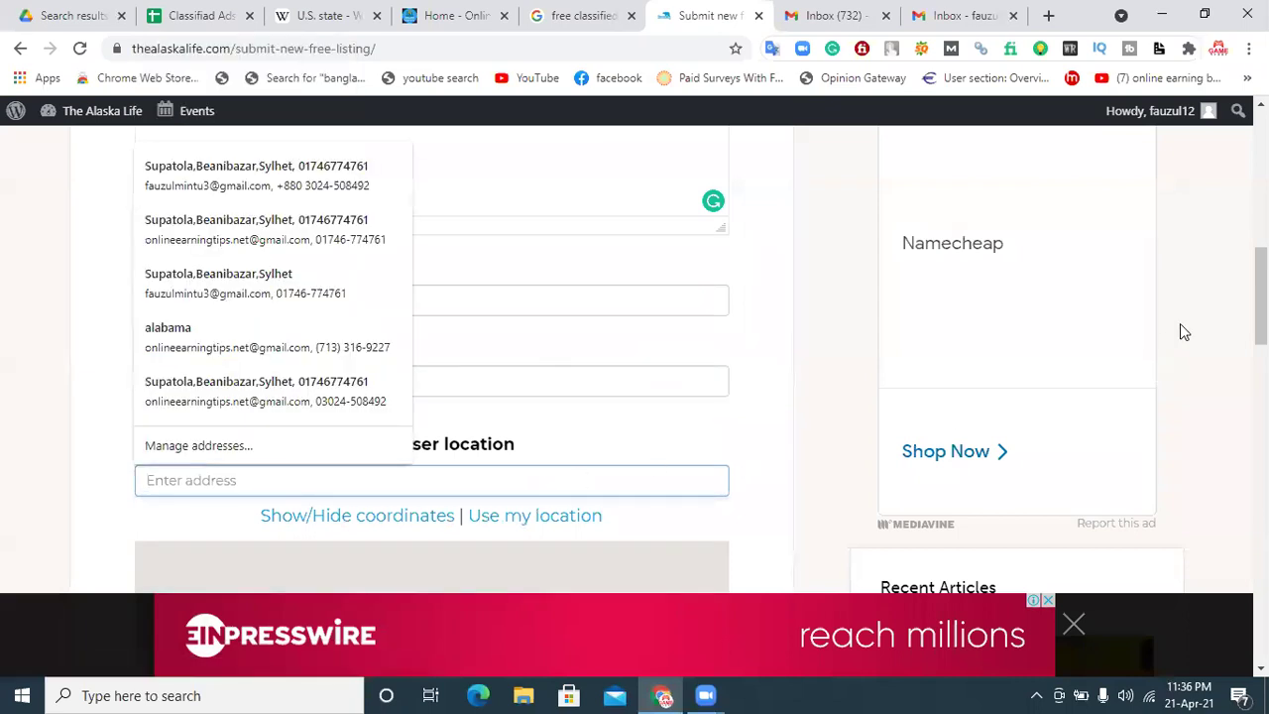
scroll(1180, 327, "down", 2)
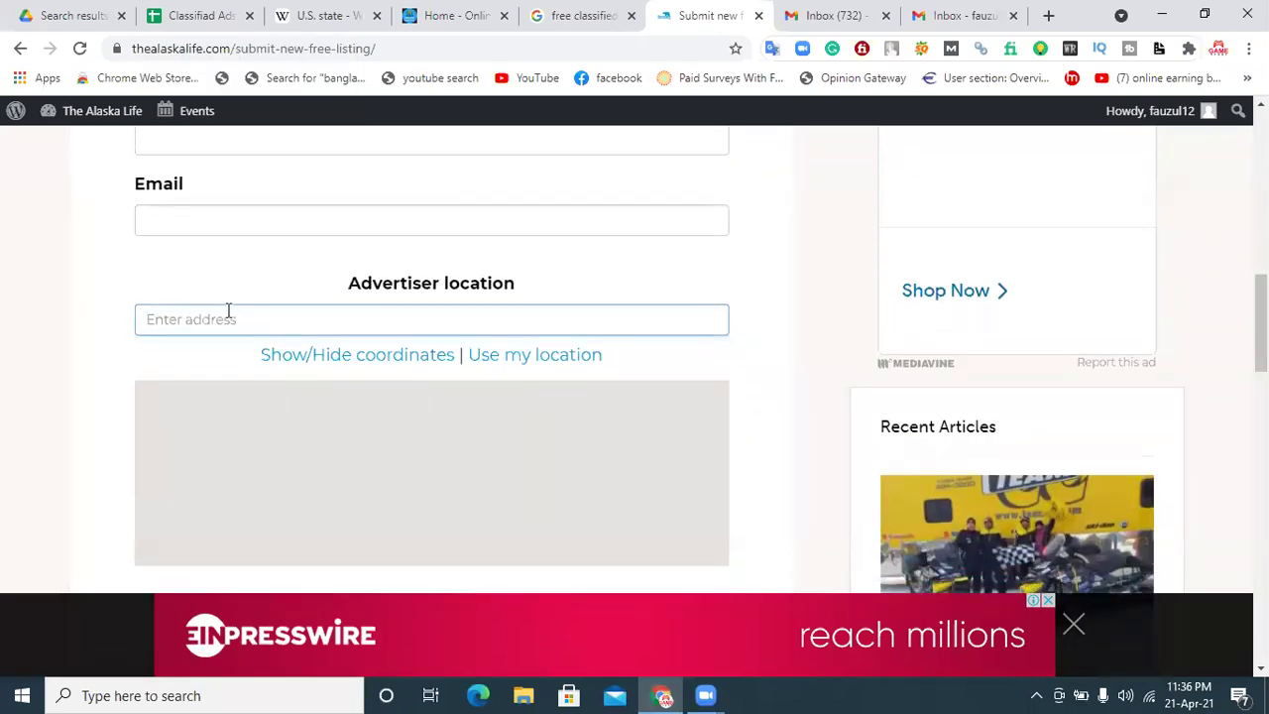
scroll(331, 462, "down", 3)
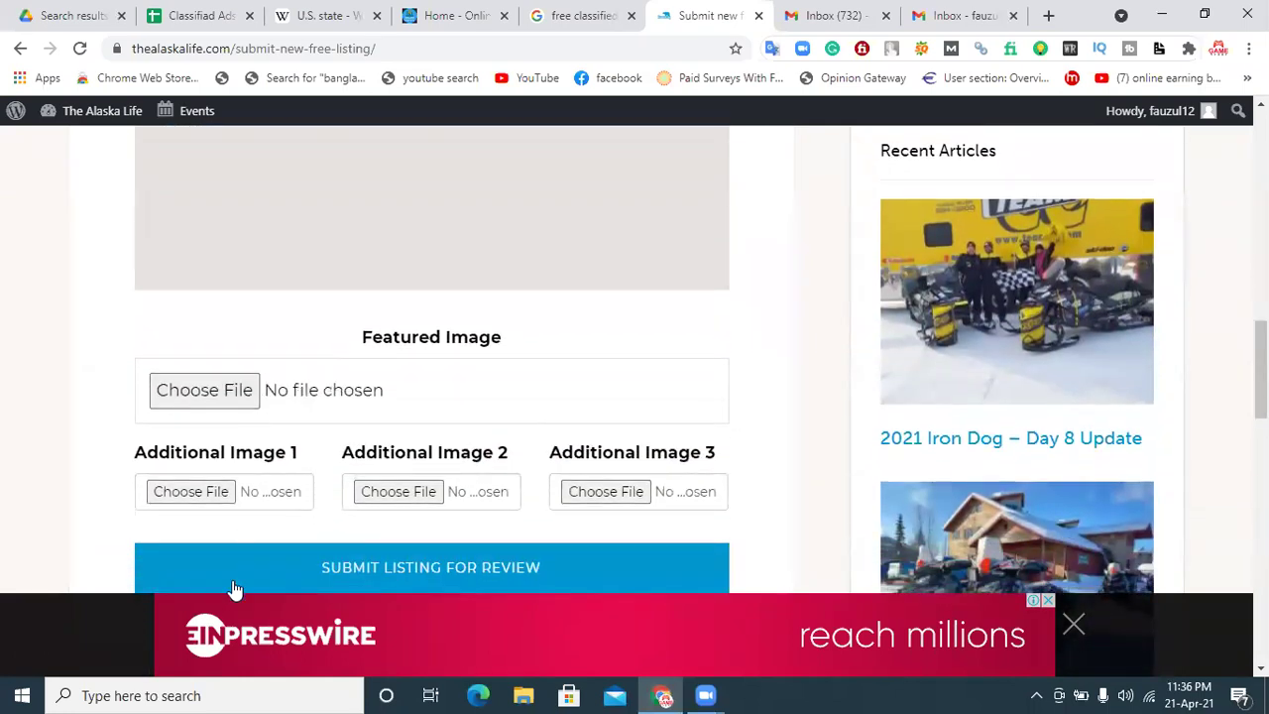
scroll(694, 400, "down", 2)
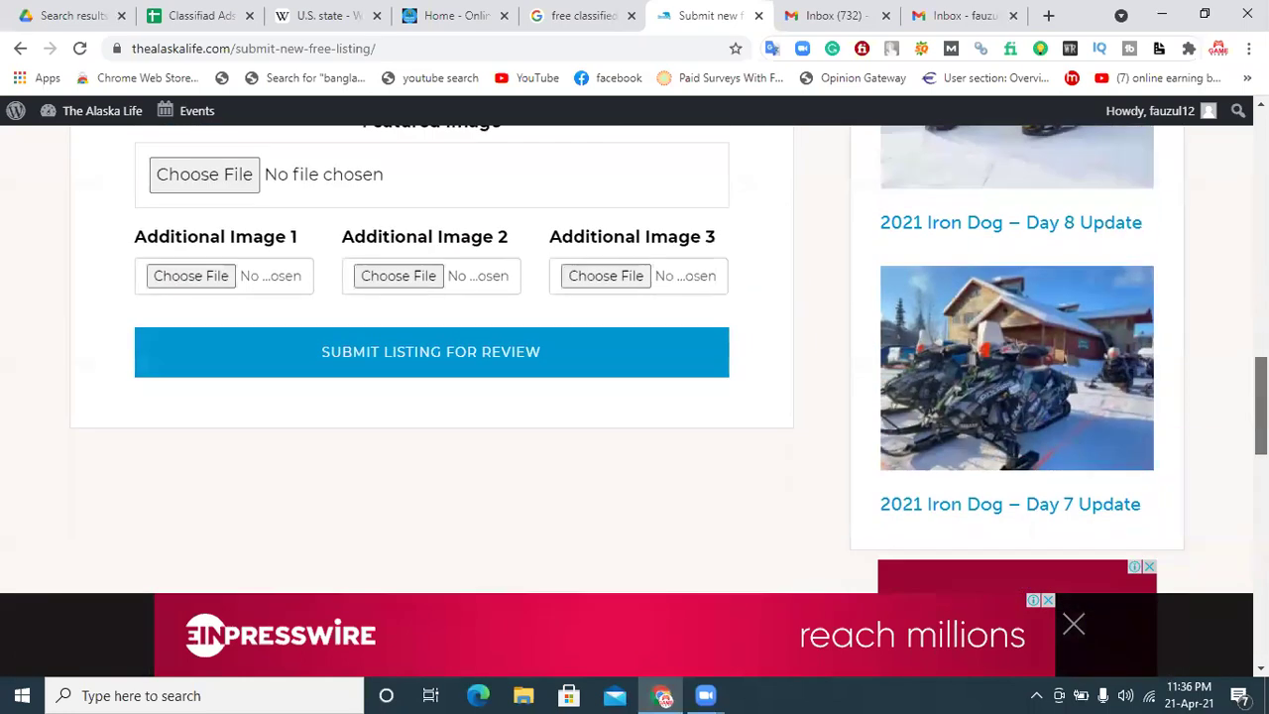
scroll(695, 400, "up", 12)
scroll(634, 359, "down", 1)
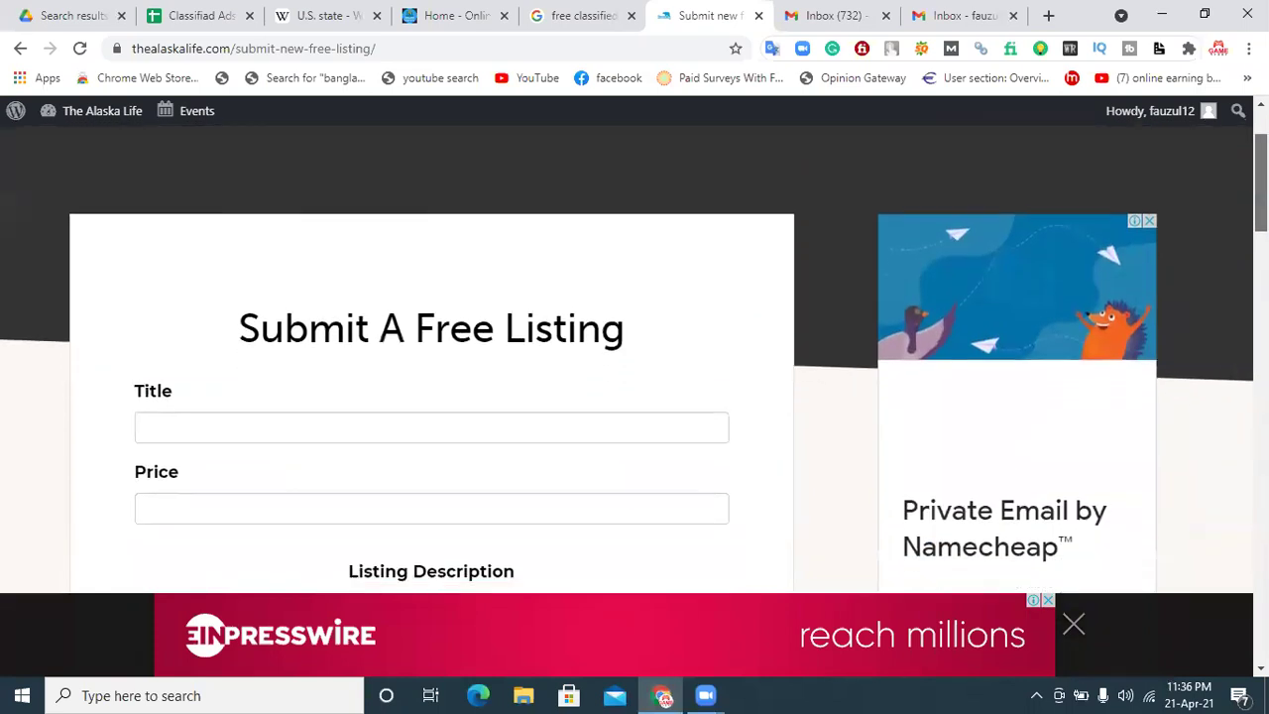
left_click(217, 429)
left_click(532, 513)
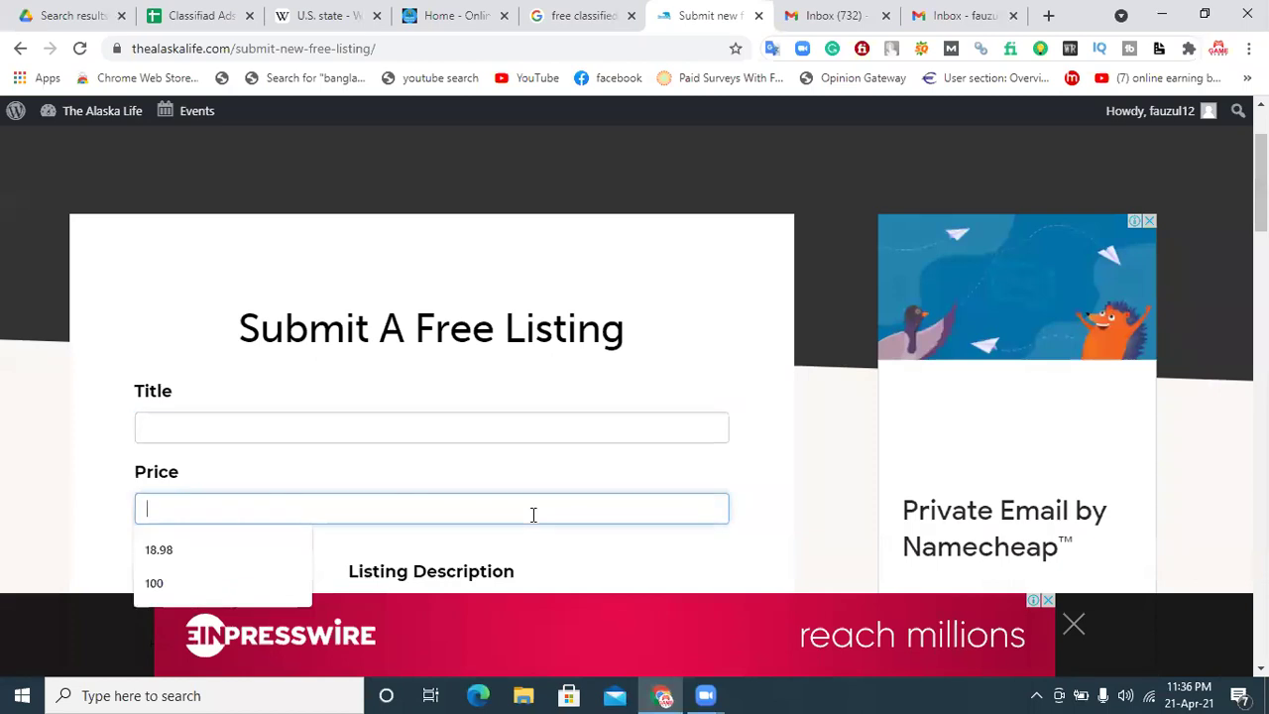
scroll(427, 377, "down", 3)
left_click(428, 379)
scroll(427, 377, "down", 3)
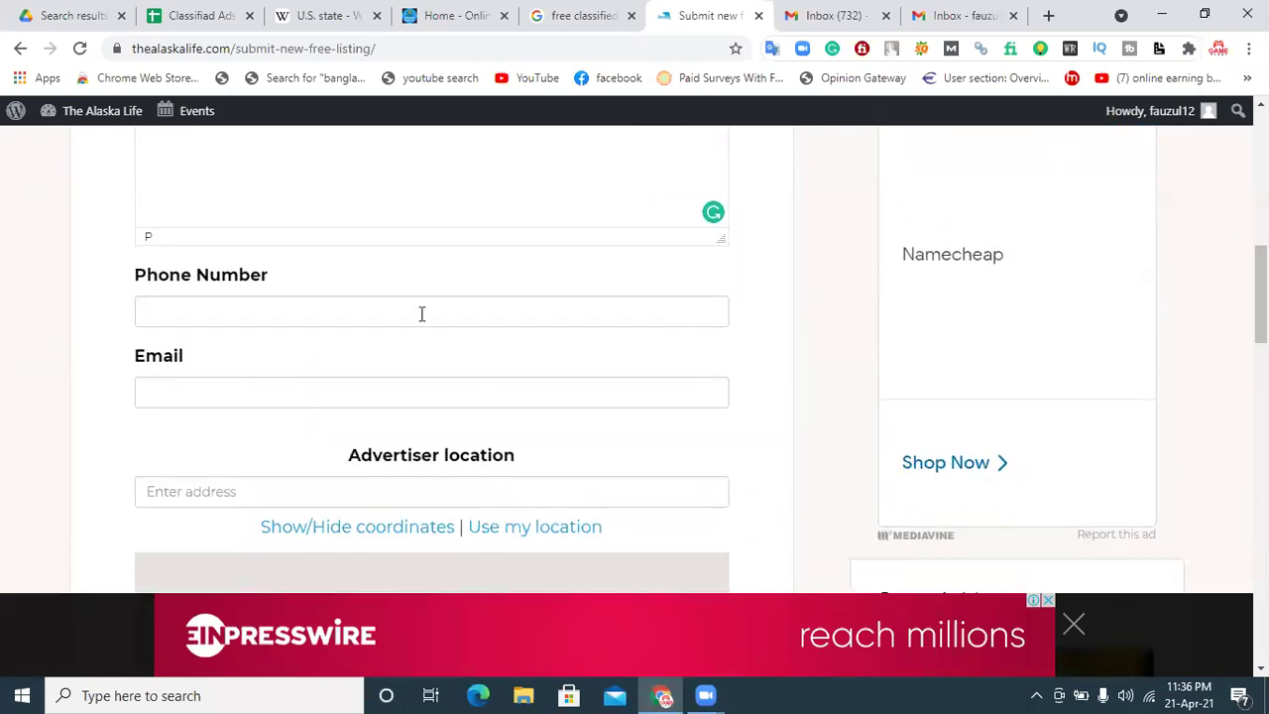
left_click(320, 320)
left_click(606, 397)
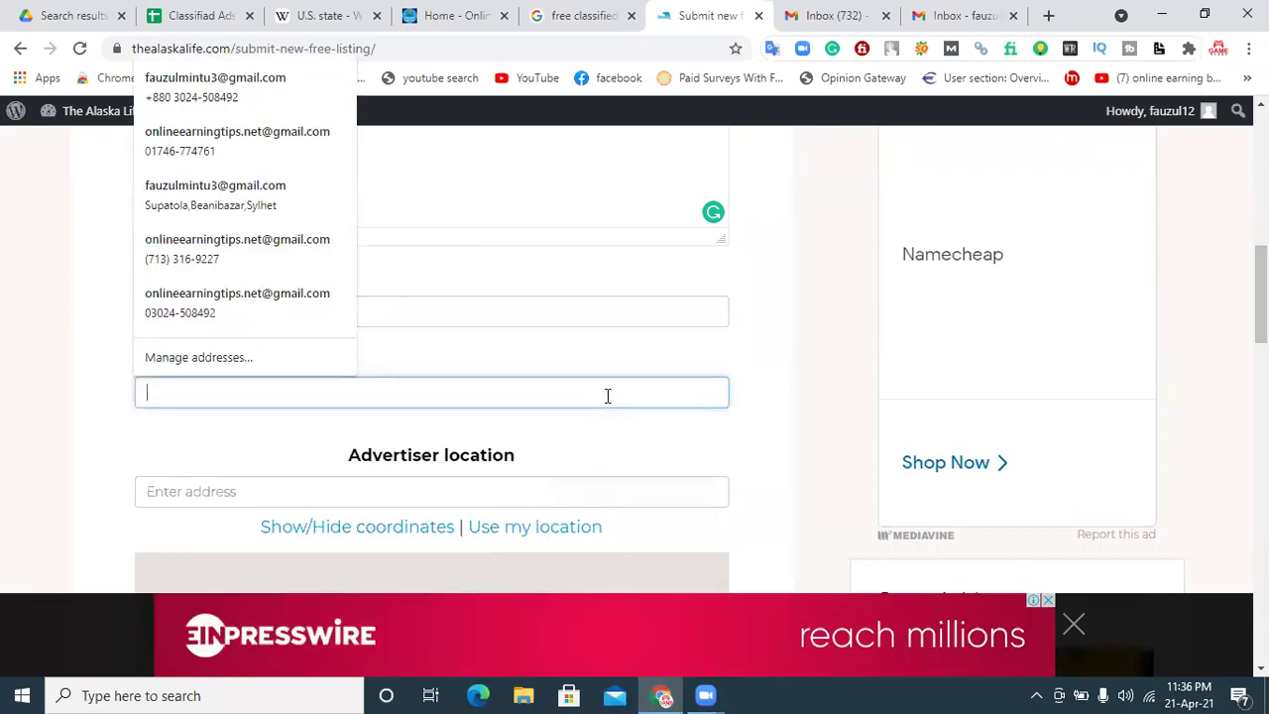
left_click(84, 387)
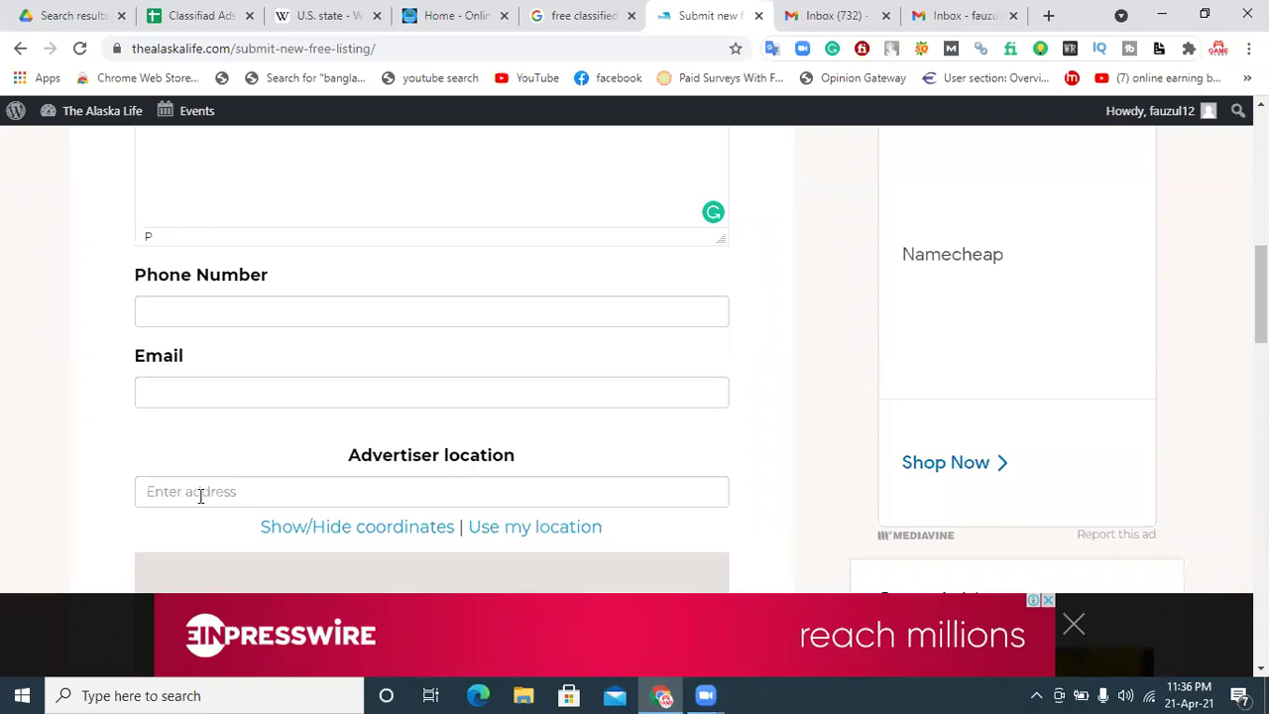
scroll(1111, 277, "up", 8)
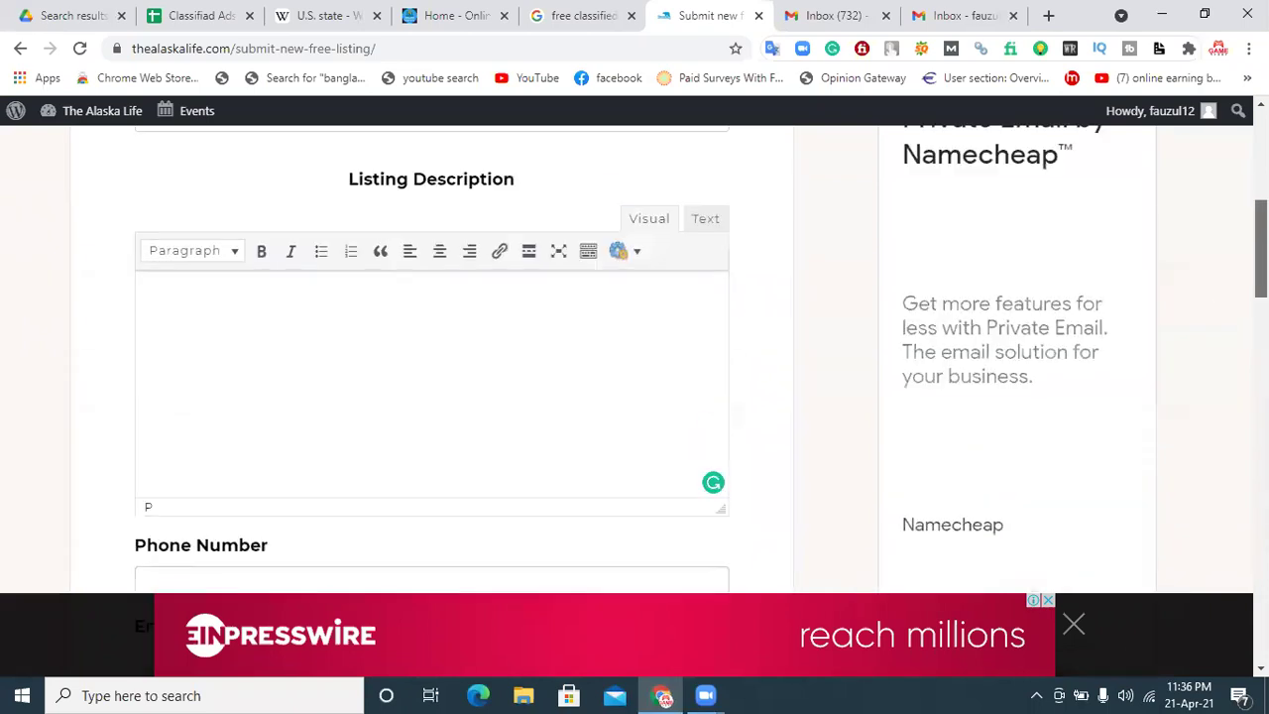
left_click(429, 22)
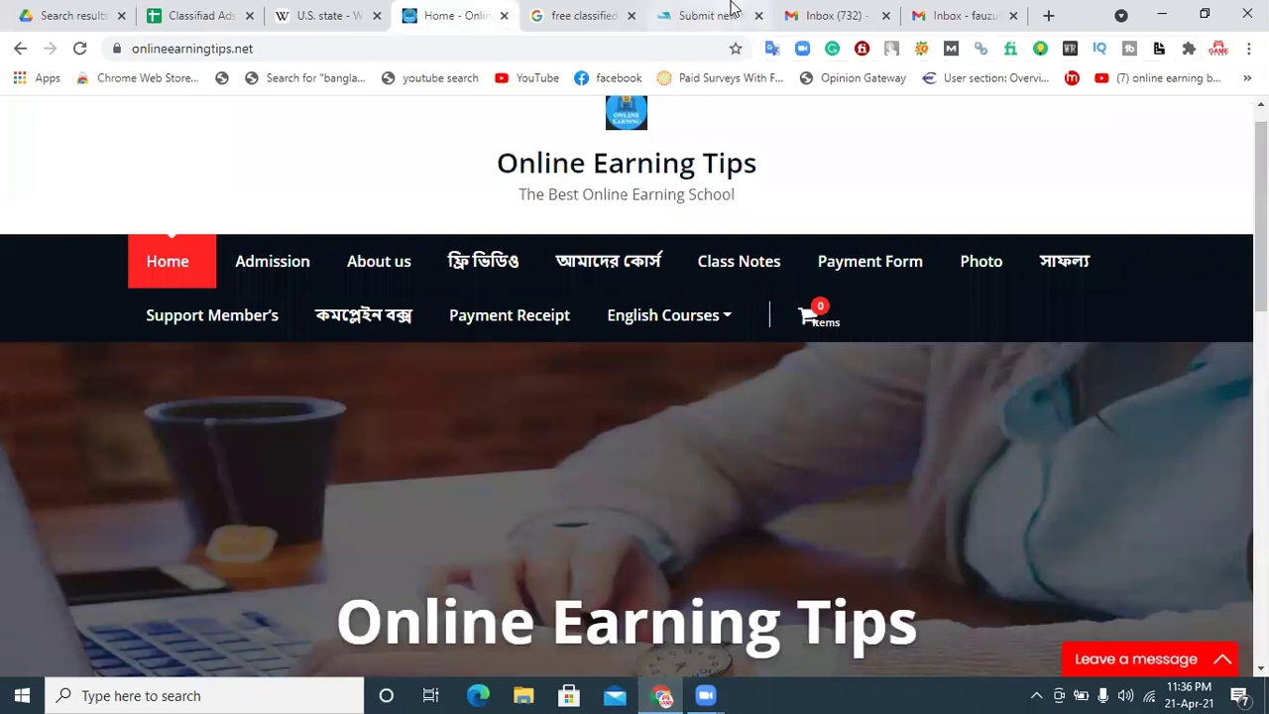
Step: Enter 'Online Earning Tips' as the listing title and 200 as its price
left_click(721, 12)
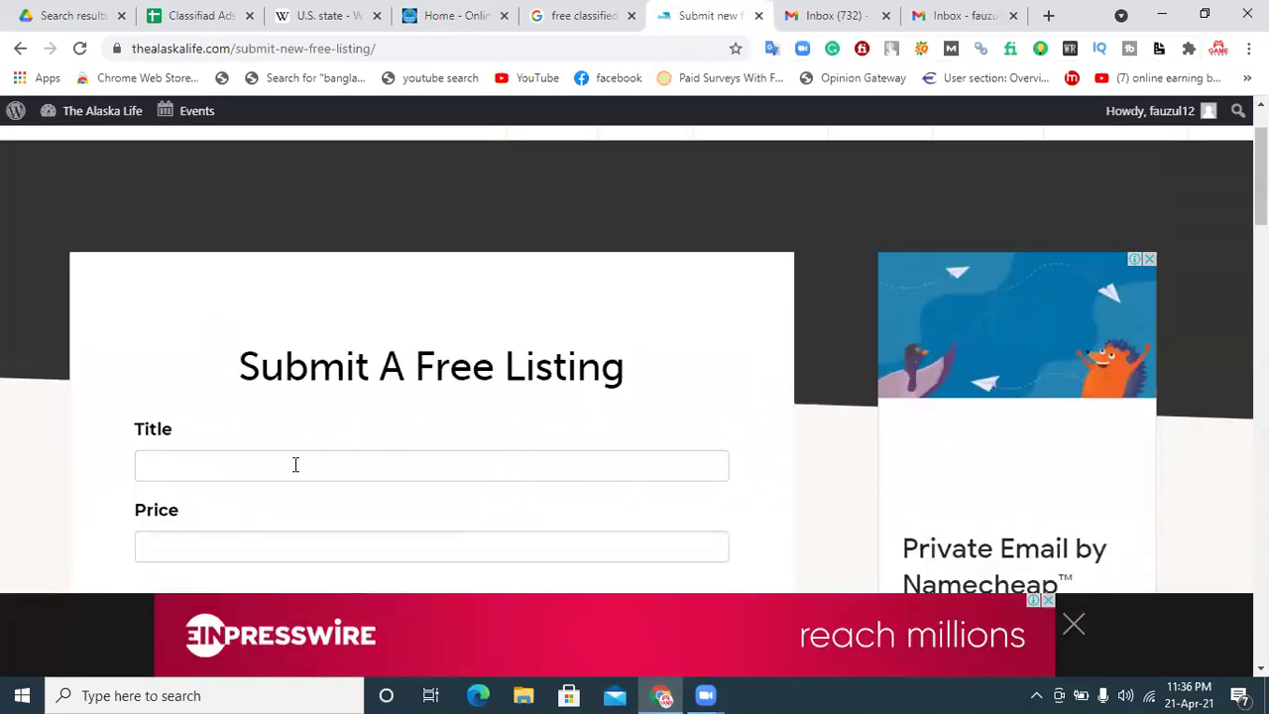
left_click(433, 14)
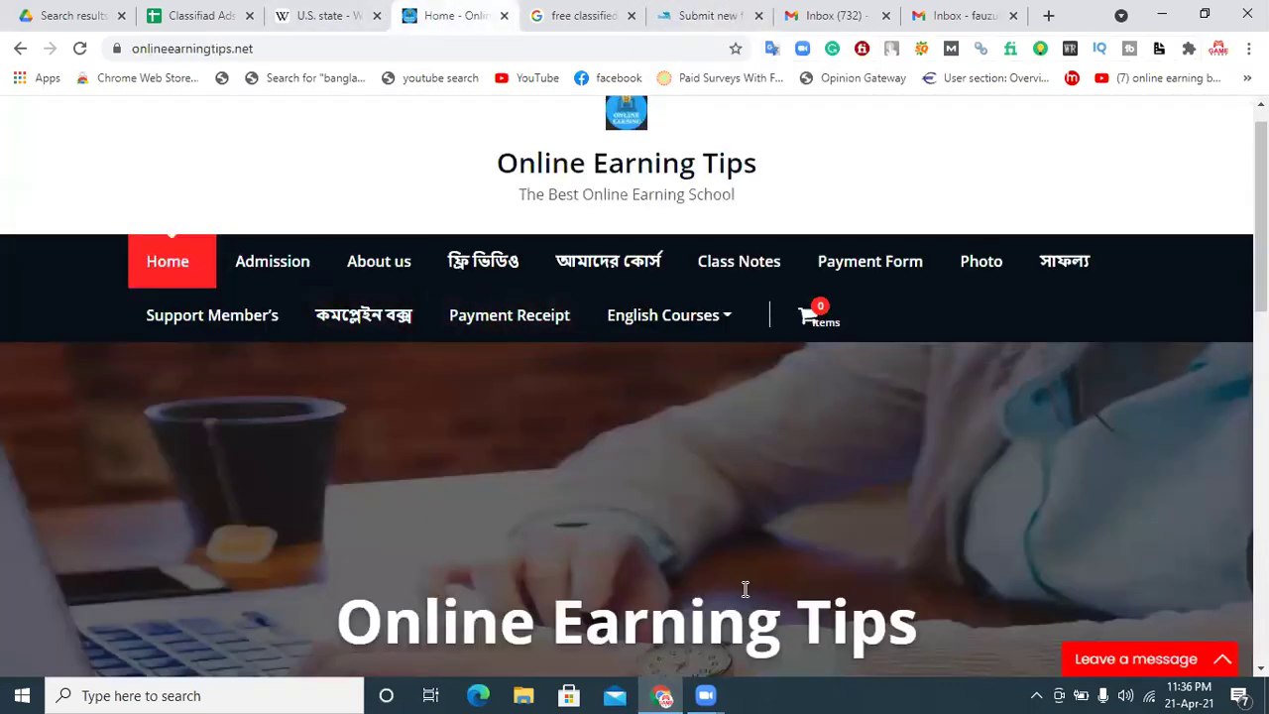
left_click(707, 10)
left_click(298, 457)
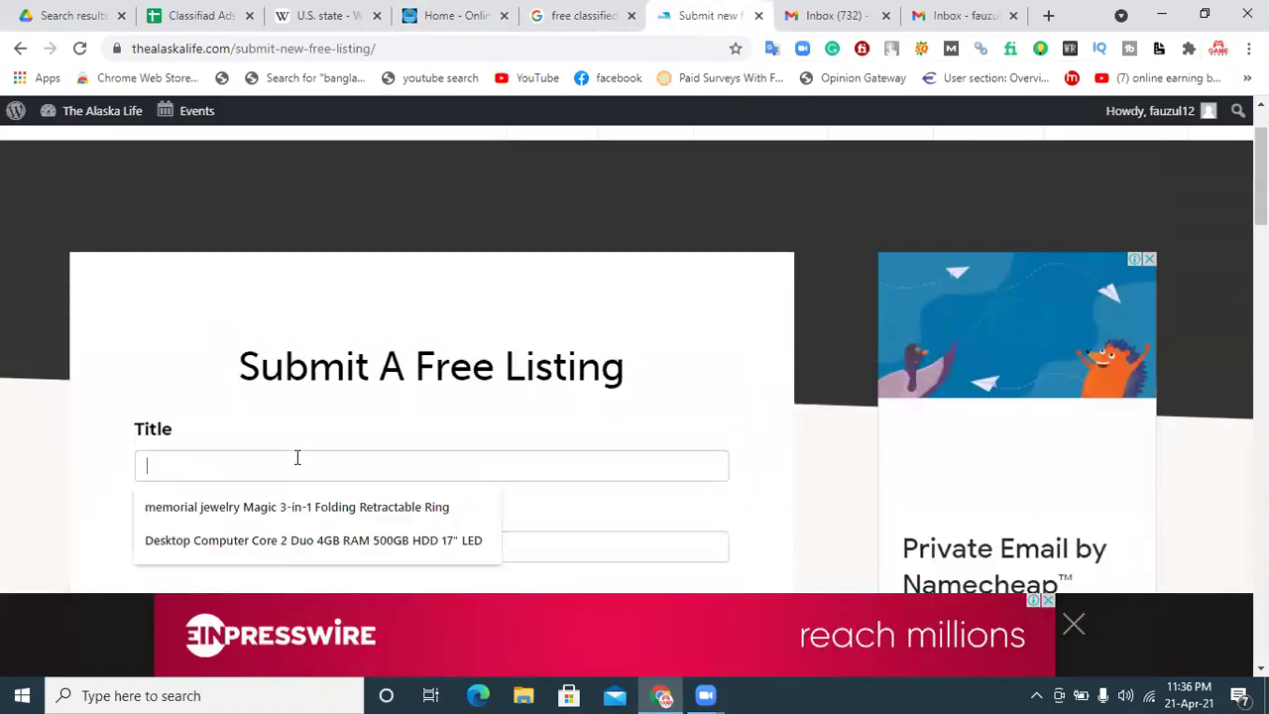
type("Online")
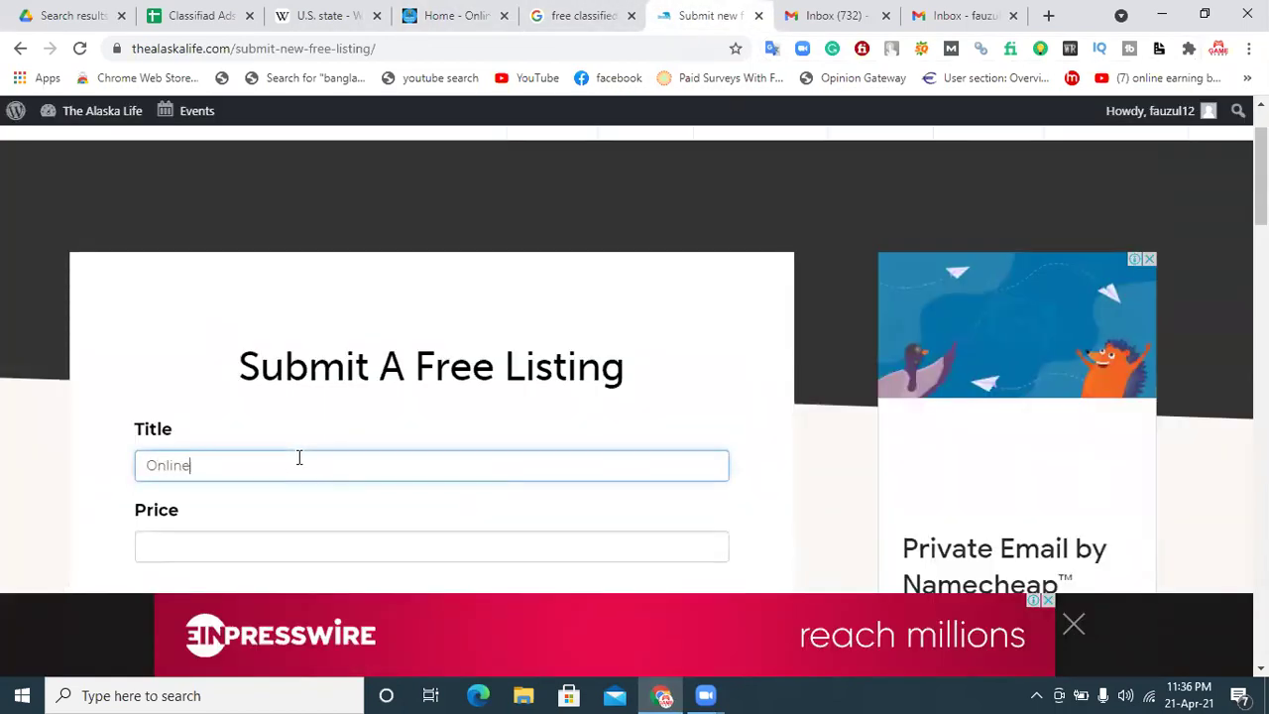
type(" Earning Tips")
scroll(299, 458, "down", 2)
left_click(294, 396)
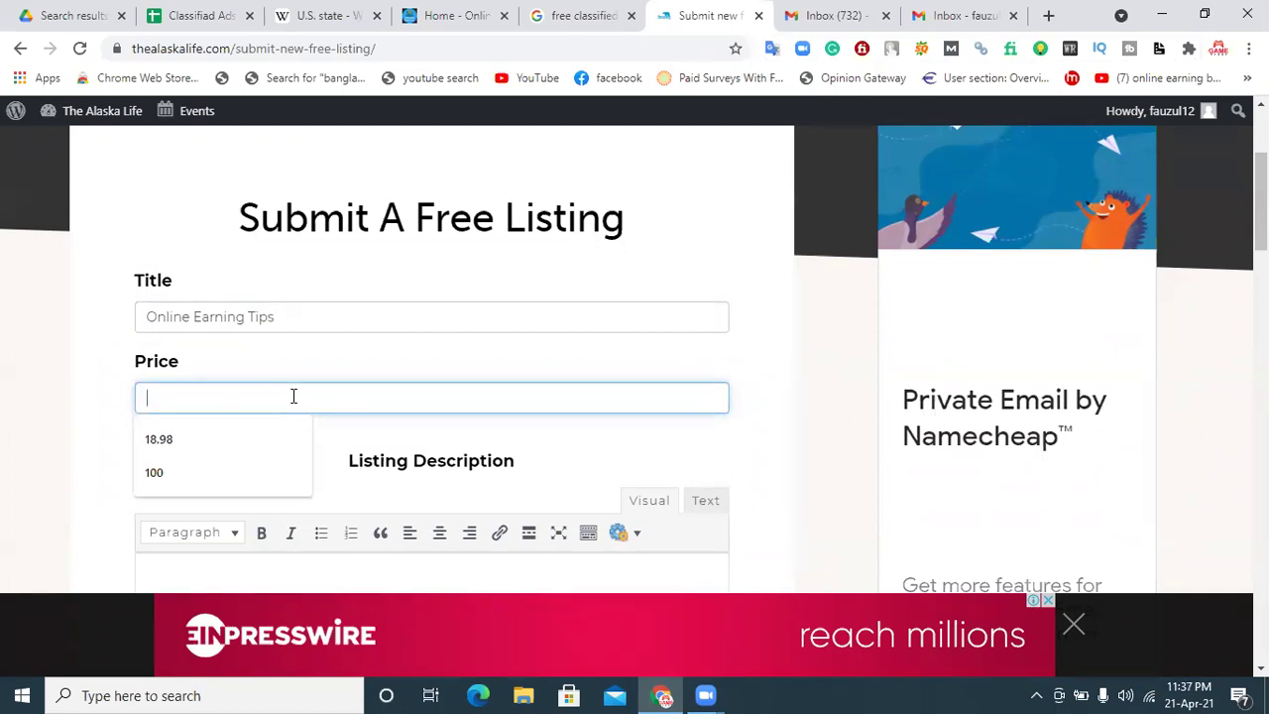
type("2")
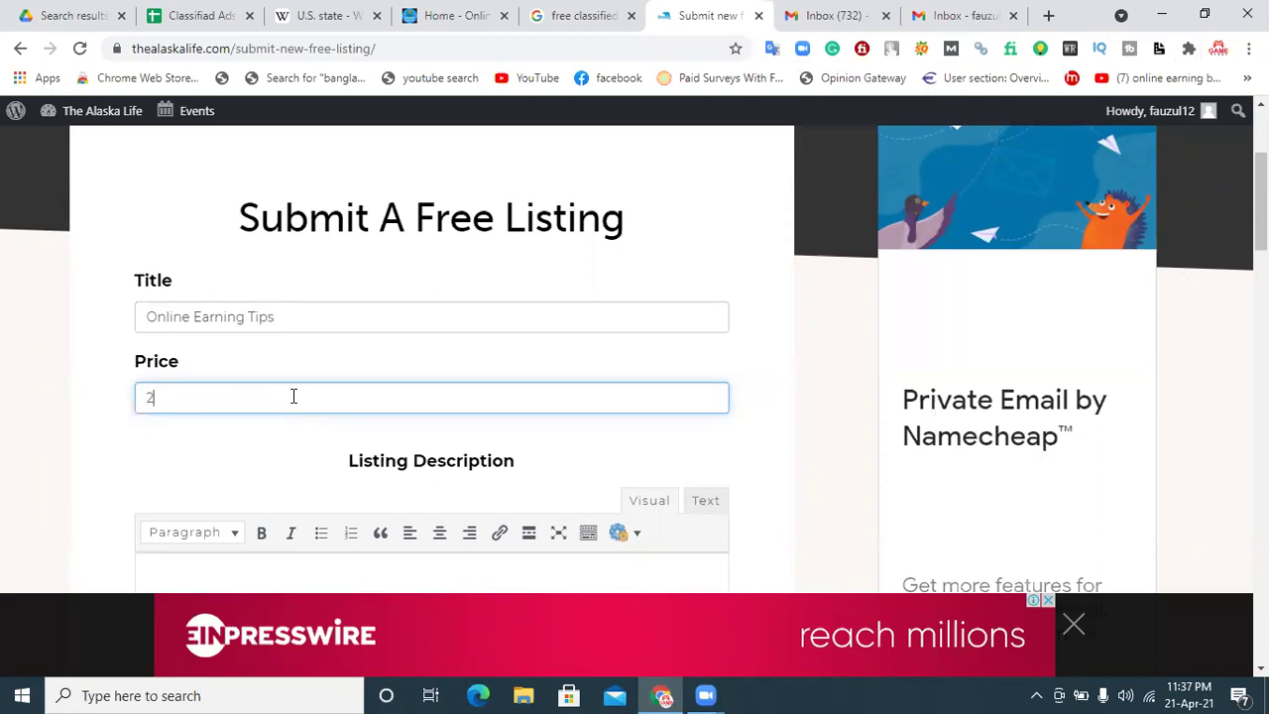
type("00")
scroll(1140, 232, "down", 2)
left_click(223, 470)
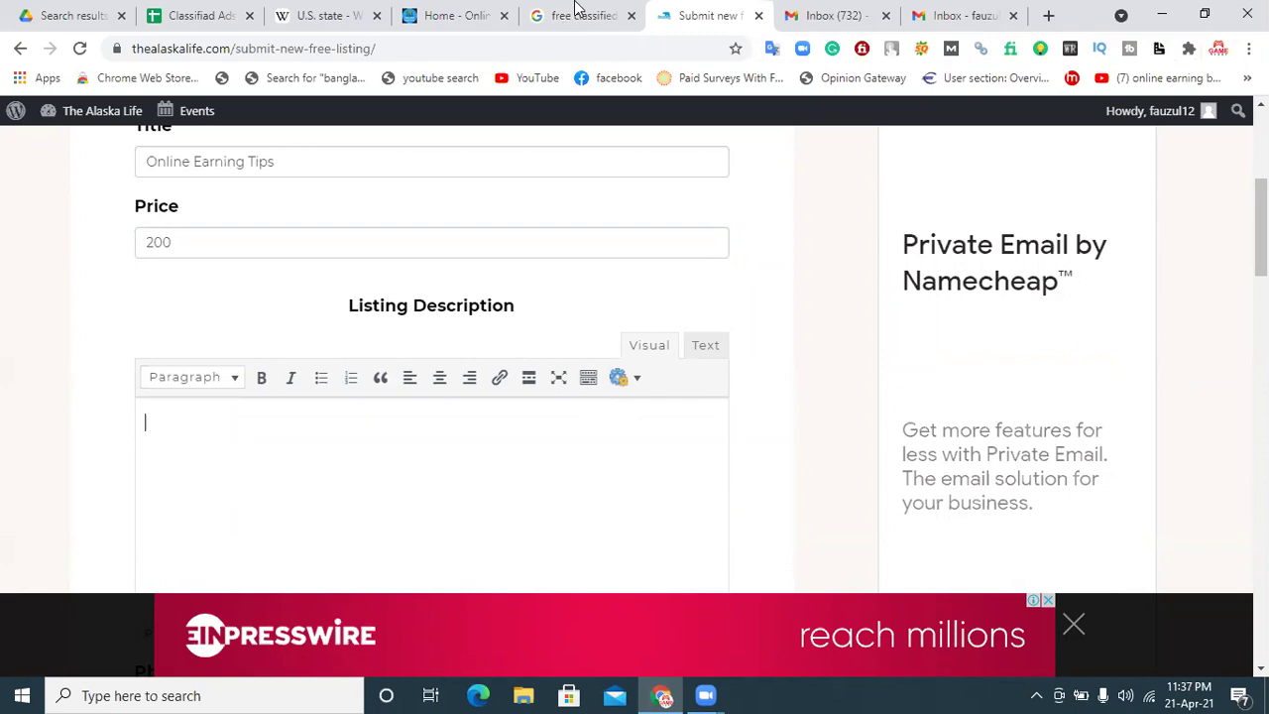
Step: Copy the Contact paragraph from the Online Earning Tips site into the Listing Description
left_click(451, 12)
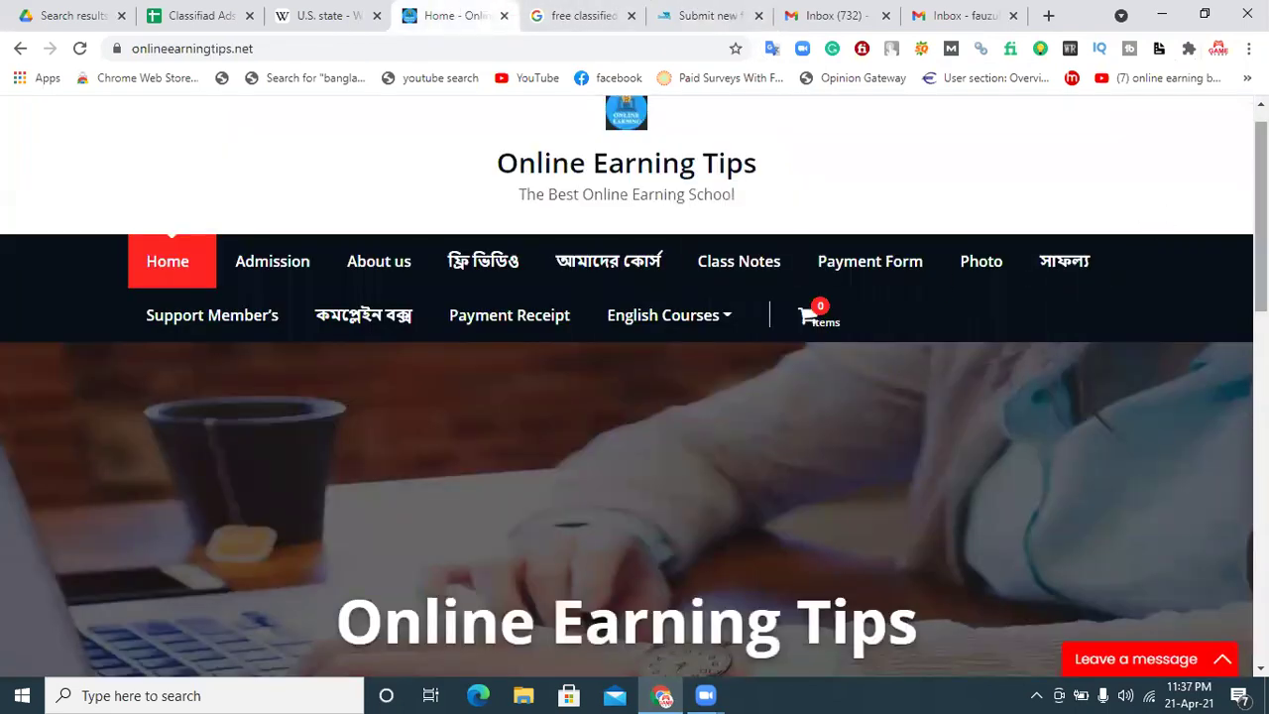
scroll(824, 274, "down", 2)
scroll(1228, 427, "down", 10)
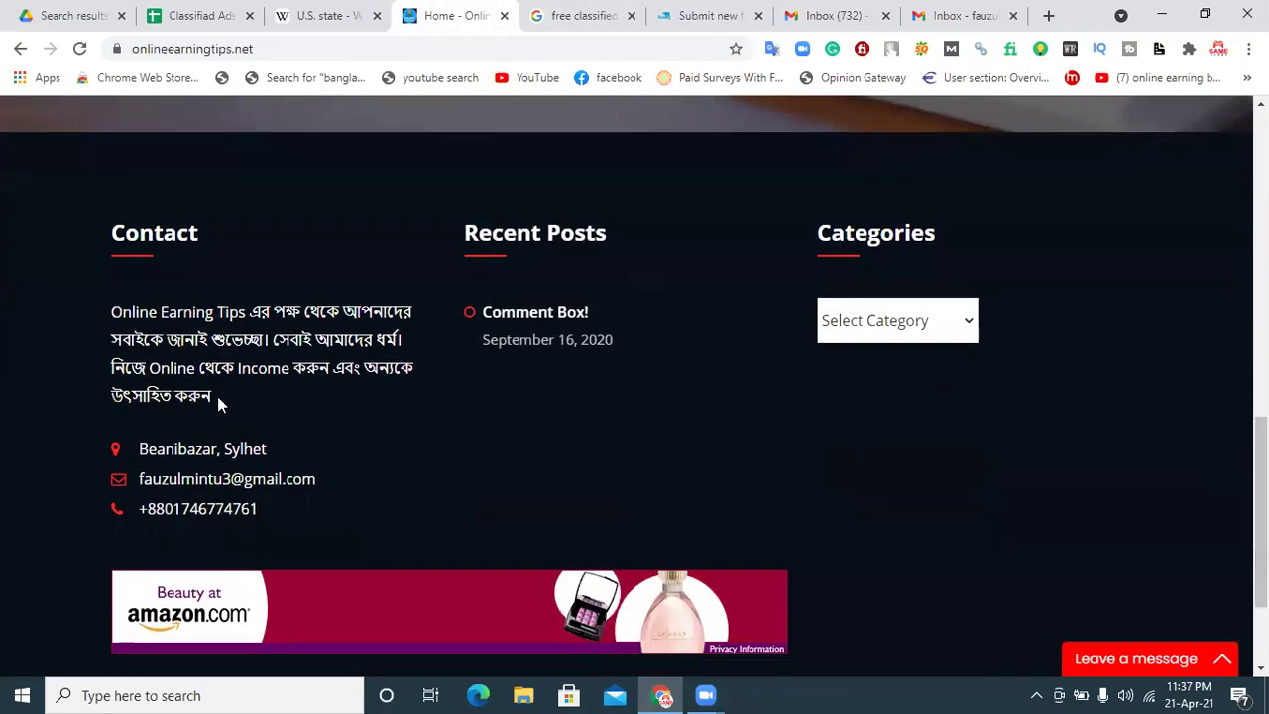
double_click(204, 396)
left_click_drag(146, 368, 102, 321)
key("ctrl+c")
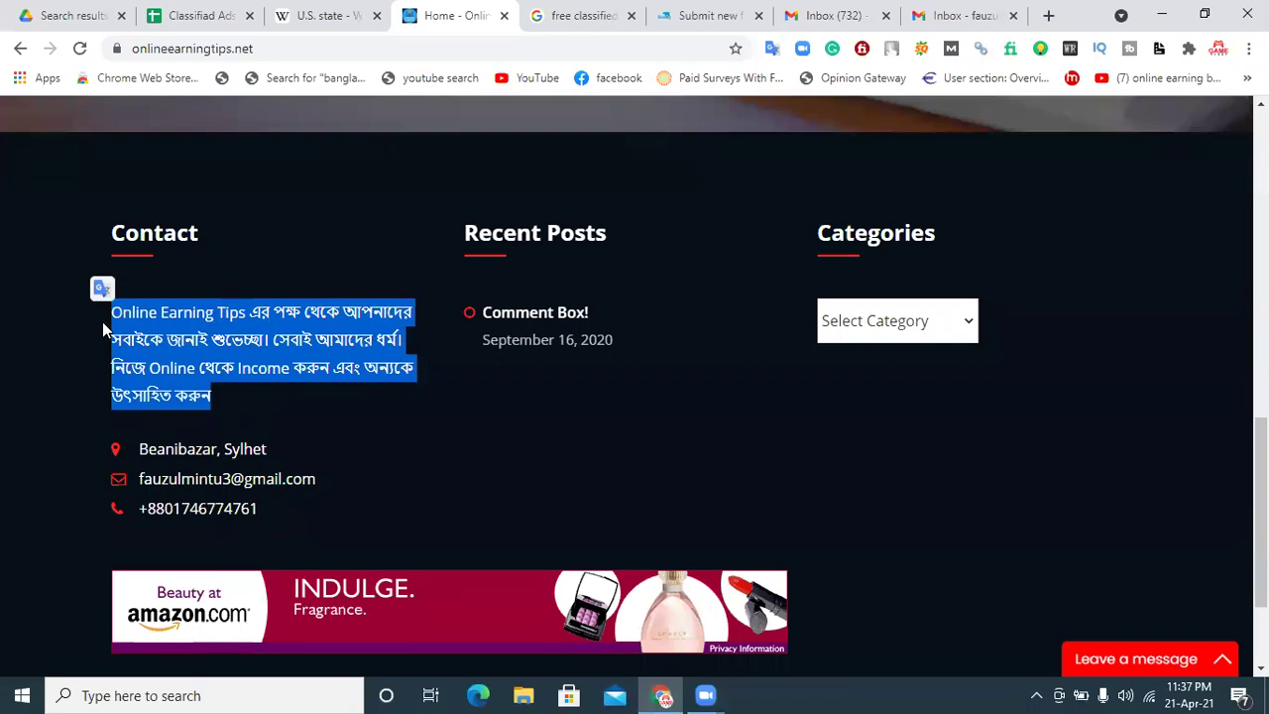
left_click(706, 15)
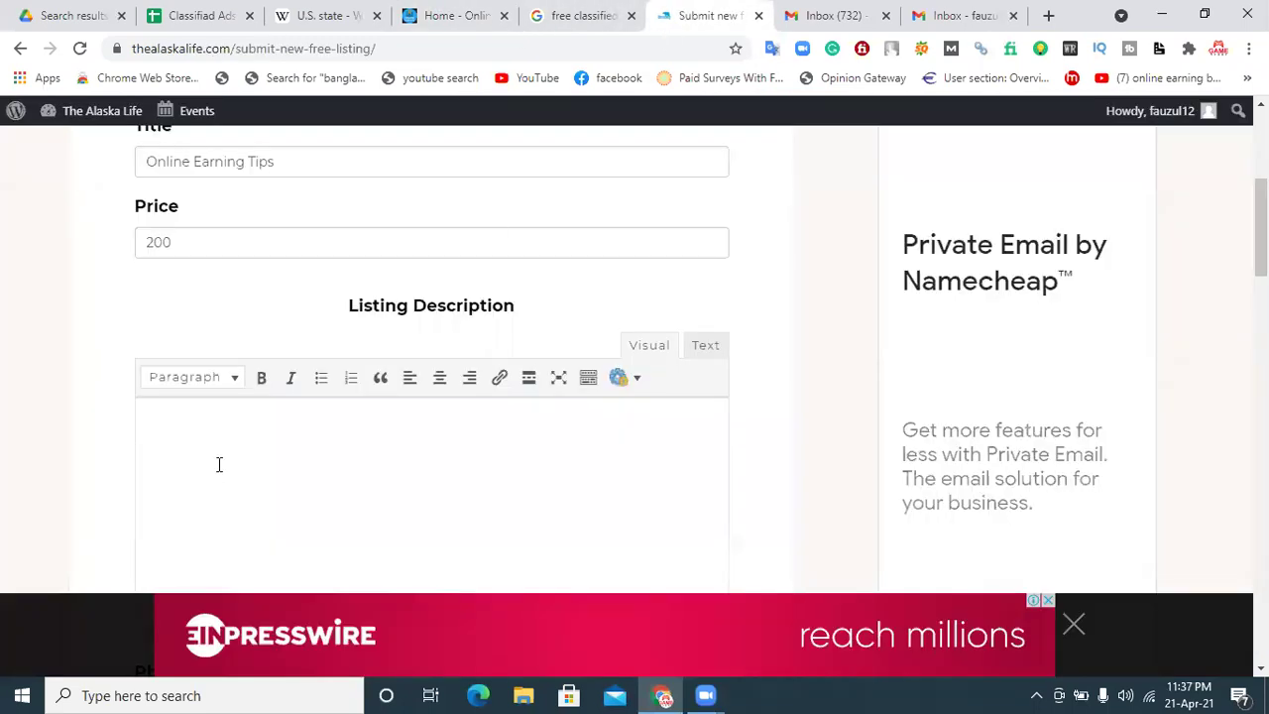
key("ctrl+v")
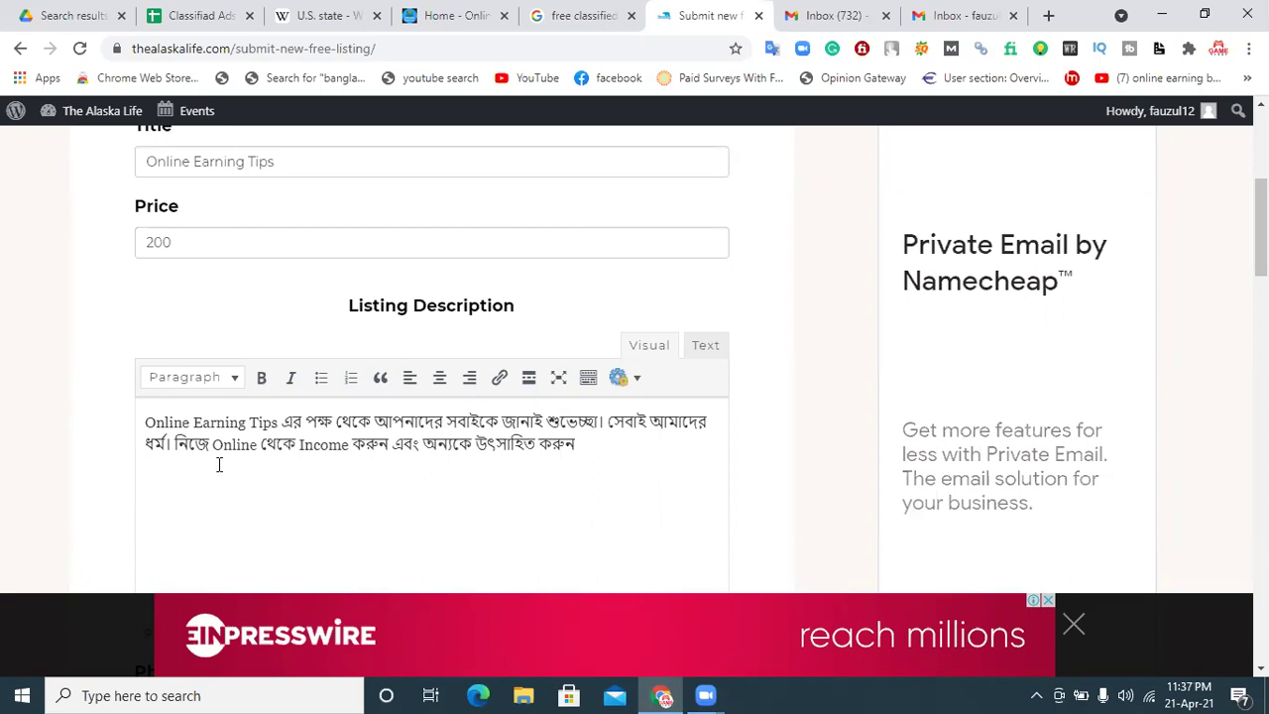
left_click(451, 15)
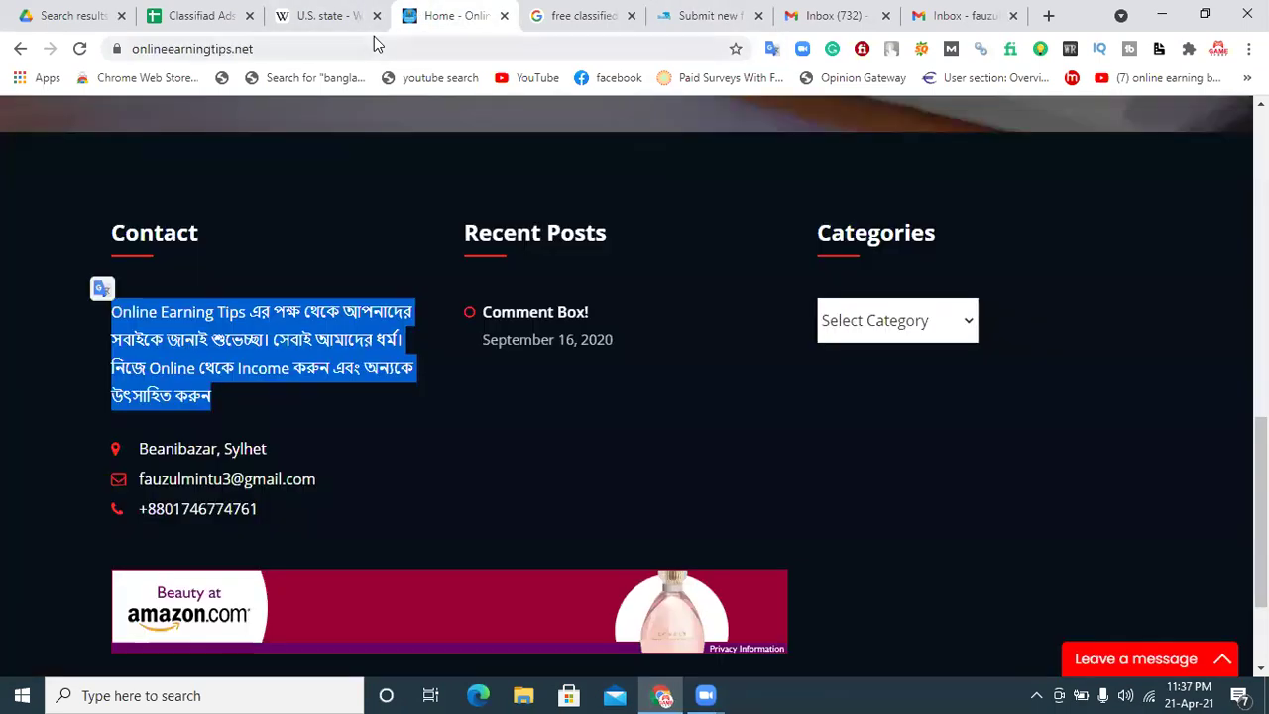
left_click(375, 44)
key("ctrl+c")
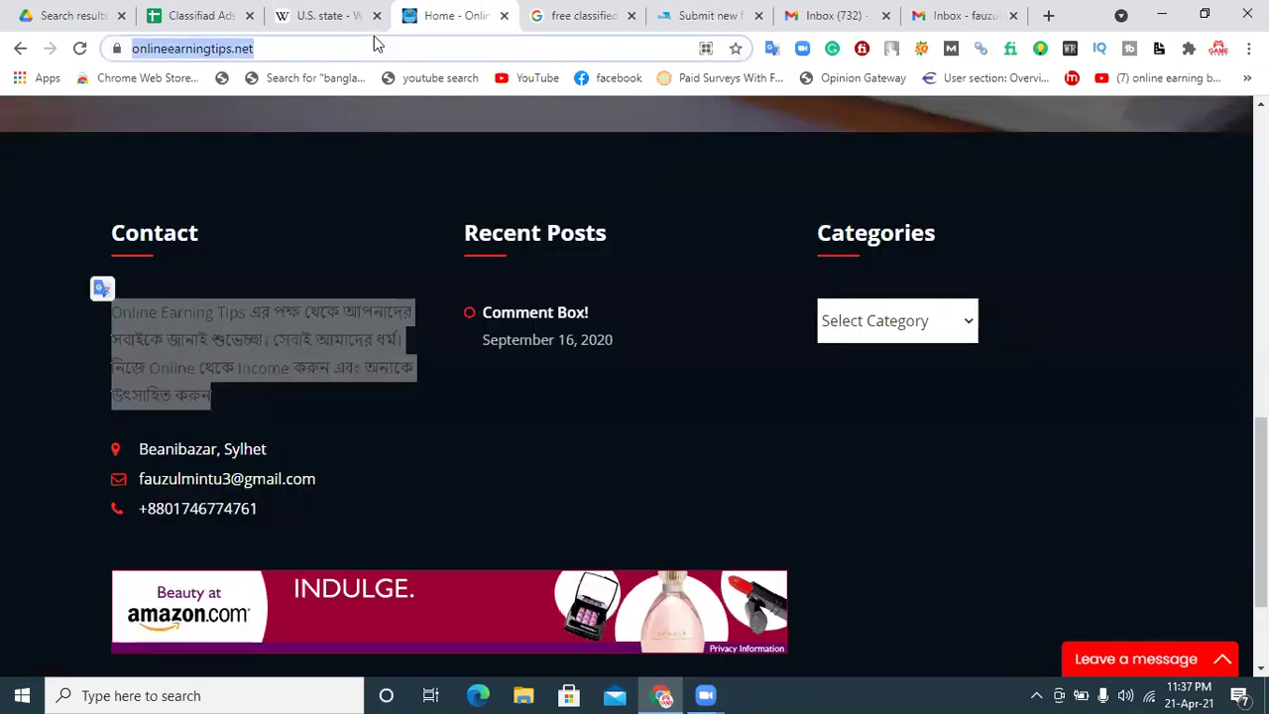
left_click(724, 12)
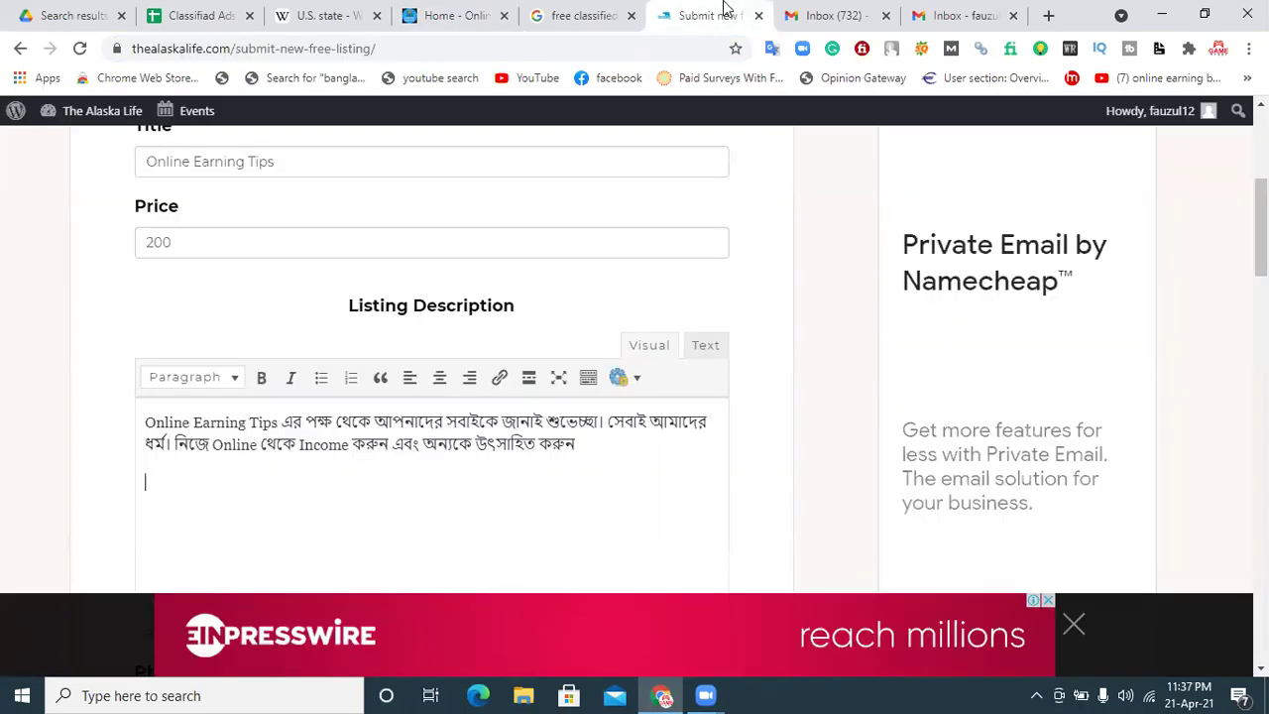
left_click(498, 382)
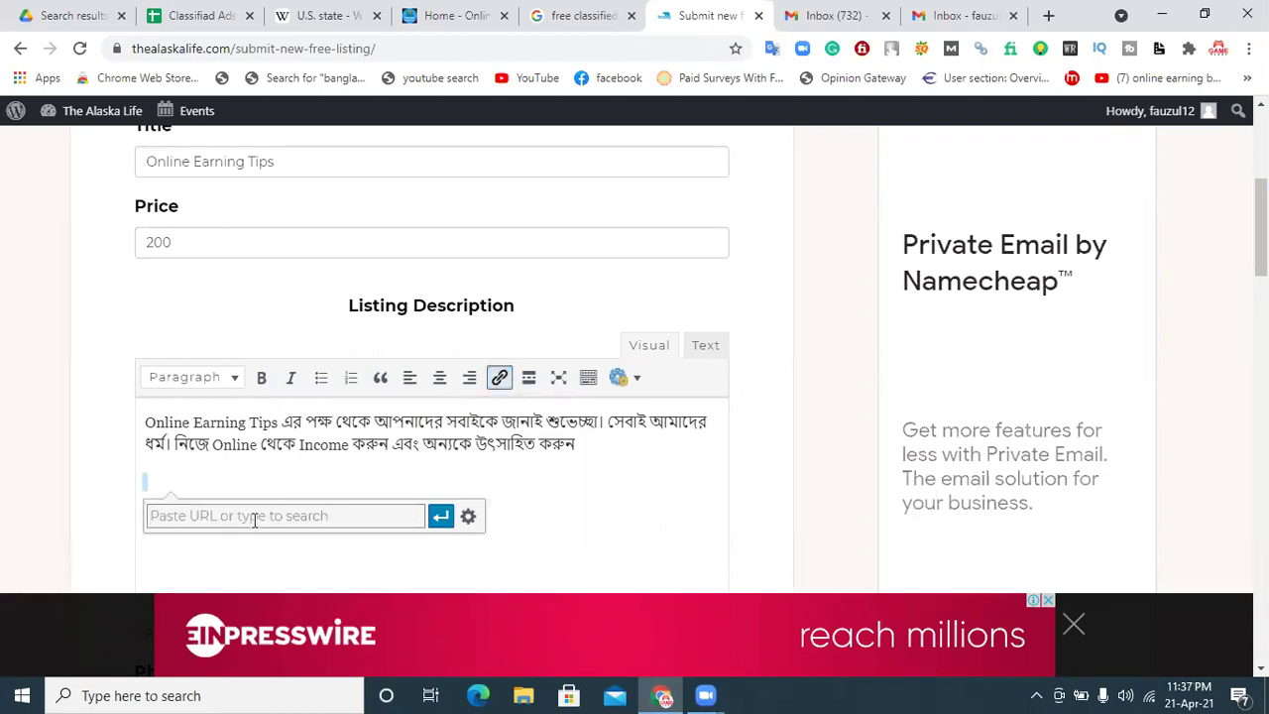
key("ctrl+v")
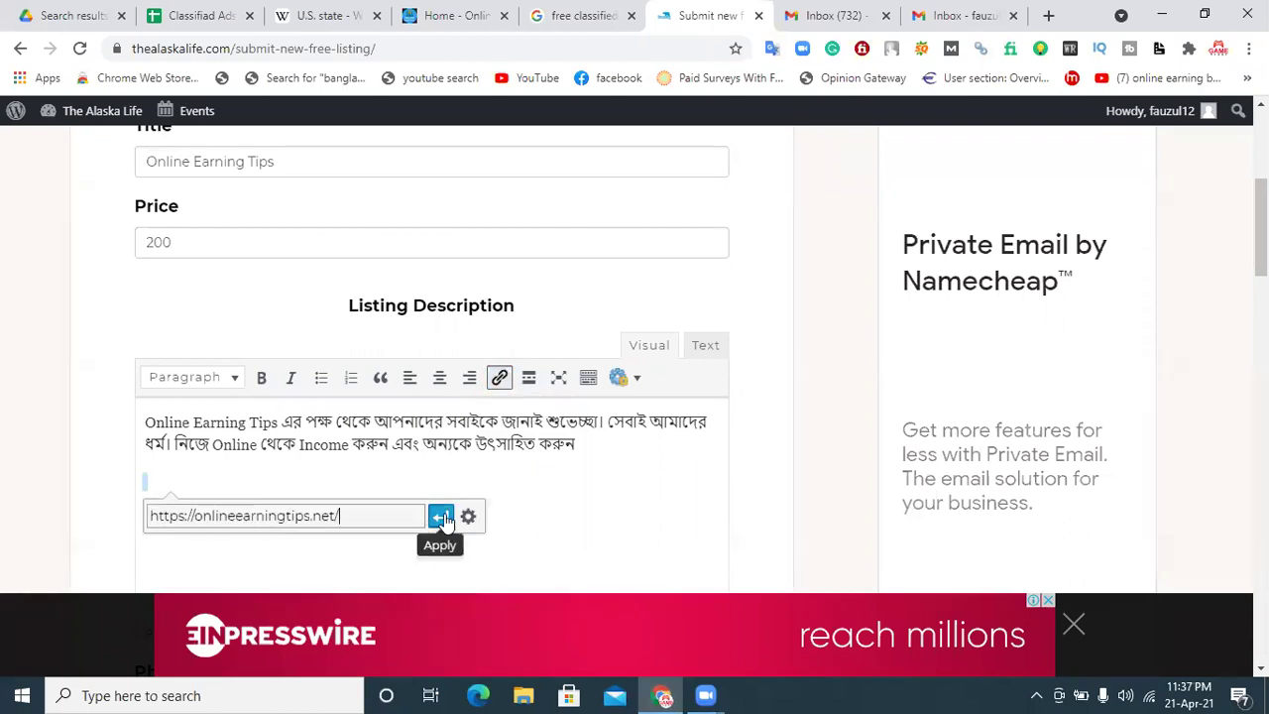
left_click(441, 515)
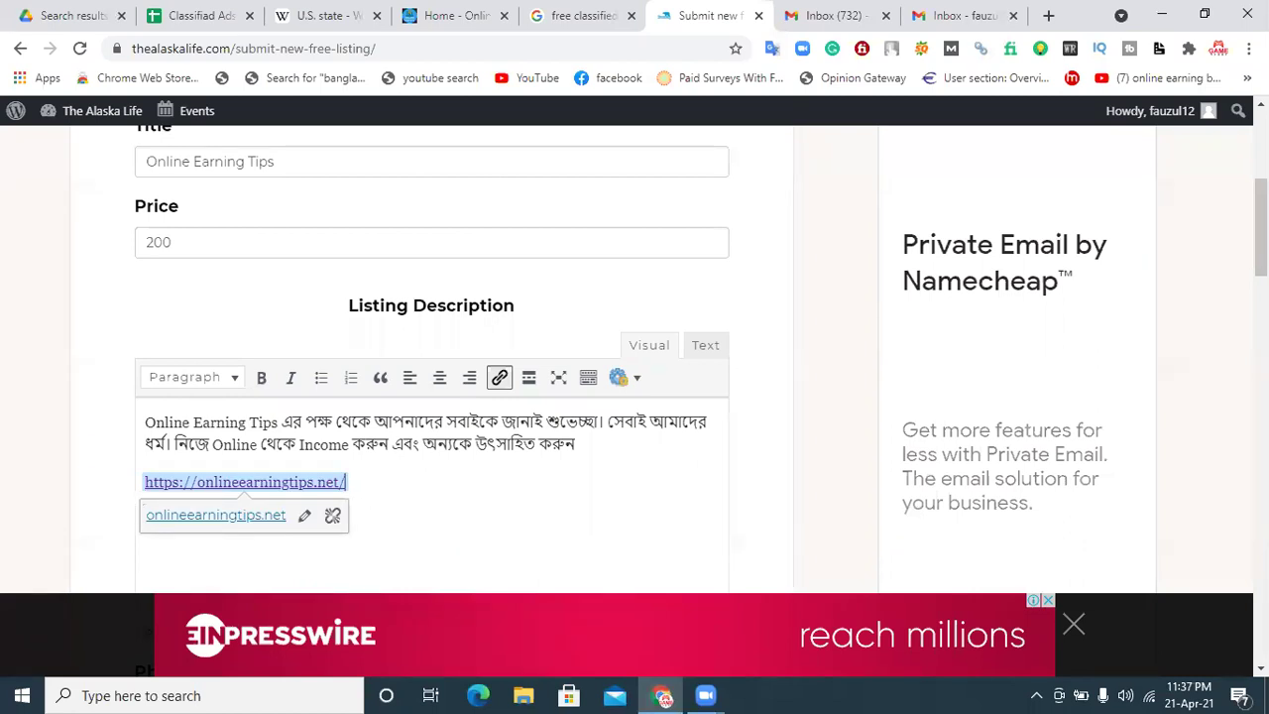
scroll(1262, 287, "down", 4)
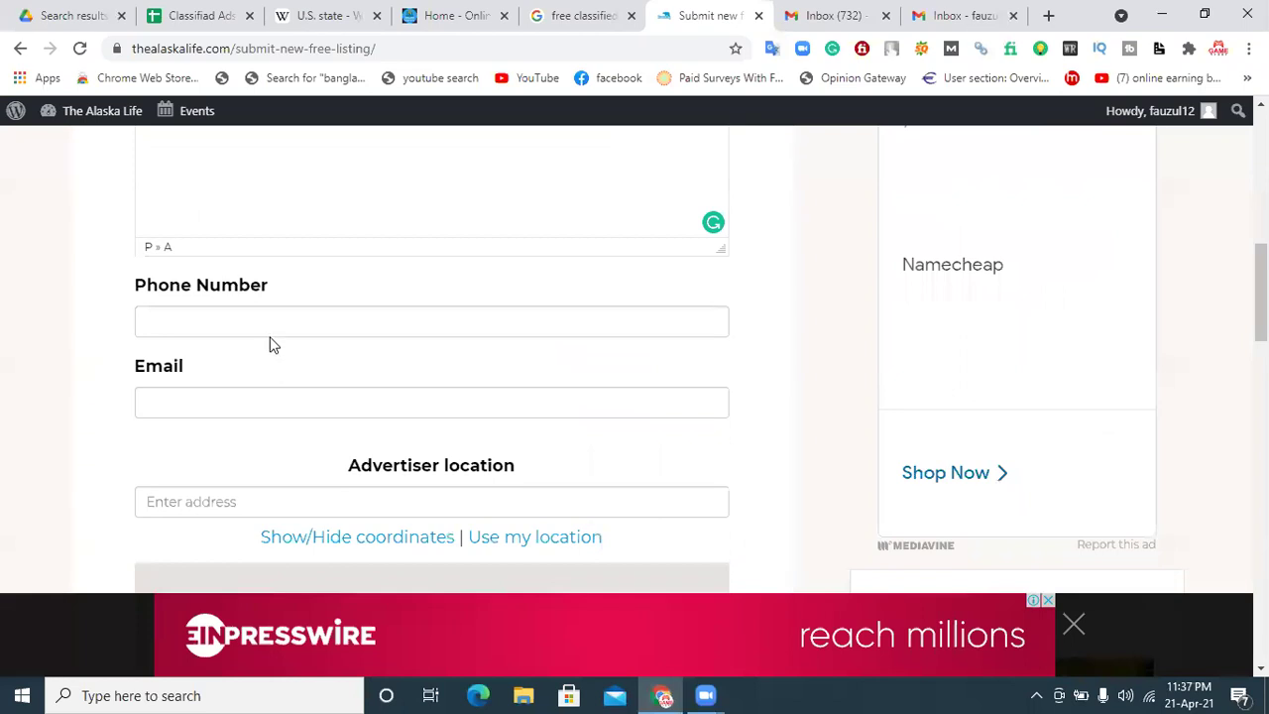
left_click(270, 330)
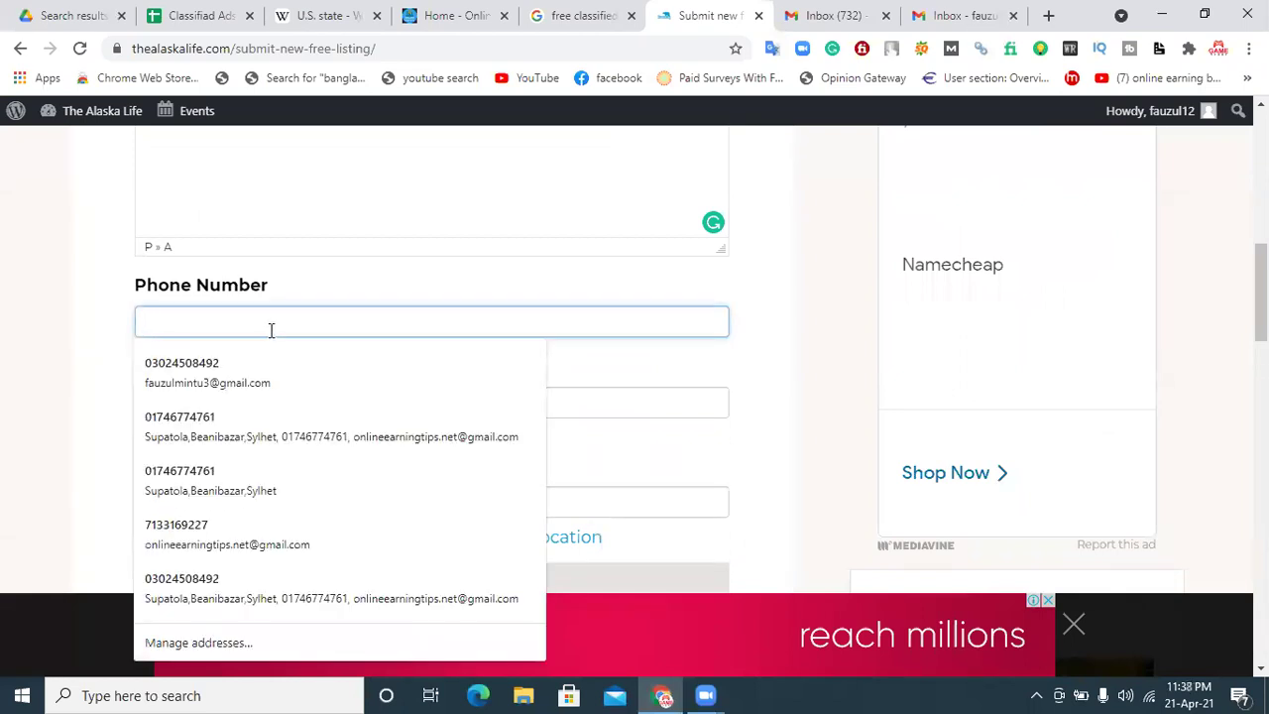
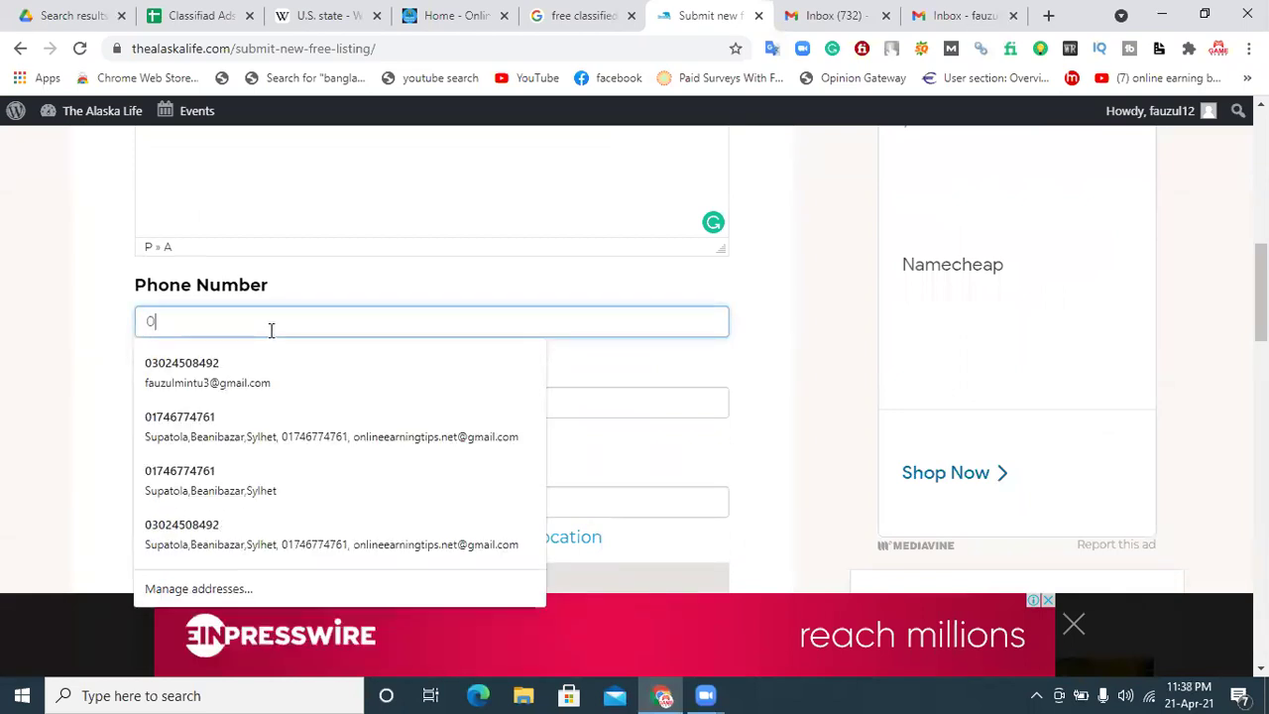
Step: Fill in the contact phone number and e-mail address fields of the listing
left_click(115, 328)
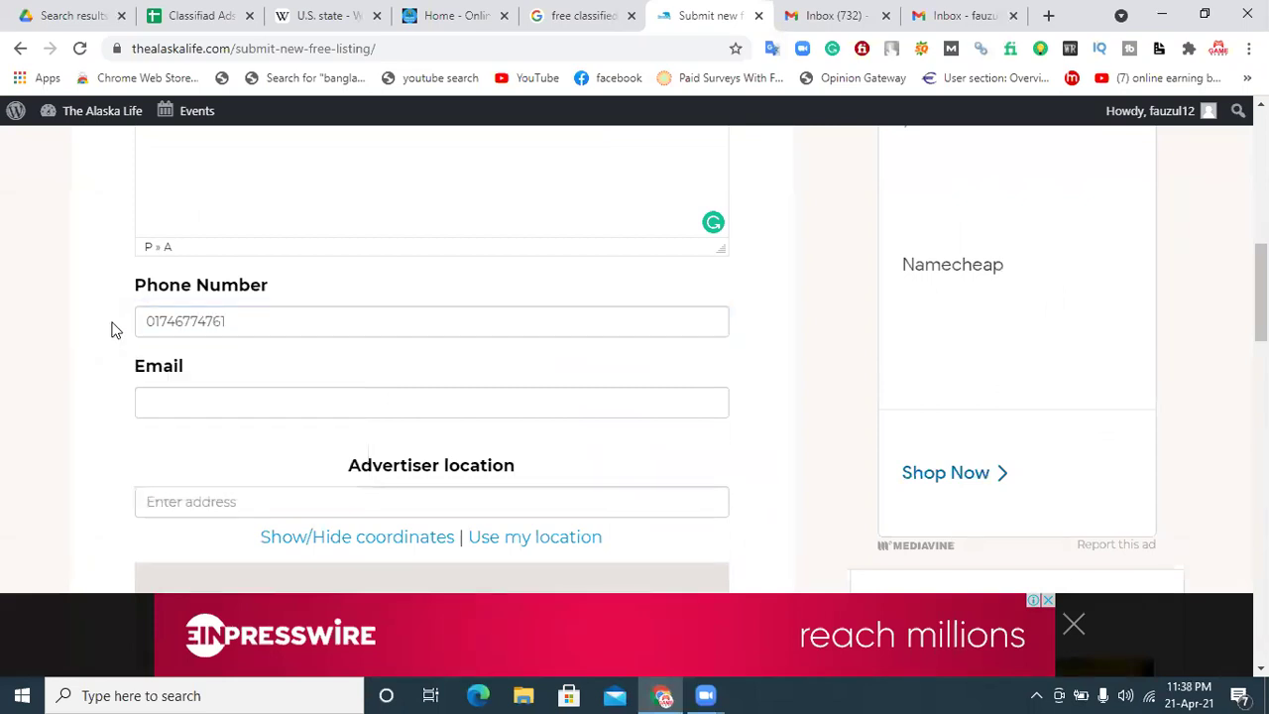
left_click(161, 397)
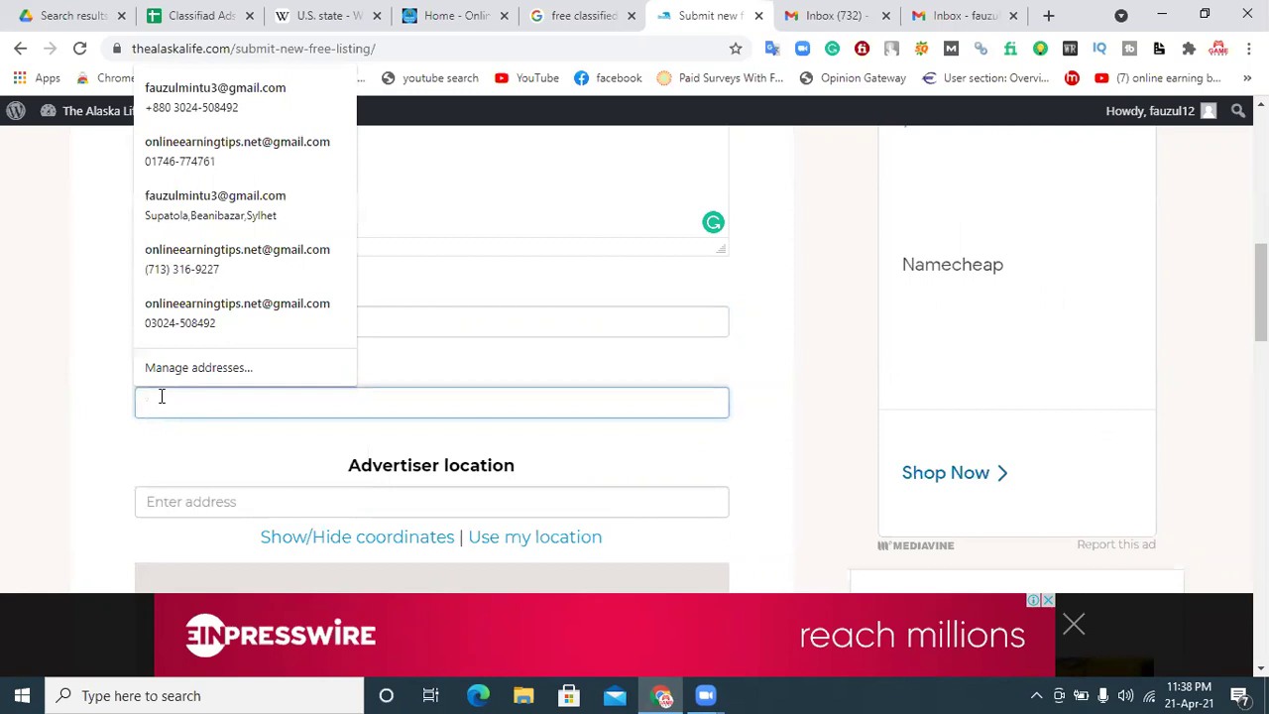
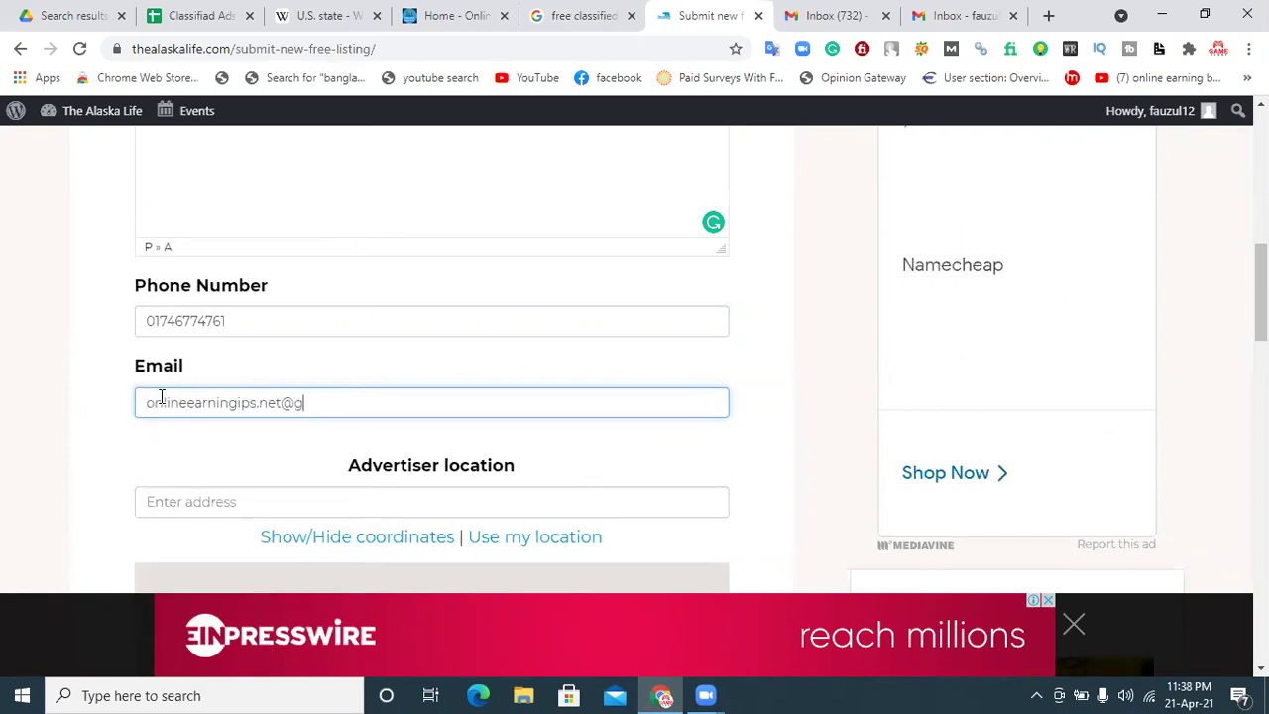
scroll(329, 430, "down", 1)
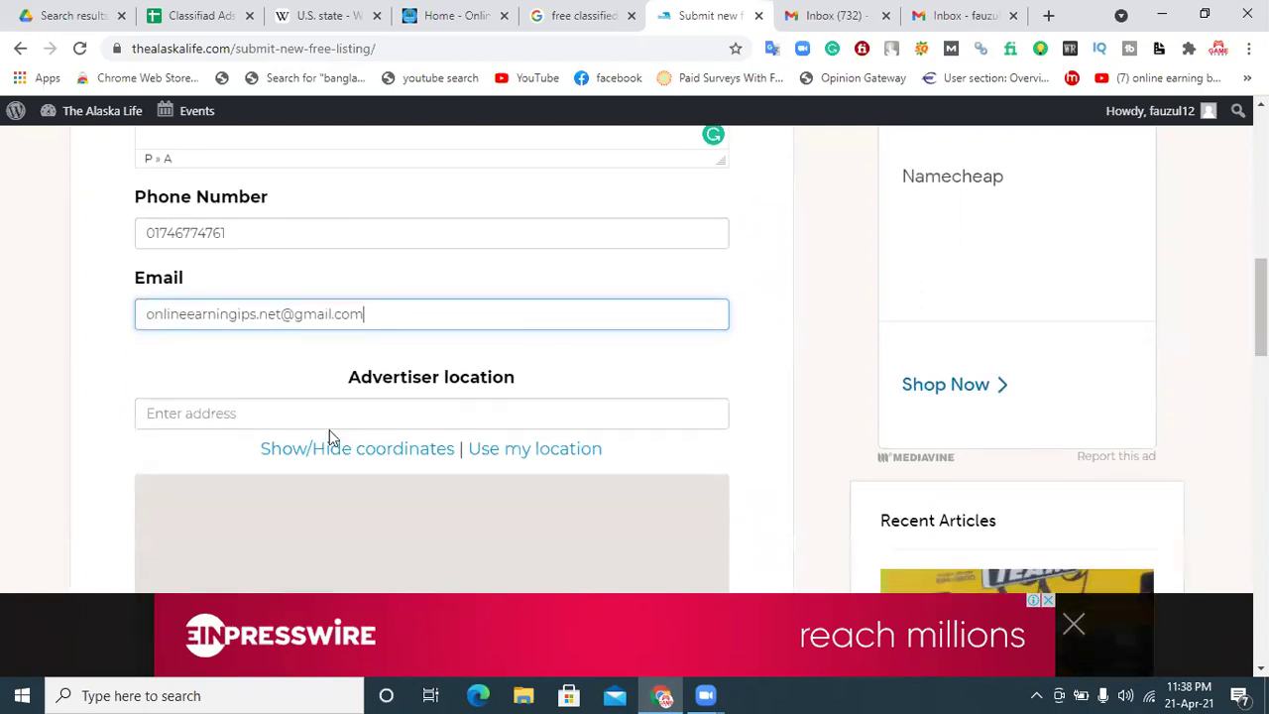
left_click(283, 421)
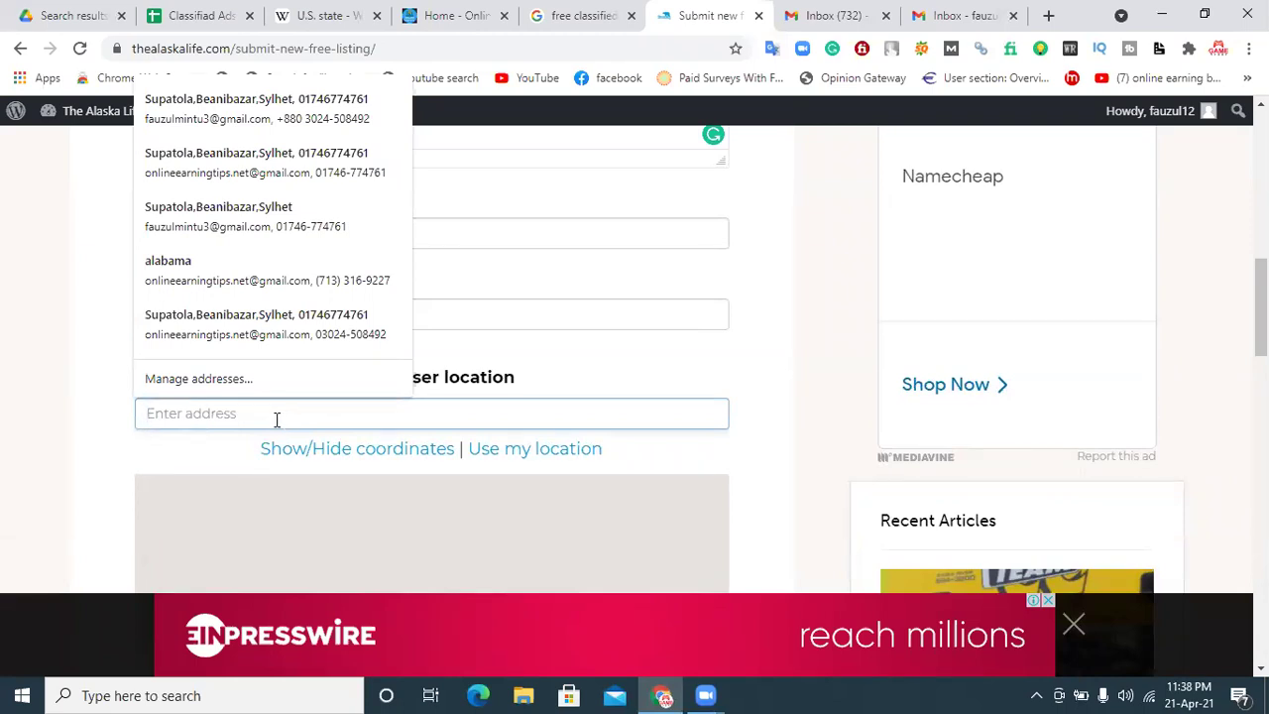
Step: Type 'alaska' into the Advertiser location field, dismissing the autofill suggestions
left_click(79, 437)
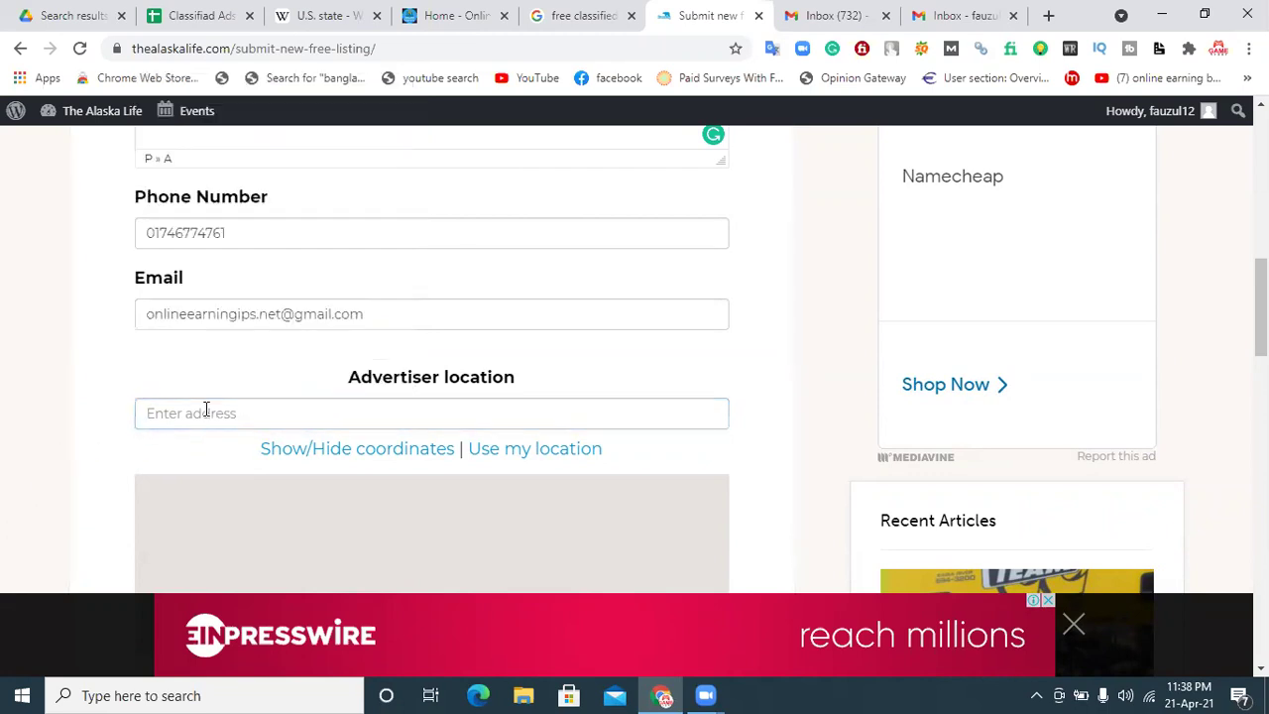
left_click(207, 410)
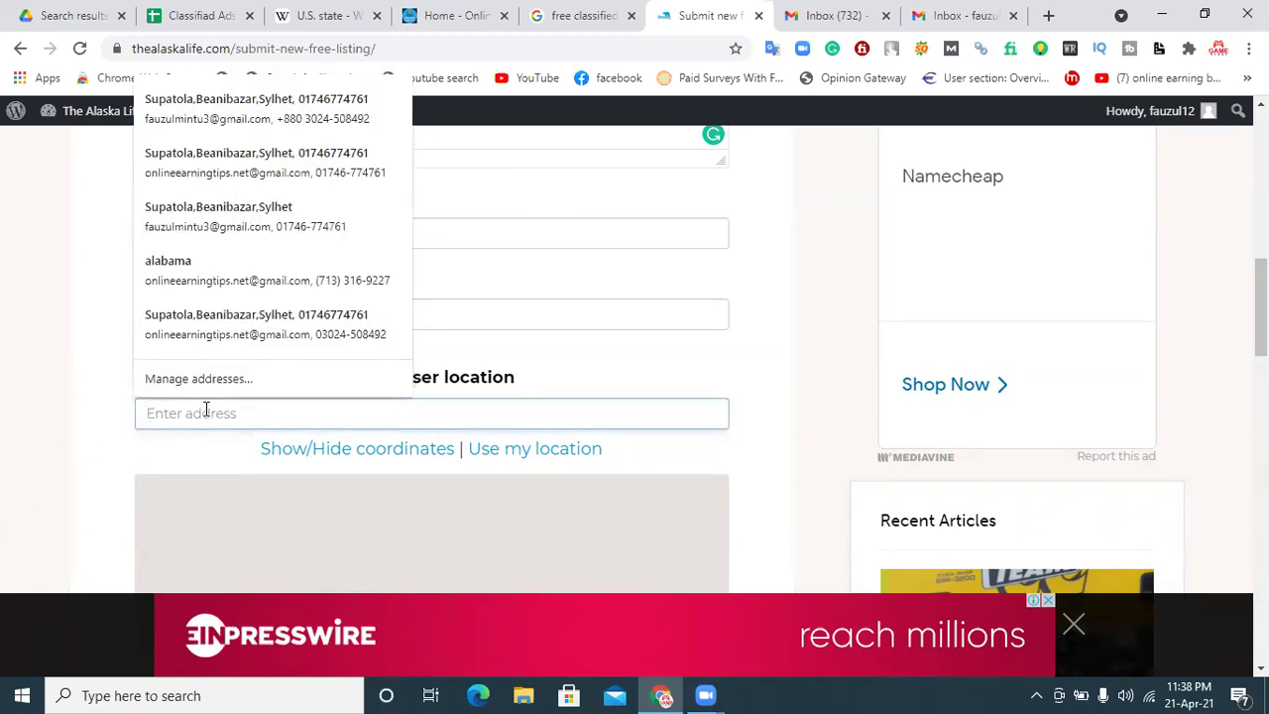
type("alaska")
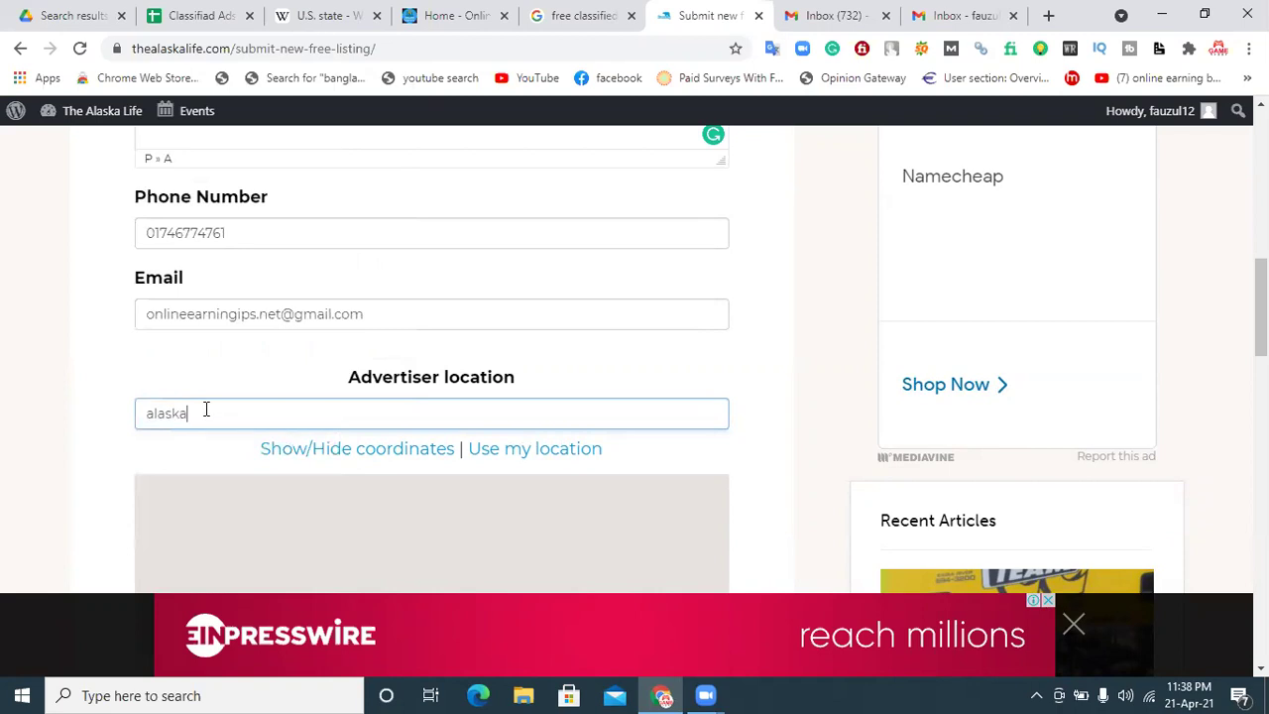
left_click(195, 372)
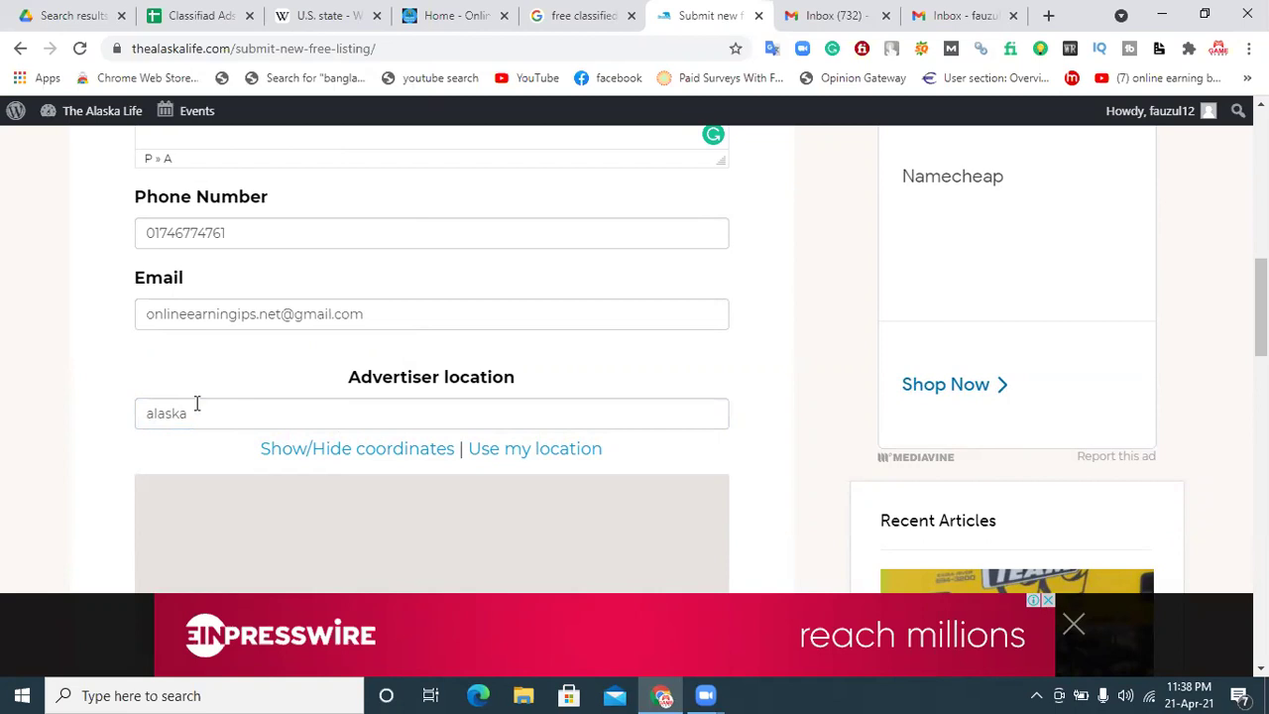
scroll(196, 403, "down", 5)
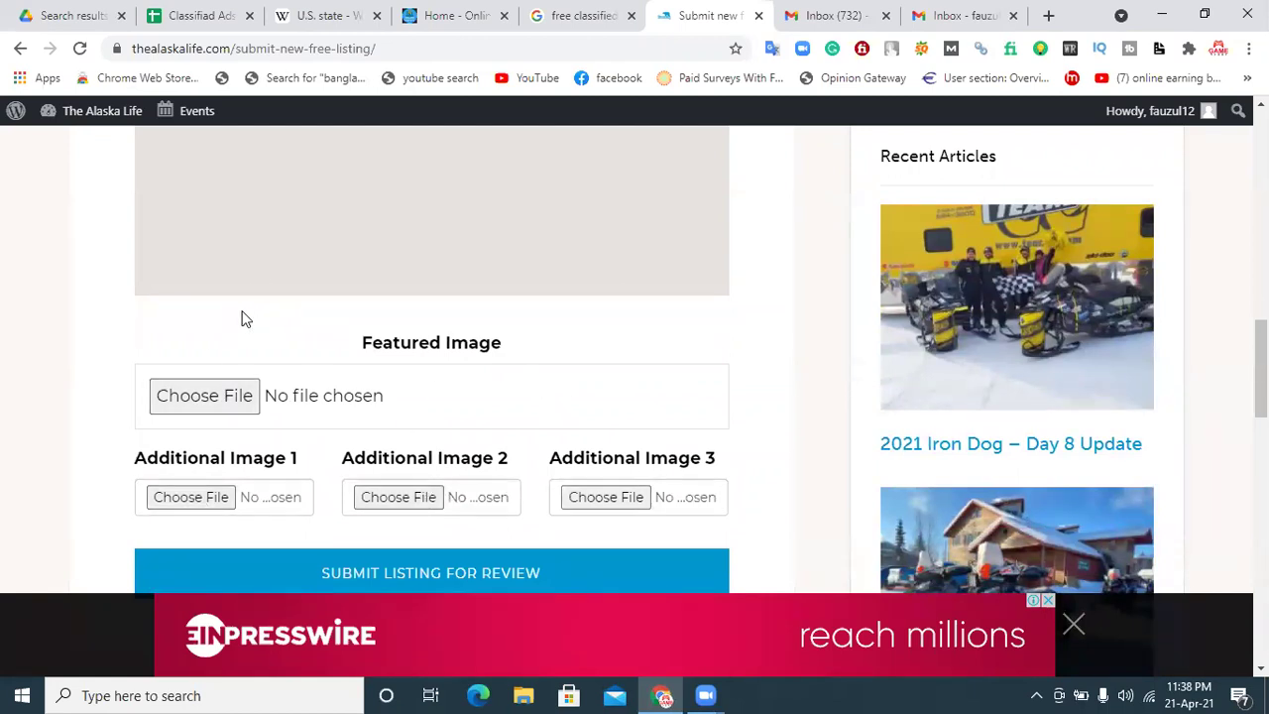
Step: Upload the freelancing course banner from Downloads as the Featured Image
left_click(221, 396)
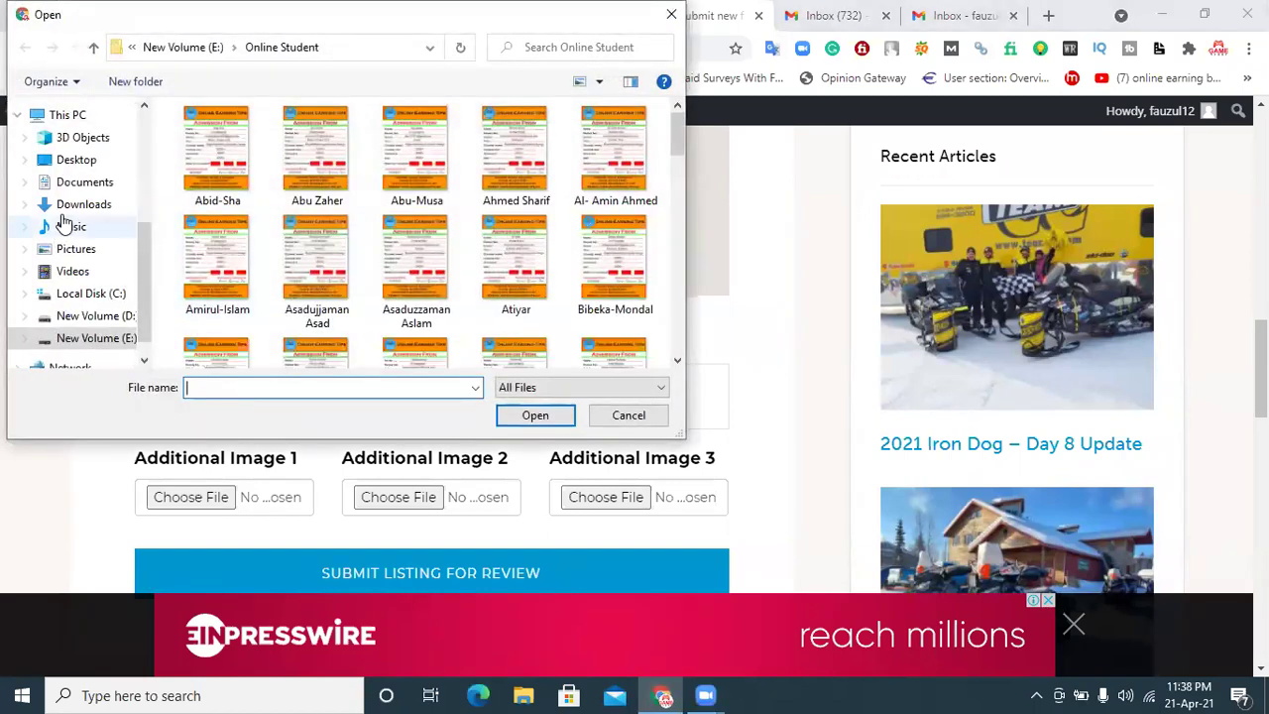
left_click(64, 205)
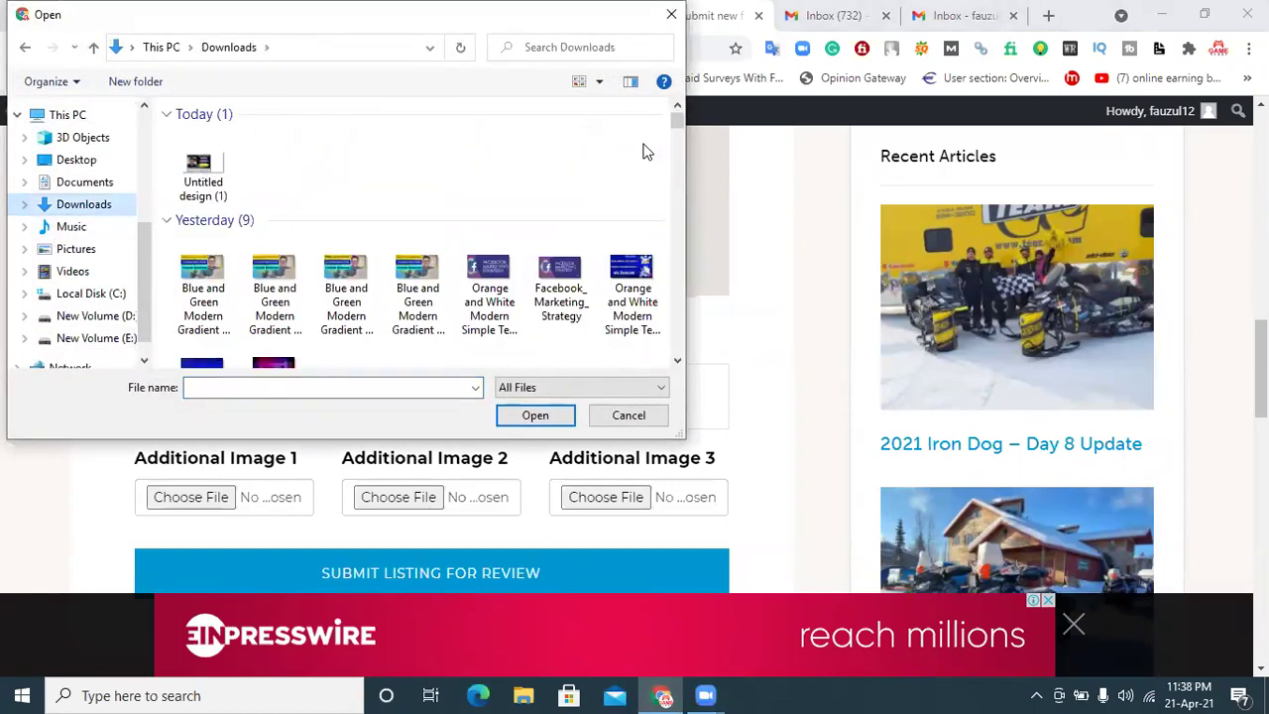
left_click_drag(677, 119, 667, 194)
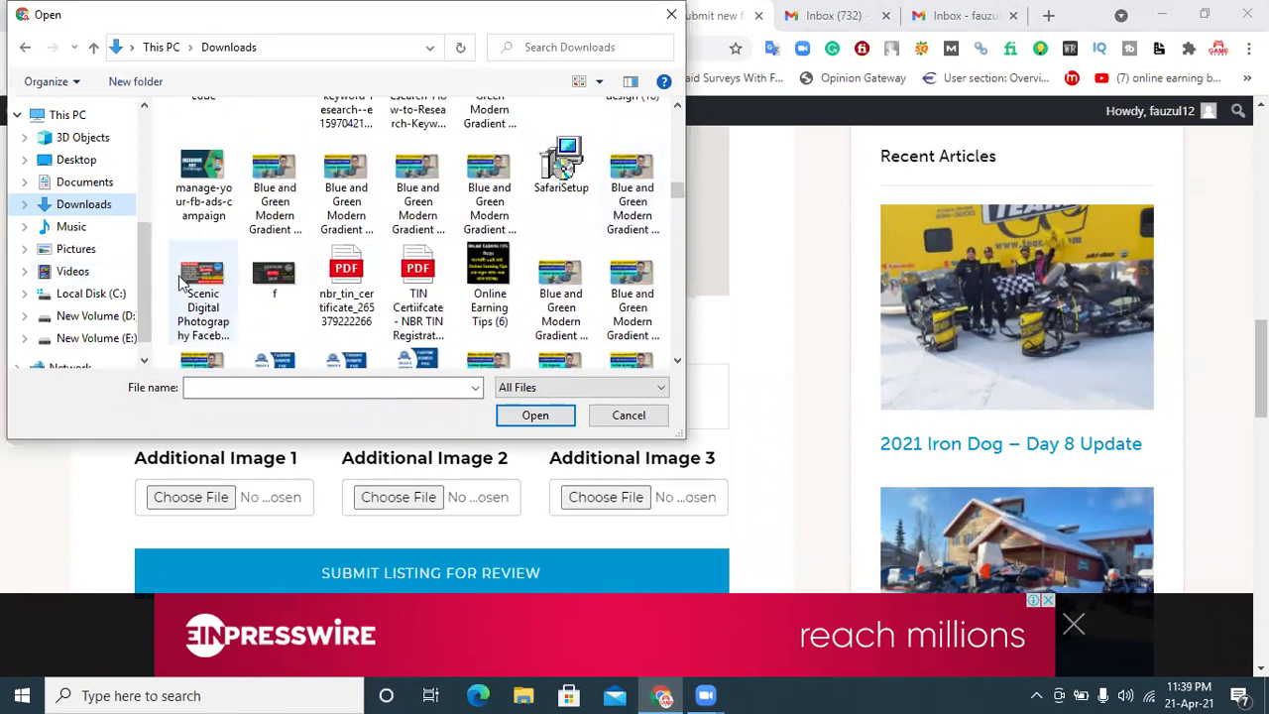
left_click(203, 297)
left_click(515, 410)
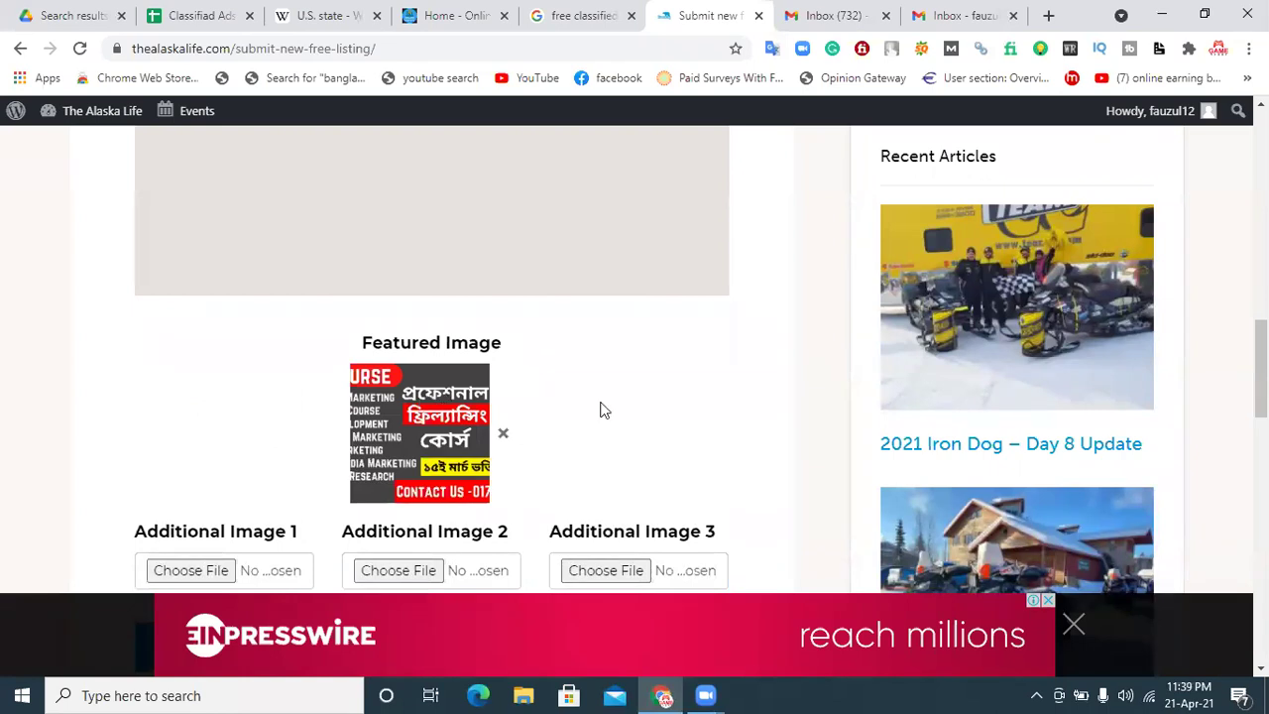
scroll(496, 397, "down", 3)
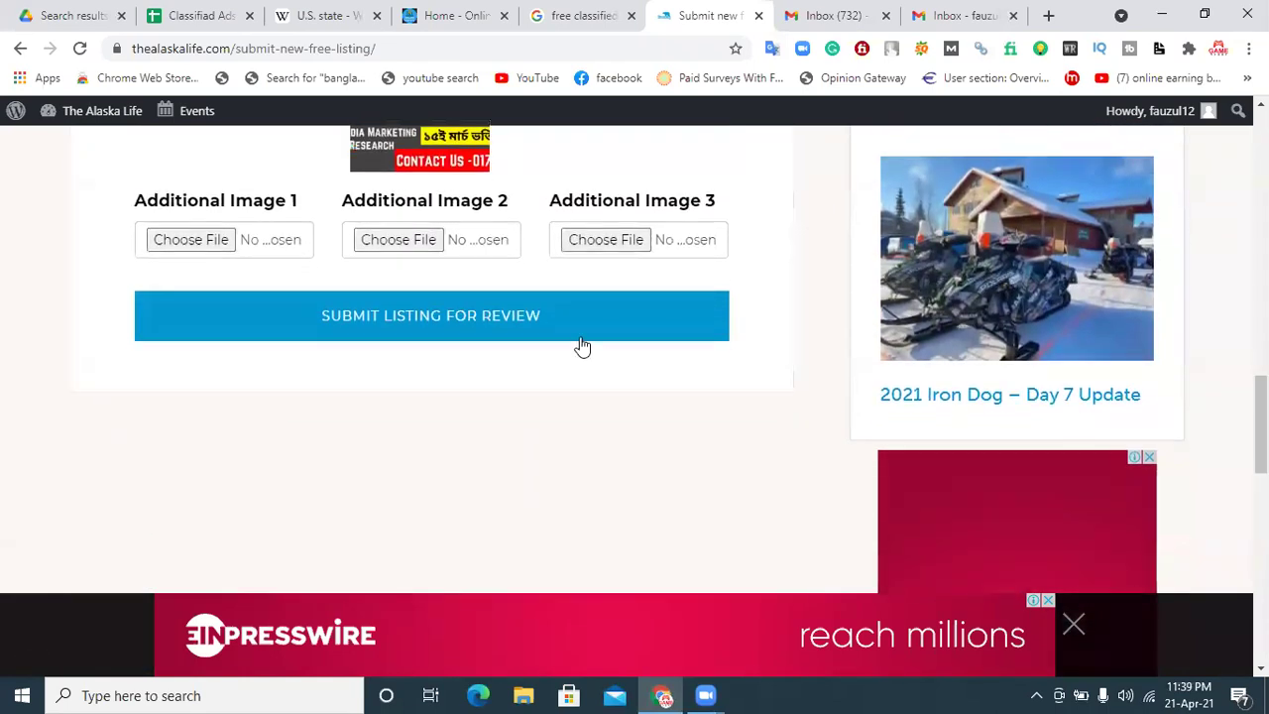
Step: Submit the listing for review, read the thank-you page, then switch to Gmail
left_click(455, 327)
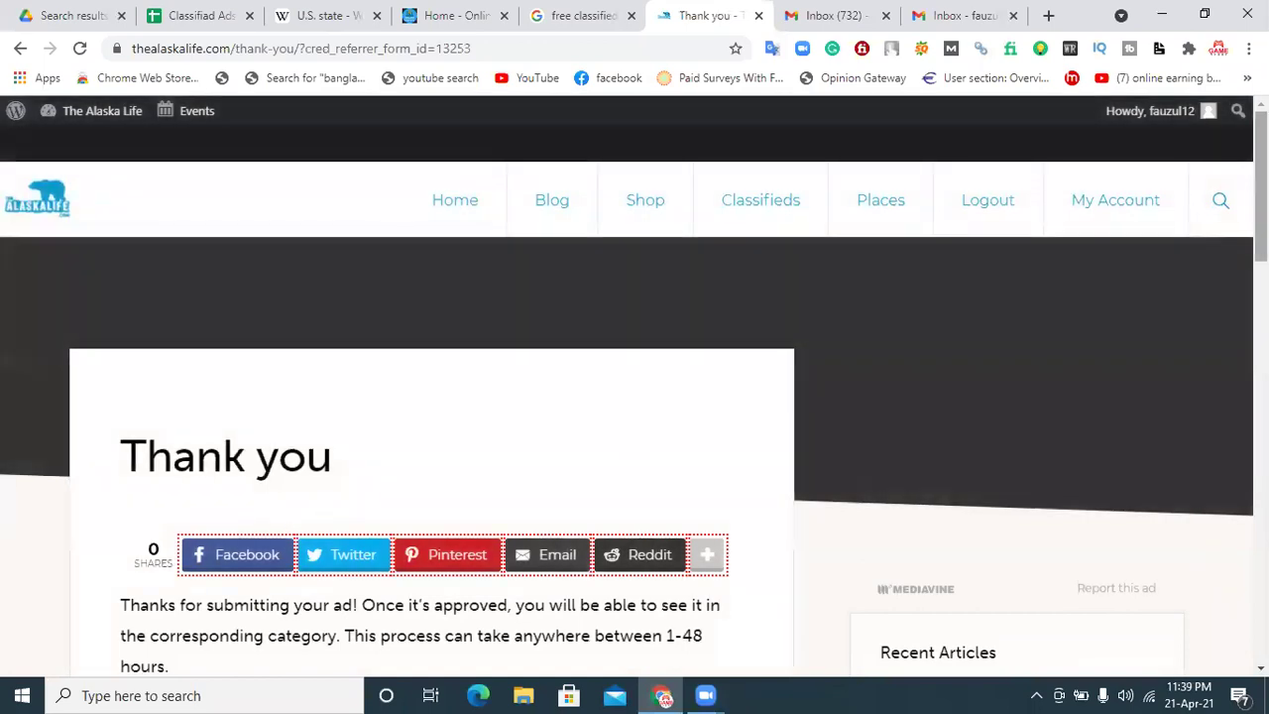
scroll(1031, 344, "down", 2)
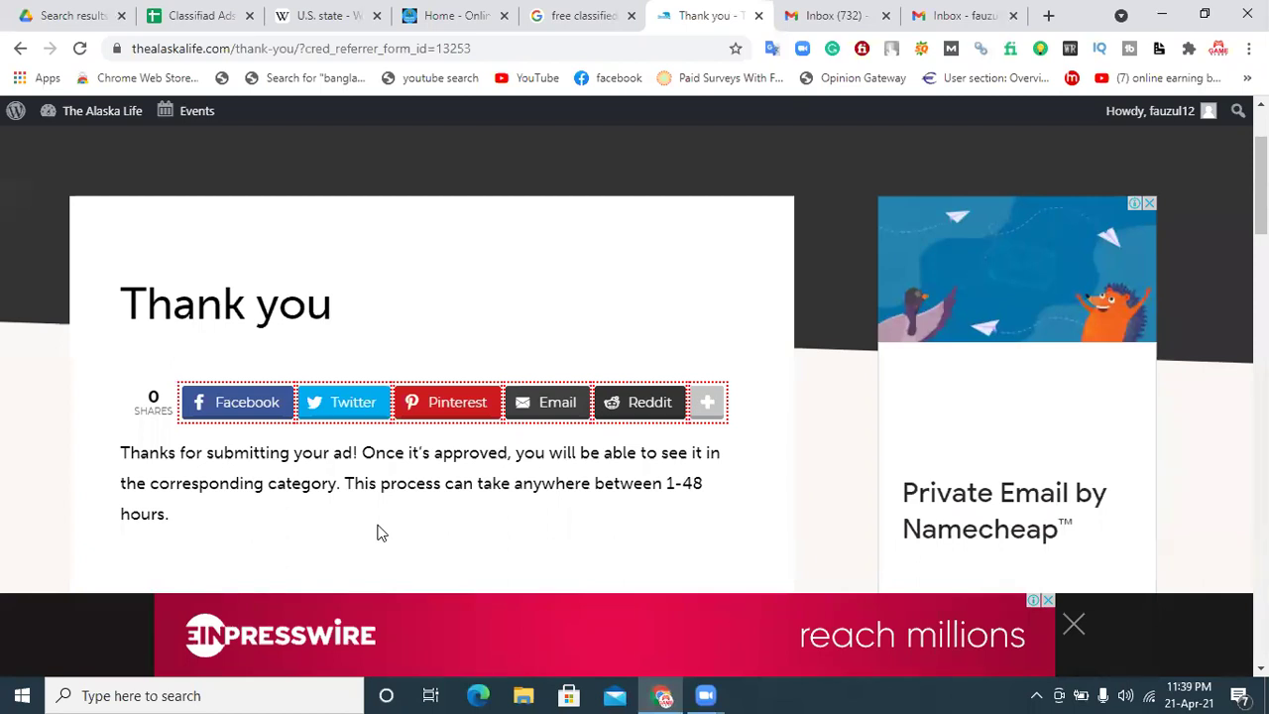
scroll(1079, 246, "down", 2)
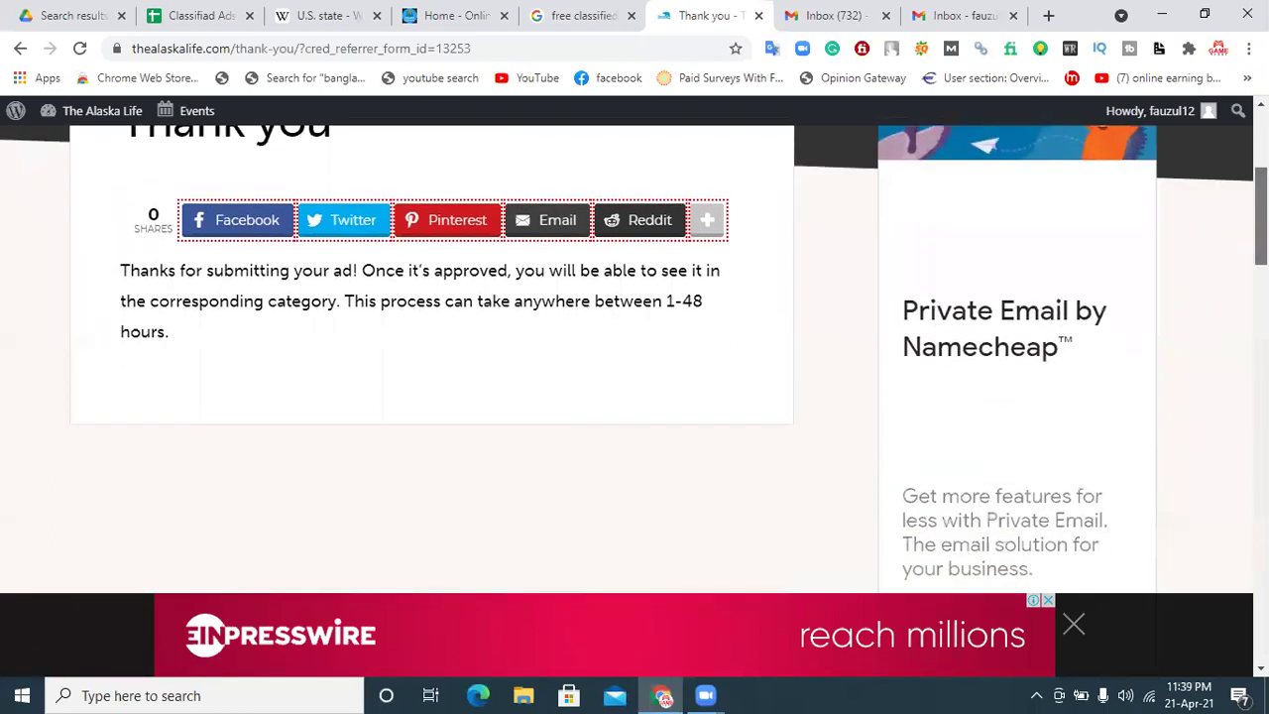
scroll(635, 357, "down", 2)
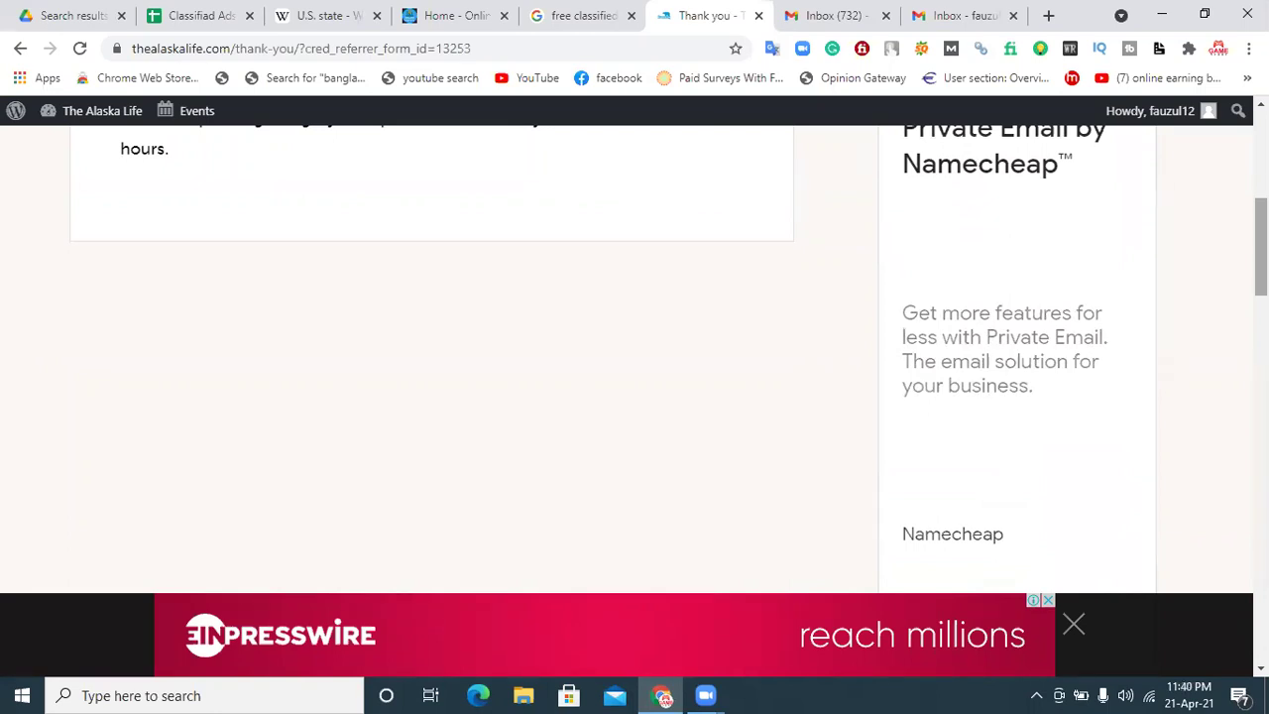
scroll(1121, 240, "up", 2)
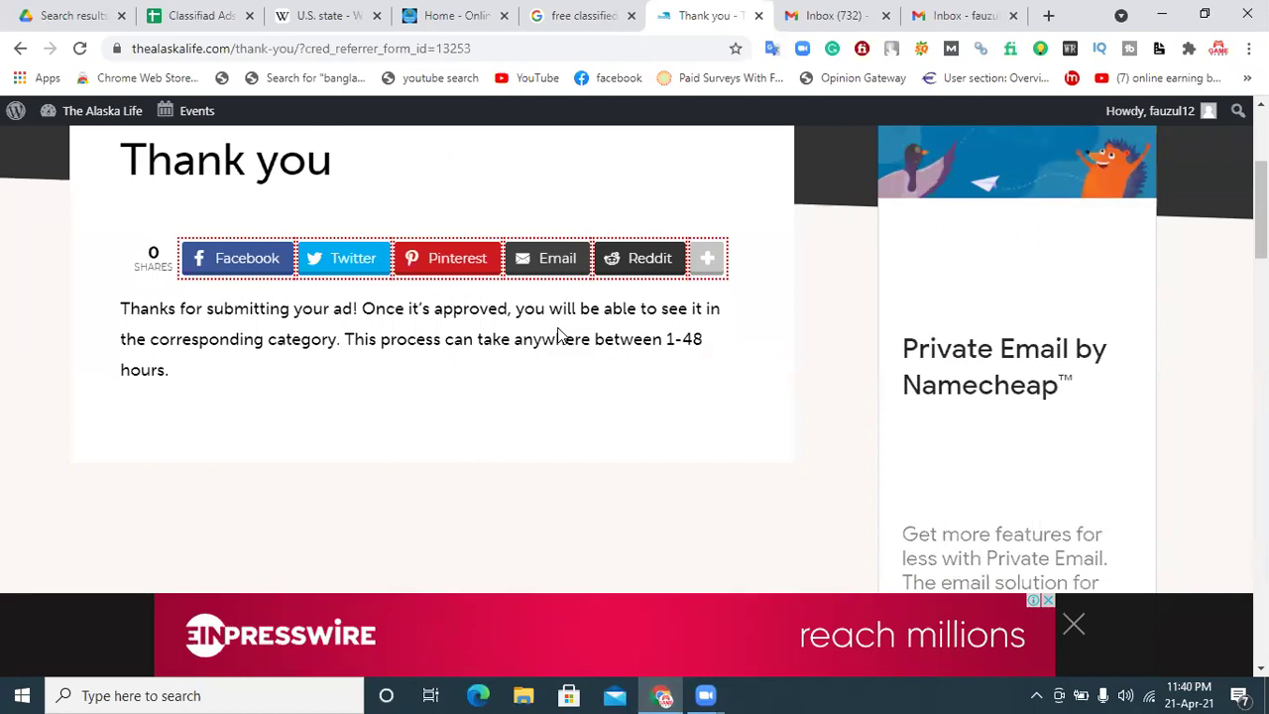
scroll(558, 337, "up", 3)
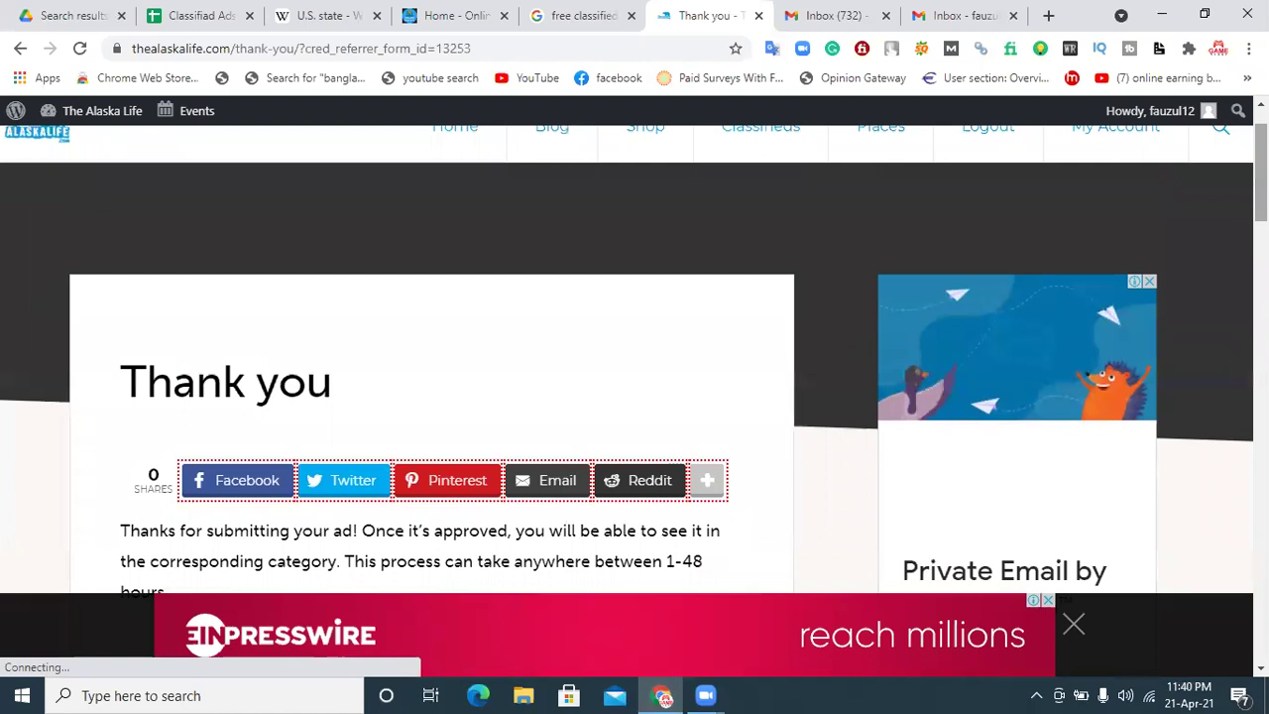
mouse_move(1148, 125)
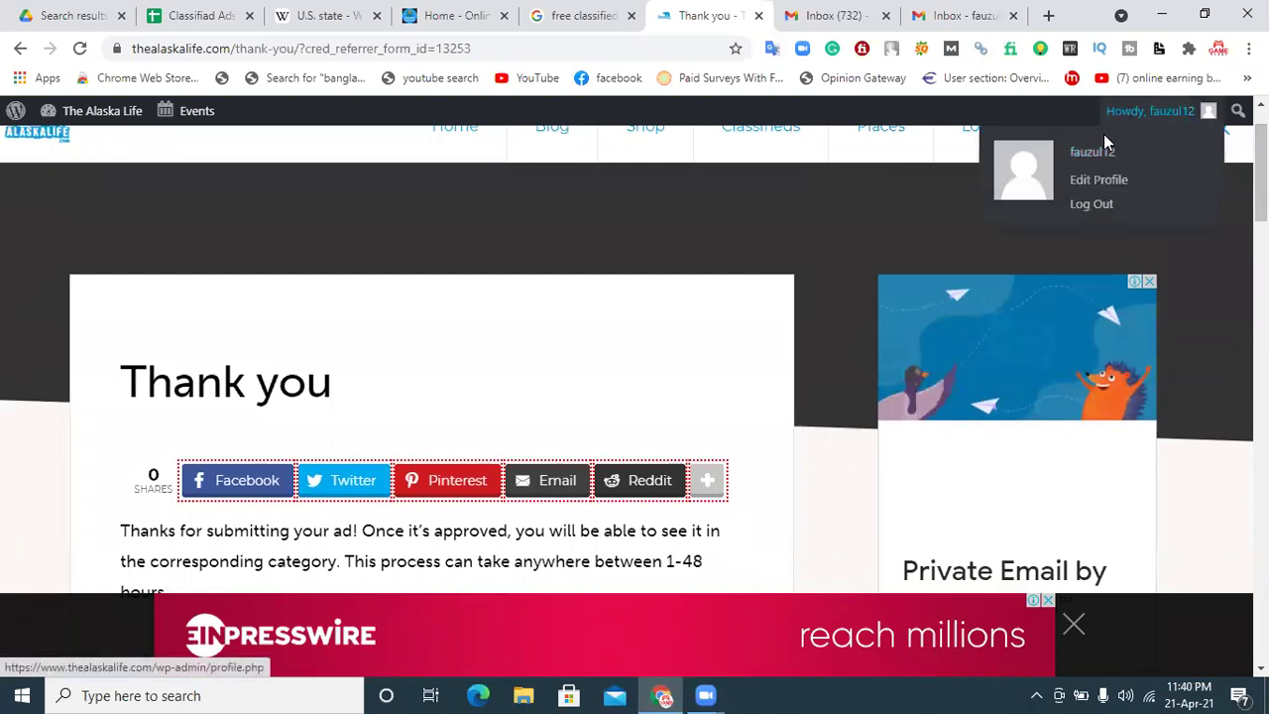
scroll(1122, 129, "up", 1)
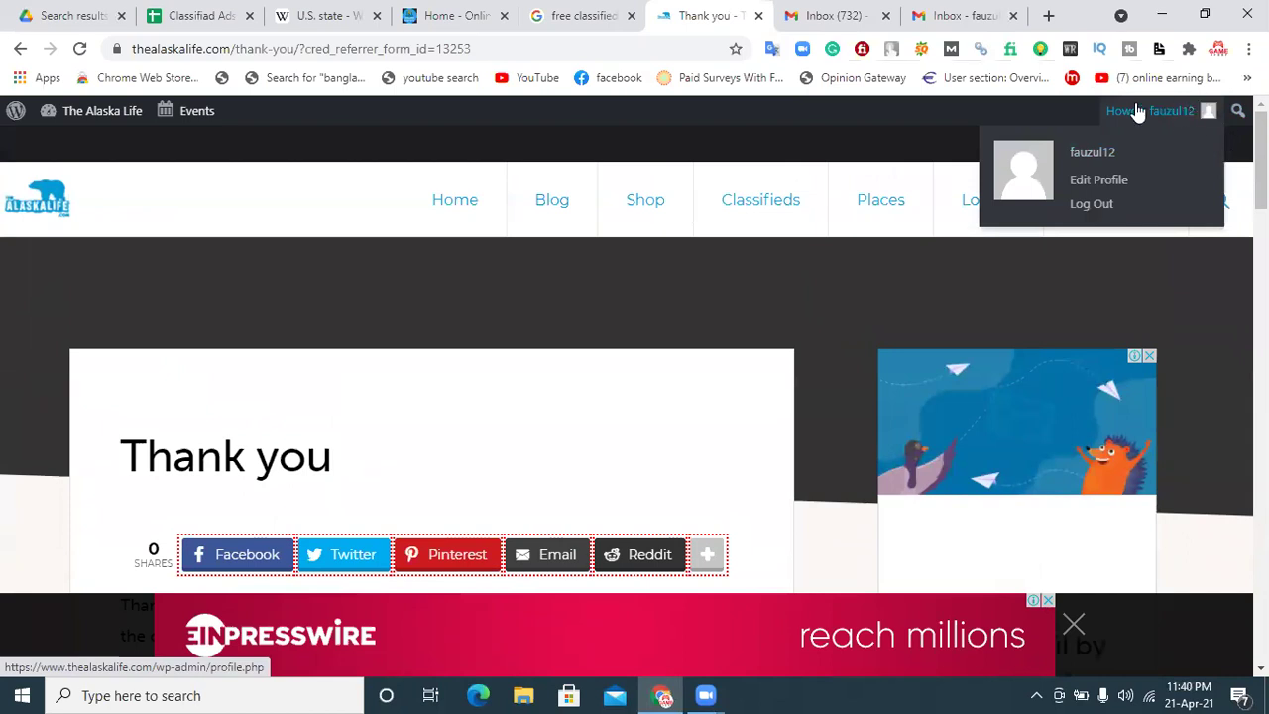
left_click(932, 14)
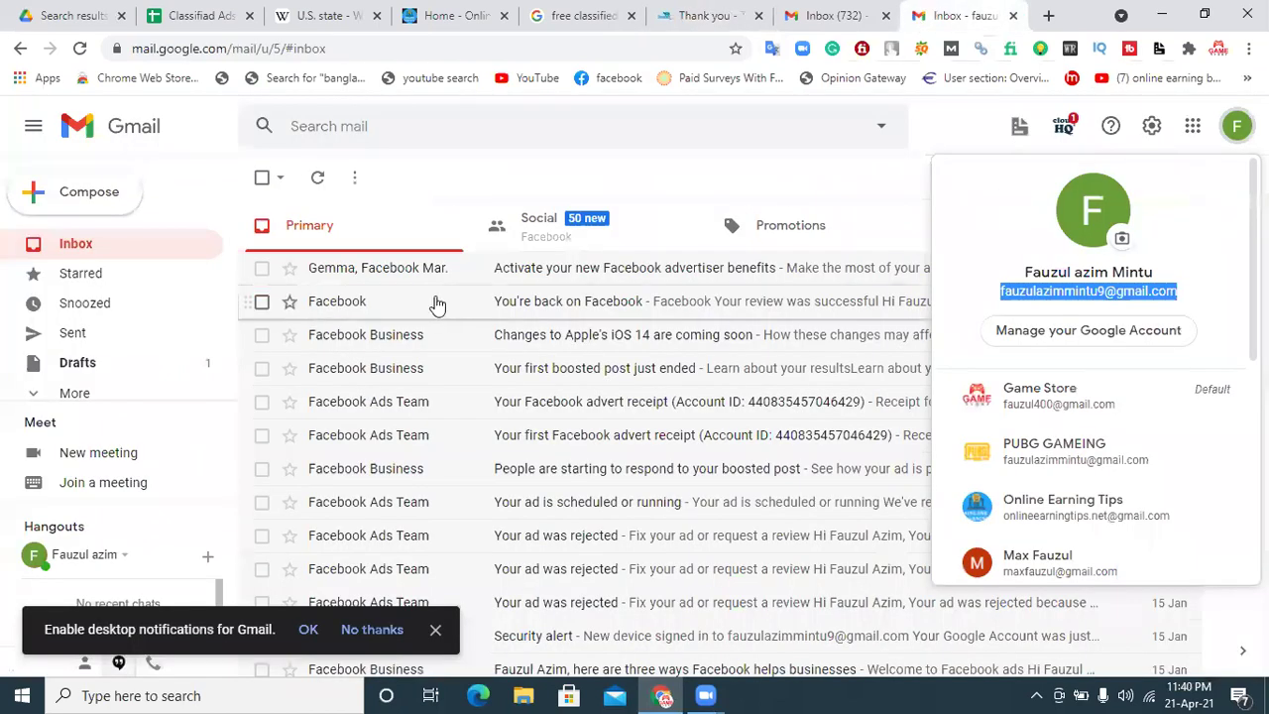
Step: Close the Google account panel, reload Gmail, and return to the Drive 'cla' search results
left_click(675, 253)
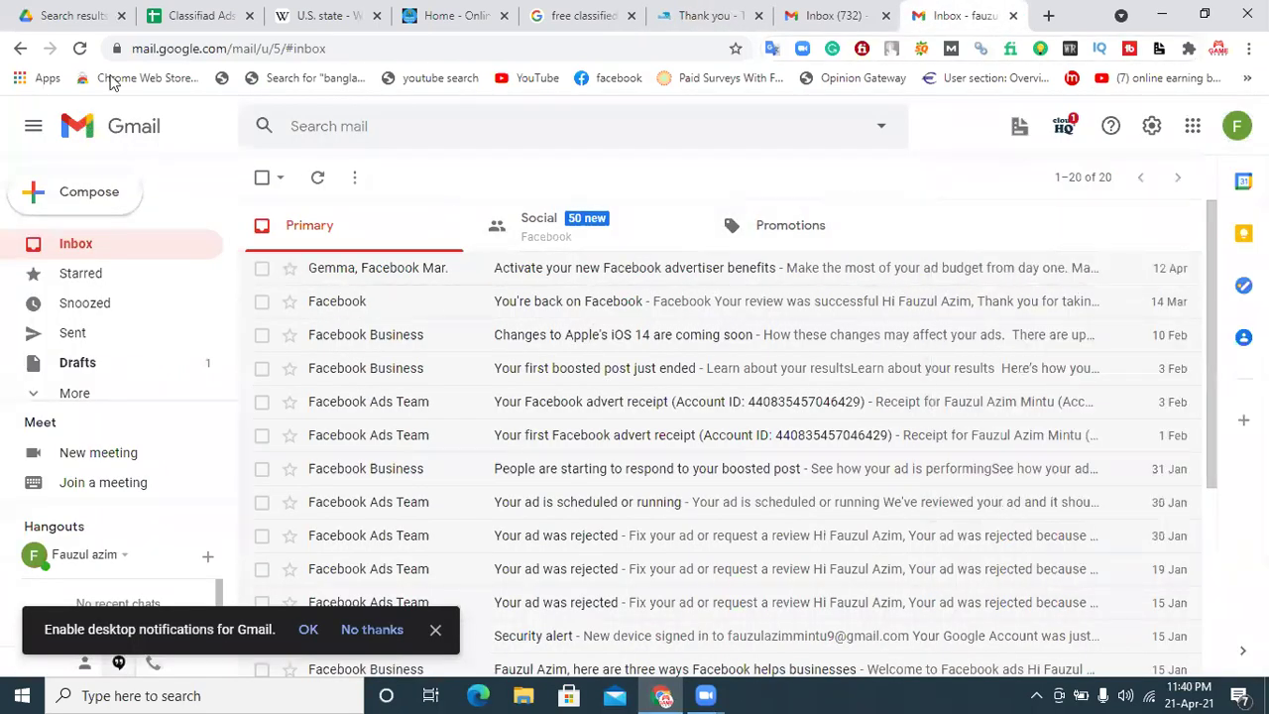
left_click(80, 48)
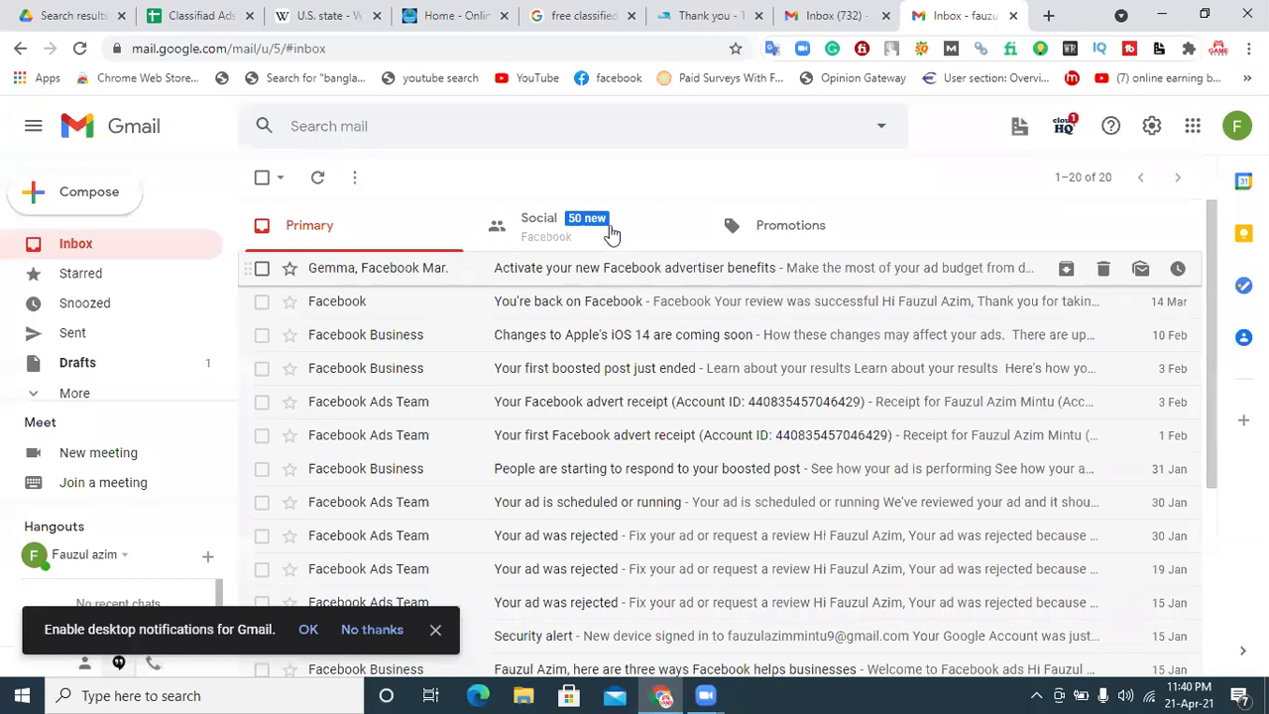
left_click(16, 16)
Step: Create a new blank Google Sheets spreadsheet titled 'Computer'
left_click(63, 198)
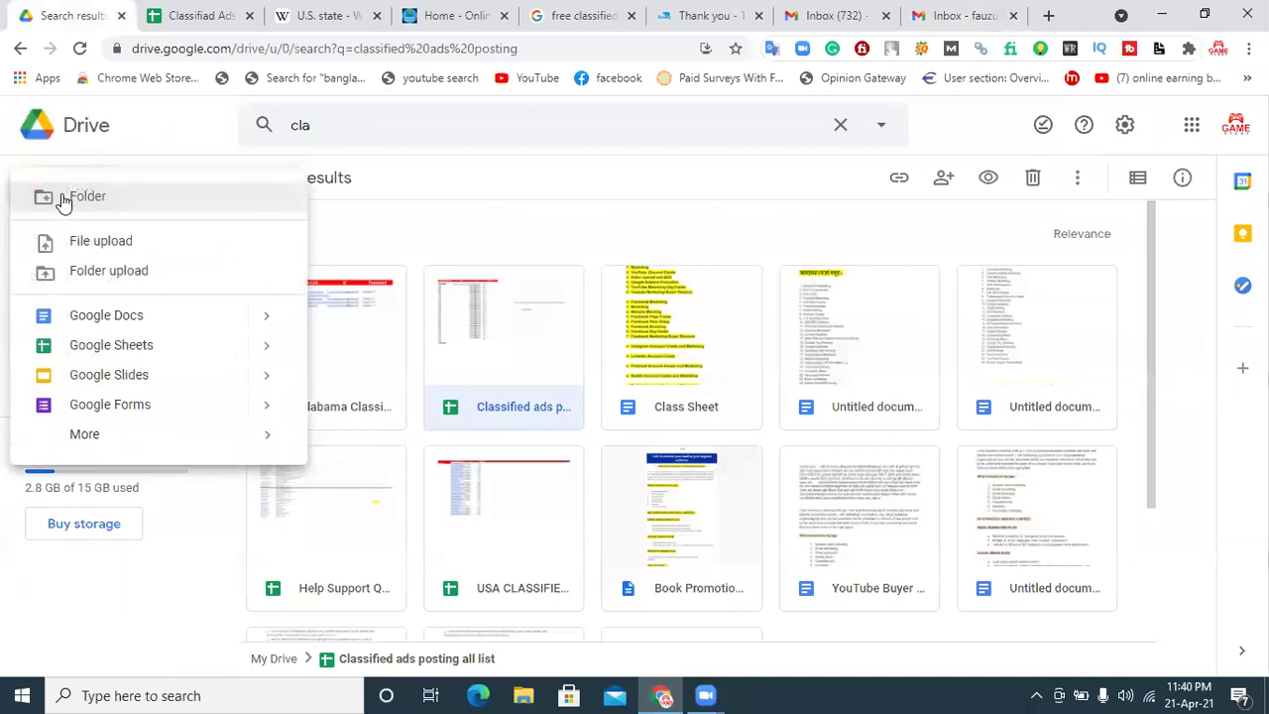
left_click(79, 343)
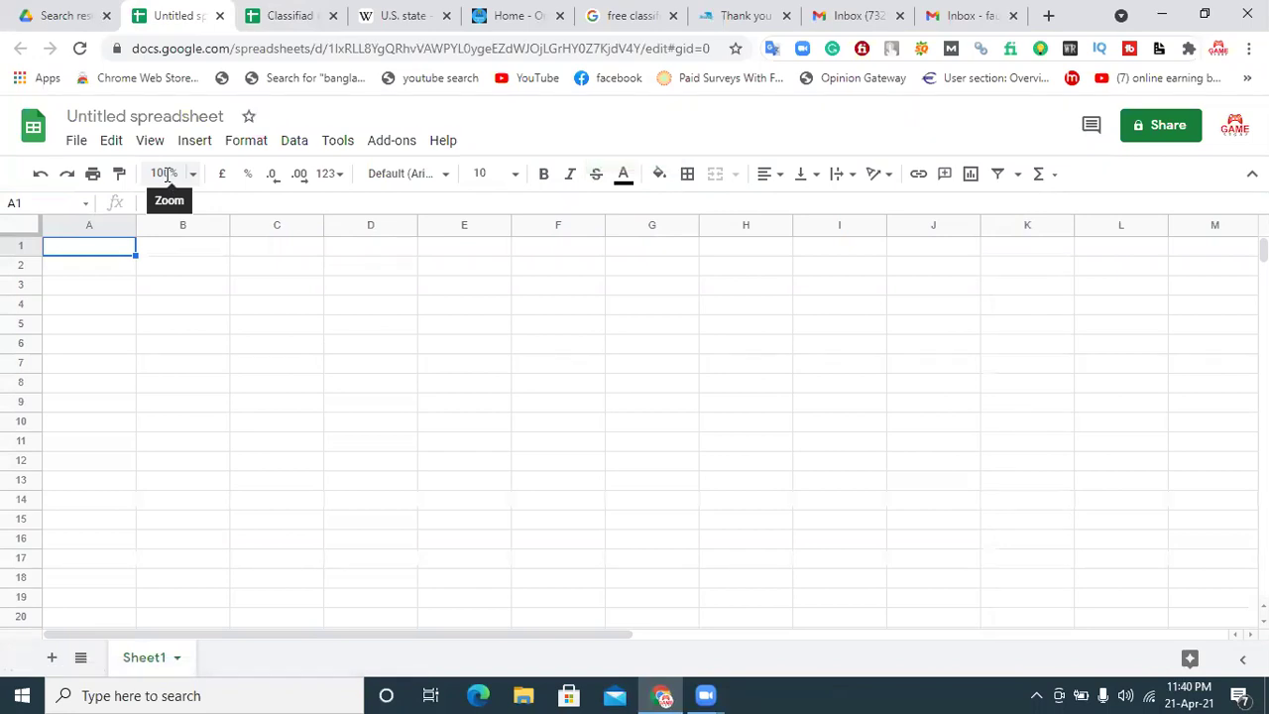
left_click(184, 118)
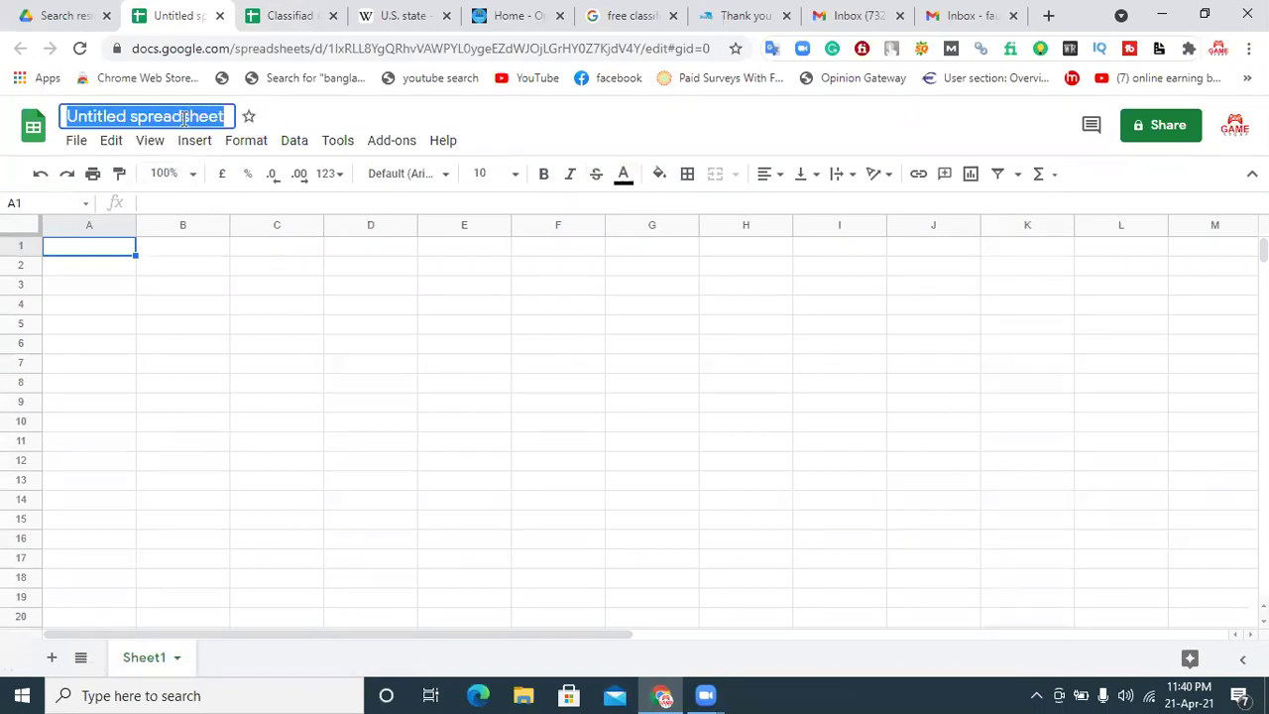
type("Coputer")
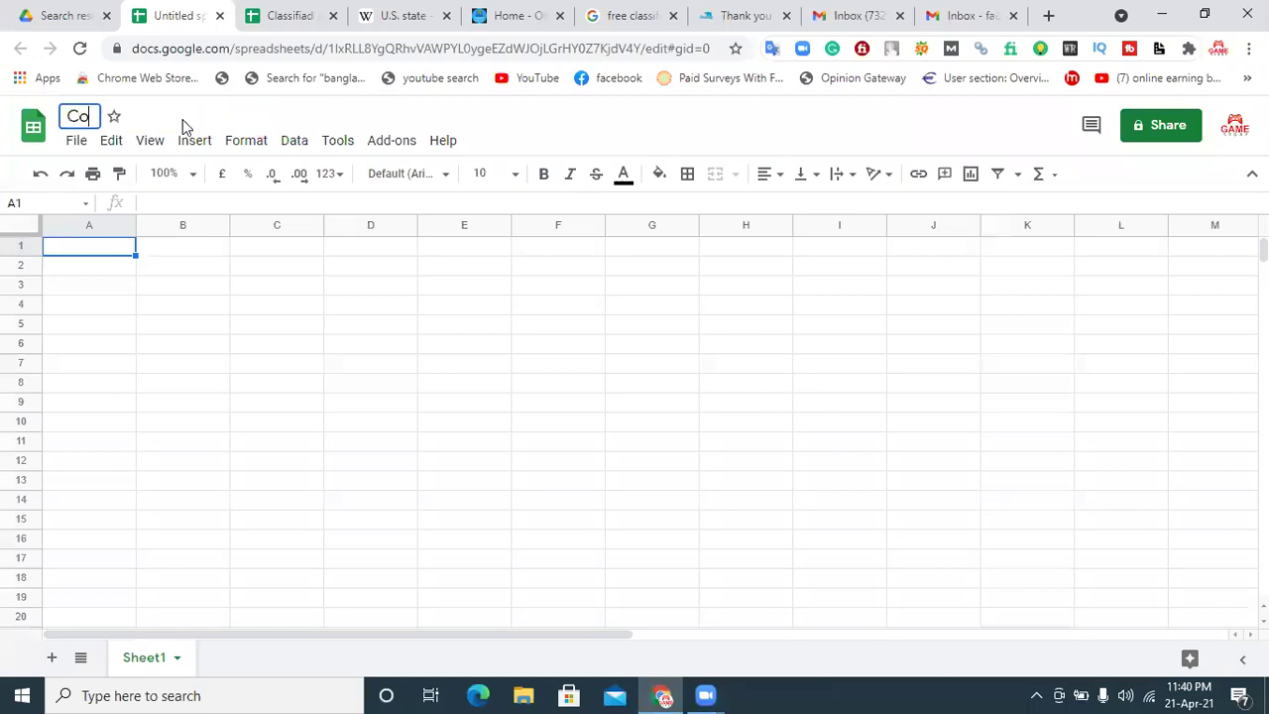
key("BackSpace")
key("BackSpace")
key("BackSpace")
key("BackSpace")
type("uter")
key("BackSpace")
key("BackSpace")
key("BackSpace")
key("BackSpace")
key("BackSpace")
type("mputer")
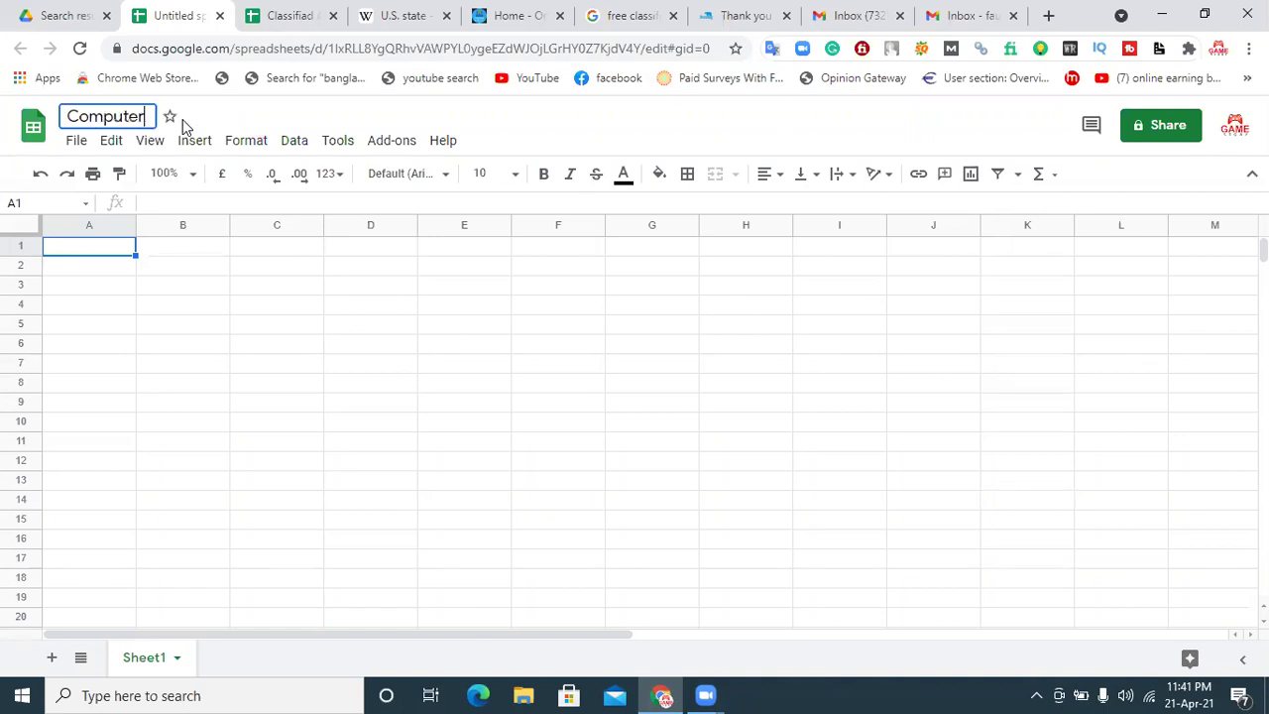
left_click(103, 248)
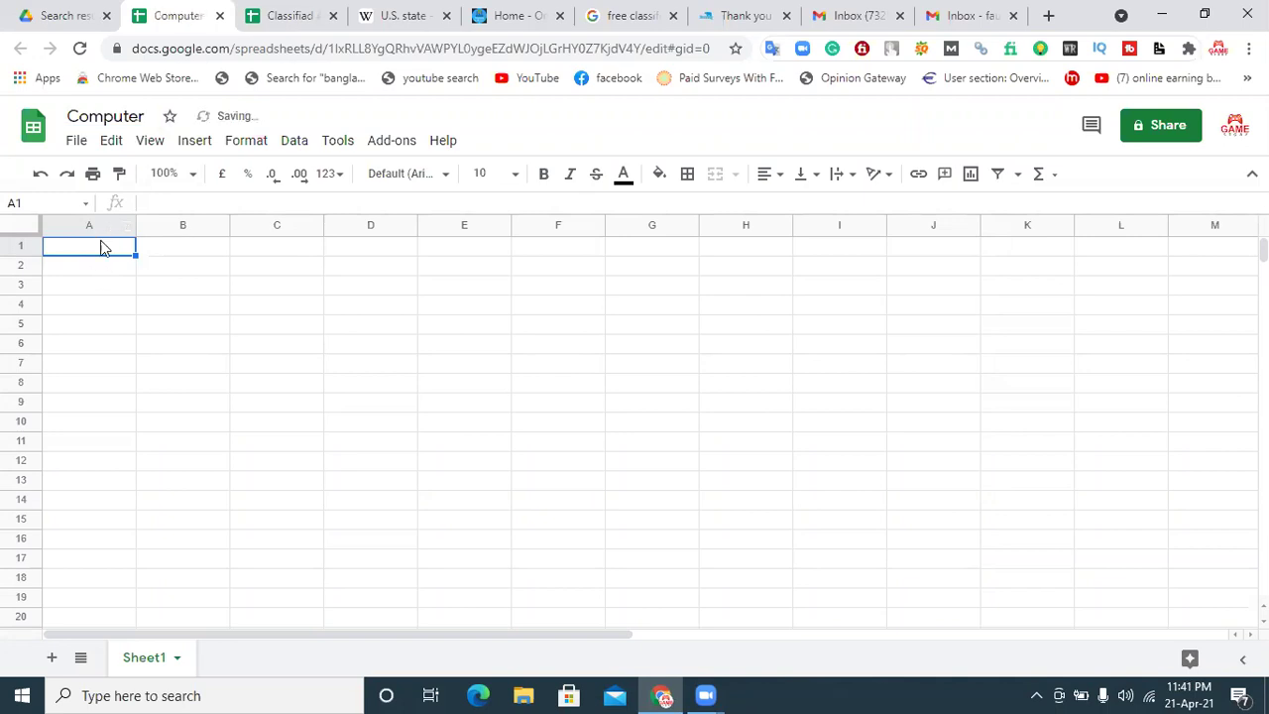
Step: Enter headers Site Name, Site Link, Live Link, Screenshort Link in A1:D1 and select A1:E1
type("Si")
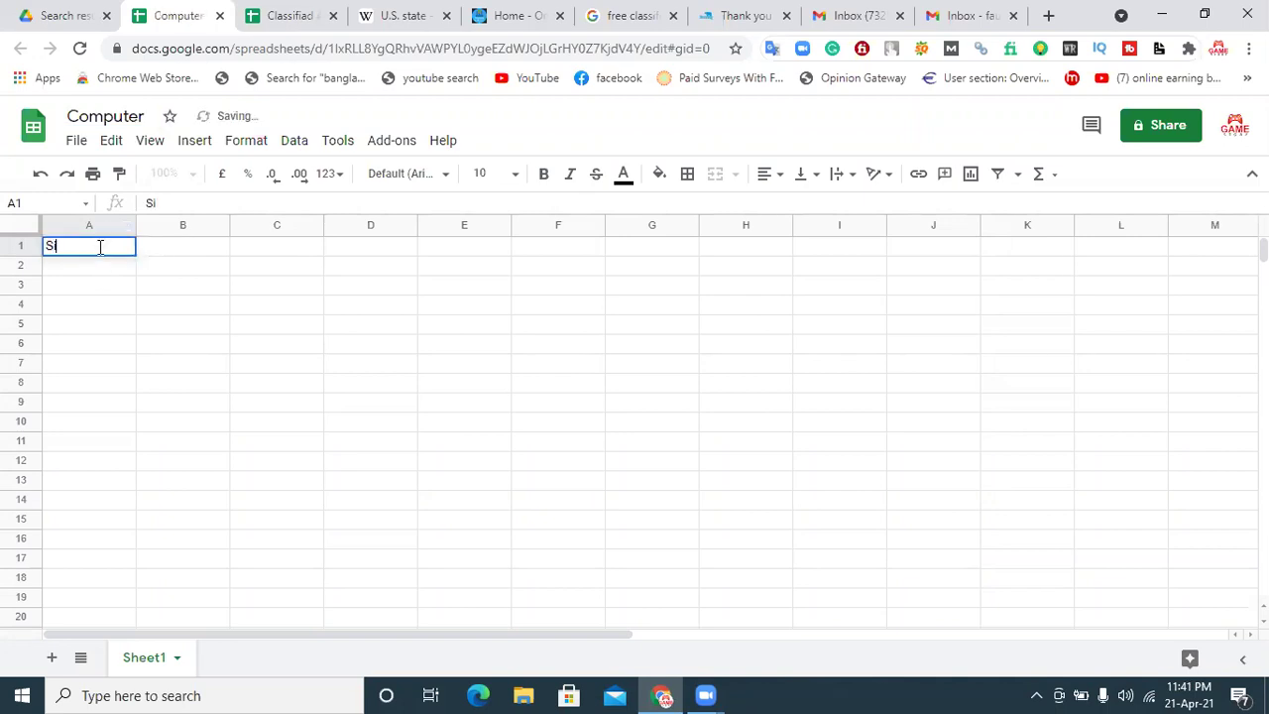
type("te Name")
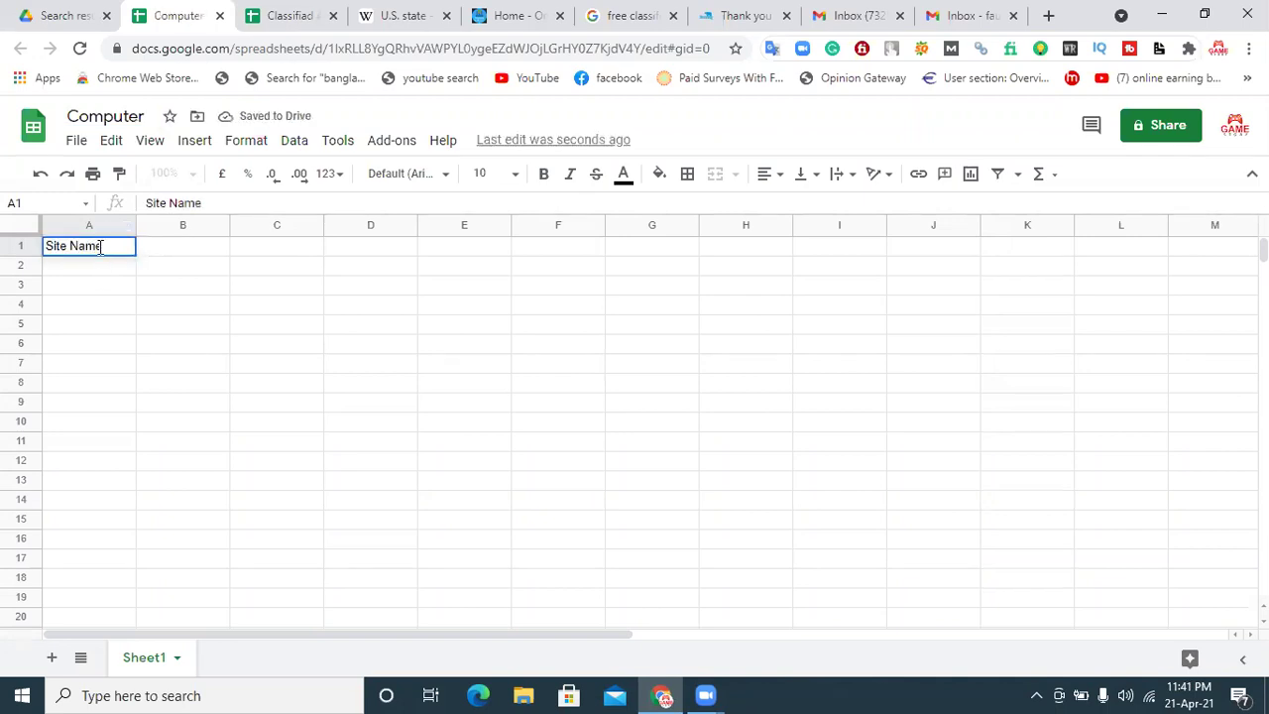
left_click(161, 249)
type("S")
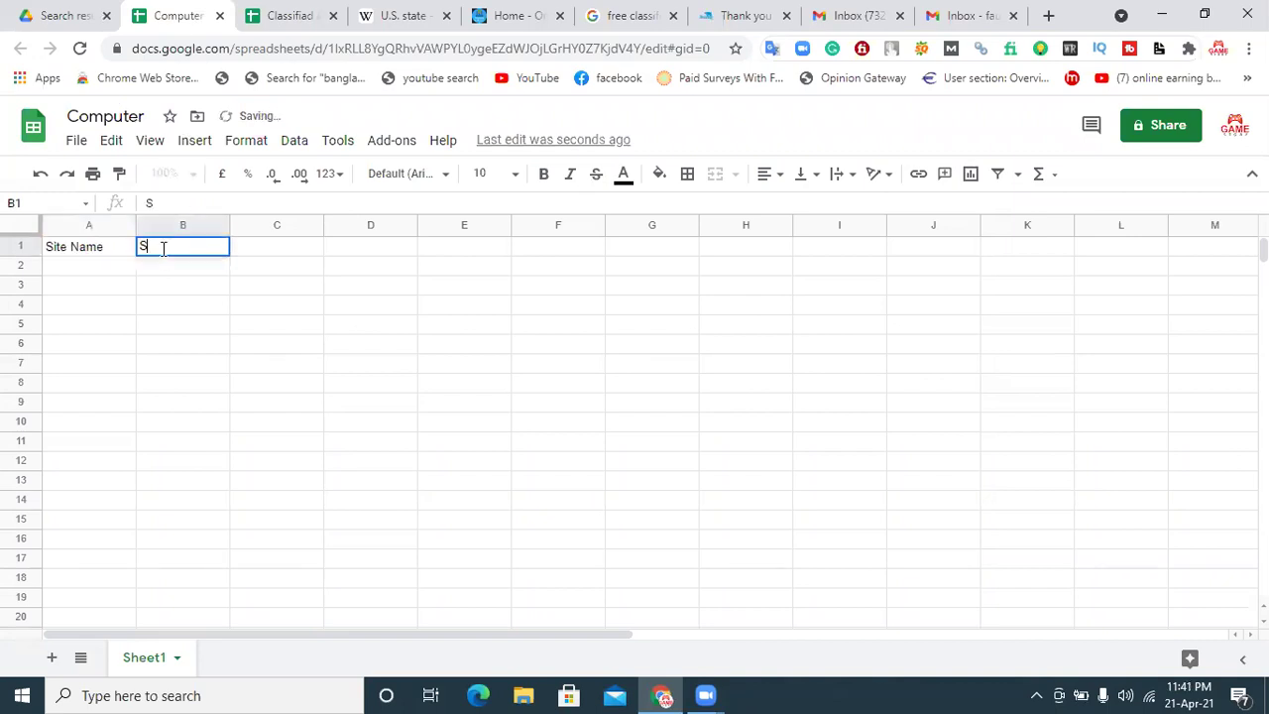
type("ite Link")
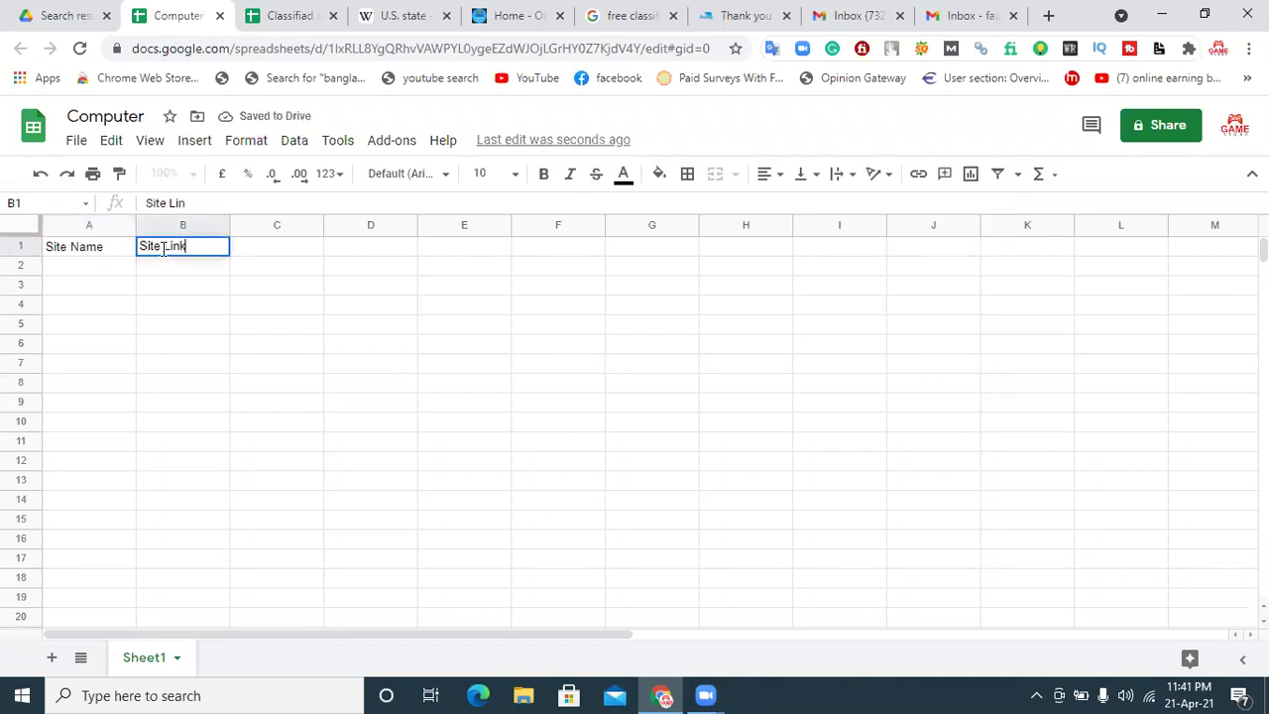
left_click(263, 249)
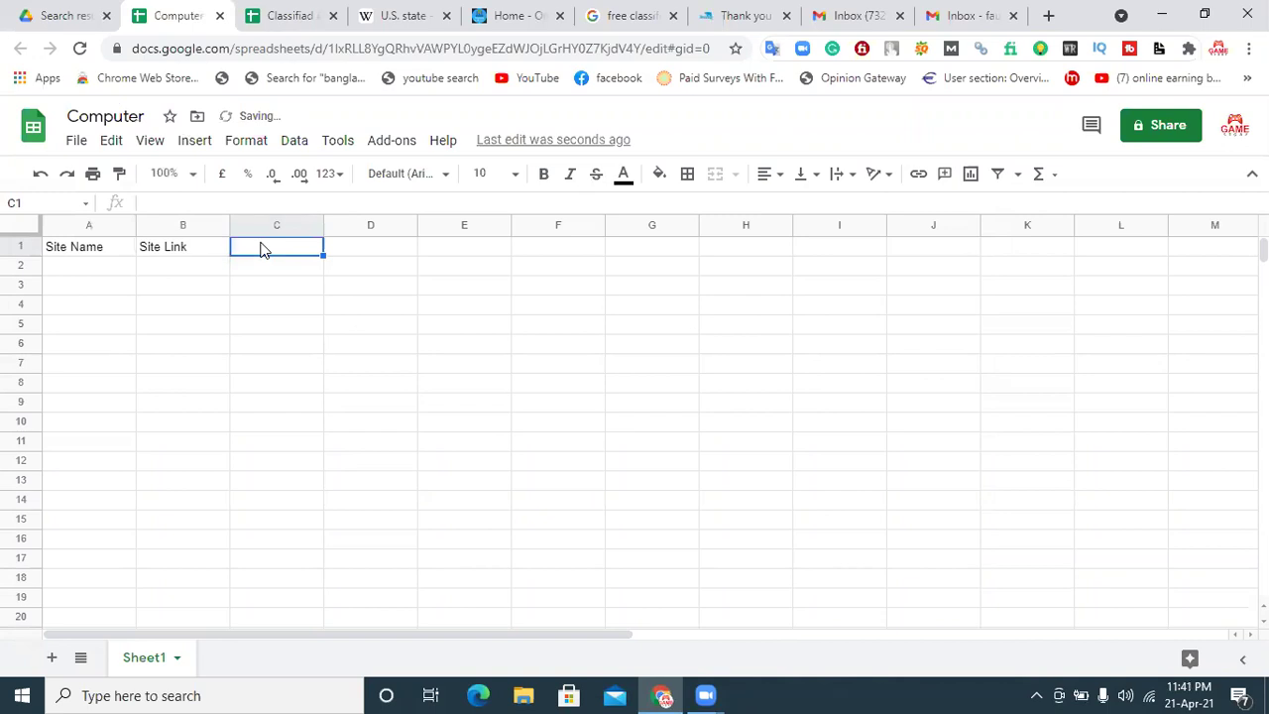
type("Live")
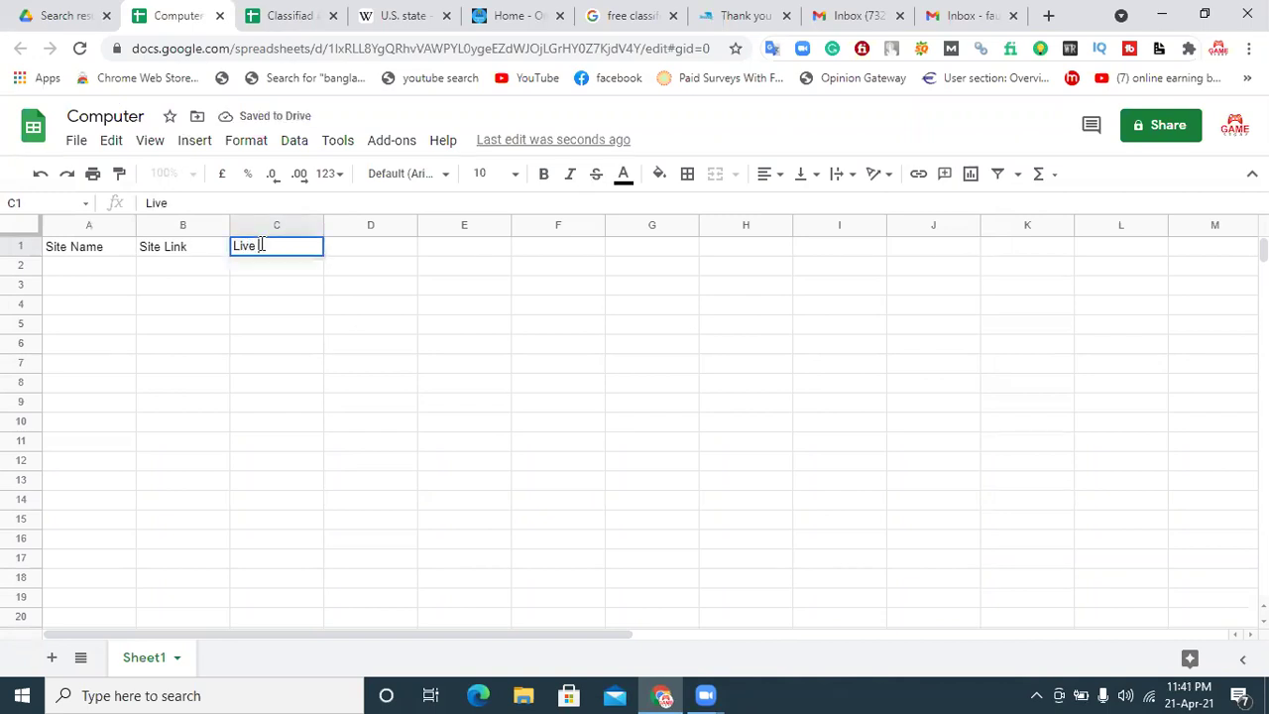
type(" Link")
left_click(362, 255)
type("Screensho")
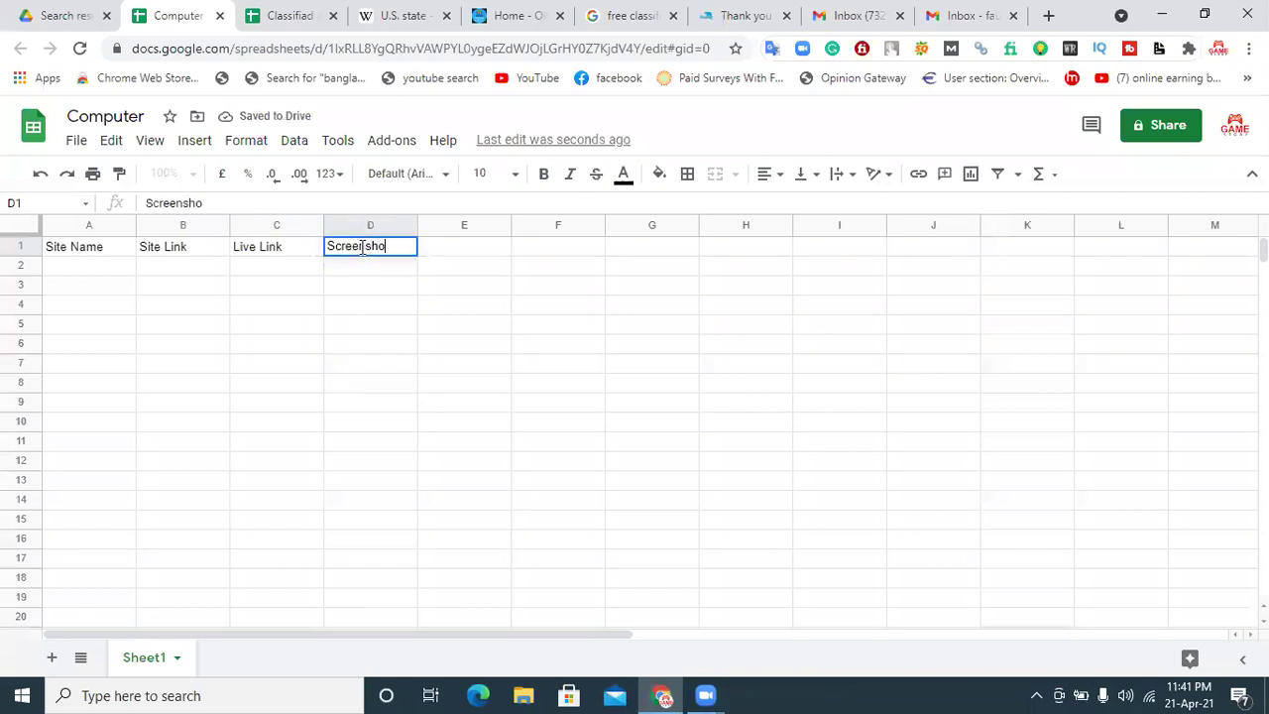
type("rt Link")
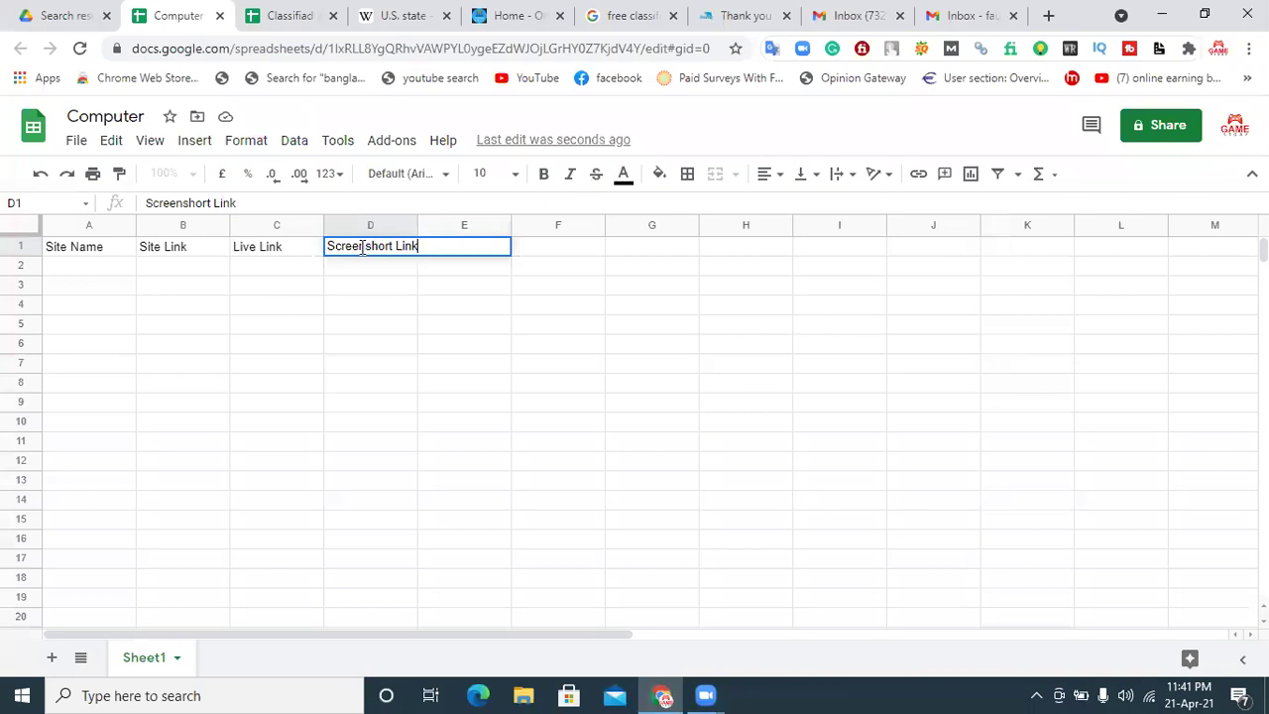
left_click(319, 333)
left_click_drag(426, 248, 88, 247)
Step: Format the header row as bold, 18 pt, white text on red fill, centred
left_click(544, 174)
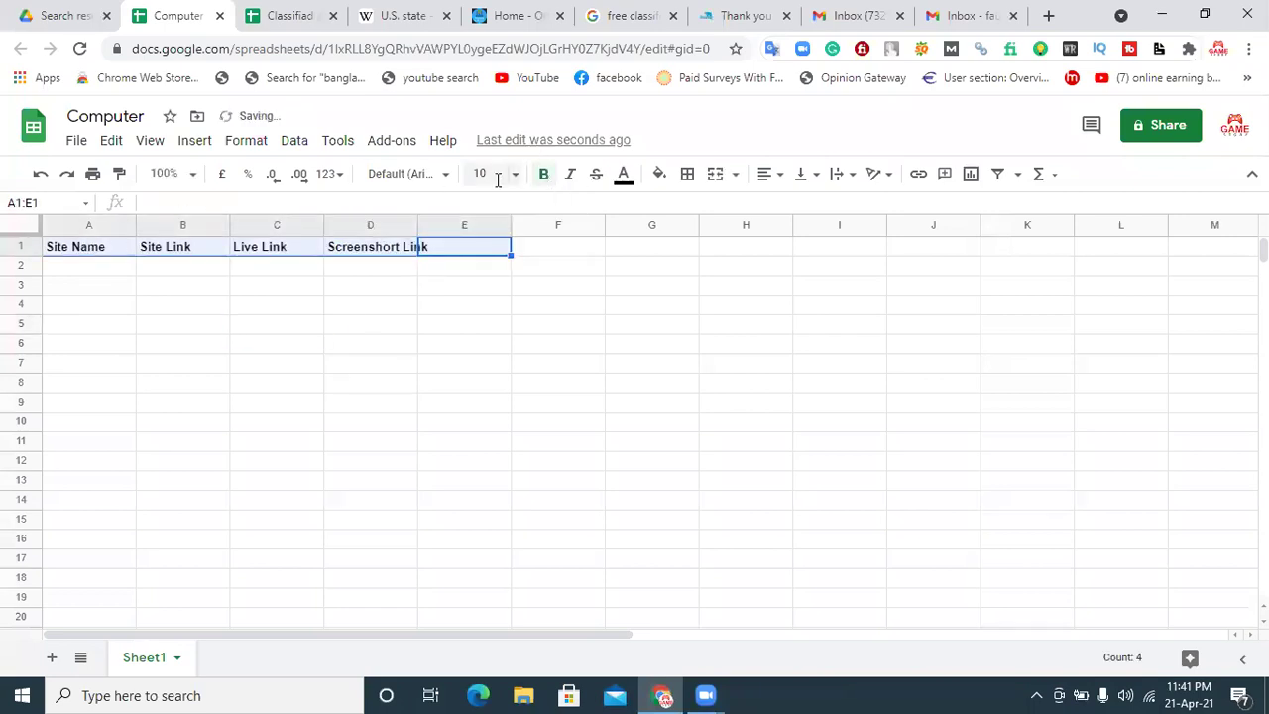
left_click(485, 173)
left_click(483, 443)
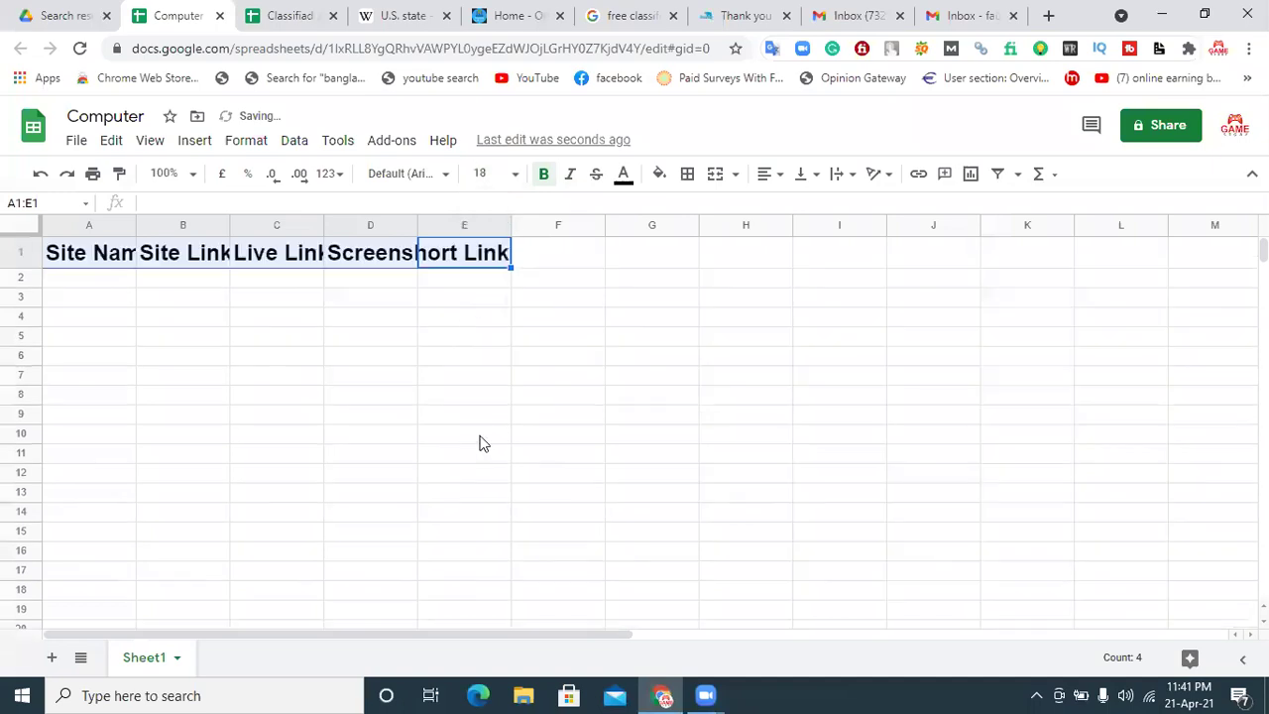
left_click(624, 173)
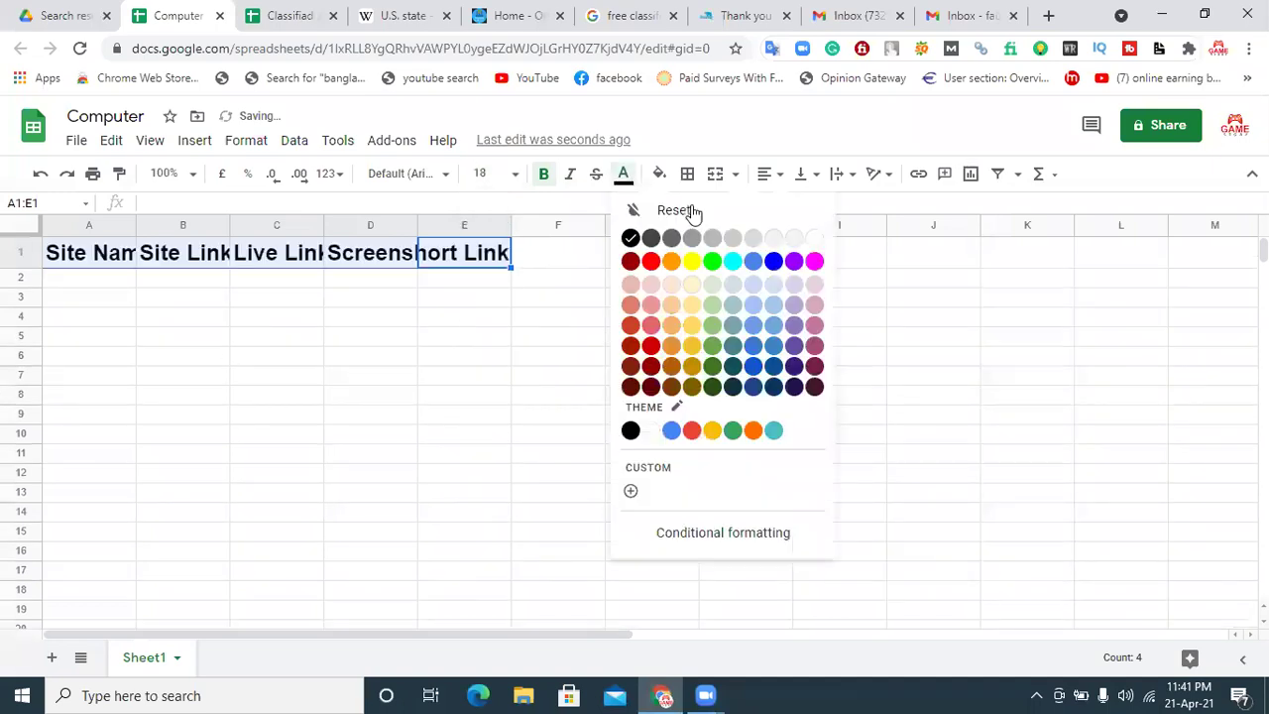
left_click(789, 238)
left_click(660, 174)
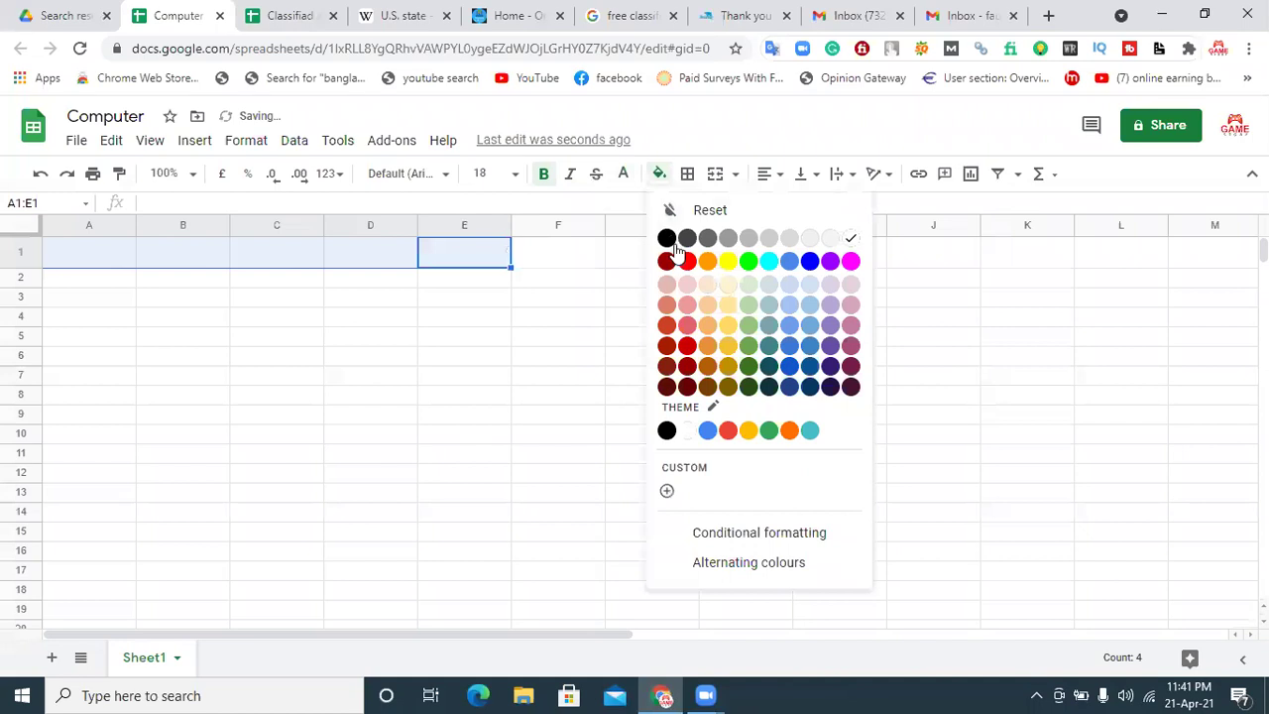
left_click(683, 260)
left_click(771, 174)
left_click(791, 208)
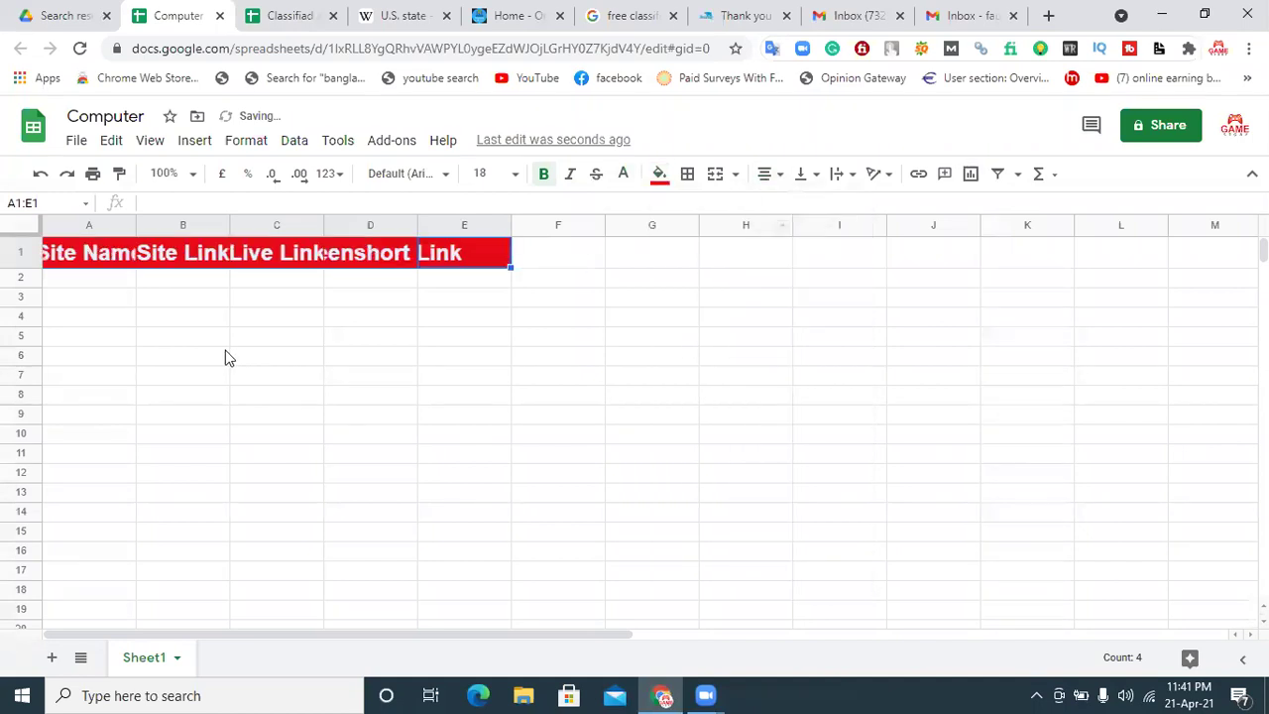
left_click(220, 357)
Step: Widen columns A, B and D so the headers fit
left_click_drag(135, 222, 289, 224)
left_click_drag(384, 218, 694, 220)
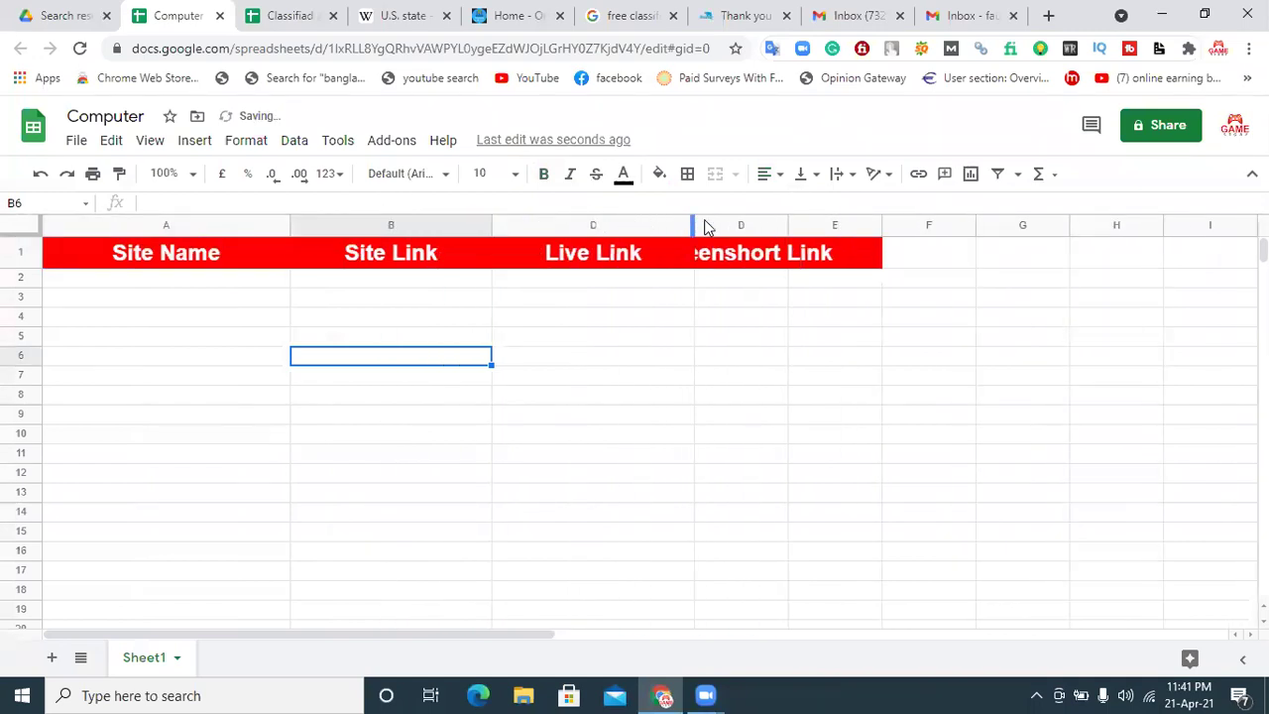
left_click_drag(798, 216, 907, 218)
left_click_drag(488, 219, 587, 220)
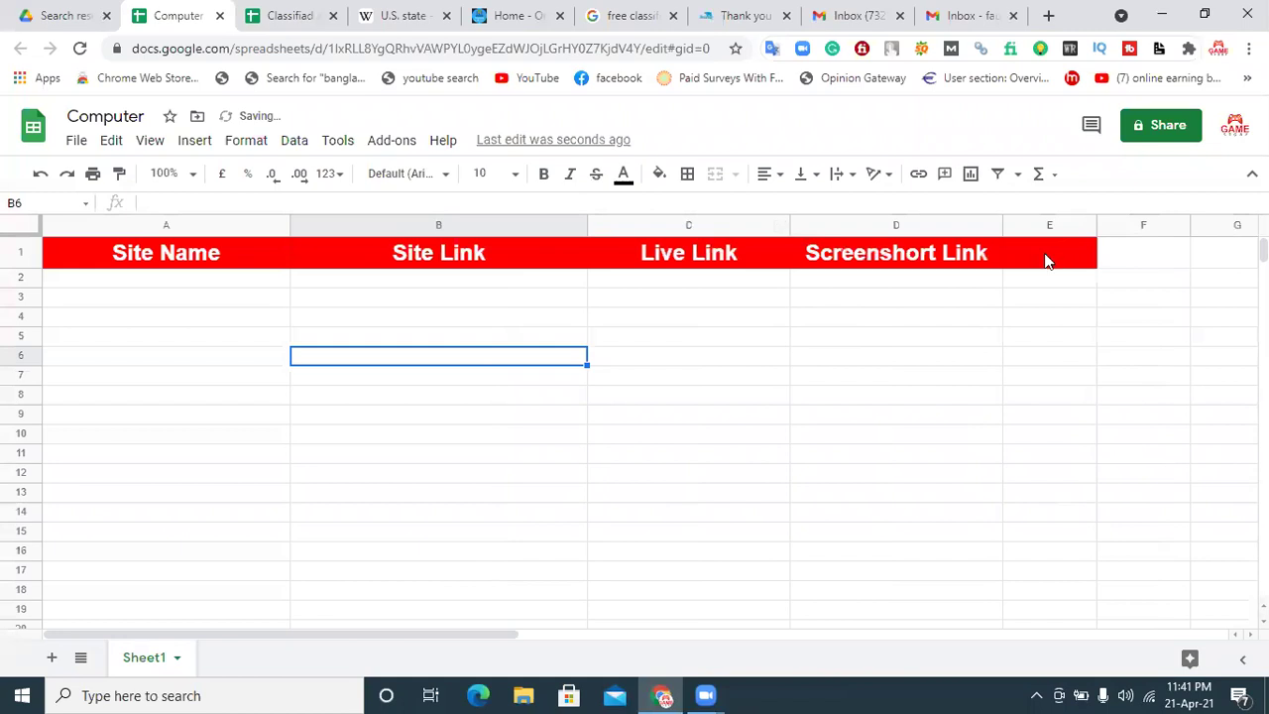
left_click(191, 278)
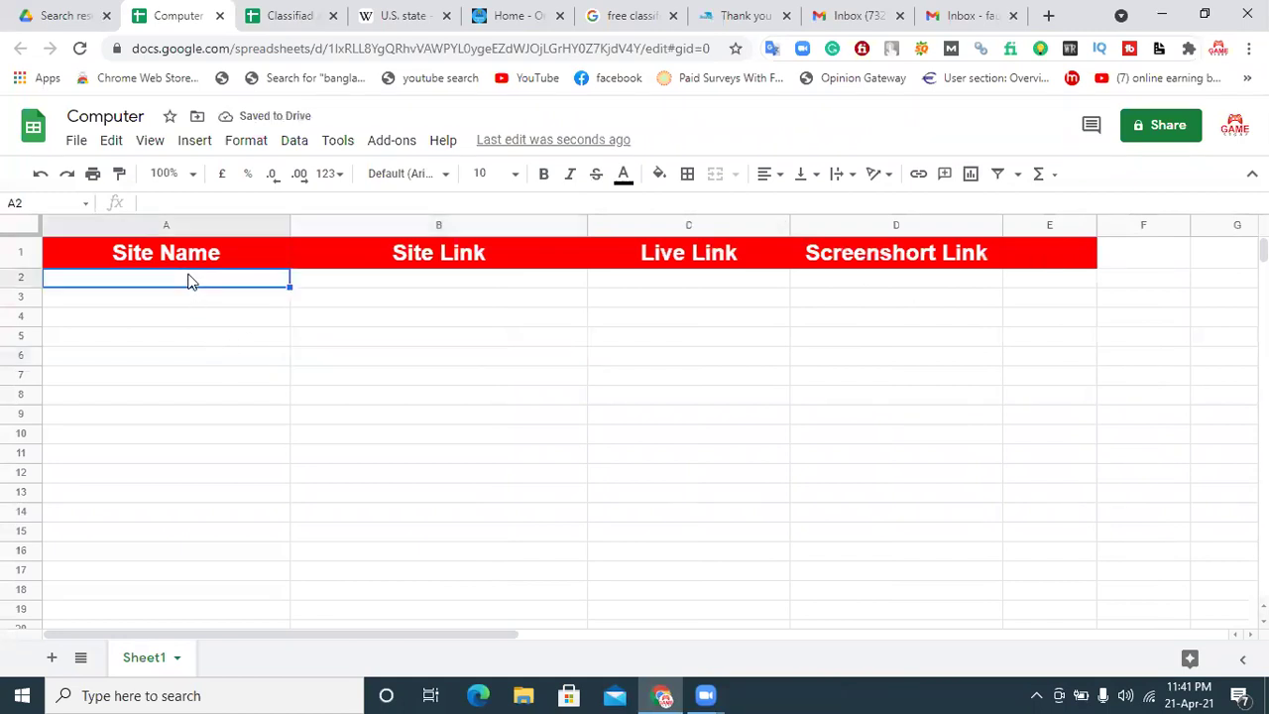
left_click(750, 11)
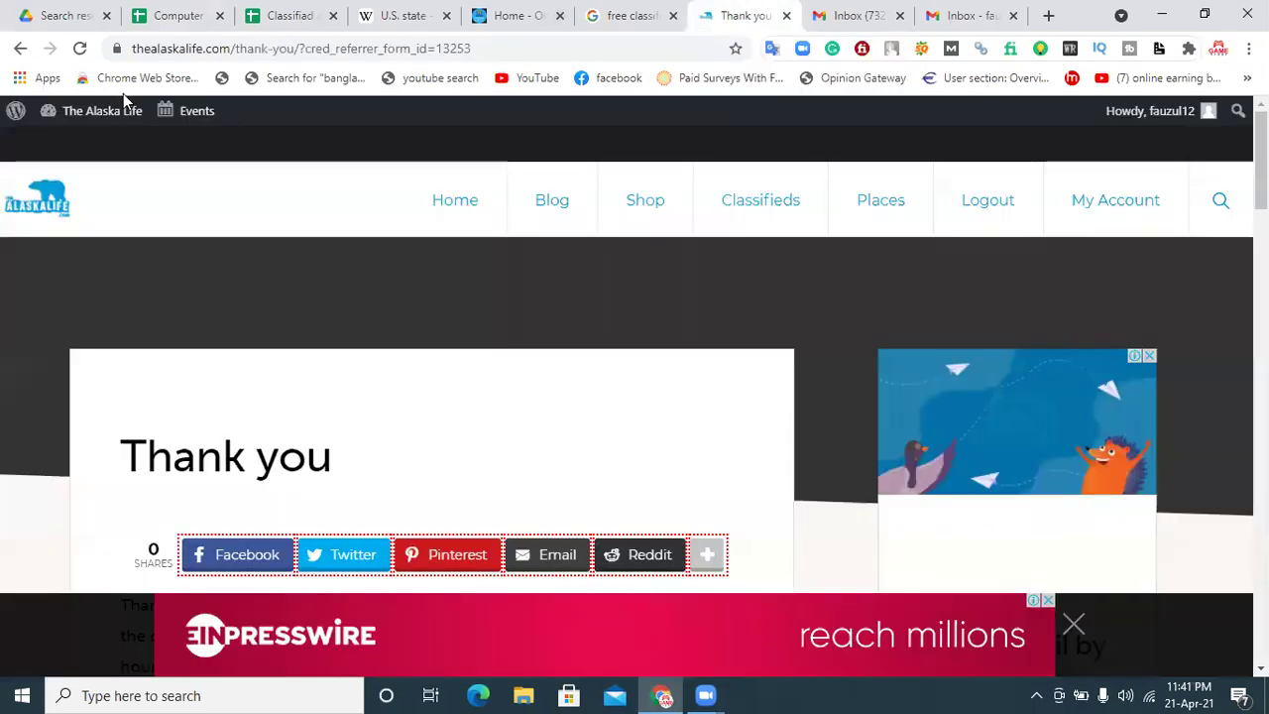
left_click_drag(236, 48, 97, 59)
key("ctrl+c")
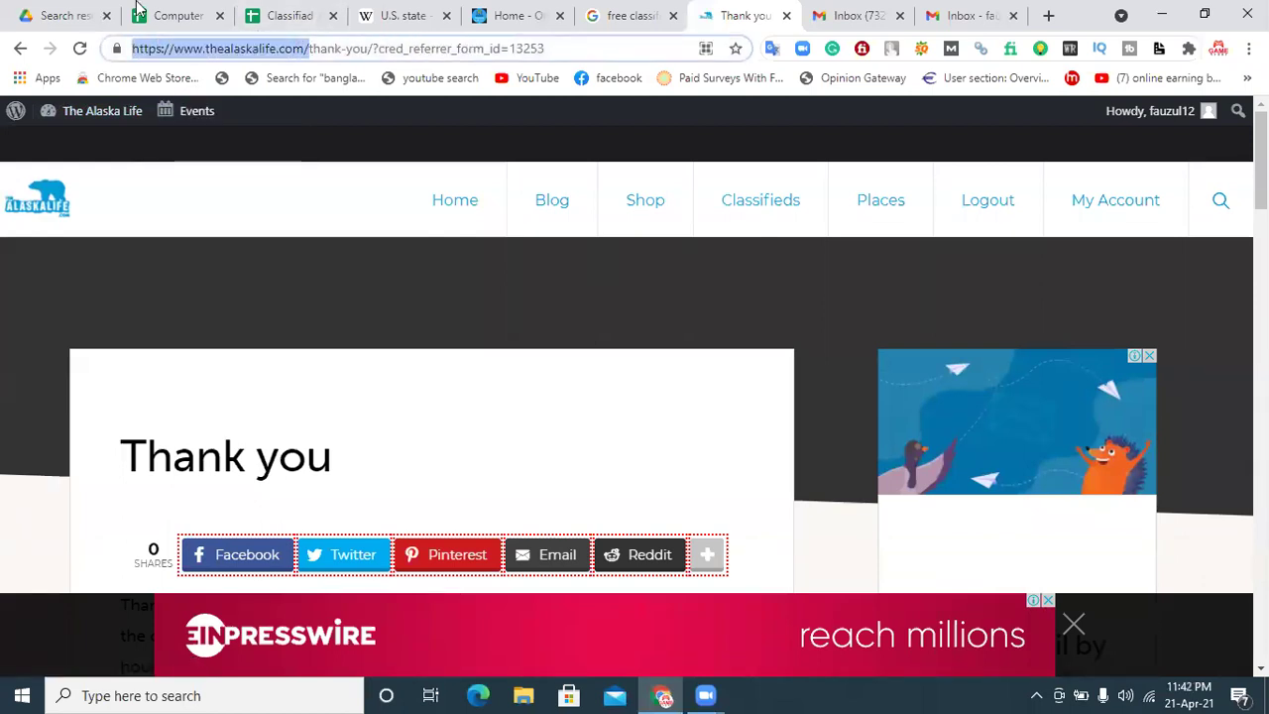
left_click(173, 15)
left_click(401, 285)
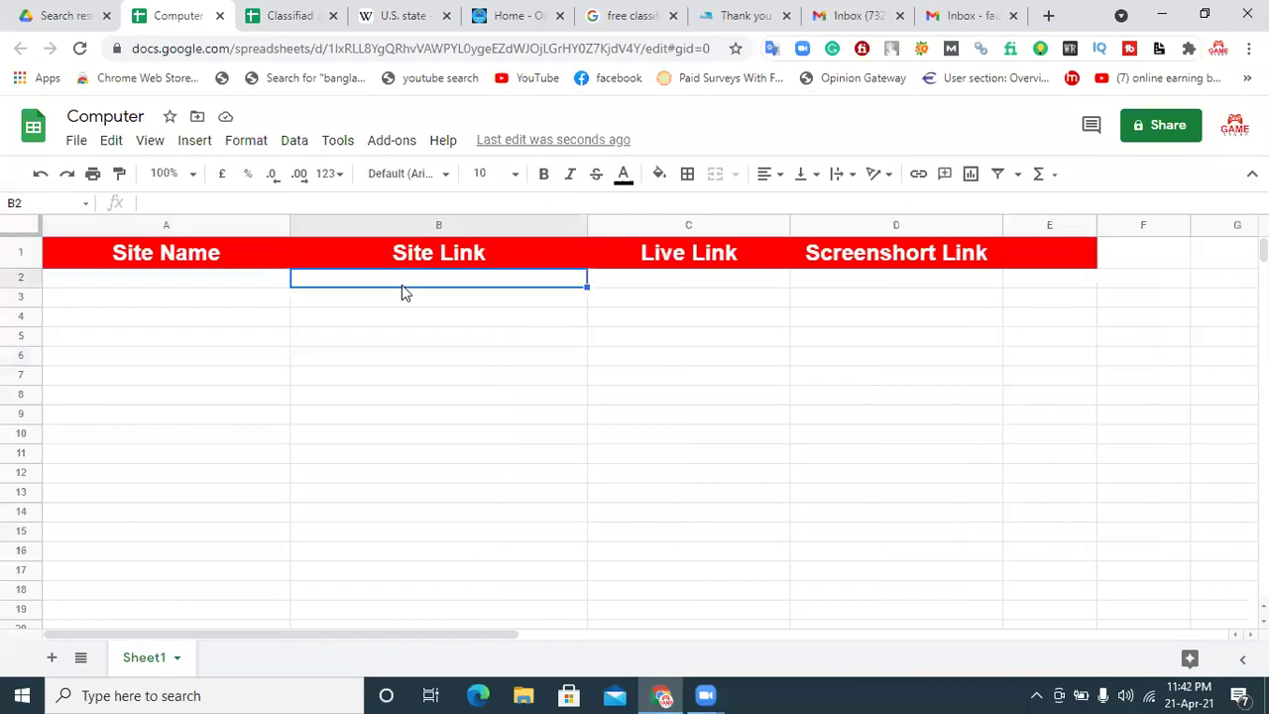
key("ctrl+v")
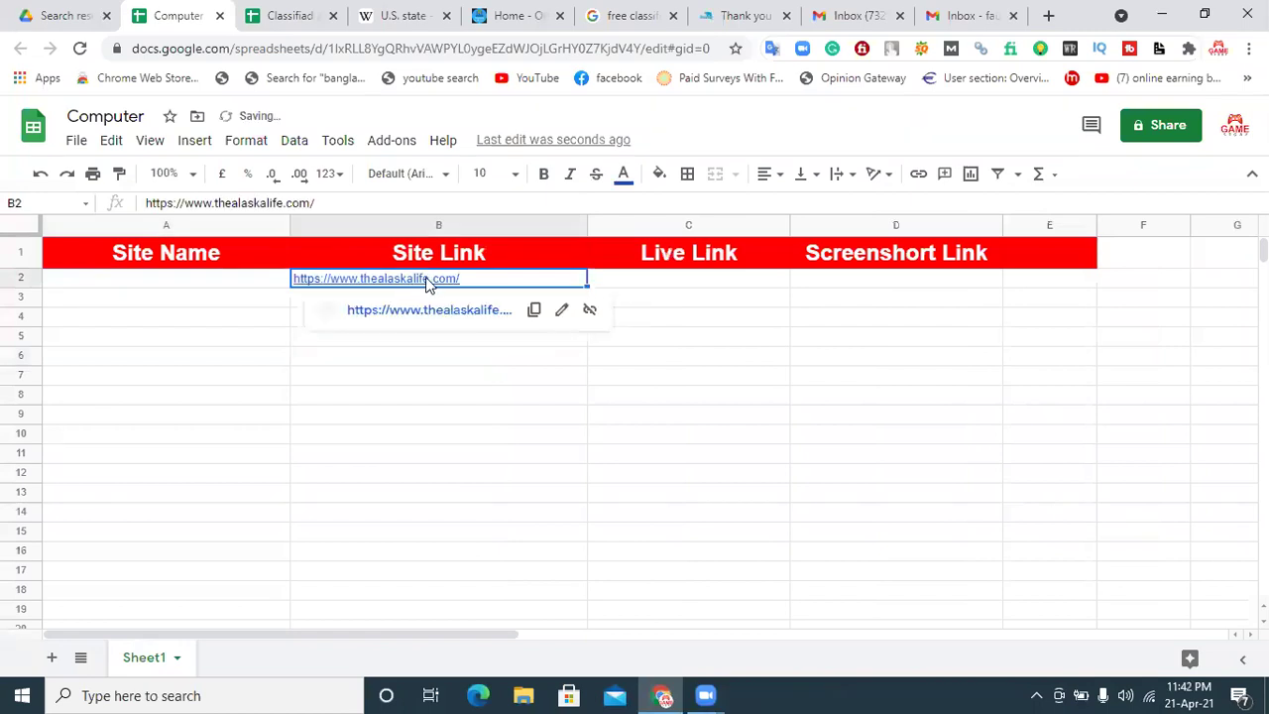
Step: Copy 'thealaskalife' from the B2 address into A2, then switch to Gmail and reload it
double_click(418, 280)
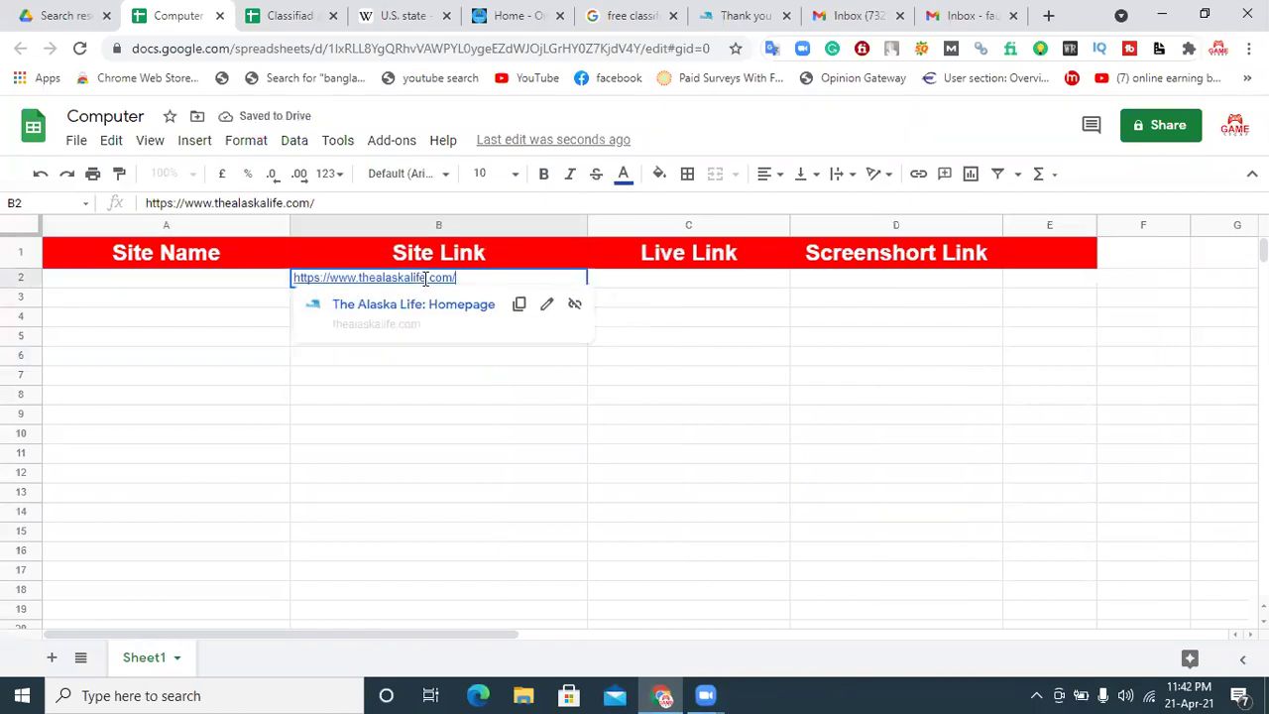
left_click_drag(426, 278, 360, 279)
key("ctrl+c")
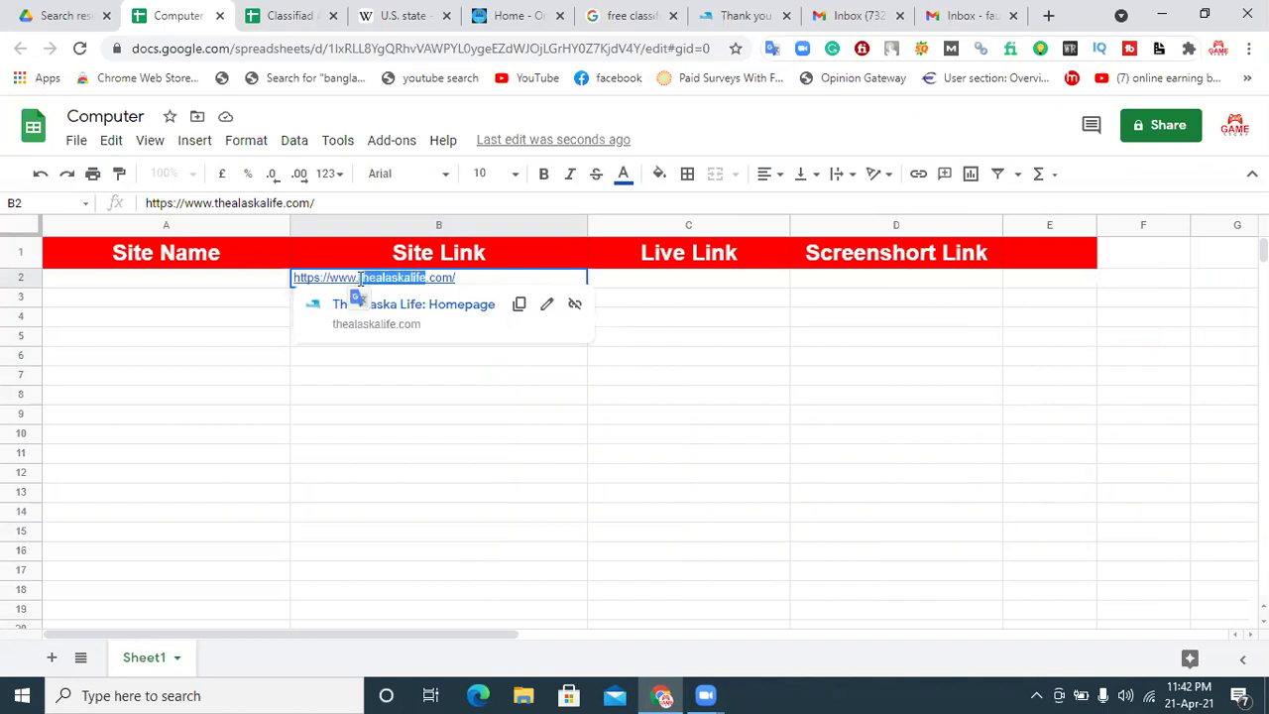
left_click(139, 287)
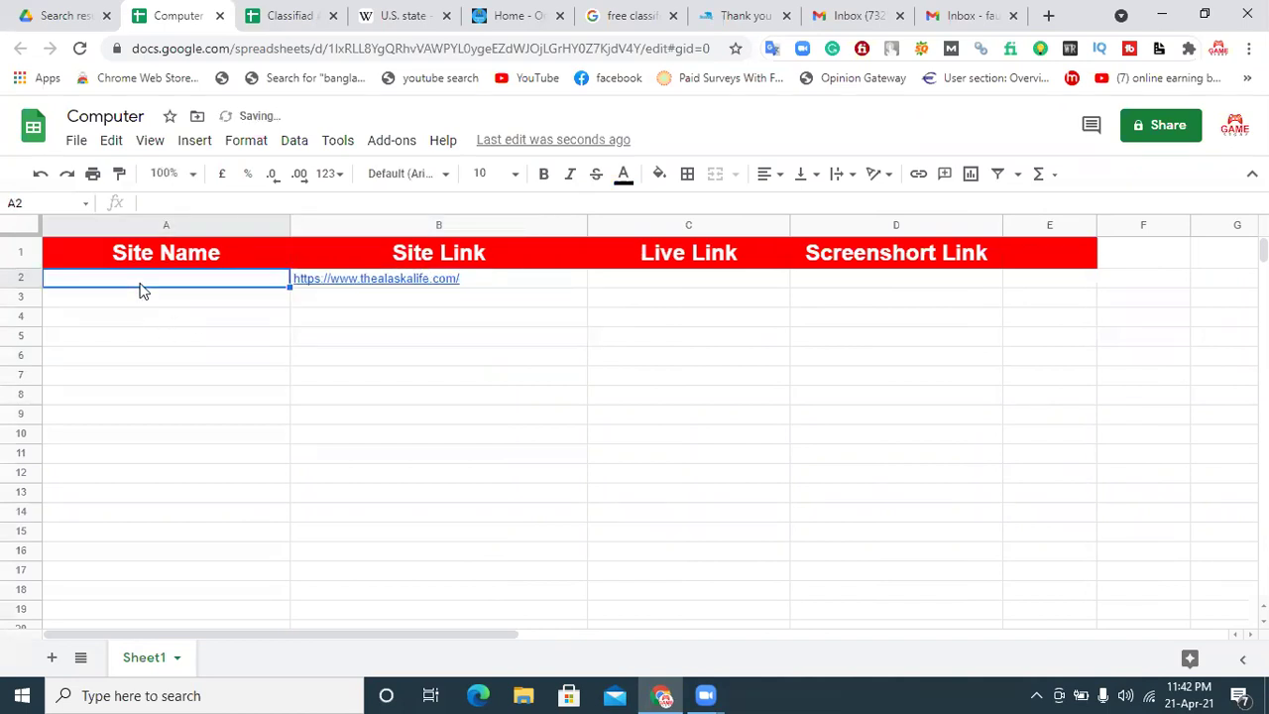
key("ctrl+v")
left_click(701, 286)
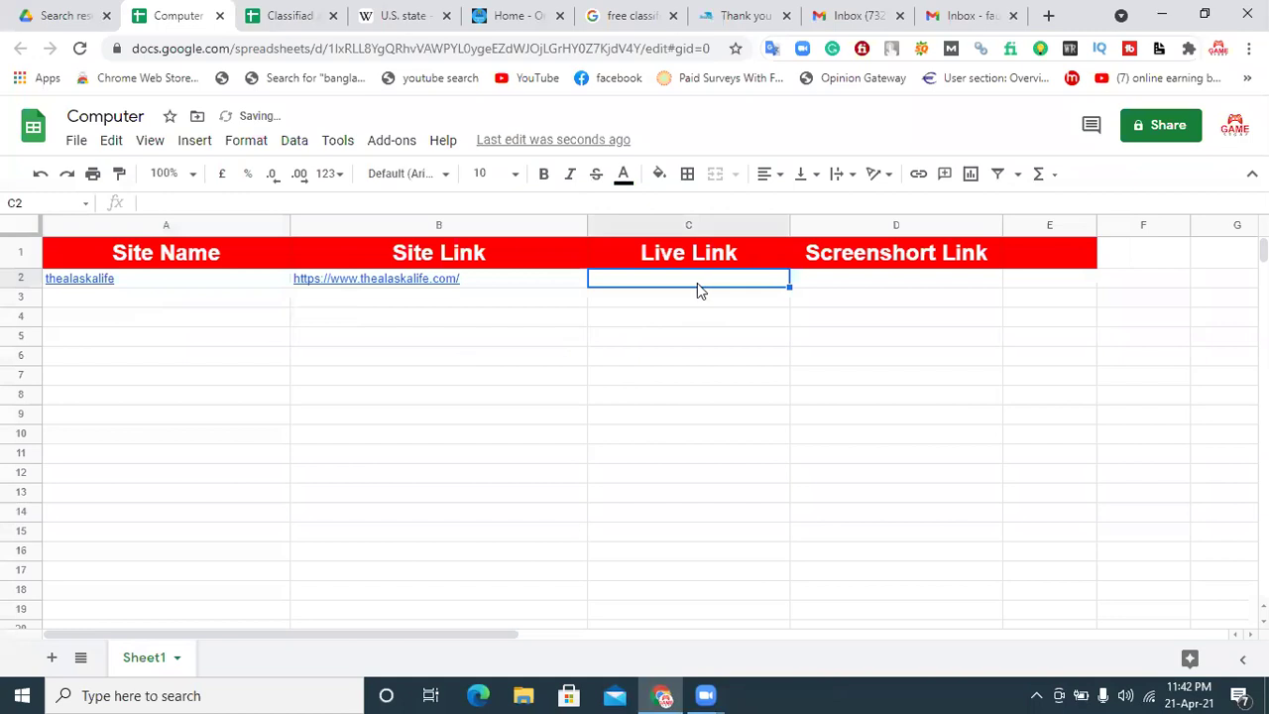
left_click(870, 286)
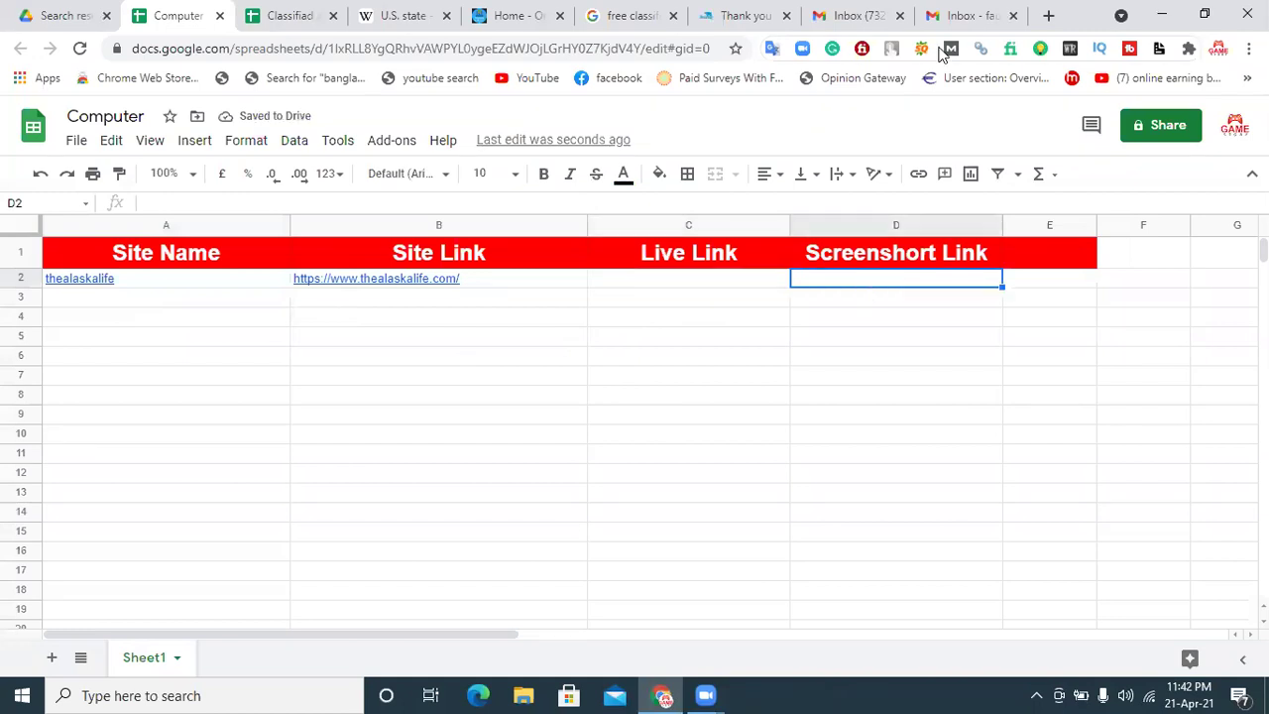
left_click(960, 16)
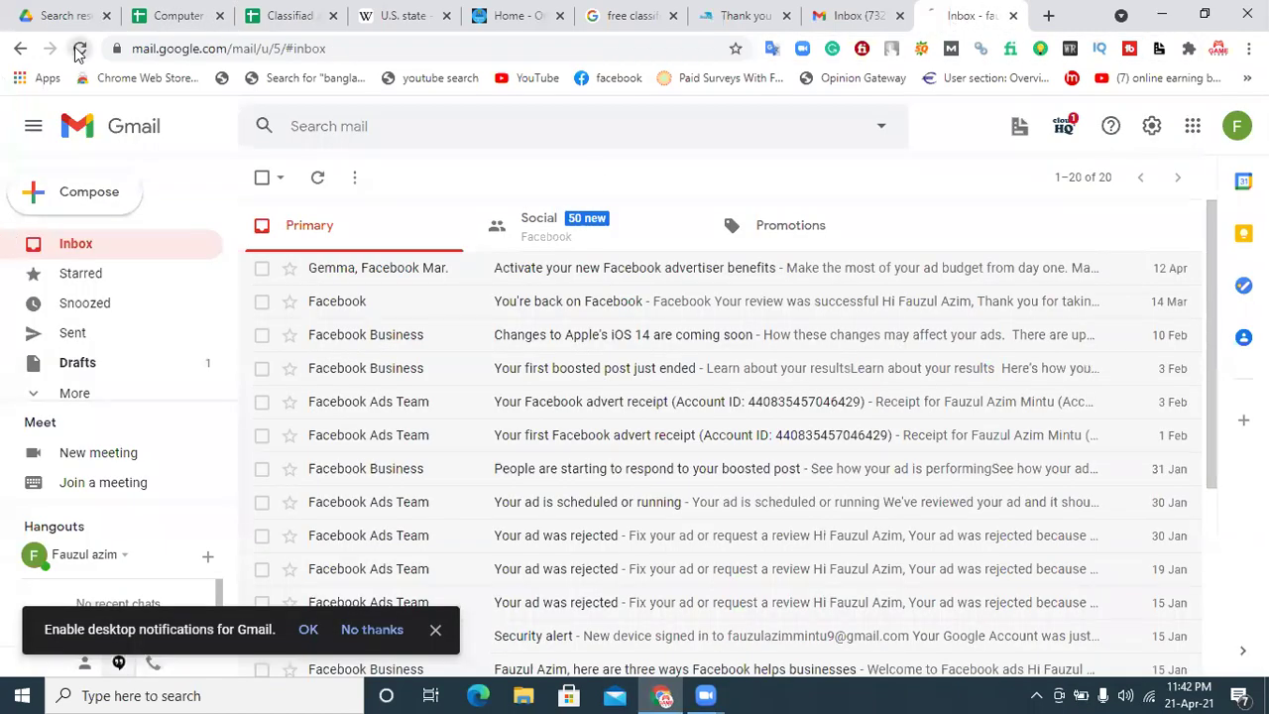
left_click(79, 48)
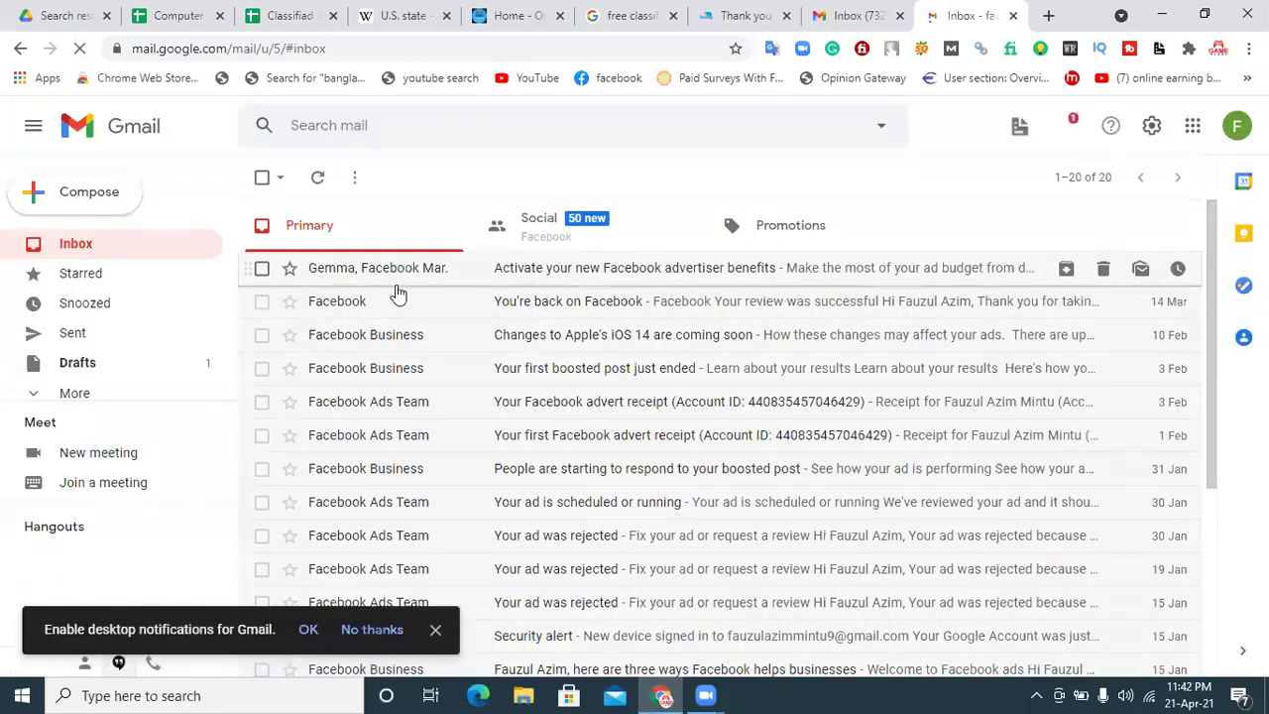
Step: Check Gmail's Spam and All Mail folders, then return to the Alaska Life thank-you page
left_click(71, 394)
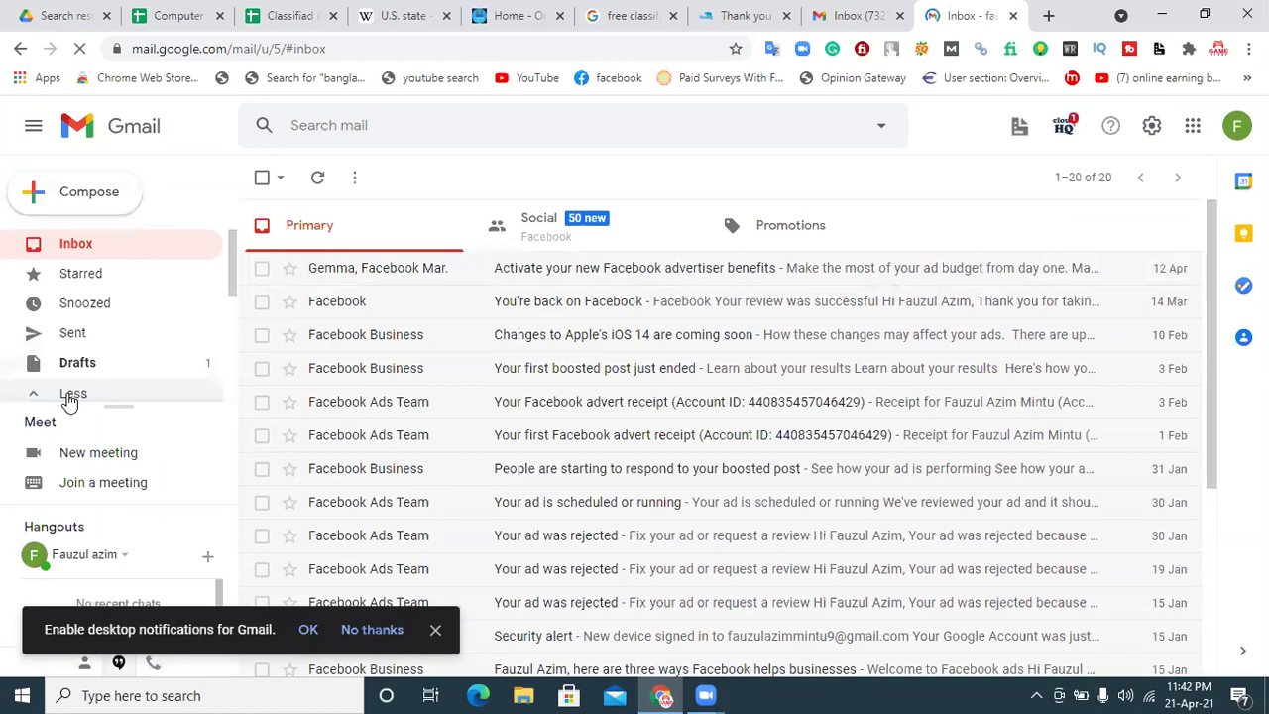
left_click_drag(227, 262, 224, 340)
left_click(132, 360)
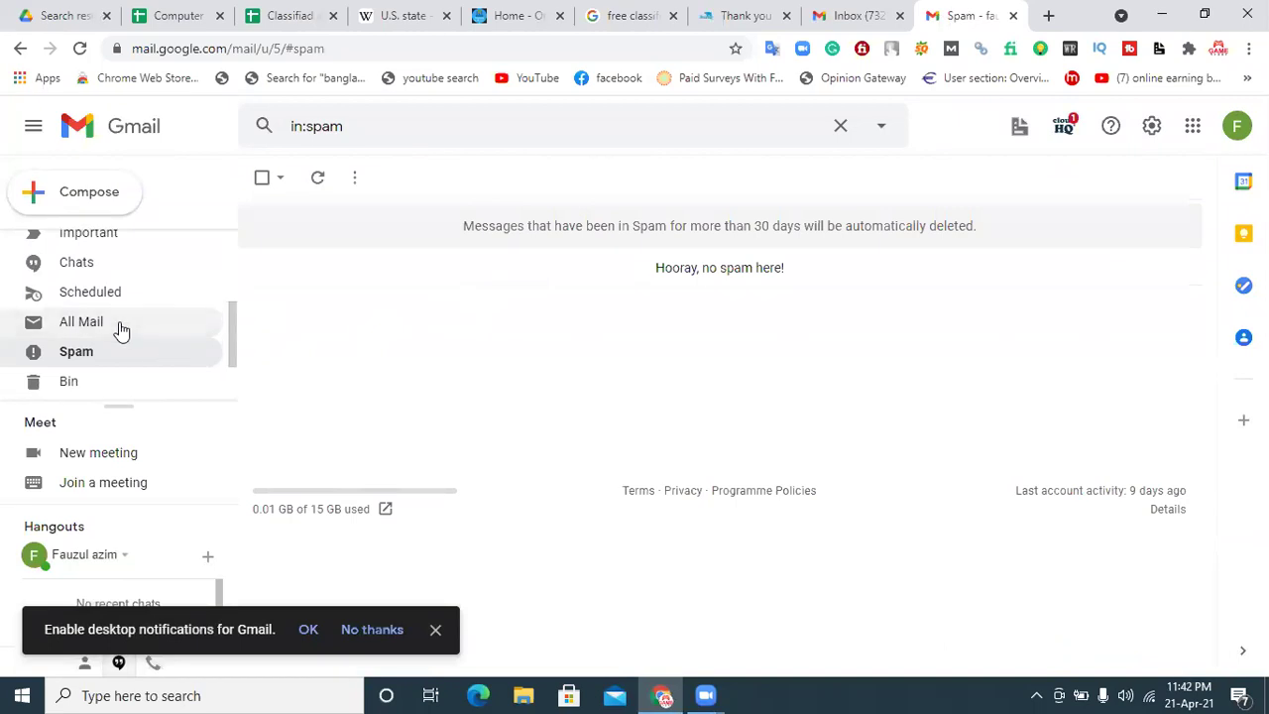
left_click(119, 330)
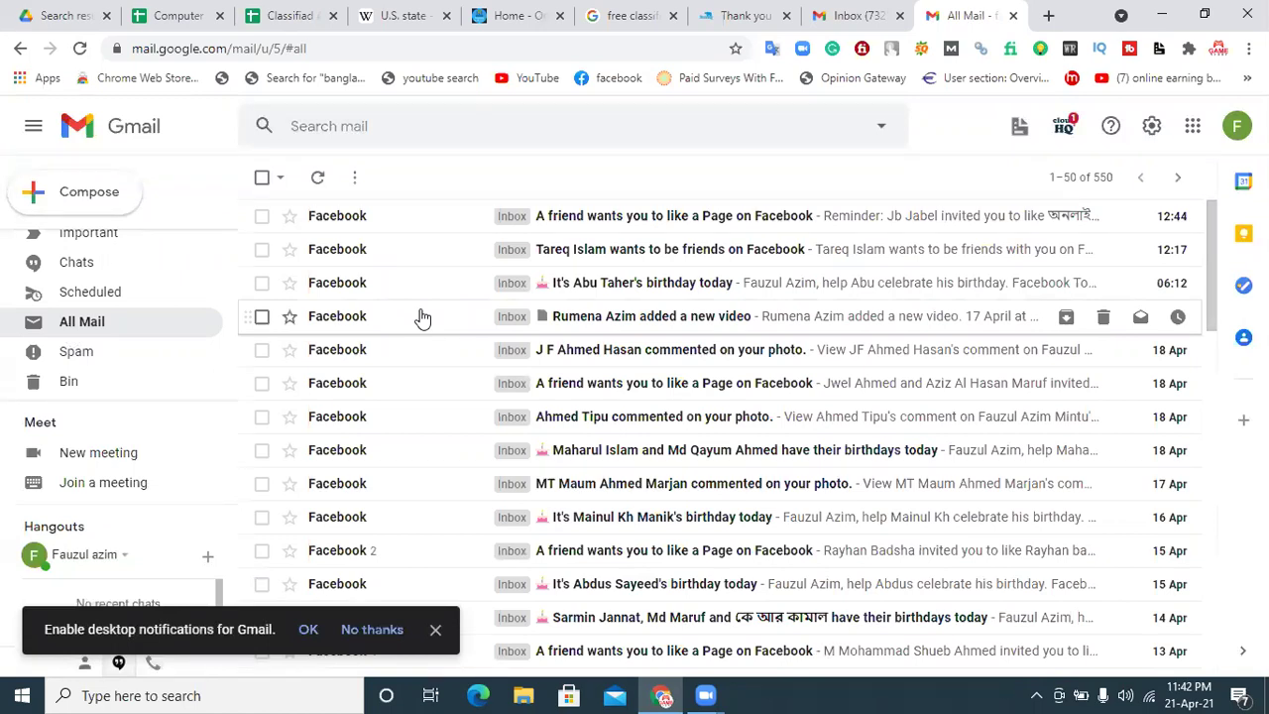
left_click(734, 12)
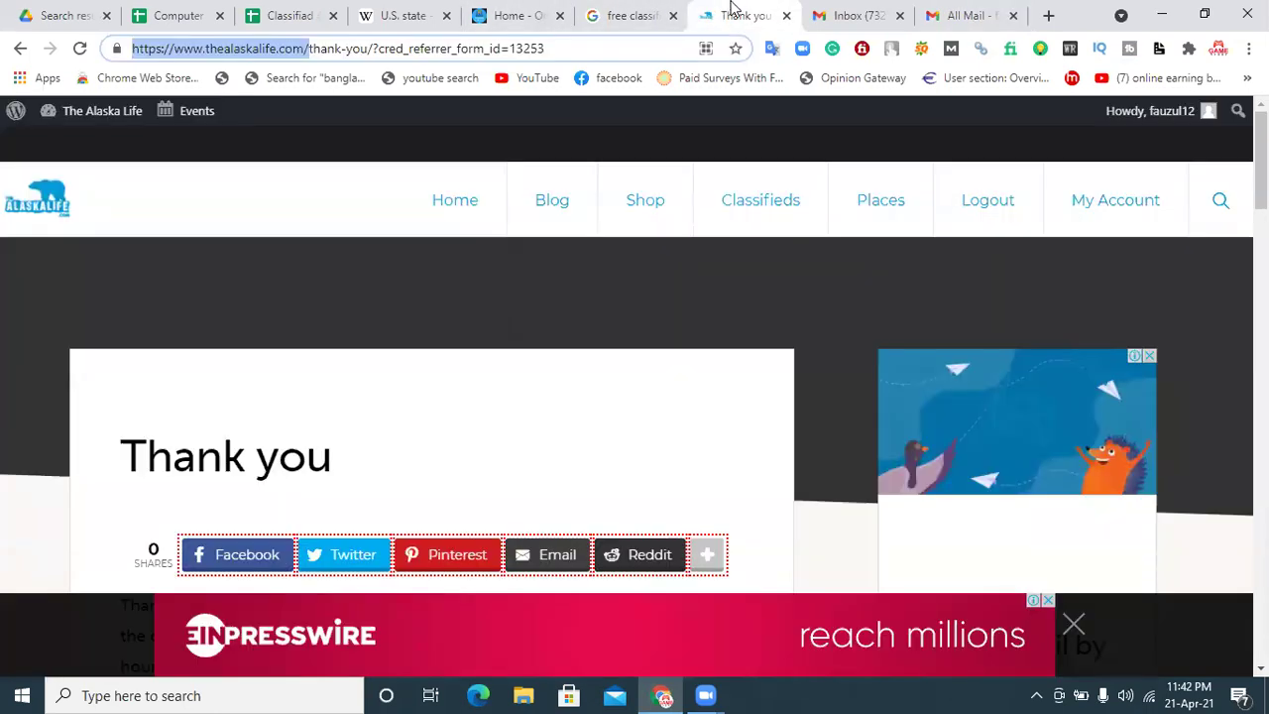
Step: Close the Alaska Life page and open the Gustavus Alaska Free Classifieds result in a new tab
left_click(786, 15)
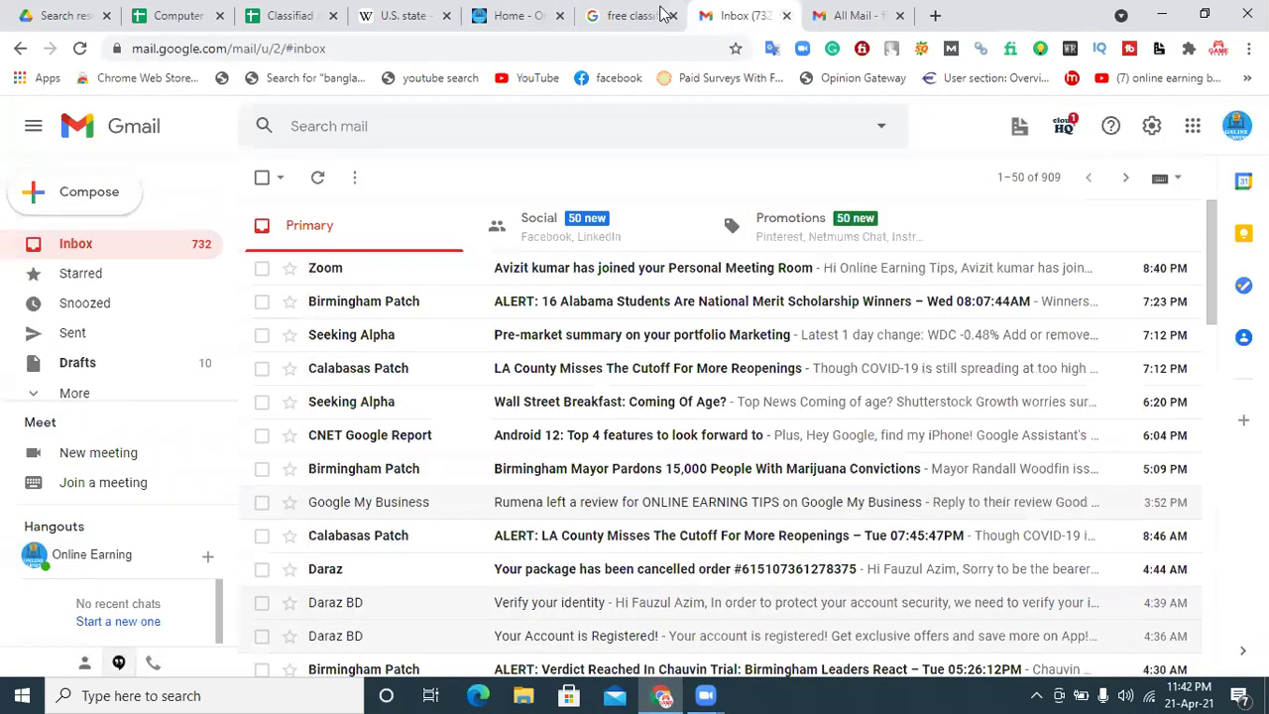
left_click(663, 13)
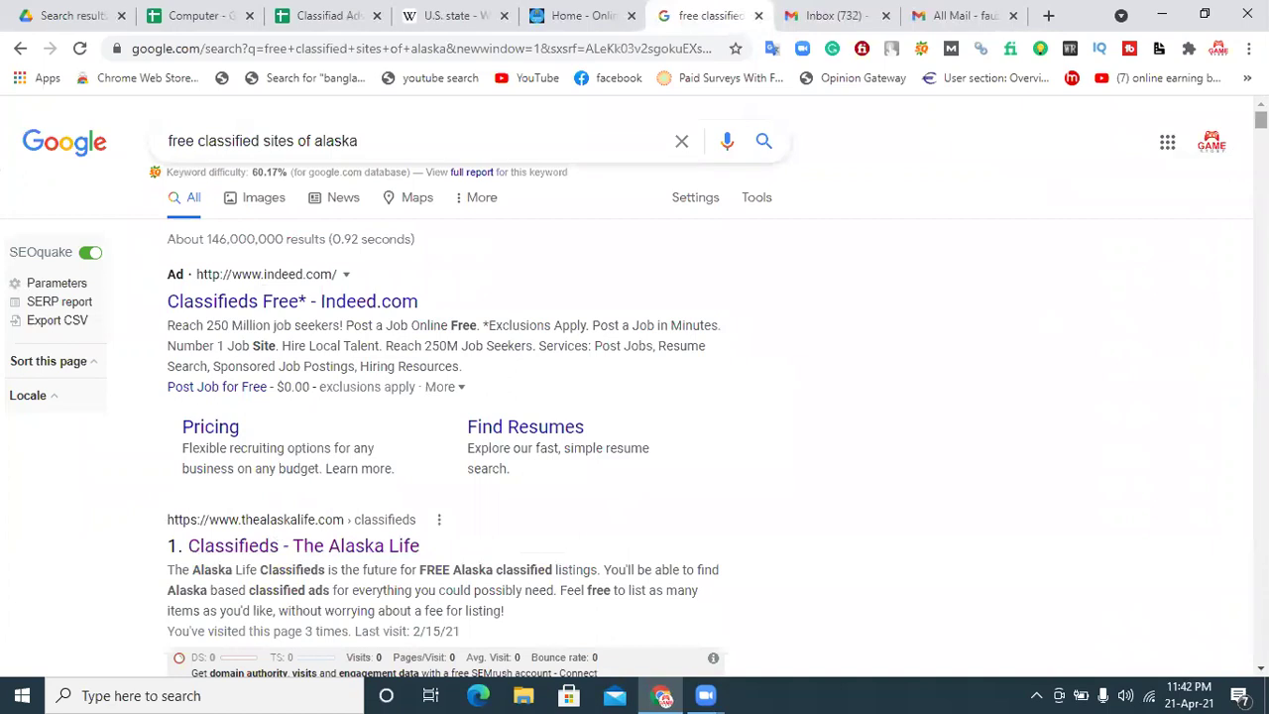
scroll(1034, 269, "down", 3)
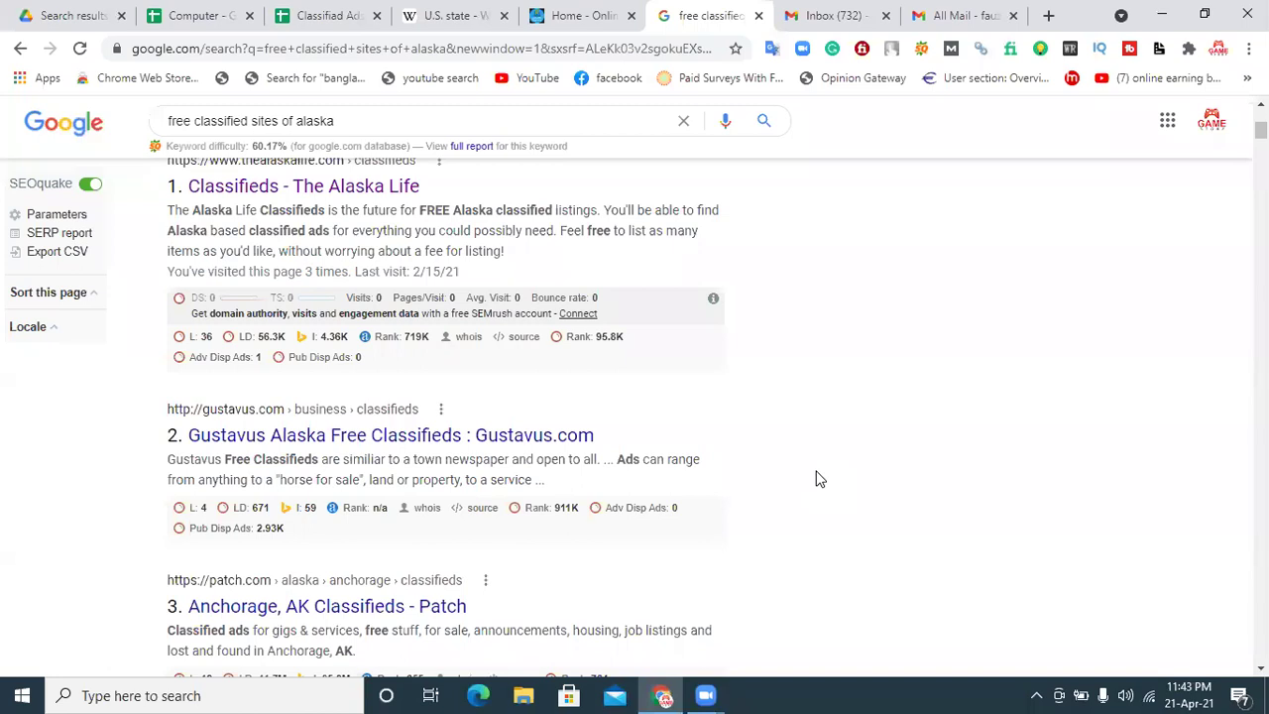
right_click(347, 443)
left_click(367, 458)
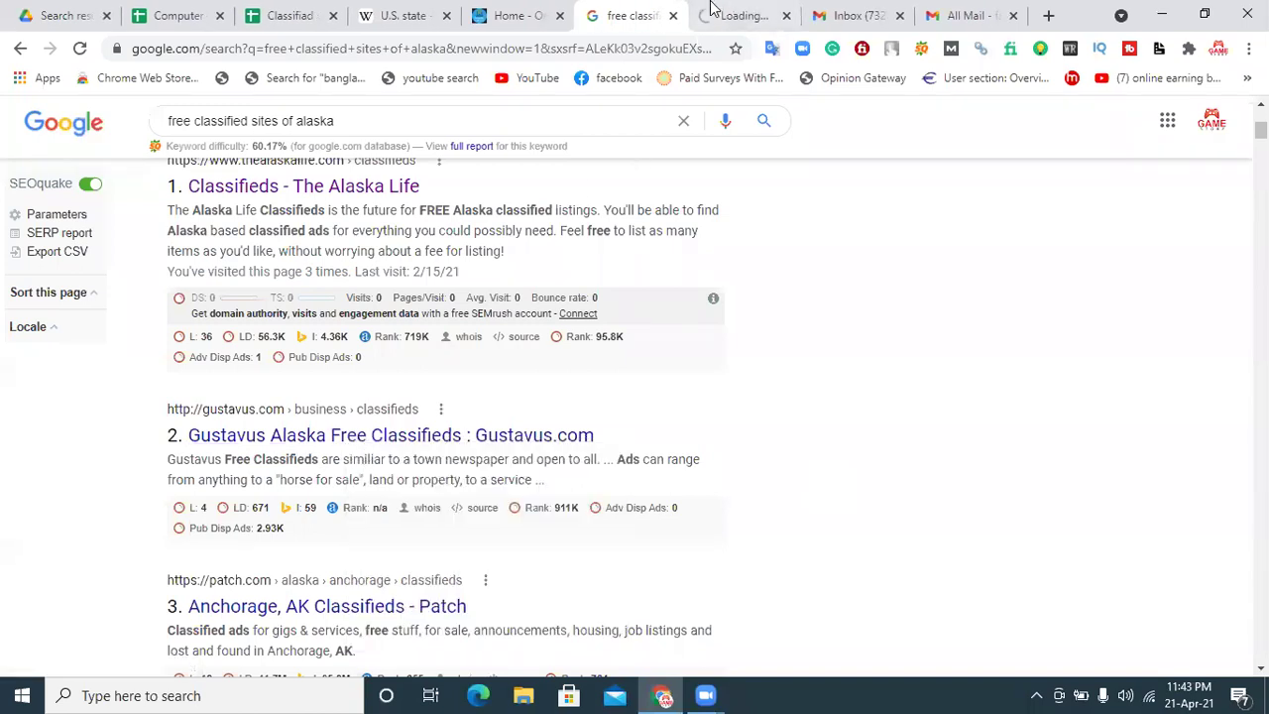
left_click(706, 12)
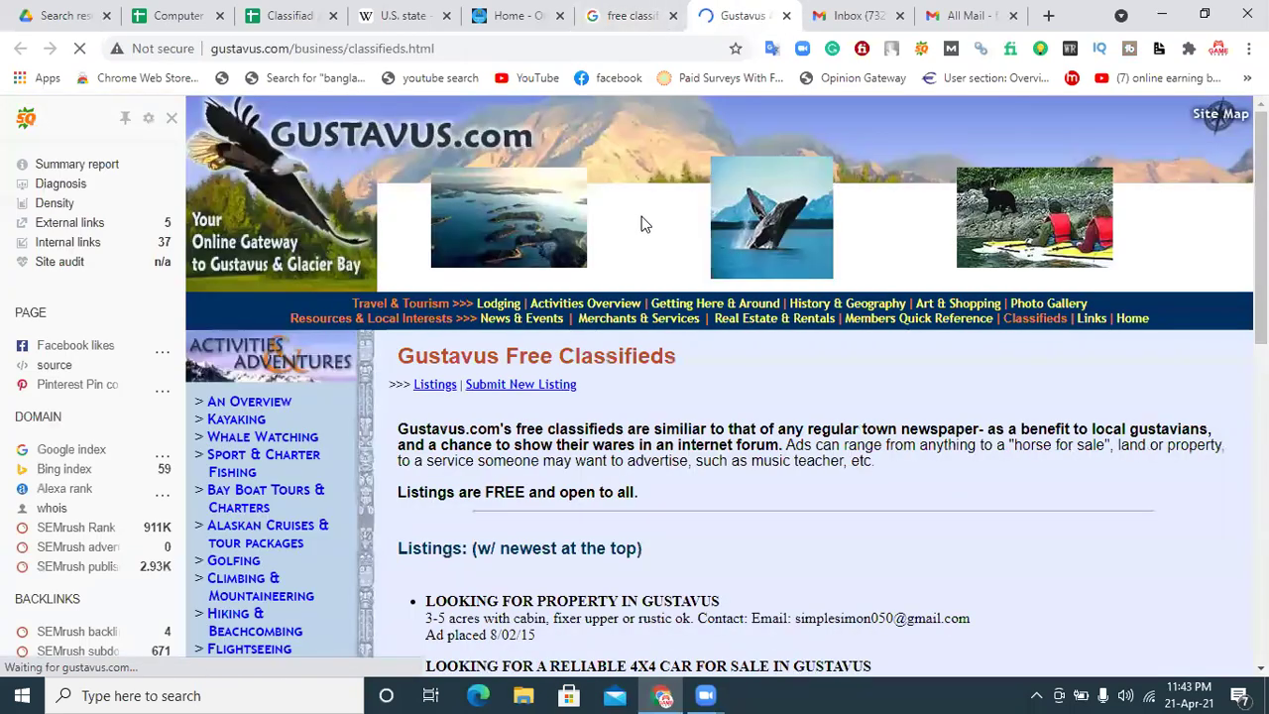
Step: Turn off the SEO sidebar for Gustavus.com and scroll through its classifieds page
left_click(172, 118)
left_click(238, 156)
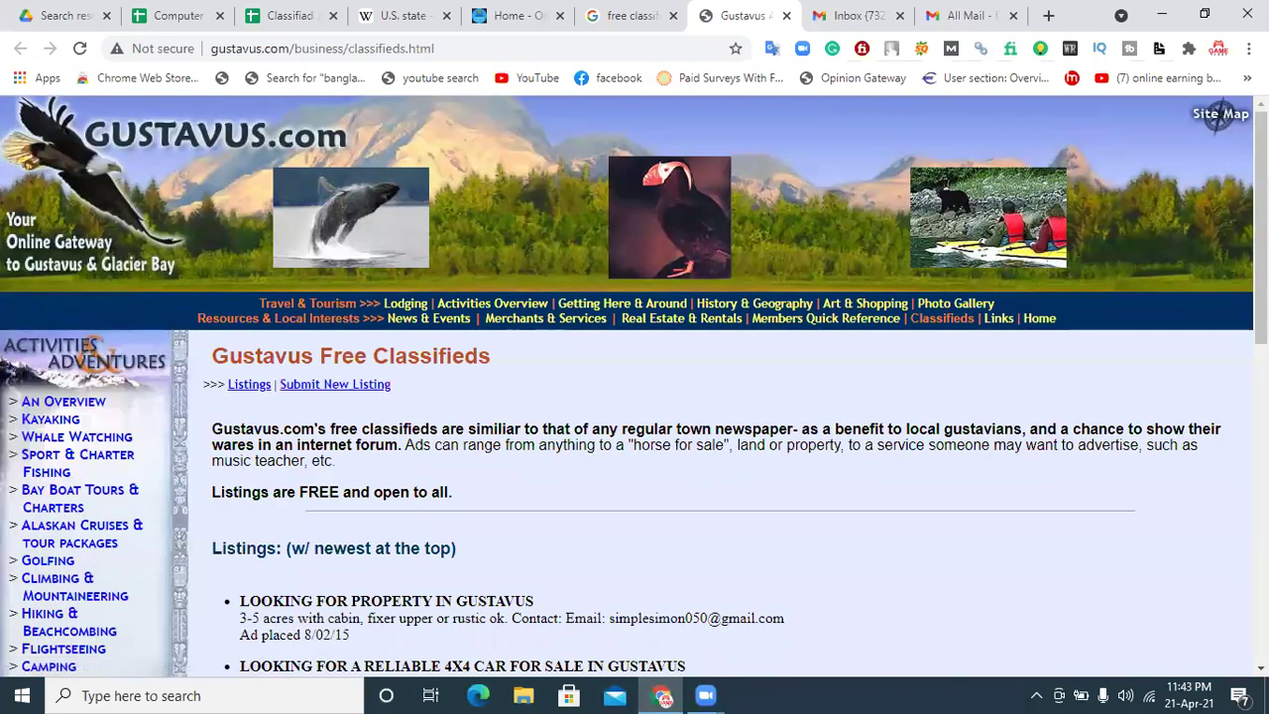
scroll(634, 387, "down", 6)
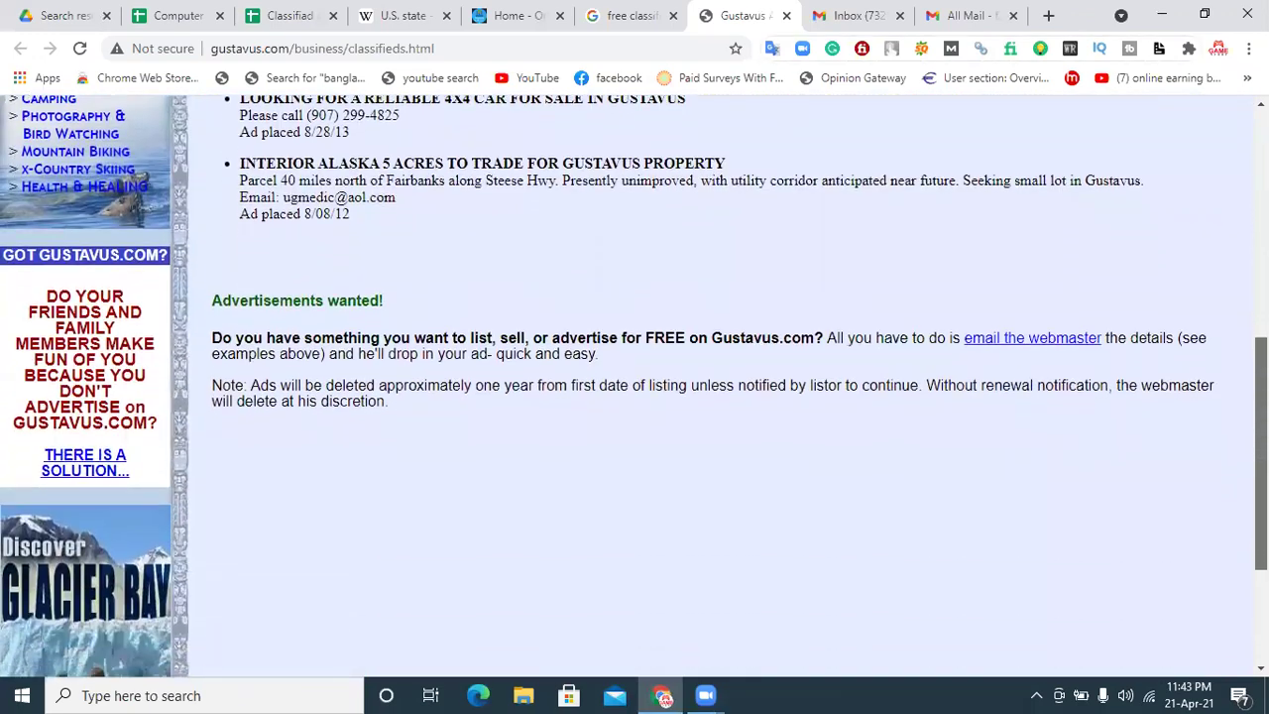
scroll(635, 387, "down", 2)
scroll(635, 387, "up", 5)
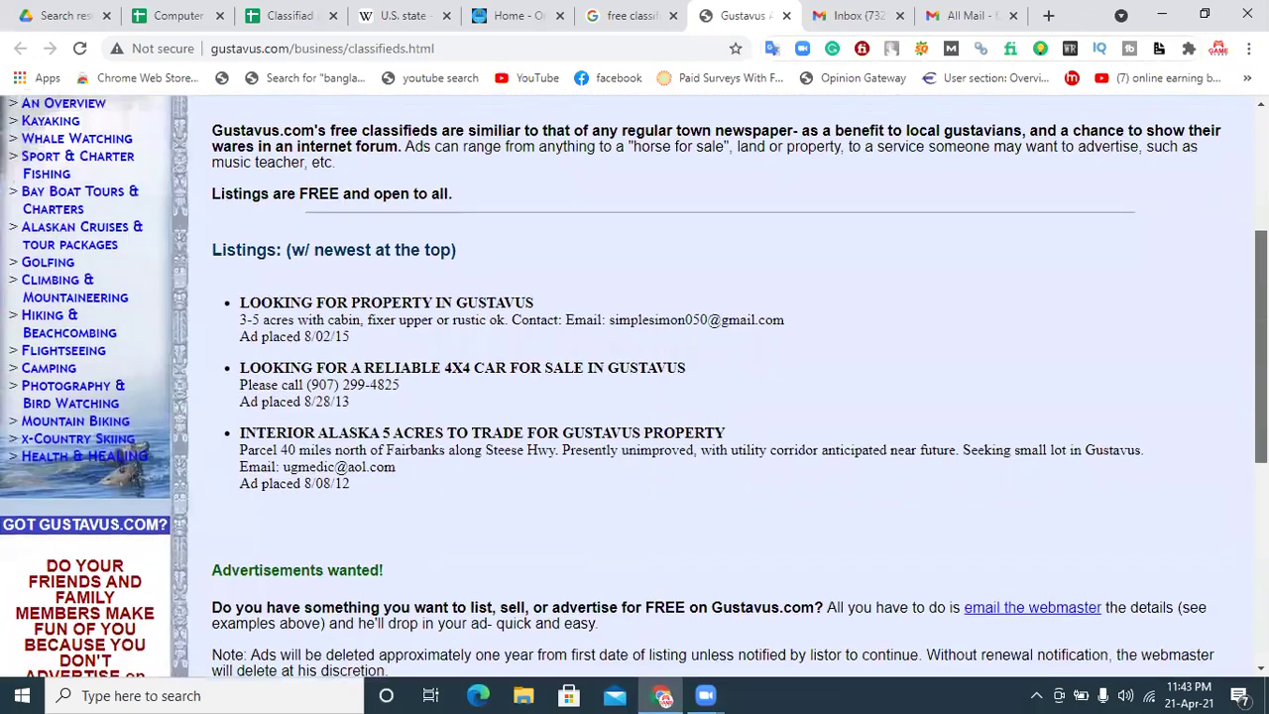
scroll(583, 454, "up", 2)
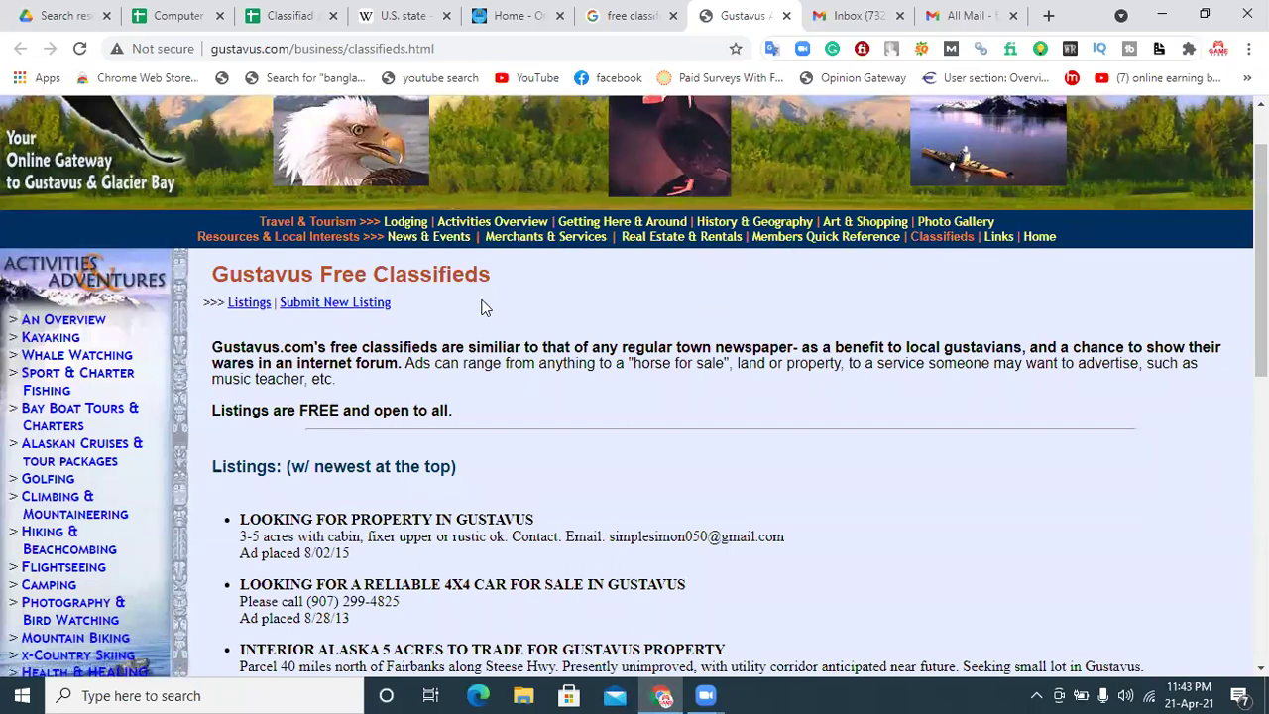
Step: Read the Submit New Listing instructions, then close the Gustavus page
left_click(357, 303)
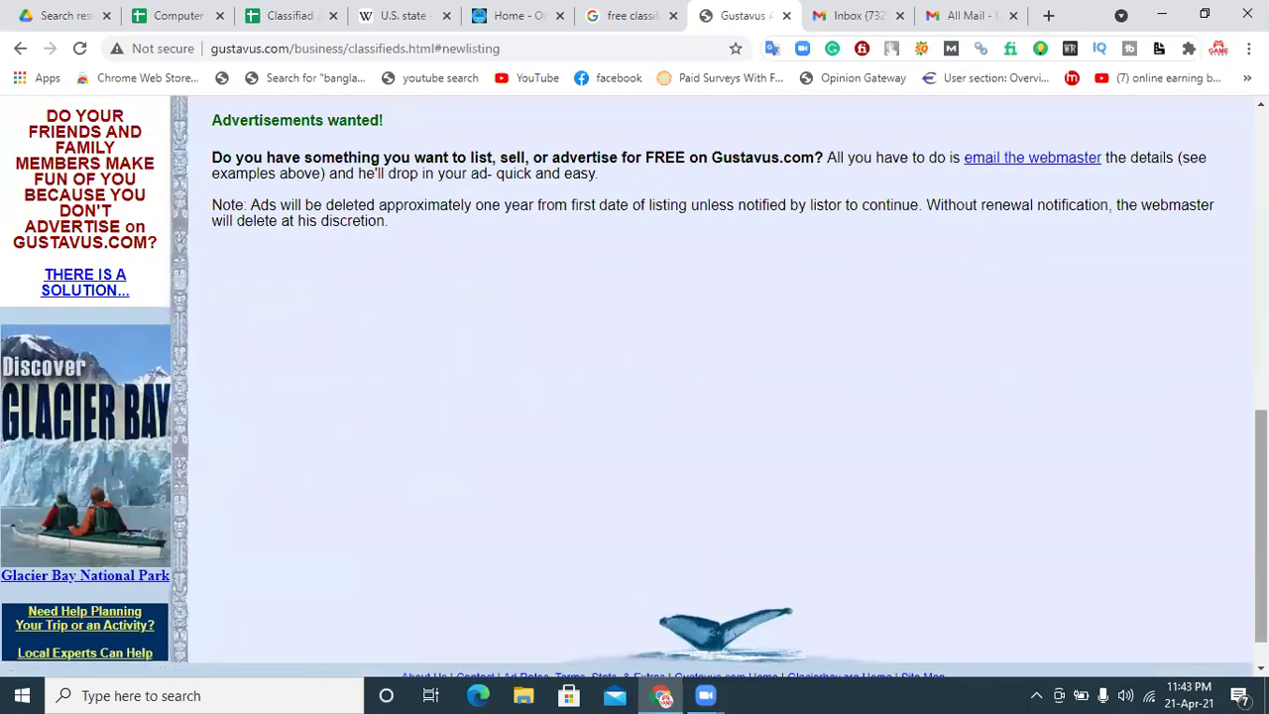
scroll(1260, 457, "up", 4)
scroll(634, 387, "up", 3)
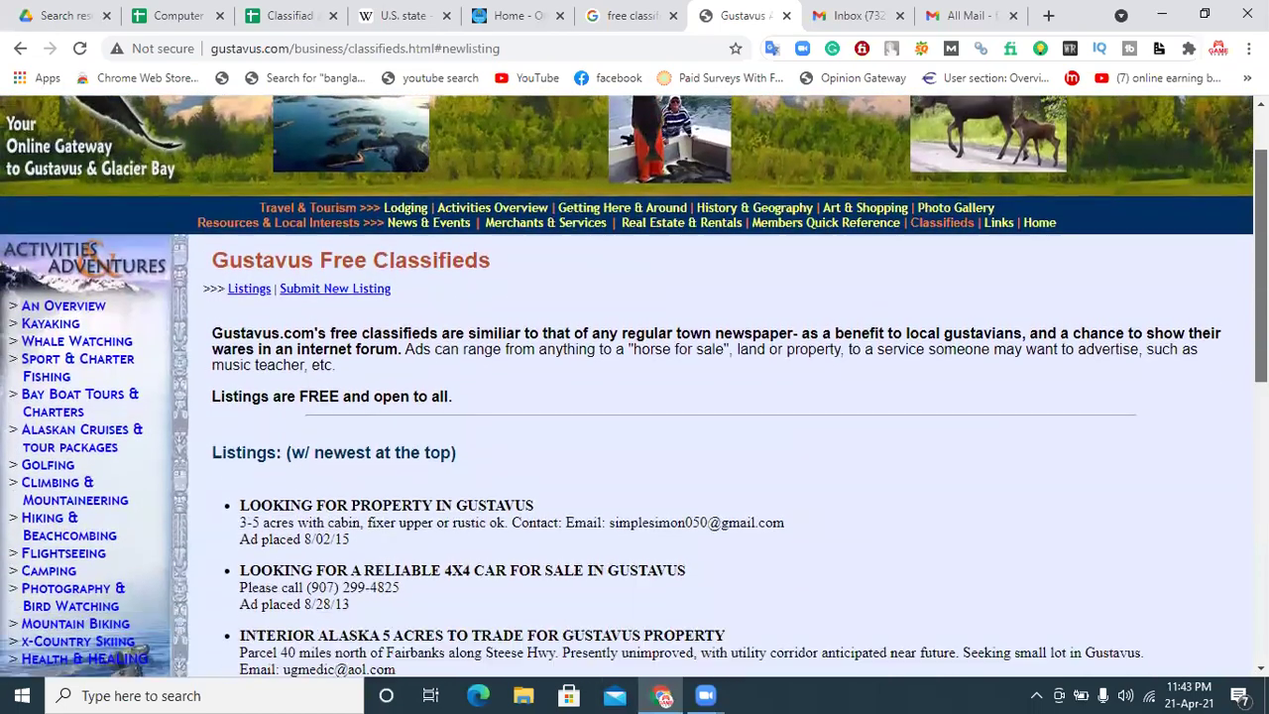
scroll(634, 386, "down", 8)
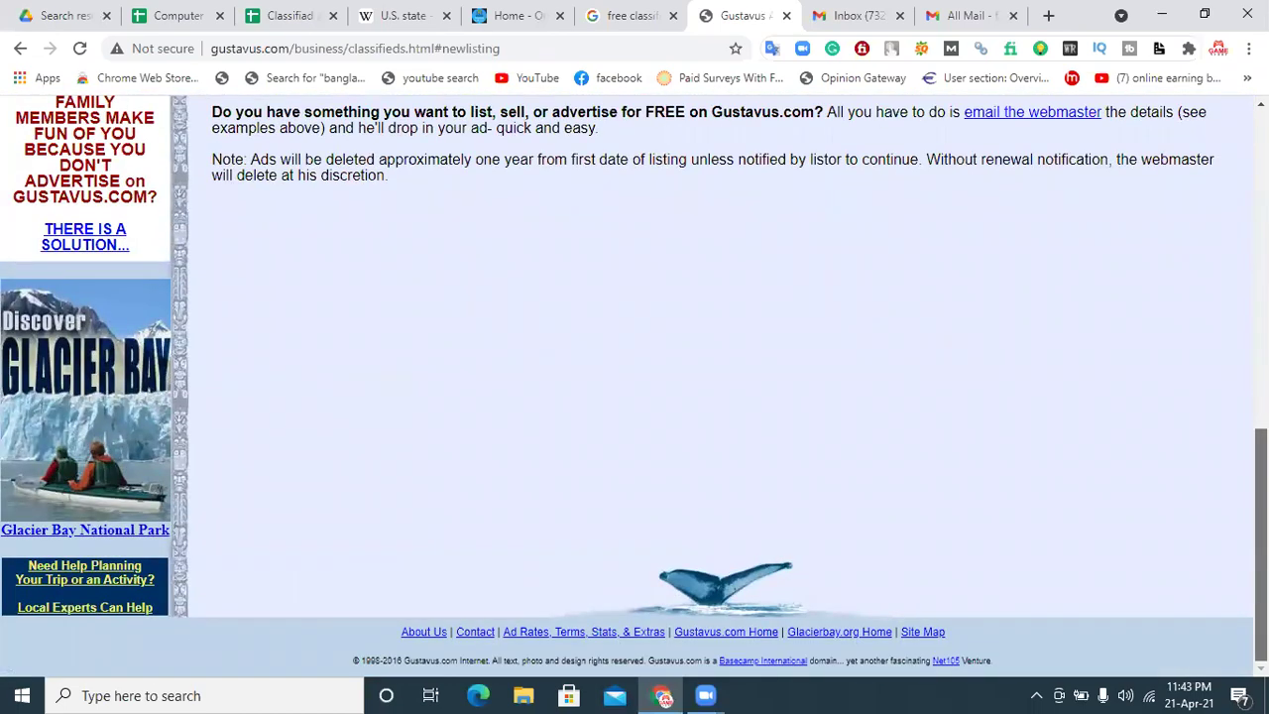
scroll(346, 306, "up", 10)
left_click(344, 294)
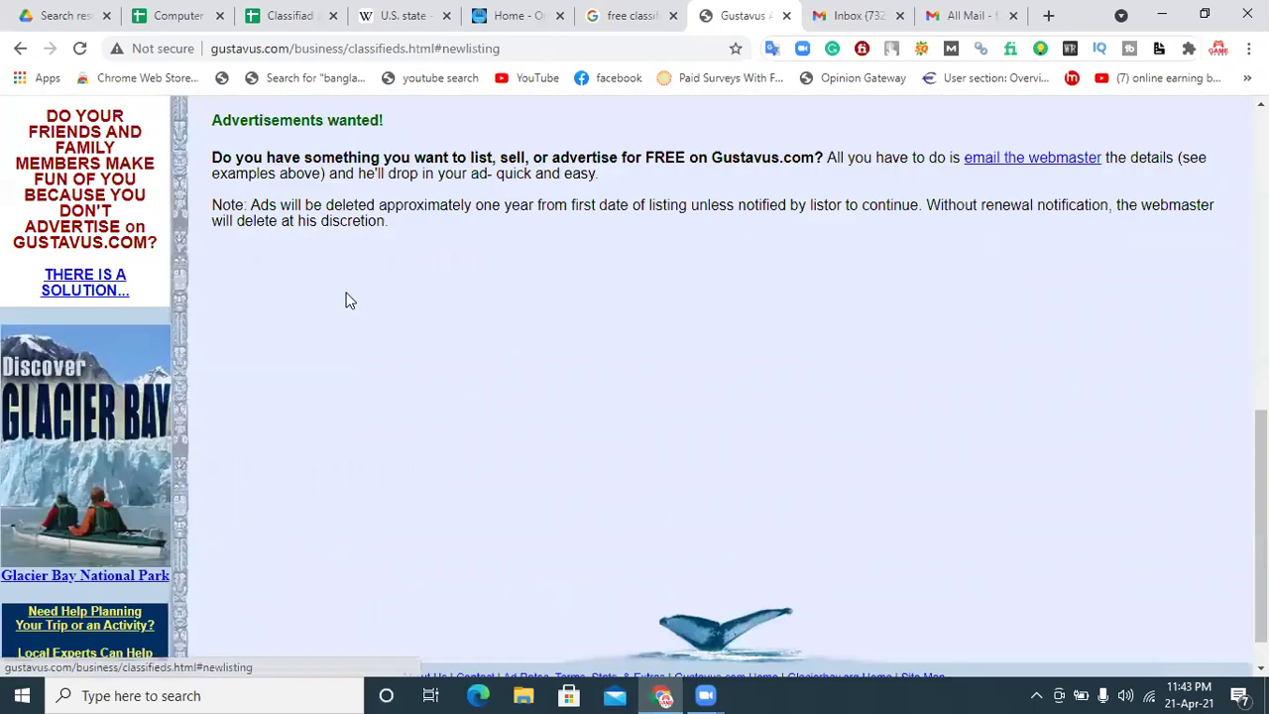
scroll(695, 496, "down", 1)
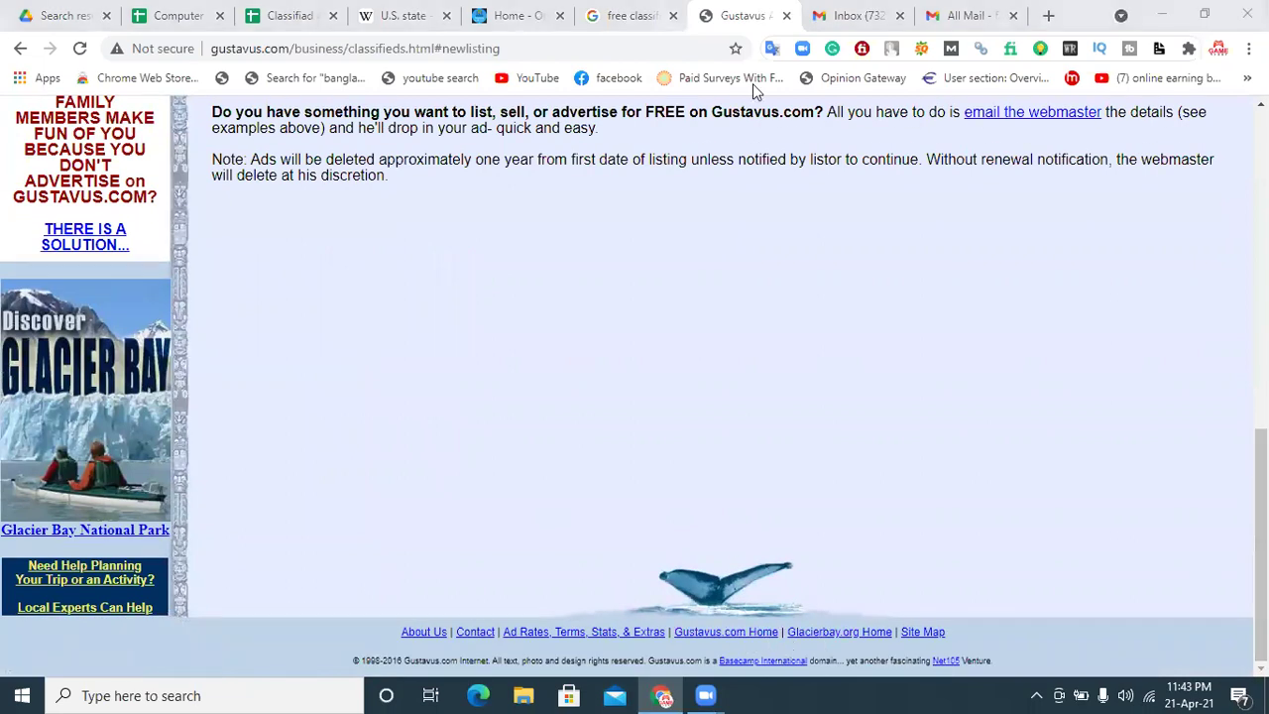
left_click(786, 15)
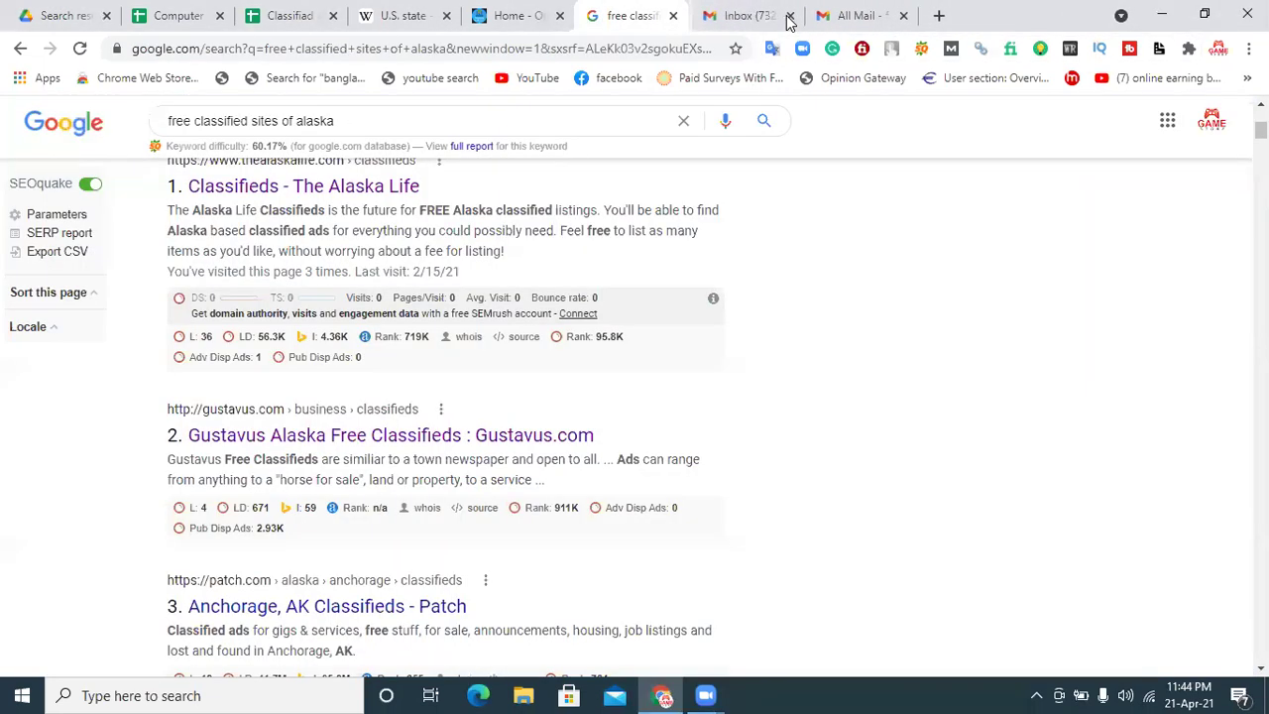
Step: Open the Anchorage Patch classifieds in a new tab and bring up its sign-up form
right_click(392, 604)
left_click(488, 408)
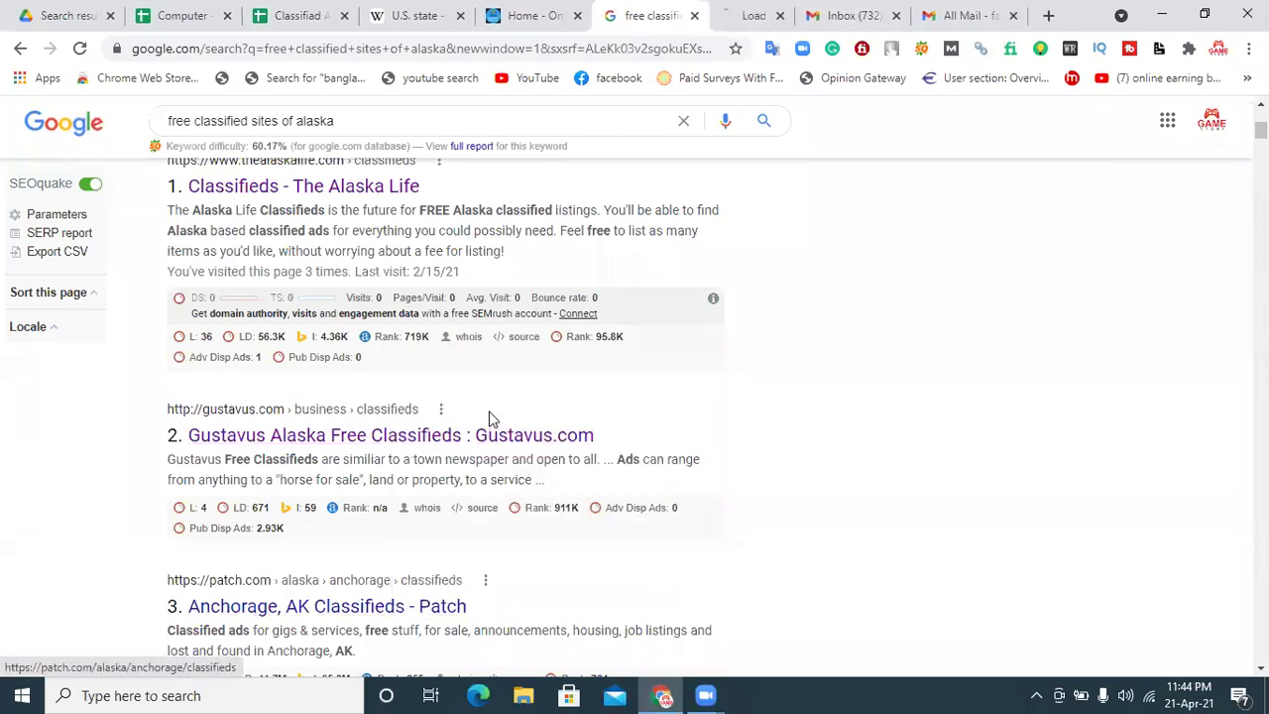
left_click(721, 10)
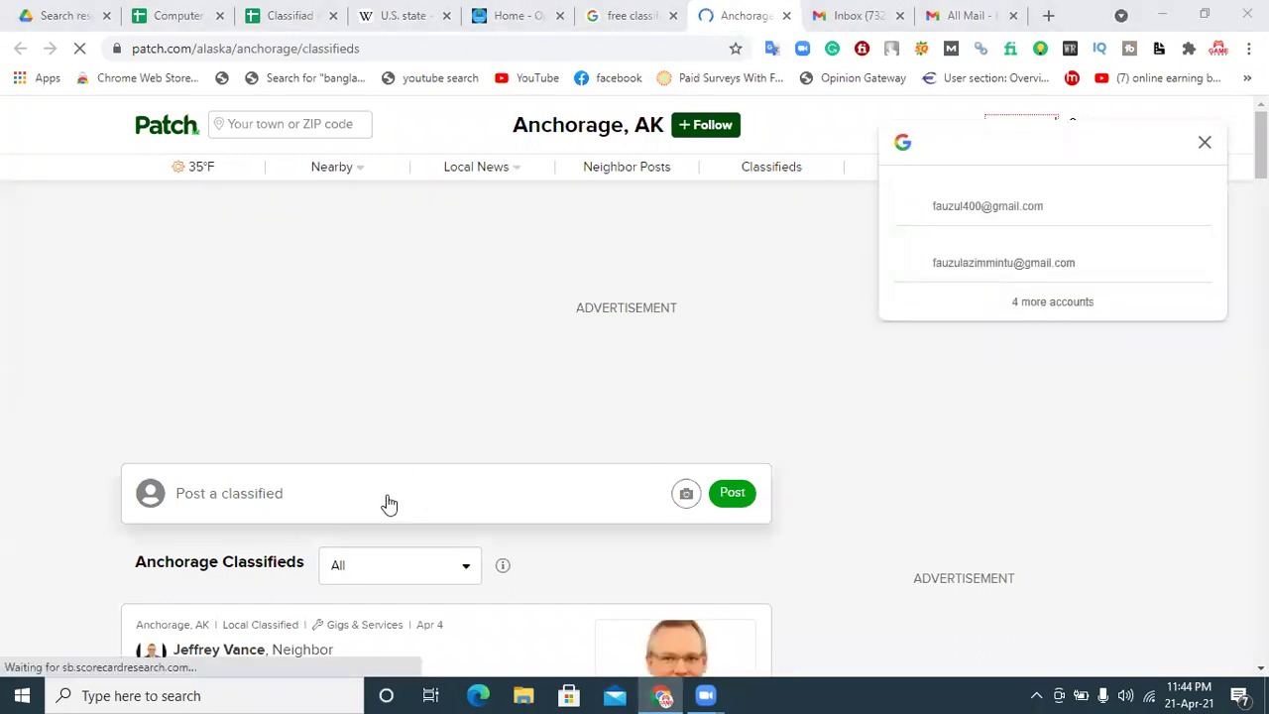
left_click(1206, 142)
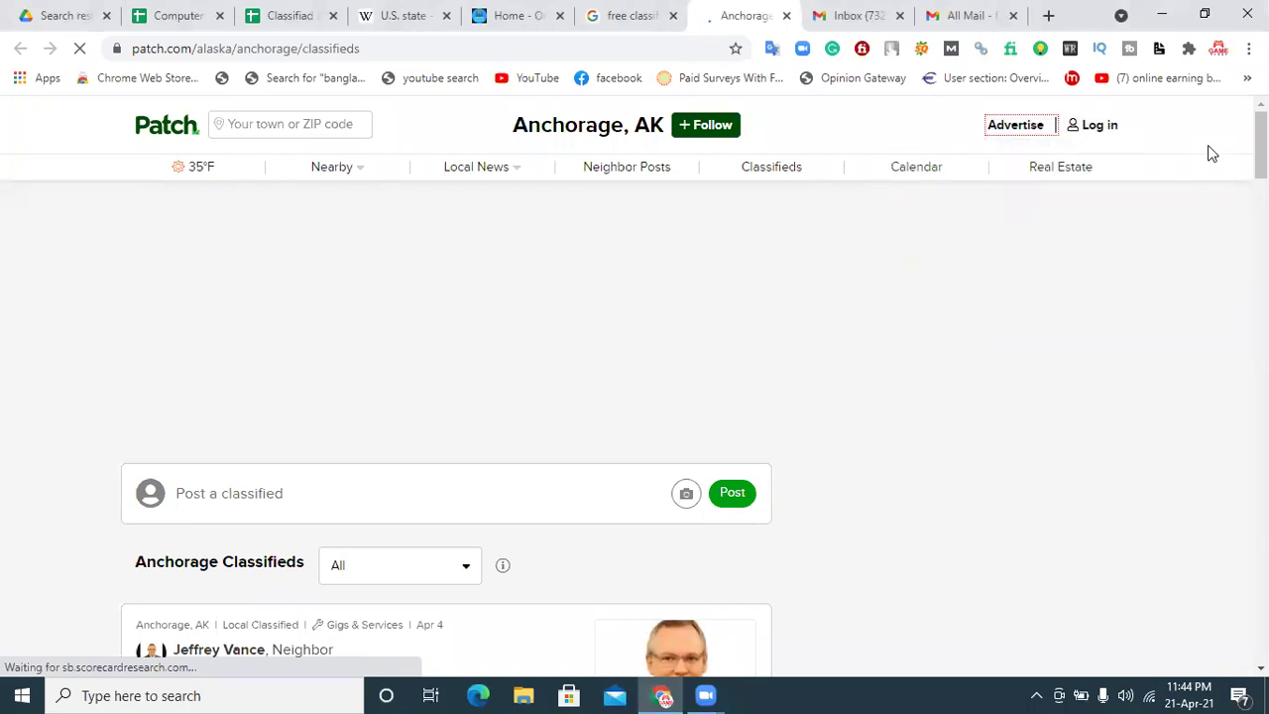
left_click(1094, 131)
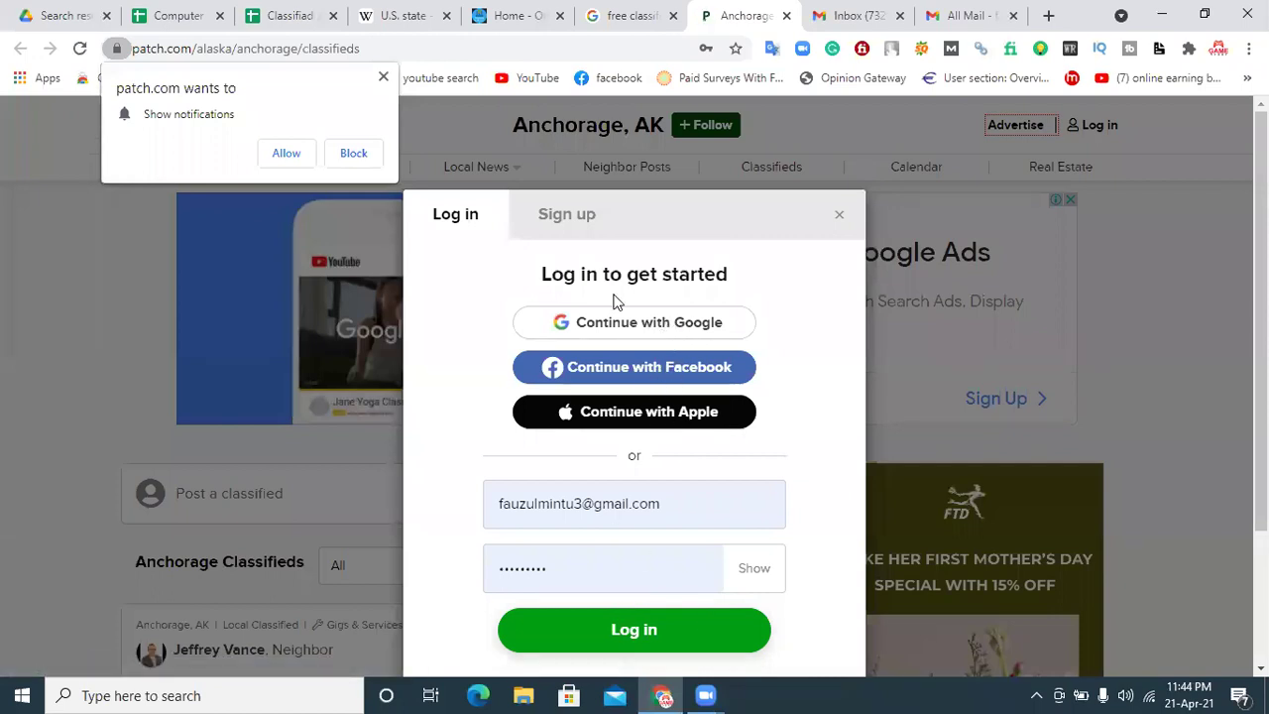
left_click(539, 217)
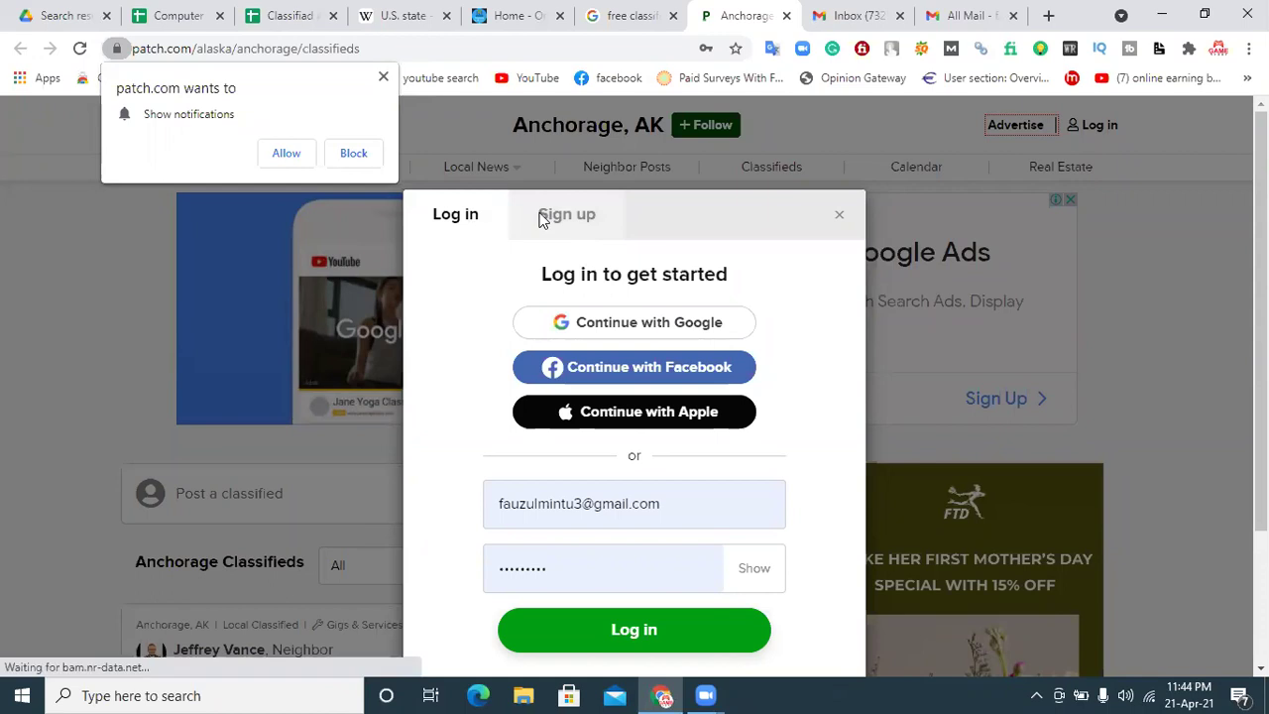
left_click(286, 154)
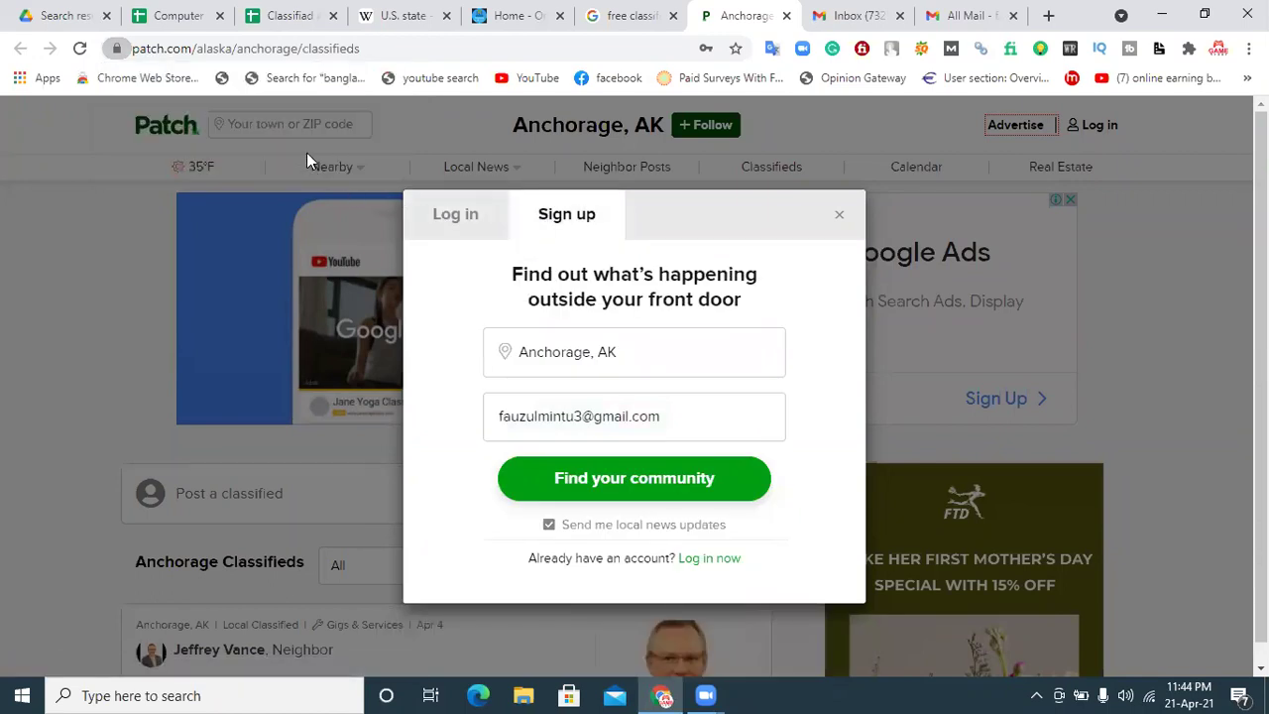
Step: Try the saved login, then submit the Anchorage, AK location and e-mail to sign up
left_click(650, 357)
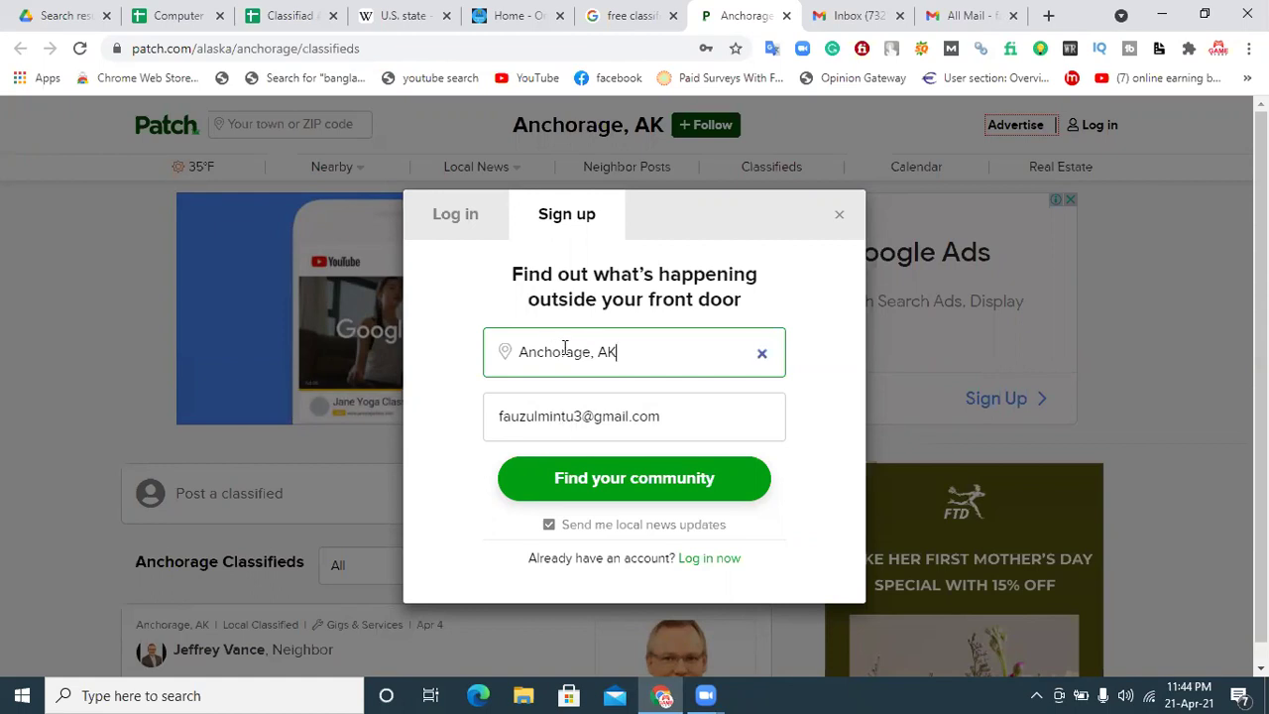
left_click(441, 214)
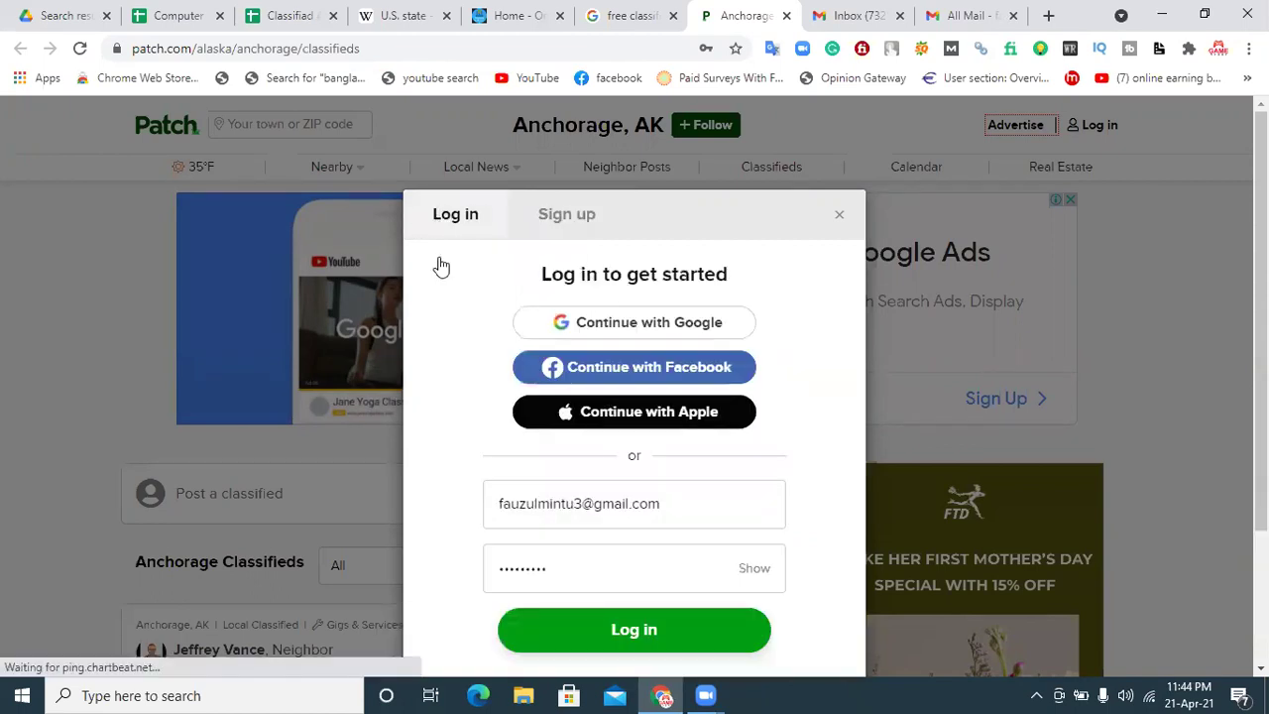
left_click(674, 645)
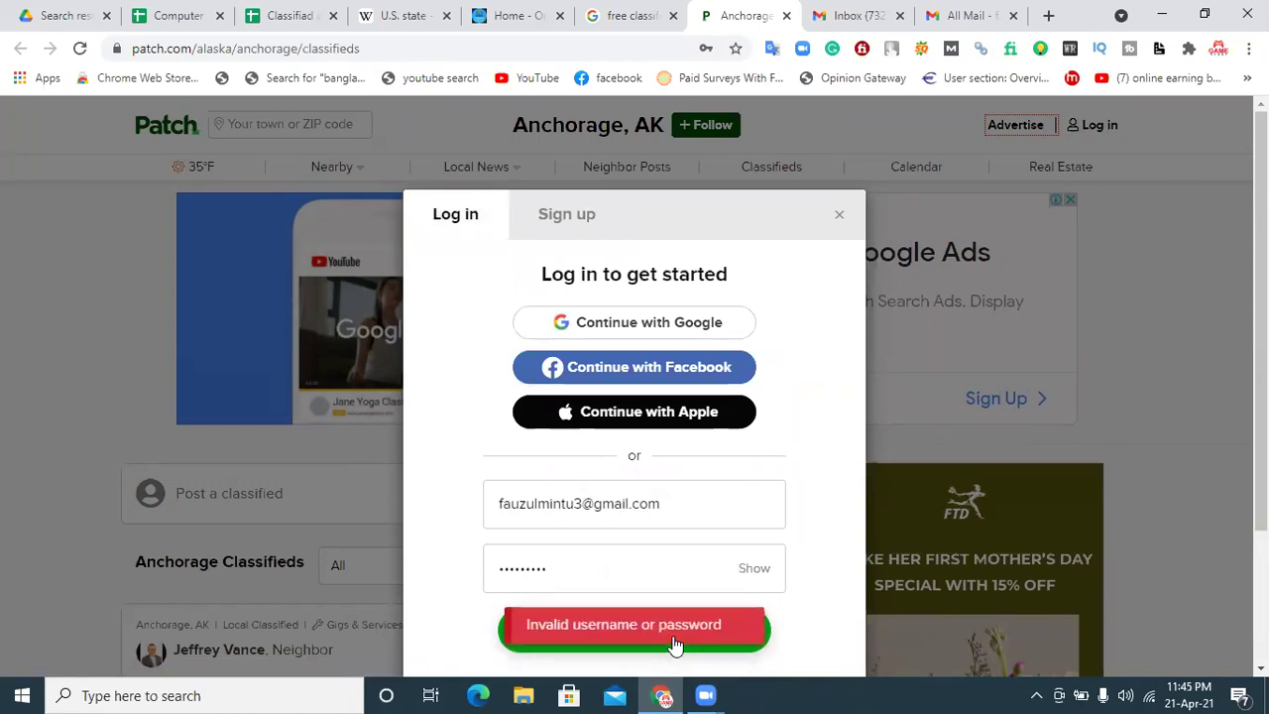
left_click(568, 230)
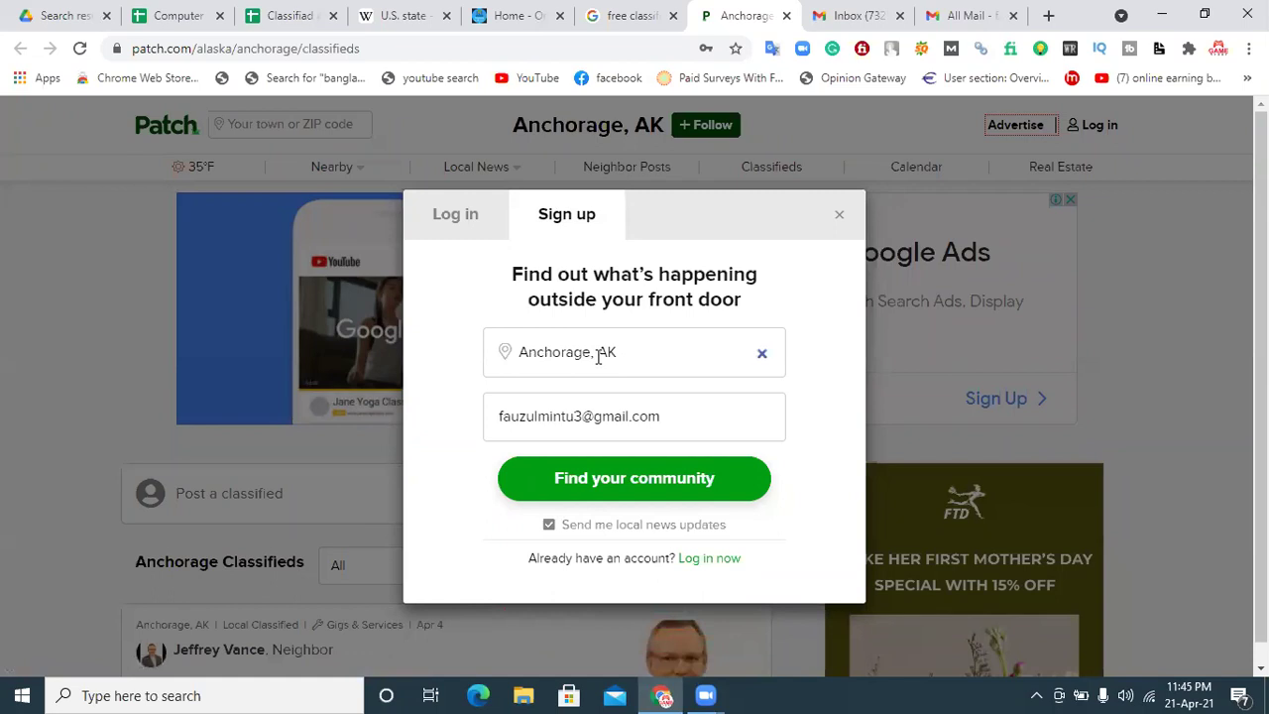
left_click(608, 481)
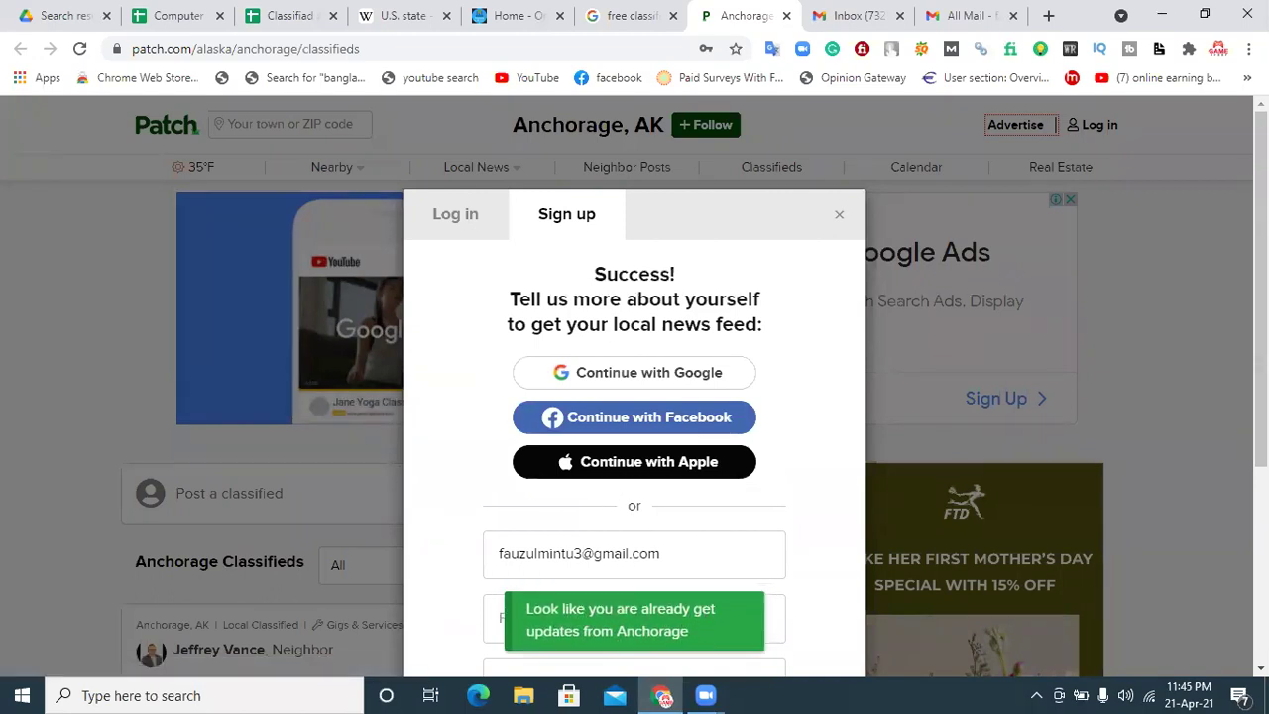
Step: Autofill the full name, check the password field, and submit the new profile
scroll(555, 480, "down", 2)
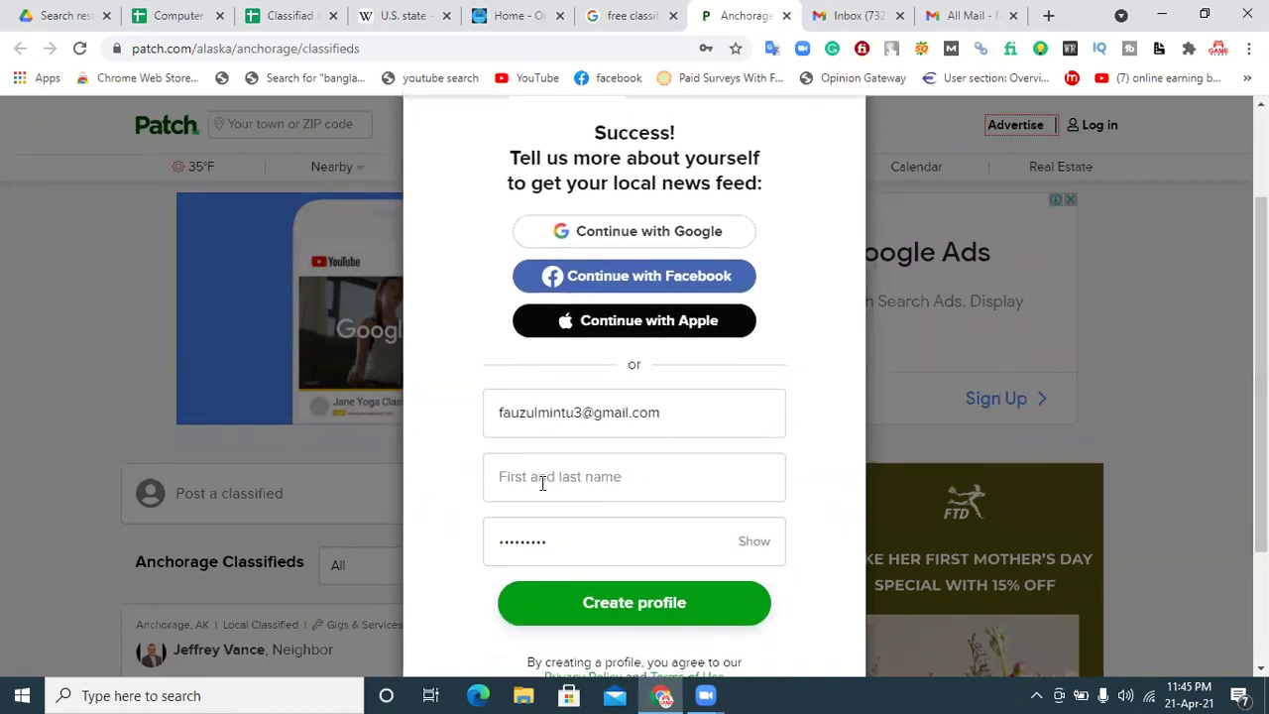
left_click(596, 471)
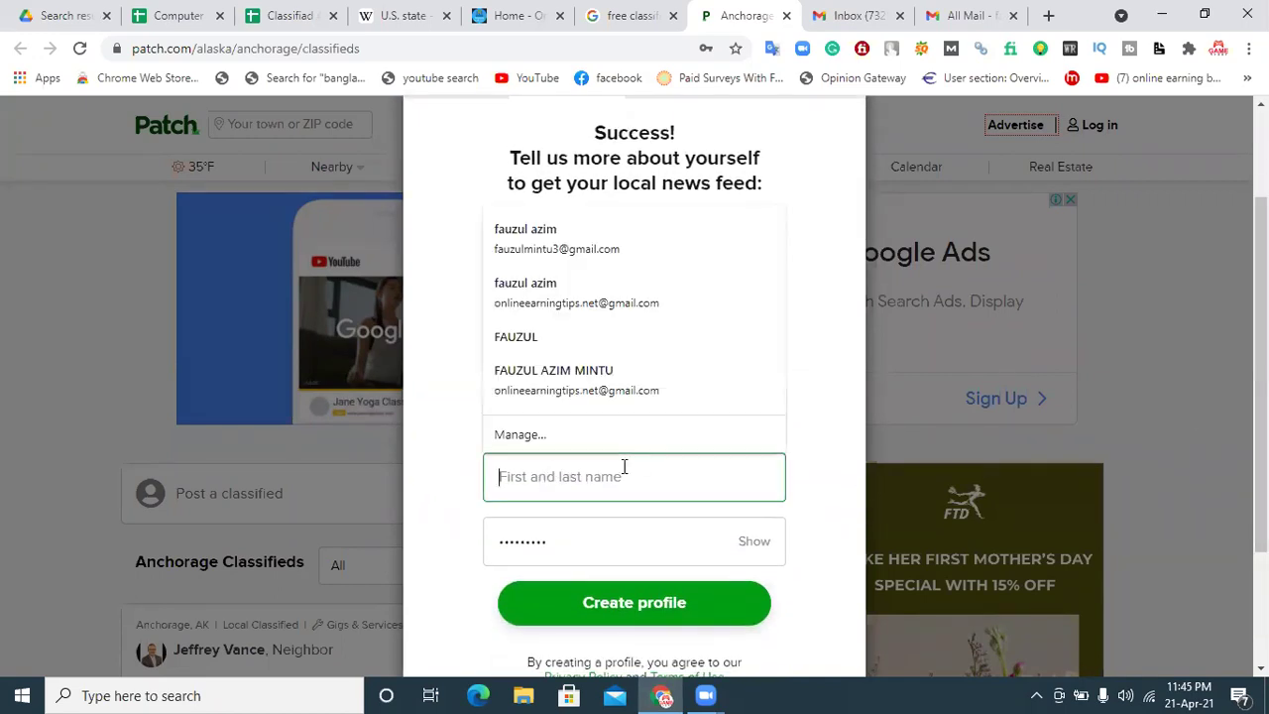
left_click(552, 257)
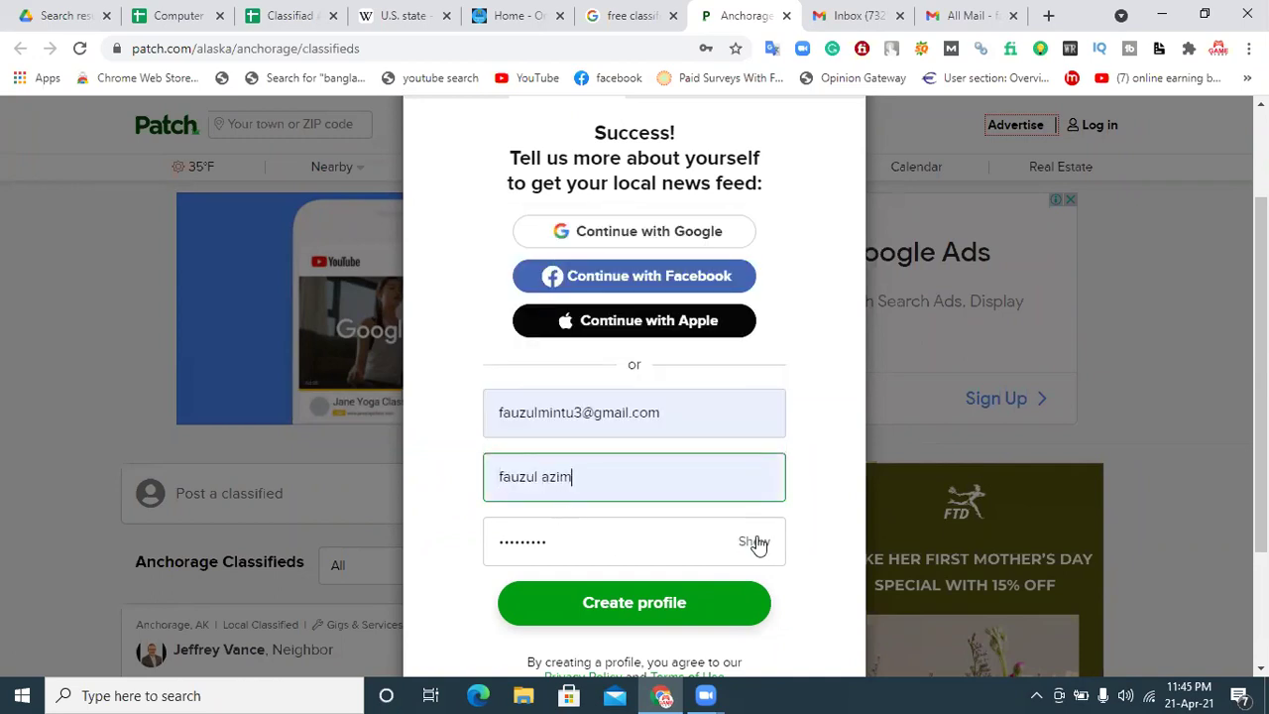
left_click_drag(542, 541, 462, 553)
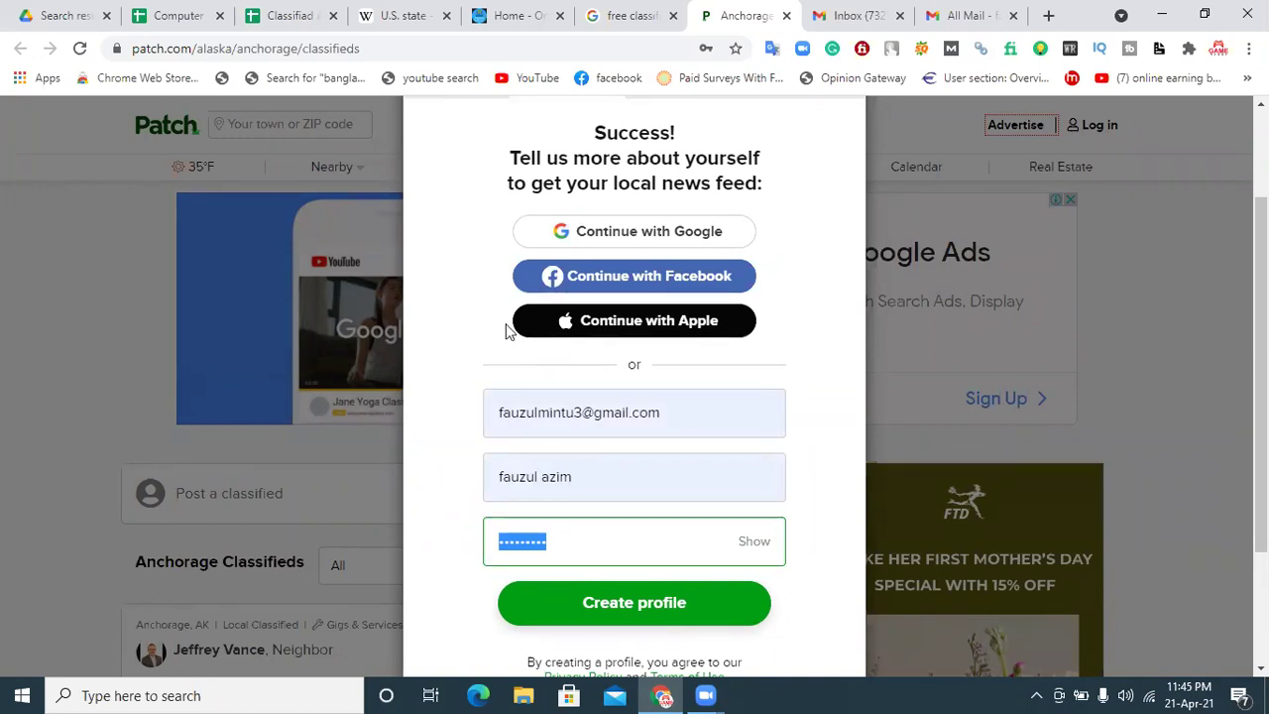
left_click(486, 293)
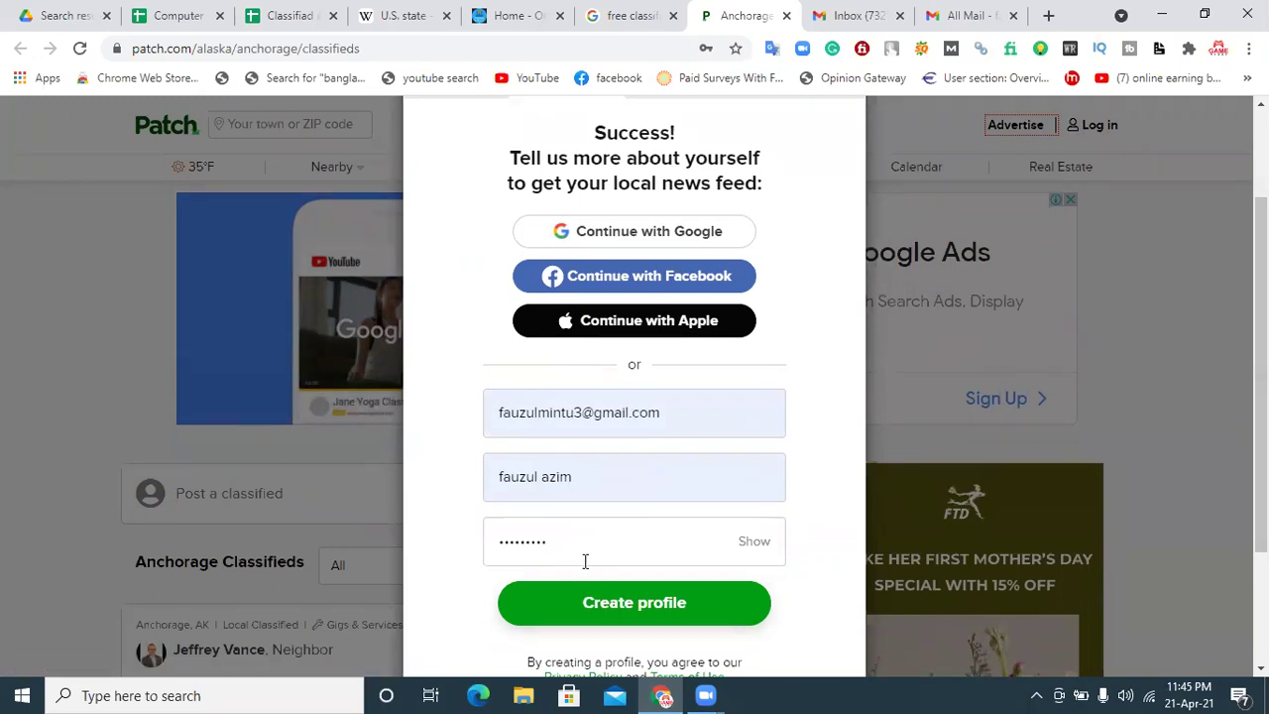
left_click(582, 604)
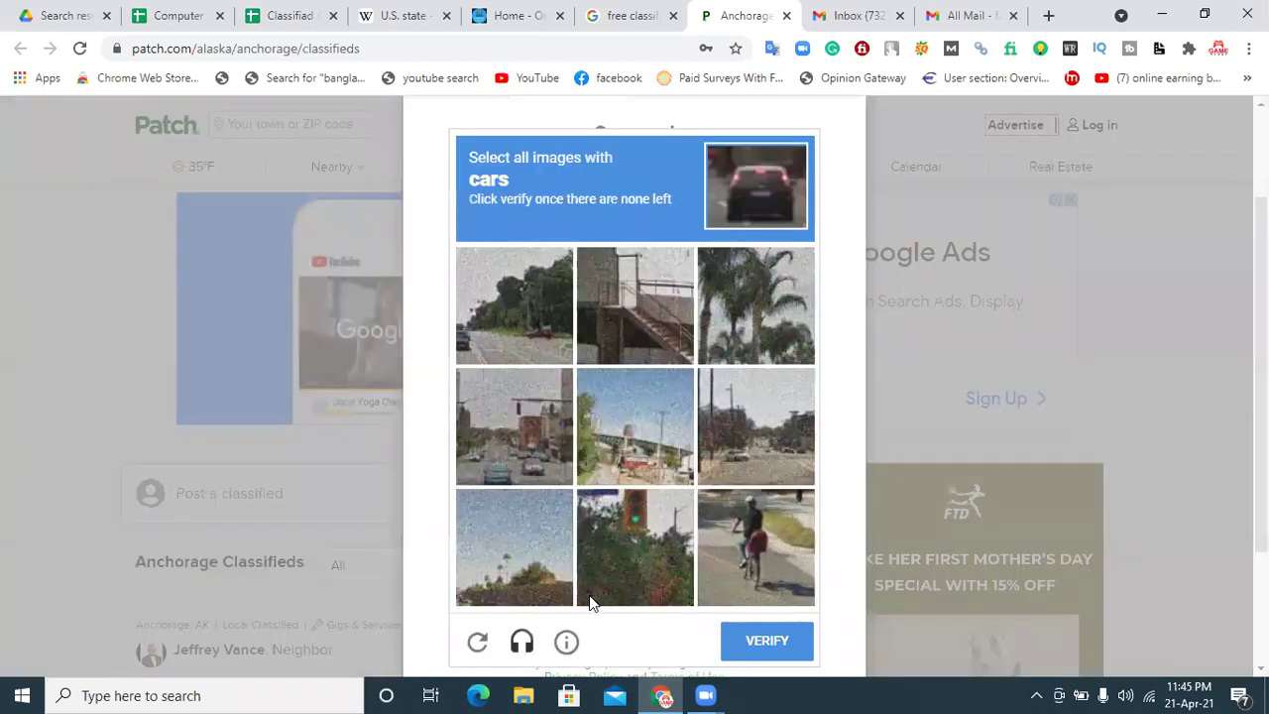
Step: Pass the cars image check and submit the profile
left_click(504, 455)
left_click(736, 450)
left_click(502, 334)
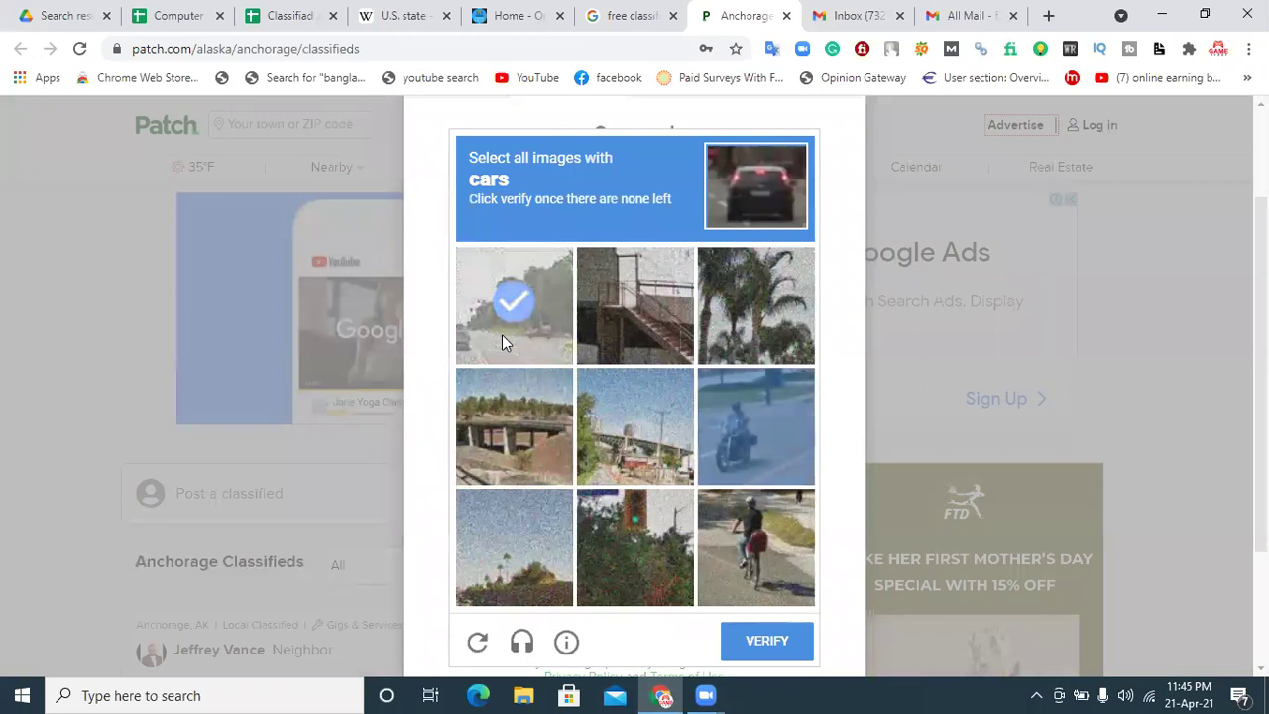
left_click(536, 305)
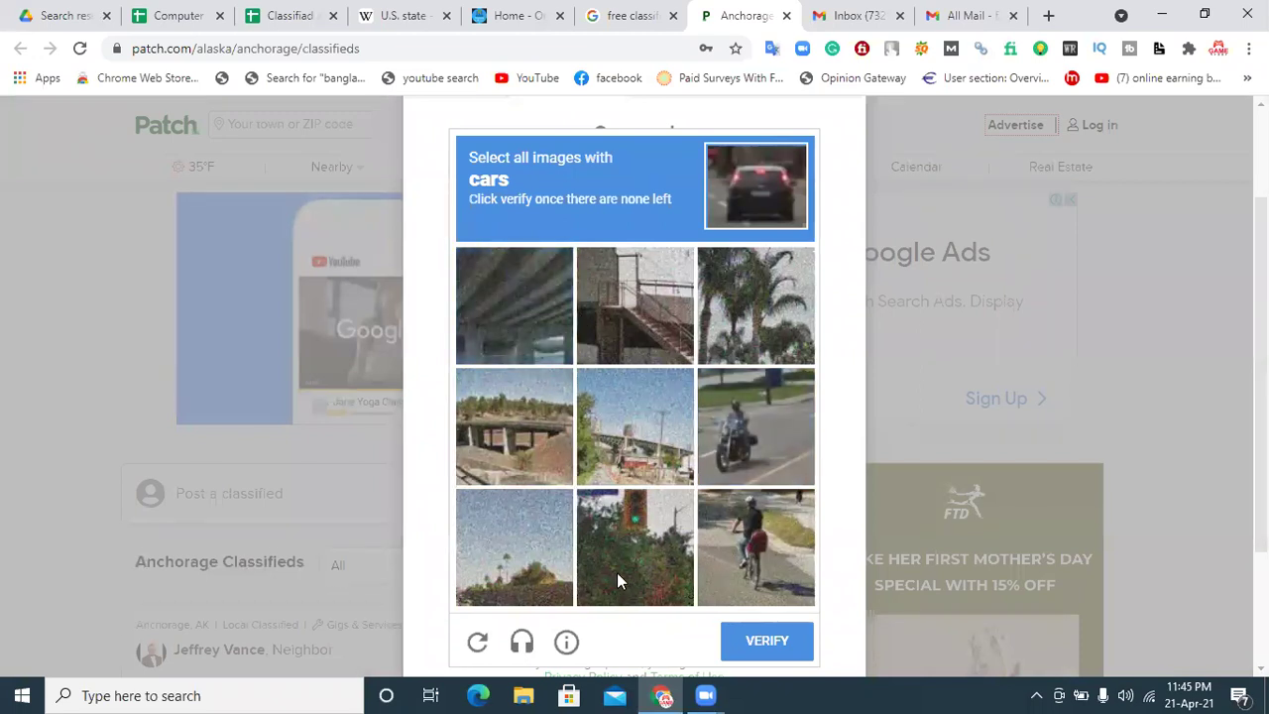
left_click(759, 646)
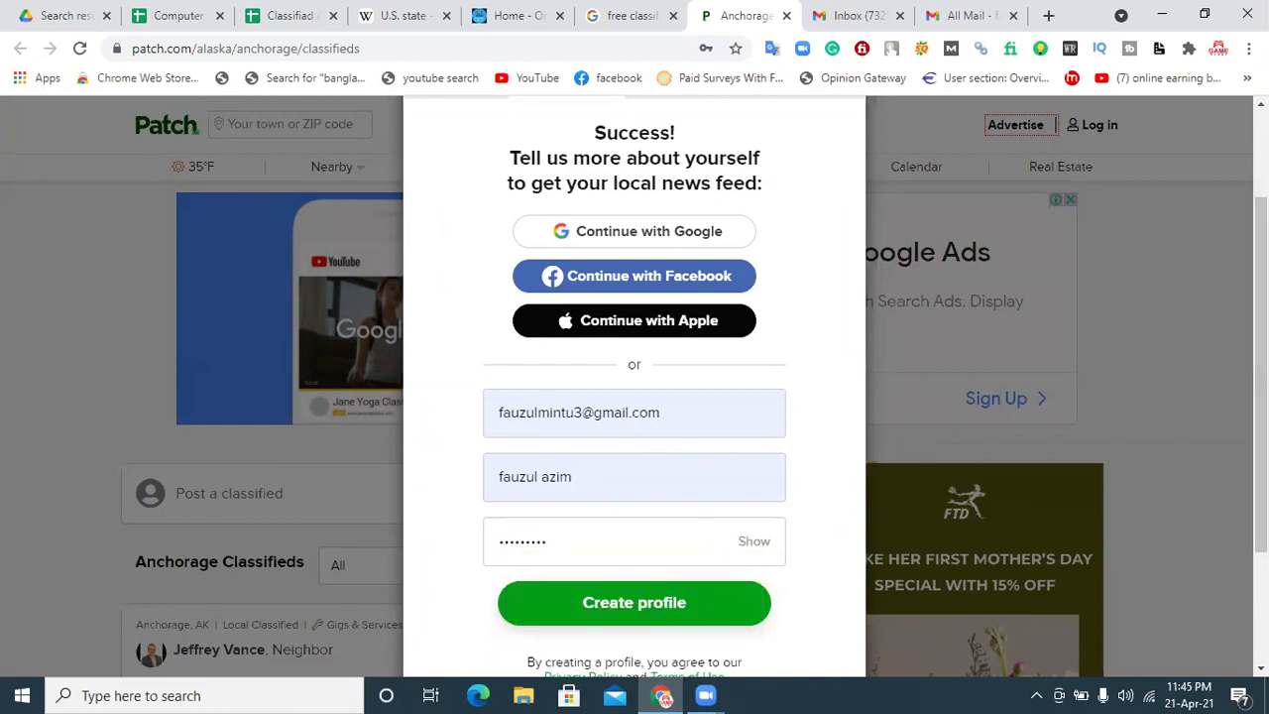
scroll(729, 328, "down", 2)
scroll(728, 327, "up", 3)
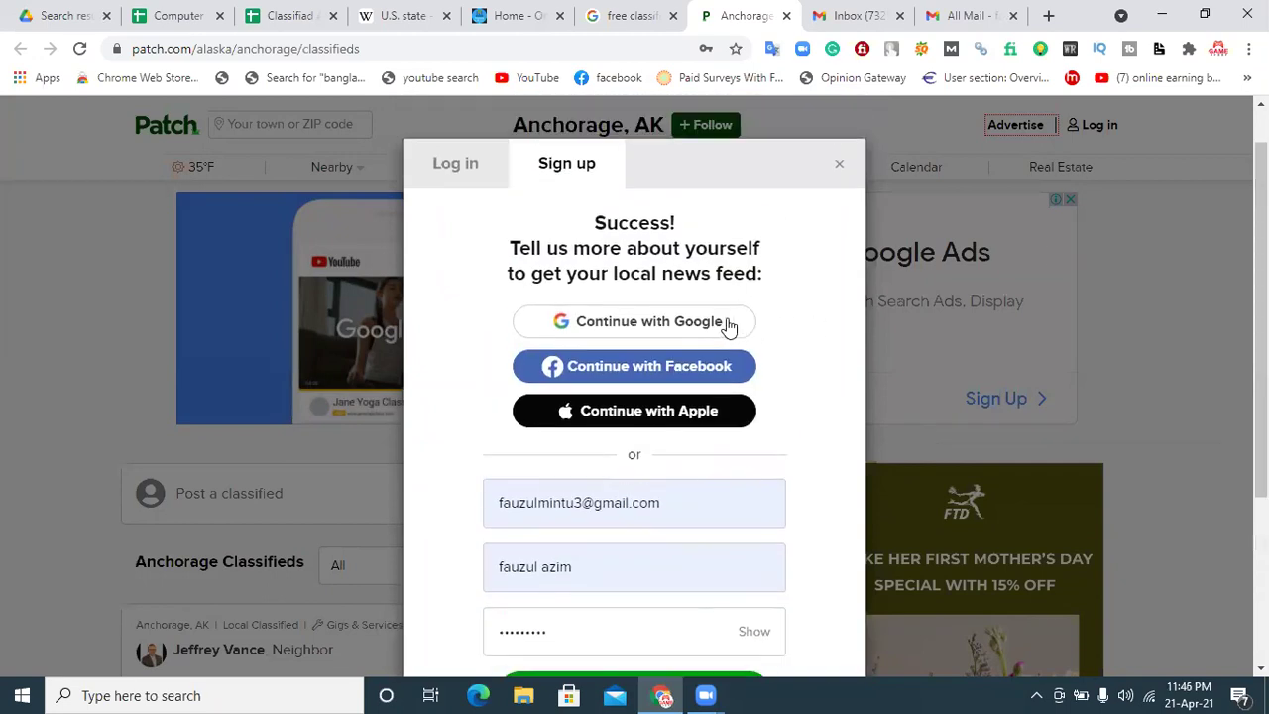
Step: Try signing up with Google, then switch to the log-in form and sign in with Google
left_click(635, 331)
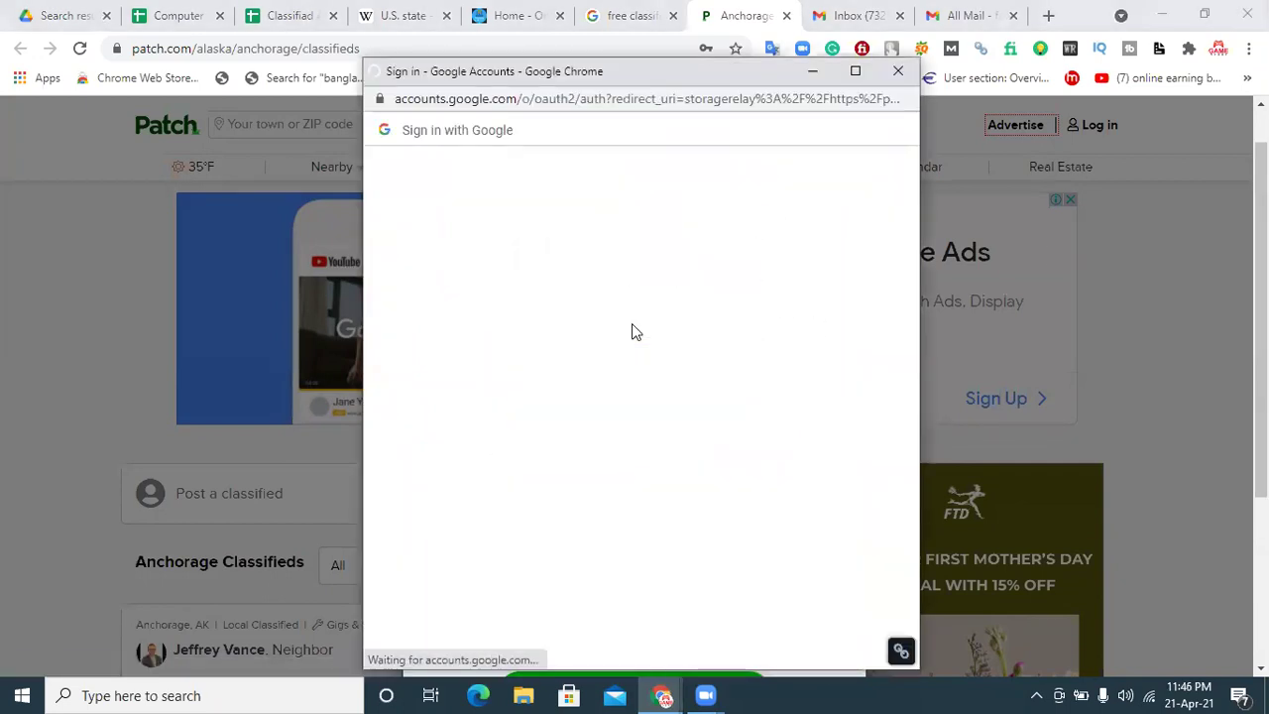
left_click(531, 342)
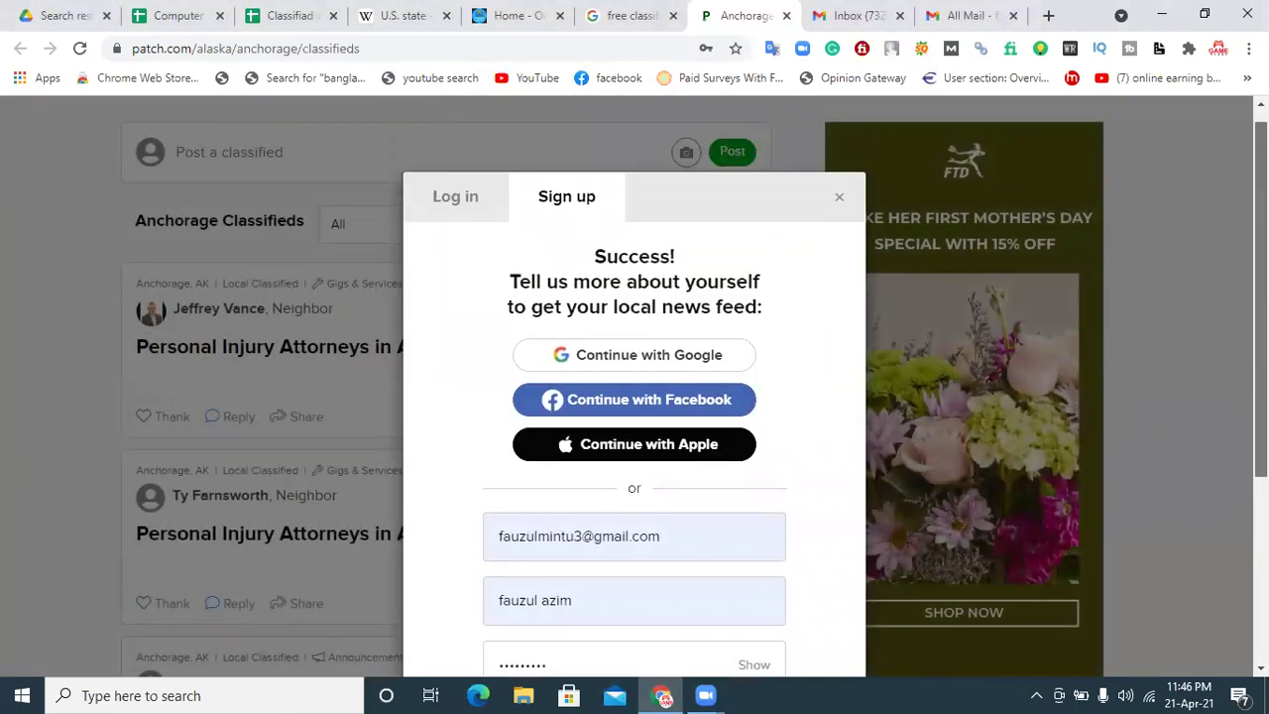
scroll(634, 397, "down", 2)
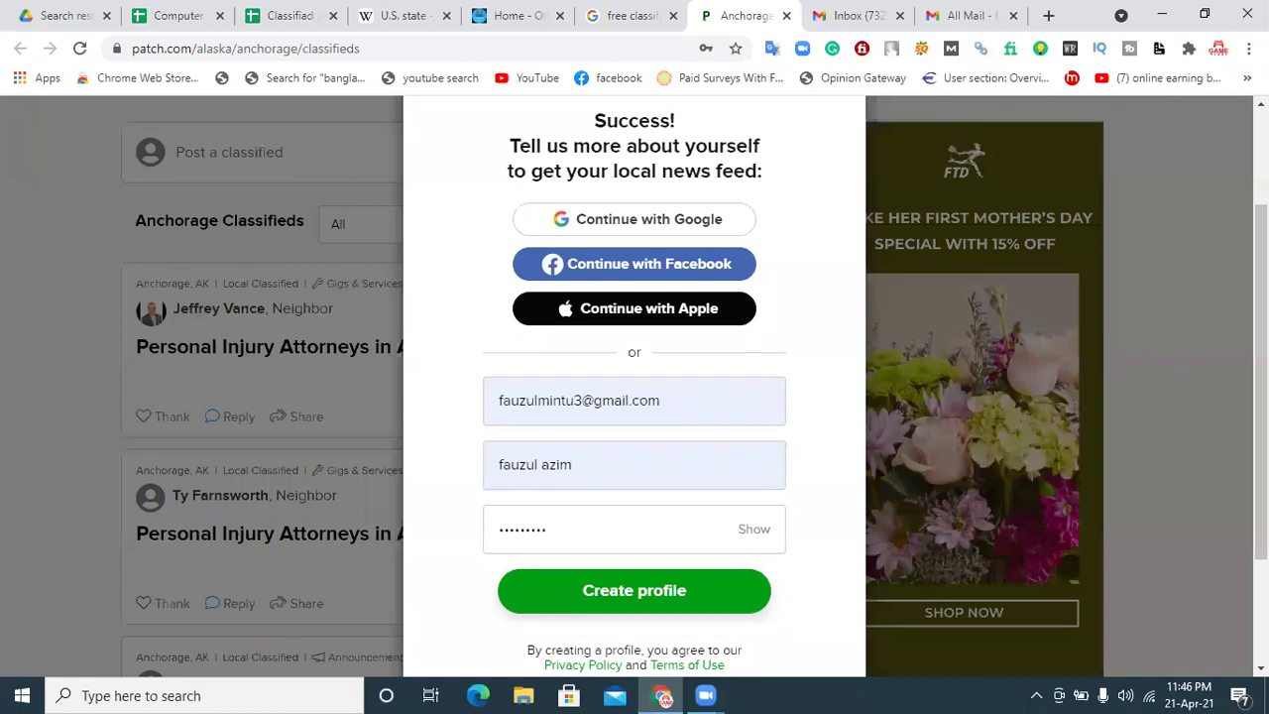
scroll(446, 298, "up", 2)
left_click(458, 214)
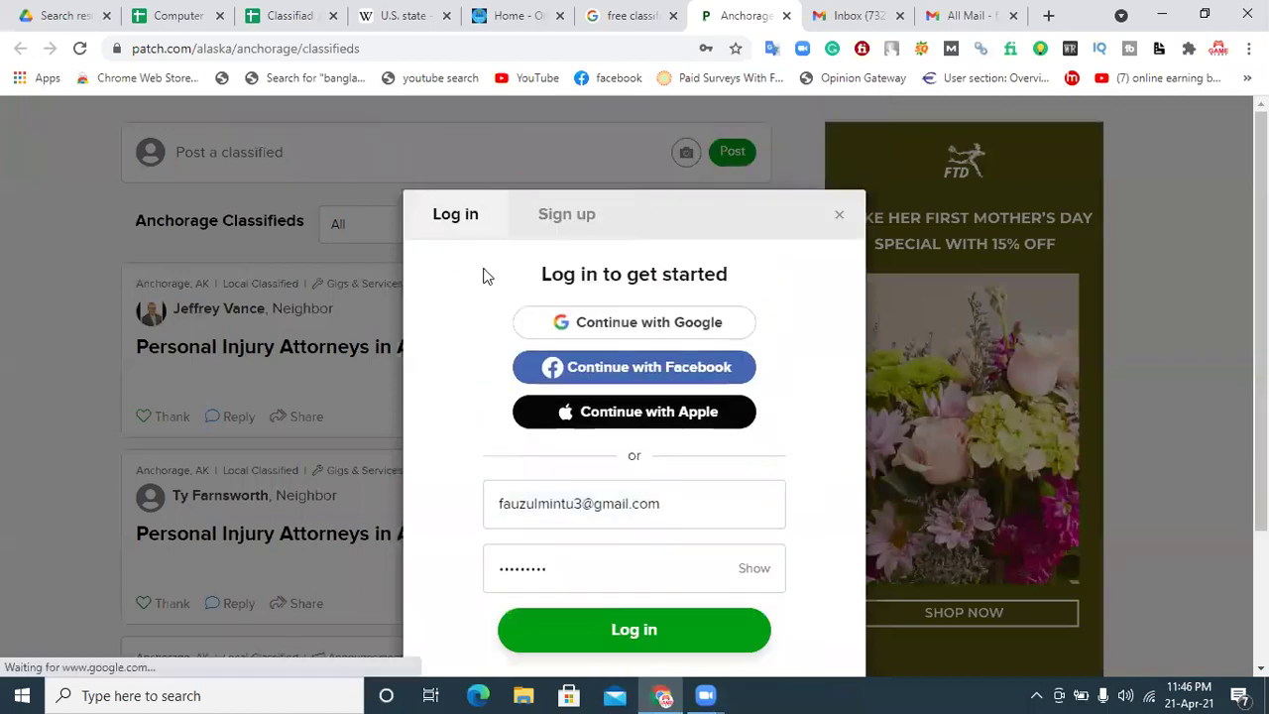
left_click(681, 325)
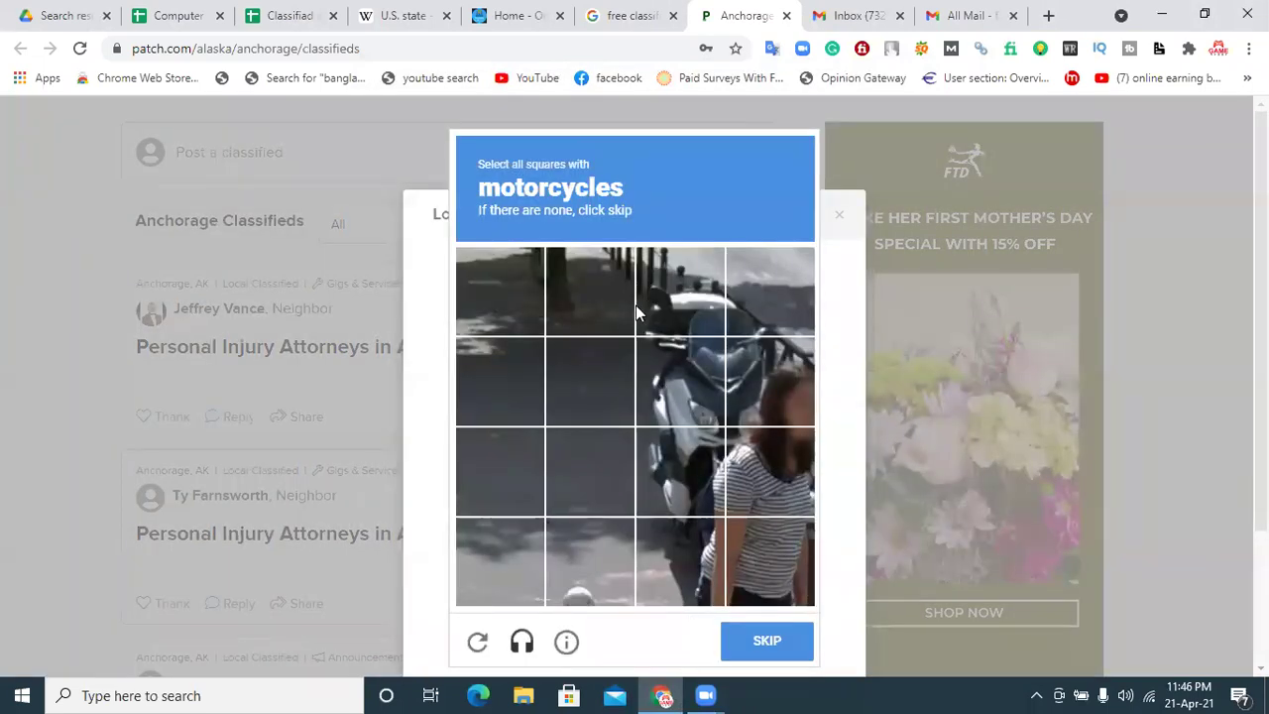
Step: Select all the motorcycle squares in the image check and continue
left_click(688, 395)
left_click(683, 292)
left_click(774, 293)
left_click(769, 382)
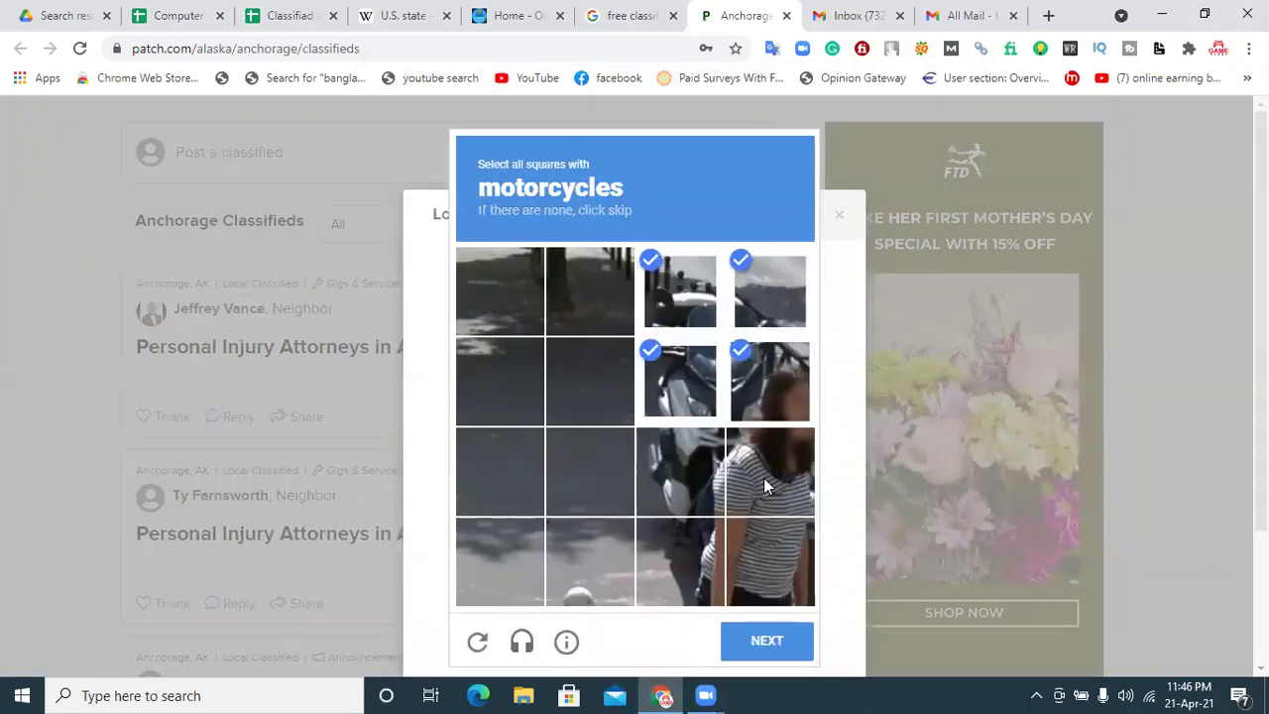
left_click(764, 479)
left_click(697, 472)
left_click(694, 556)
left_click(767, 641)
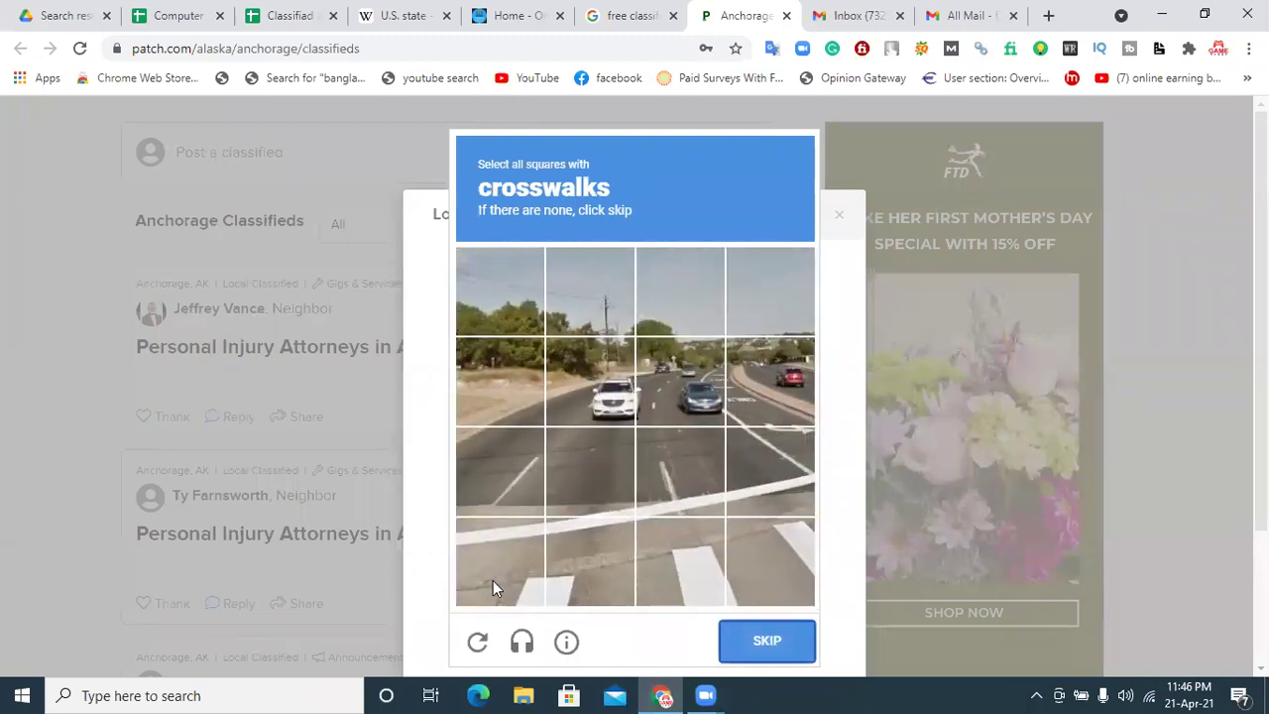
Step: Select the crosswalk squares, verify, and switch back to the sign-up form
left_click(493, 580)
left_click(657, 571)
left_click(656, 573)
left_click(684, 573)
left_click(590, 571)
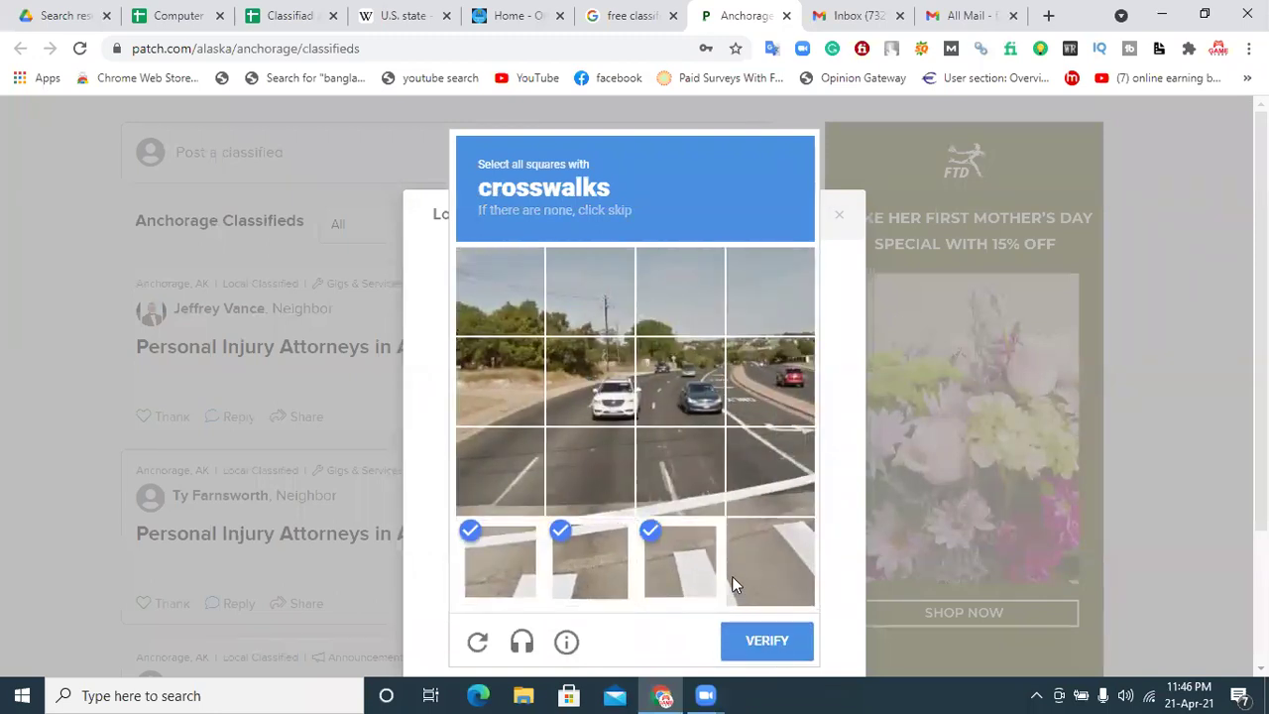
left_click(759, 574)
left_click(758, 646)
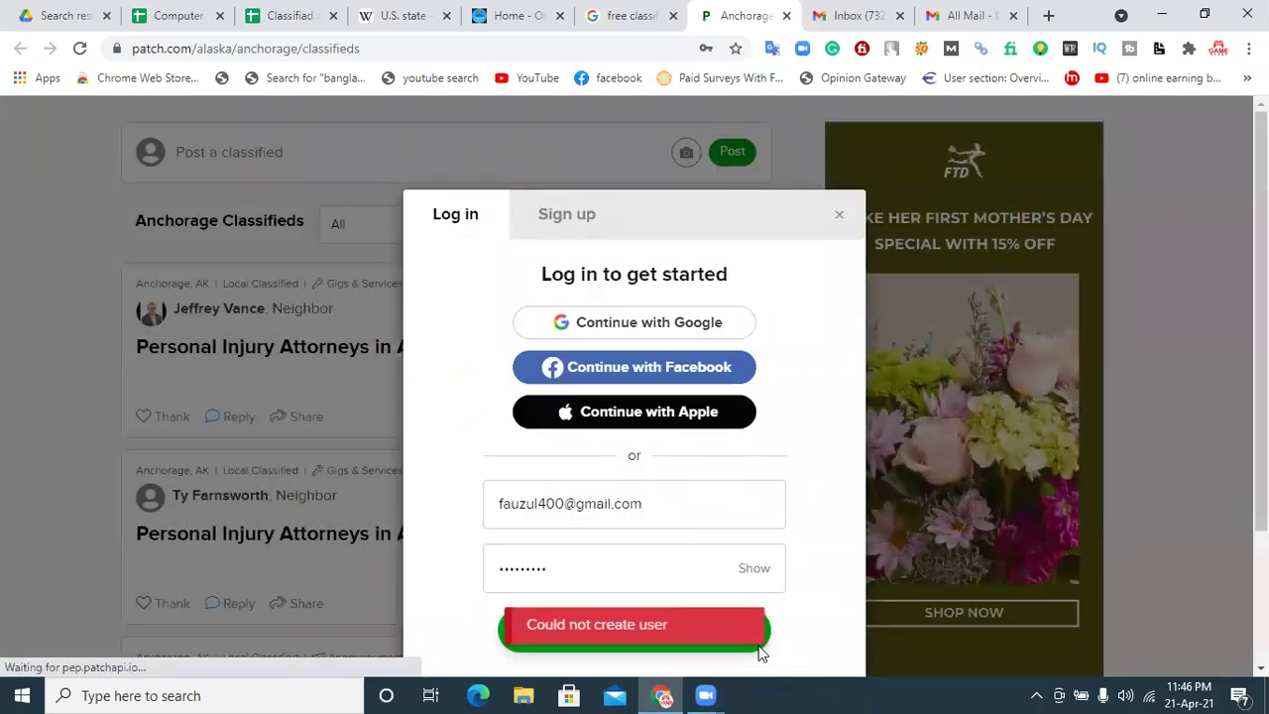
left_click(577, 212)
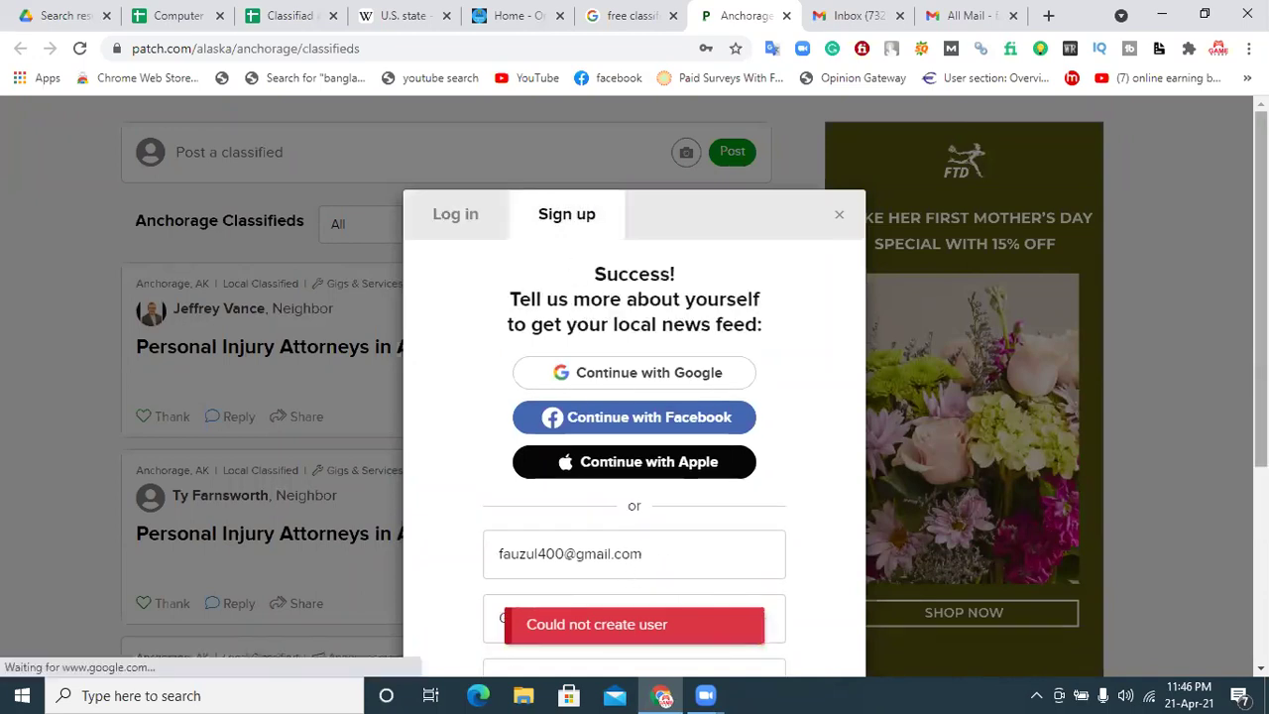
Step: Fill the sign-up form with a new password and create the profile
scroll(694, 272, "down", 1)
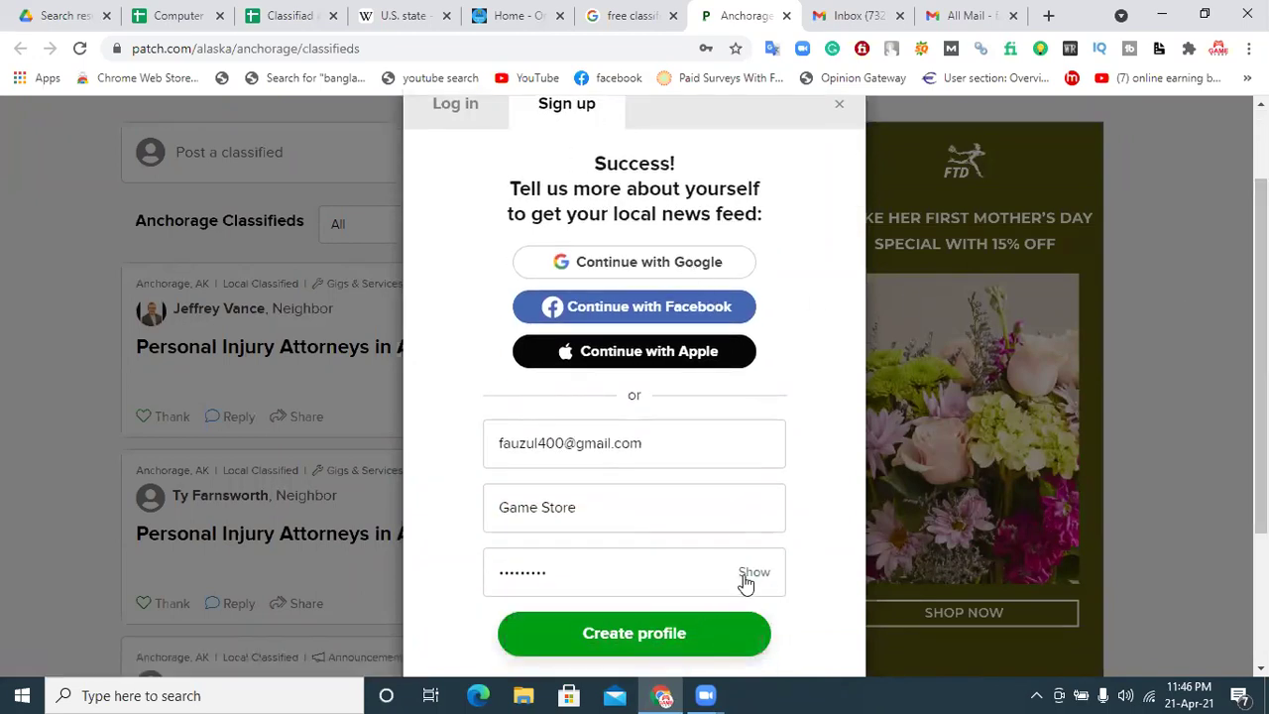
left_click(614, 515)
left_click(654, 456)
left_click(598, 581)
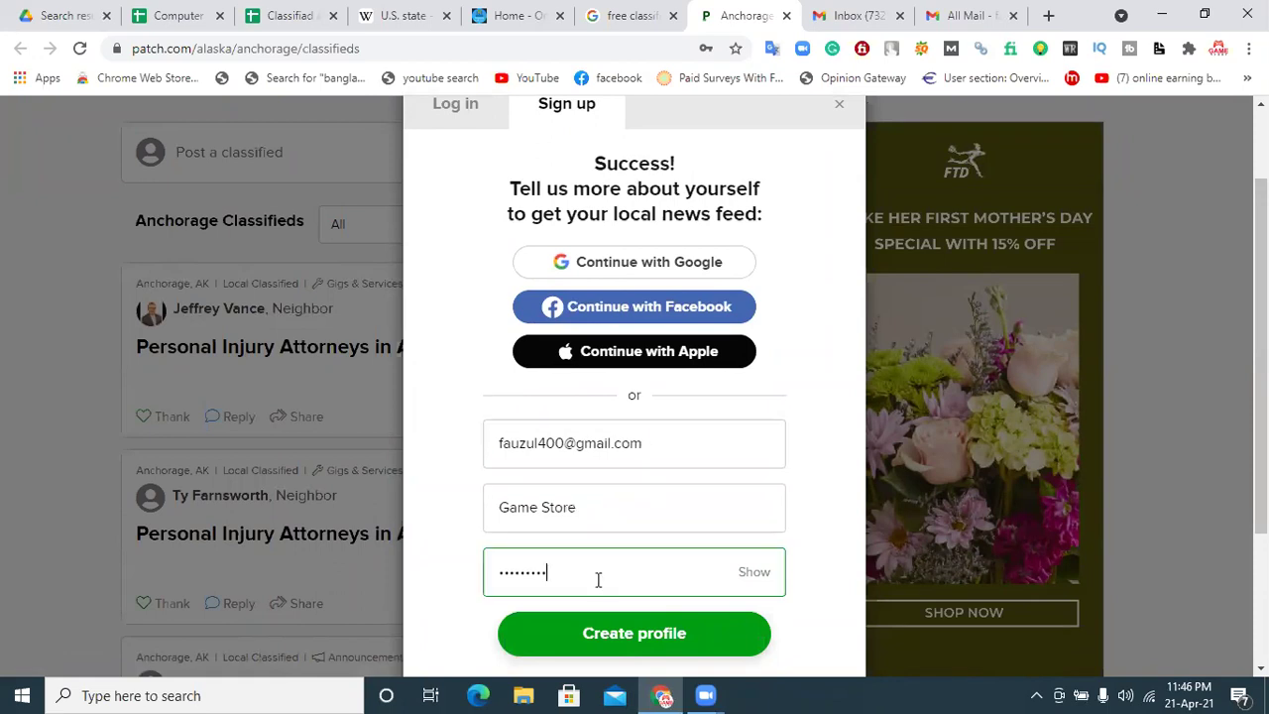
left_click_drag(585, 574, 446, 585)
type("••••••••••••")
left_click(593, 632)
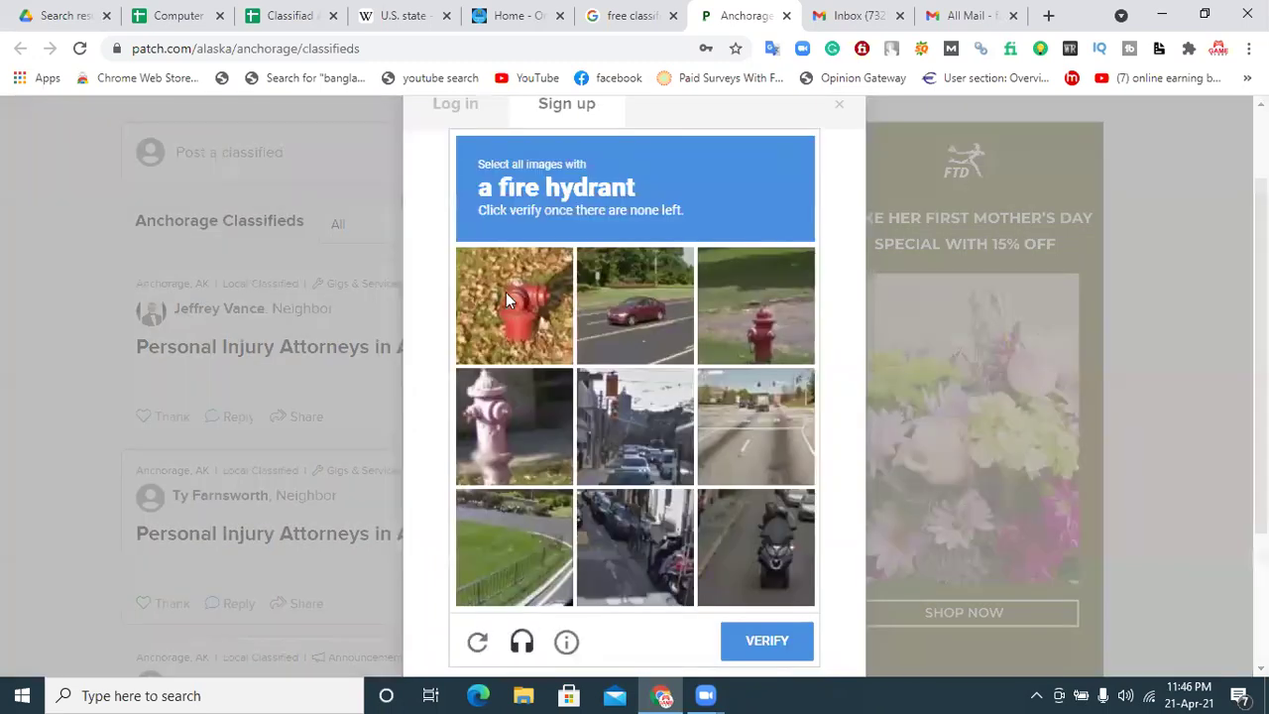
Step: Pass the fire hydrant image check
left_click(755, 303)
left_click(514, 421)
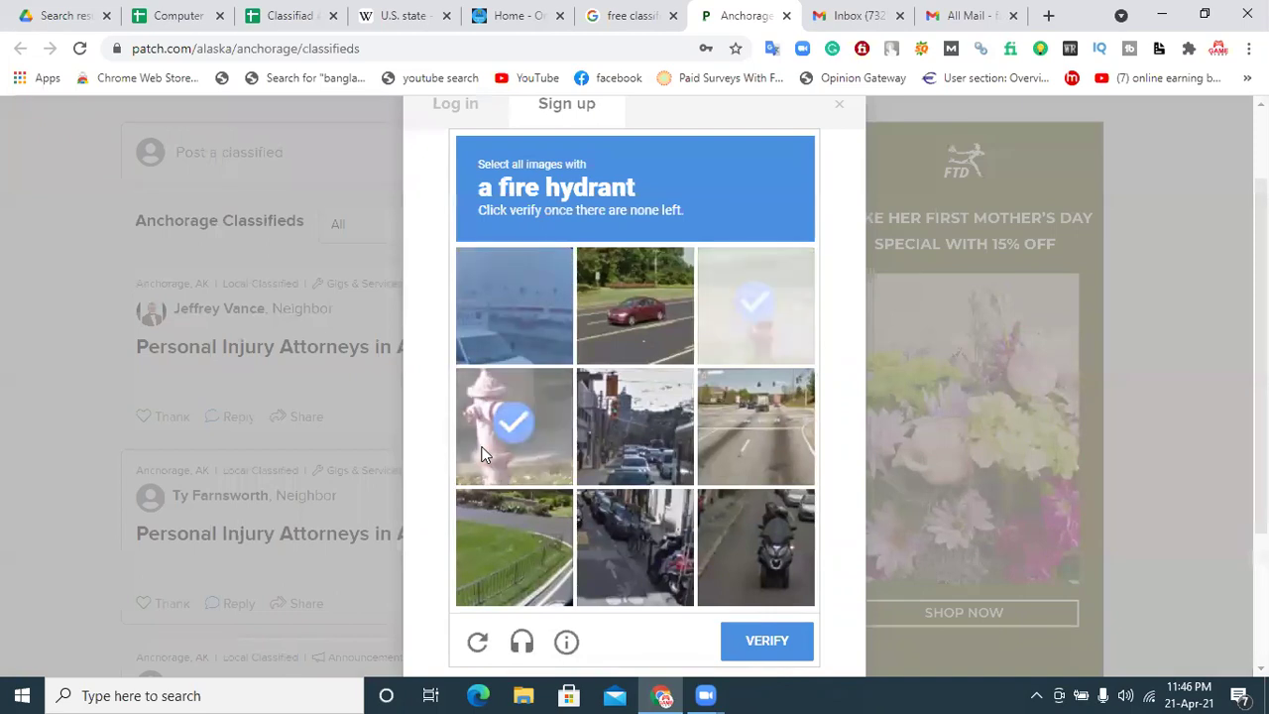
left_click(513, 427)
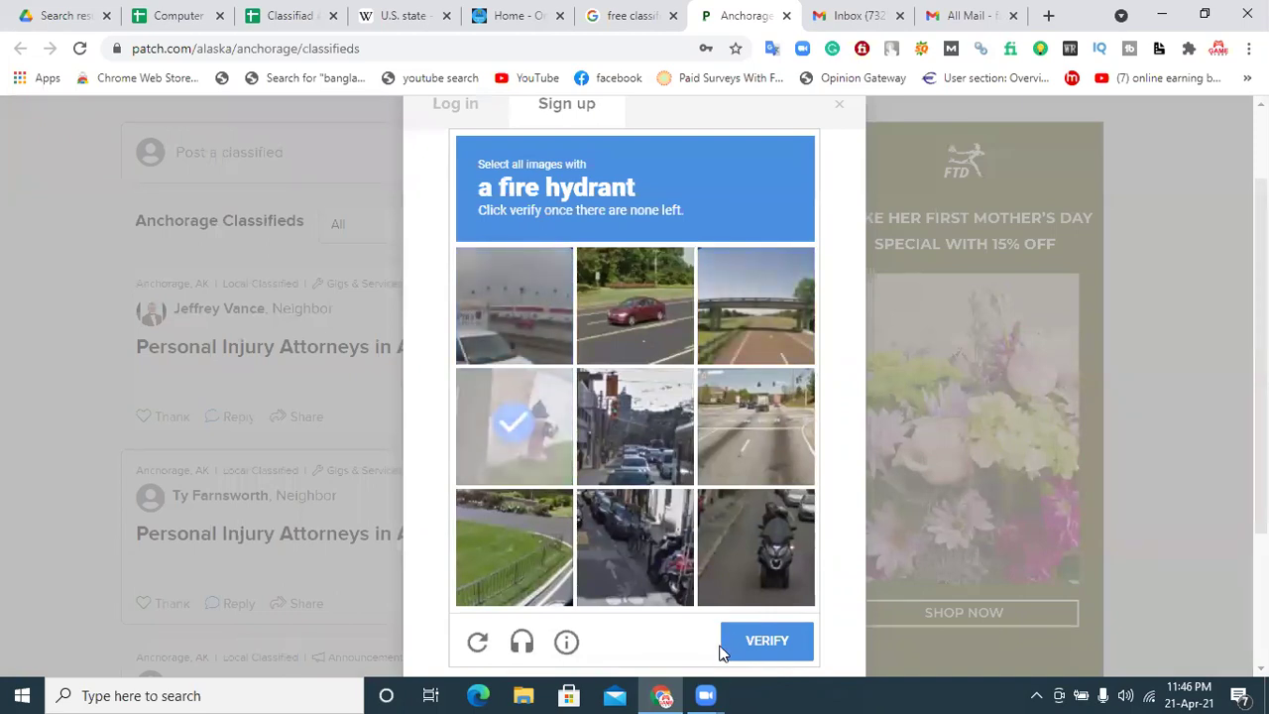
left_click(770, 640)
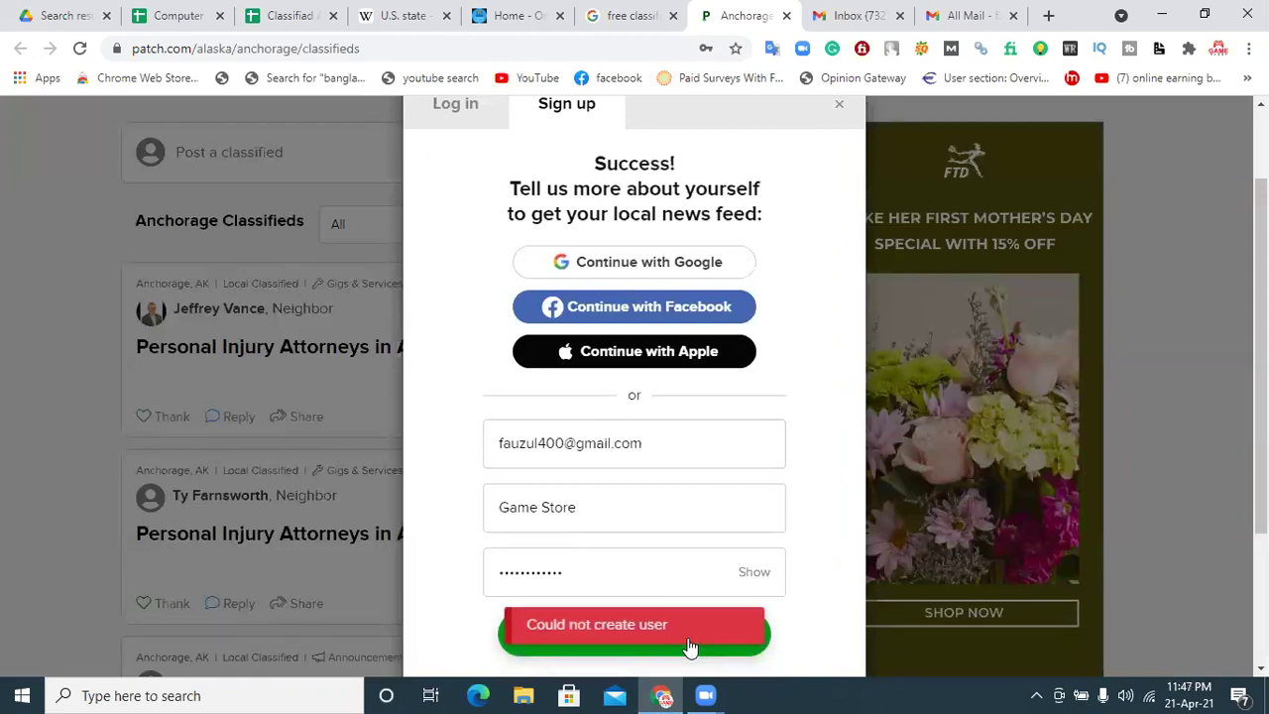
Step: Sign up with Facebook, pass the bicycle image check, then close the Patch page
left_click(681, 313)
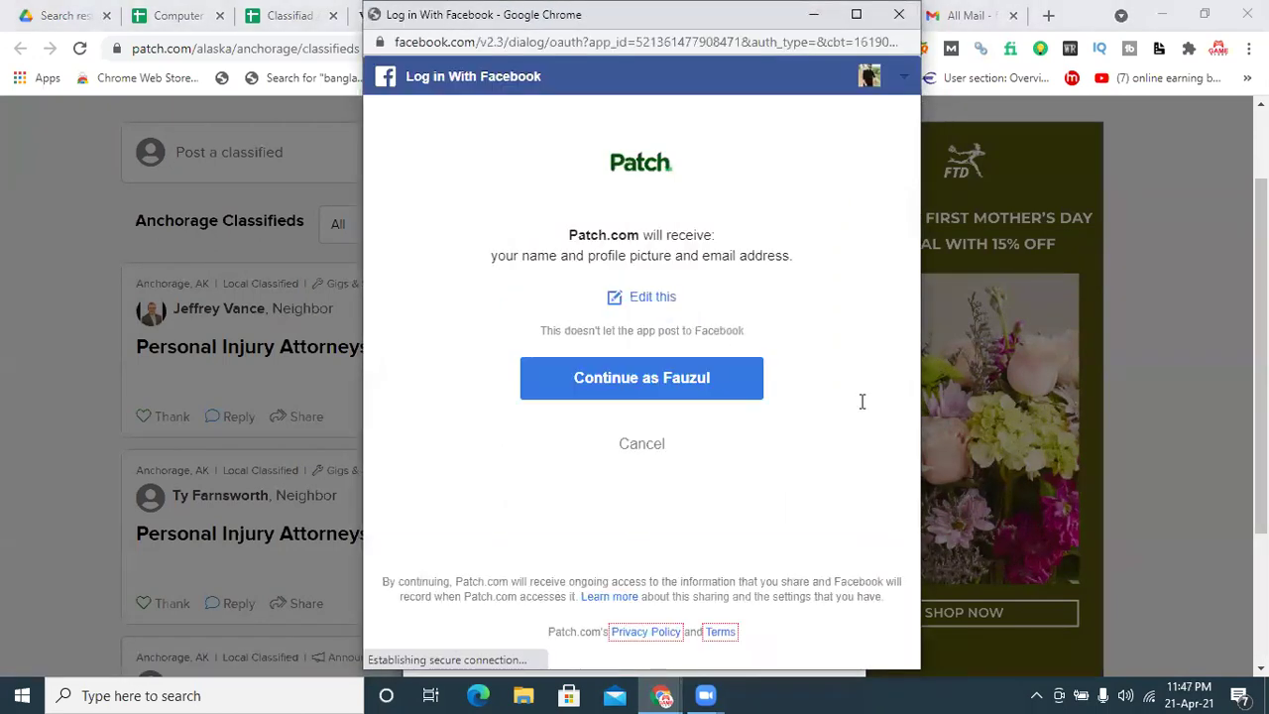
left_click(567, 381)
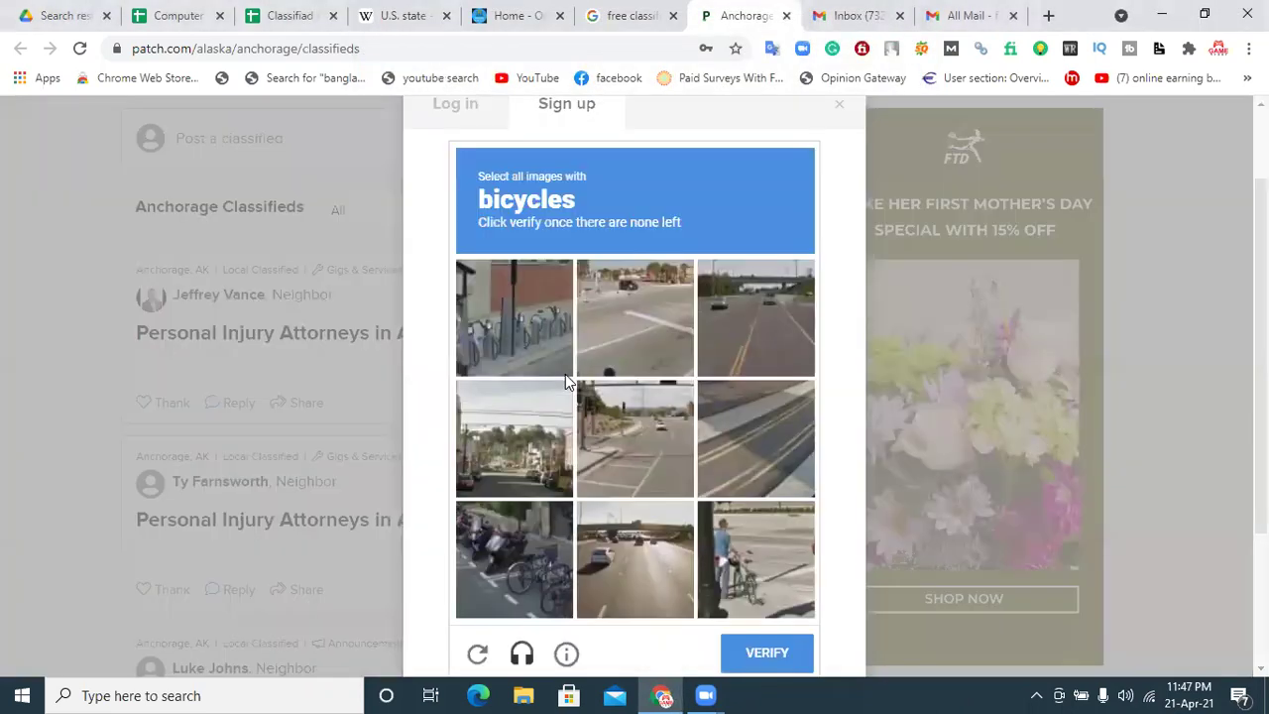
left_click(555, 544)
left_click(538, 422)
left_click(523, 312)
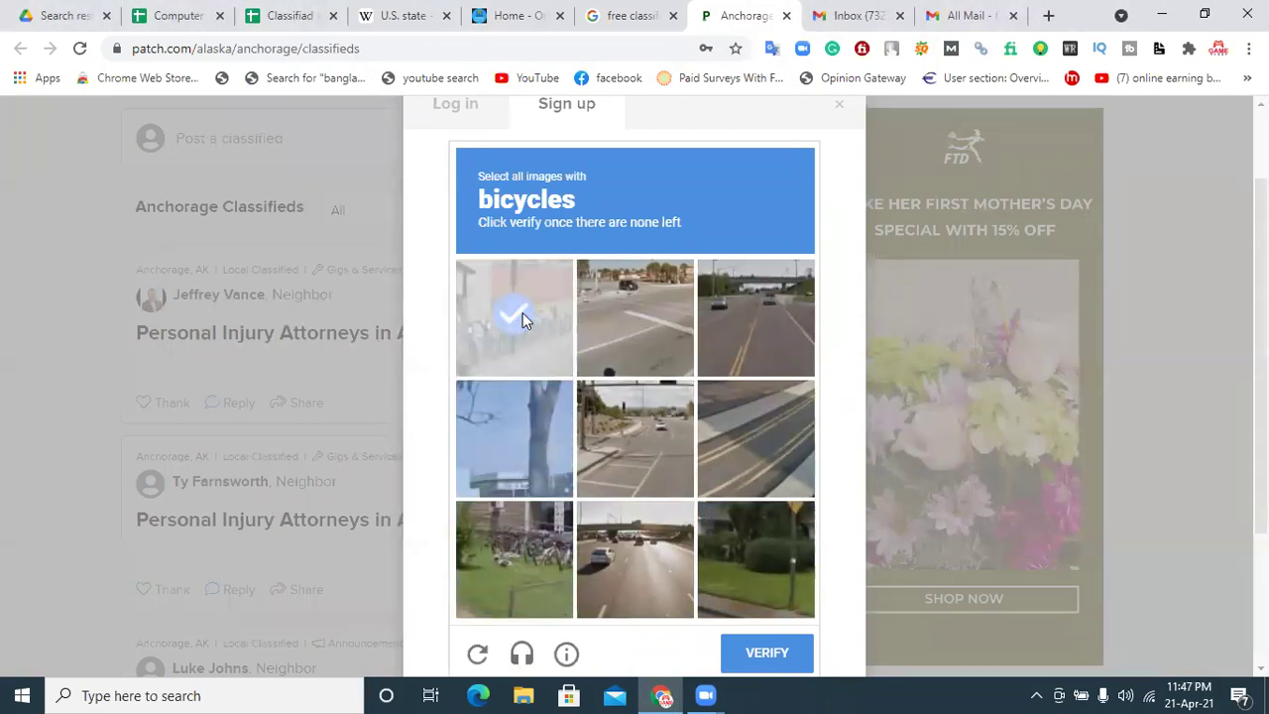
left_click(534, 561)
left_click(540, 329)
left_click(527, 593)
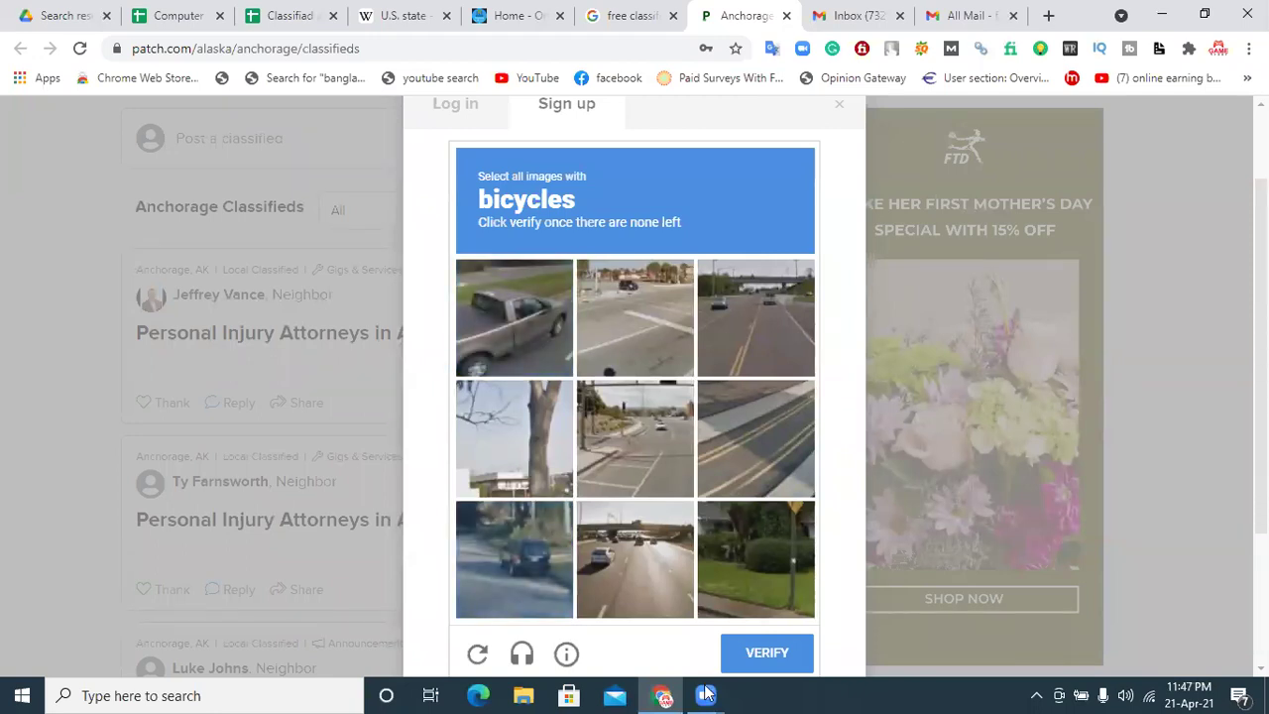
left_click(770, 659)
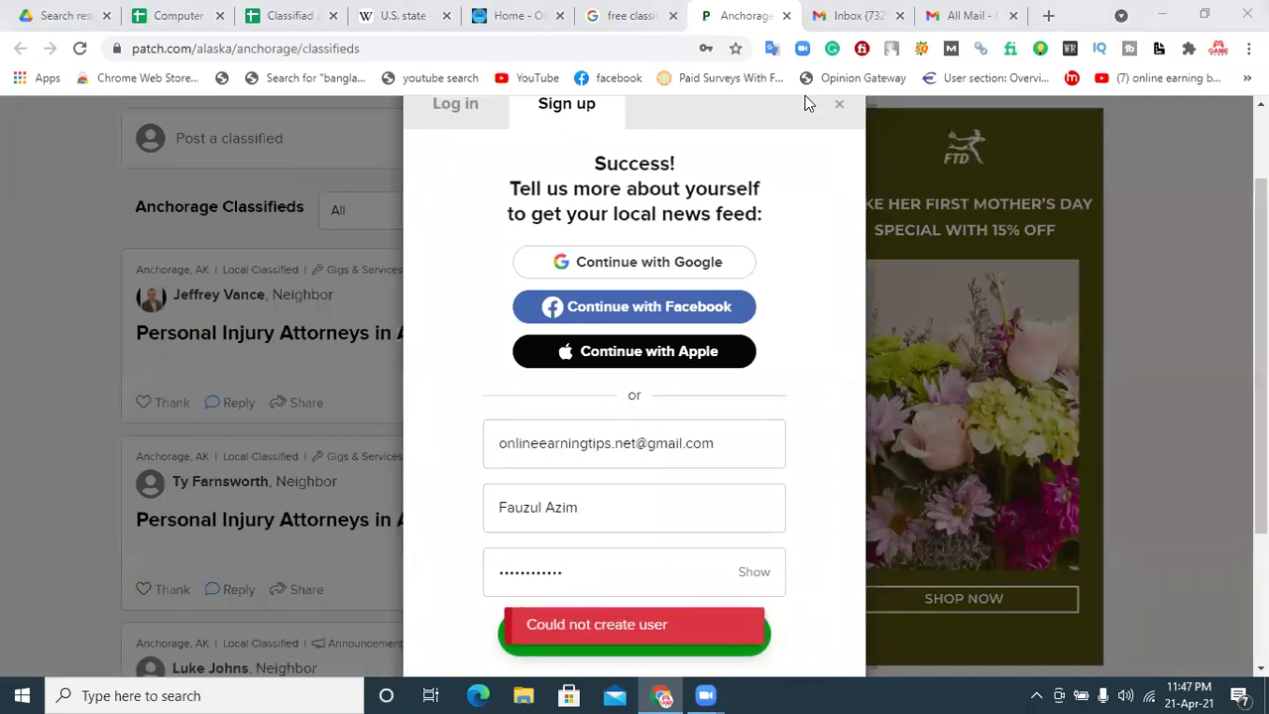
left_click(787, 15)
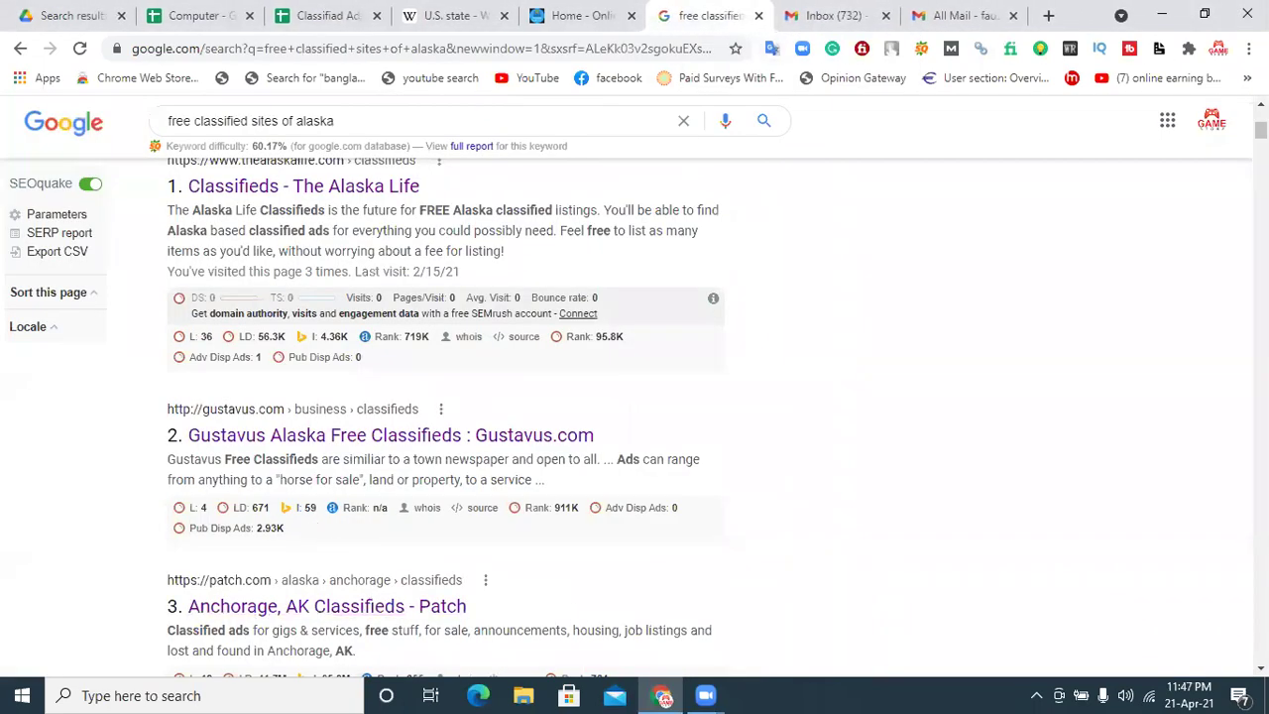
Step: Open the Alaska Chiropractic Society classifieds in a new tab, look, and close it
scroll(340, 555, "down", 2)
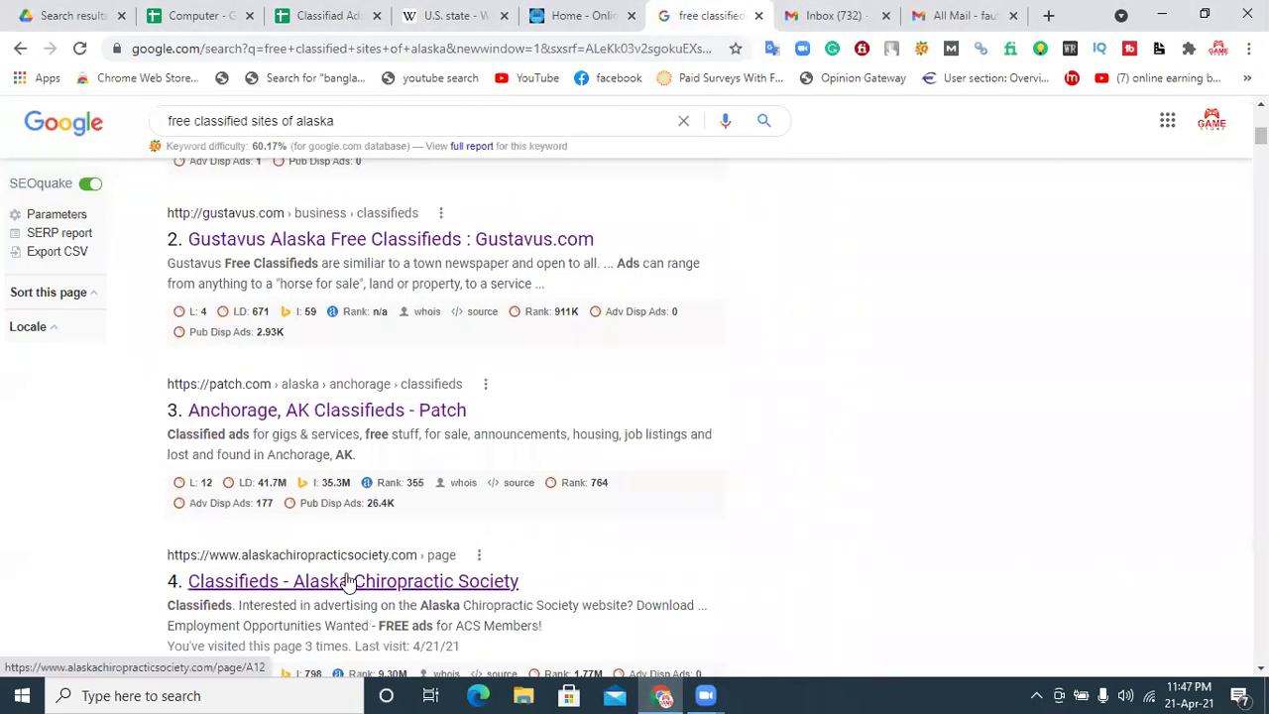
right_click(342, 581)
left_click(478, 380)
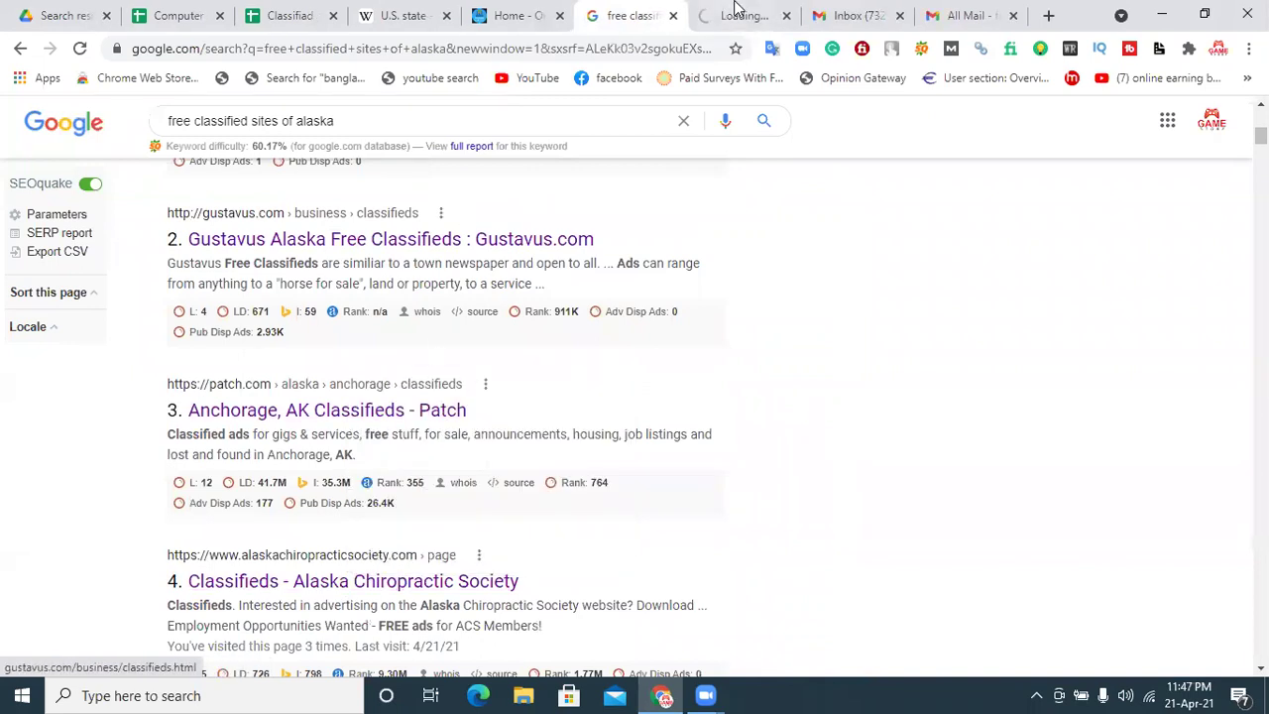
left_click(738, 14)
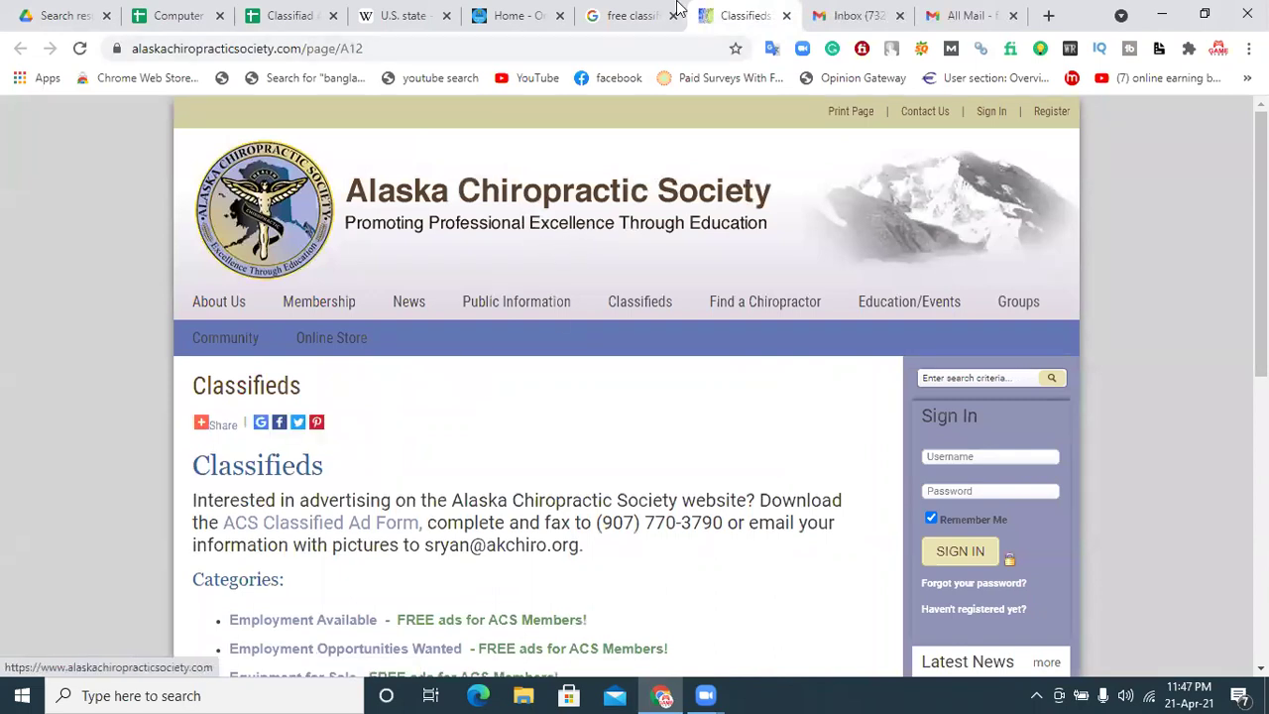
left_click(784, 16)
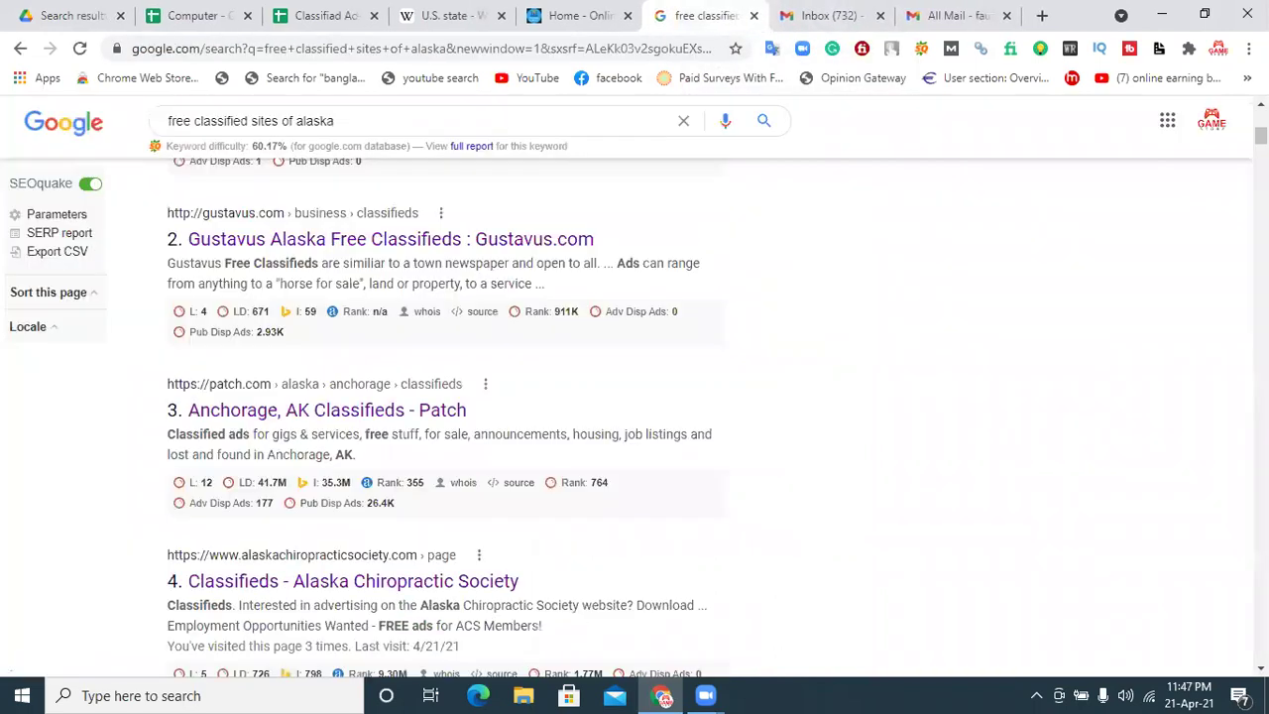
Step: Open the frontiersman.com classifieds in a new tab and start a classified ad request
scroll(635, 396, "down", 2)
scroll(635, 396, "down", 1)
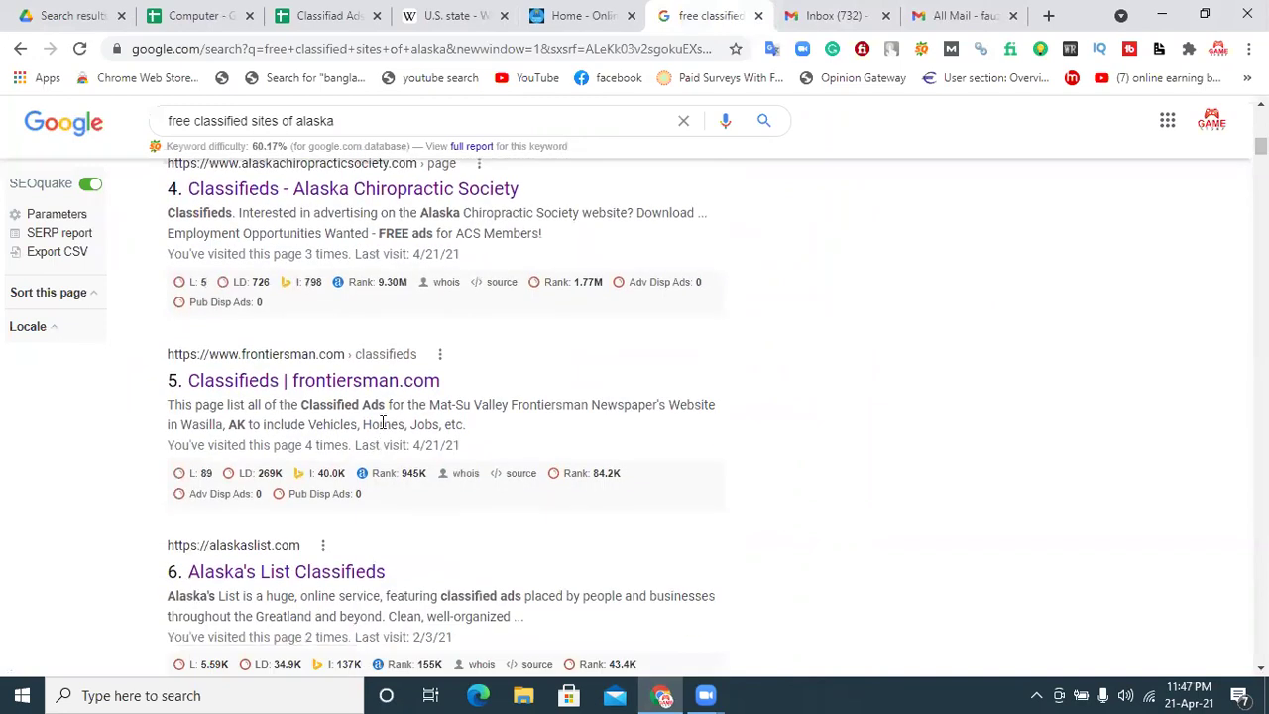
right_click(405, 386)
left_click(428, 400)
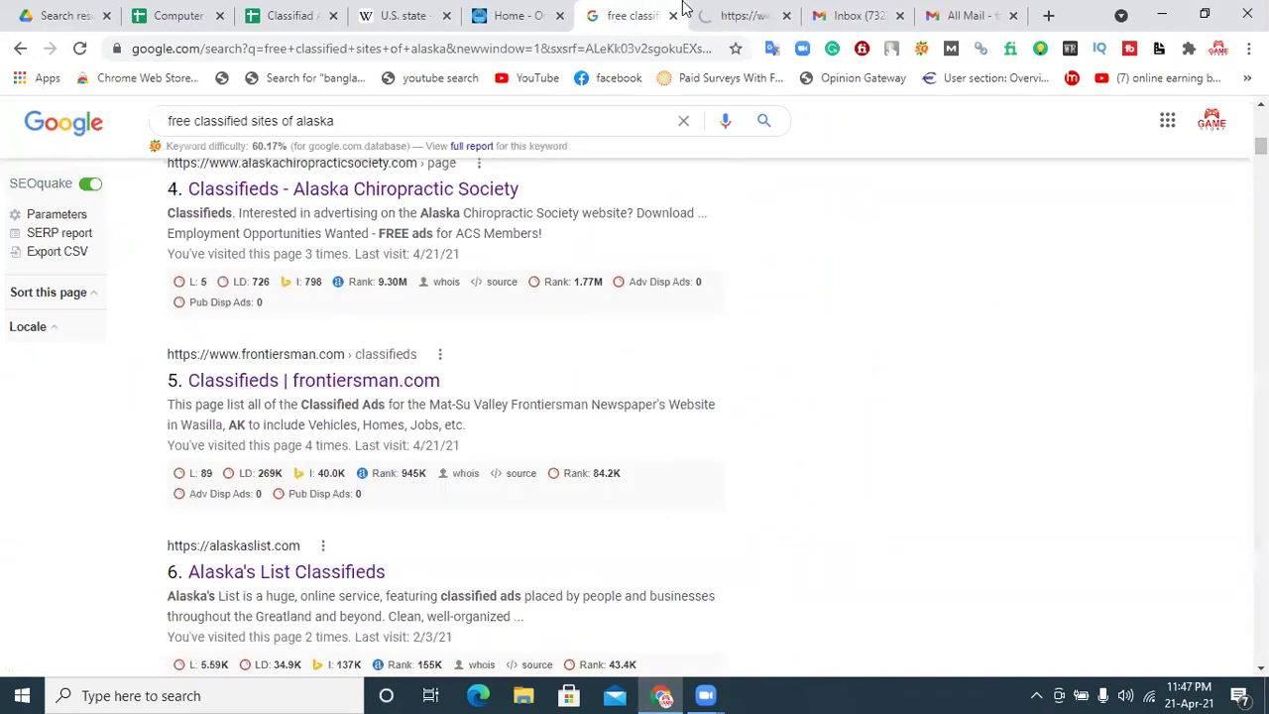
left_click(731, 12)
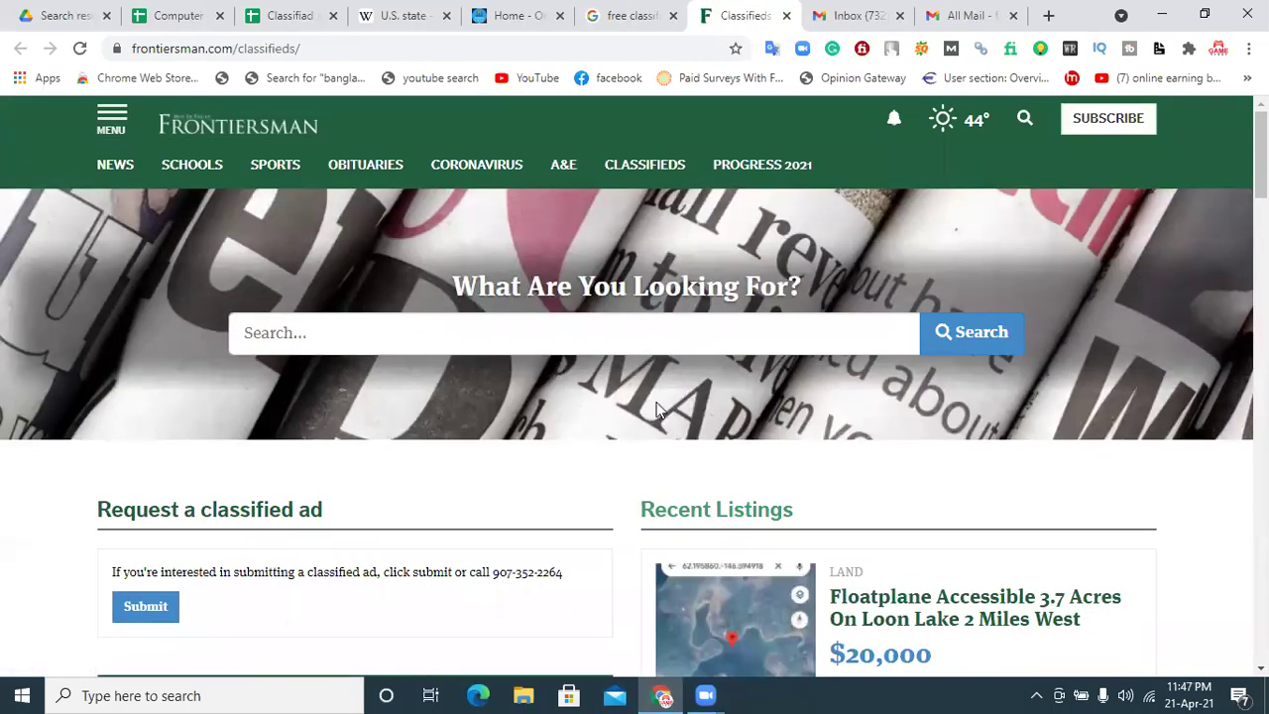
scroll(658, 410, "down", 2)
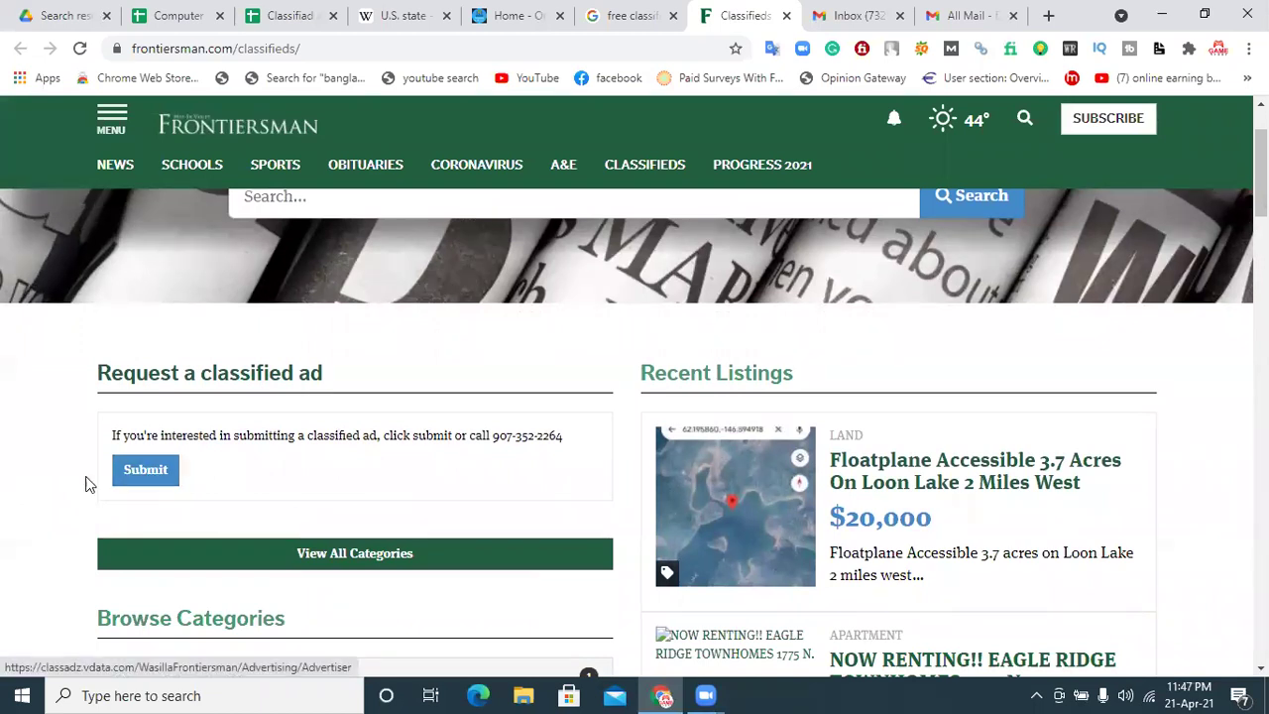
left_click(152, 473)
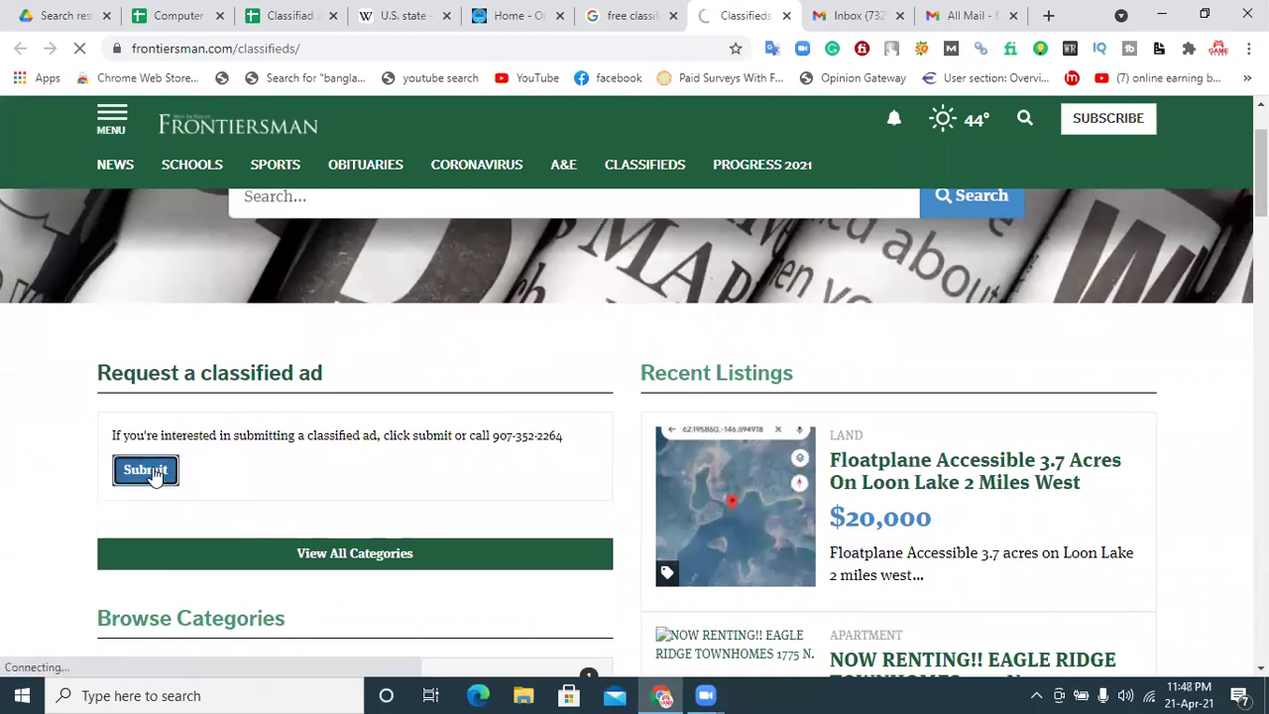
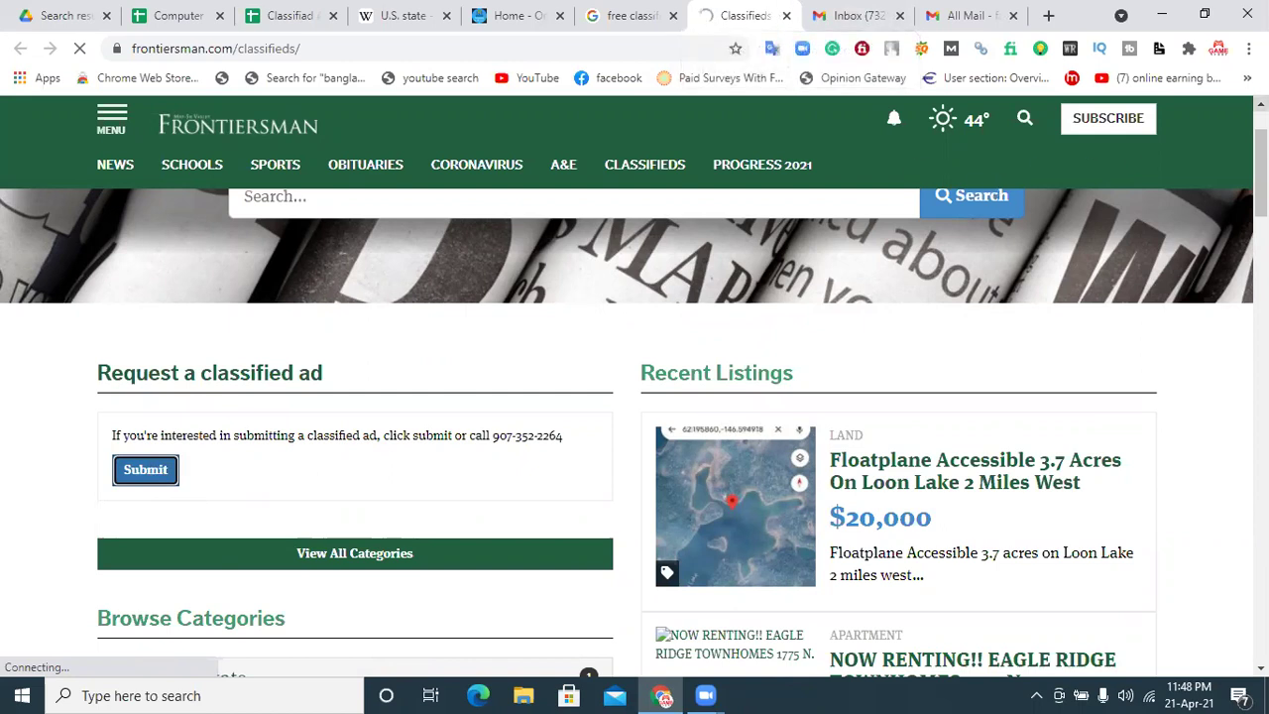
Step: Return to the Alaska search results and open the Alaska Airmen classifieds result in a new tab
scroll(634, 427, "down", 5)
scroll(275, 515, "up", 5)
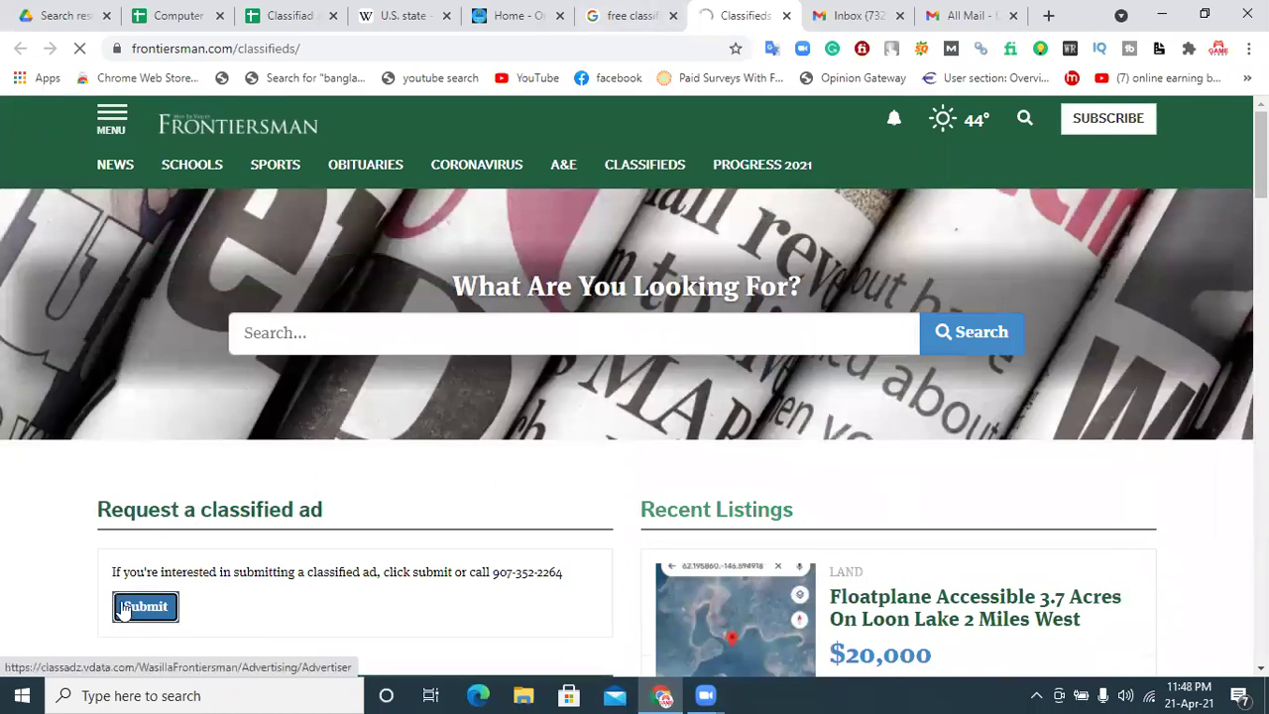
left_click(639, 15)
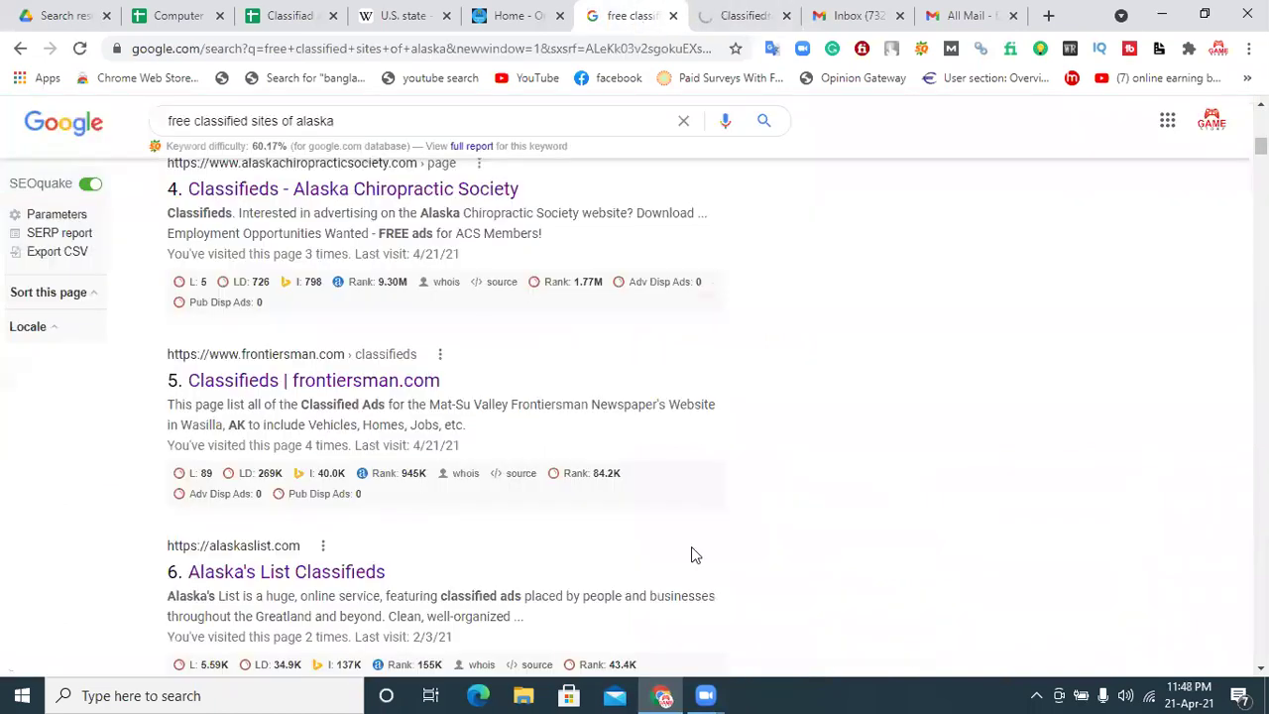
scroll(458, 493, "down", 5)
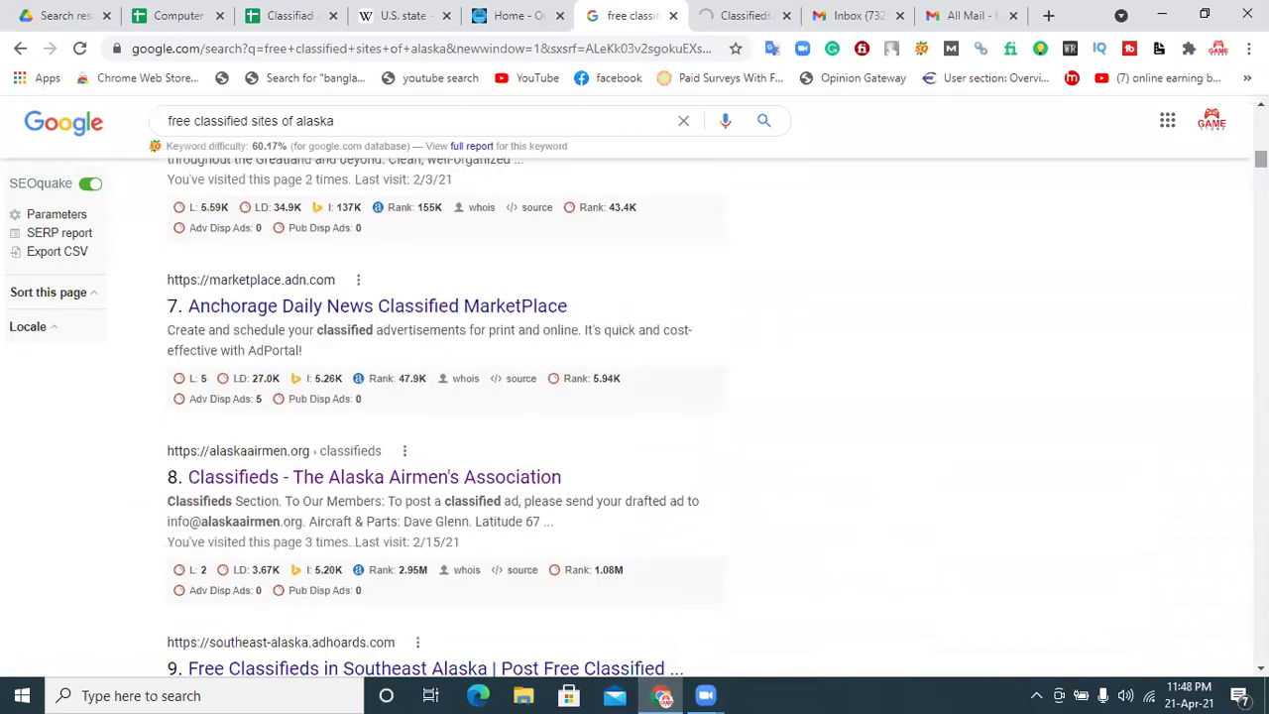
right_click(456, 493)
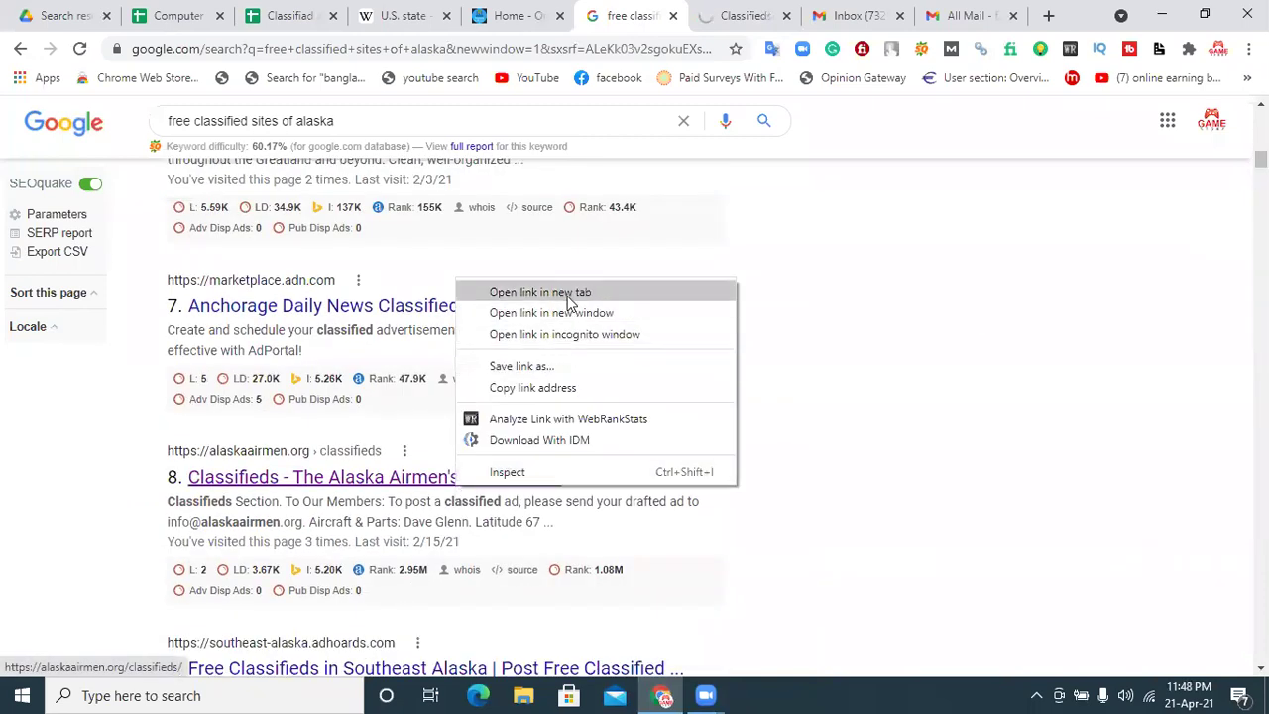
left_click(571, 301)
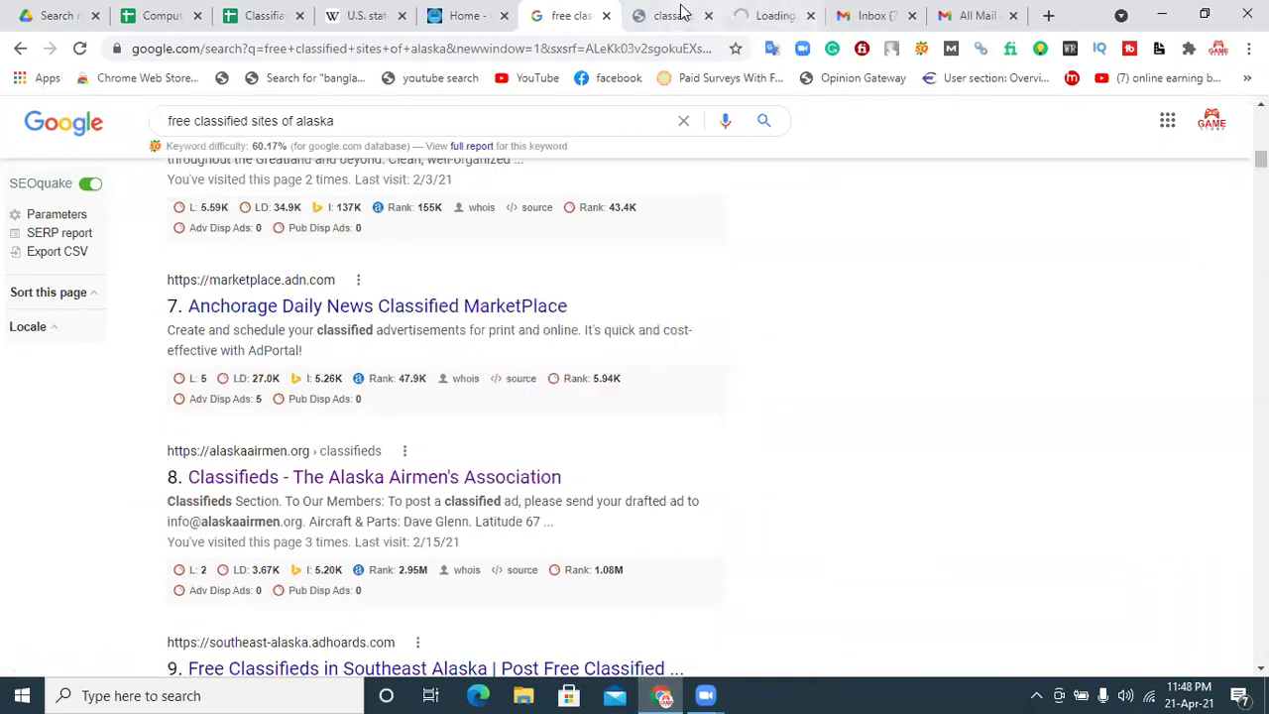
Step: Look over the Alaska Airmen classifieds page, then close it and the unreachable classadz tab
left_click(678, 14)
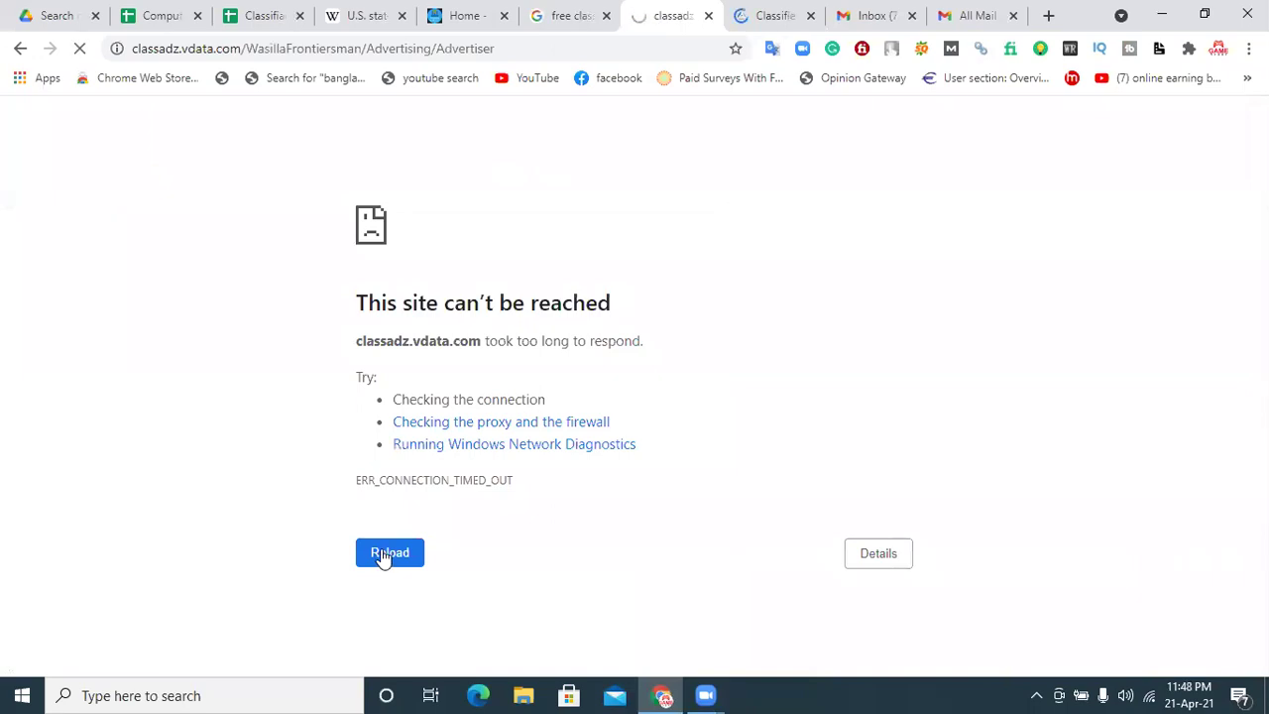
left_click(765, 10)
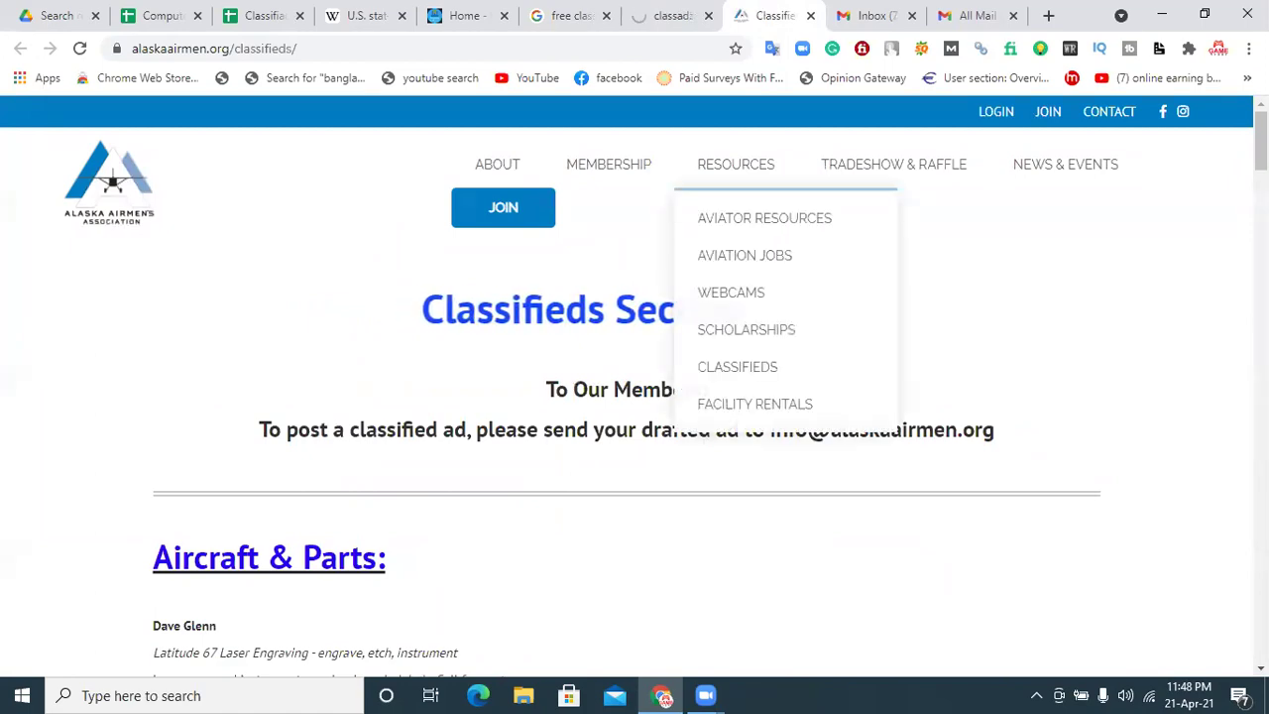
scroll(635, 436, "down", 20)
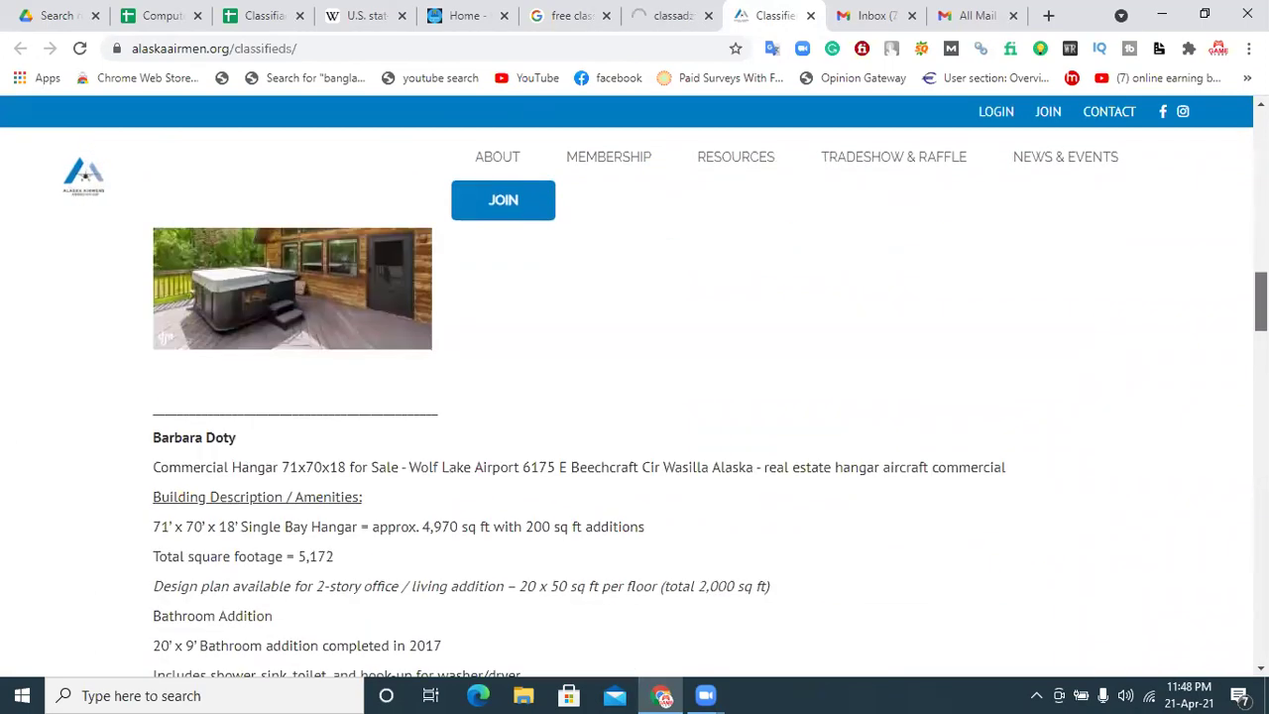
scroll(635, 436, "down", 6)
key("Home")
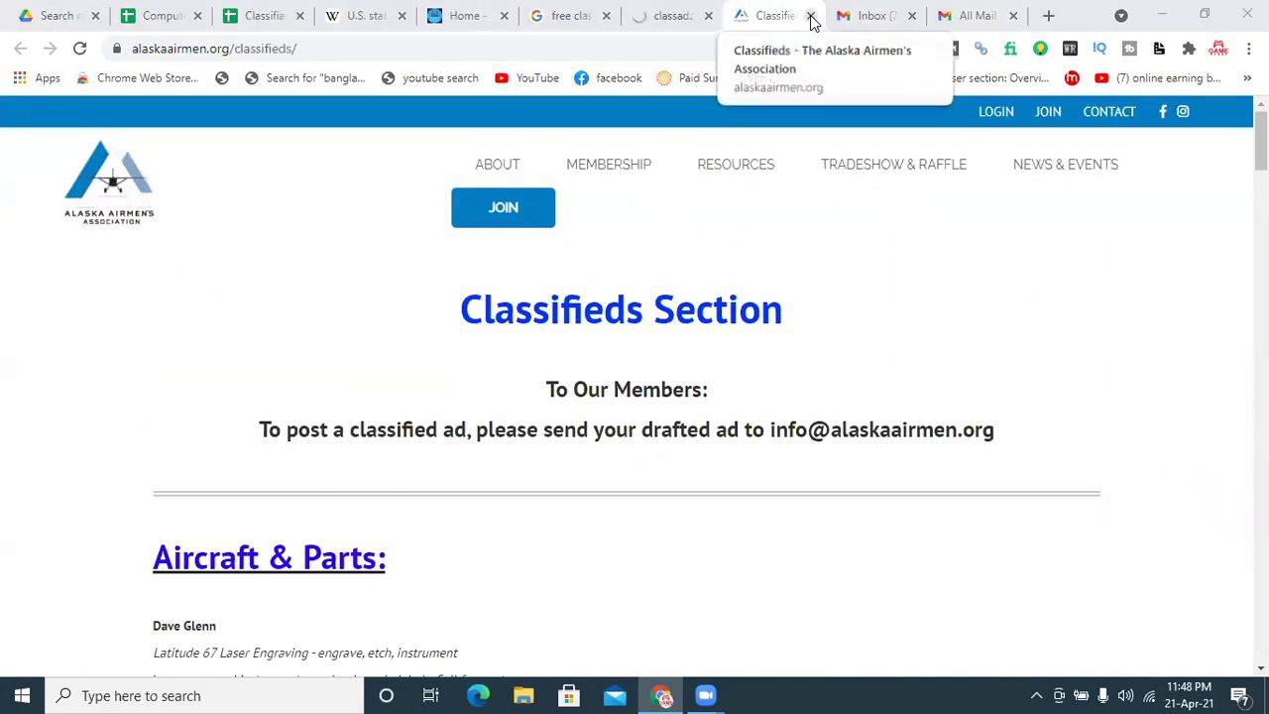
left_click(810, 15)
left_click(709, 16)
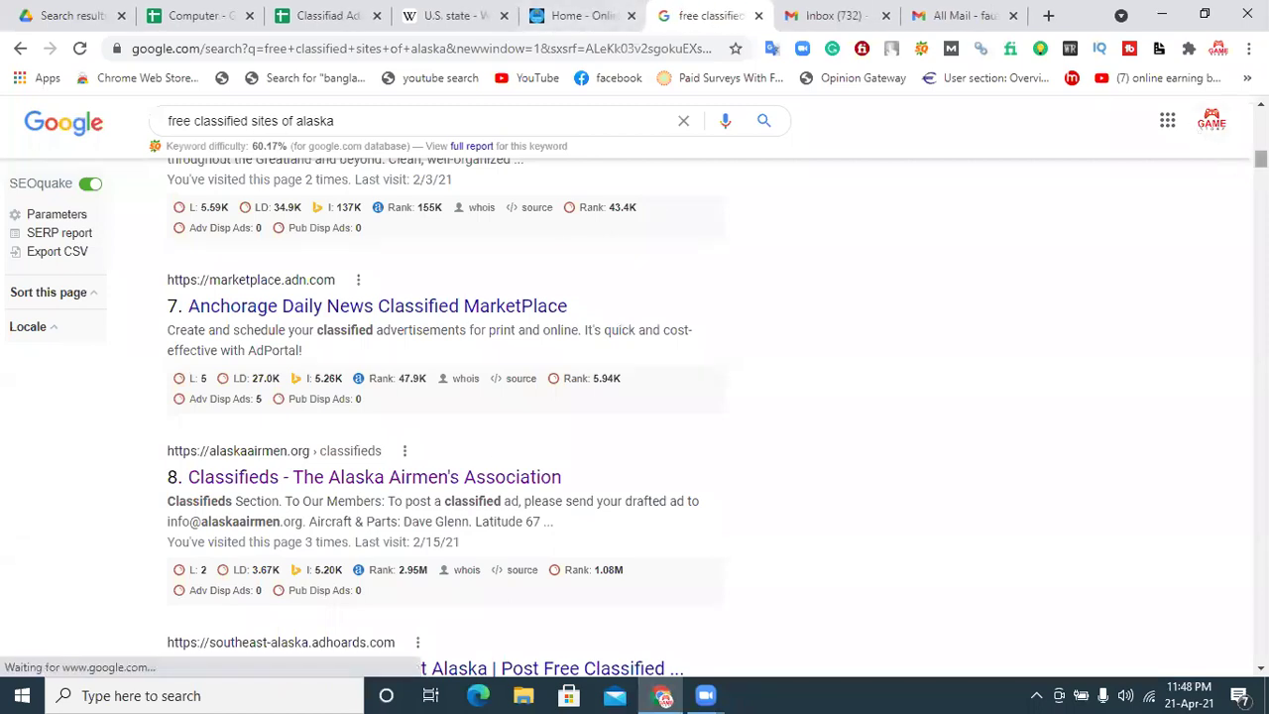
Step: Open the Southeast Alaska Adhoards result in a new tab and switch to it
scroll(634, 397, "down", 3)
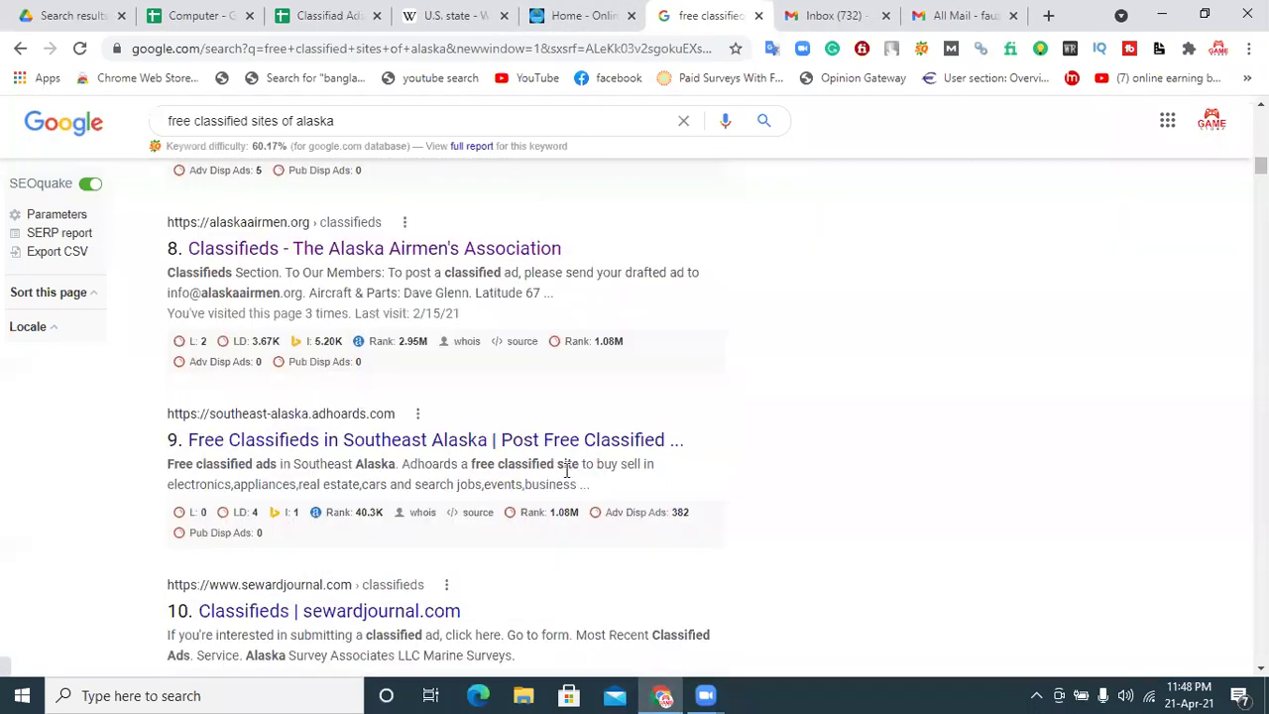
right_click(559, 442)
left_click(574, 457)
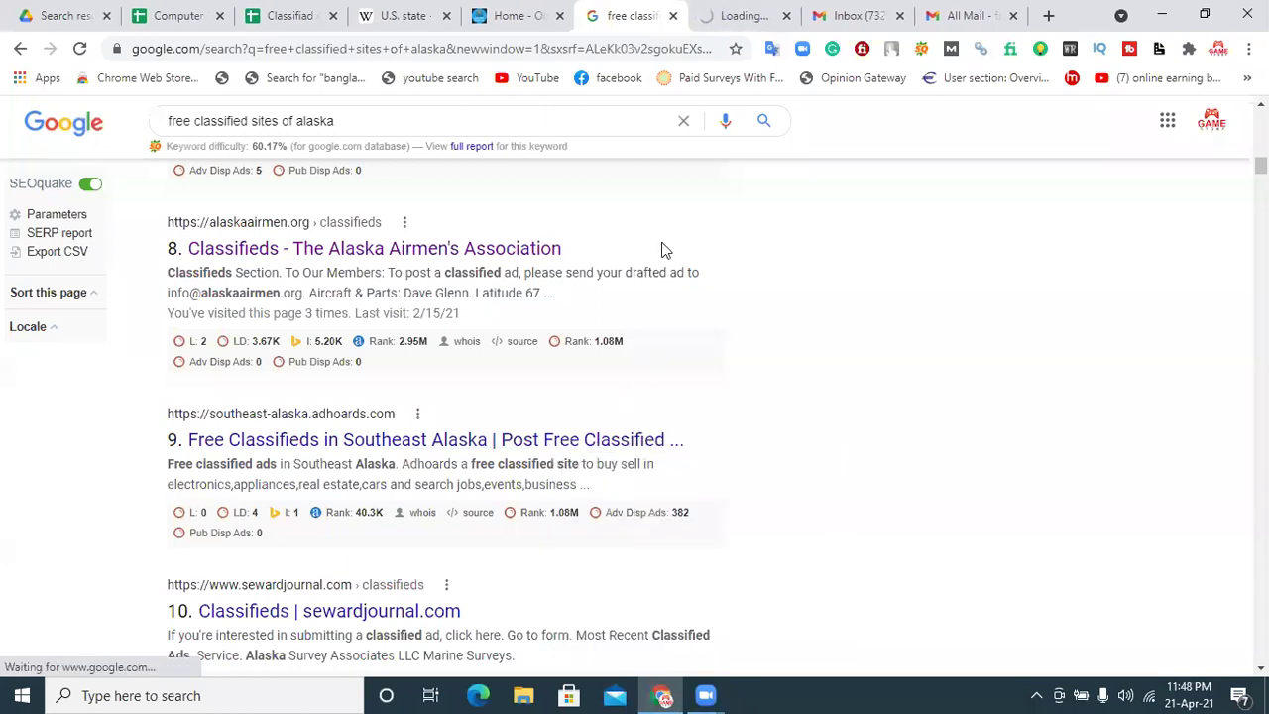
left_click(742, 14)
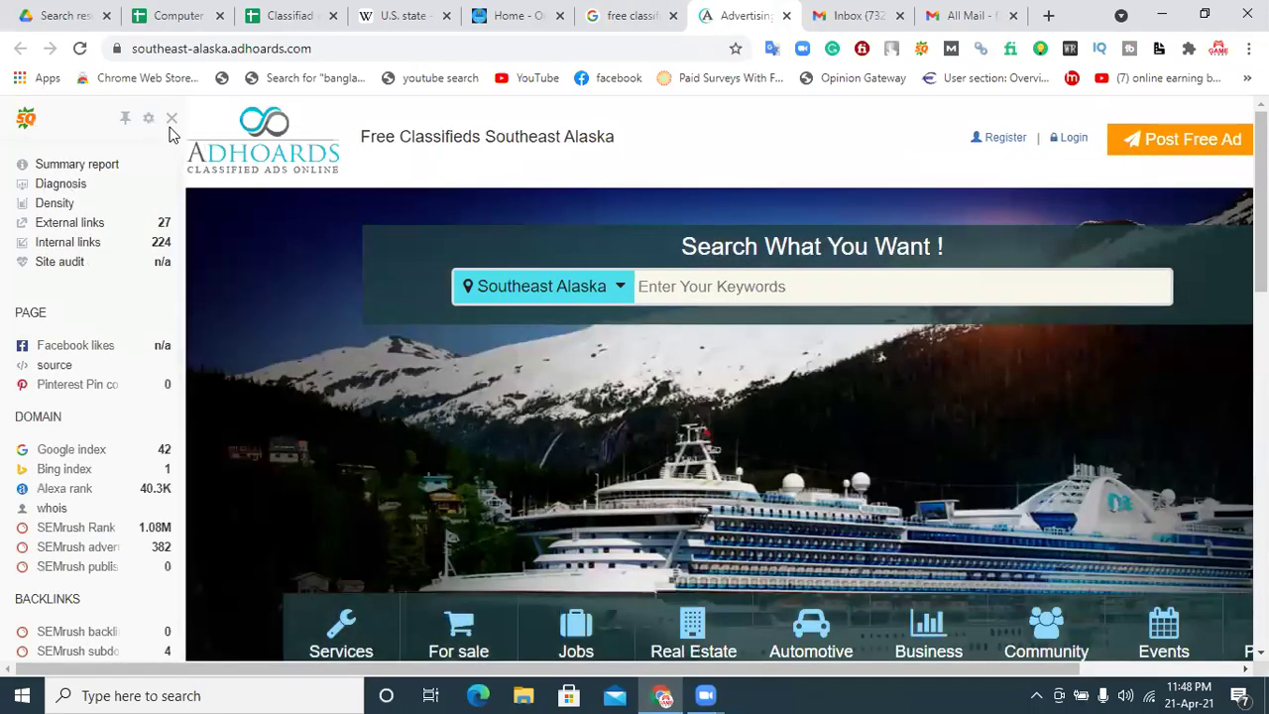
Step: Disable the SEO sidebar for this domain and go to the Register page
left_click(170, 120)
left_click(216, 156)
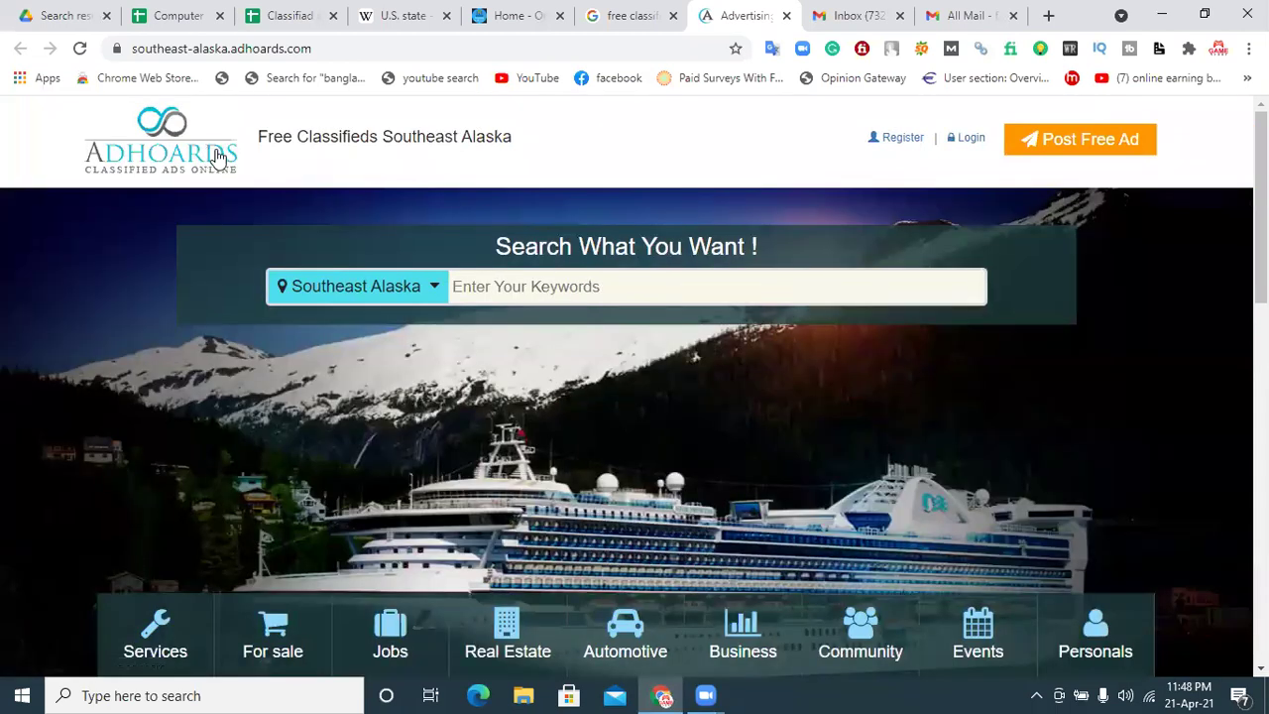
left_click(910, 142)
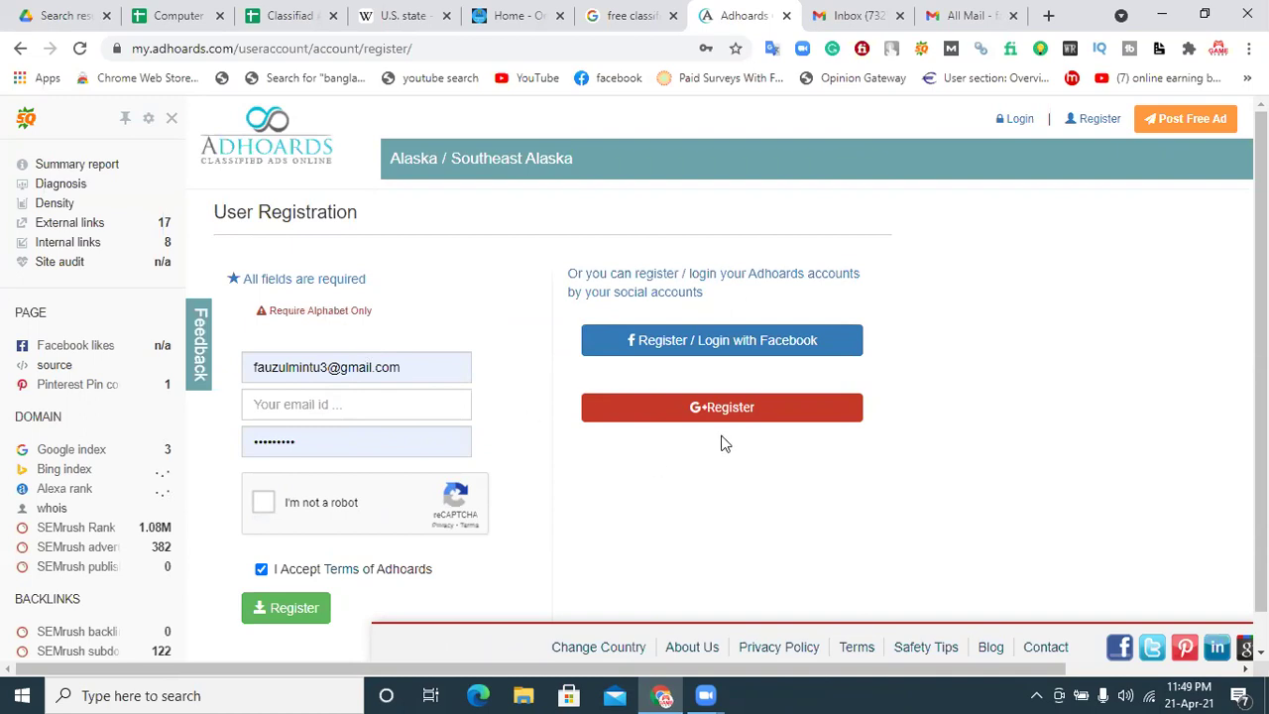
left_click(271, 504)
left_click(361, 305)
left_click(355, 426)
left_click(624, 560)
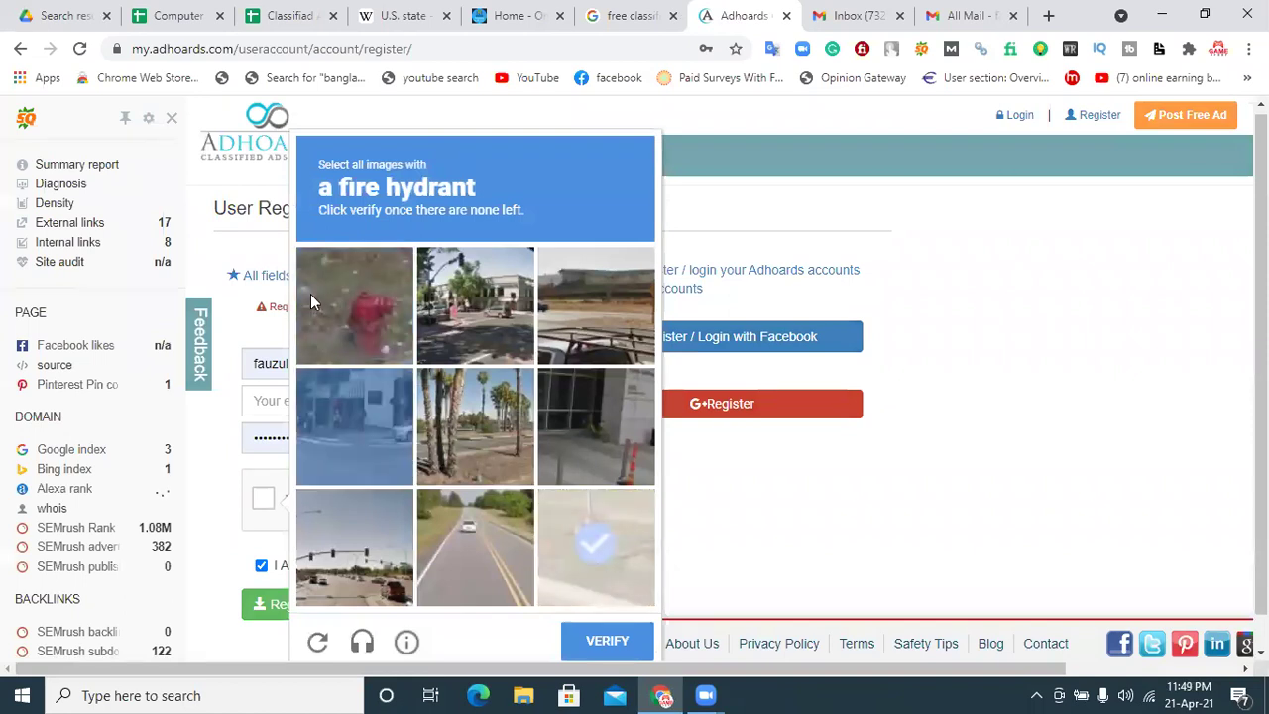
left_click(336, 308)
left_click(583, 535)
left_click(595, 565)
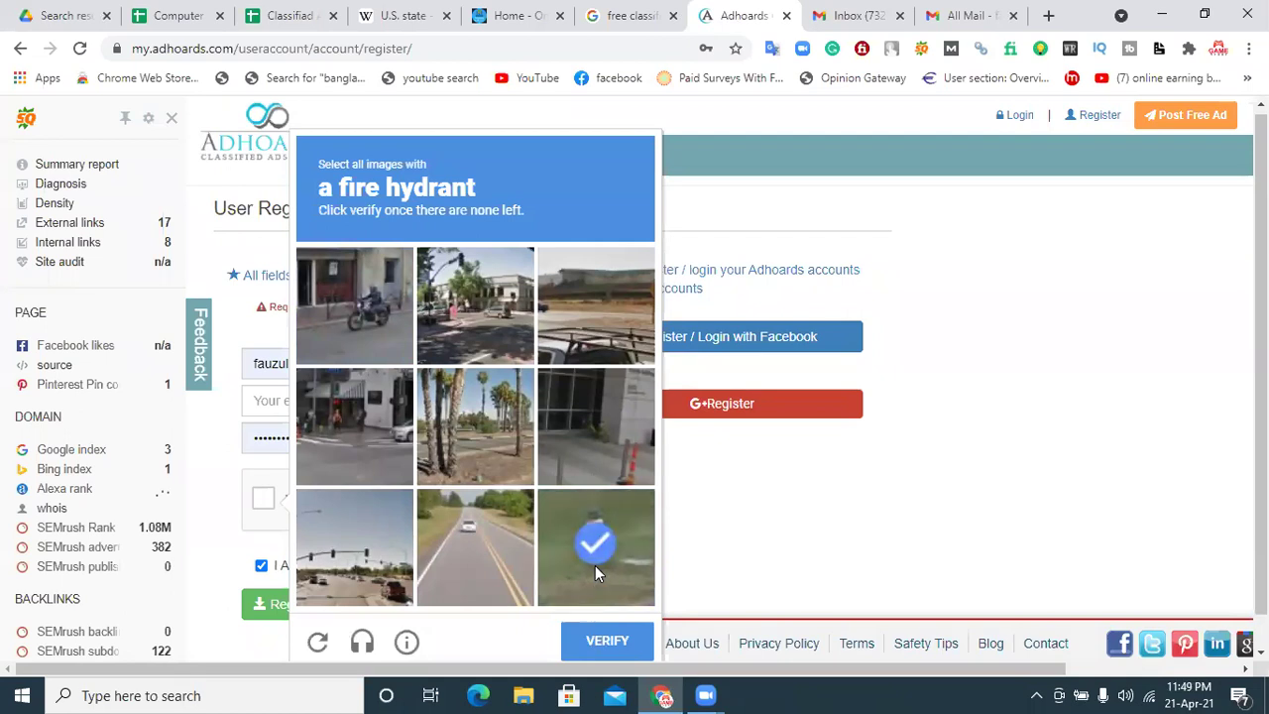
left_click(602, 636)
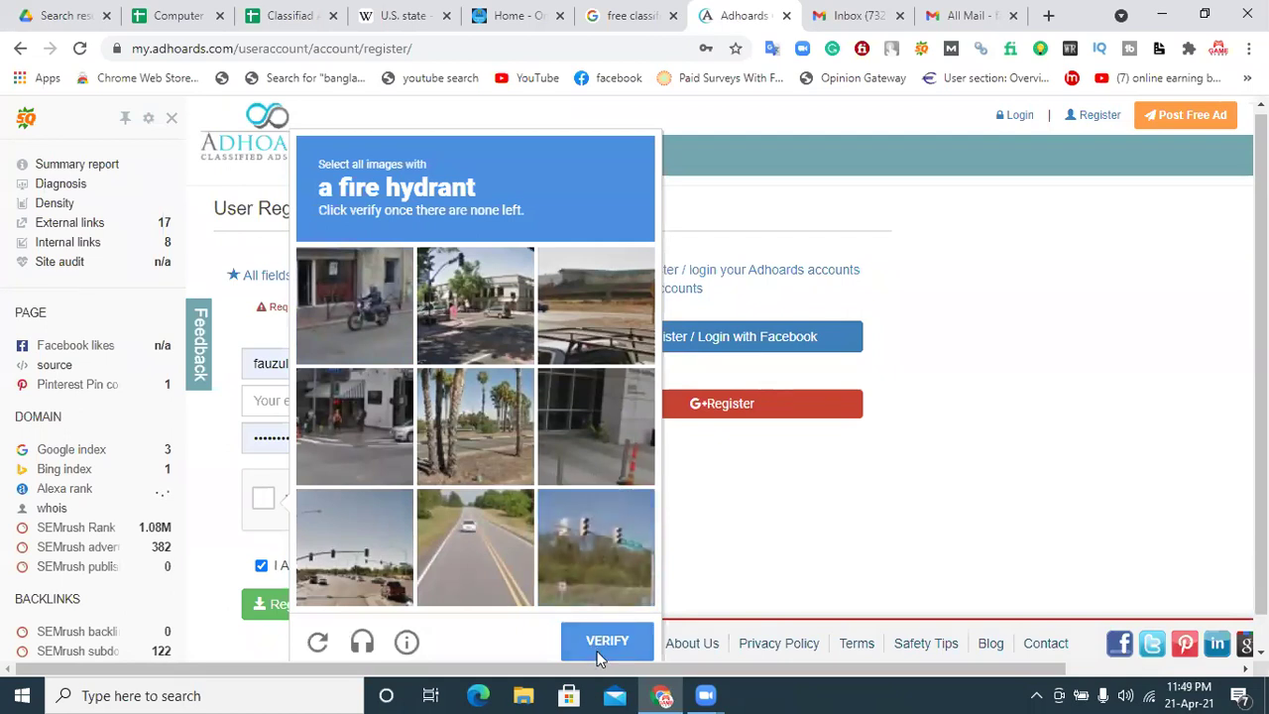
left_click(285, 605)
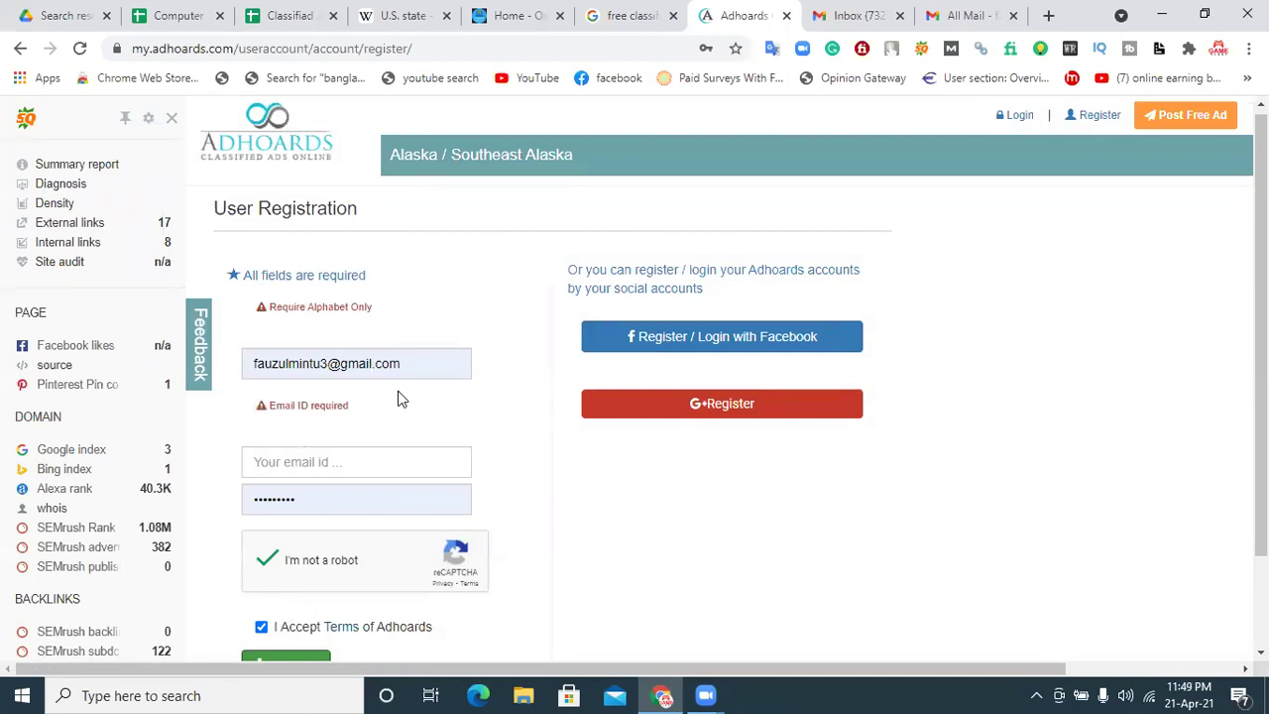
scroll(466, 551, "down", 1)
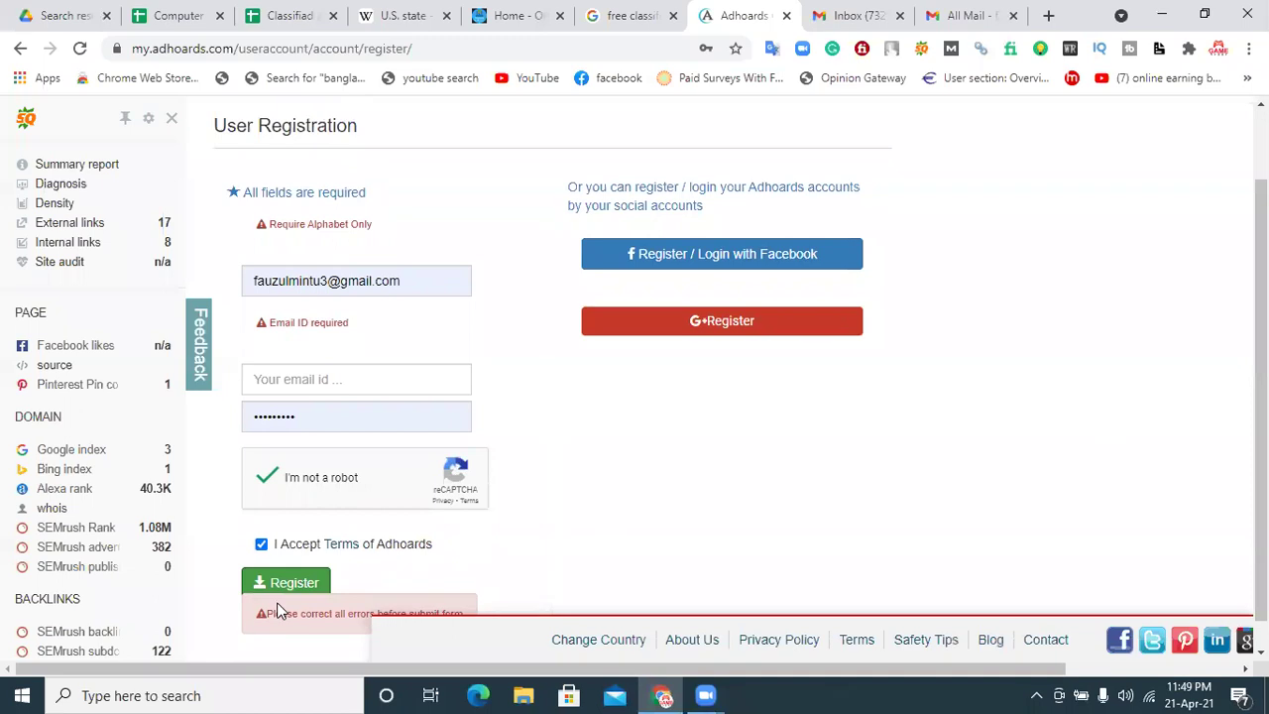
left_click(407, 281)
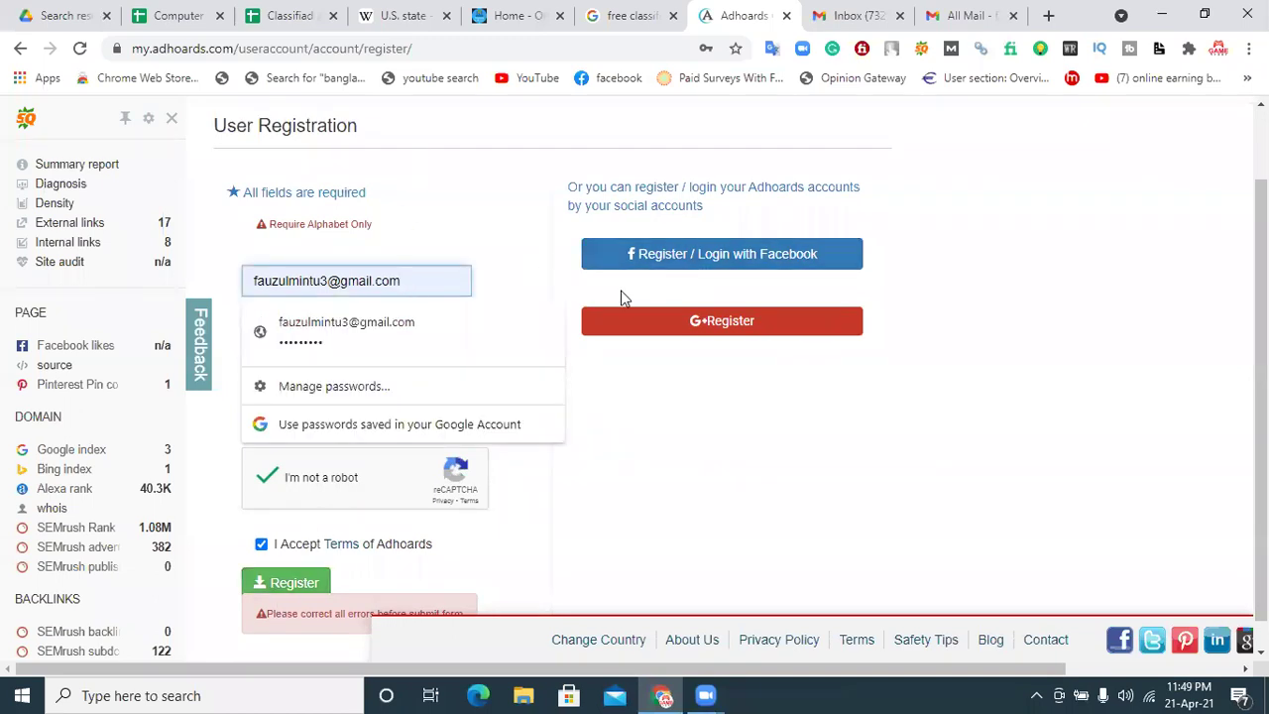
left_click(473, 328)
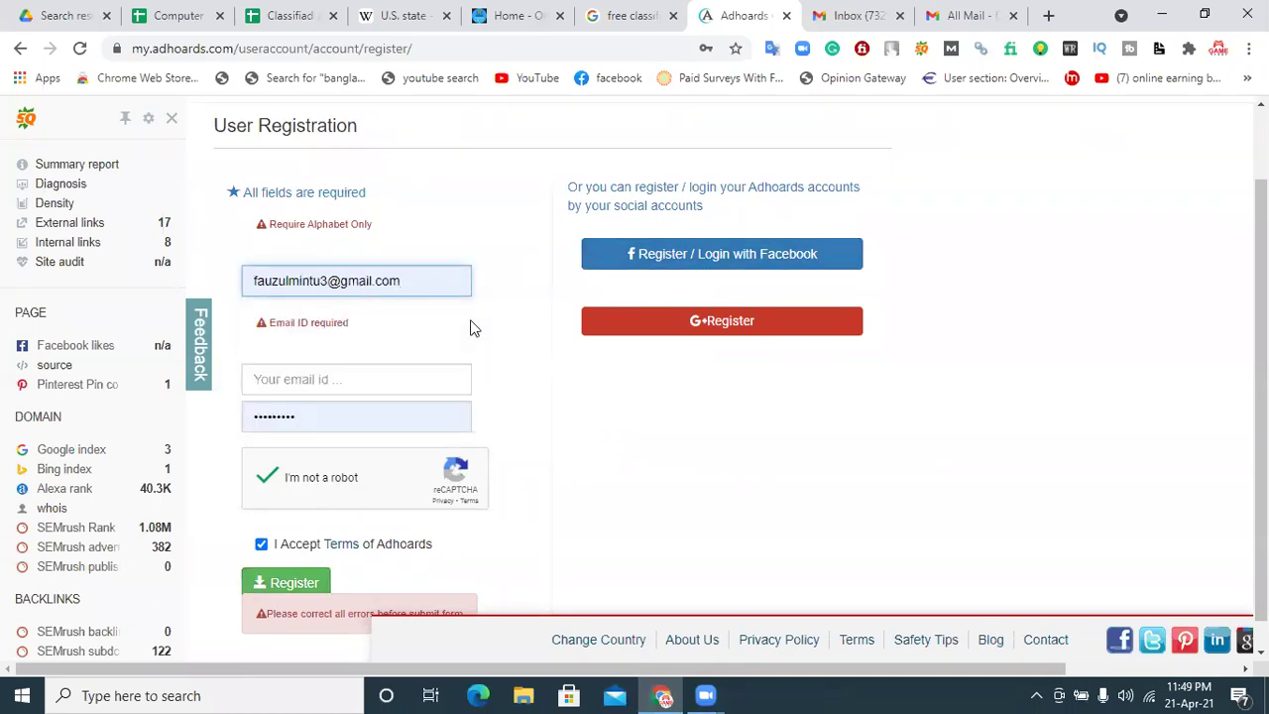
left_click(740, 323)
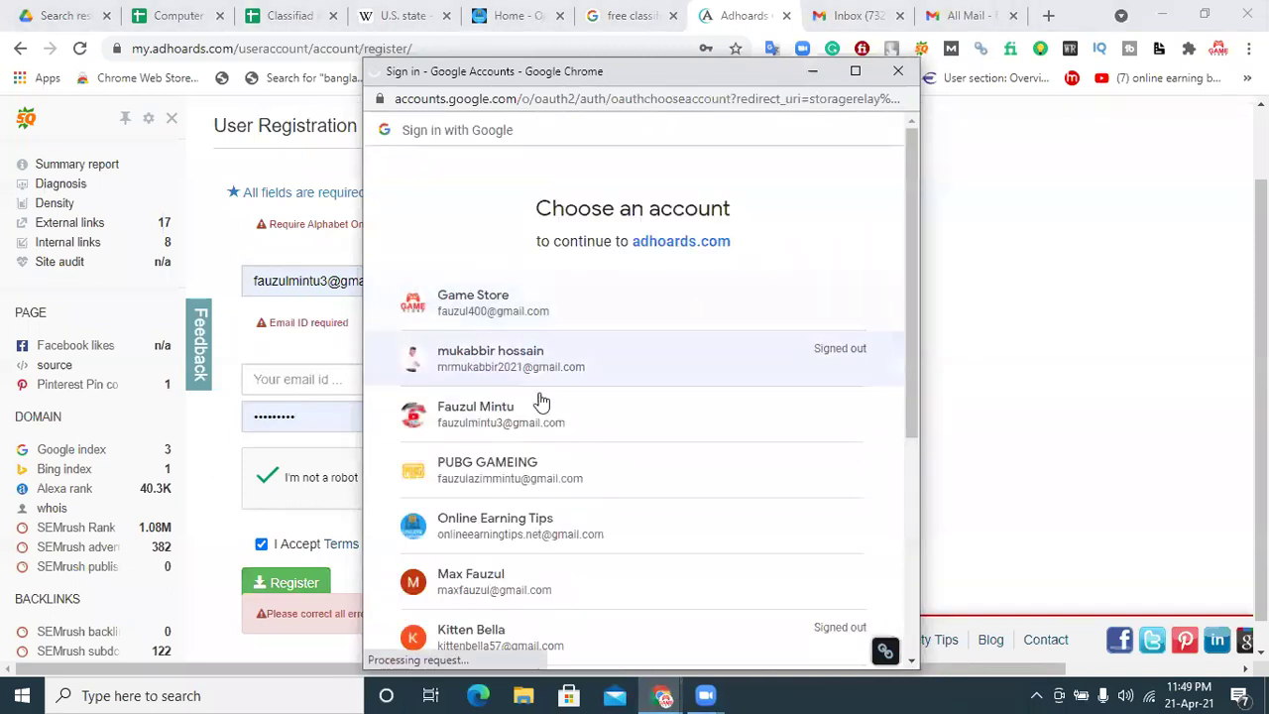
left_click(515, 472)
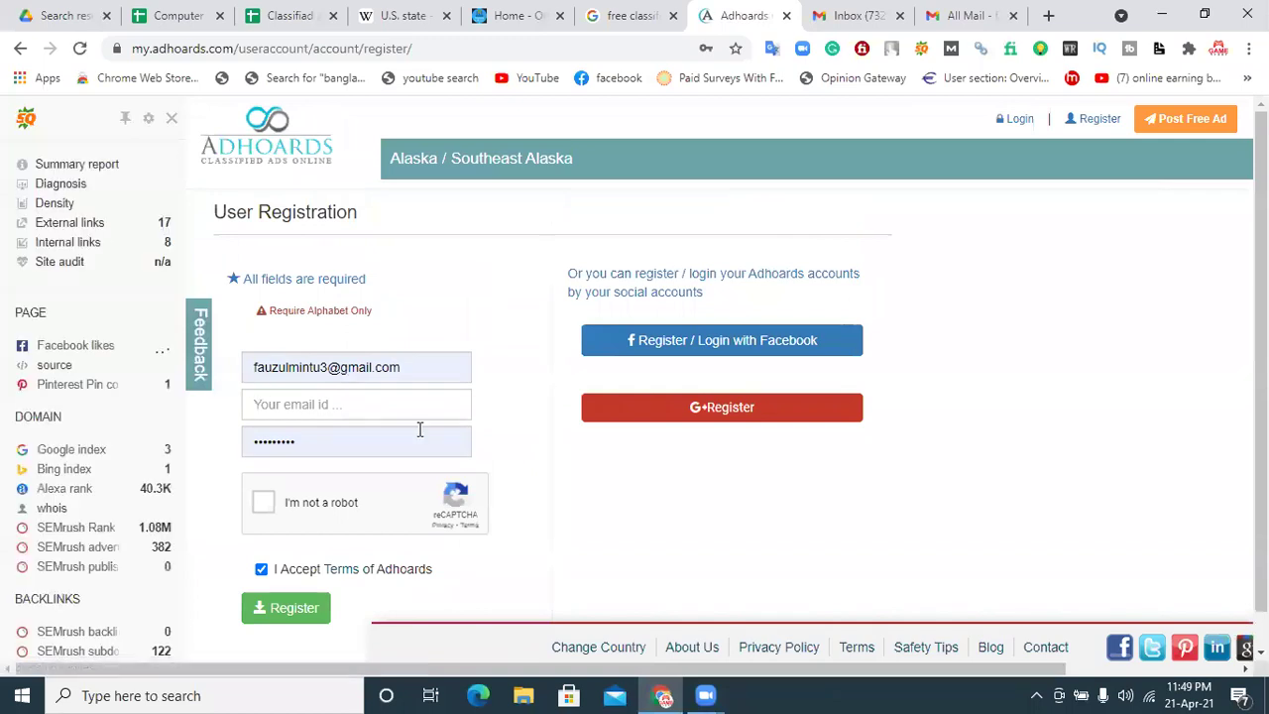
left_click(321, 402)
Step: Replace the already-registered address in the second email field with a new email address
left_click(328, 445)
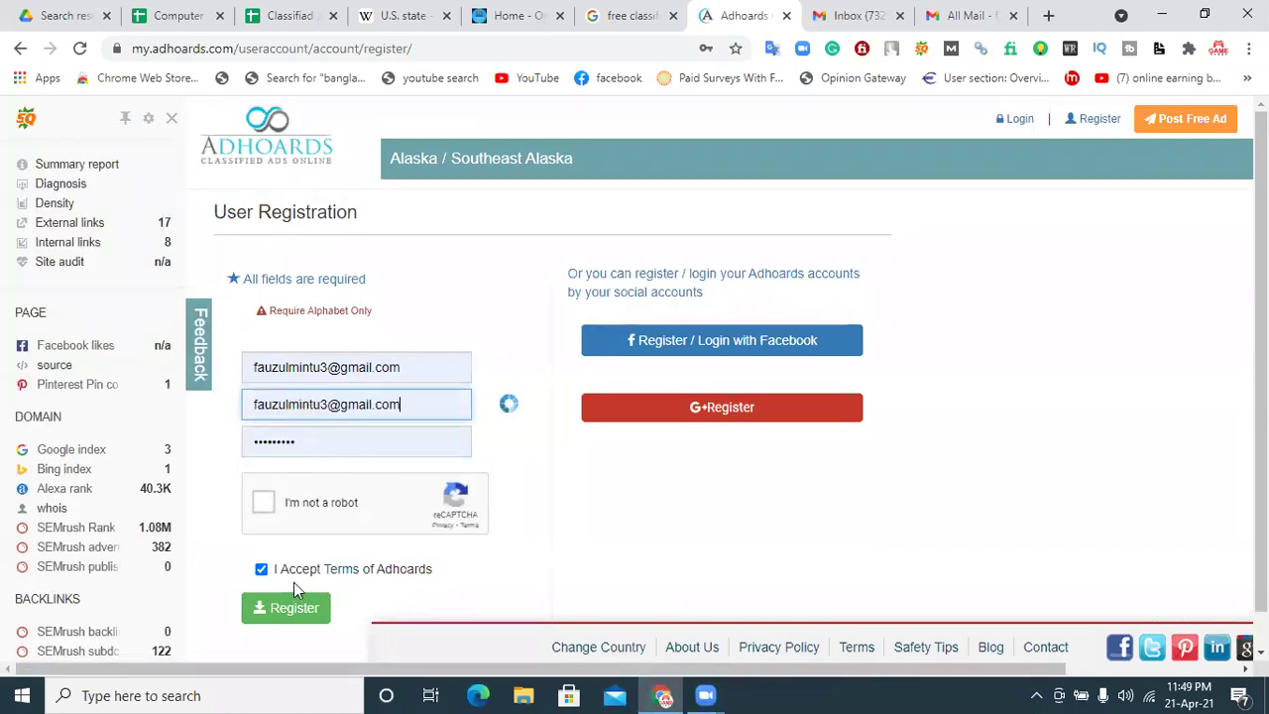
triple_click(424, 466)
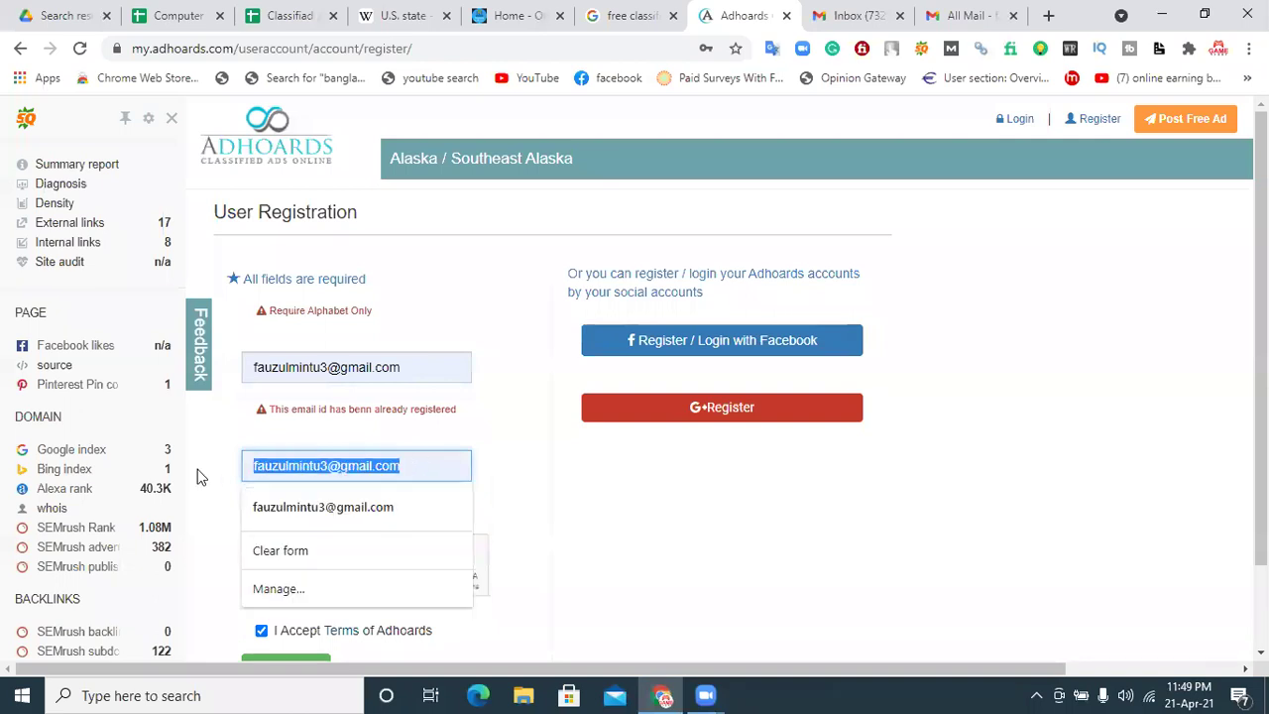
key("BackSpace")
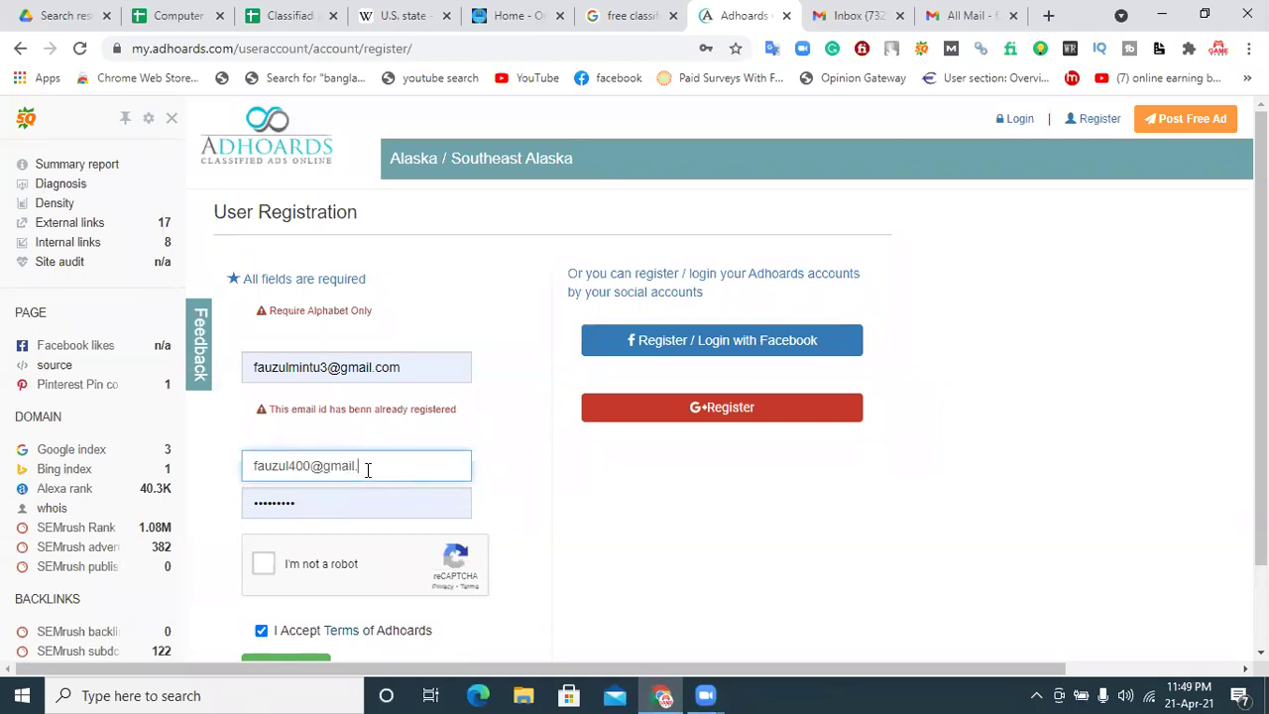
left_click(593, 534)
Step: Pass the robot check by selecting the boat images and submitting the challenge
left_click(260, 506)
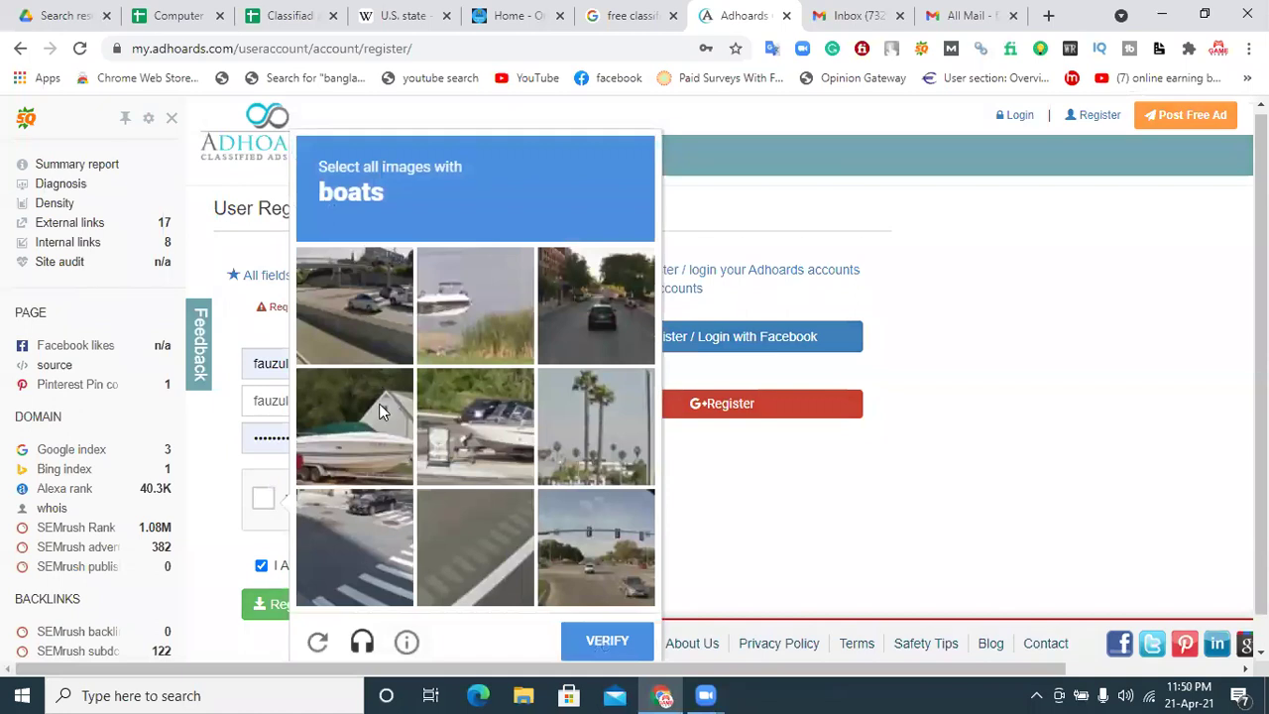
left_click(382, 412)
left_click(465, 448)
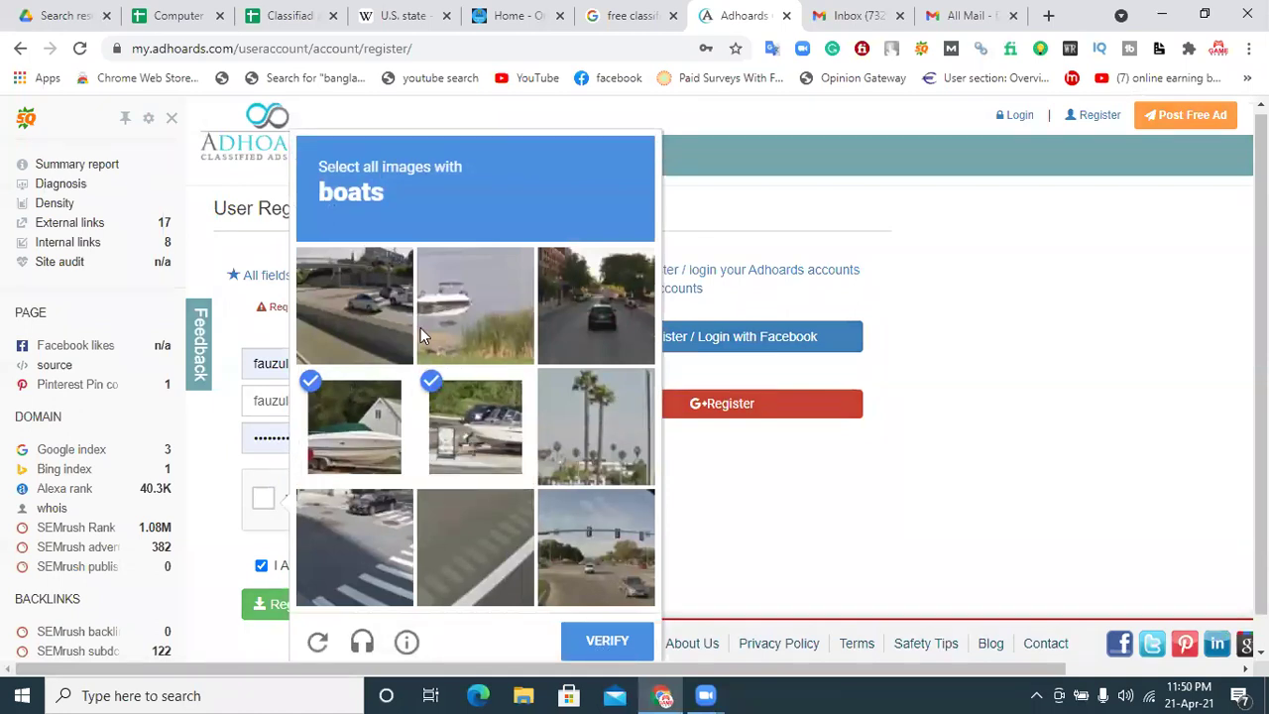
left_click(464, 305)
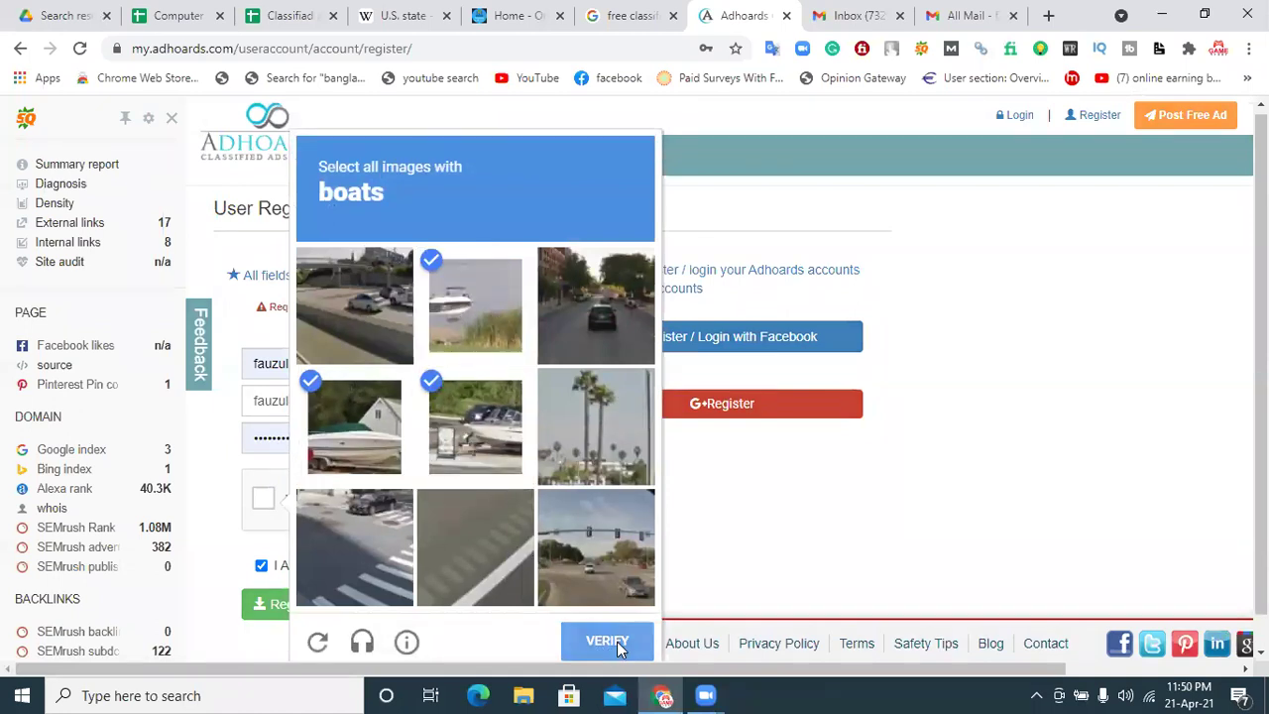
left_click(614, 642)
Step: Submit the registration form, then attempt signing up with Facebook instead
left_click(322, 606)
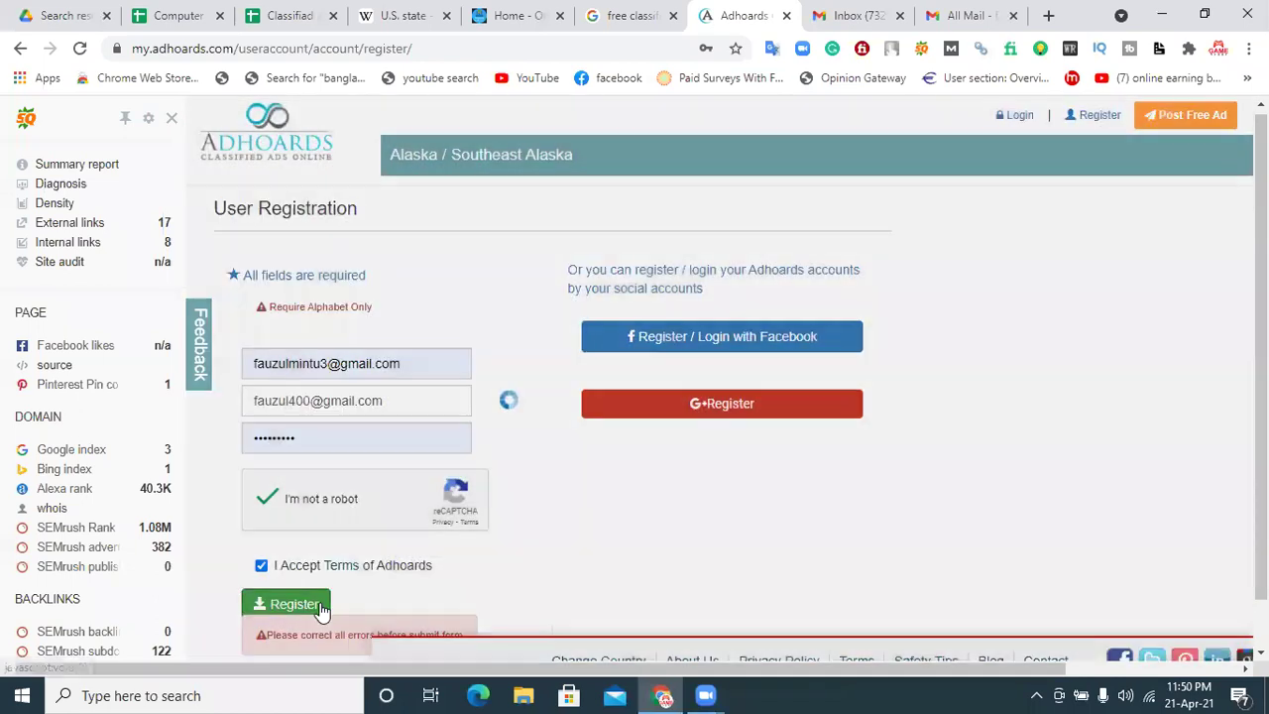
scroll(1259, 397, "down", 1)
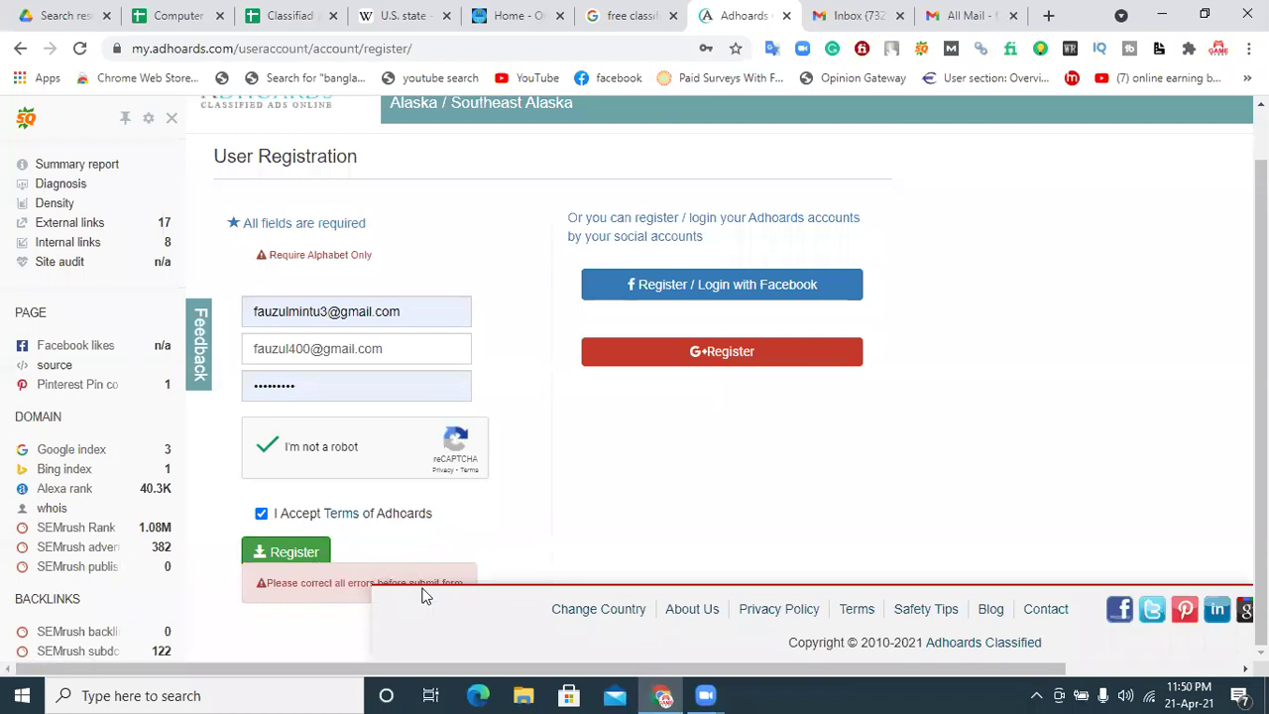
left_click(715, 289)
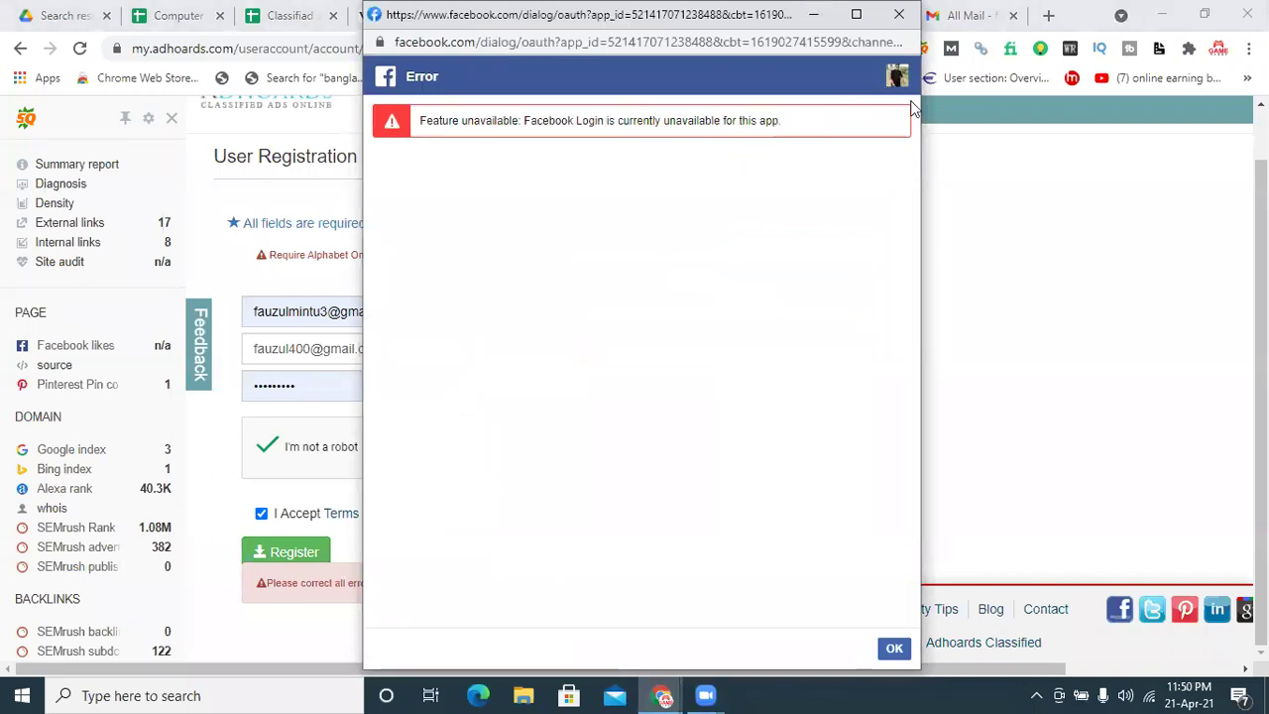
Step: Dismiss the Facebook login error and try registering with a Google account
left_click(895, 650)
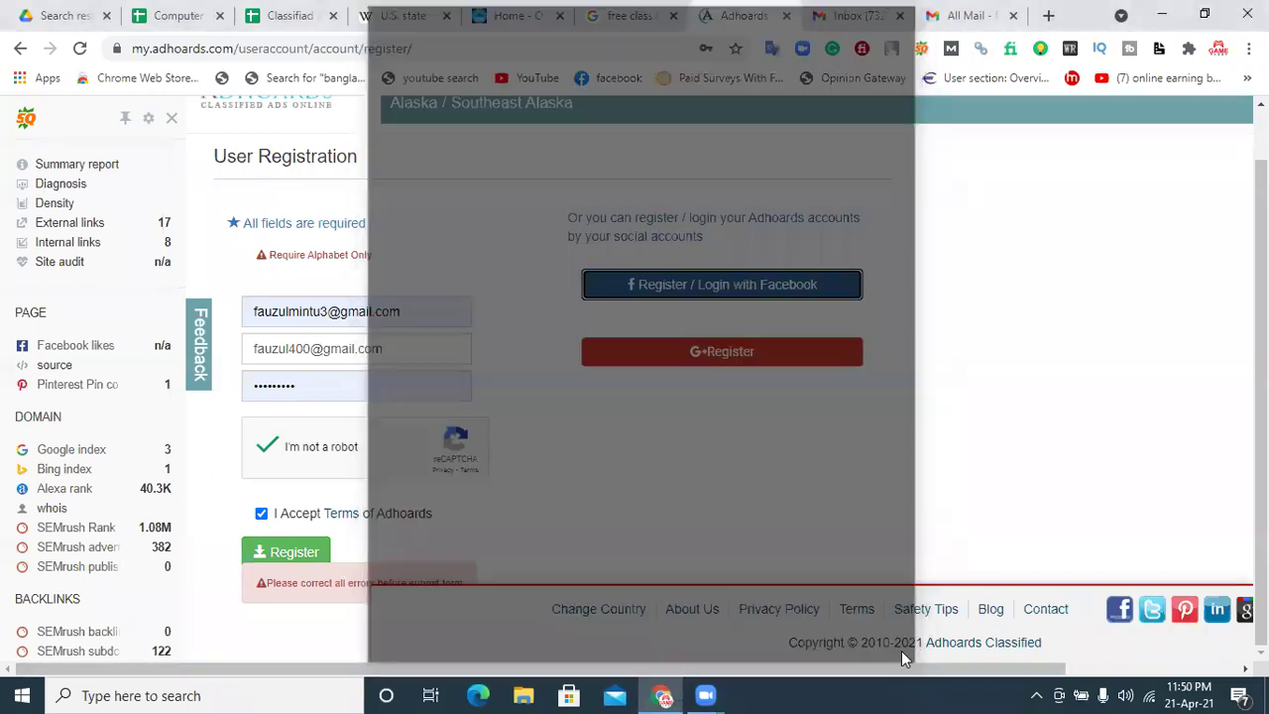
left_click(667, 353)
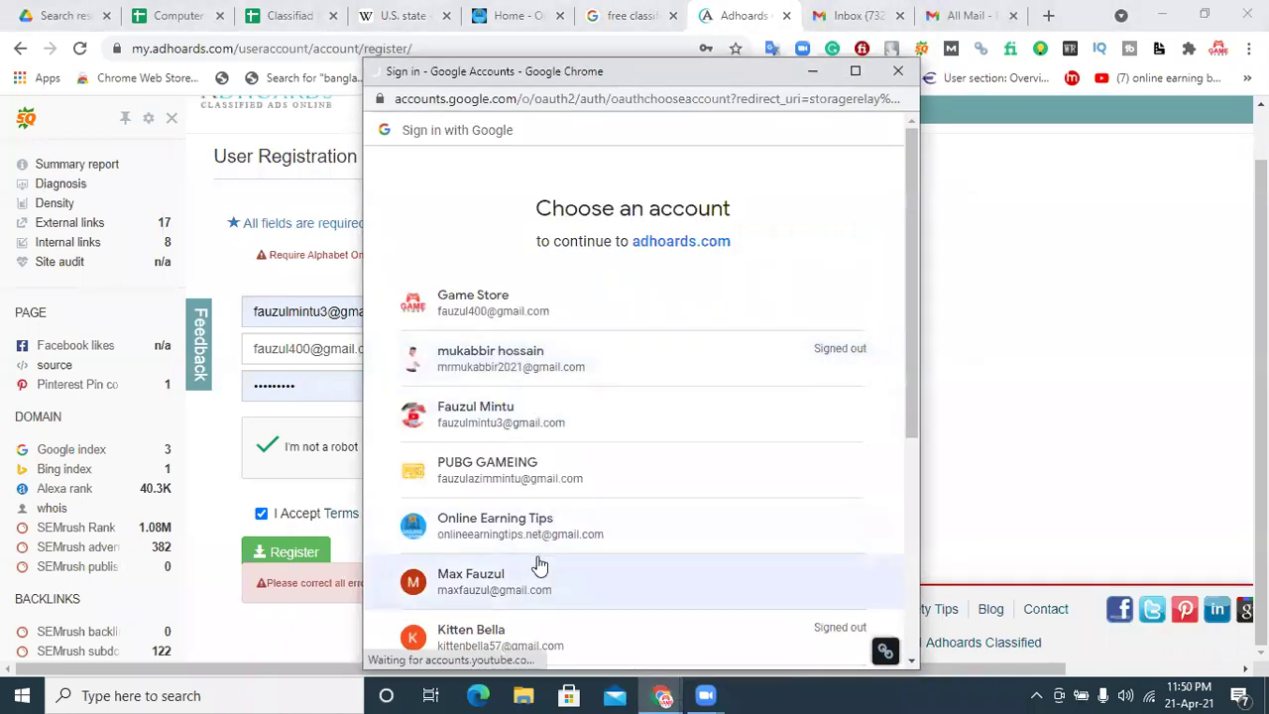
left_click(532, 585)
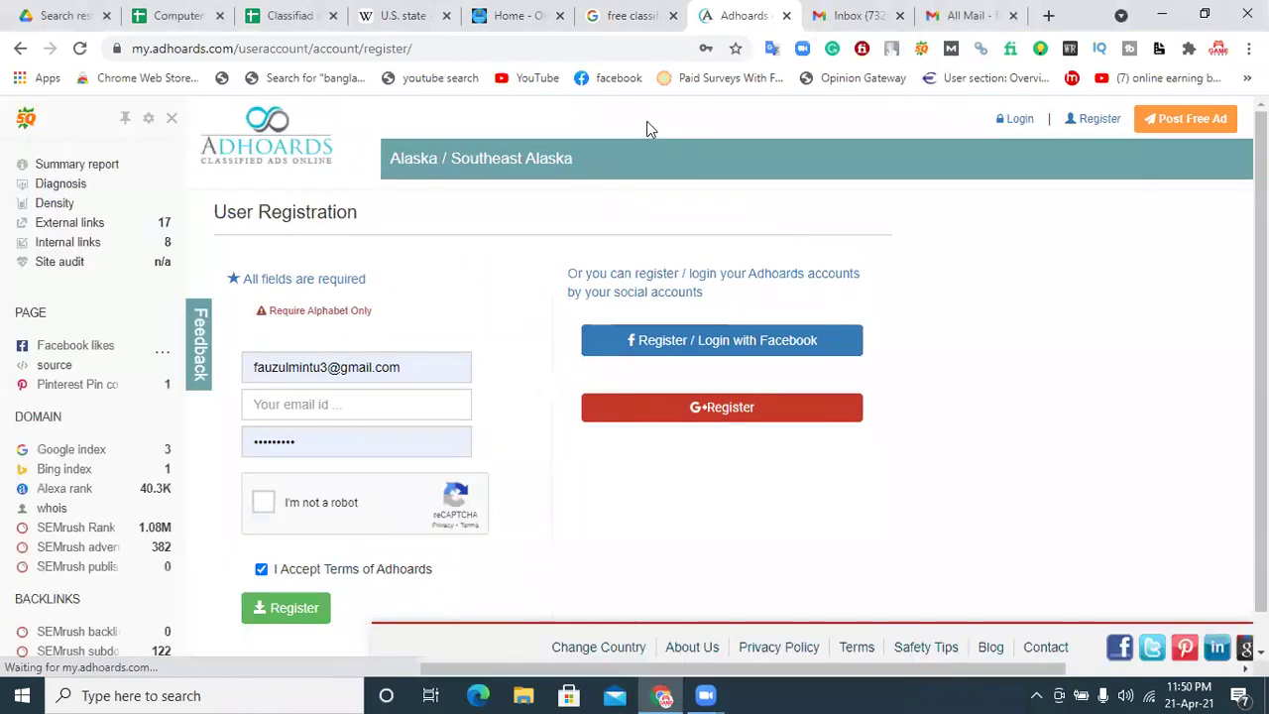
Step: Refill the saved email and password, start the robot check, then close the Adhoards tab
left_click(374, 398)
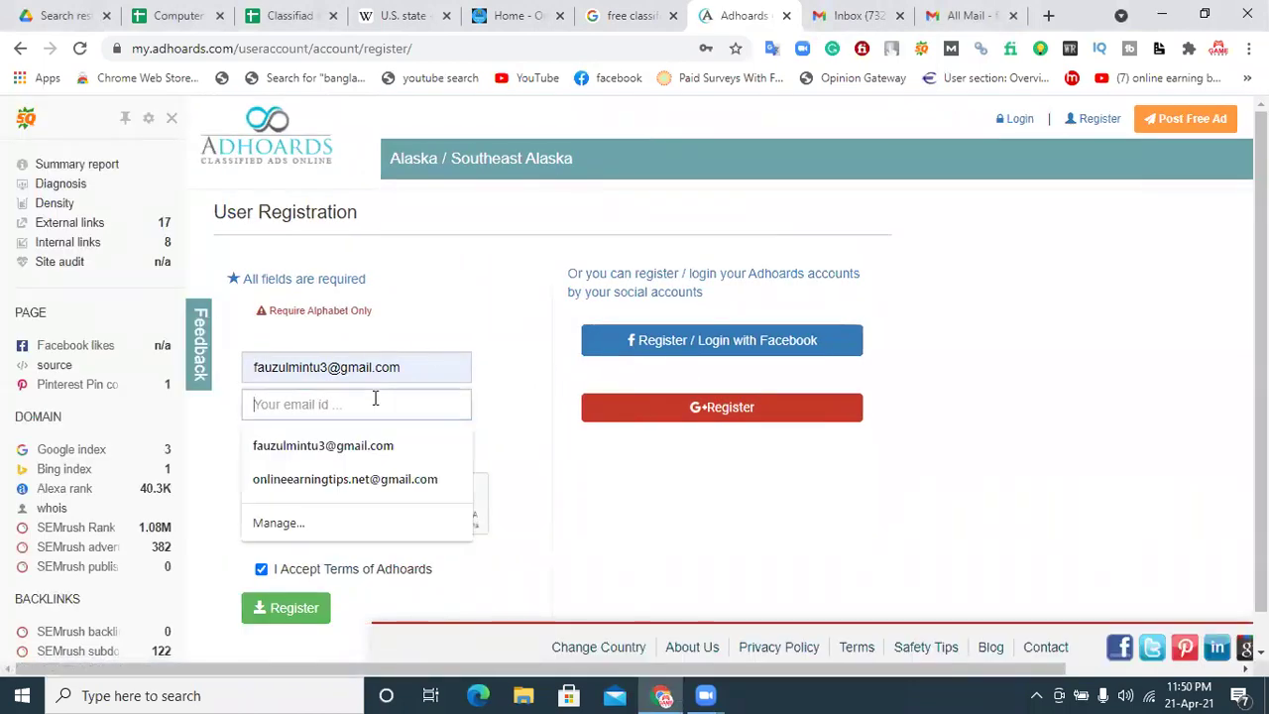
left_click(553, 330)
left_click(408, 368)
double_click(408, 368)
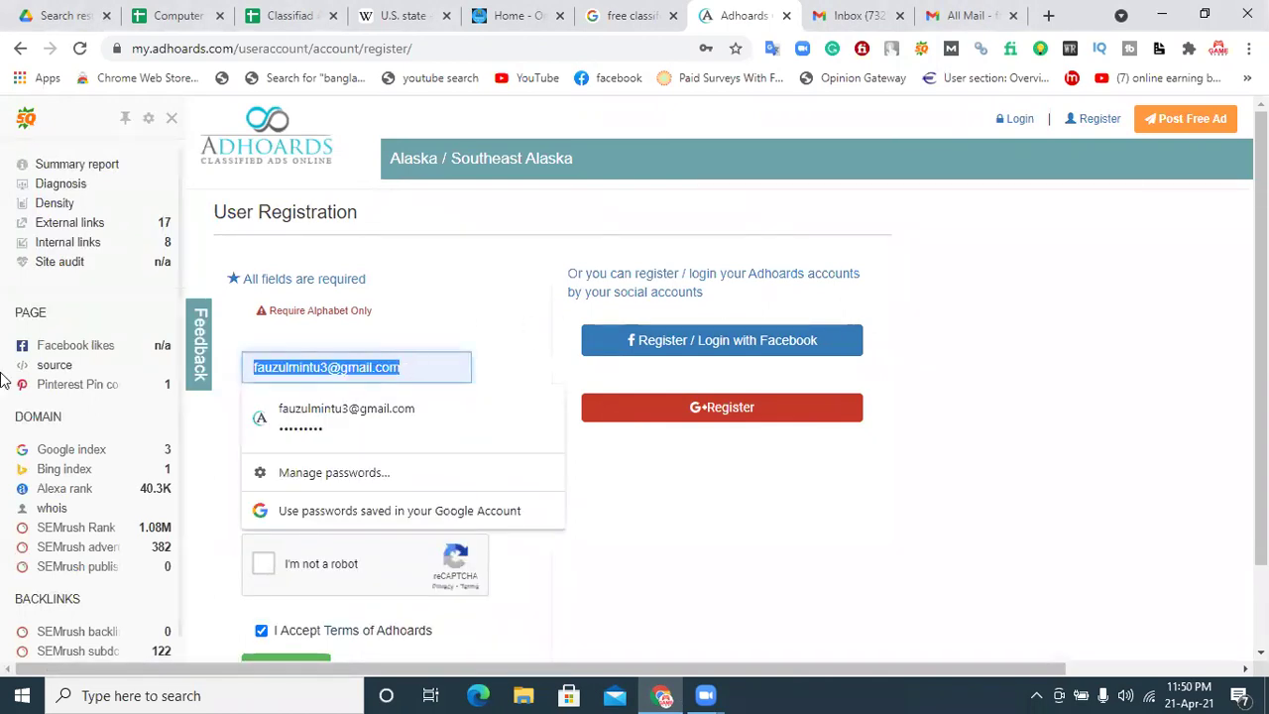
left_click(366, 433)
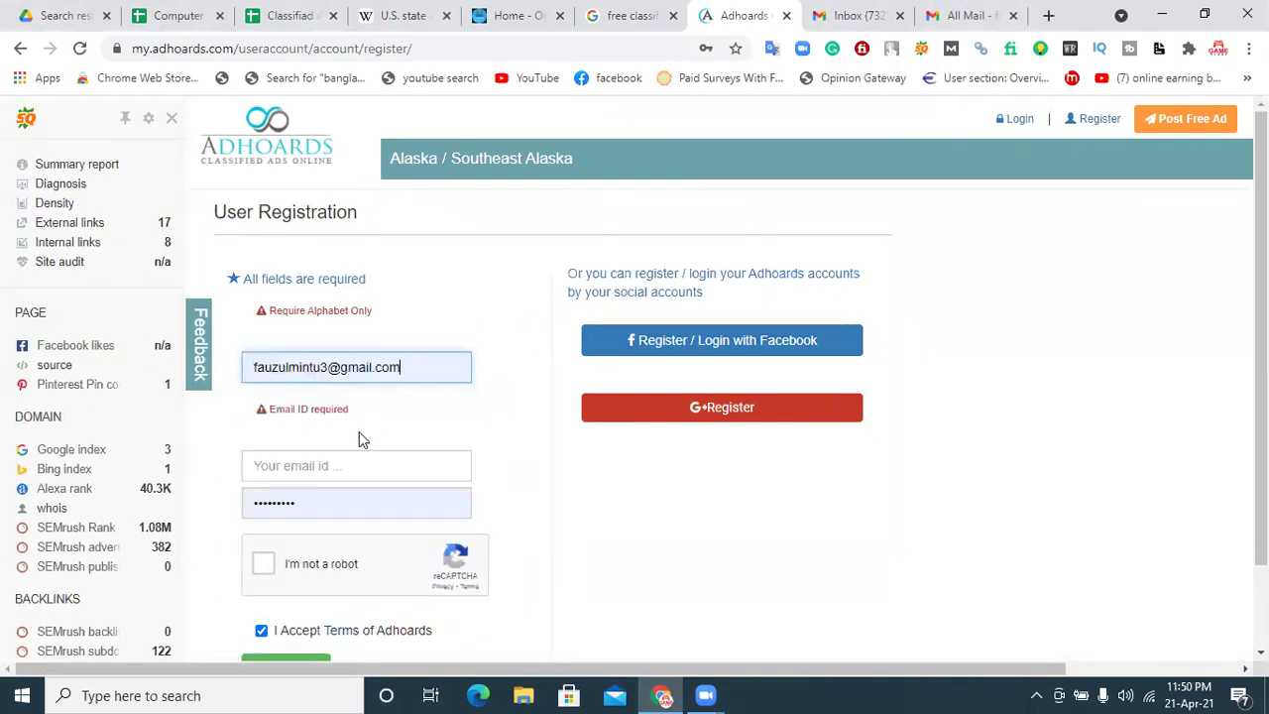
left_click(264, 568)
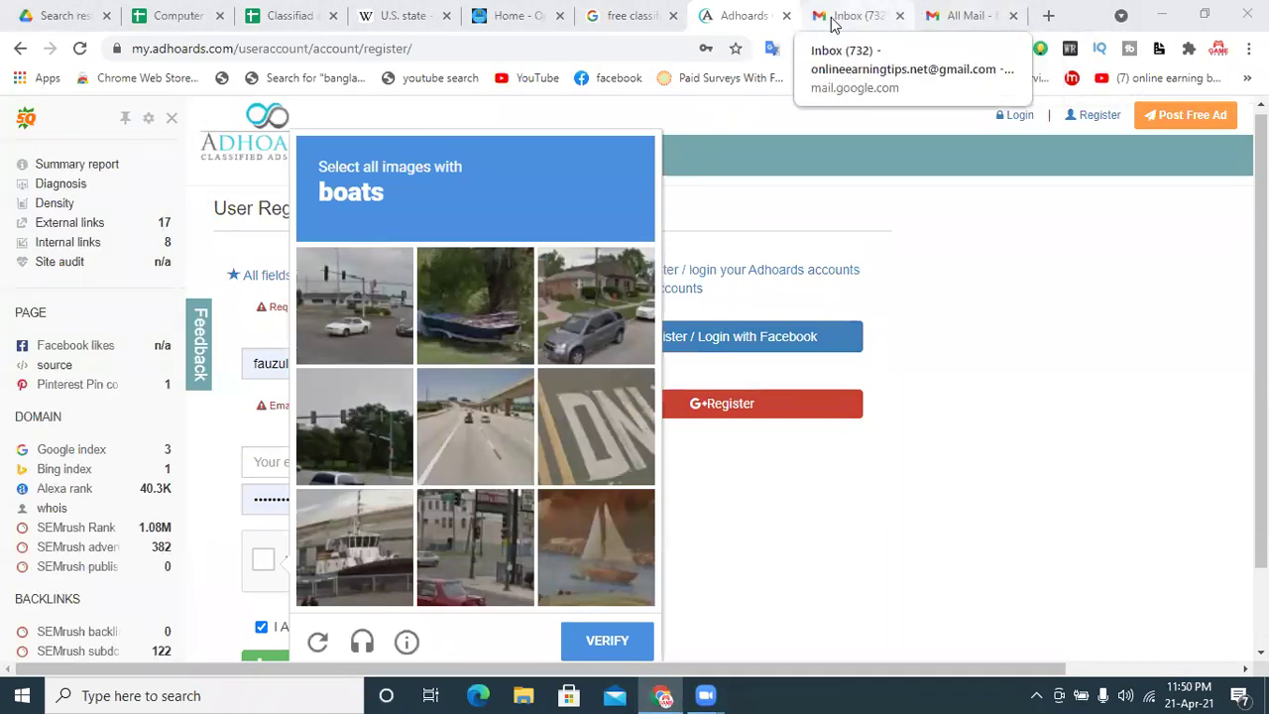
left_click(787, 16)
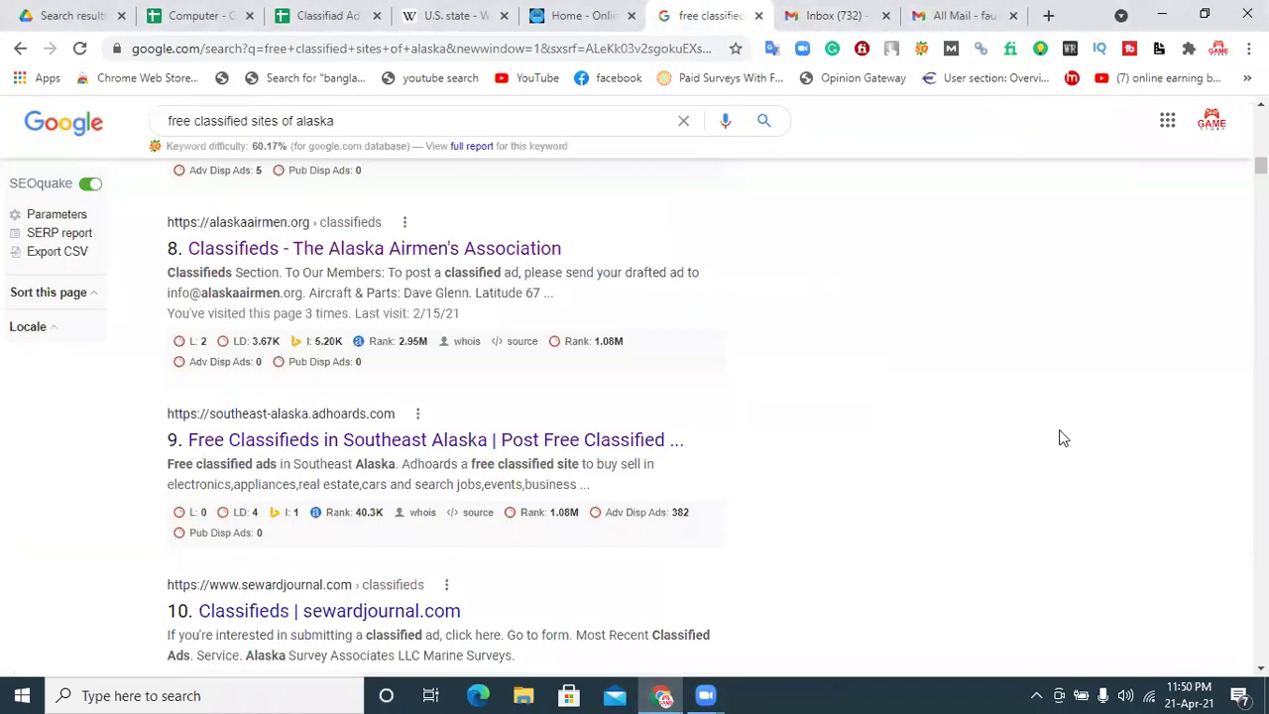
Step: Open the Seward Journal result in a new tab and go to its Sign Up page
right_click(386, 617)
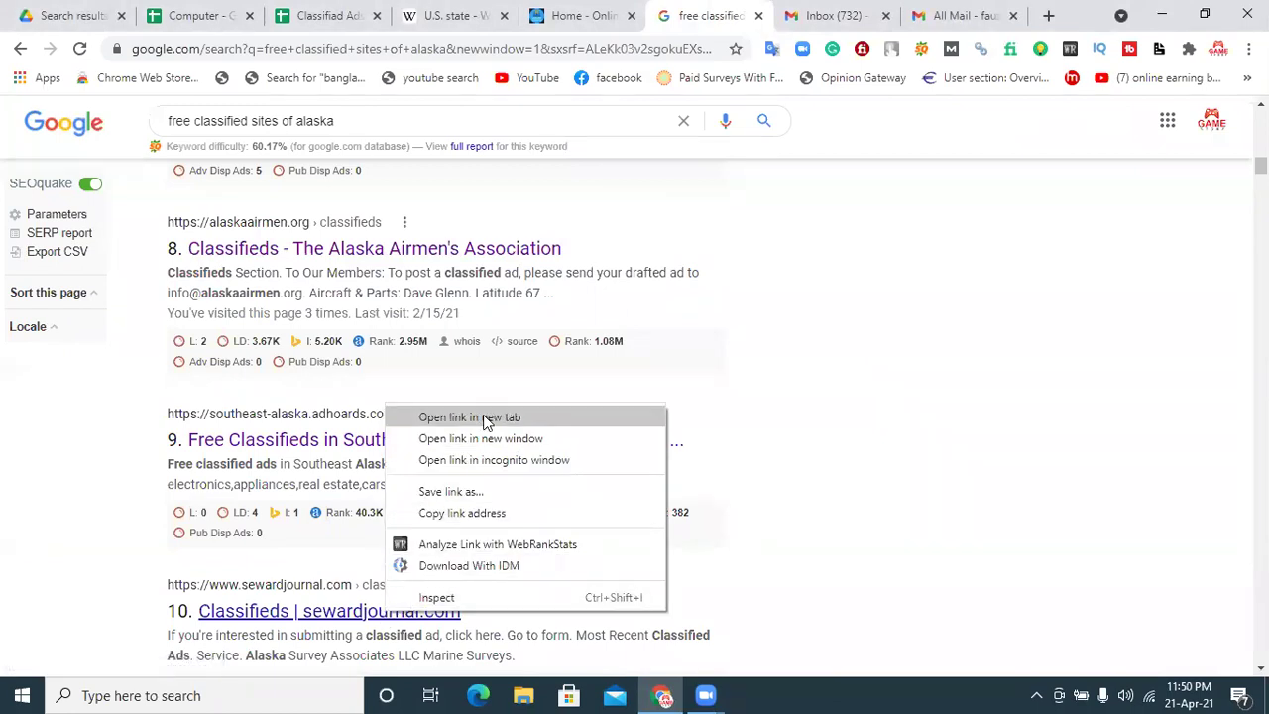
left_click(485, 416)
left_click(729, 10)
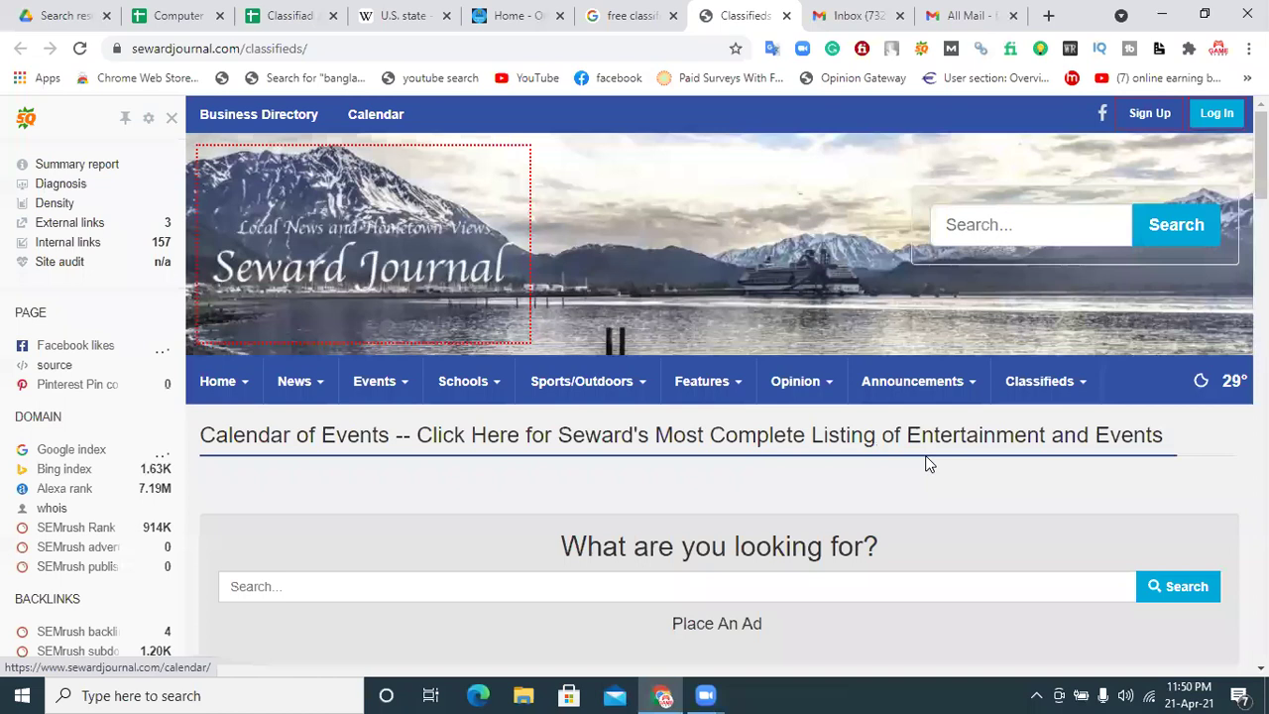
left_click(1150, 114)
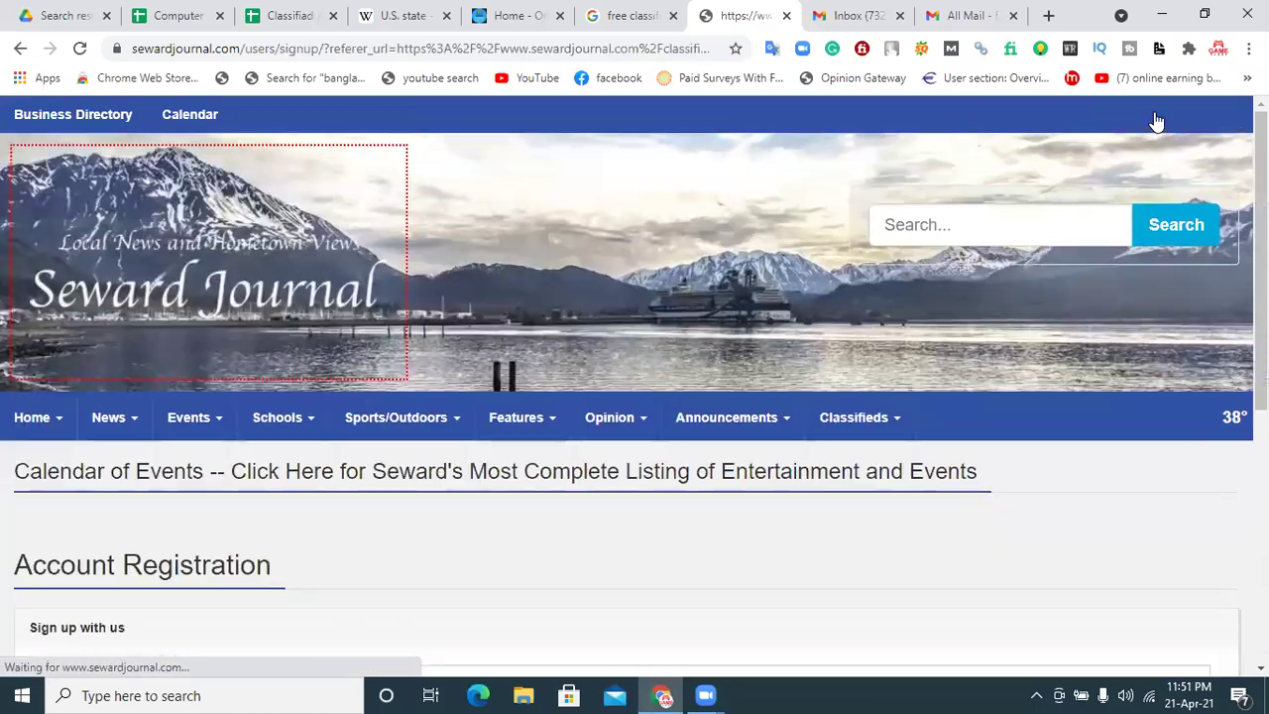
Step: Fill the username from a saved entry plus '3' and choose the saved email address
scroll(635, 386, "down", 3)
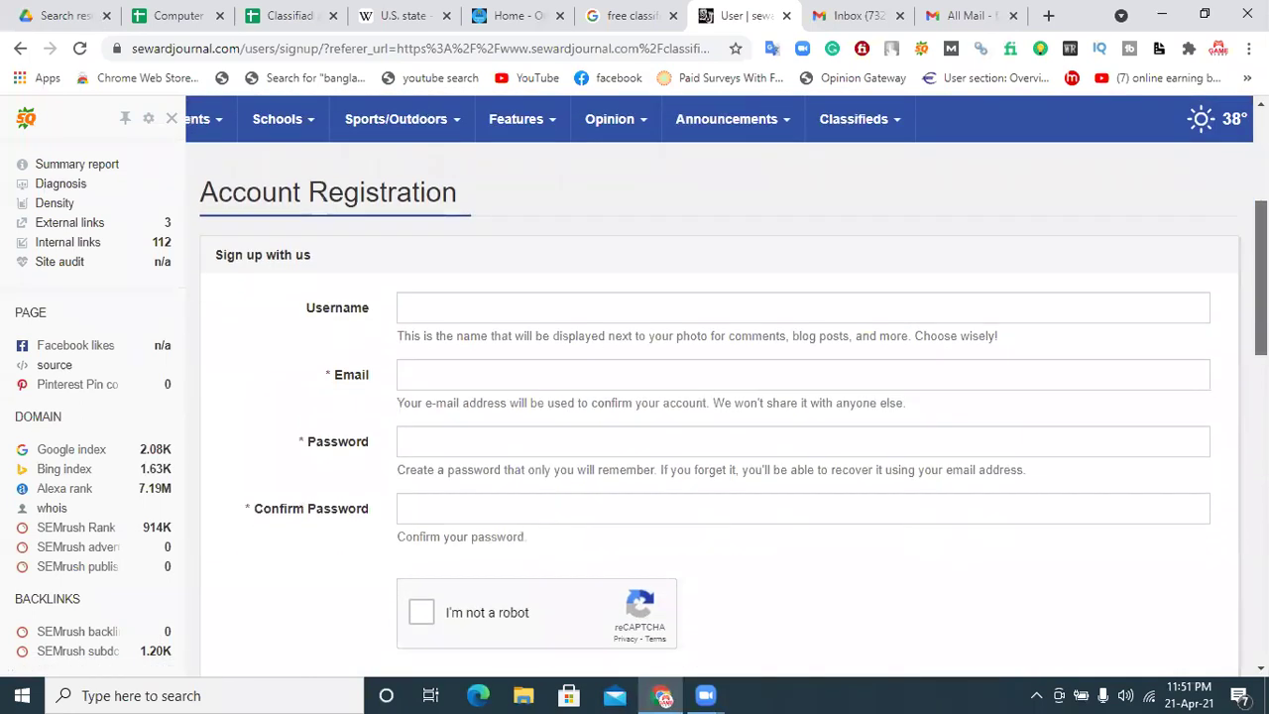
left_click(482, 311)
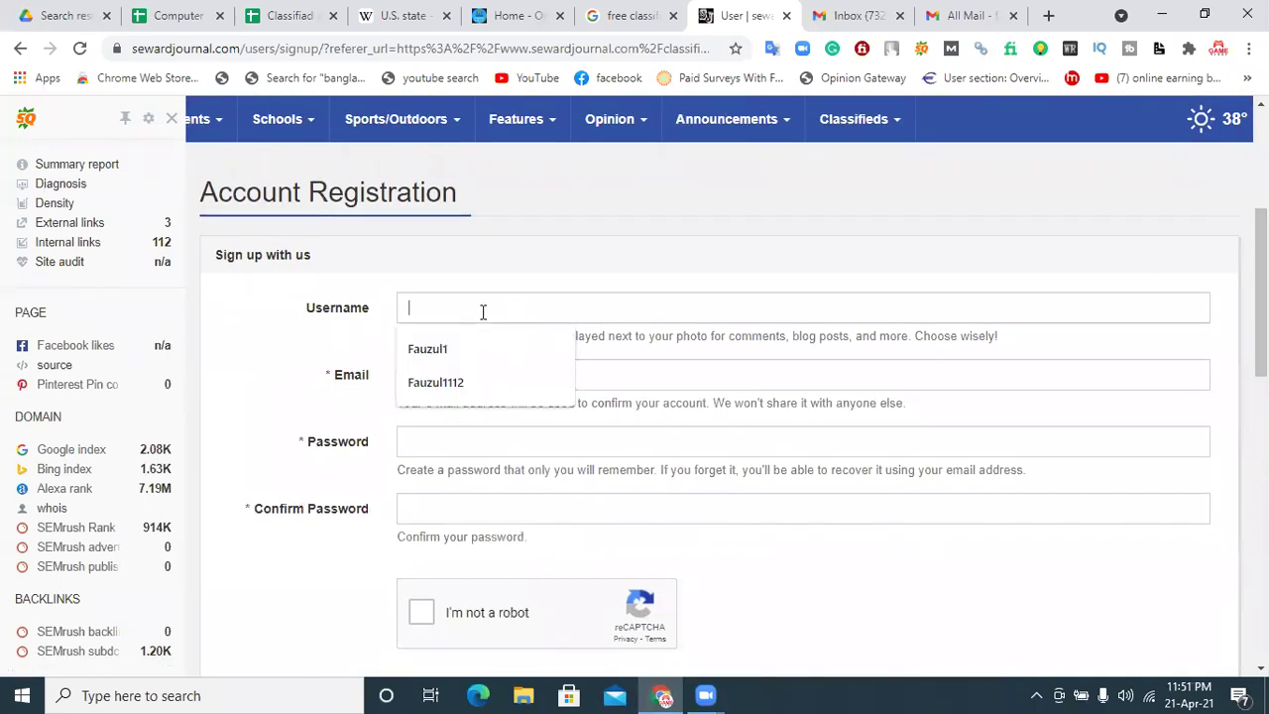
left_click(462, 382)
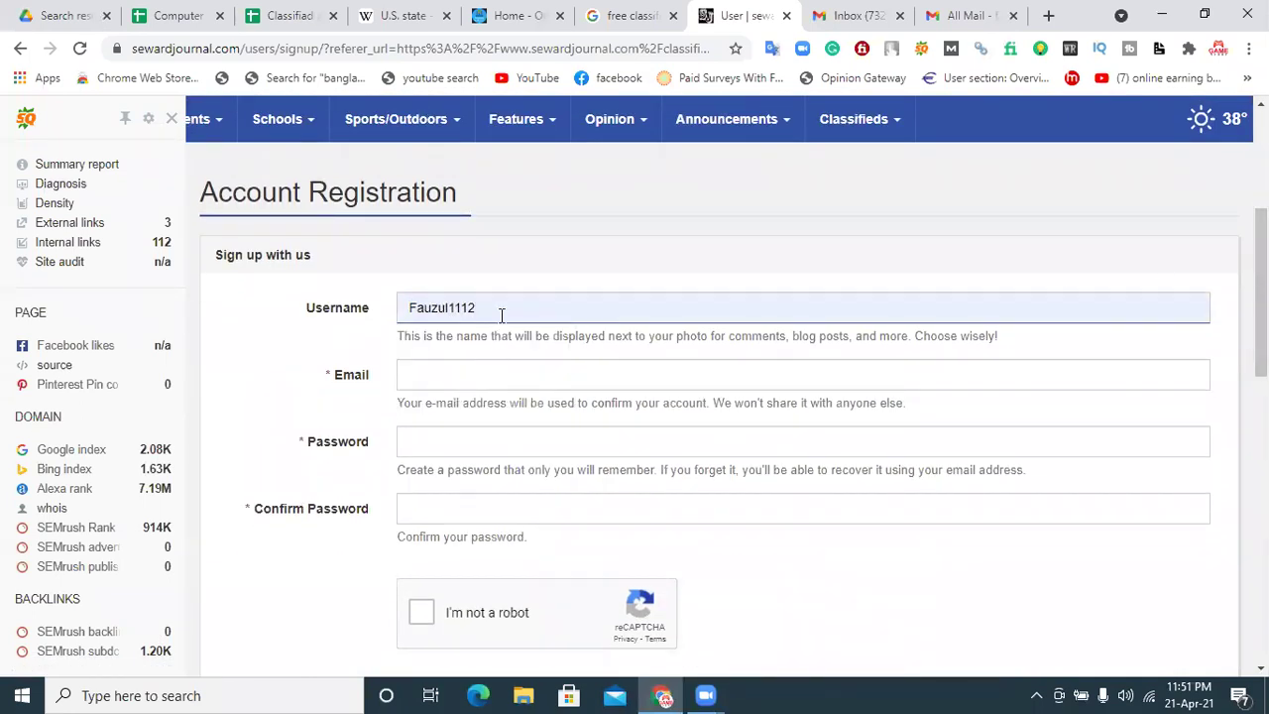
type("3")
left_click(462, 374)
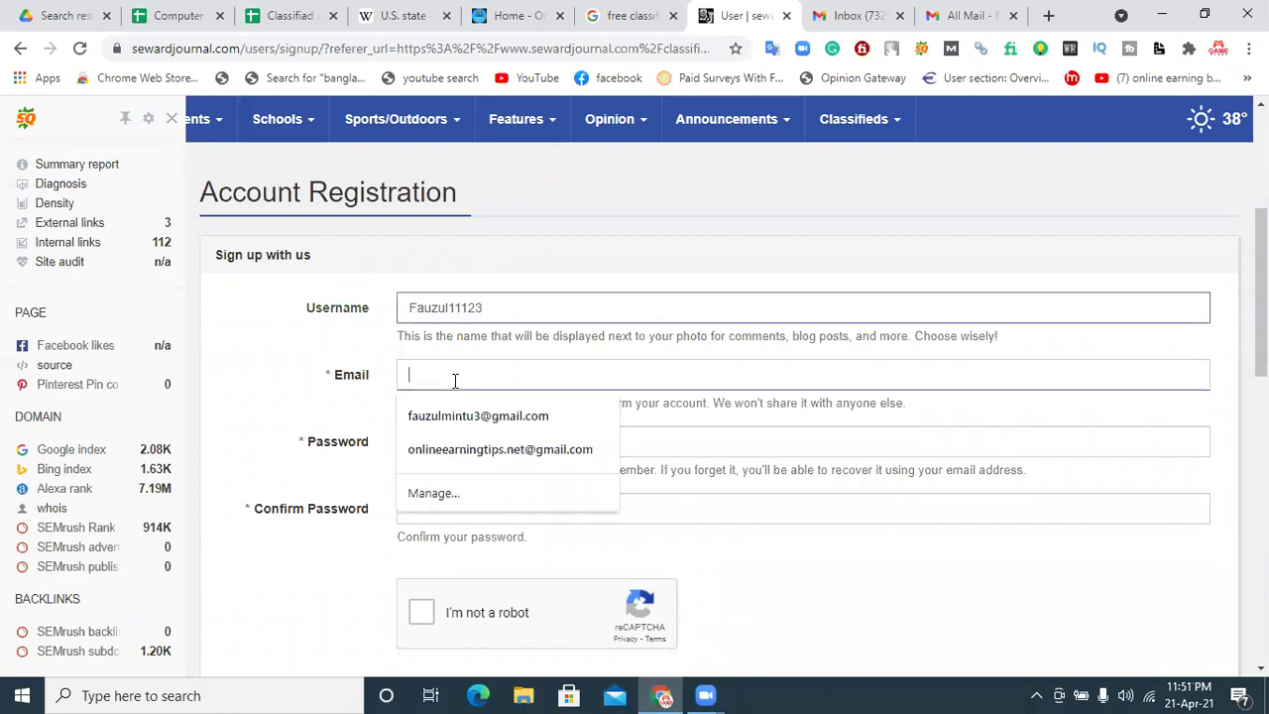
left_click(472, 459)
Step: Enter and confirm the password, then start the robot check's taxi image challenge
left_click(453, 441)
type("••••••••")
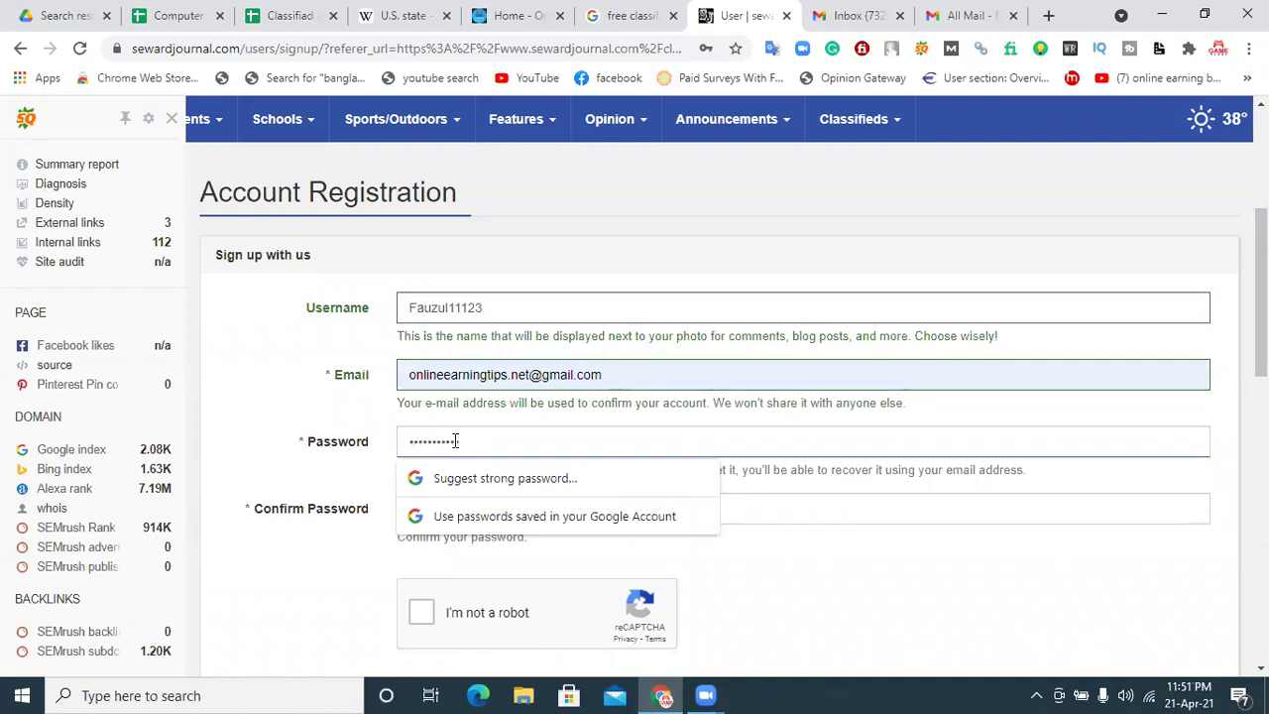
left_click(891, 551)
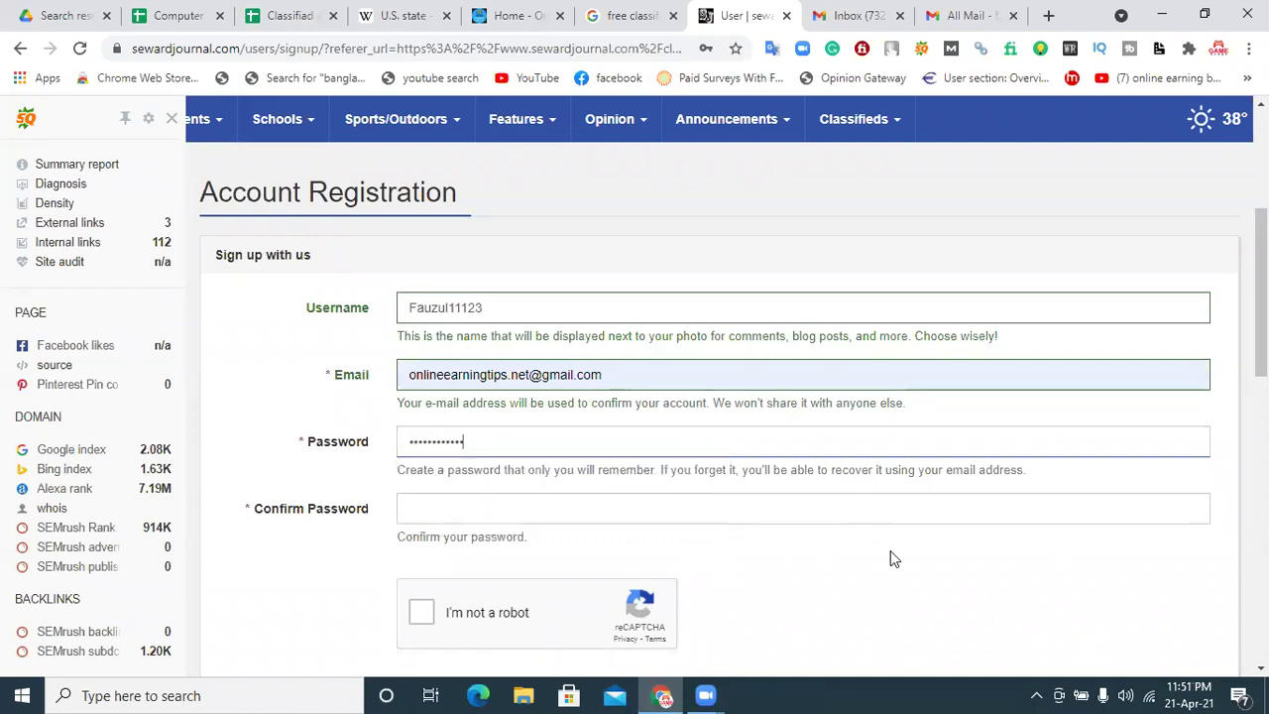
left_click(715, 514)
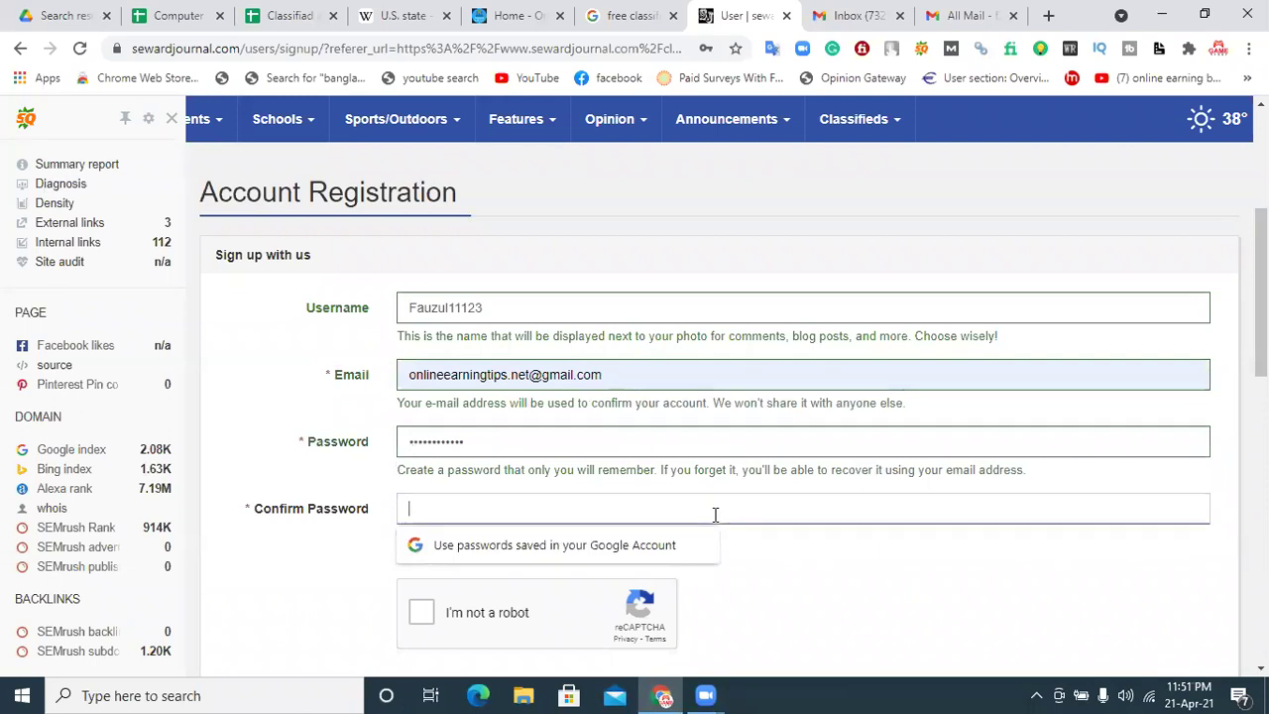
type("••")
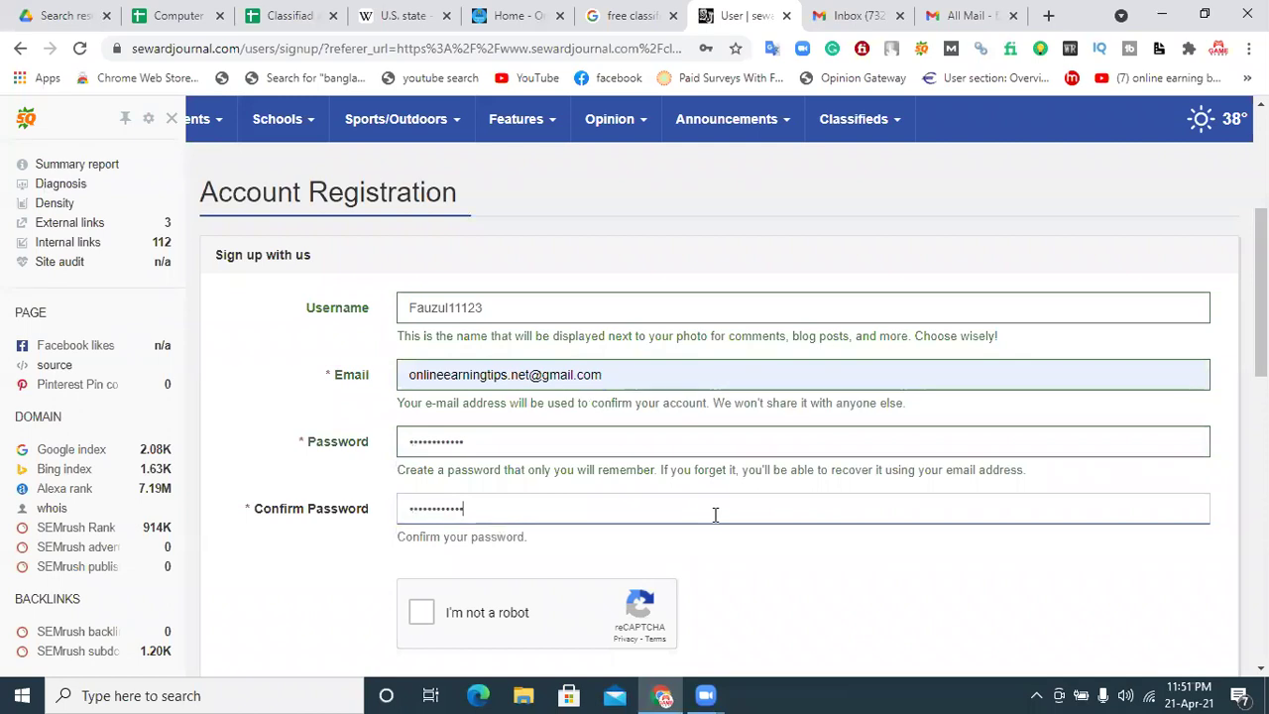
left_click(433, 616)
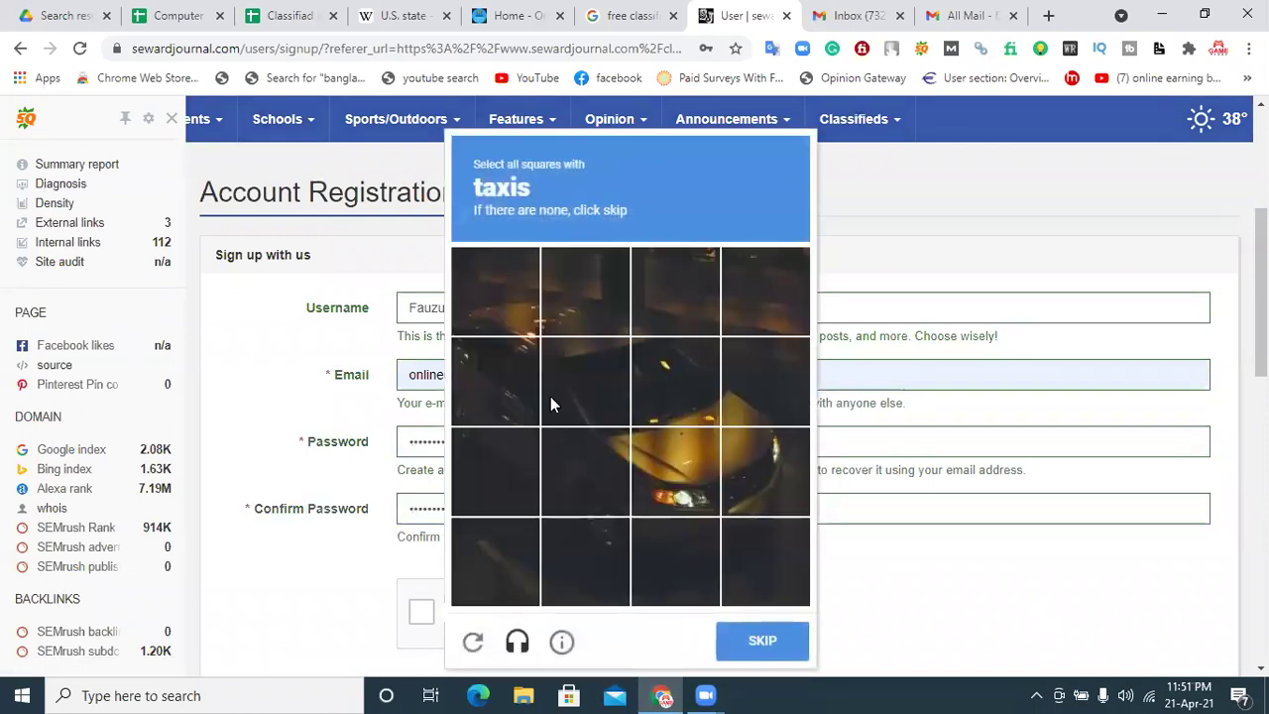
left_click(506, 384)
Step: Mark all the taxi tiles in the reCAPTCHA grid and move to the next challenge
left_click(510, 298)
left_click(575, 300)
left_click(602, 384)
left_click(674, 385)
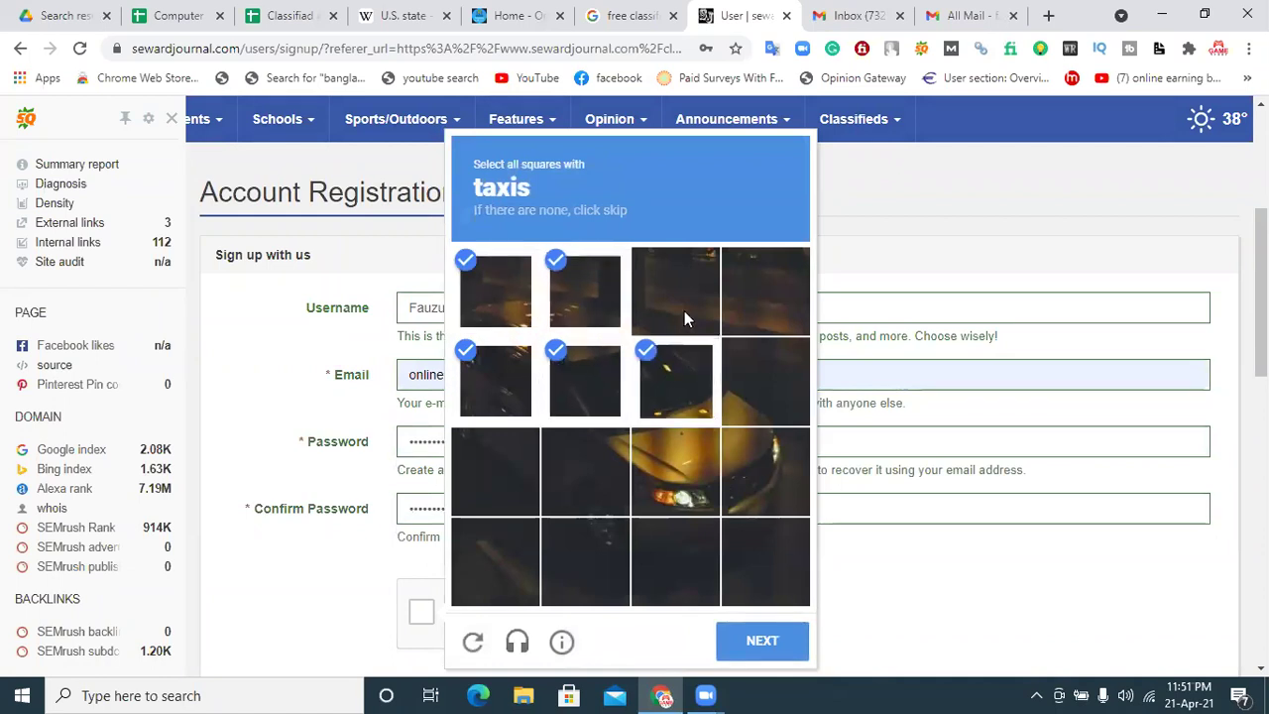
left_click(684, 303)
left_click(753, 466)
left_click(755, 482)
left_click(772, 400)
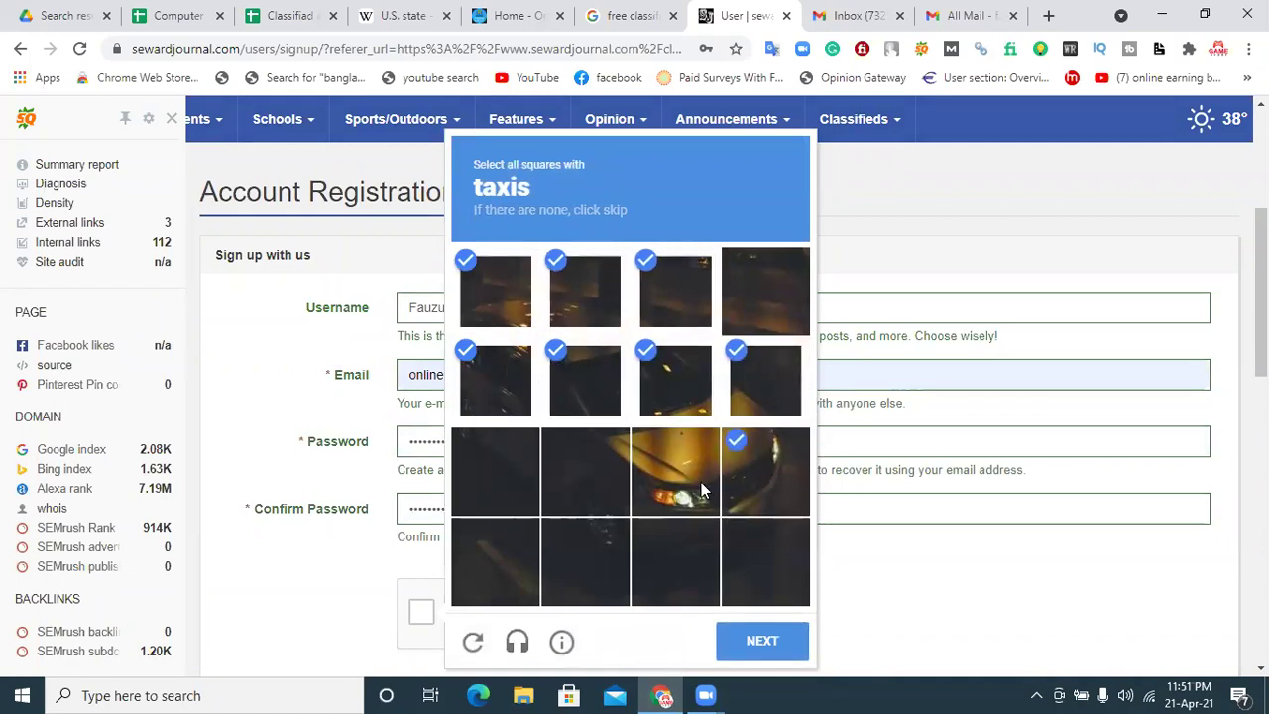
left_click(764, 472)
left_click(674, 476)
left_click(582, 495)
left_click(500, 486)
left_click(610, 558)
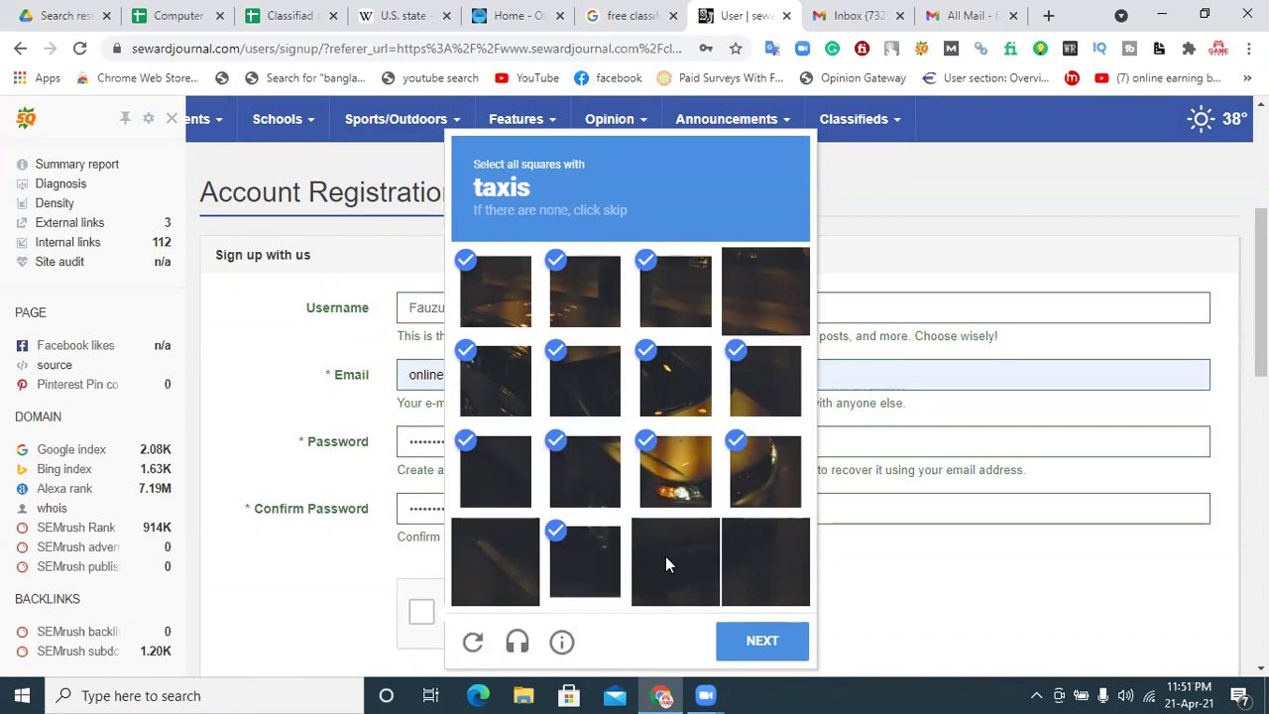
left_click(665, 557)
left_click(738, 580)
left_click(739, 643)
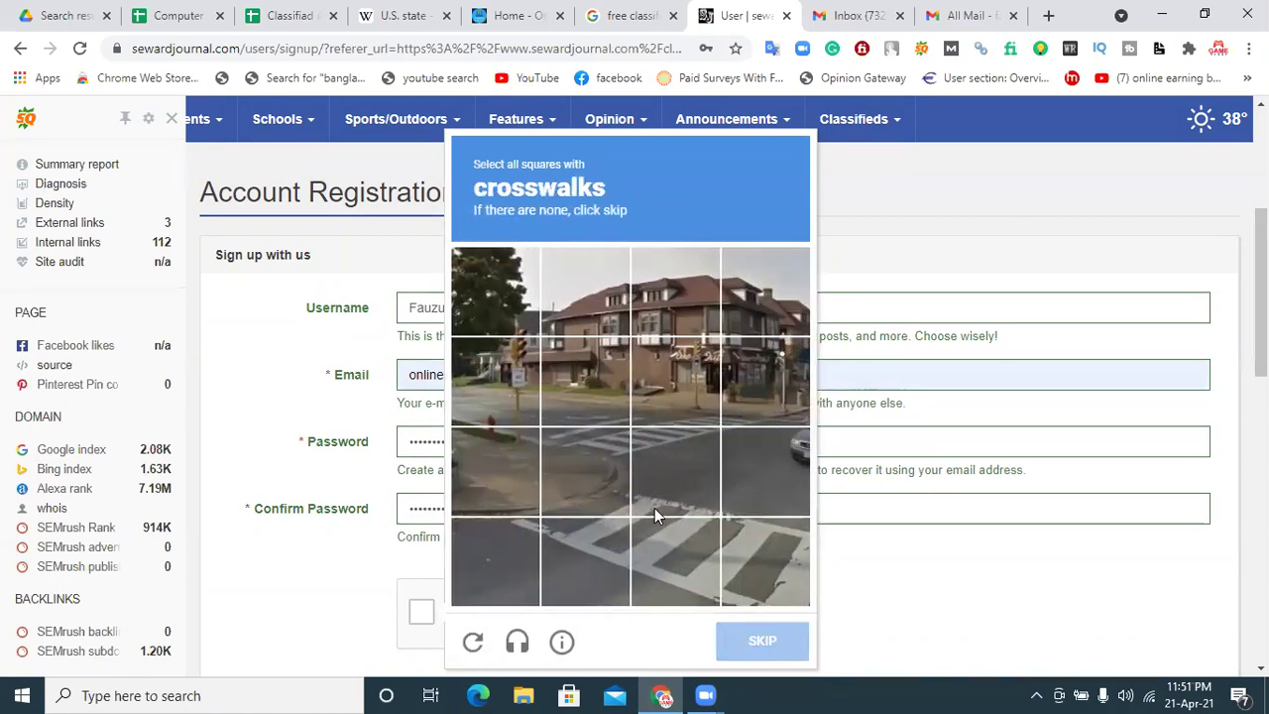
Step: Mark the five crosswalk tiles and submit that challenge
left_click(571, 595)
left_click(686, 489)
left_click(685, 557)
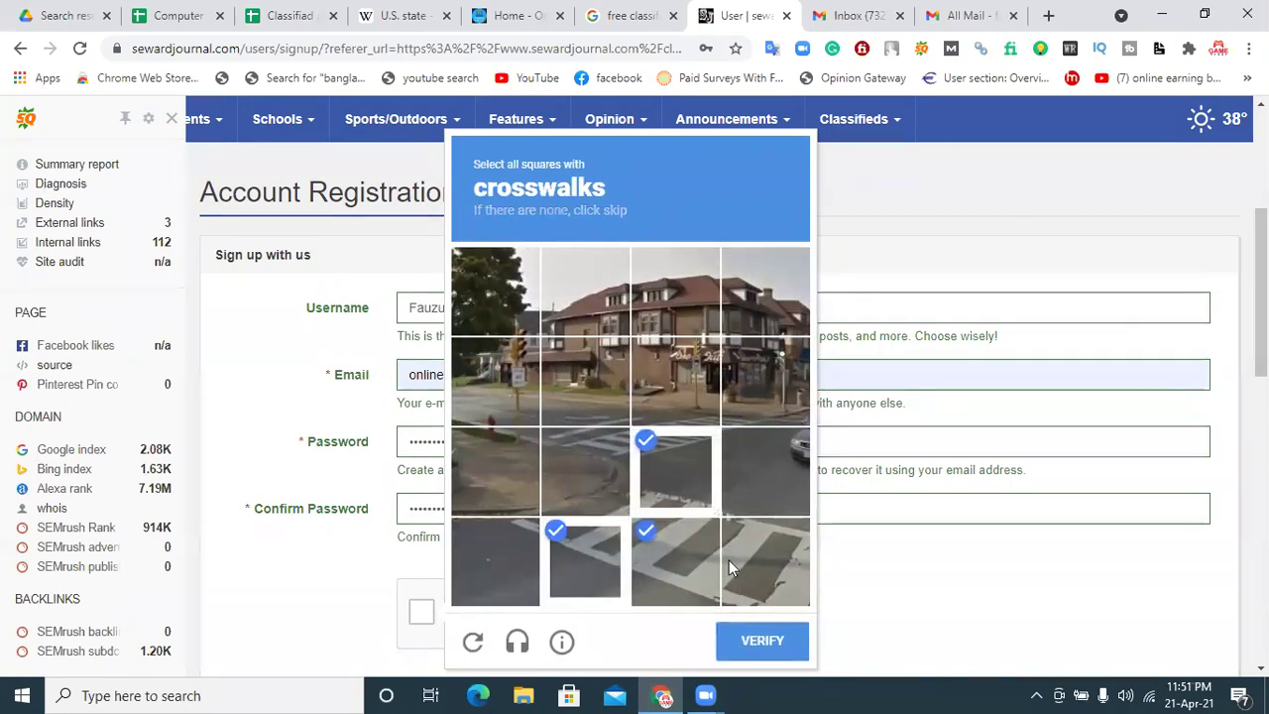
left_click(739, 560)
left_click(767, 487)
left_click(760, 646)
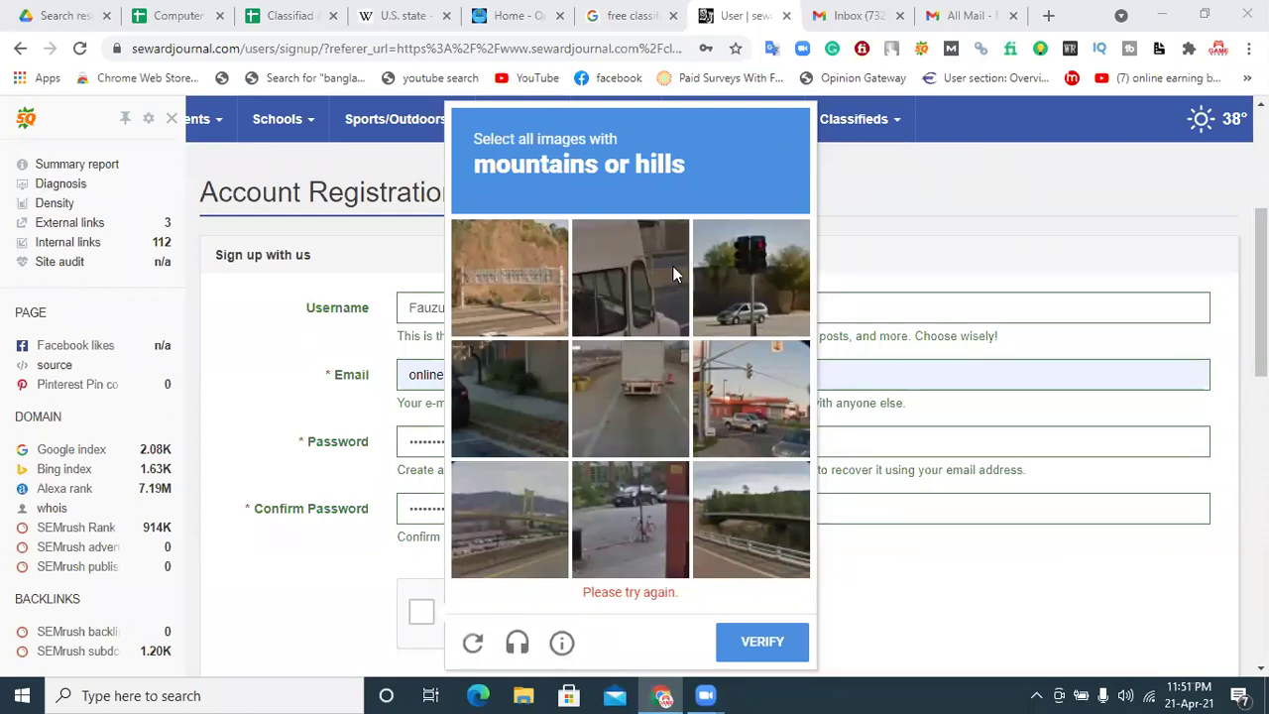
Step: Select the four mountain or hill images, verify, and create the Seward Journal account
left_click(551, 289)
left_click(732, 298)
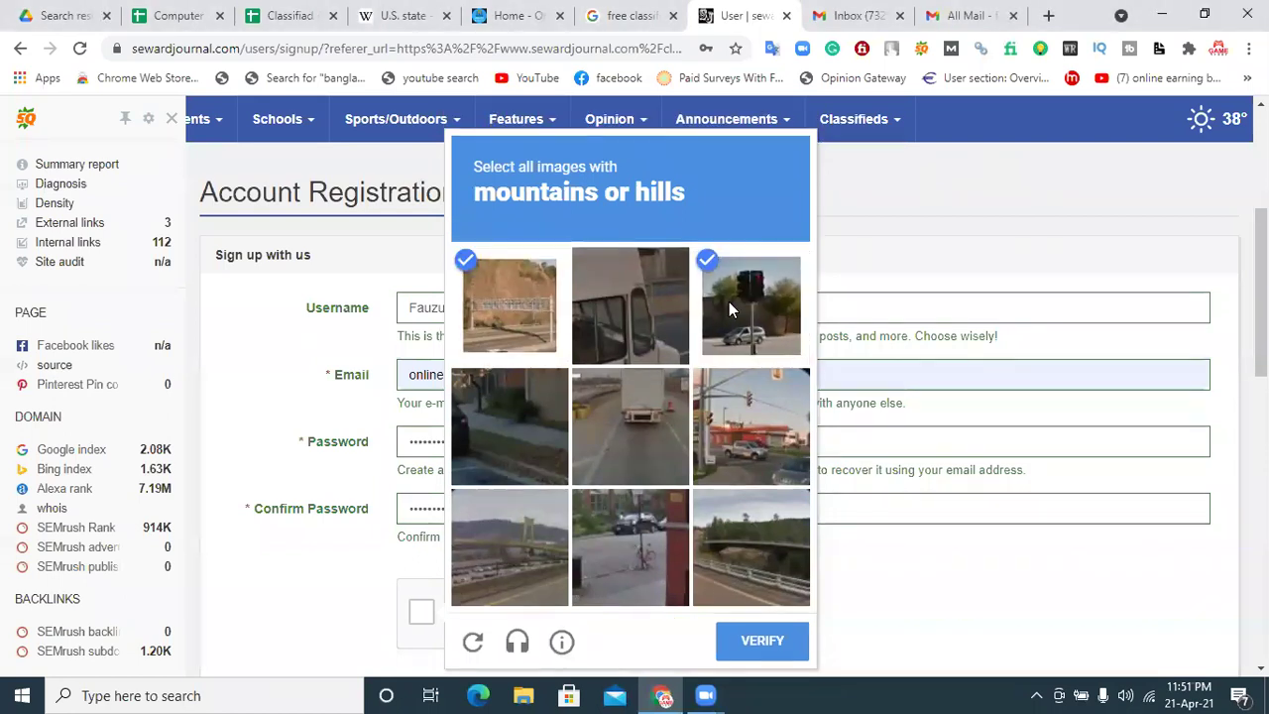
left_click(539, 539)
left_click(756, 546)
left_click(780, 646)
scroll(512, 595, "down", 3)
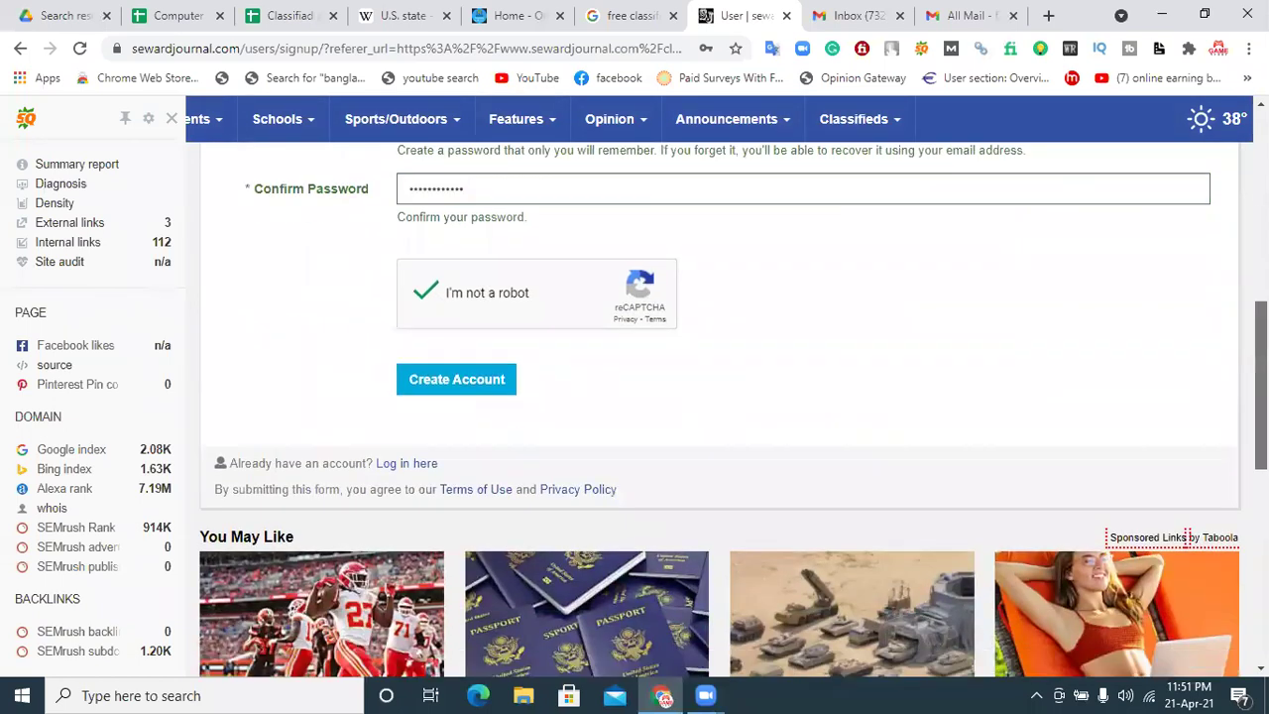
left_click(466, 367)
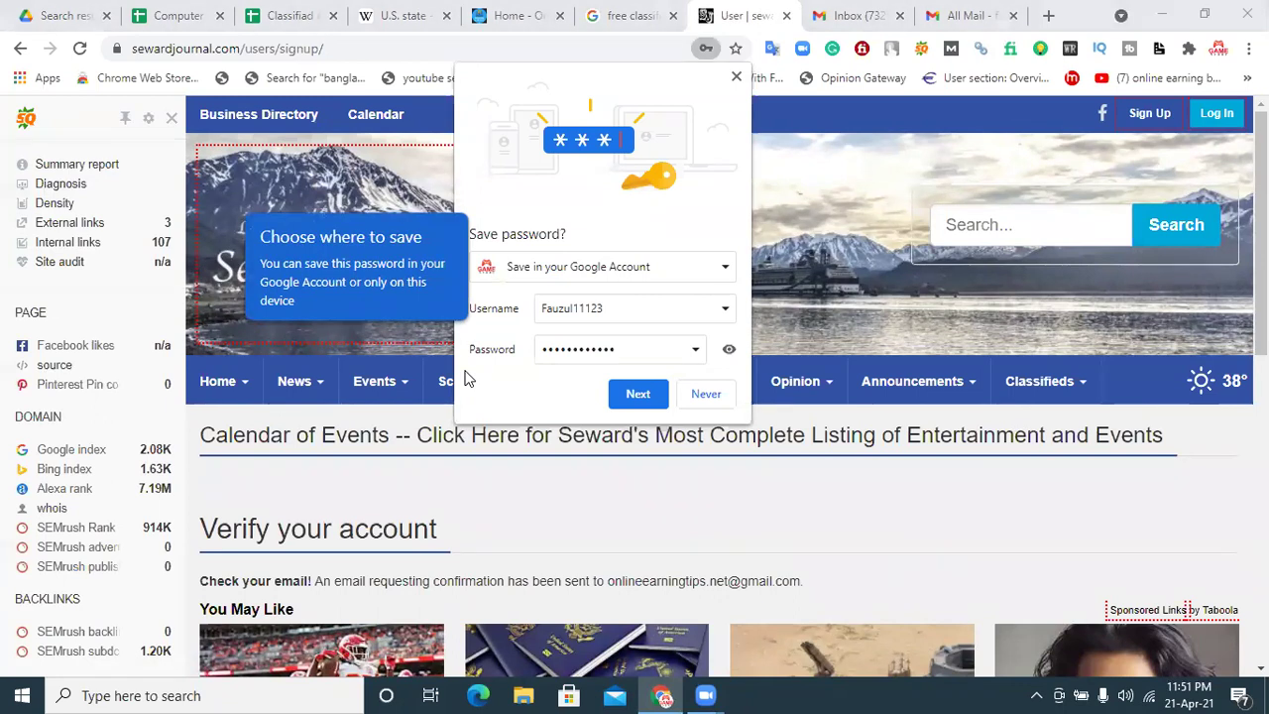
Step: Save the password to the Google account and confirm the Google password
left_click(637, 395)
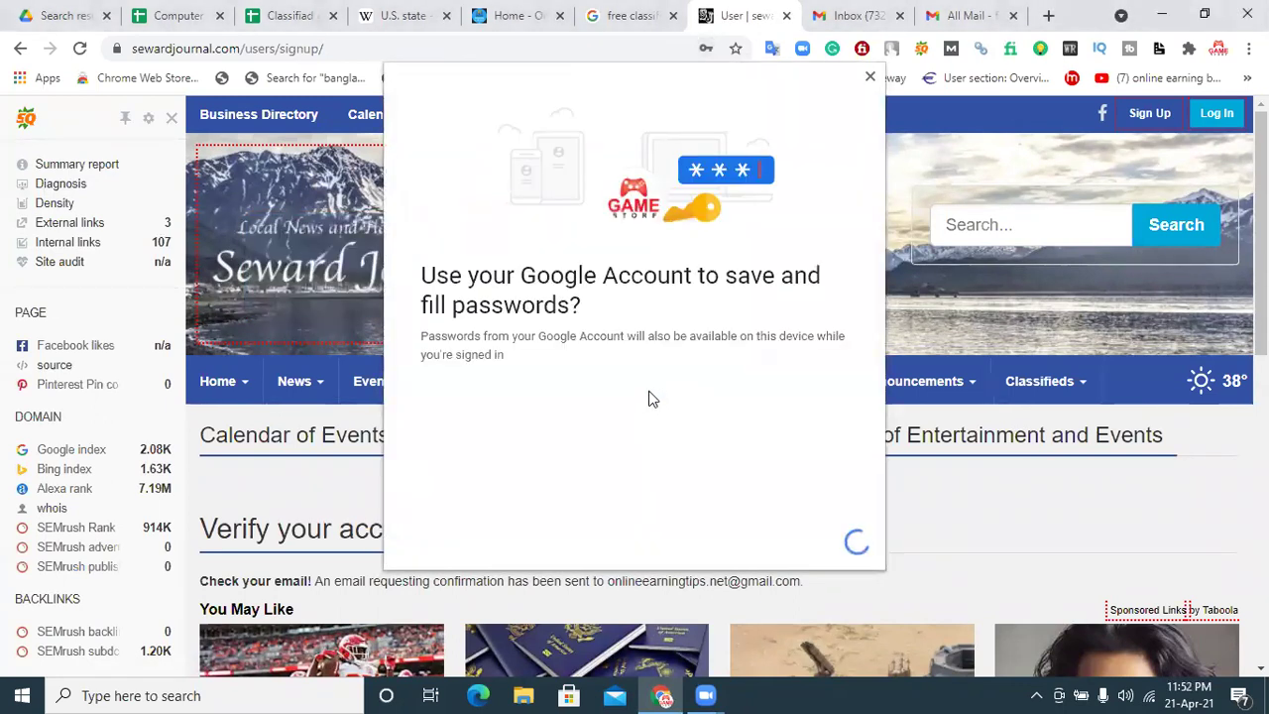
left_click(746, 544)
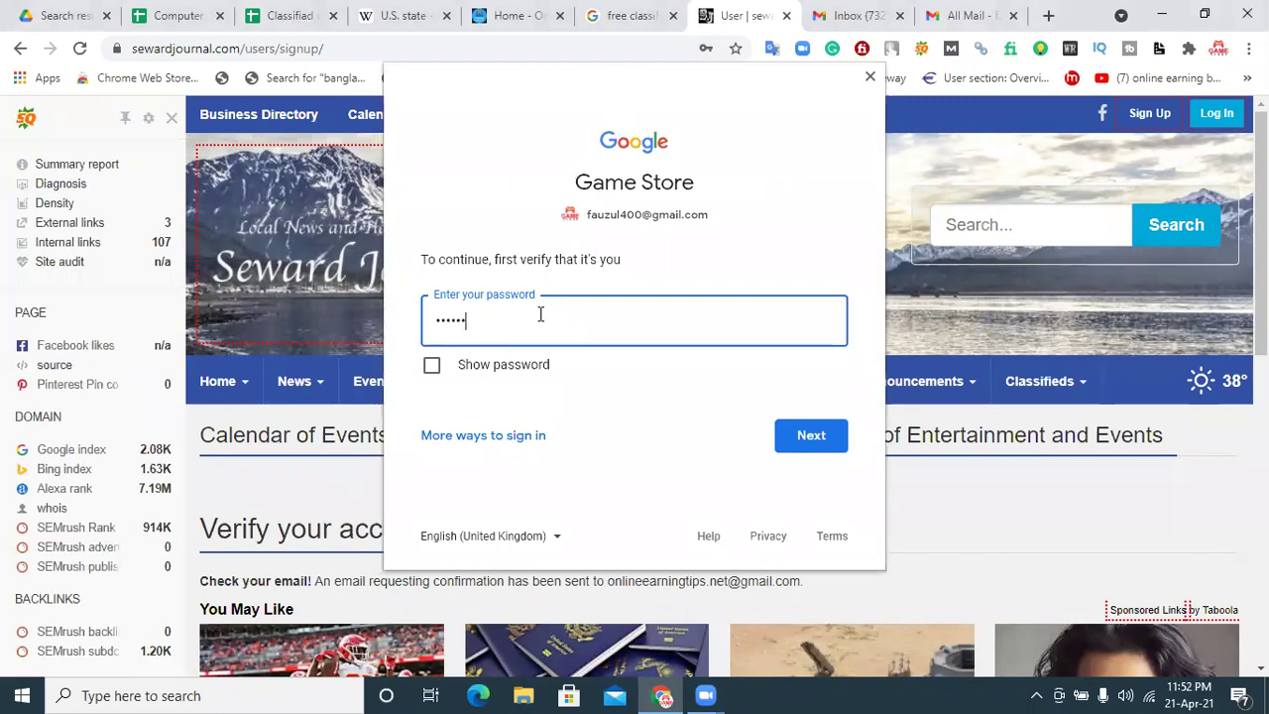
left_click(829, 446)
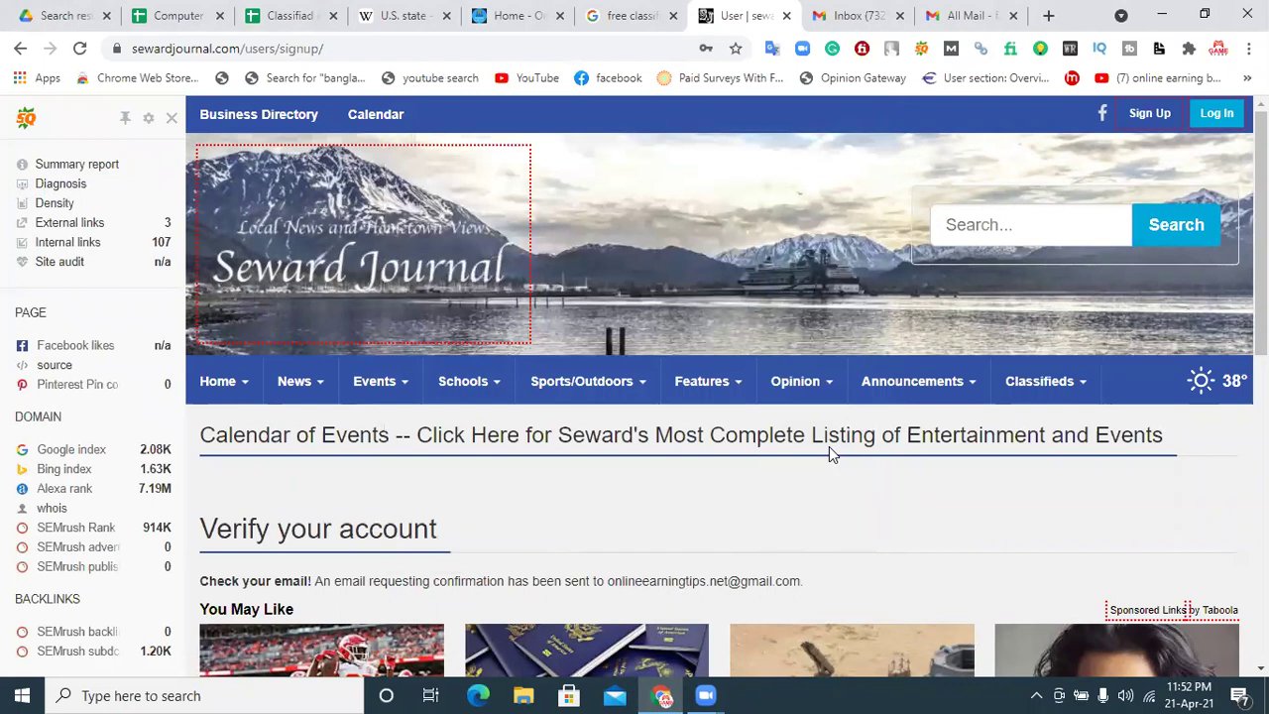
Step: Disable the SEO statistics sidebar for this domain and scroll down the verification page
left_click(172, 118)
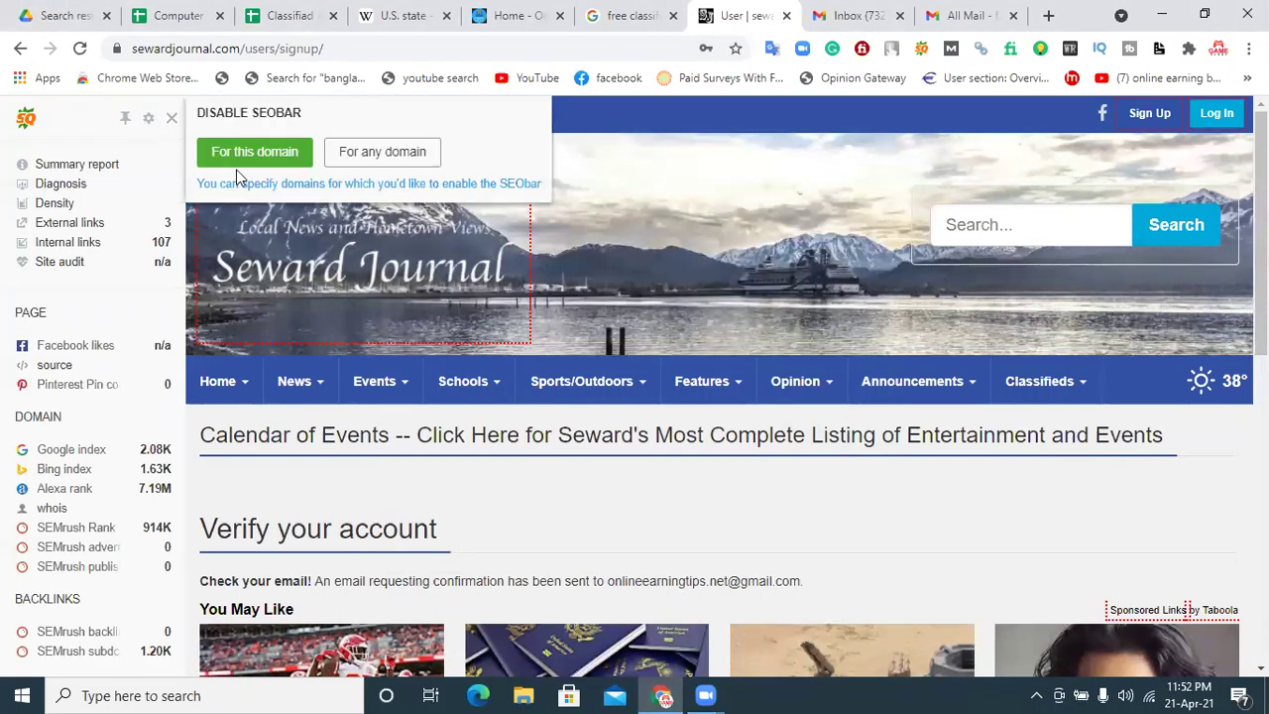
left_click(240, 162)
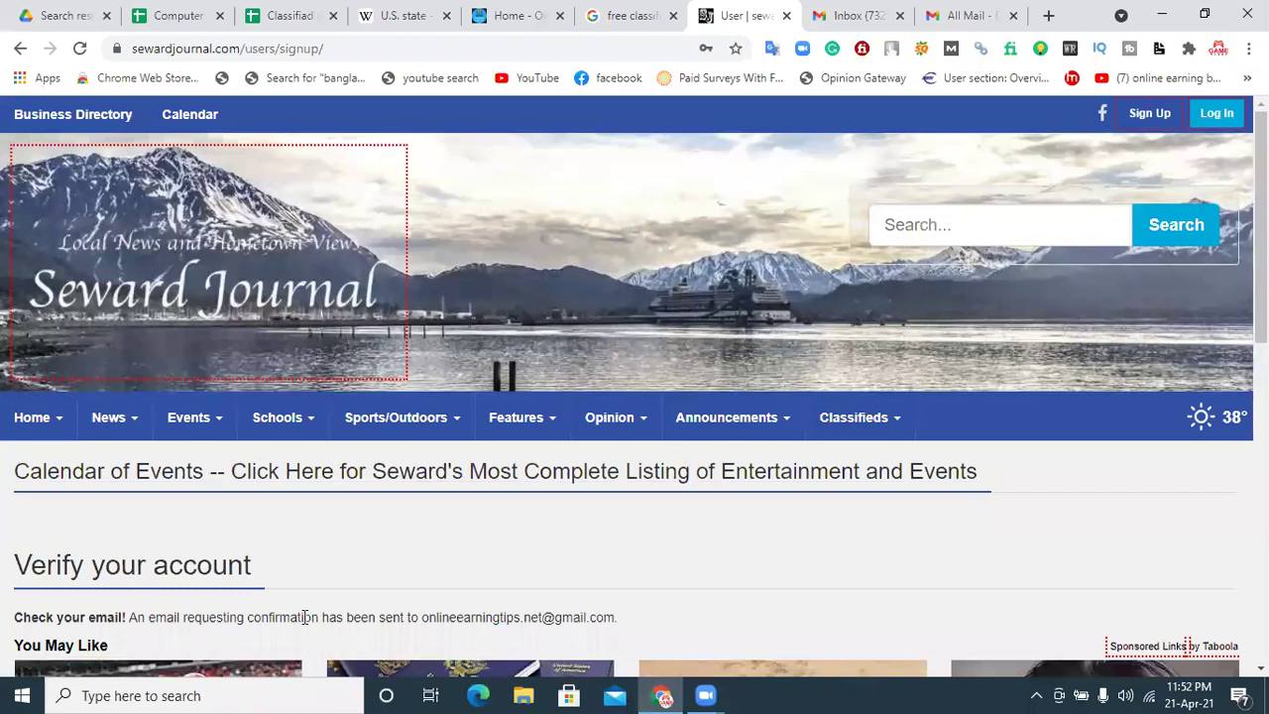
scroll(447, 546, "down", 2)
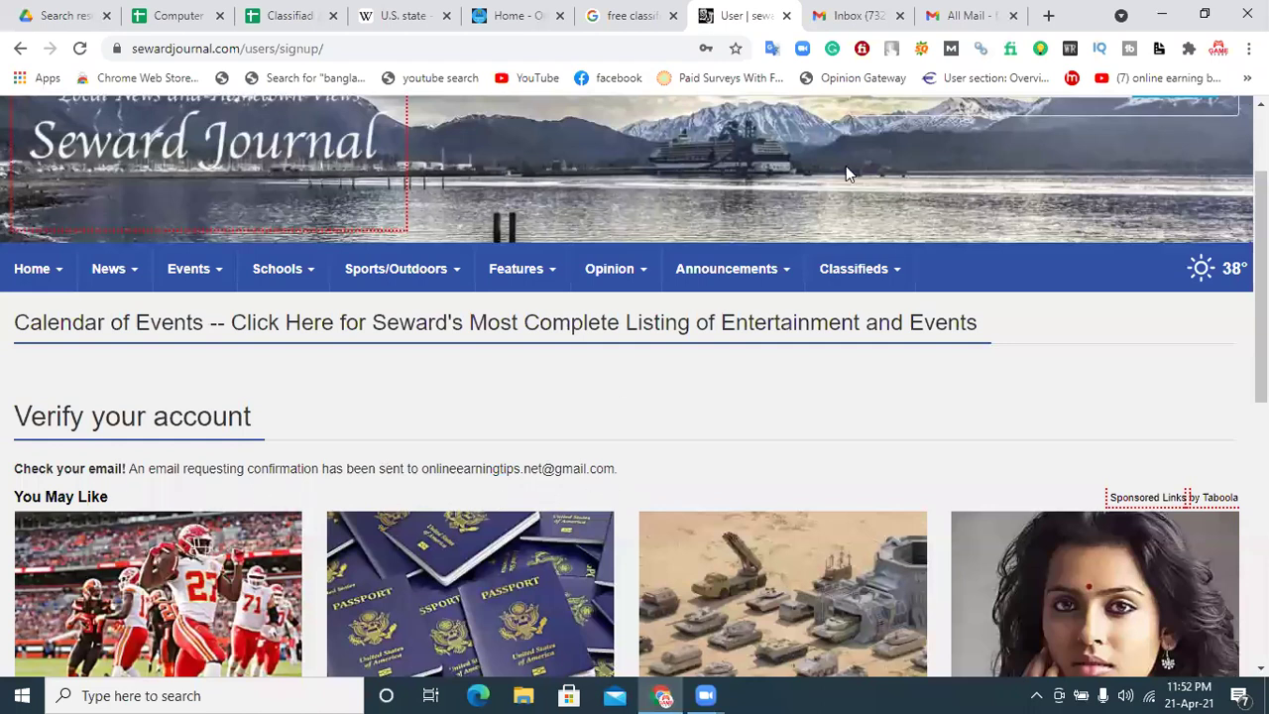
Step: Reload the Gmail inbox, open the 'New user account at sewardjournal.com' email and follow its confirmation link
left_click(963, 12)
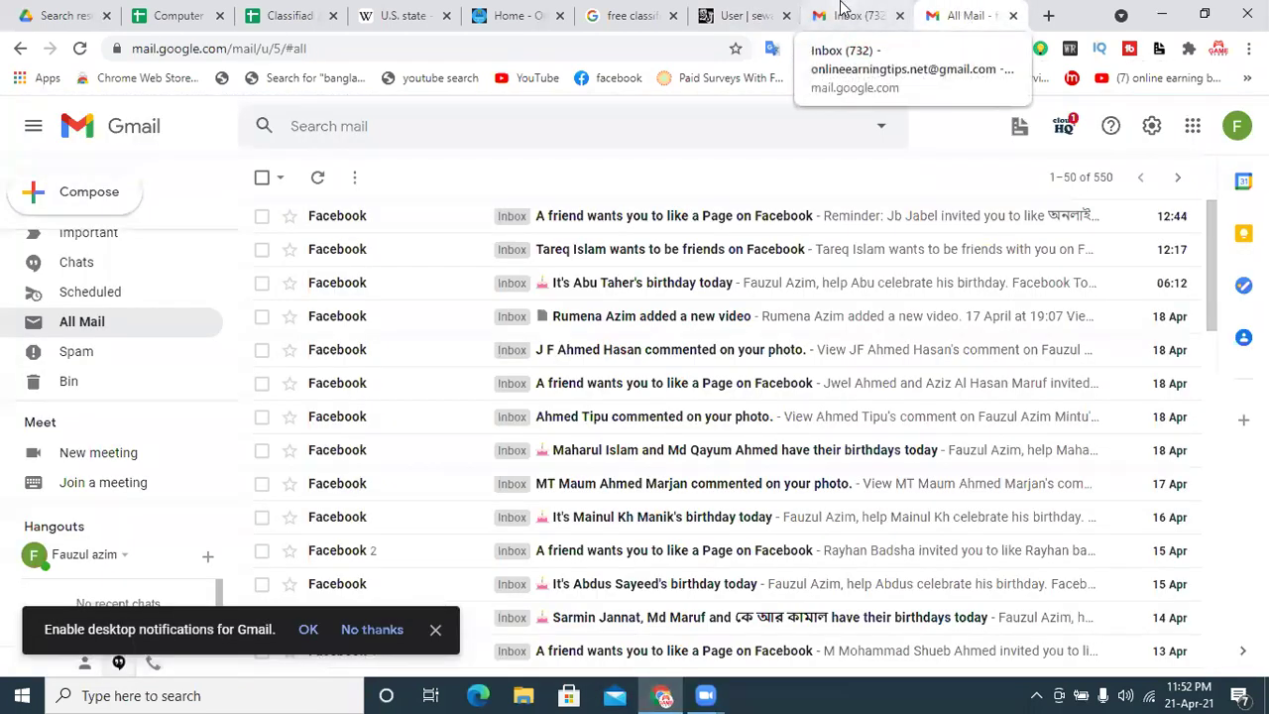
left_click(841, 10)
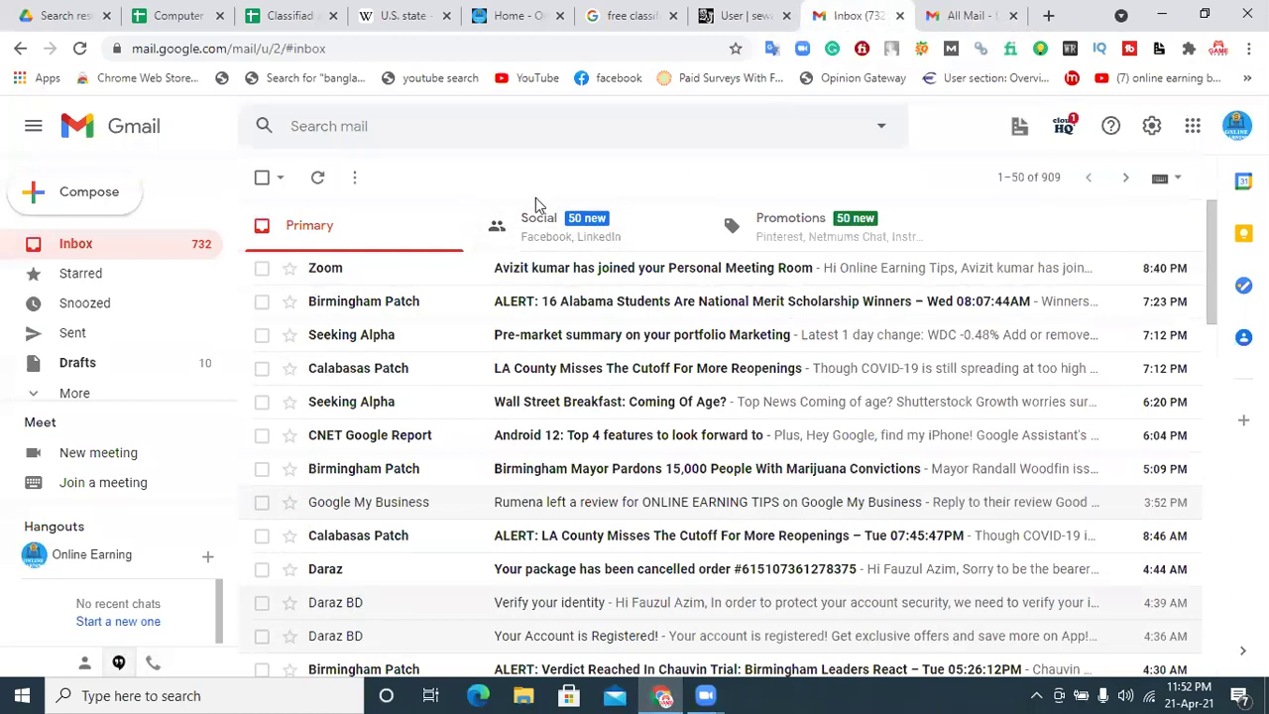
left_click(73, 50)
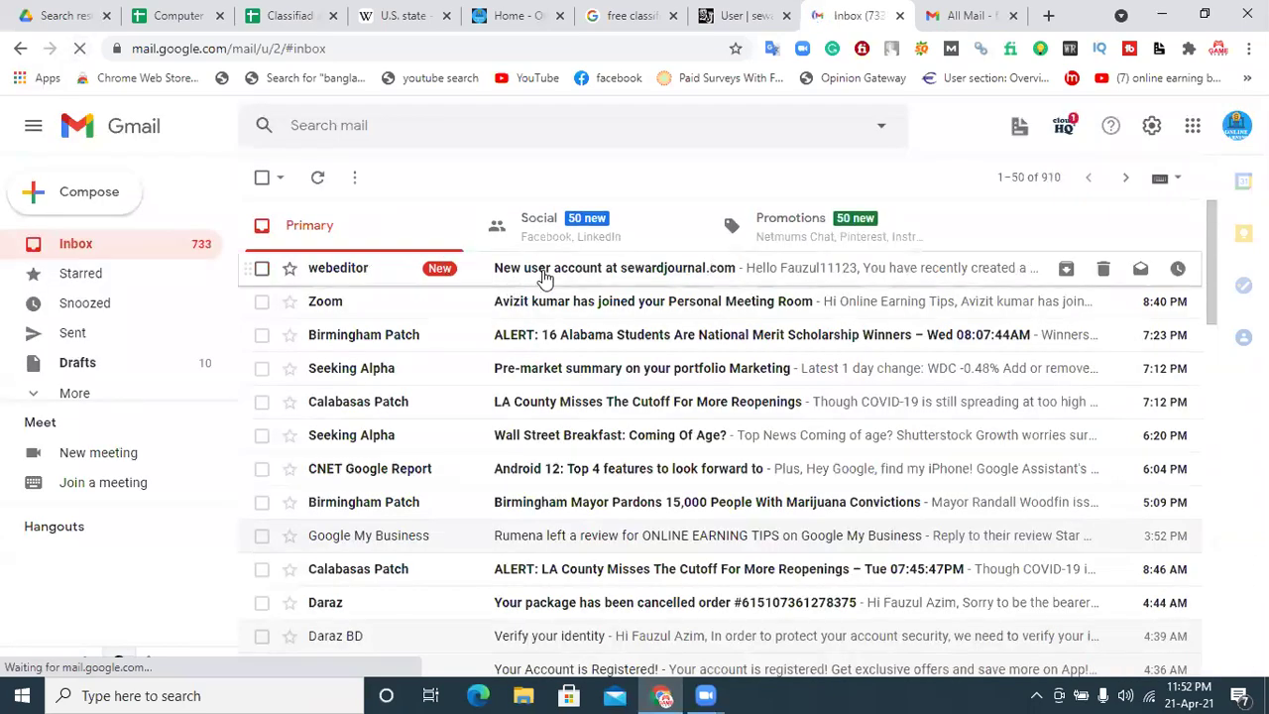
left_click(543, 281)
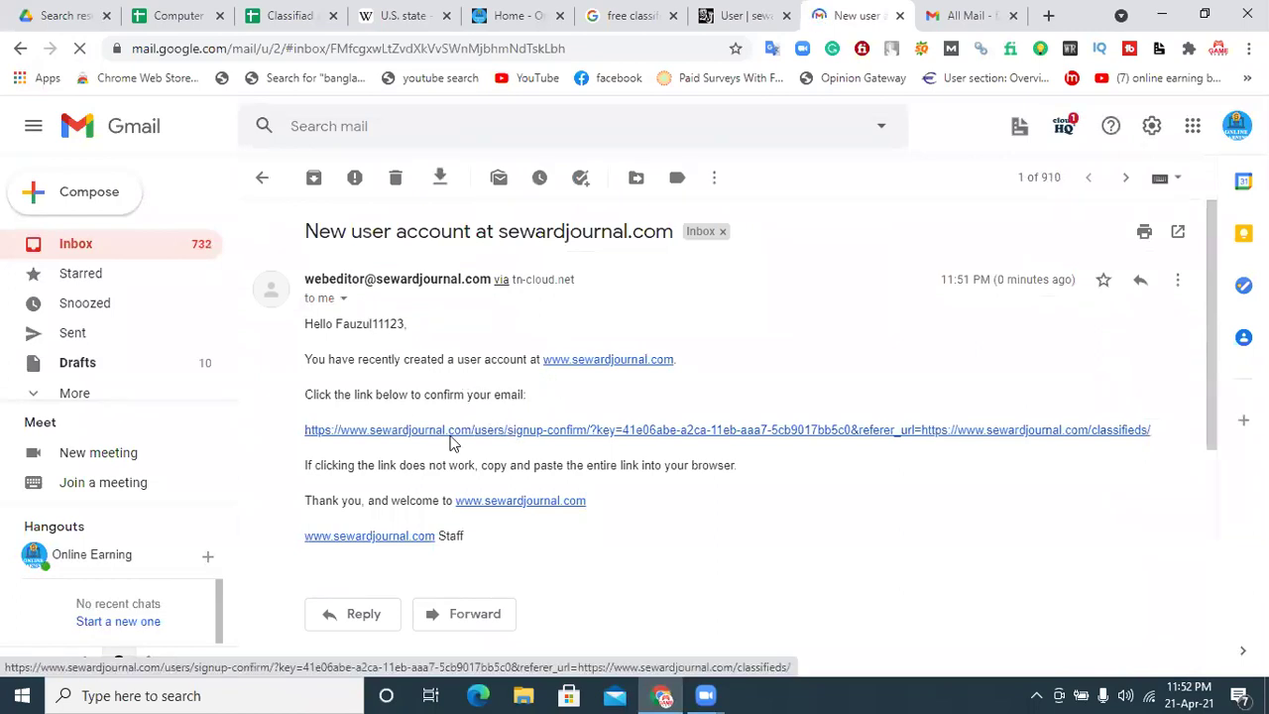
left_click(468, 432)
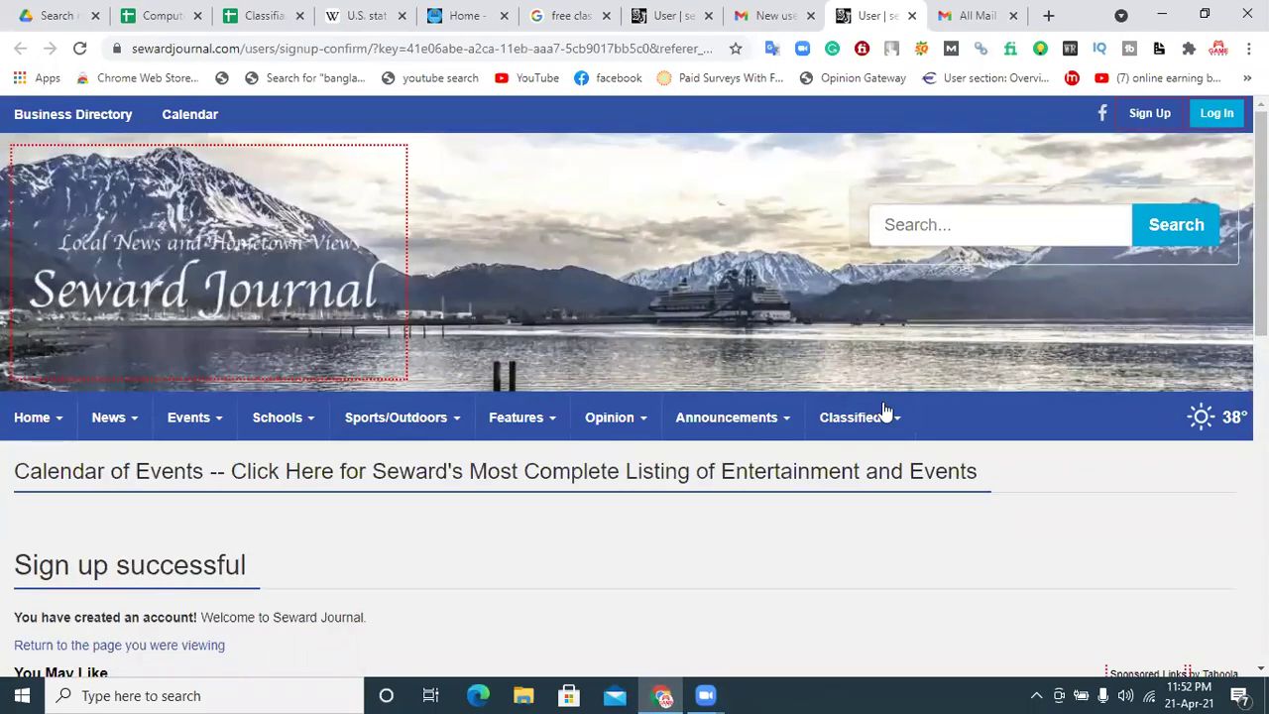
Step: Log in to Seward Journal with the saved account details
scroll(634, 387, "down", 3)
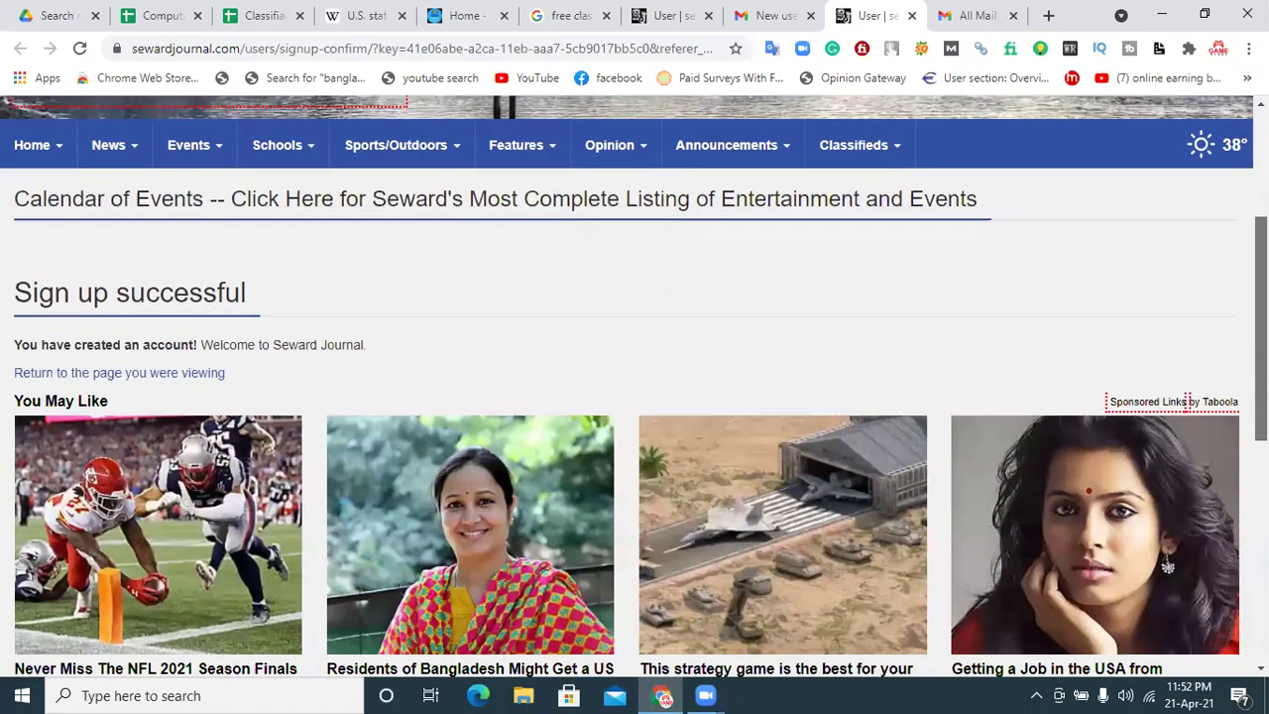
scroll(635, 387, "up", 2)
scroll(1195, 153, "up", 1)
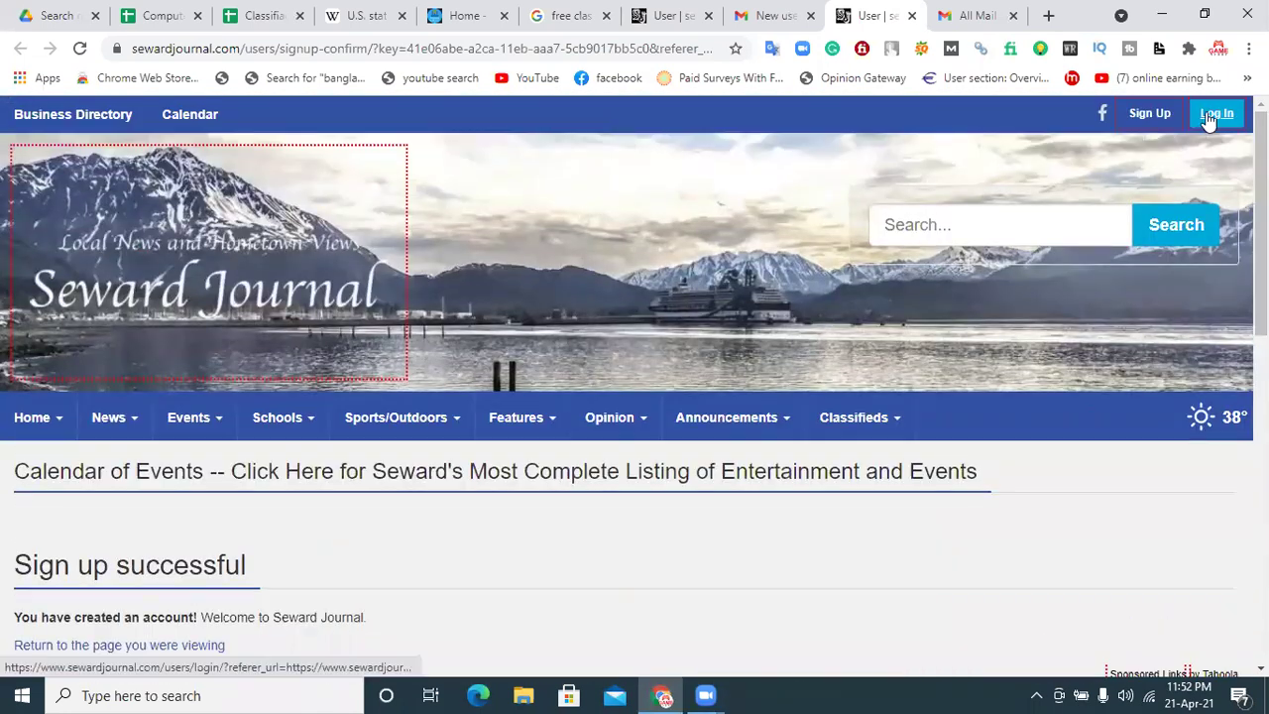
left_click(1215, 116)
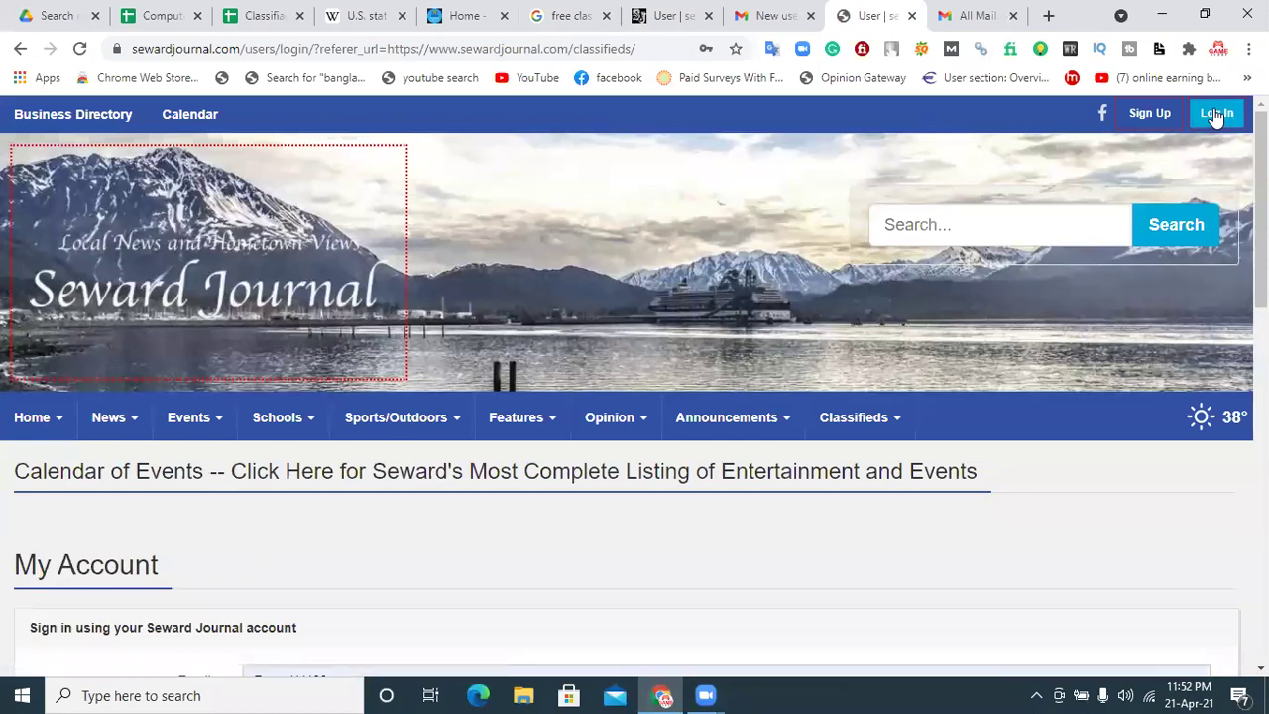
scroll(368, 503, "down", 3)
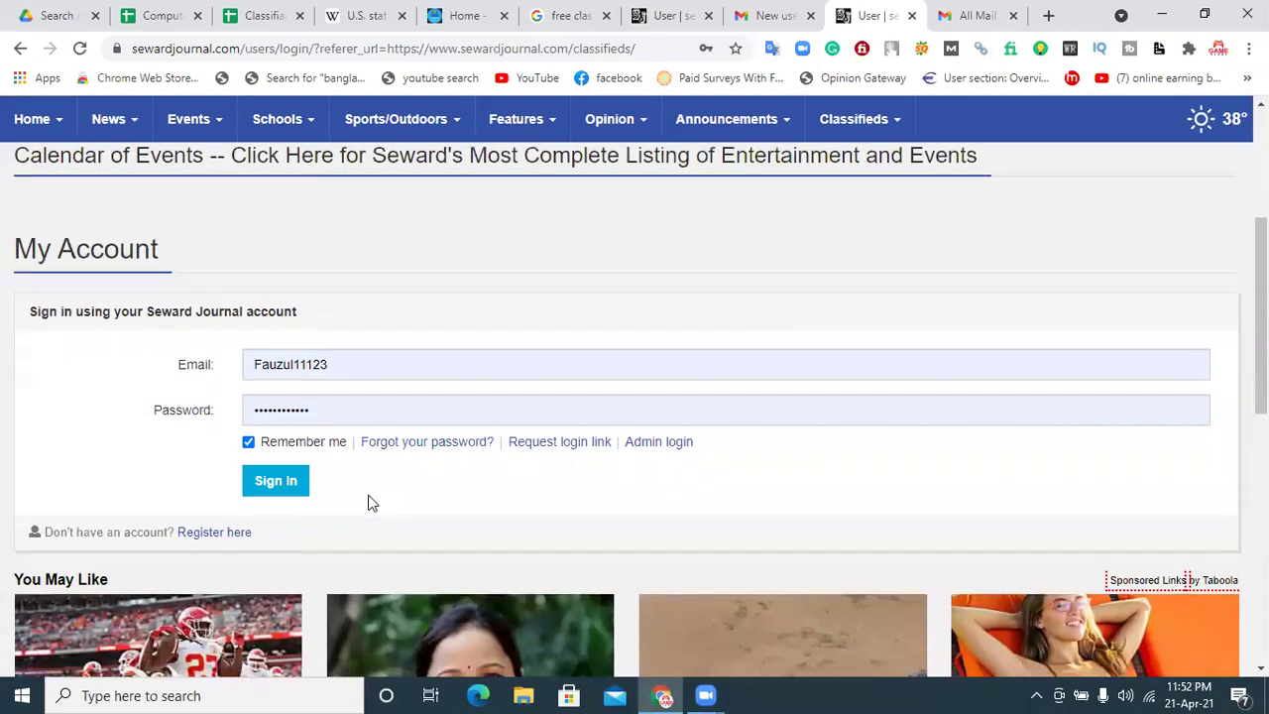
left_click(289, 482)
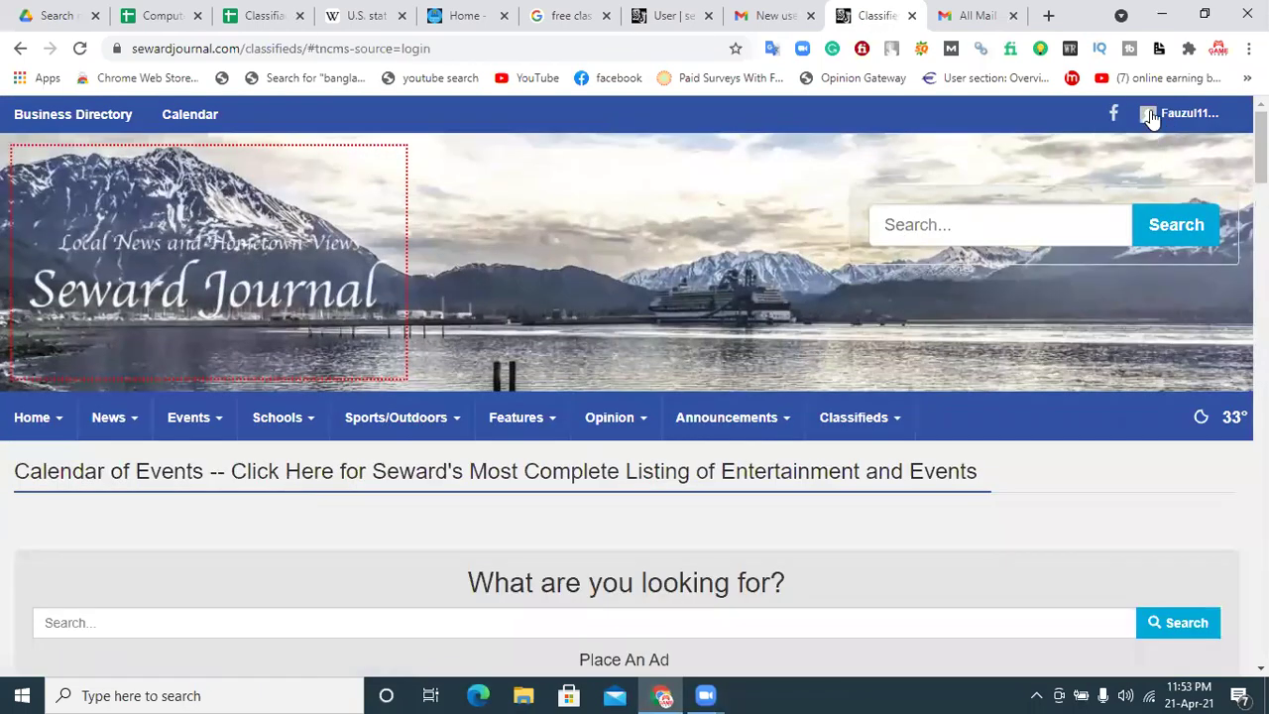
Step: From the Classifieds section, go to the Place a Classified Ad form
left_click(1150, 117)
scroll(993, 187, "down", 2)
scroll(706, 406, "down", 1)
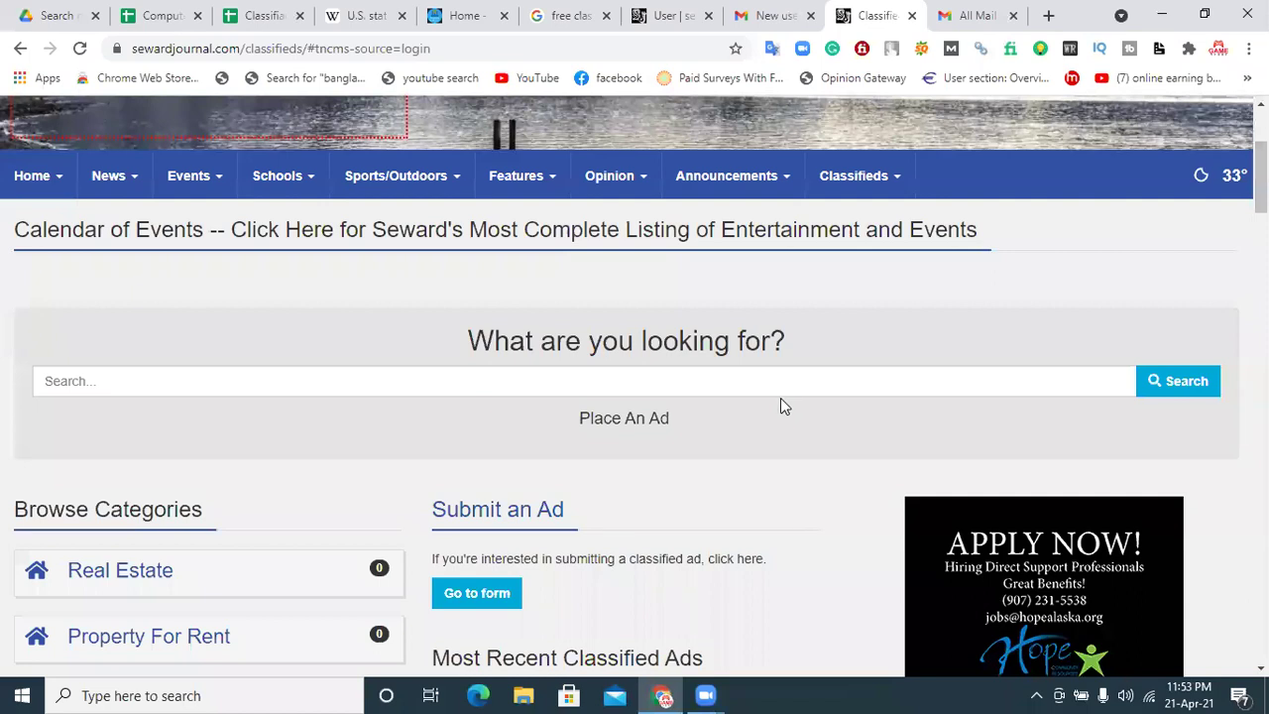
left_click(633, 420)
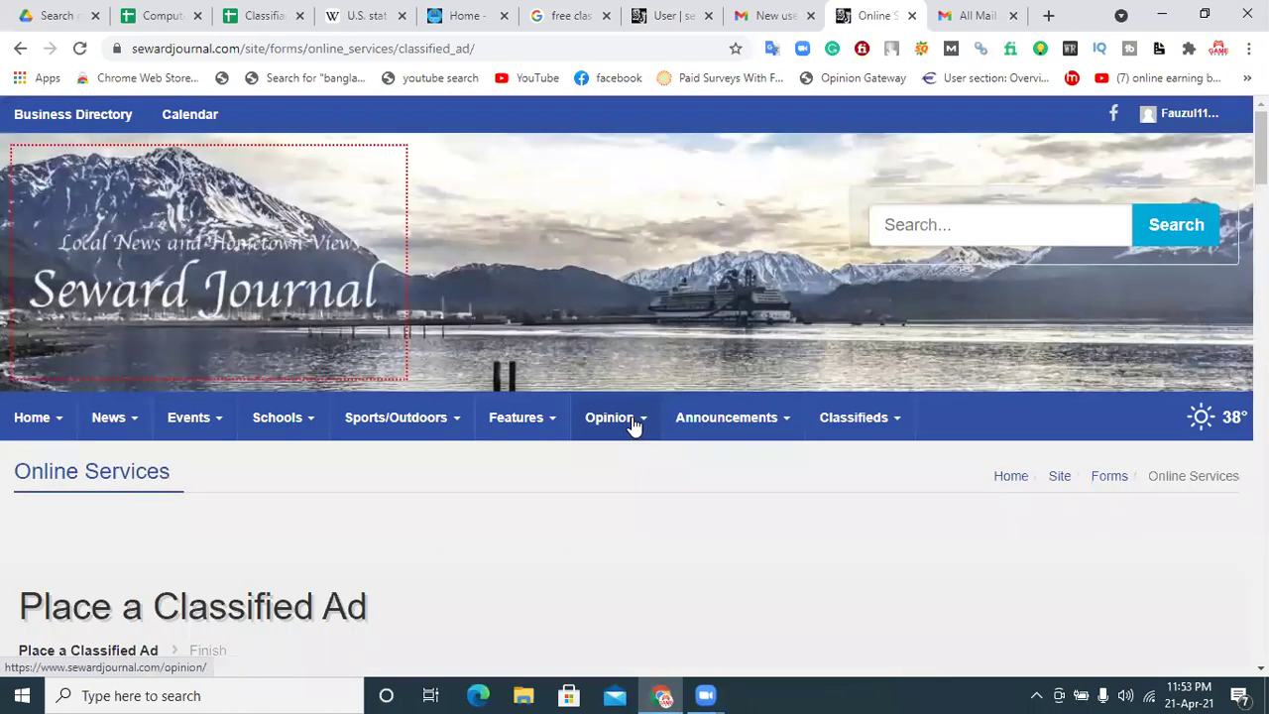
Step: Enter the ad text 'Online Earning Tip', pick the category, and set it to run 30 days
scroll(635, 424, "down", 4)
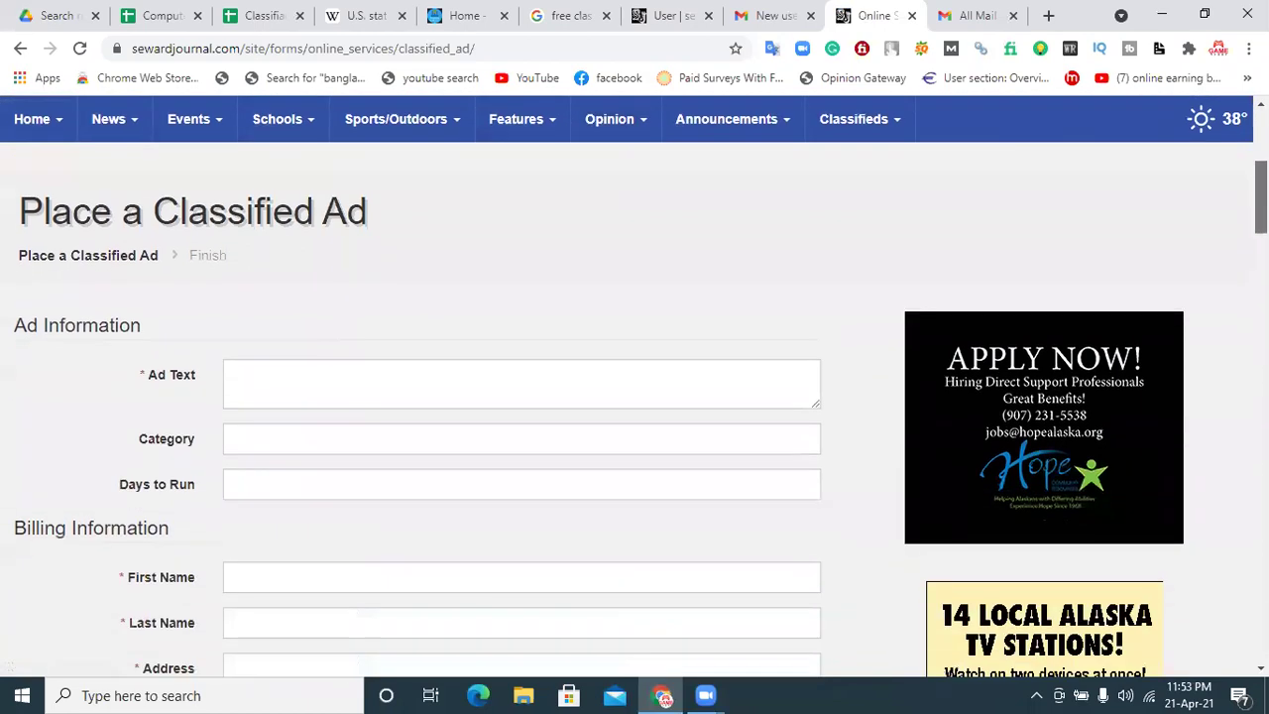
left_click(245, 387)
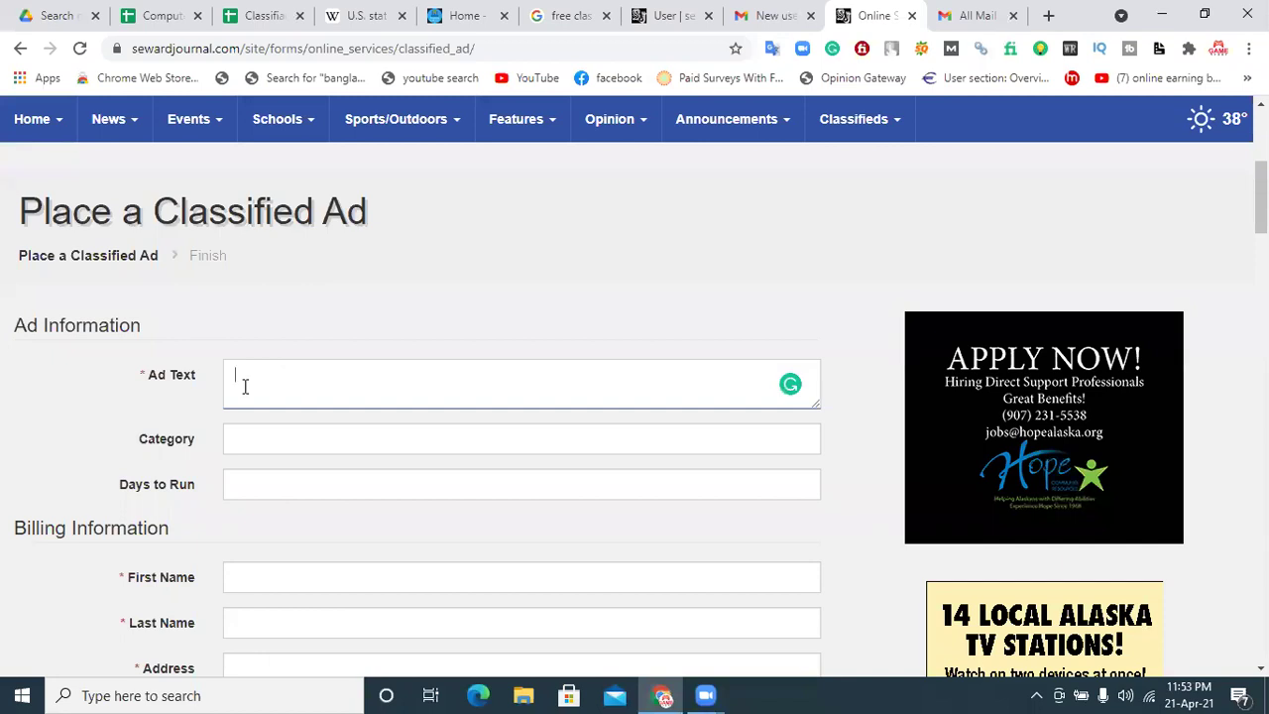
type("Online Earning Tips")
left_click(293, 445)
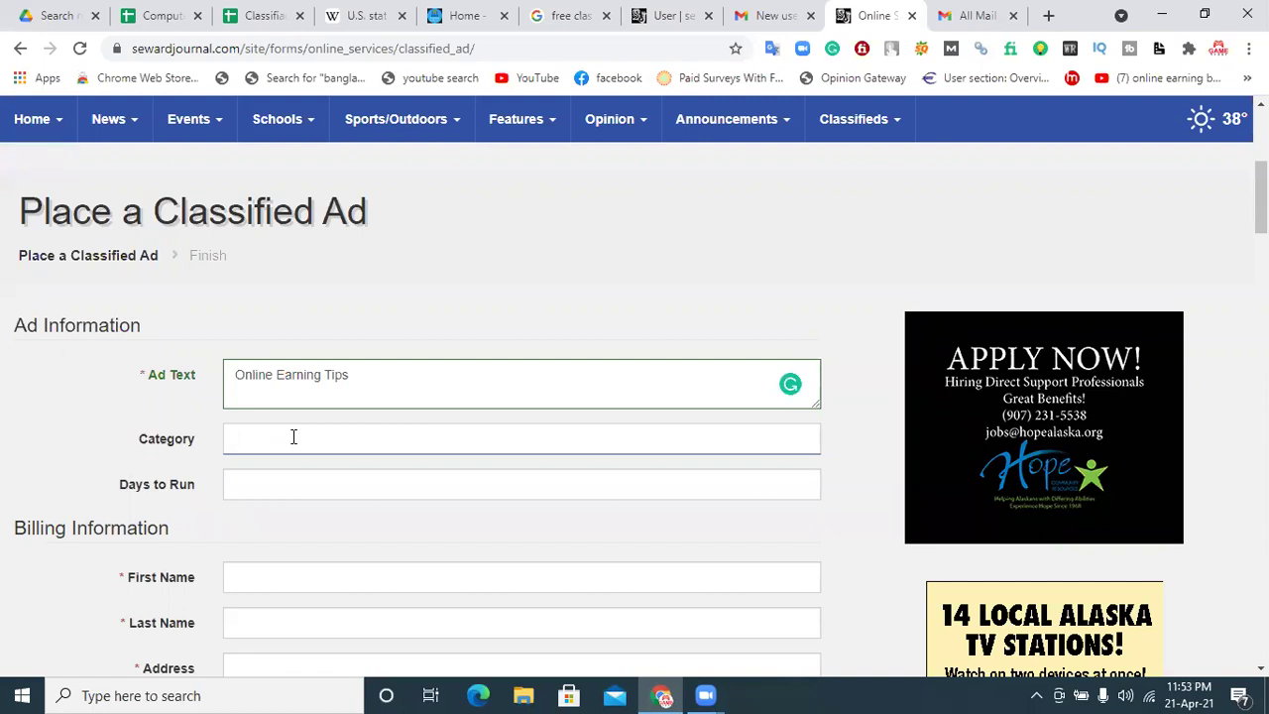
type("cat")
left_click(264, 480)
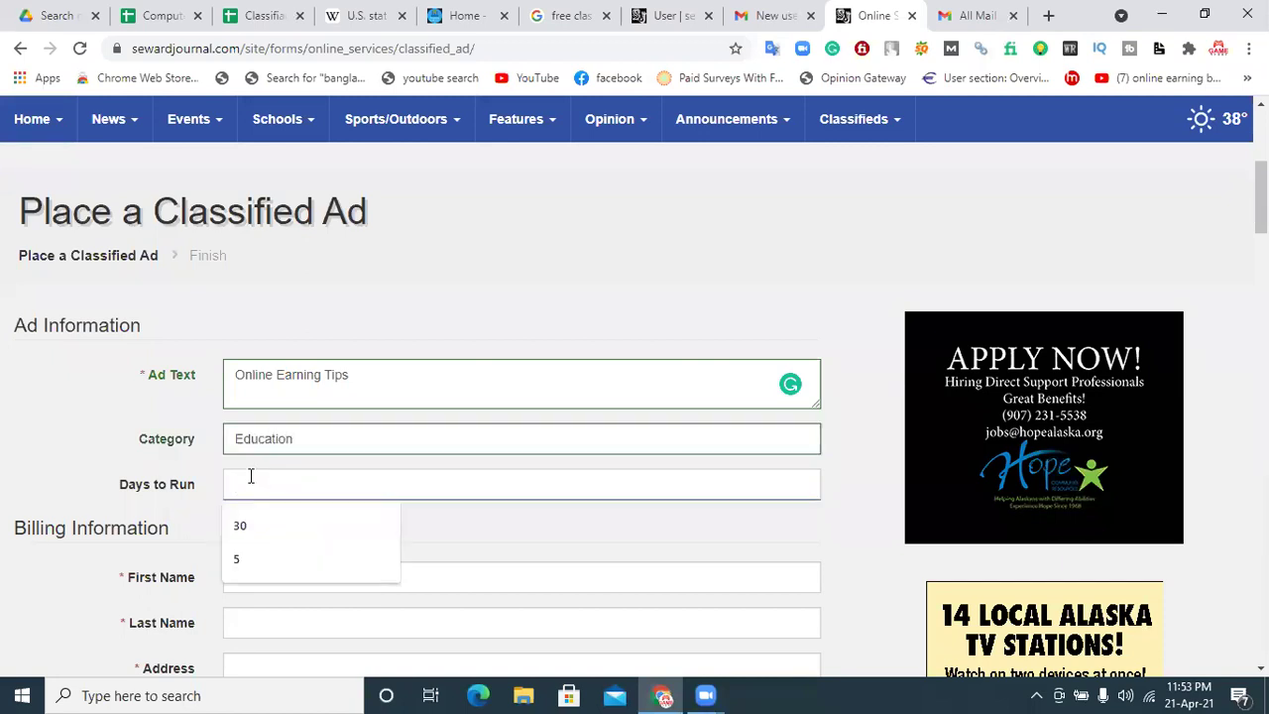
left_click(79, 461)
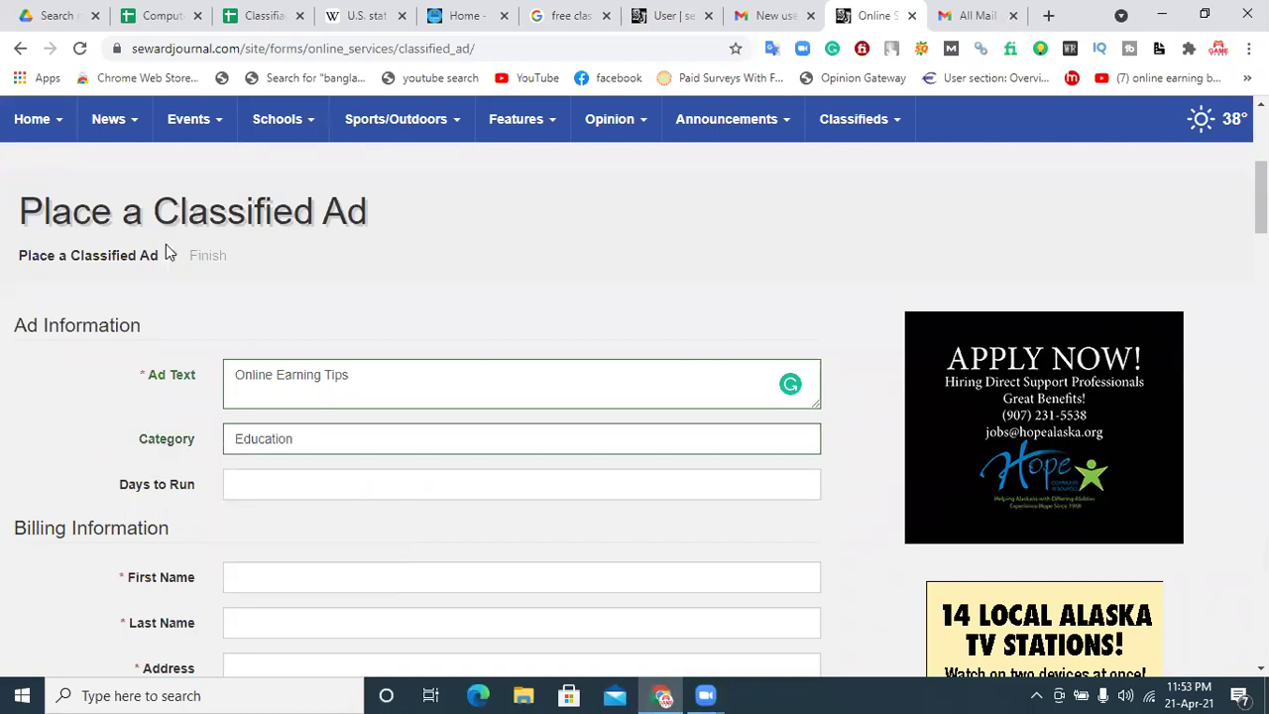
left_click(275, 485)
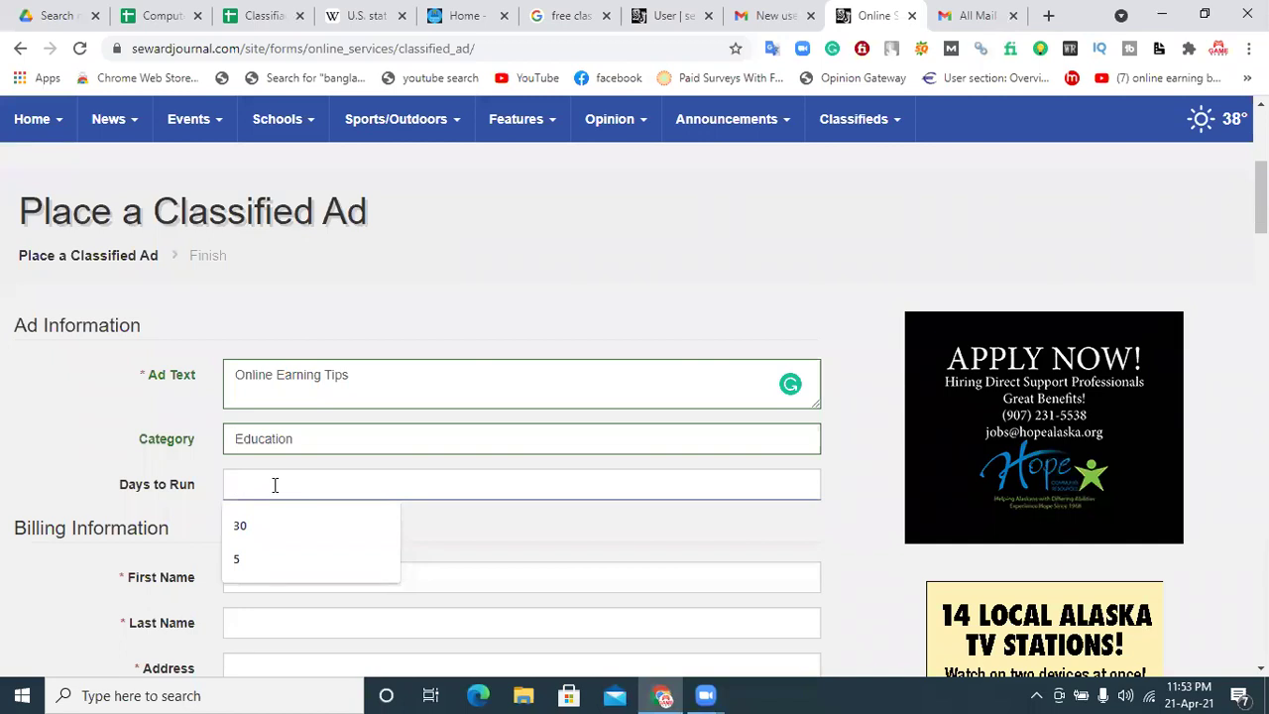
left_click(252, 524)
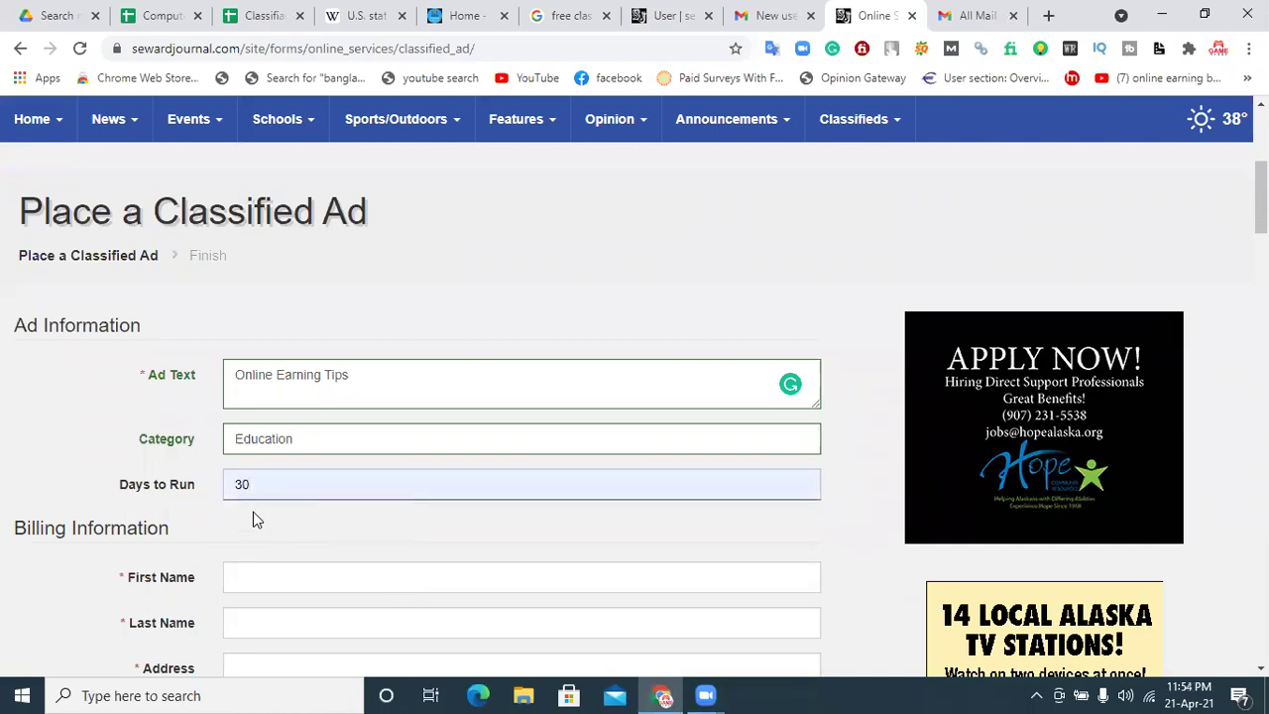
Step: Fill the billing details from a saved address
scroll(253, 512, "down", 3)
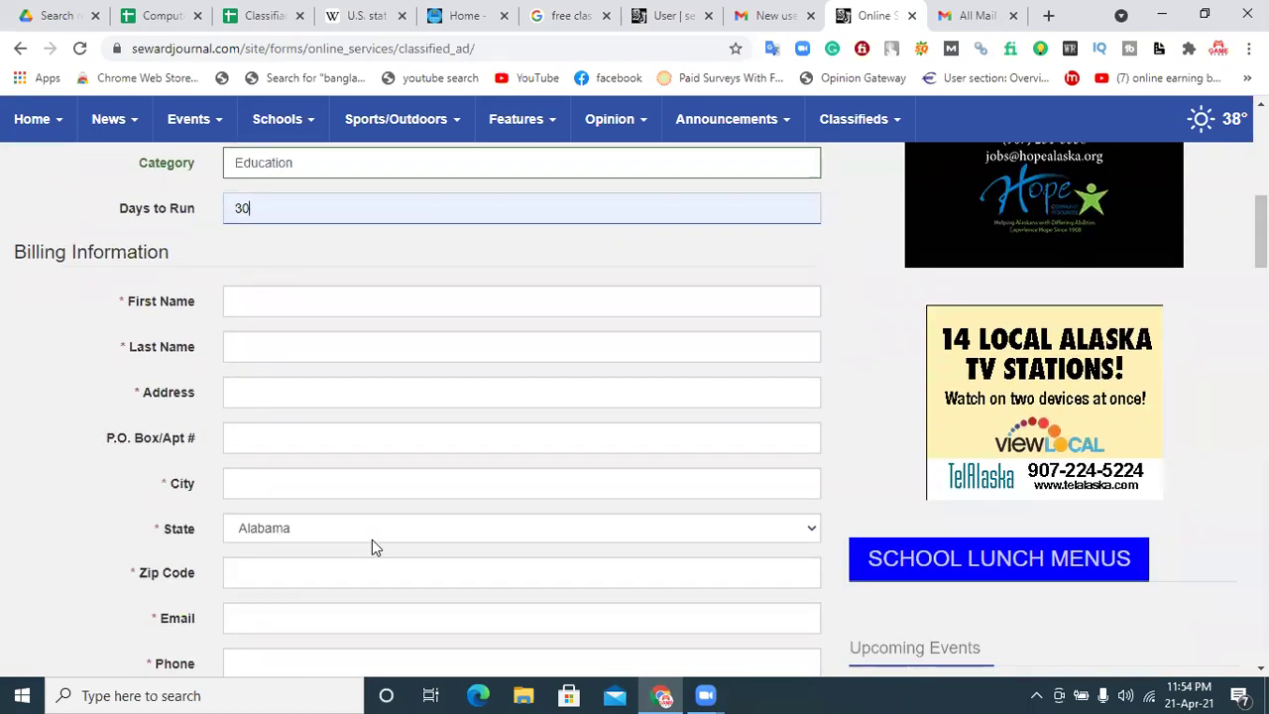
left_click(278, 300)
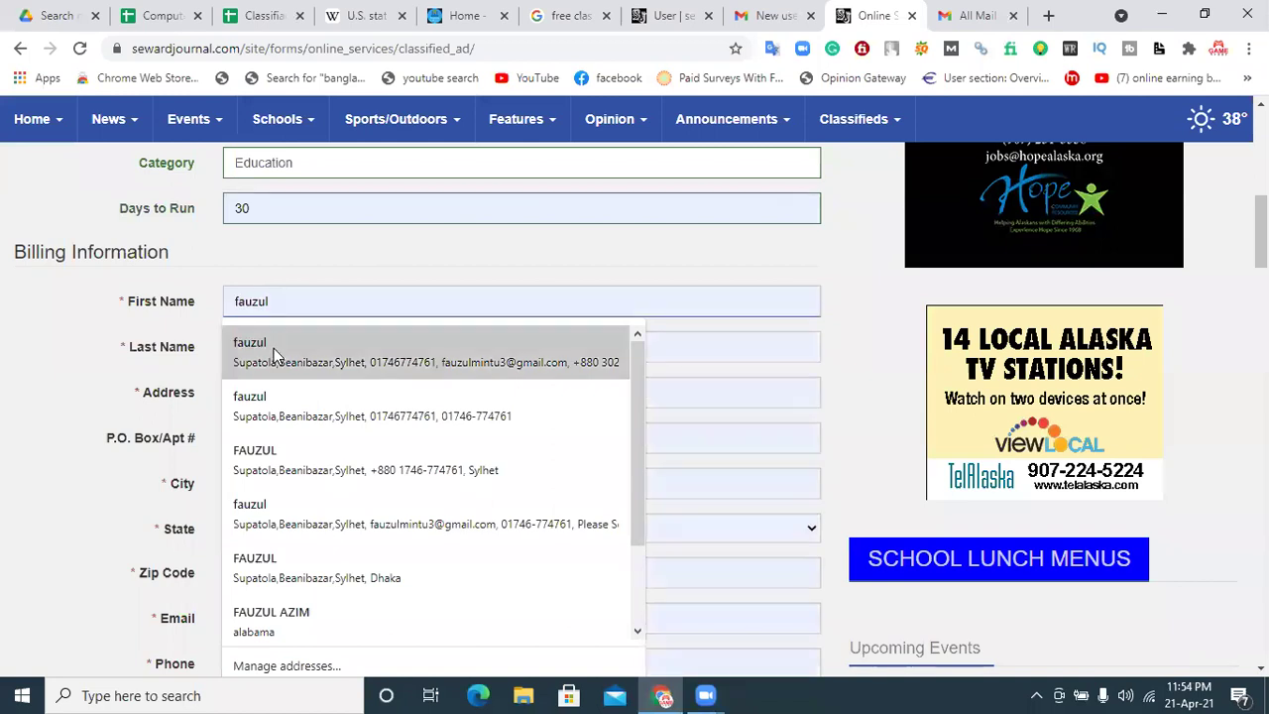
left_click(276, 355)
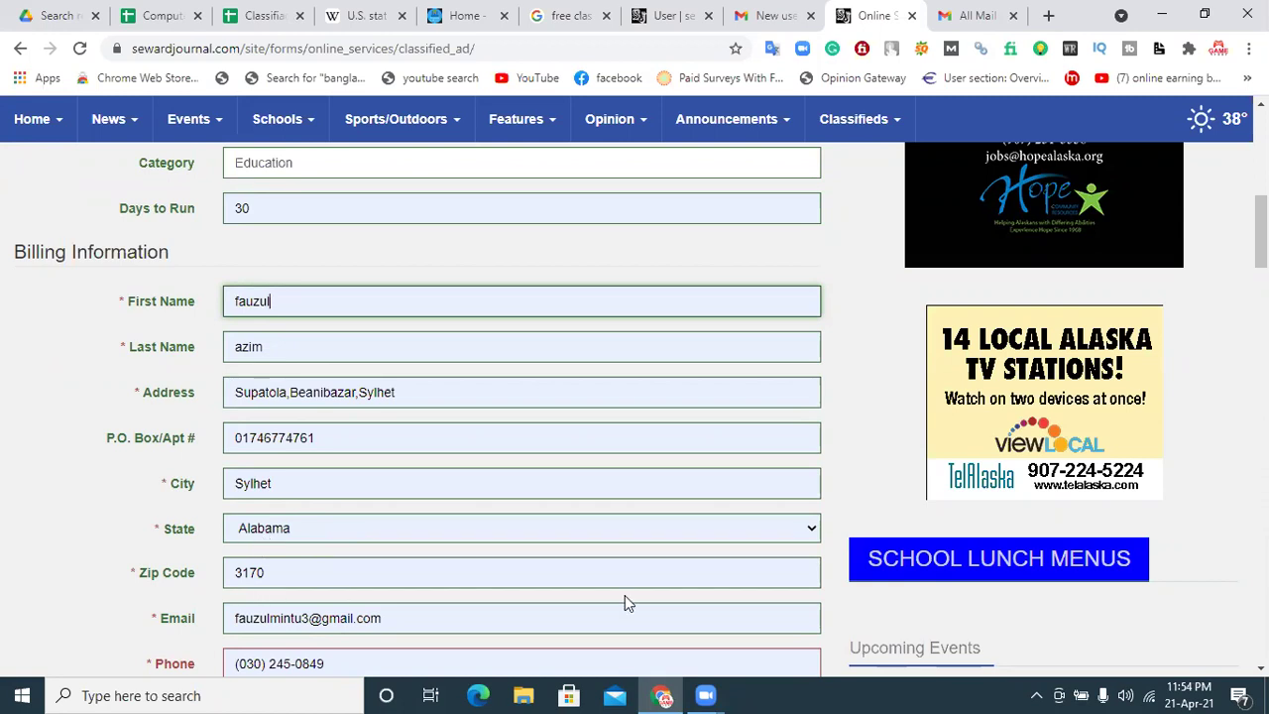
scroll(681, 420, "down", 2)
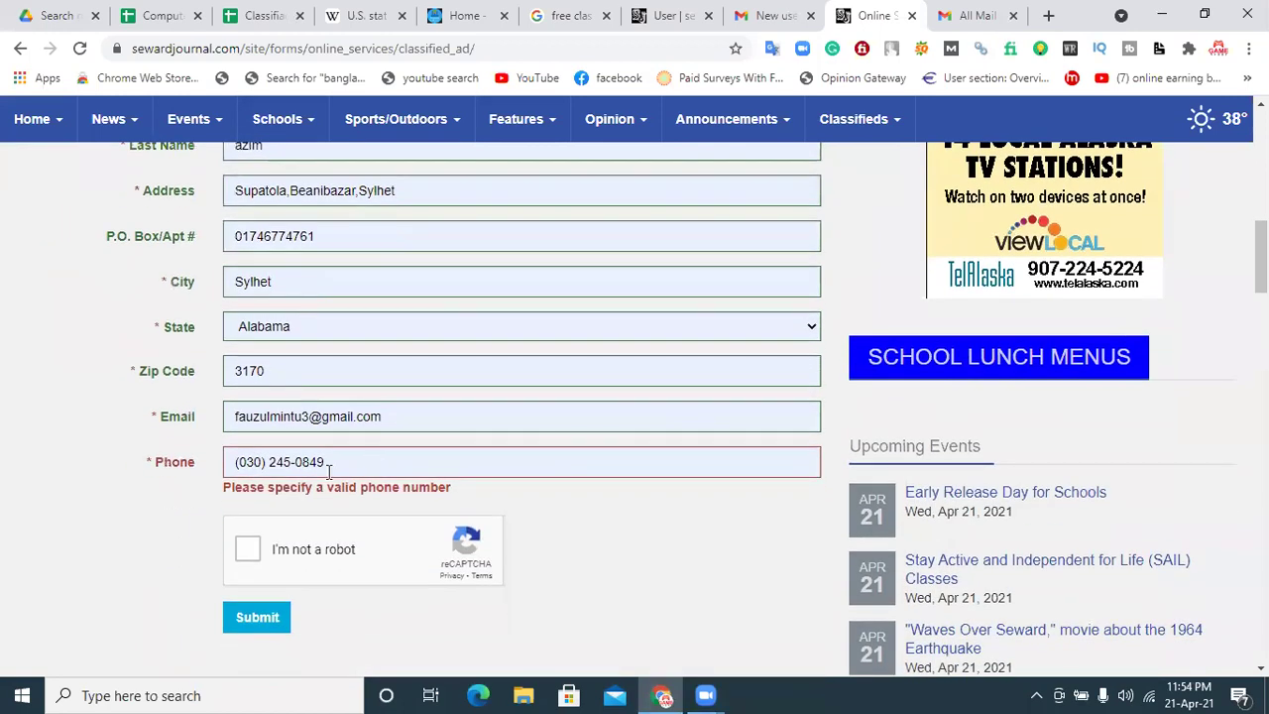
Step: Try retyping the invalid phone number, then clear the Phone field entirely and review the form
left_click_drag(332, 461, 196, 463)
key("BackSpace")
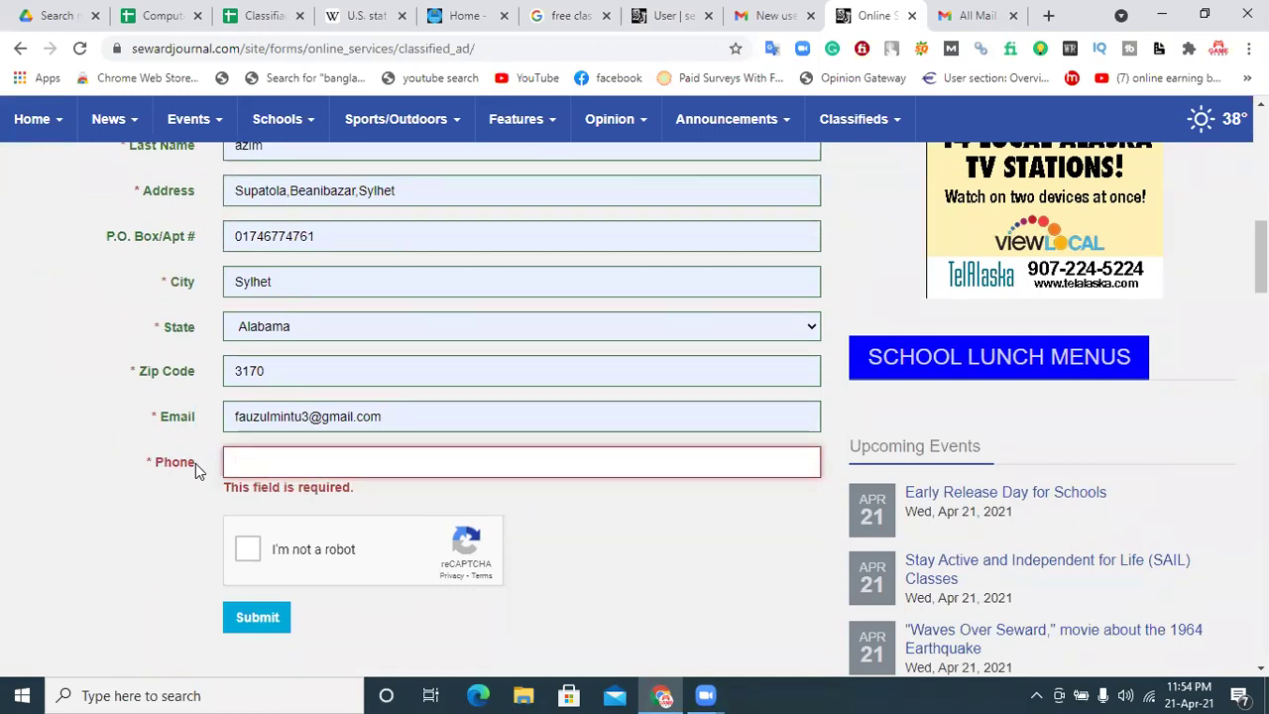
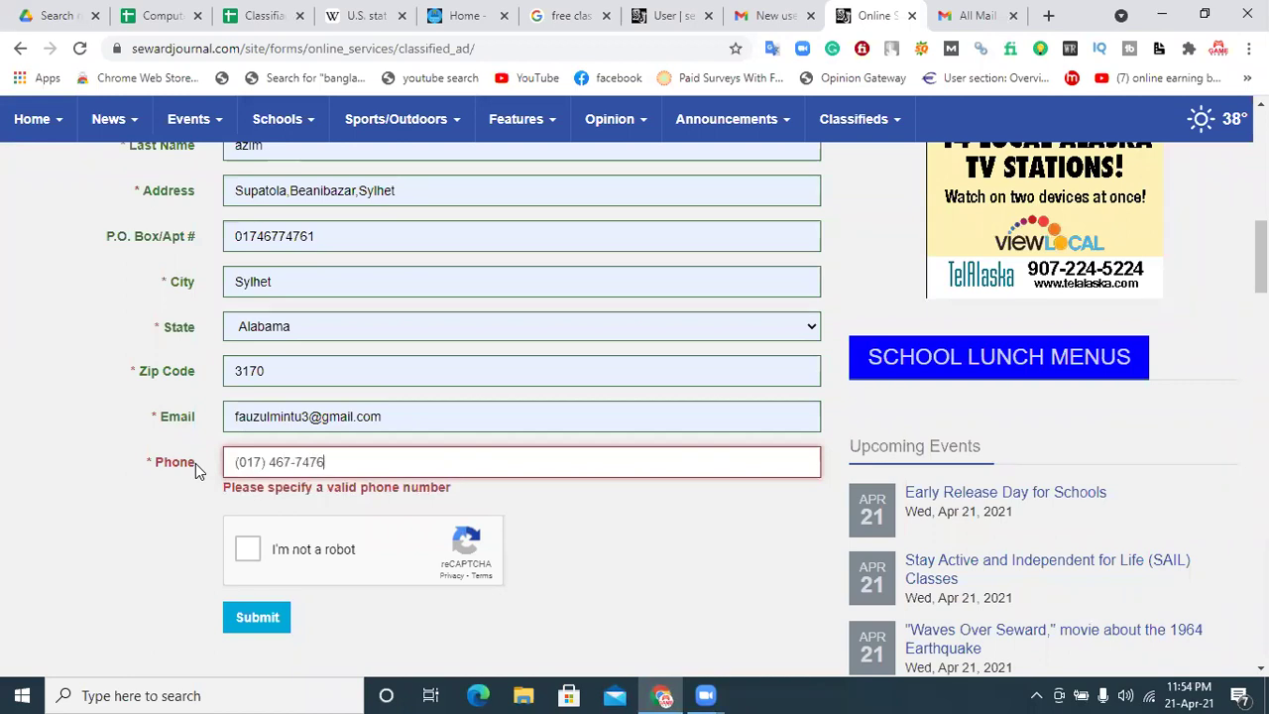
left_click(136, 514)
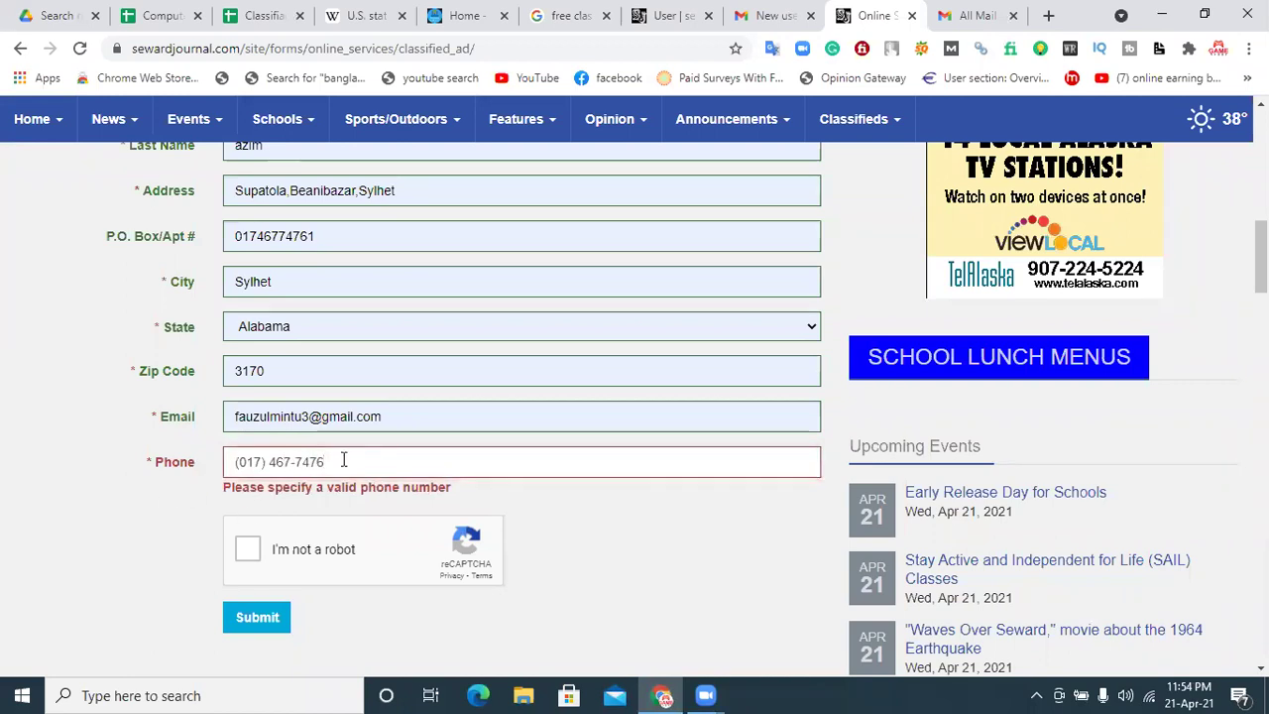
triple_click(279, 459)
key("BackSpace")
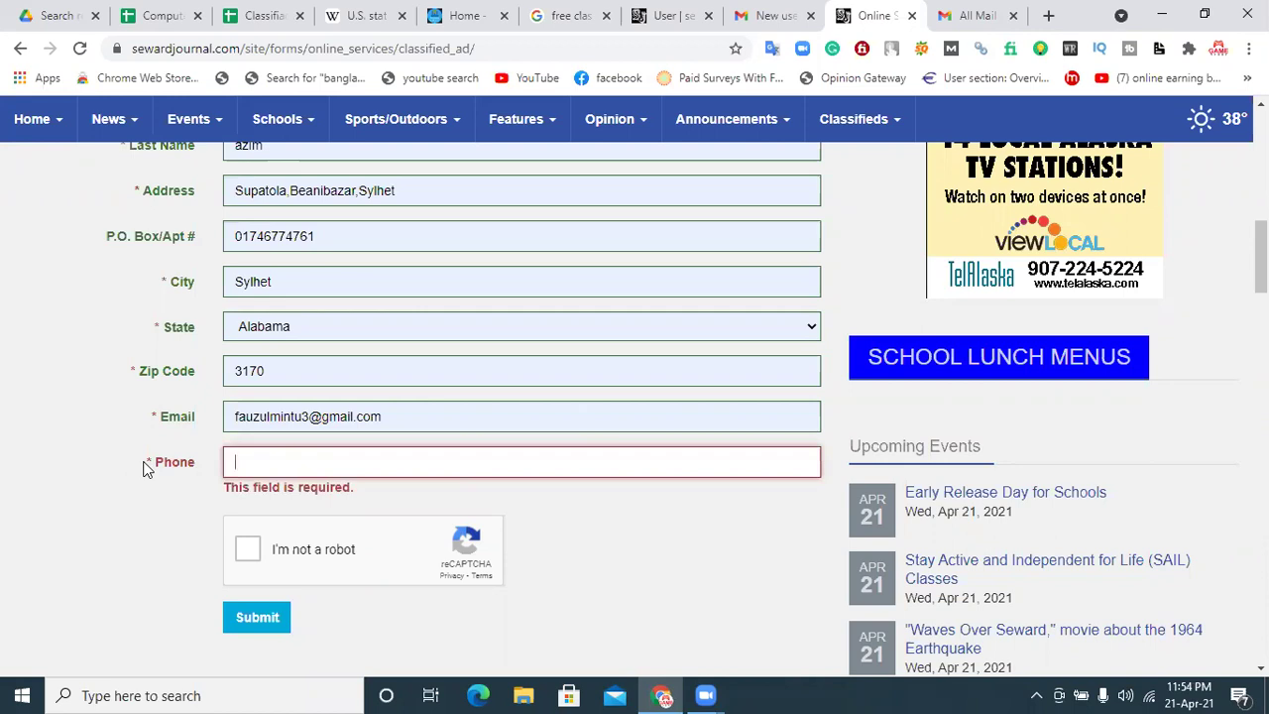
scroll(1261, 238, "up", 3)
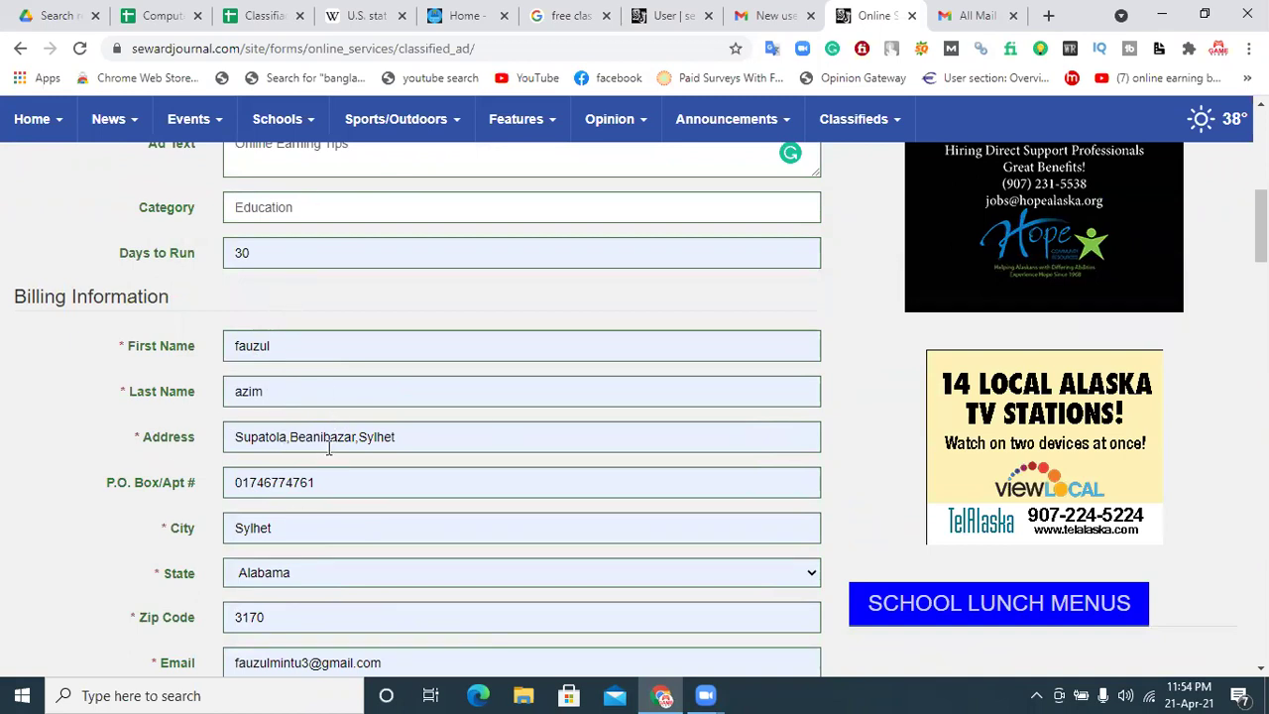
scroll(1041, 447, "down", 3)
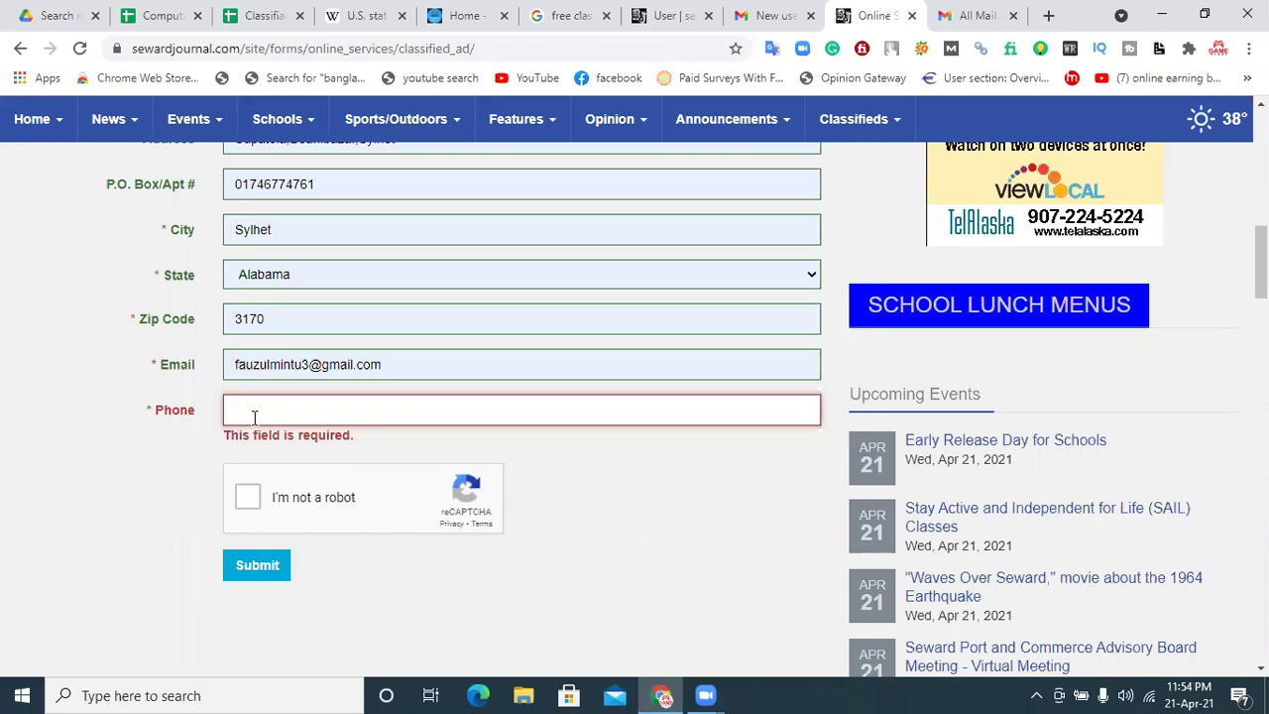
Step: In a new tab, search Google for a US fake name generator and open Fake Name Generator
left_click(1049, 15)
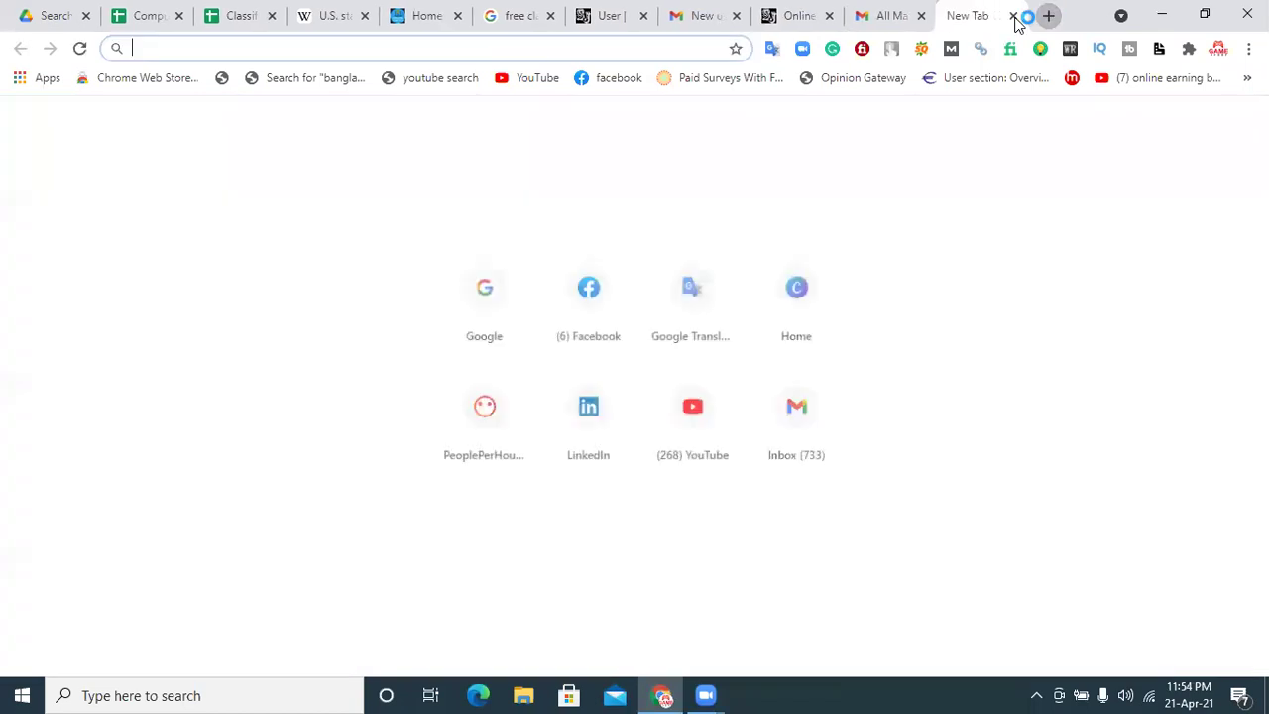
type("goo")
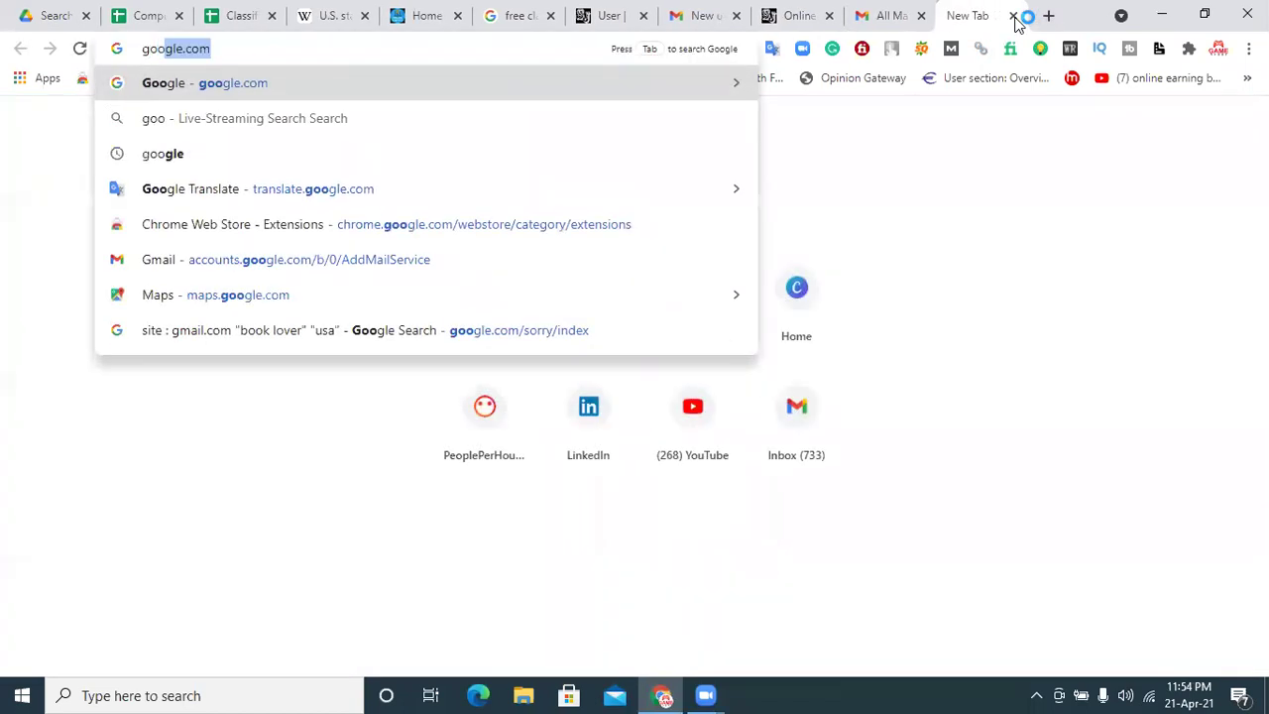
key("Return")
type("f")
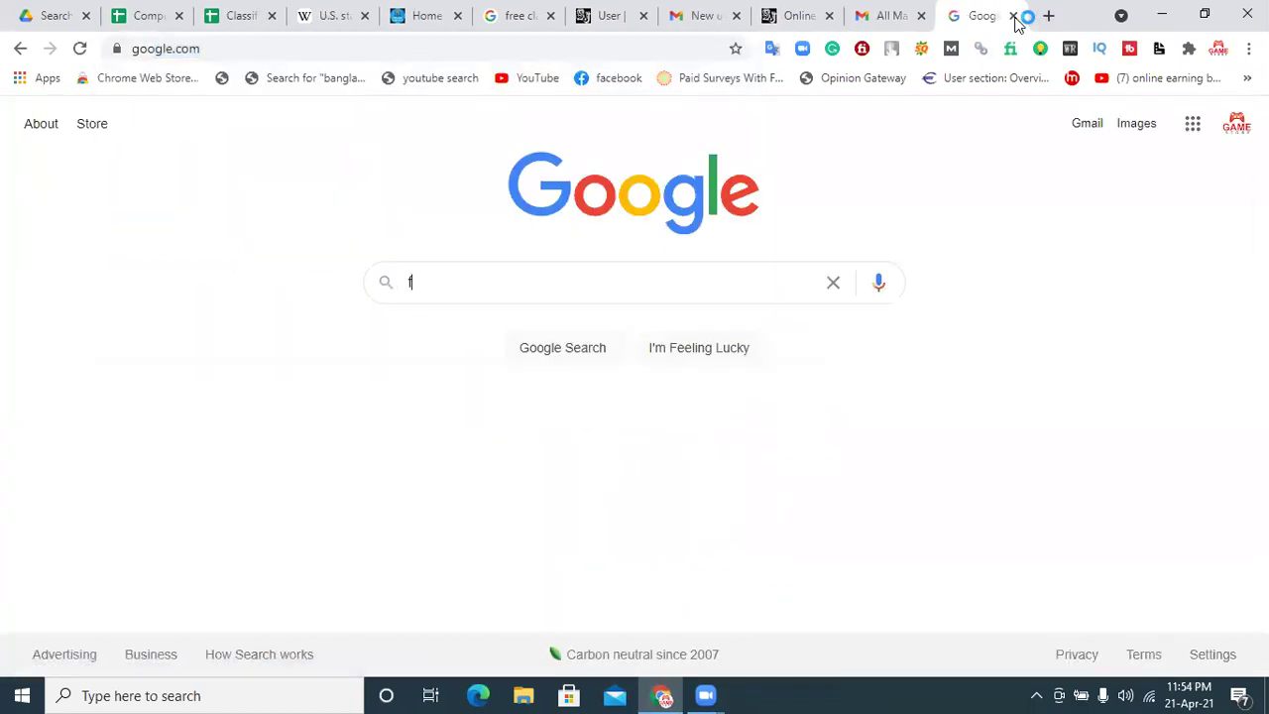
type("ack")
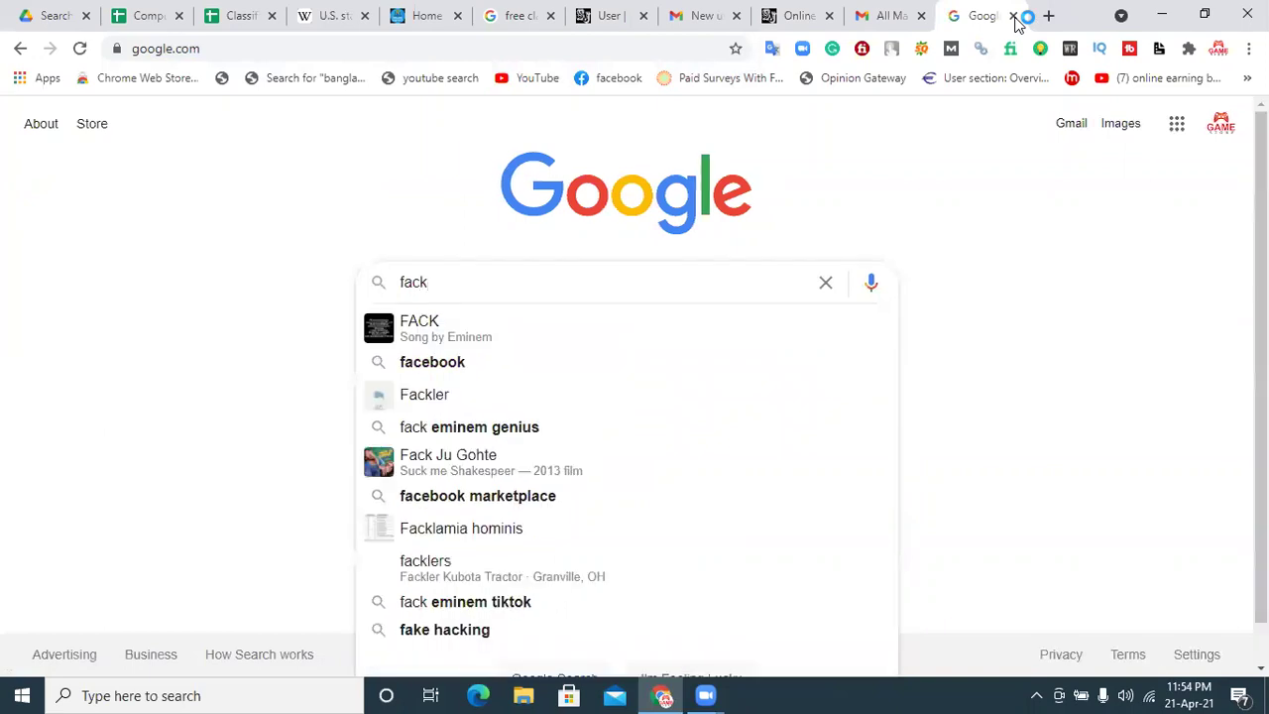
type(" name")
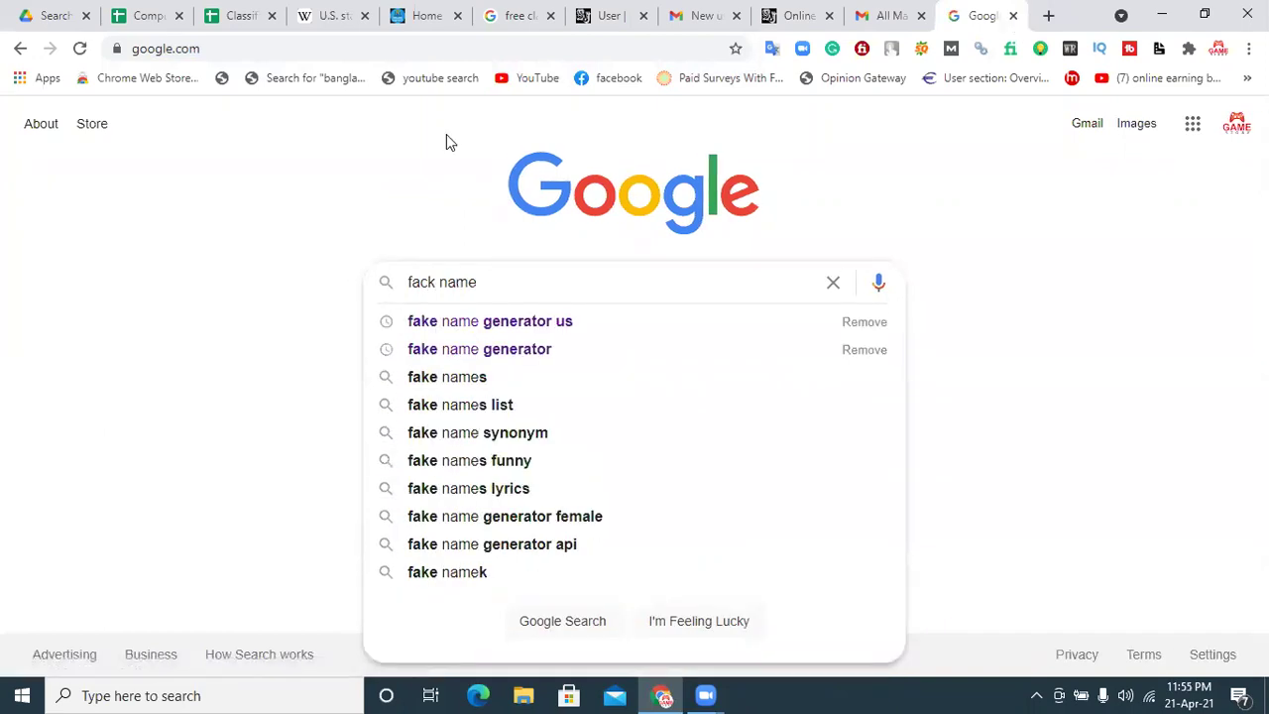
left_click(517, 331)
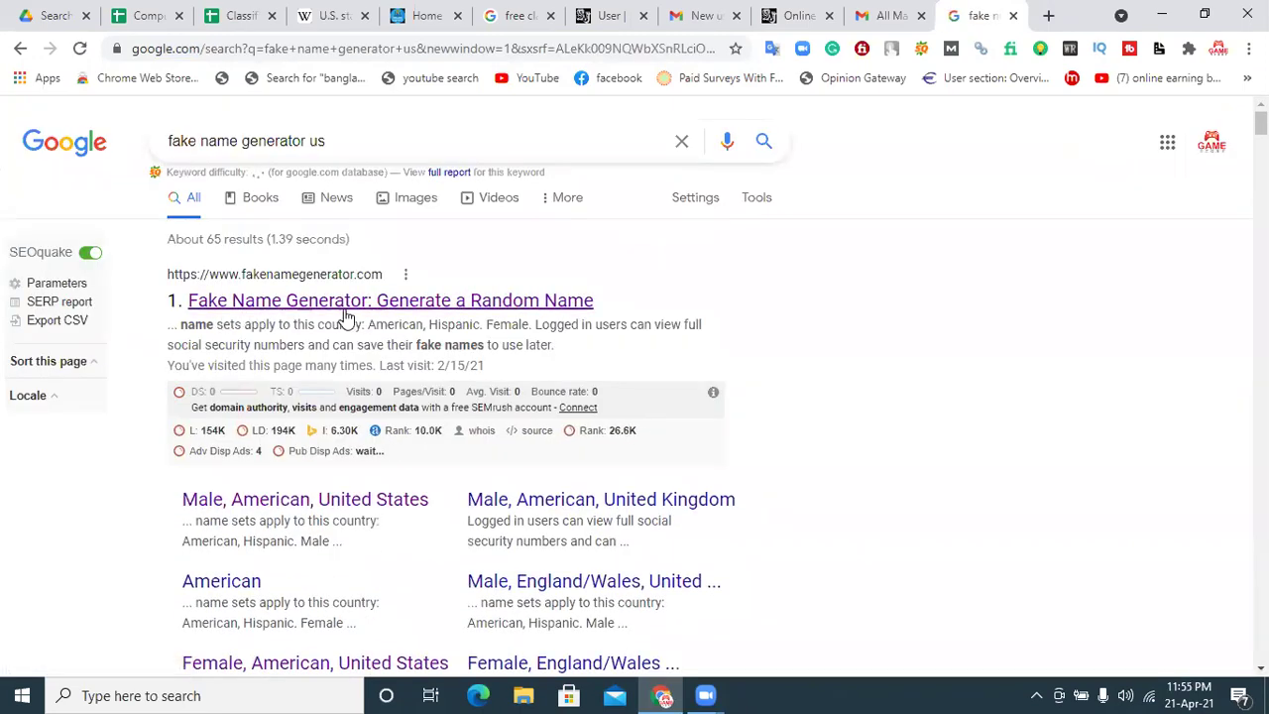
left_click(558, 314)
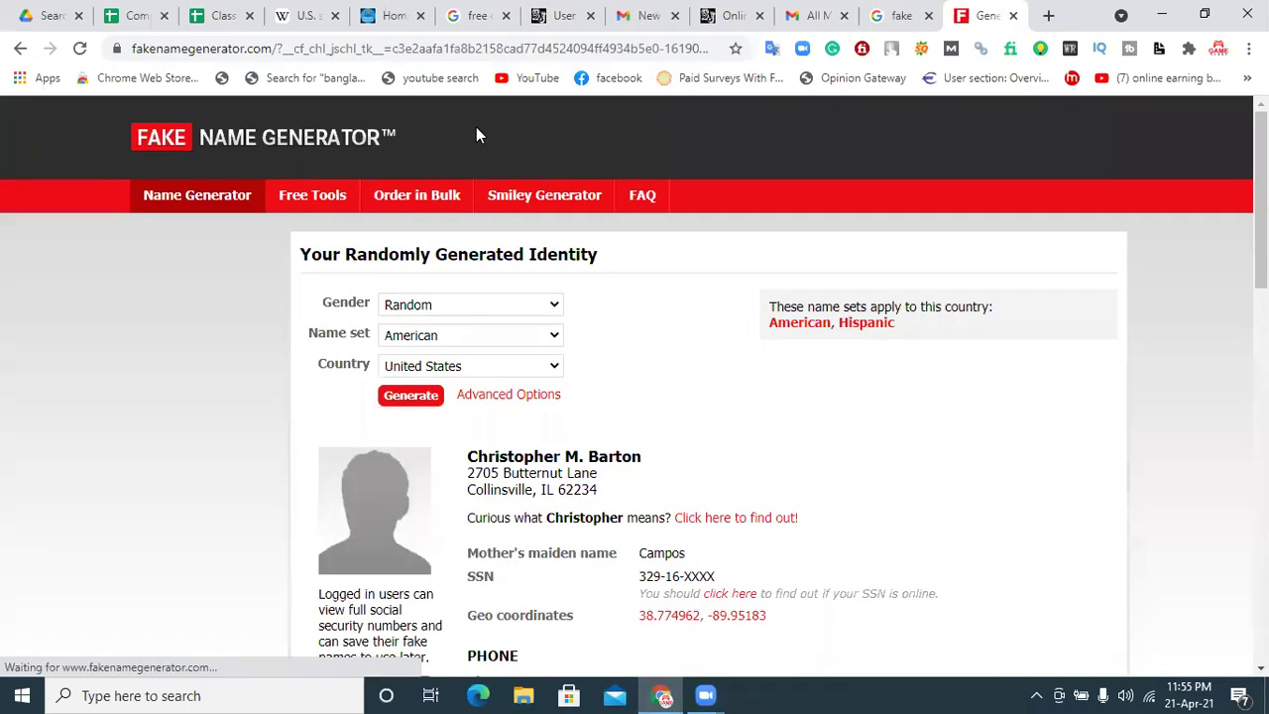
Step: Generate a new male US identity, select its phone number, and return to the Seward Journal ad form
left_click(418, 308)
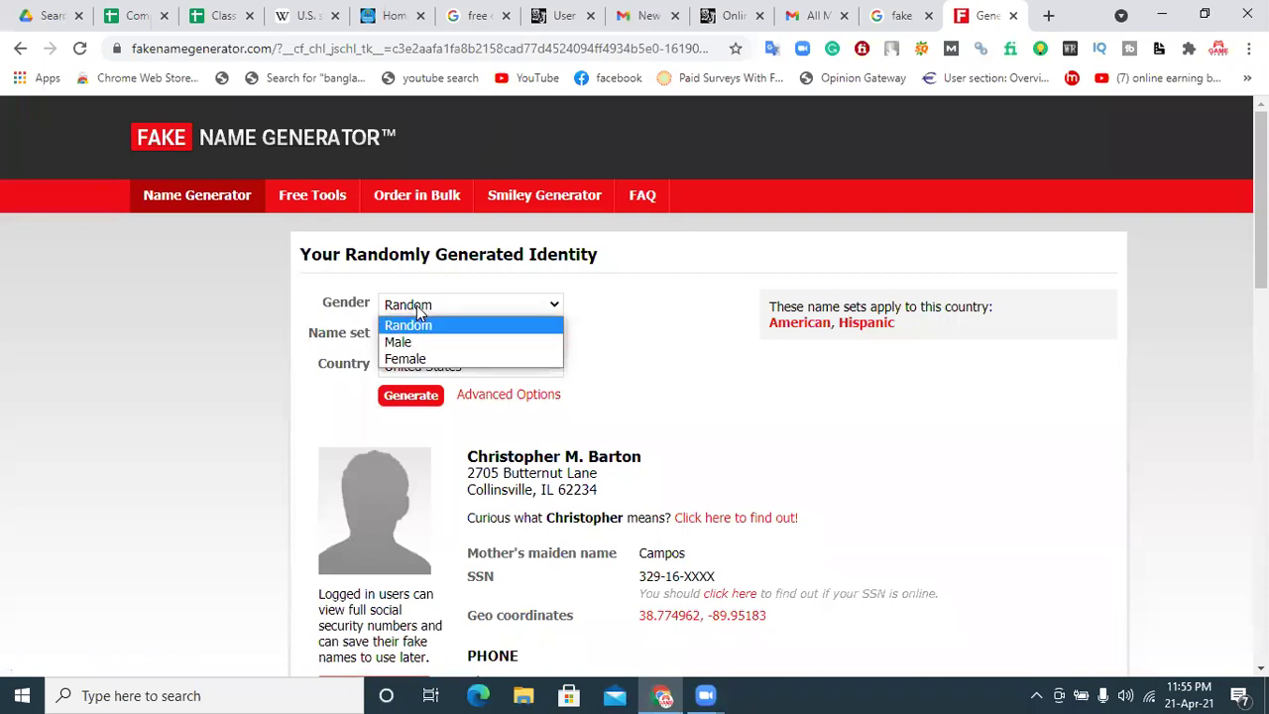
left_click(409, 343)
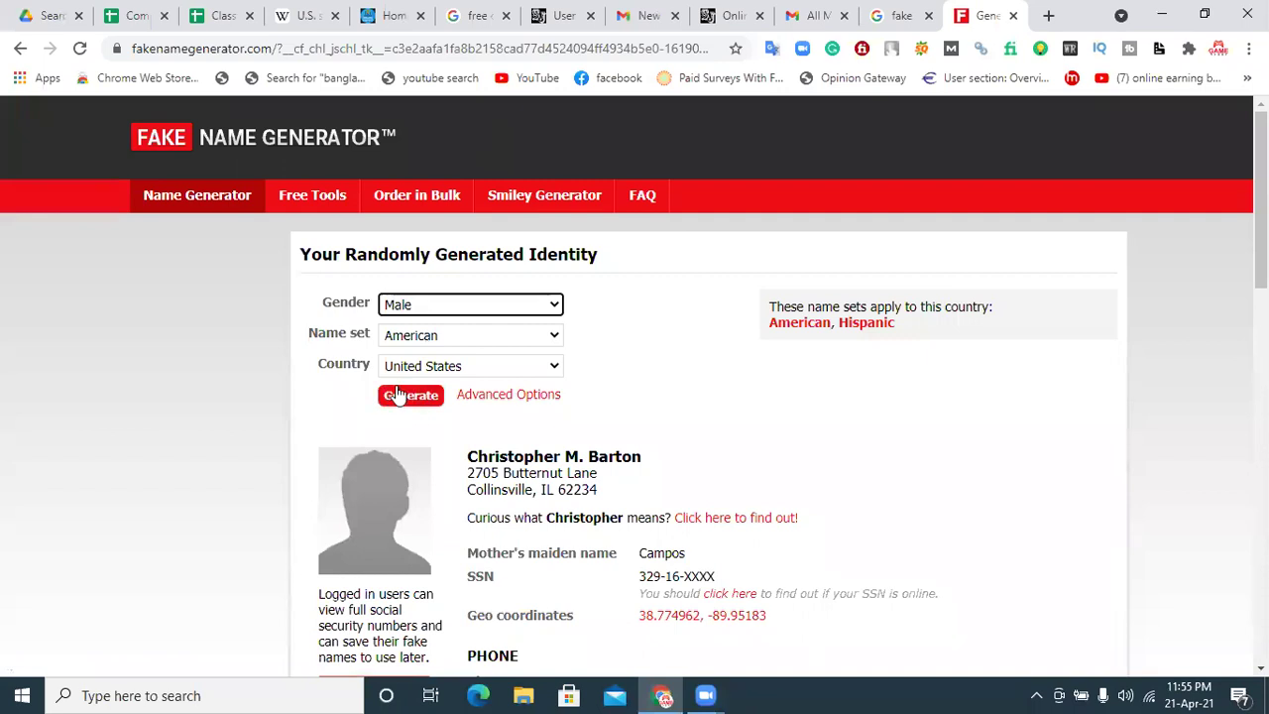
left_click(394, 398)
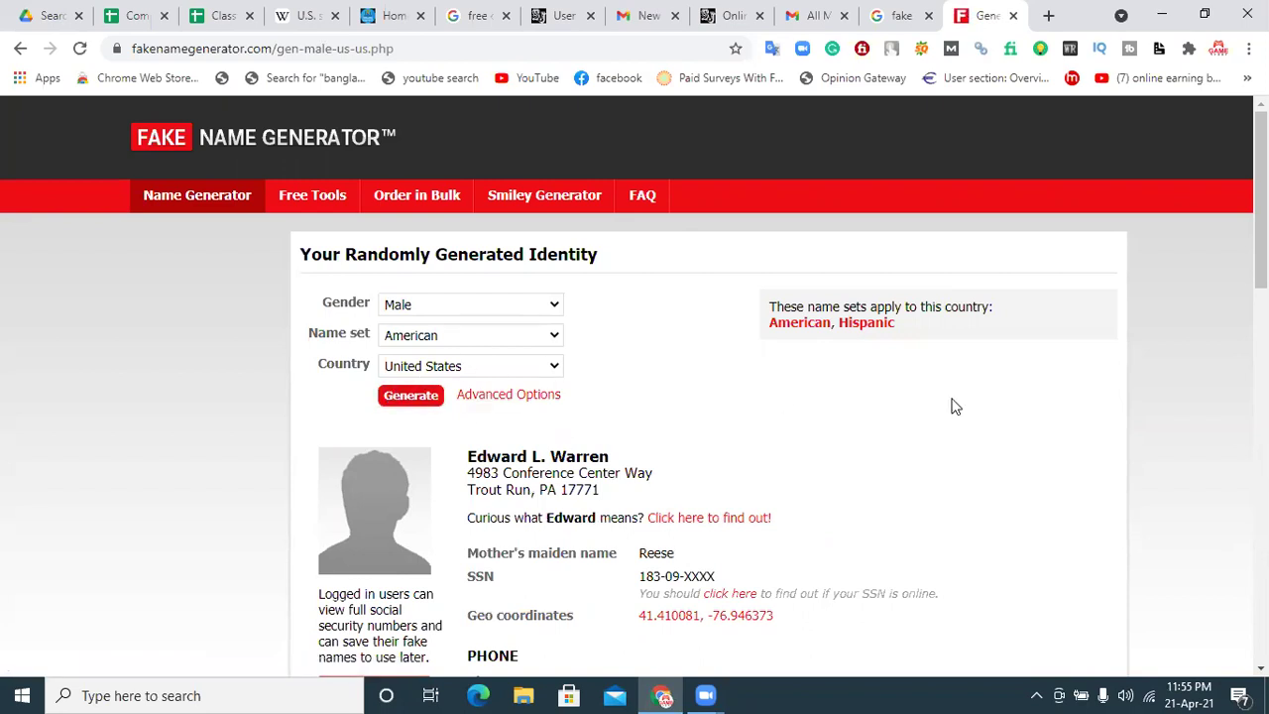
scroll(634, 387, "down", 2)
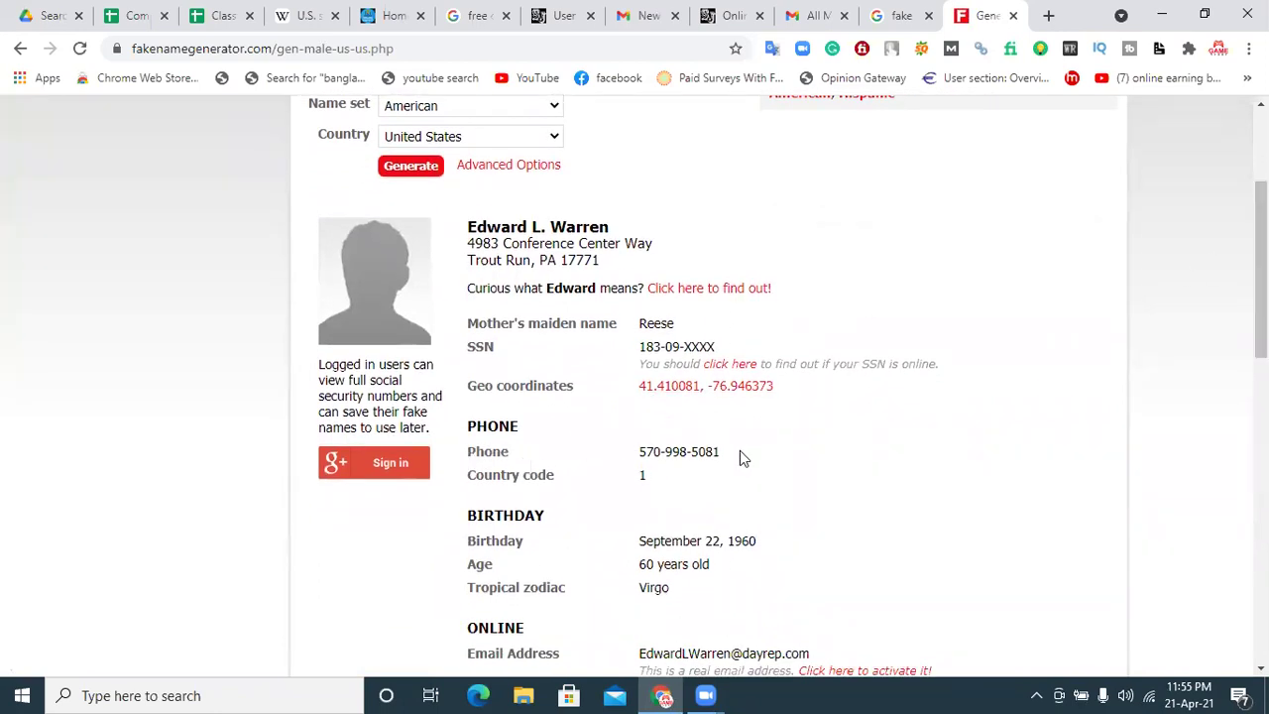
left_click_drag(740, 458, 654, 449)
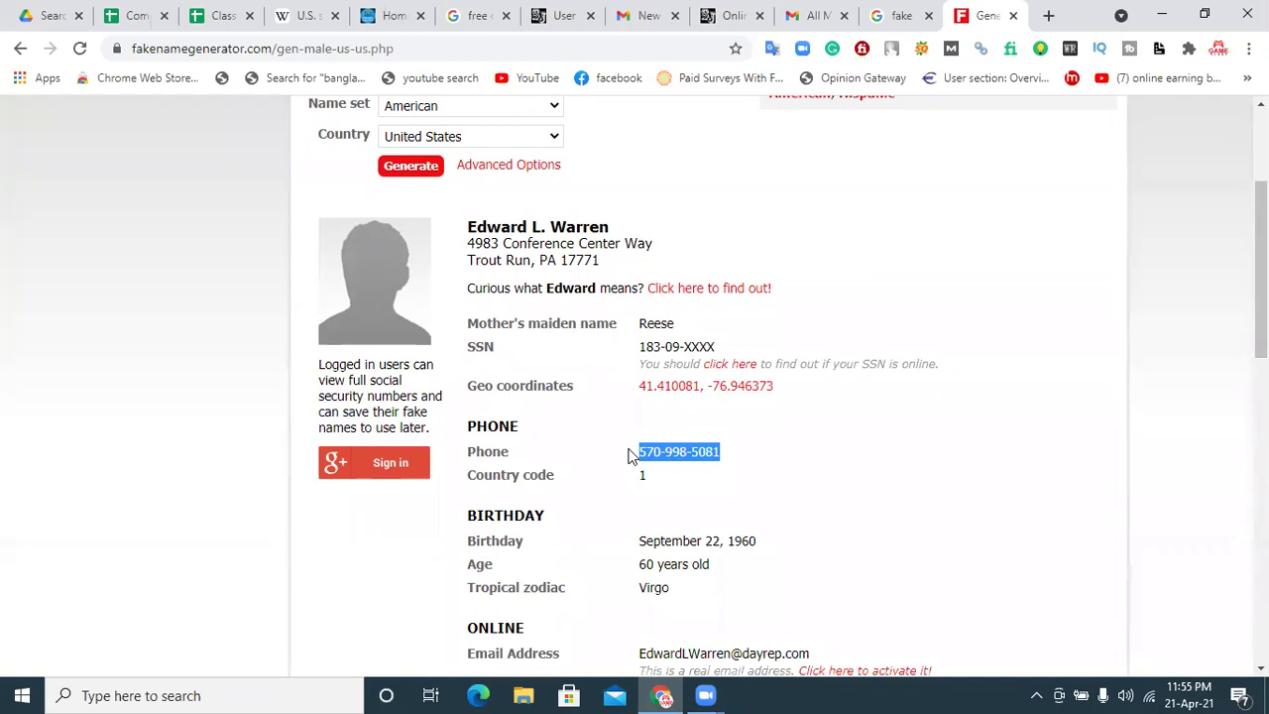
left_click(563, 15)
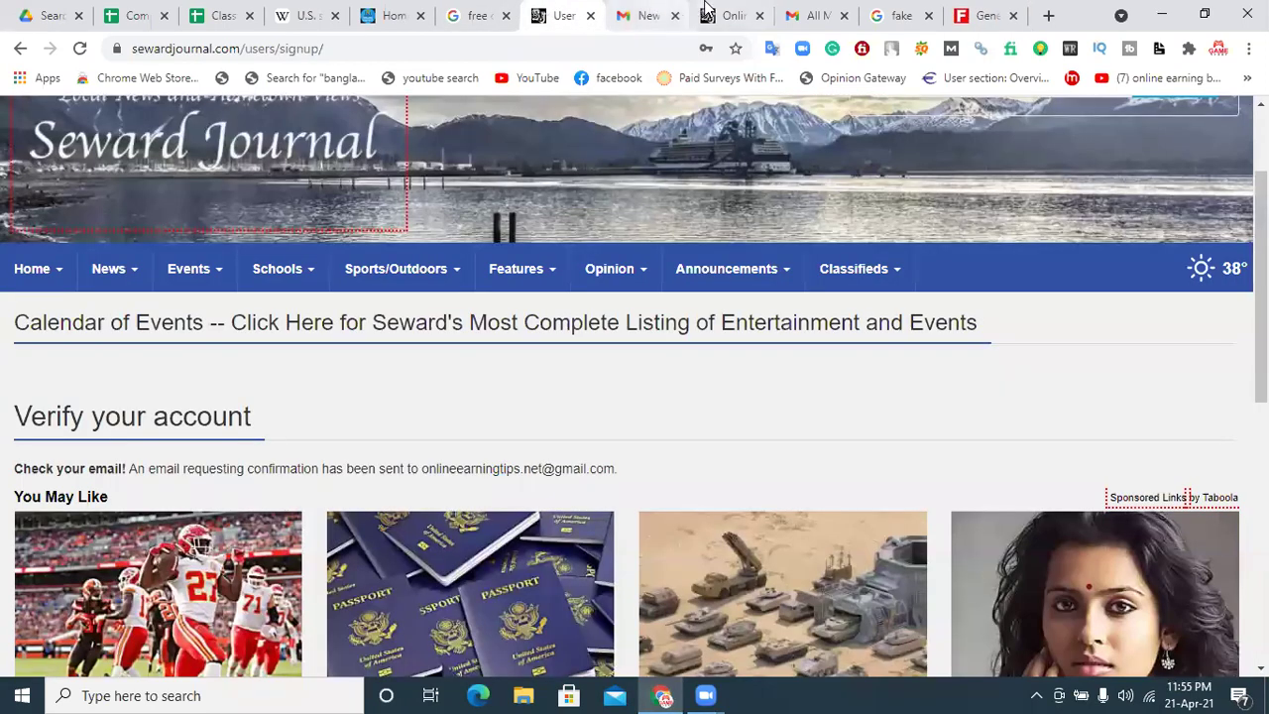
left_click(707, 12)
Step: Paste the generated phone number into the Phone field and solve the crosswalk reCAPTCHA challenge
left_click(362, 408)
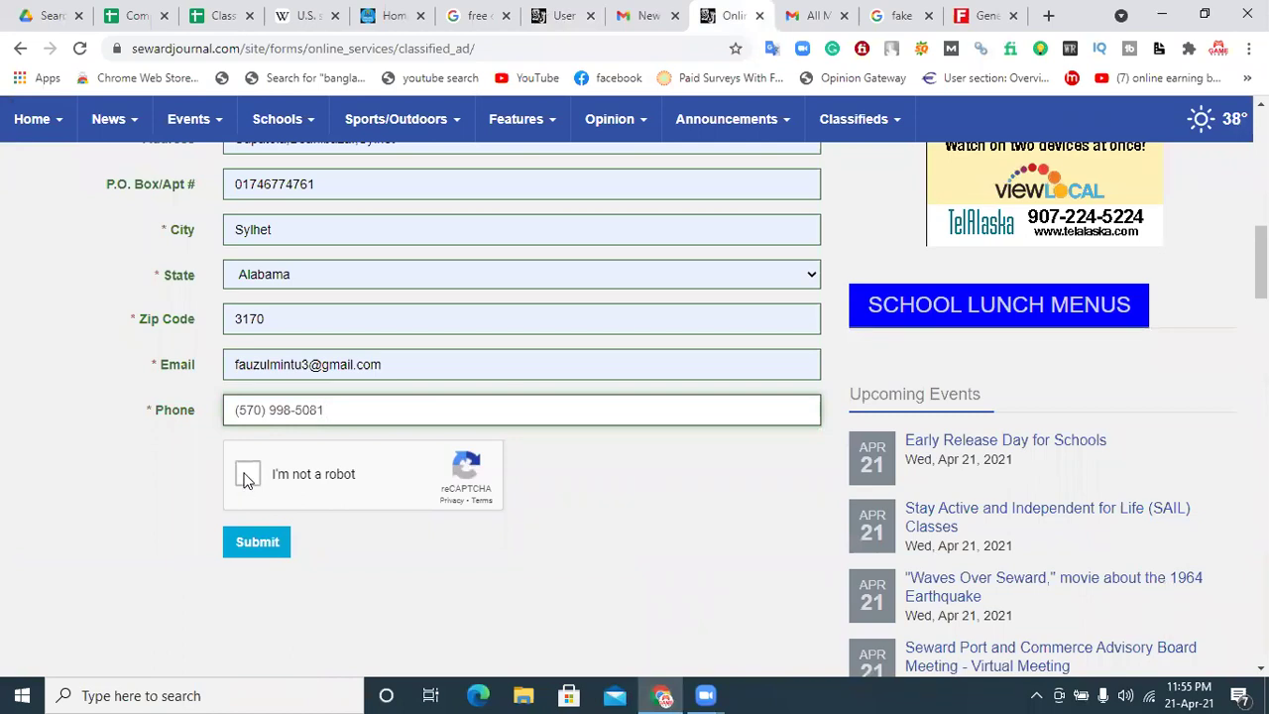
left_click(248, 476)
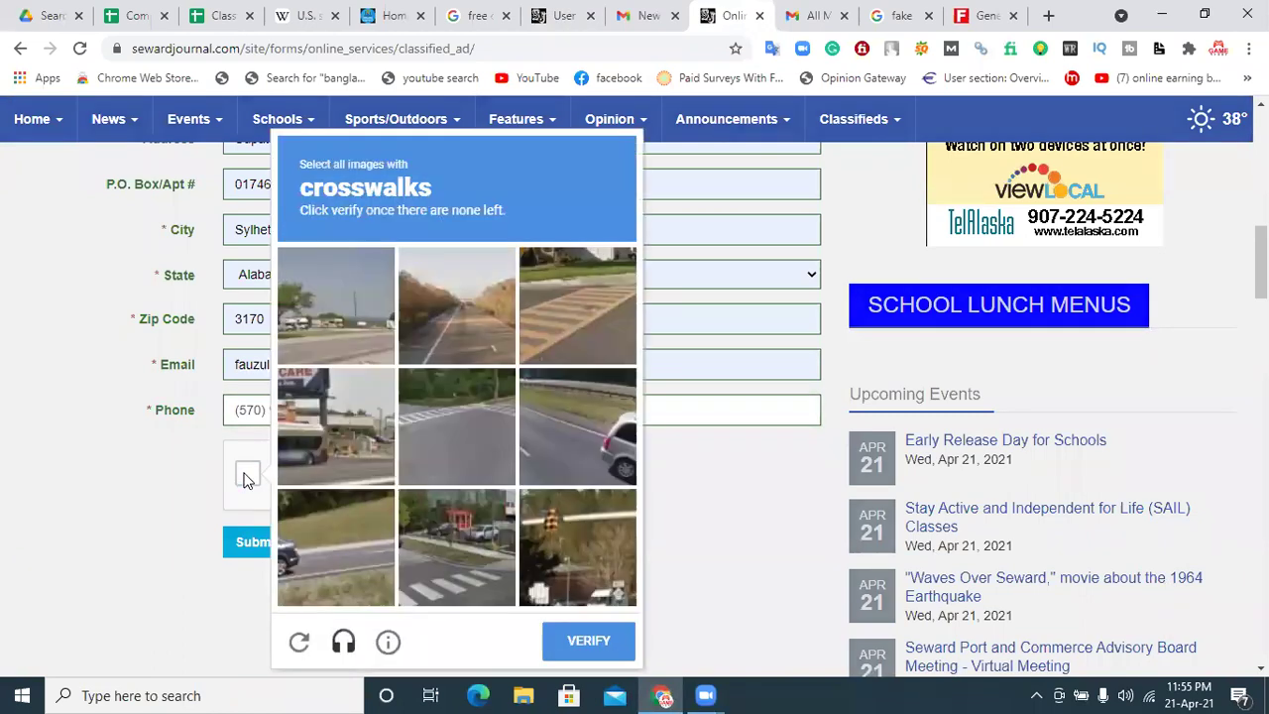
left_click(427, 437)
left_click(456, 573)
left_click(450, 459)
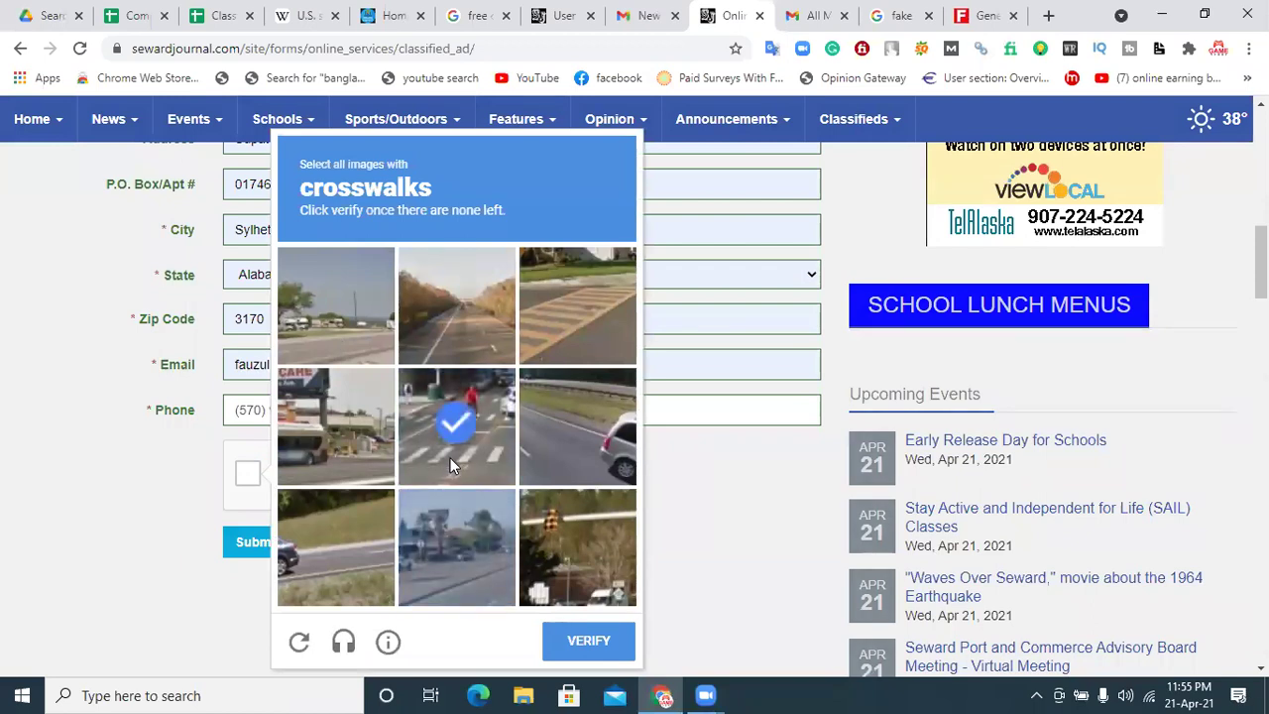
left_click(576, 331)
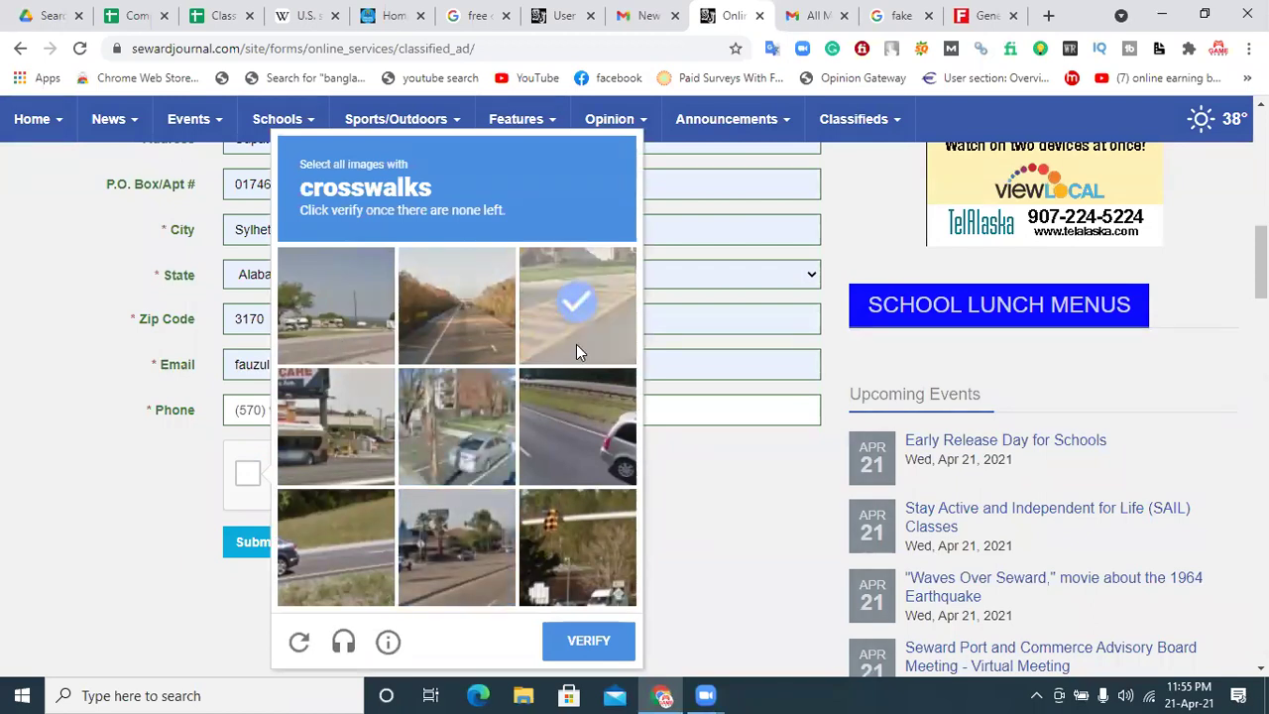
left_click(607, 643)
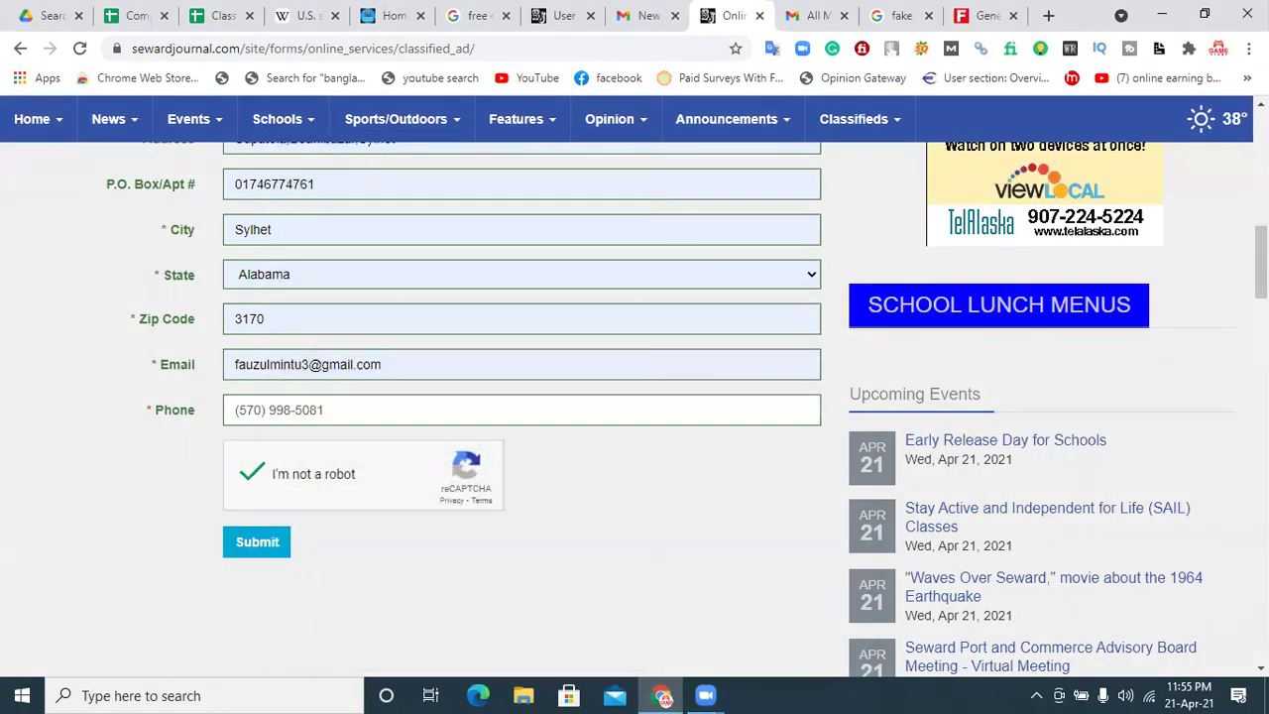
scroll(1141, 318, "up", 5)
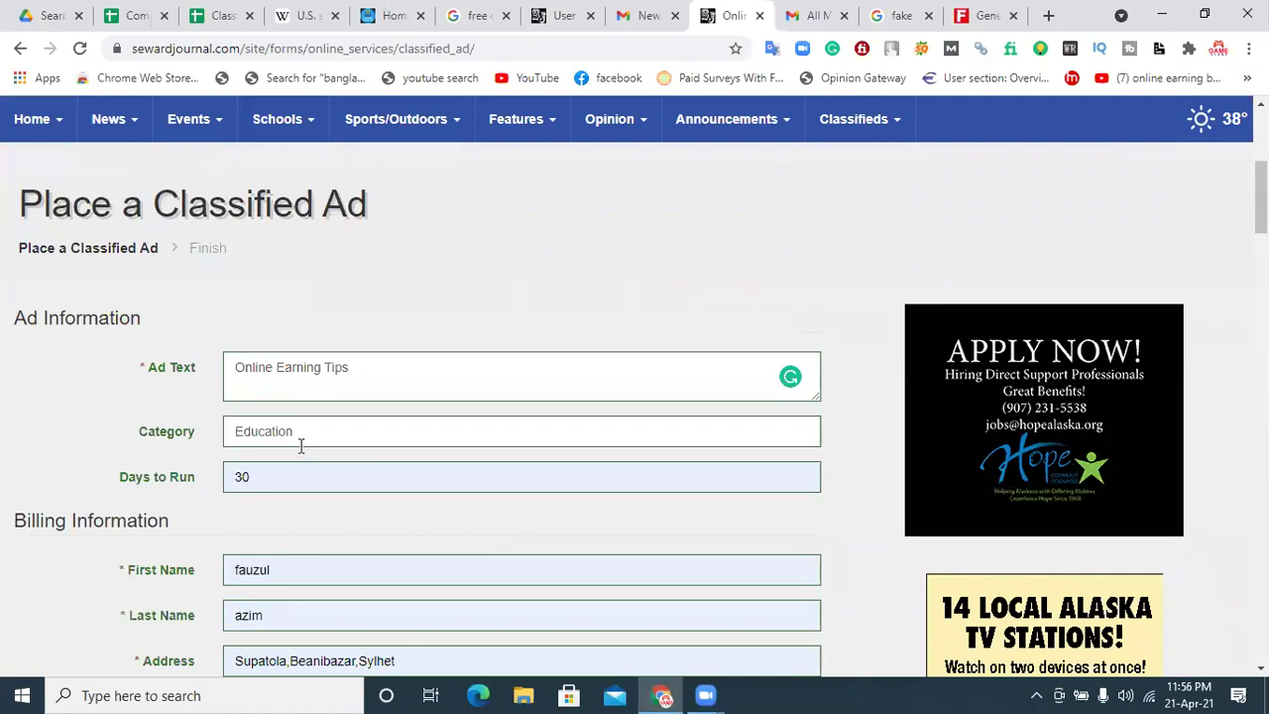
Step: Add a 'Description:-' line below the ad title in the Ad Text box
left_click(364, 372)
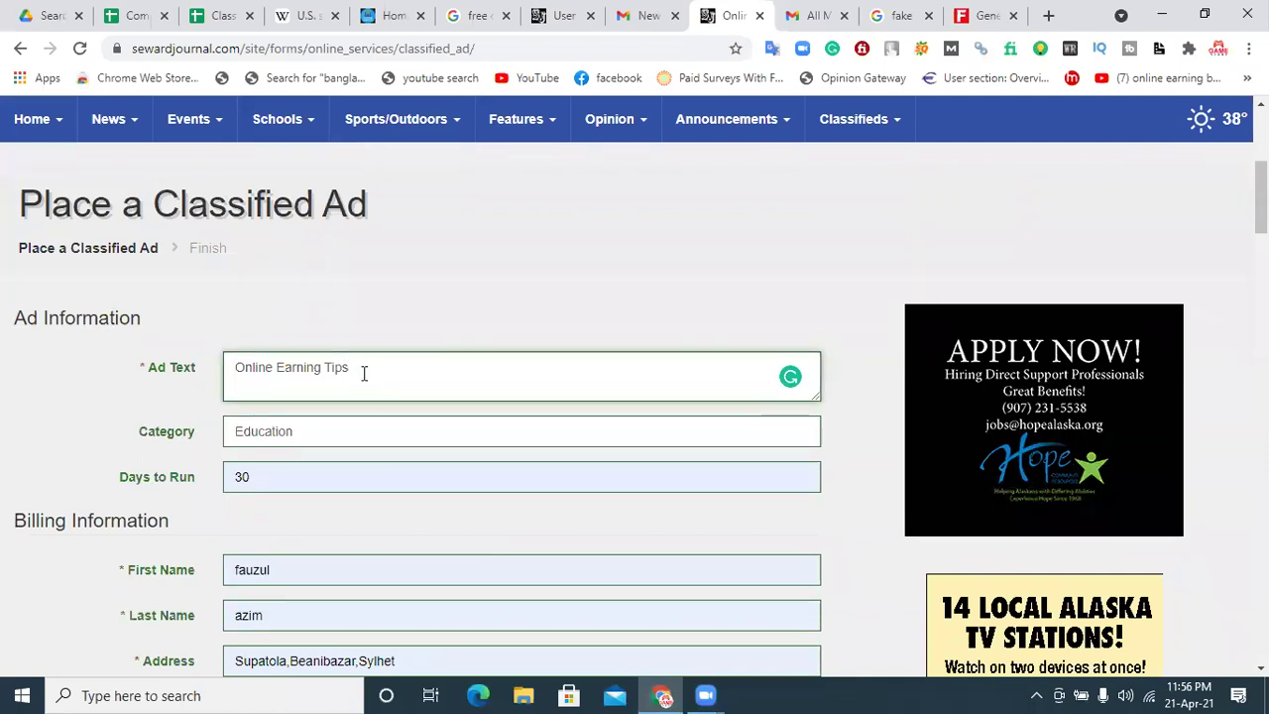
key("Return")
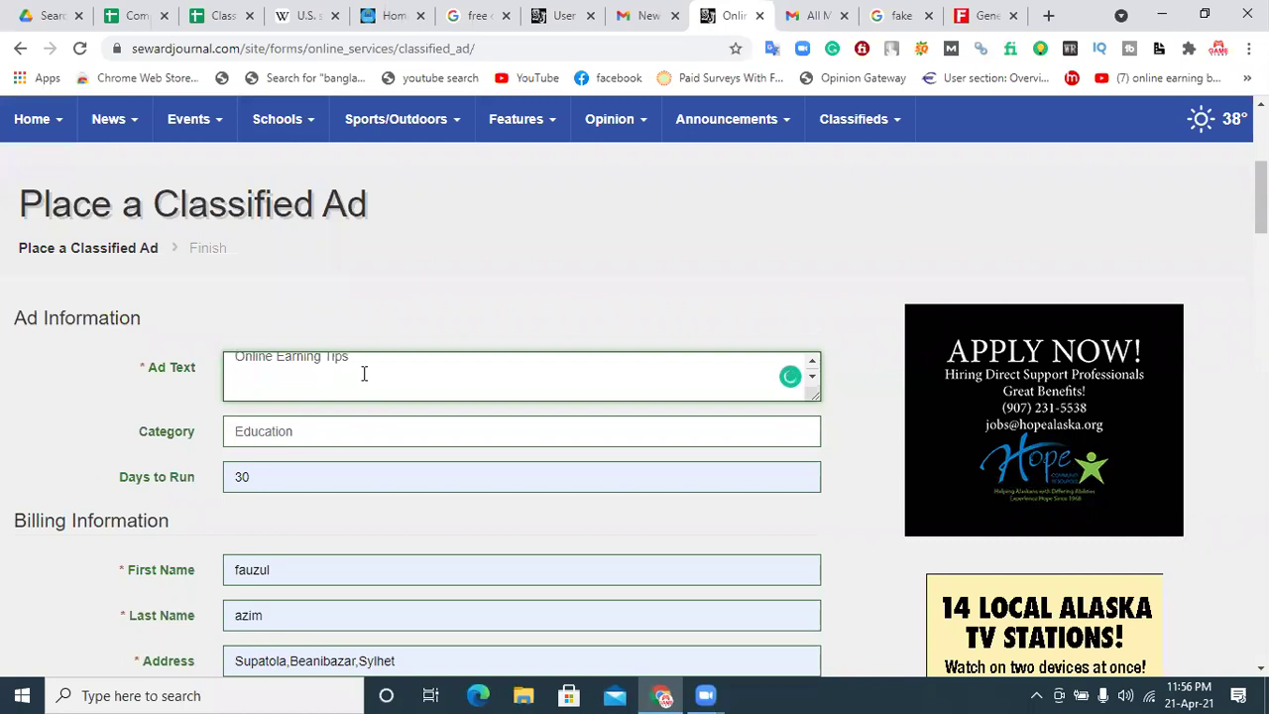
key("BackSpace")
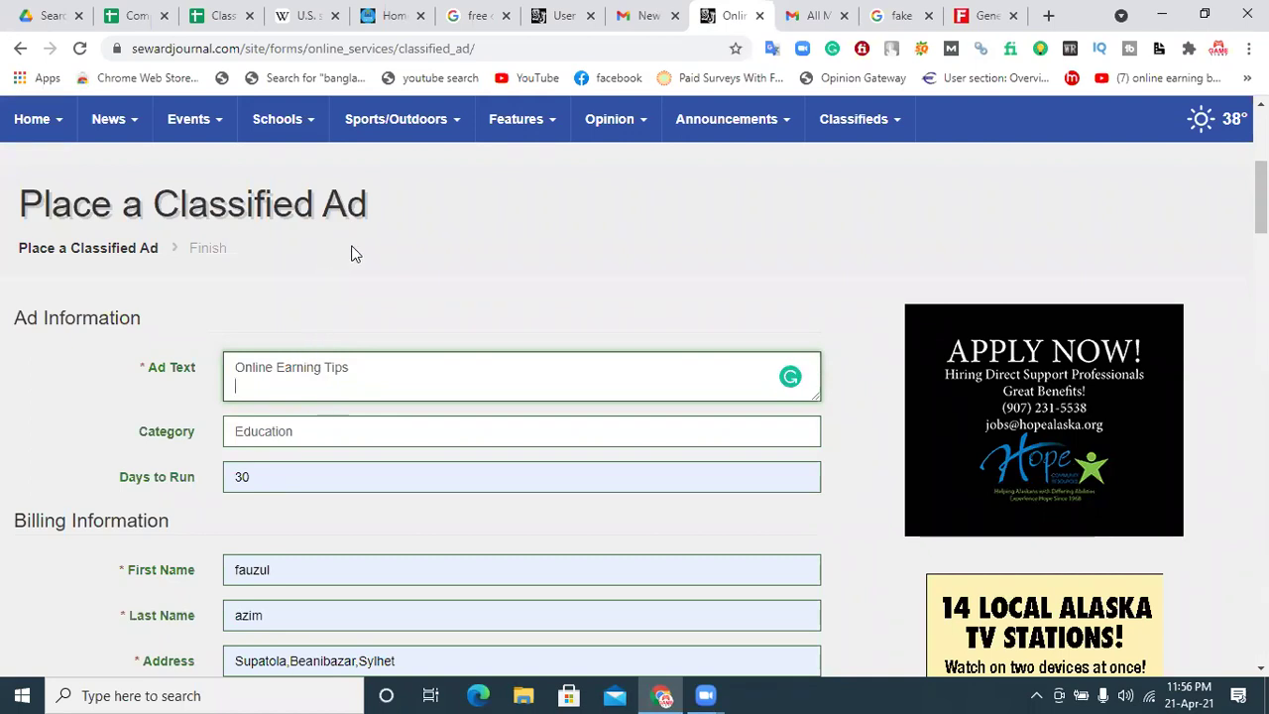
key("Return")
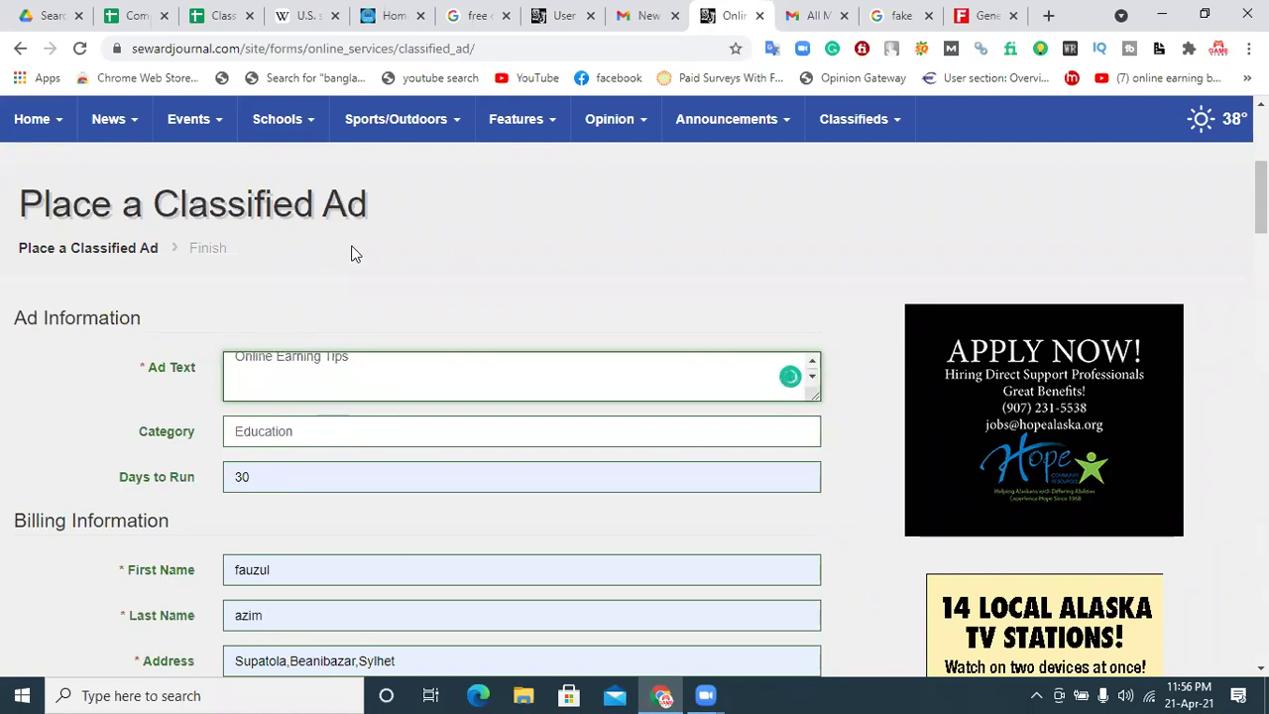
type("Description")
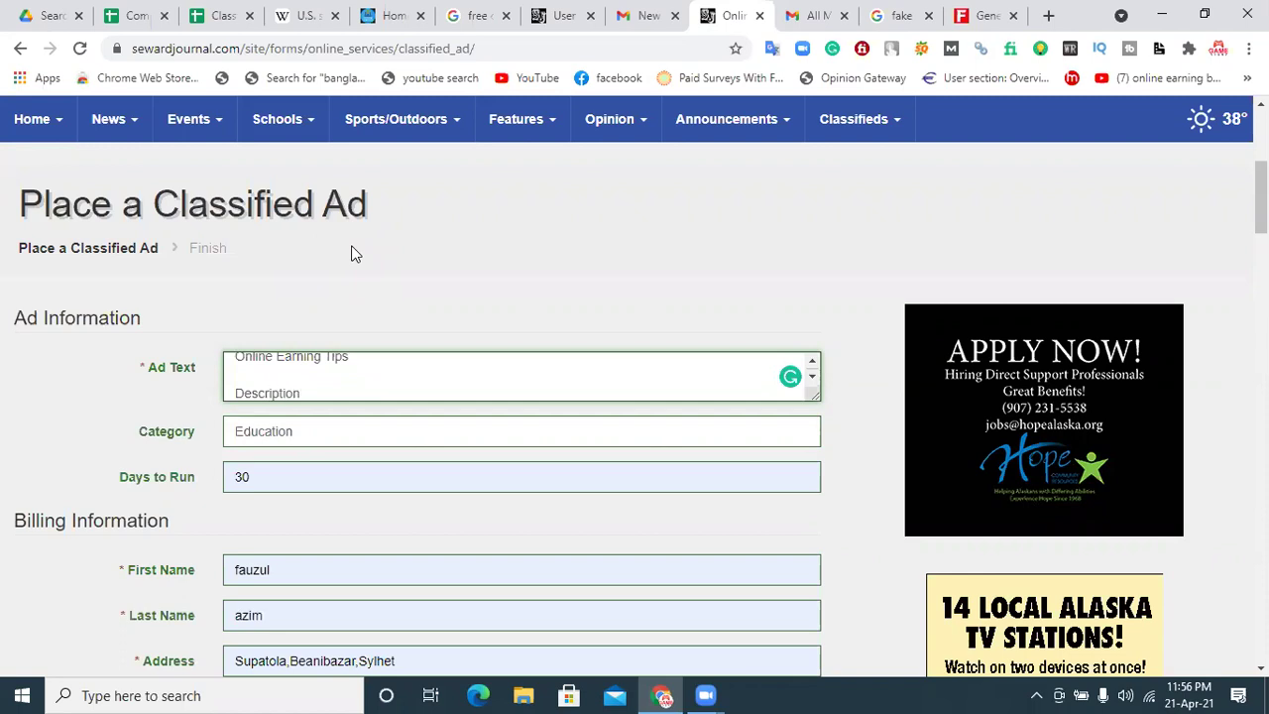
left_click(238, 395)
key("BackSpace")
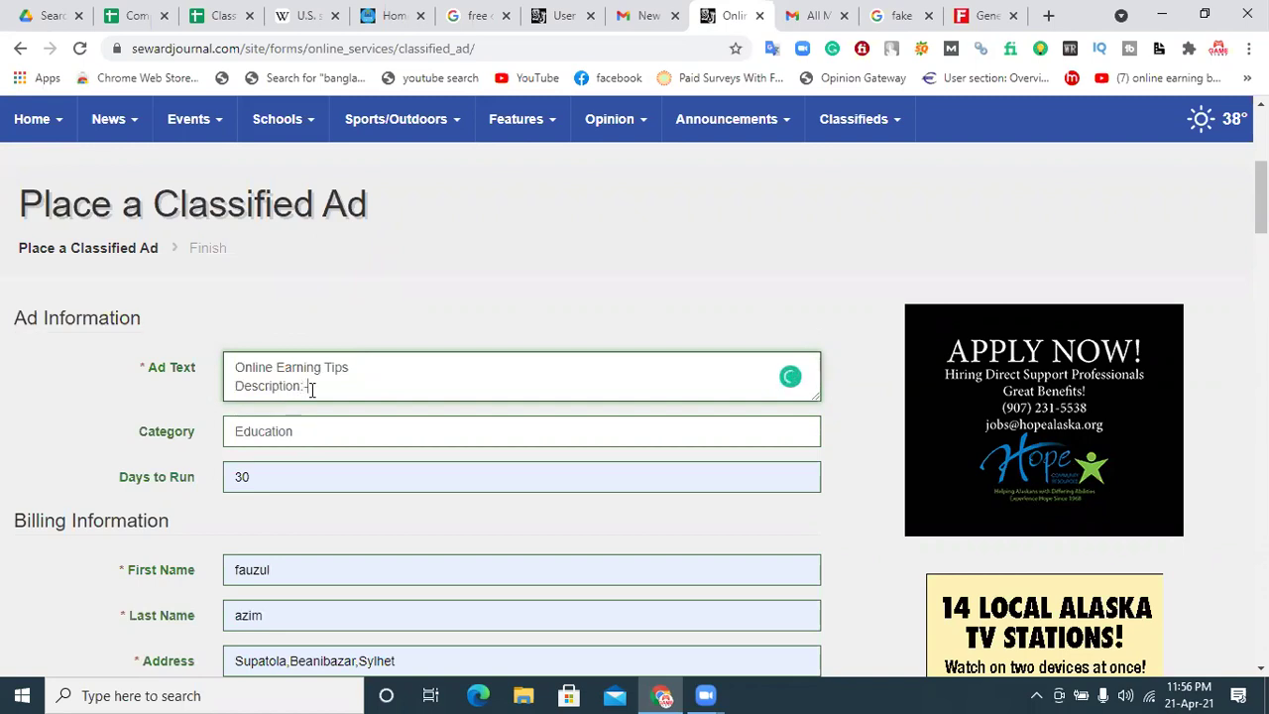
key("Return")
Step: Copy the Bengali contact text from the Online Earning Tips site into the ad description
left_click(387, 15)
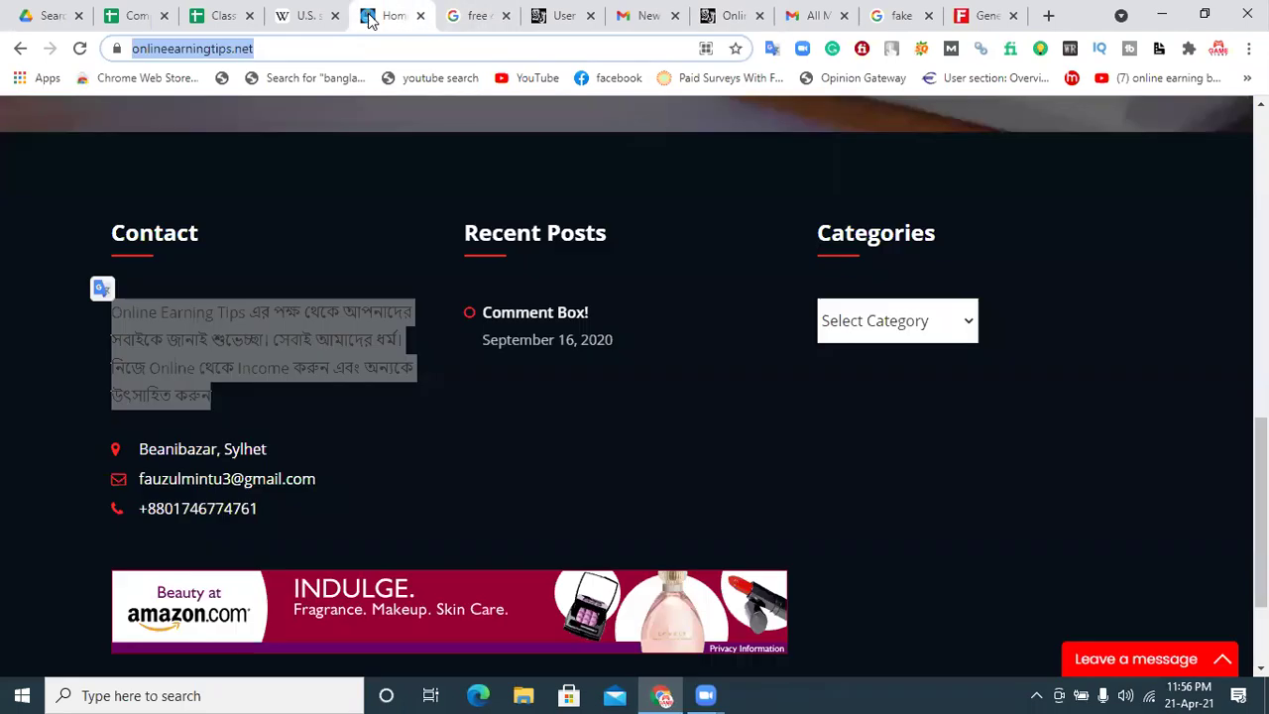
right_click(268, 334)
left_click(315, 345)
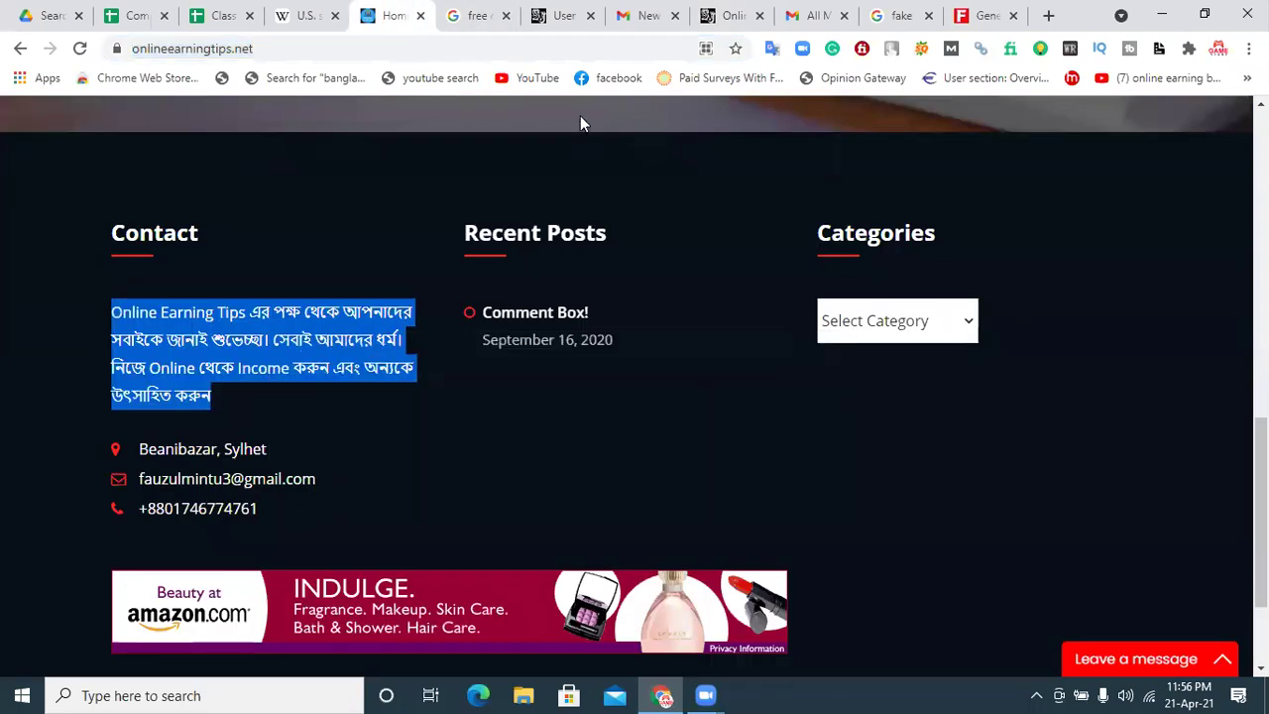
left_click(734, 15)
key("ctrl+v")
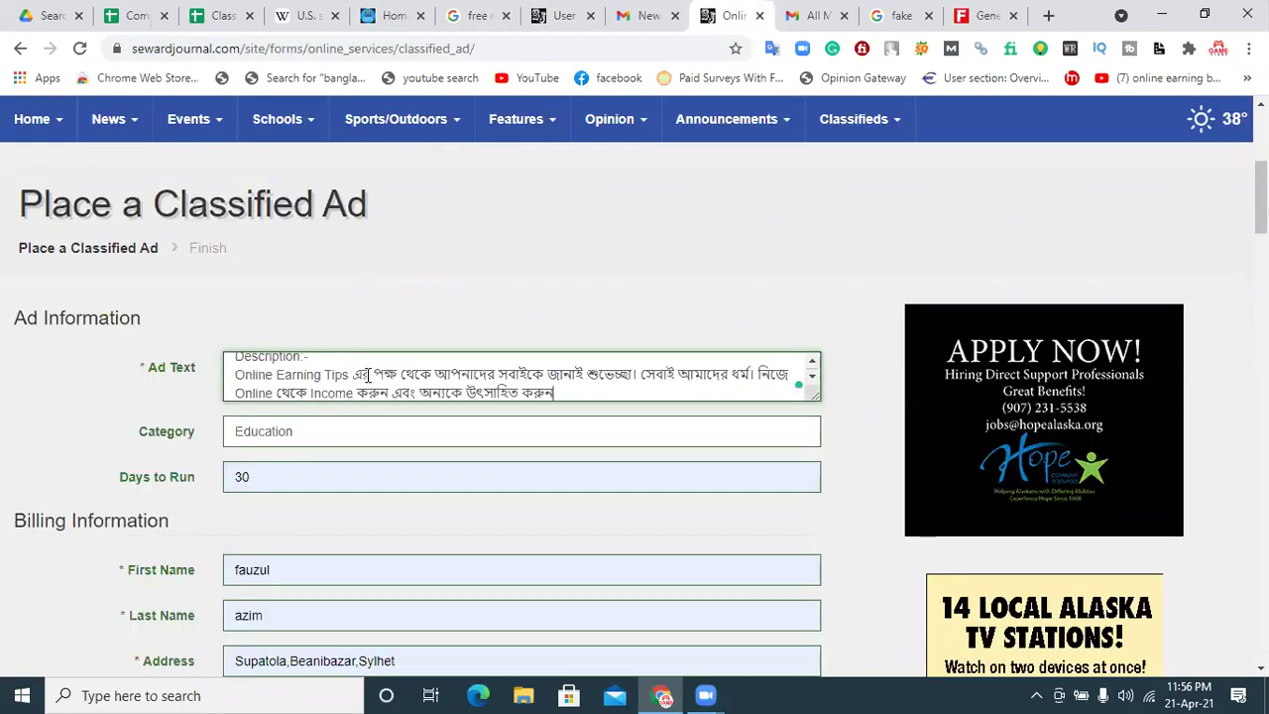
key("Return")
key("Return")
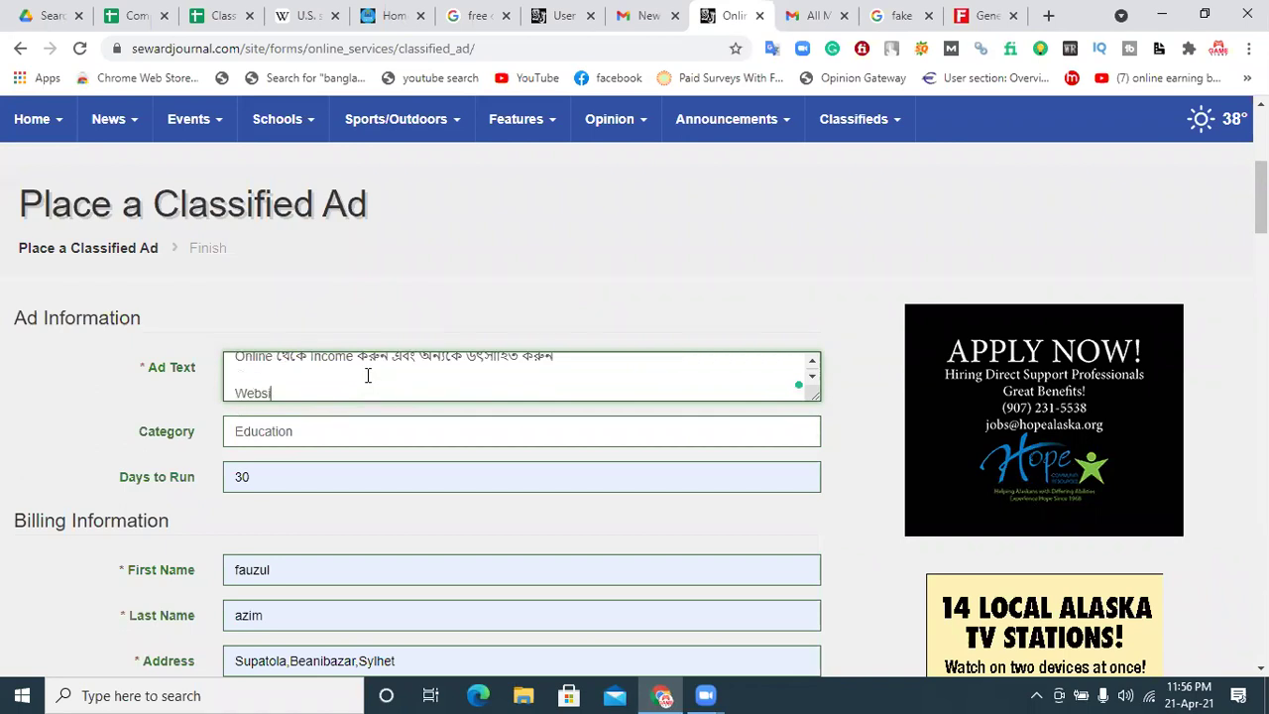
type("Website Link:-")
key("Return")
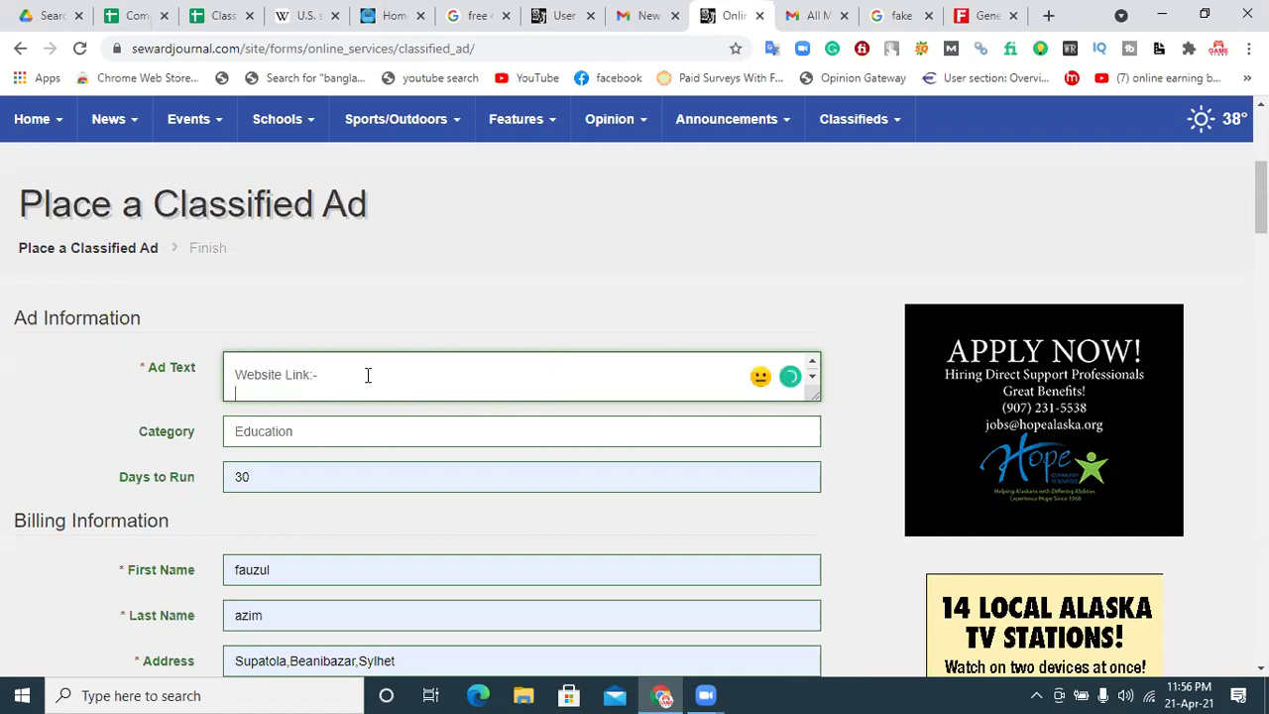
left_click(389, 16)
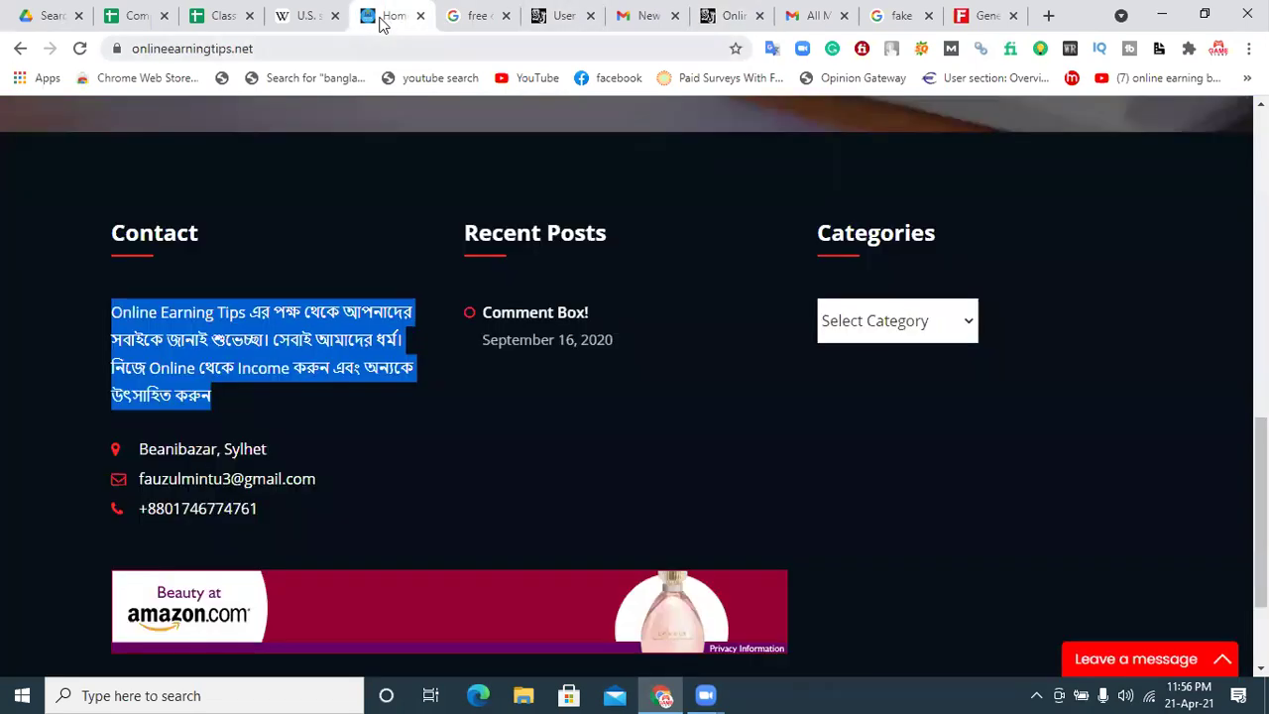
key("ctrl+l")
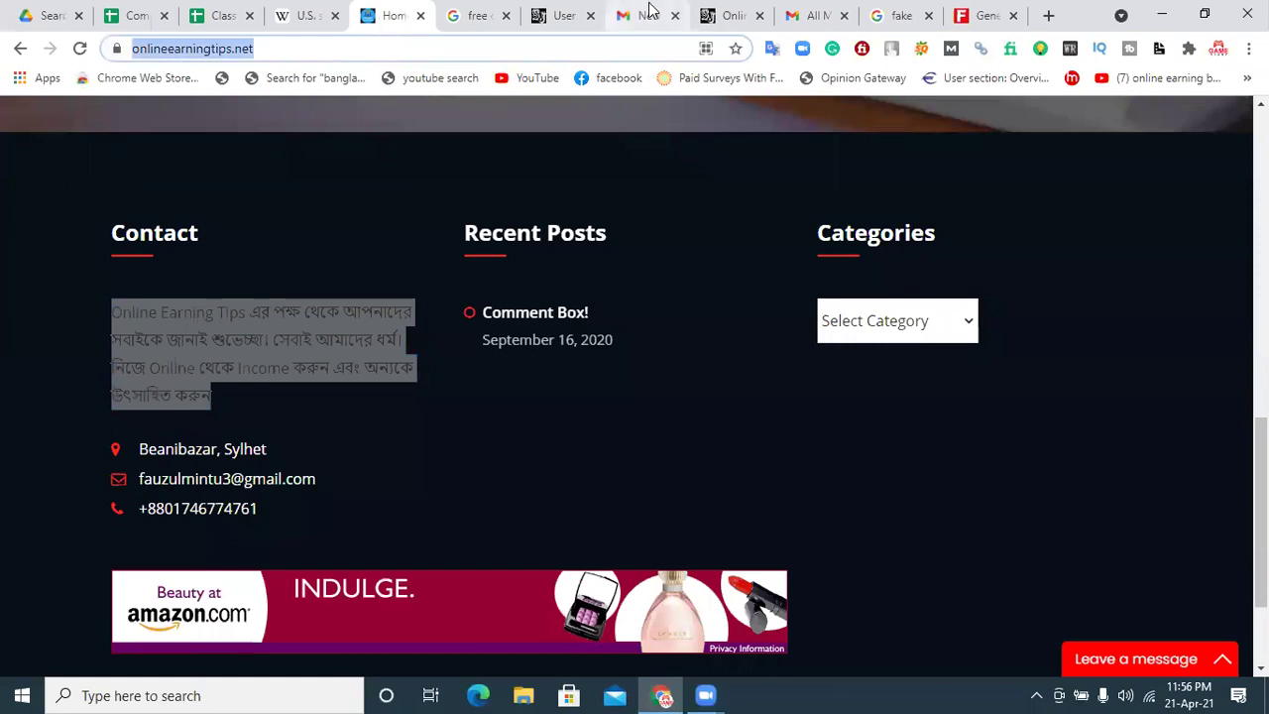
left_click(706, 10)
key("ctrl+v")
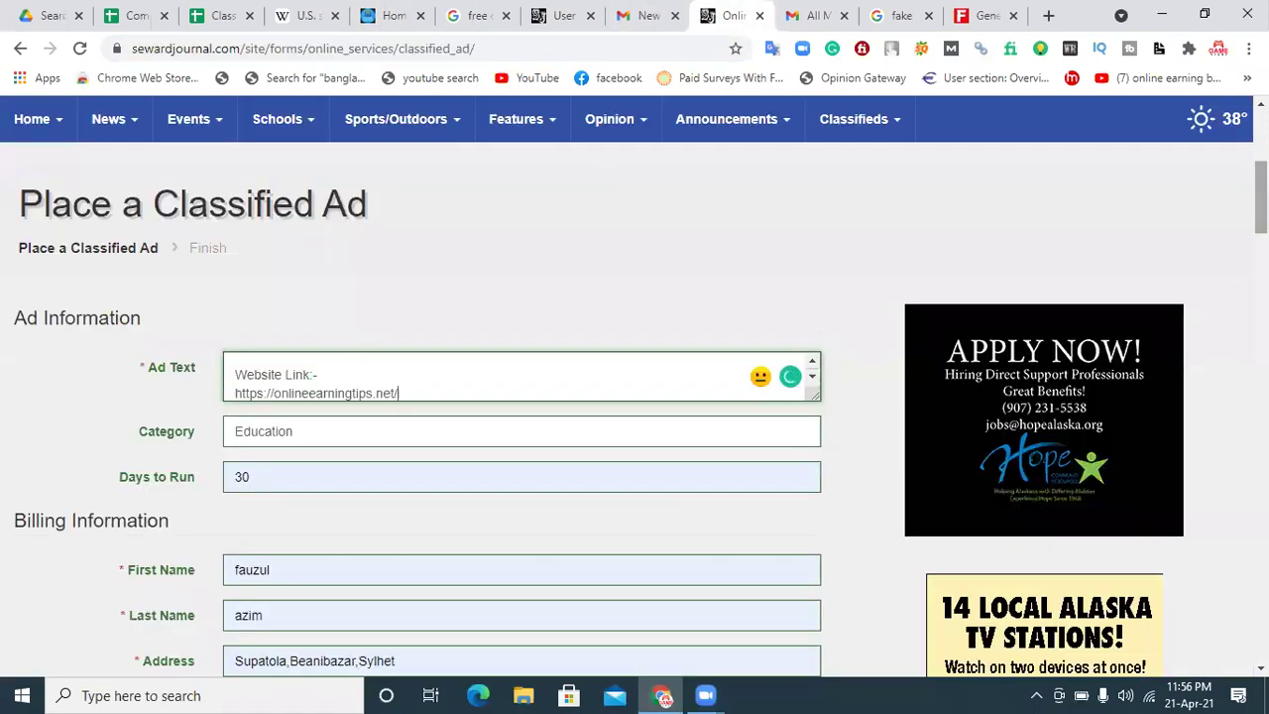
scroll(1260, 198, "down", 5)
scroll(912, 327, "down", 2)
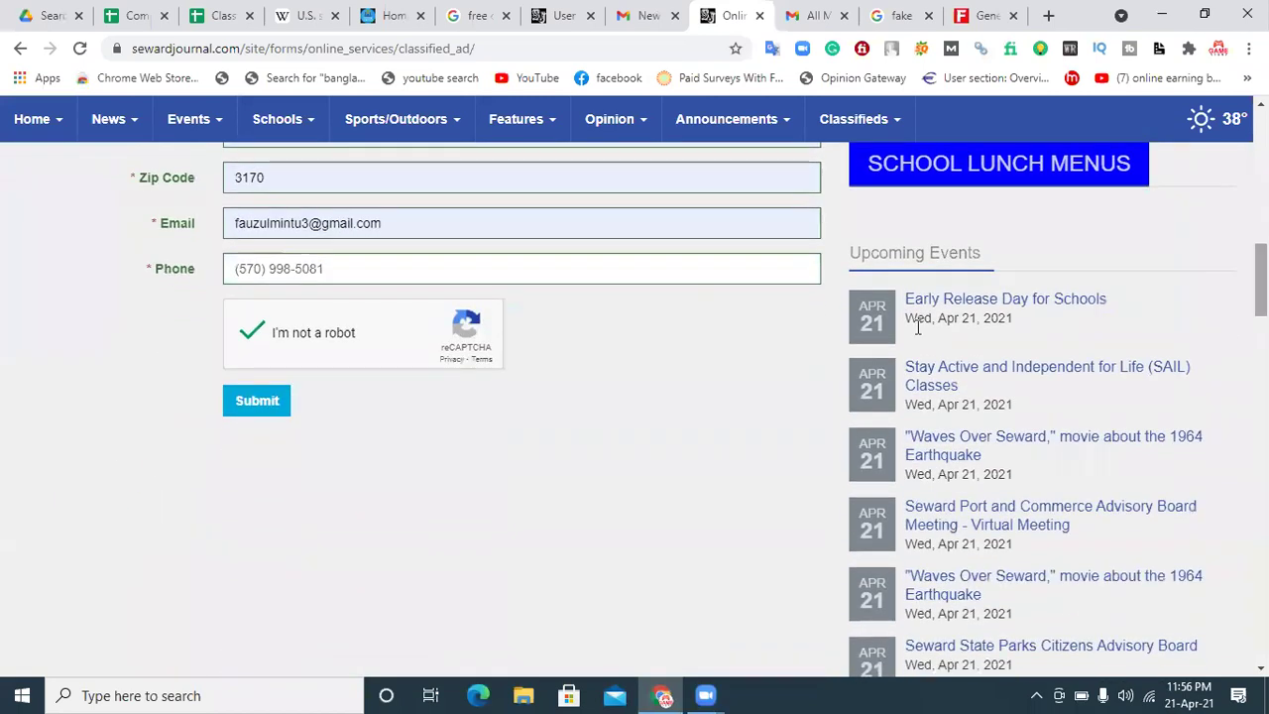
Step: Submit the ad and review the Thank-you page listing the ad text, Education category and 30 days
left_click(255, 412)
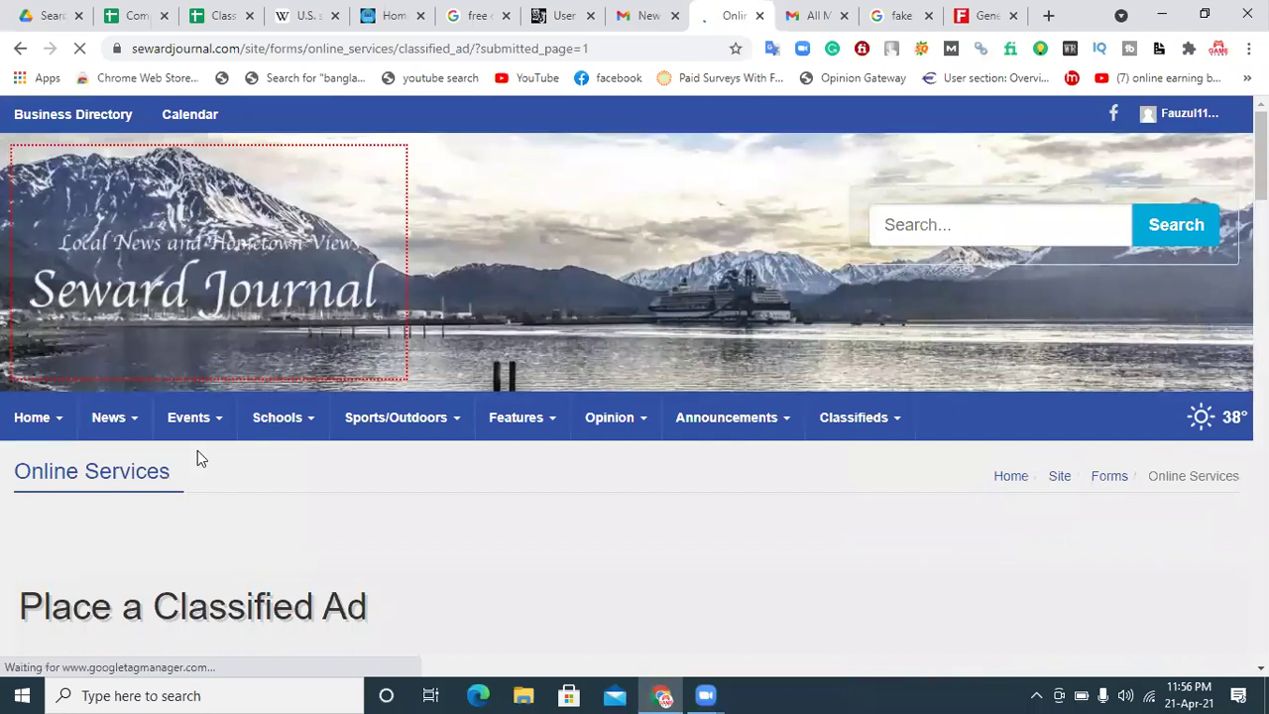
scroll(922, 372, "down", 5)
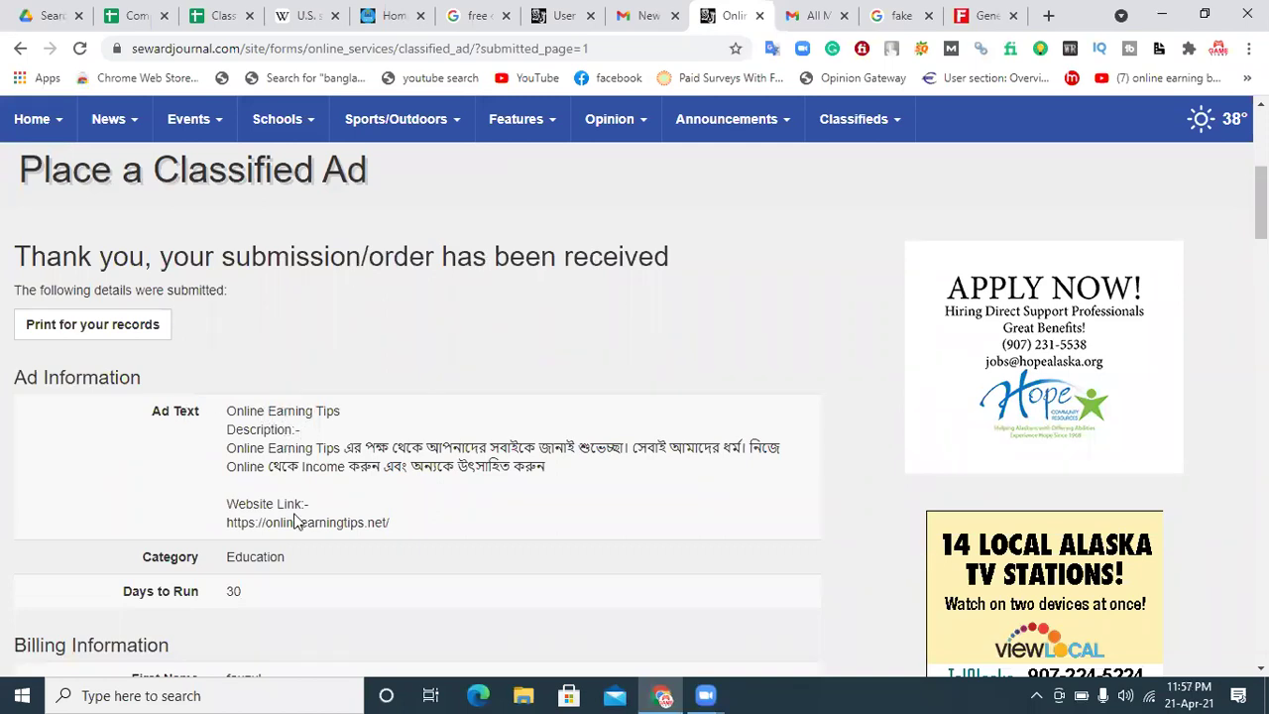
scroll(635, 406, "down", 7)
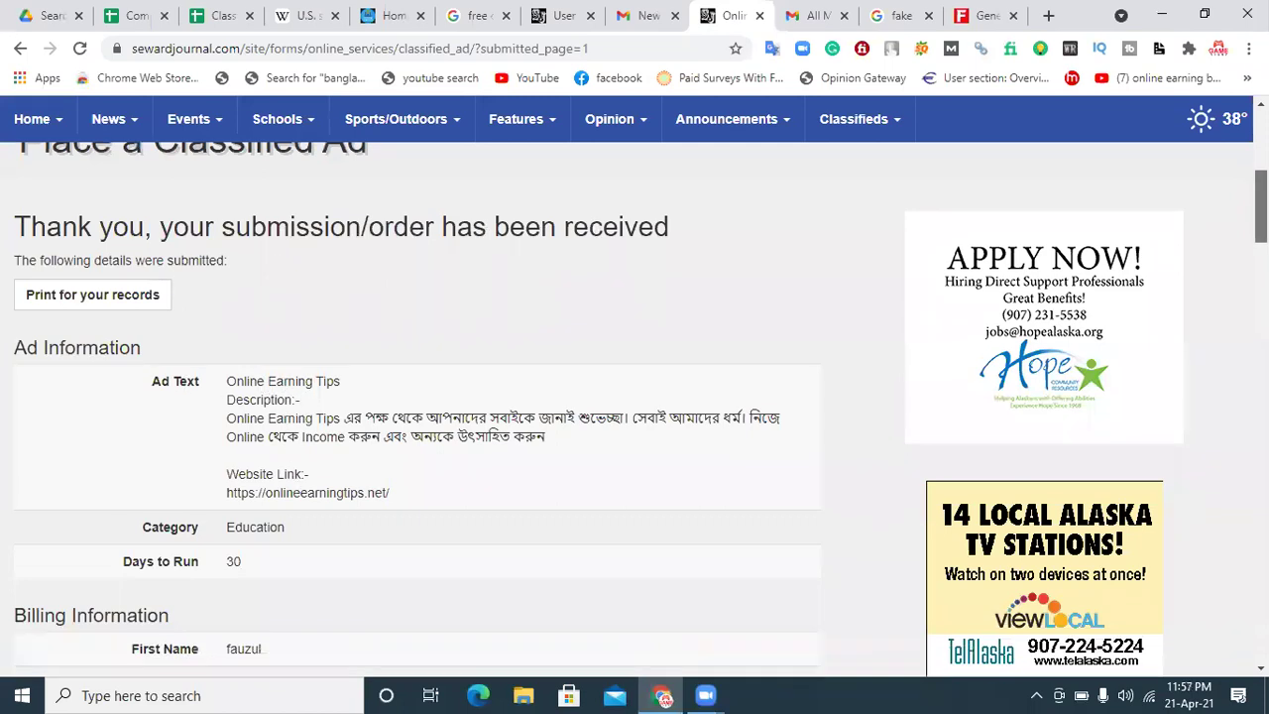
scroll(269, 405, "up", 8)
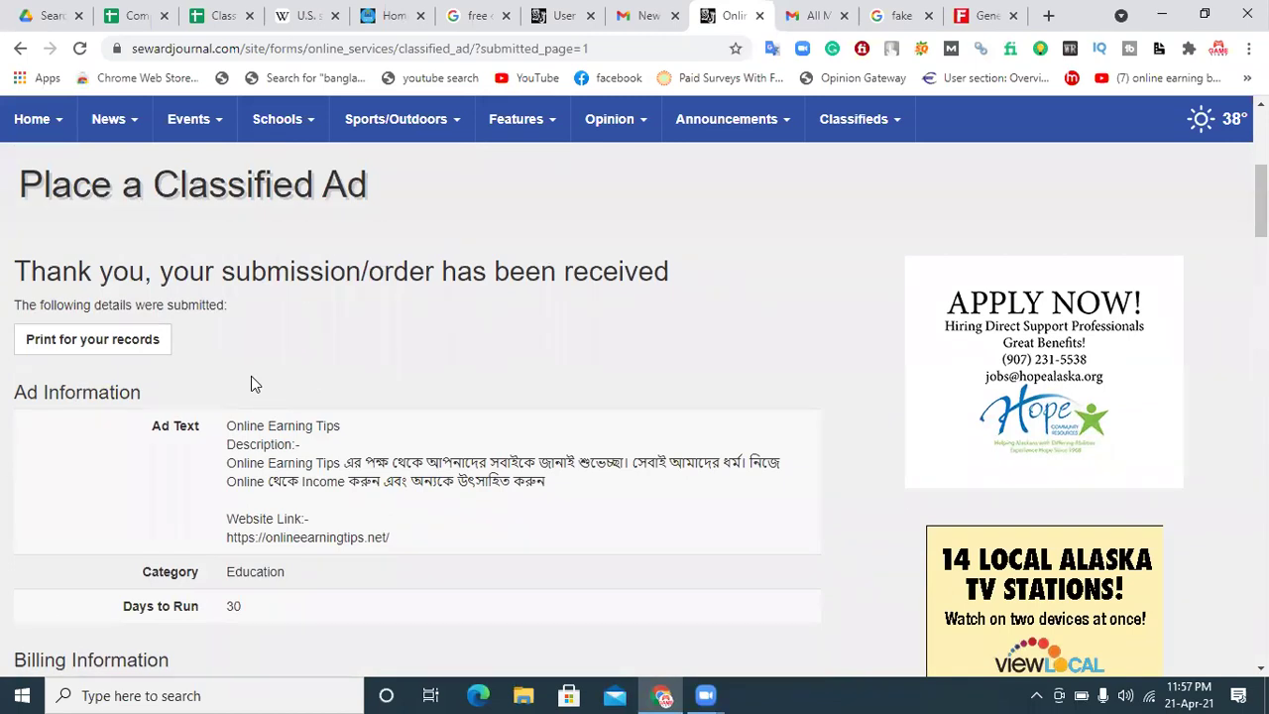
mouse_move(1261, 199)
left_mouse_down()
mouse_move(1260, 292)
mouse_move(1260, 211)
left_mouse_up()
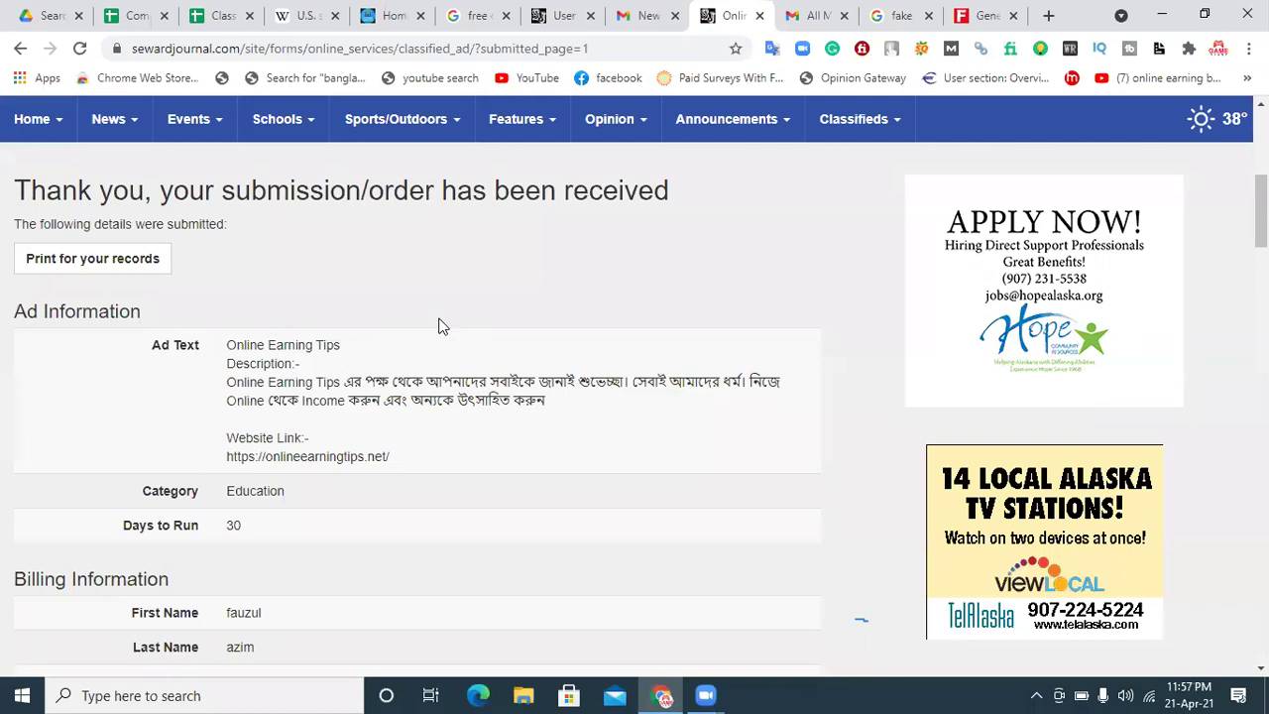
left_click(211, 12)
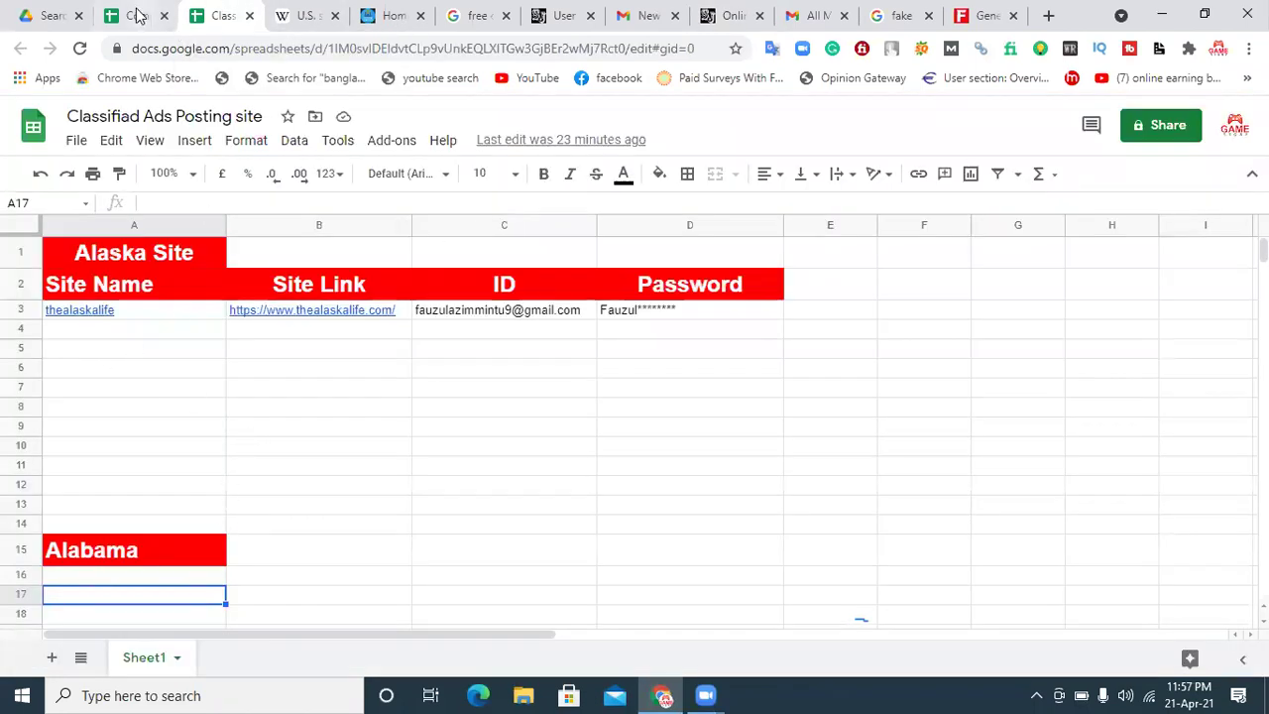
left_click(134, 15)
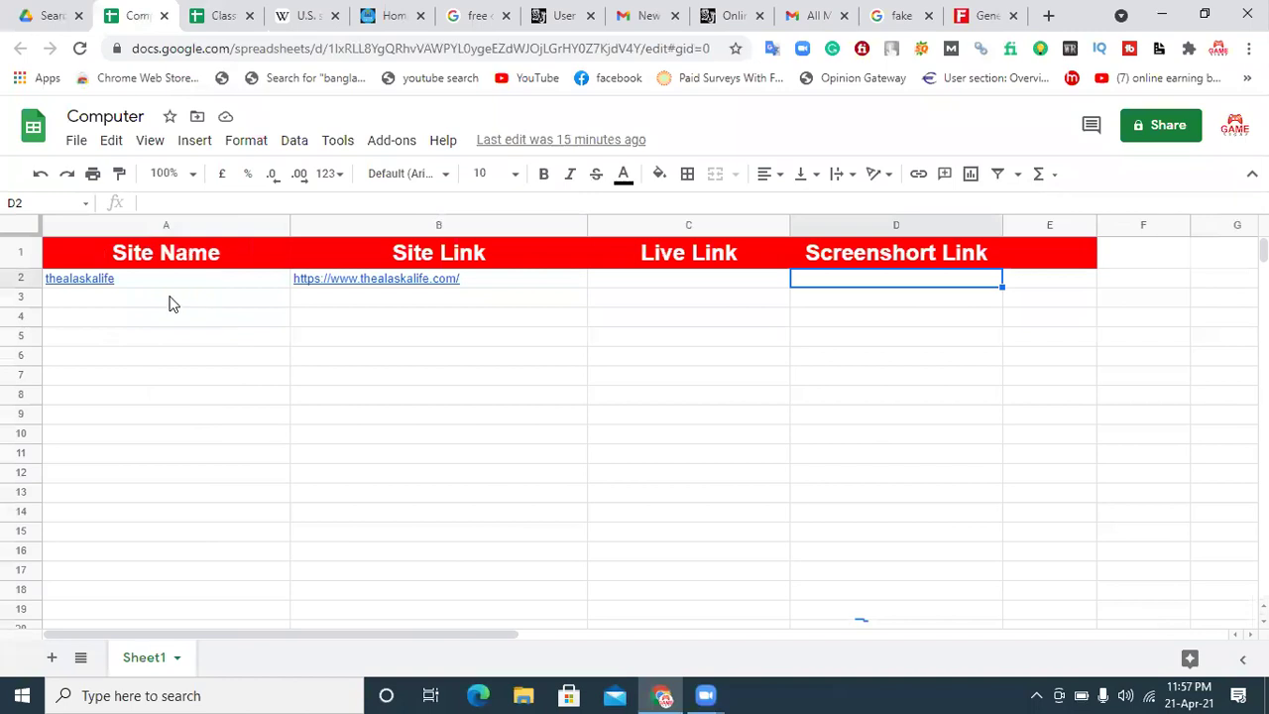
left_click(169, 303)
left_click(732, 15)
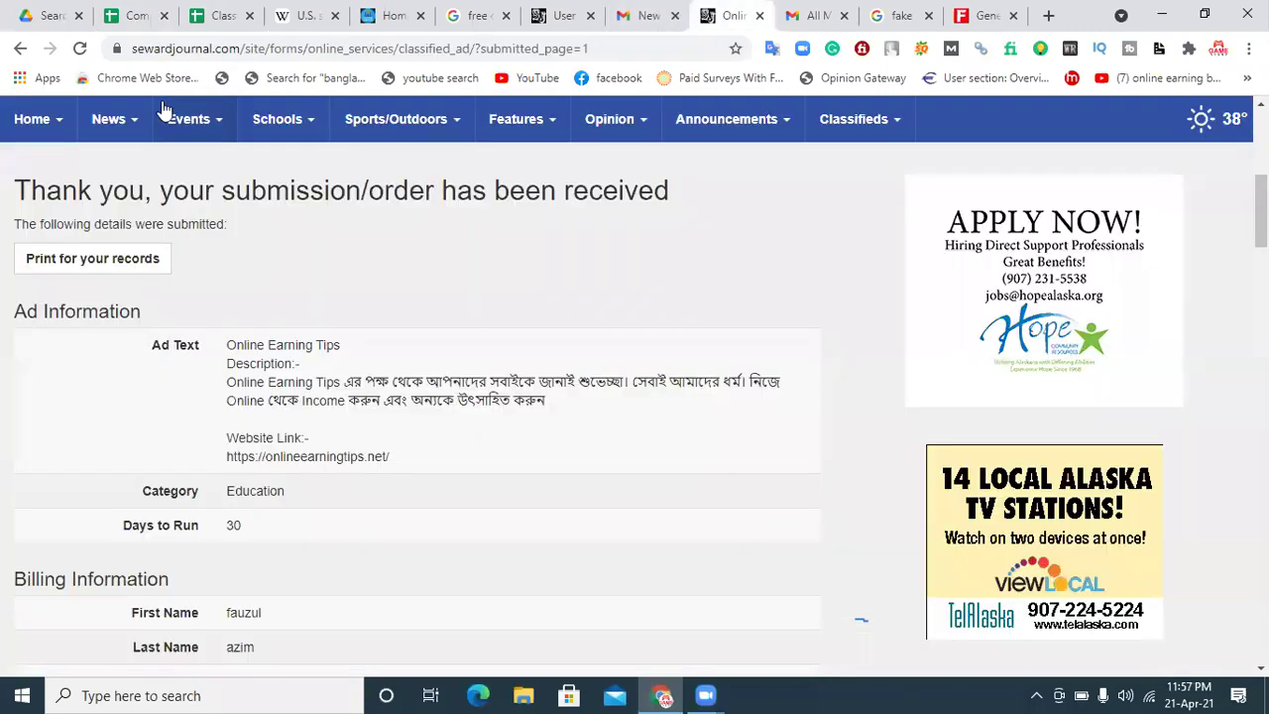
left_click_drag(236, 48, 79, 54)
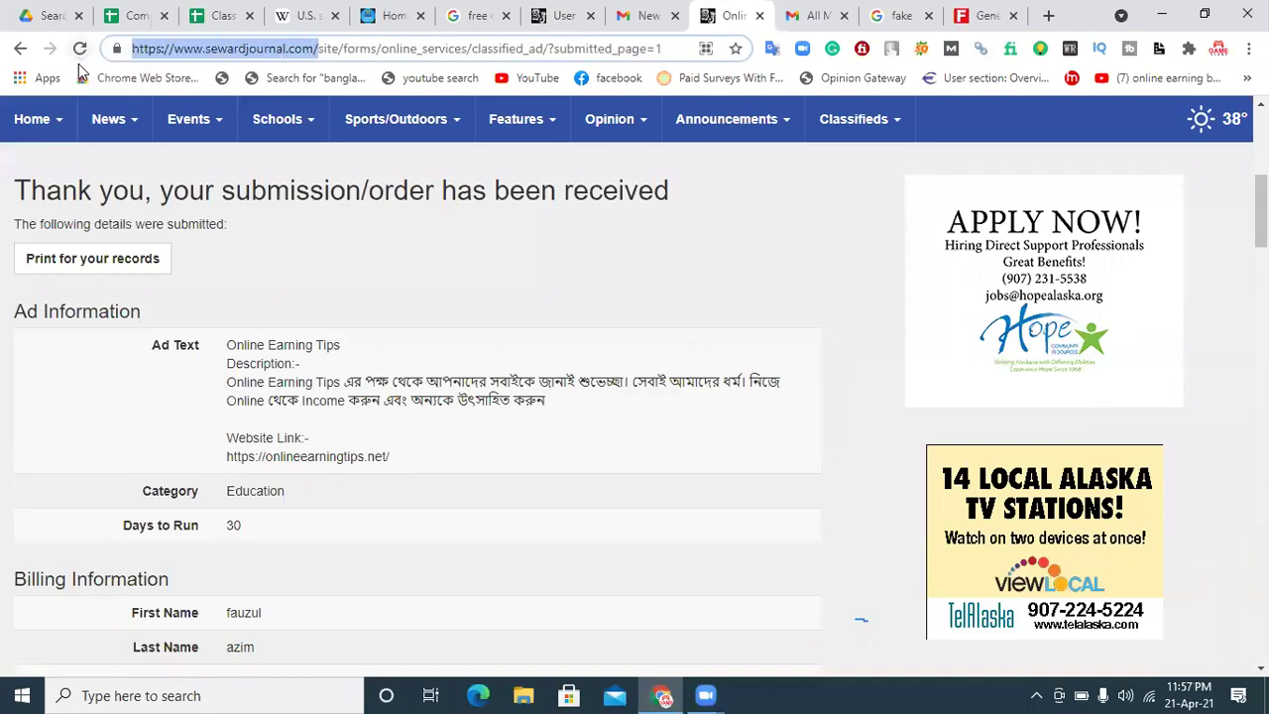
left_click(134, 14)
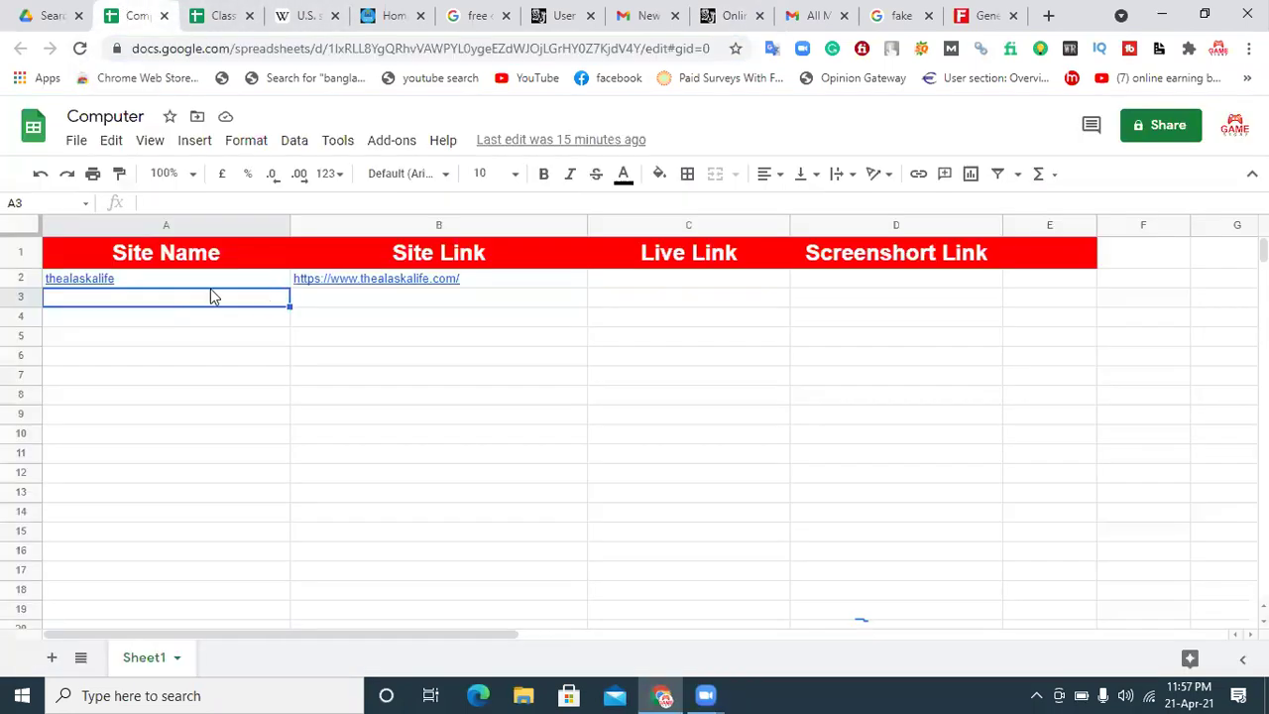
left_click(398, 308)
key("ctrl+v")
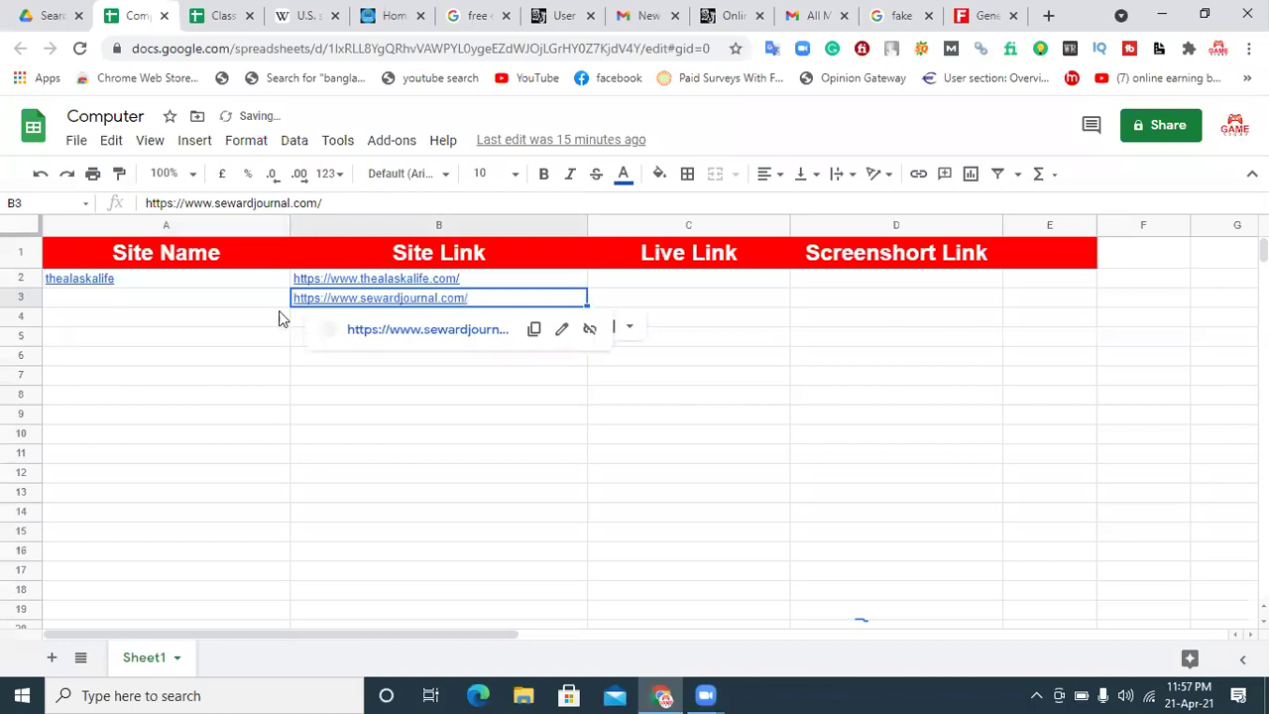
Step: Copy 'sewardjournal' from the B3 link into cell A3 as the site name
left_click(238, 299)
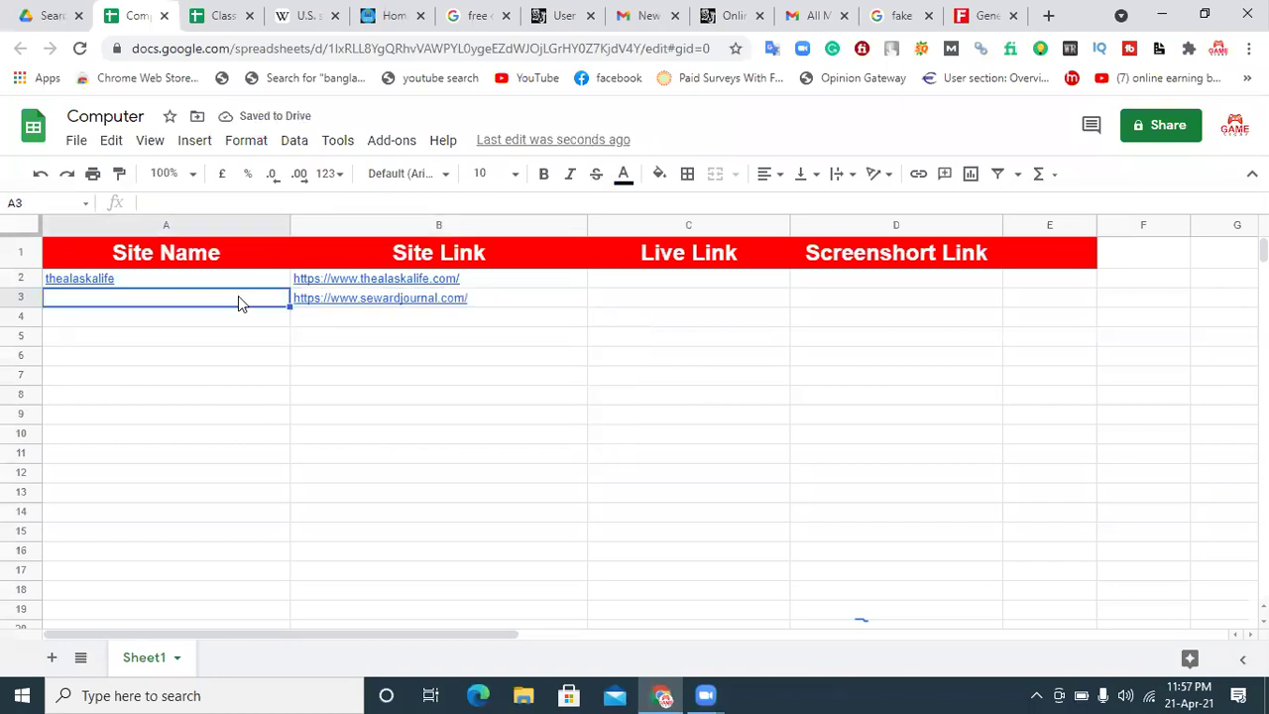
left_click(440, 298)
left_click_drag(432, 298, 360, 299)
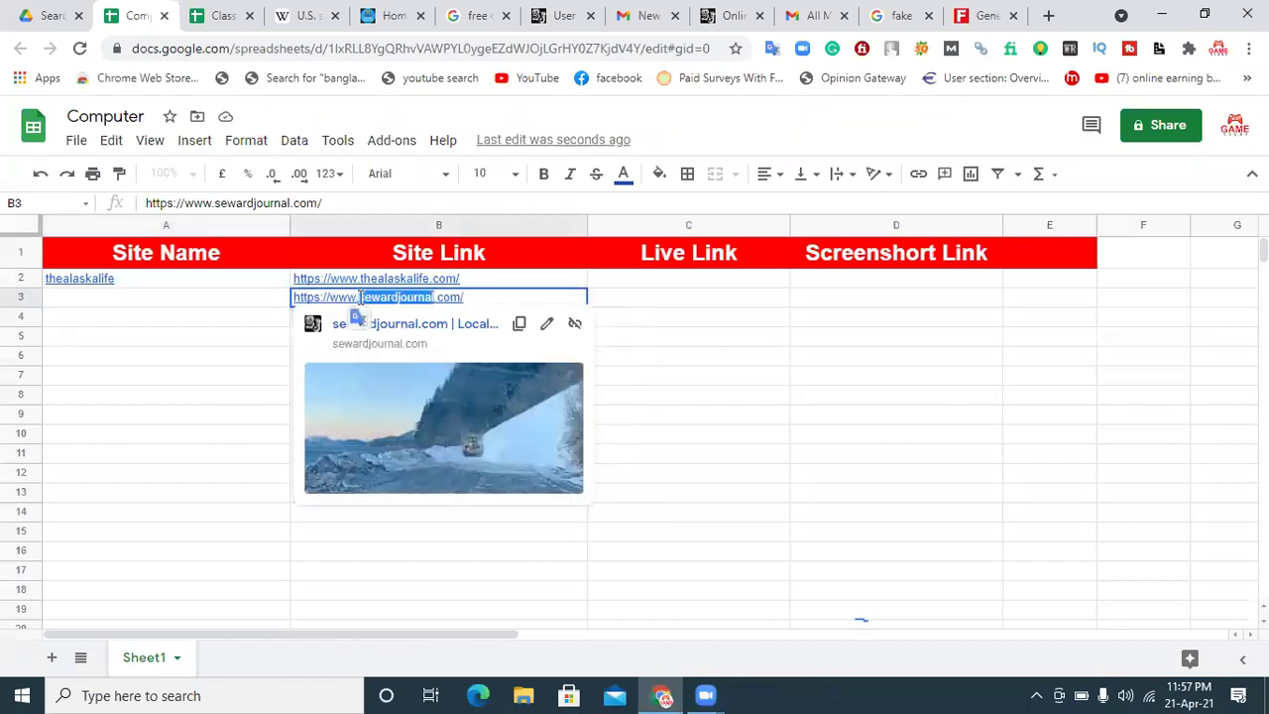
left_click(248, 309)
type("sewardjournal")
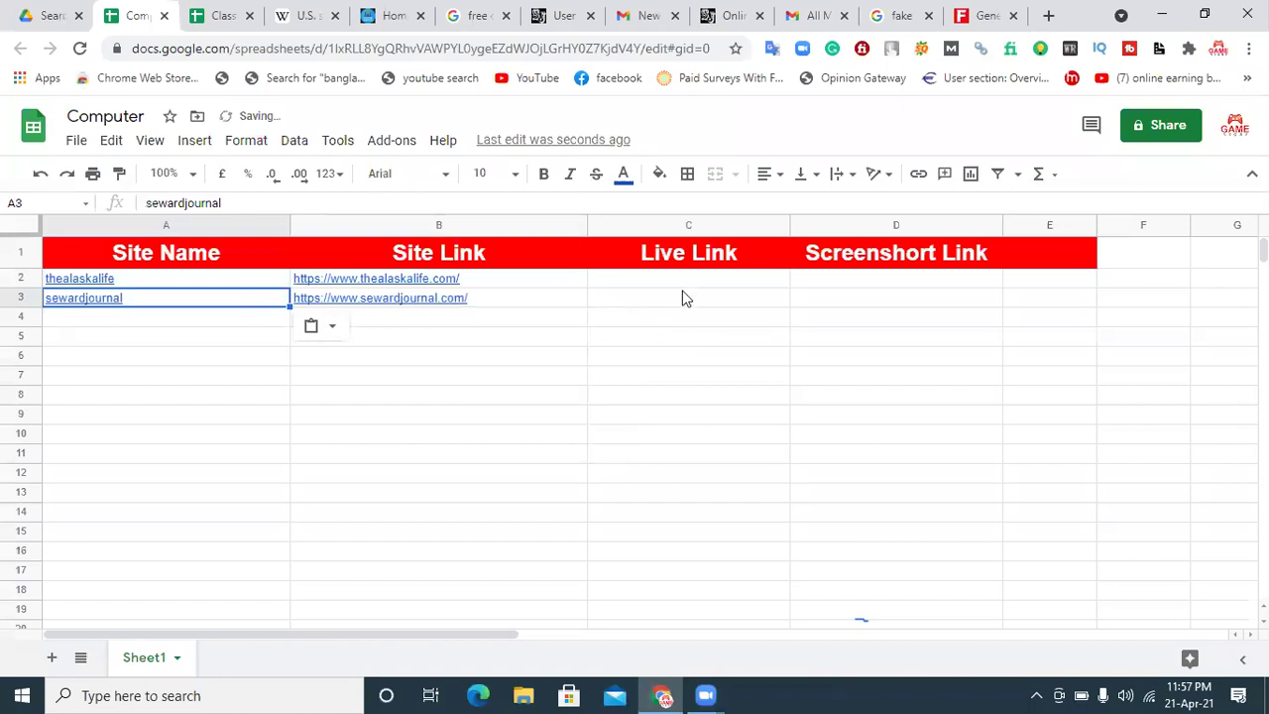
left_click(685, 297)
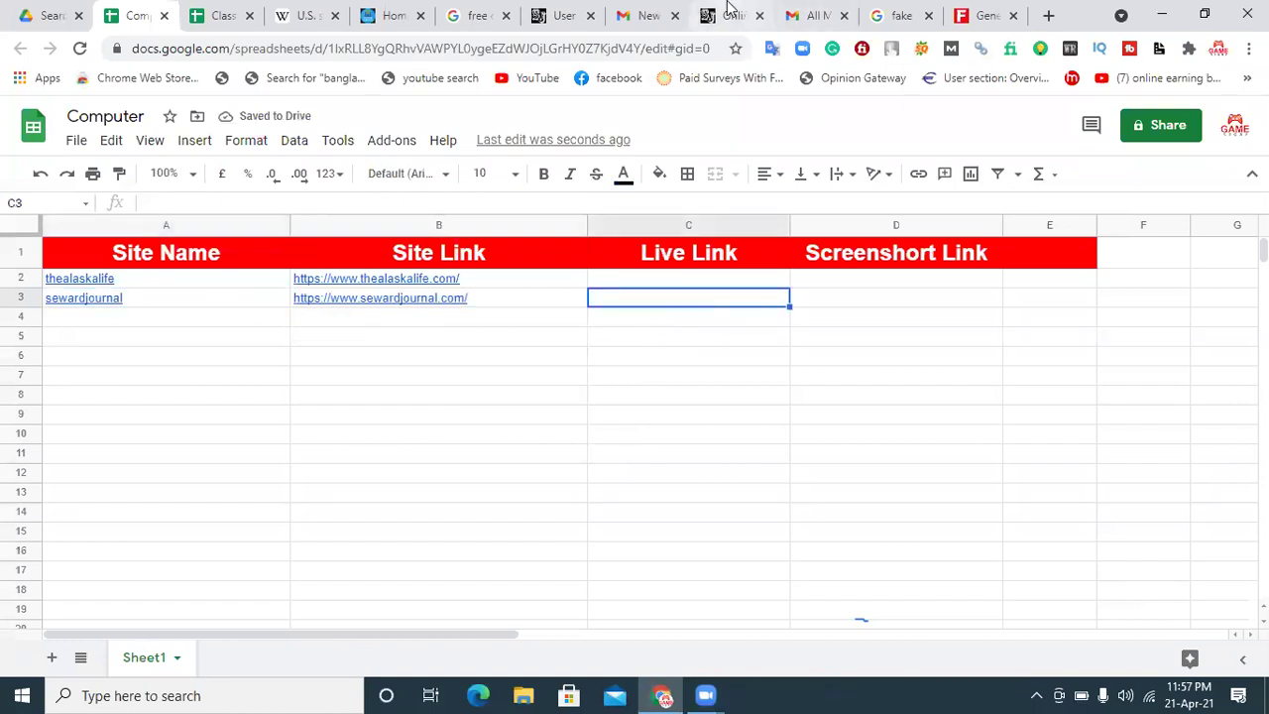
left_click(729, 14)
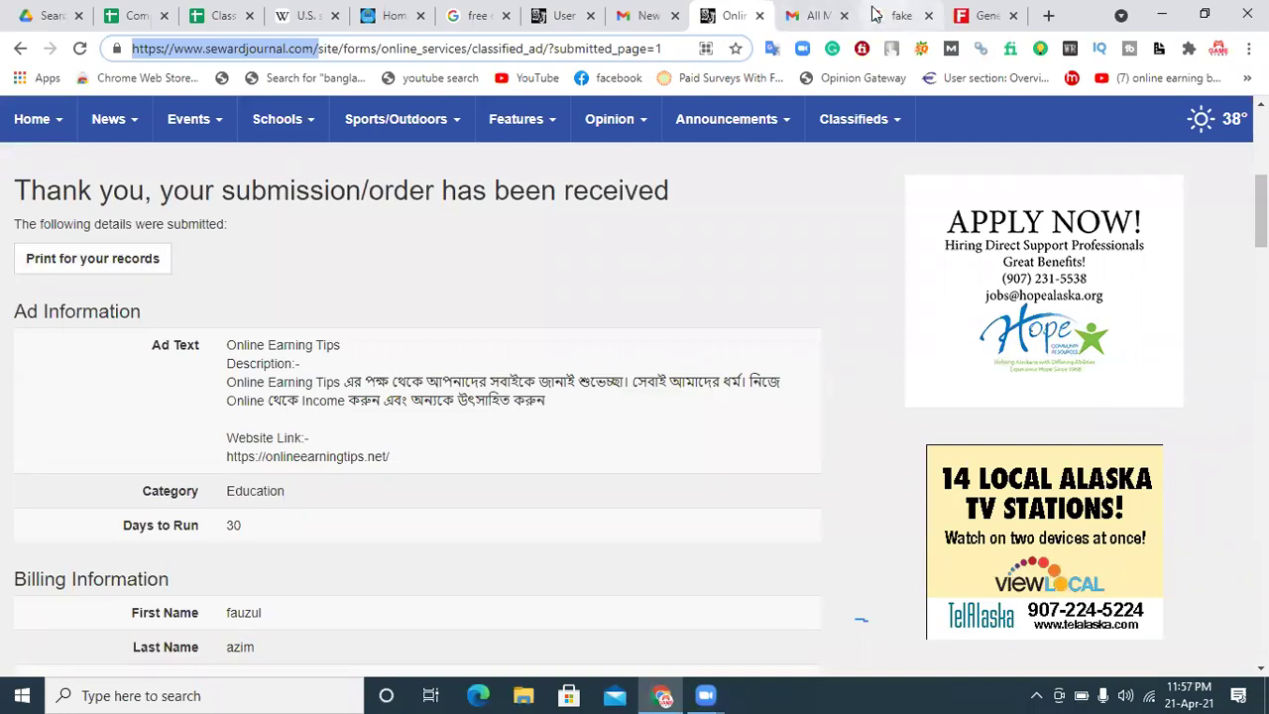
Step: Check All Mail, Inbox, Promotions and Primary in both Gmail accounts, then return to Seward Journal's confirmation page
mouse_move(718, 157)
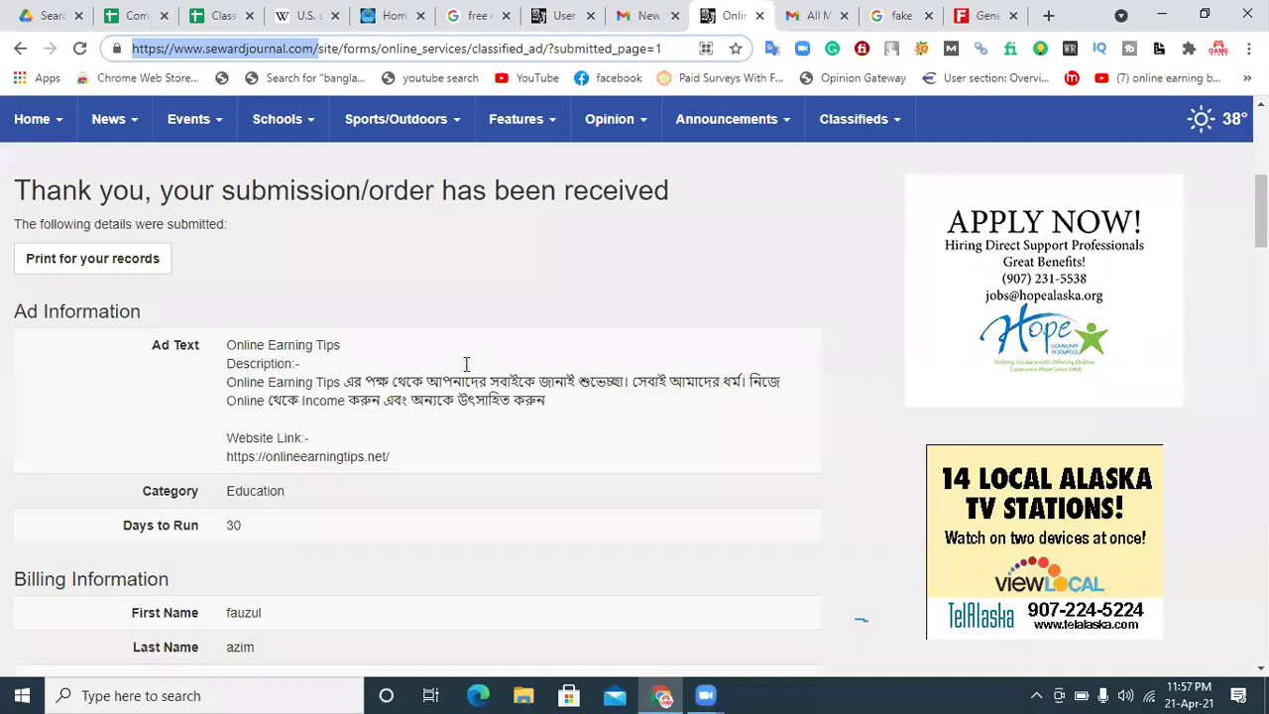
left_click(805, 14)
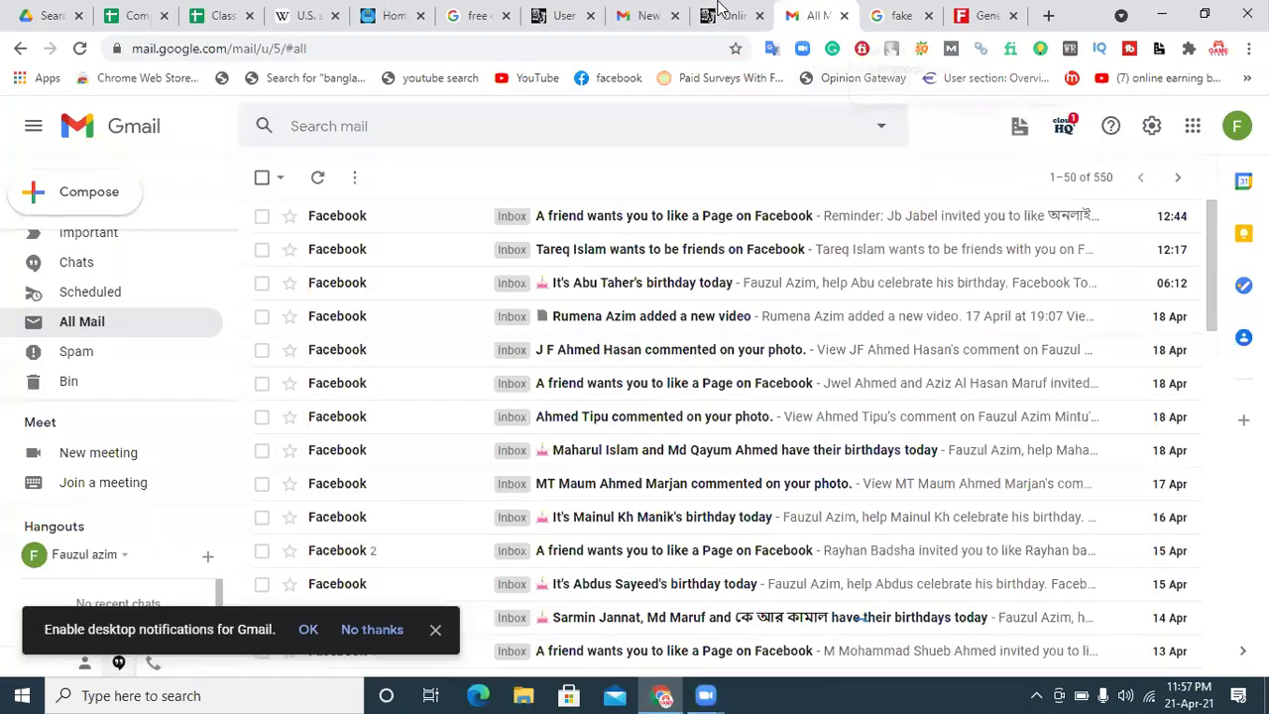
left_click(645, 14)
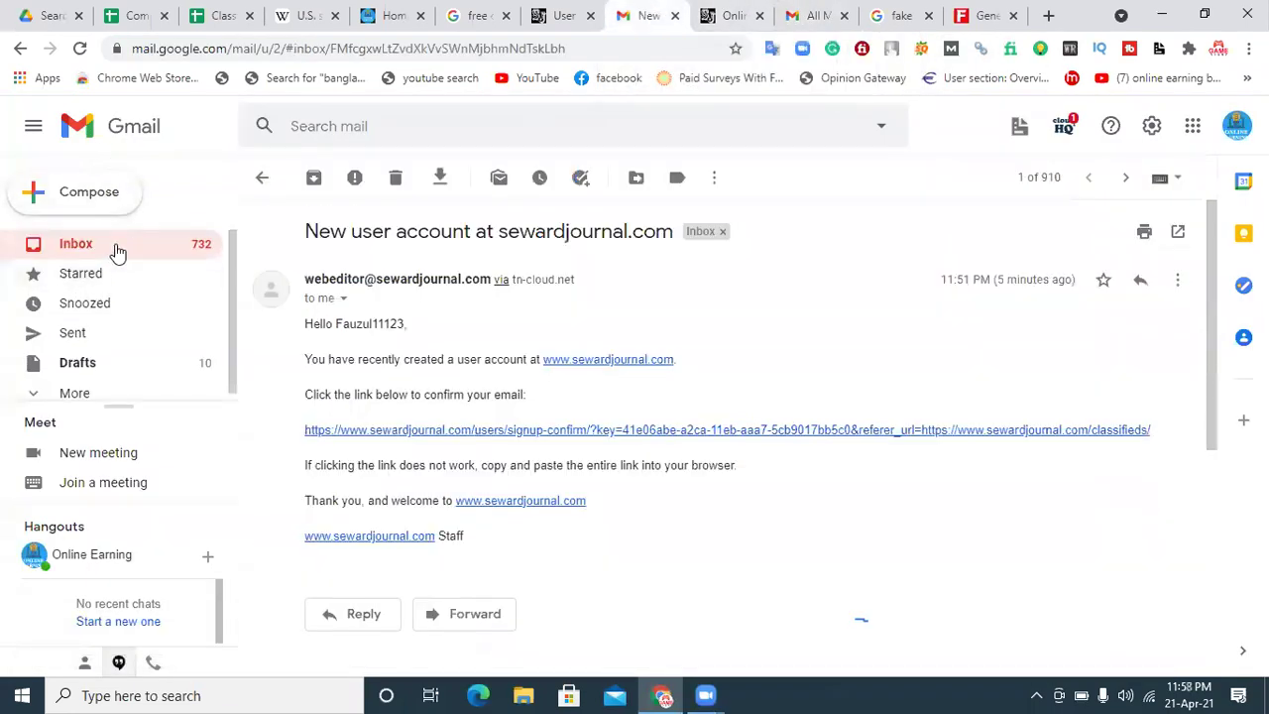
left_click(76, 244)
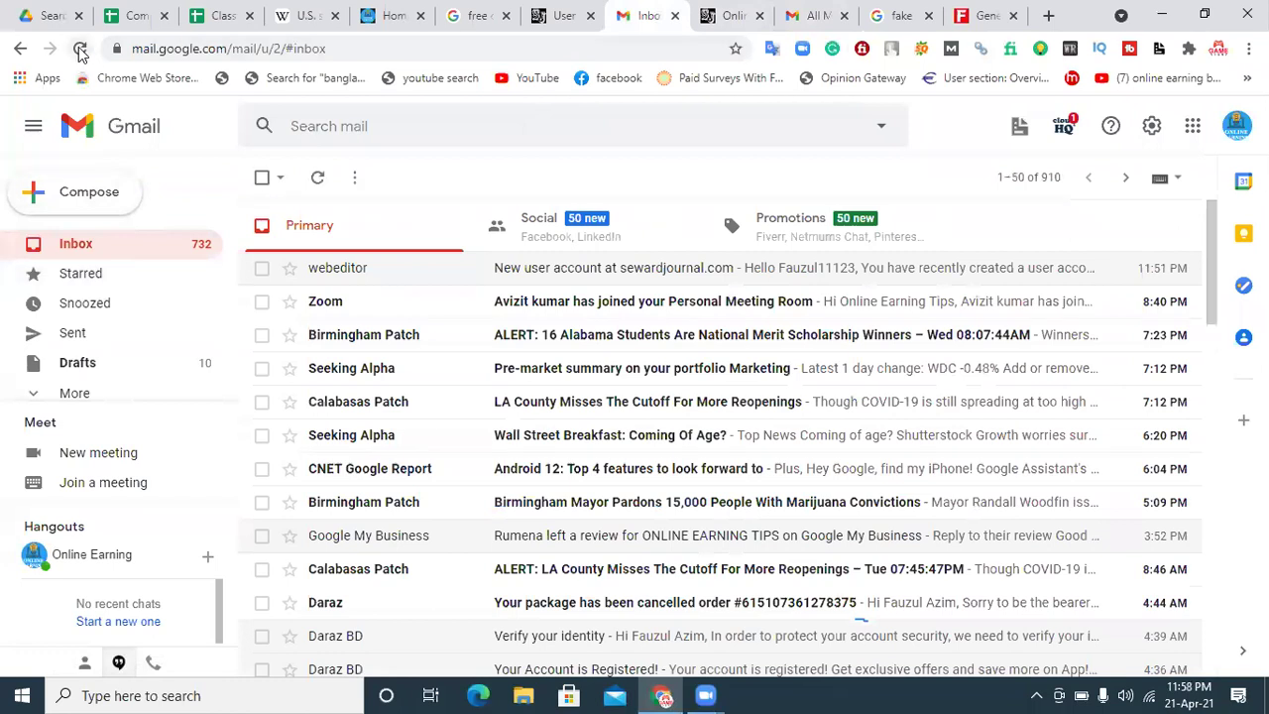
left_click(80, 49)
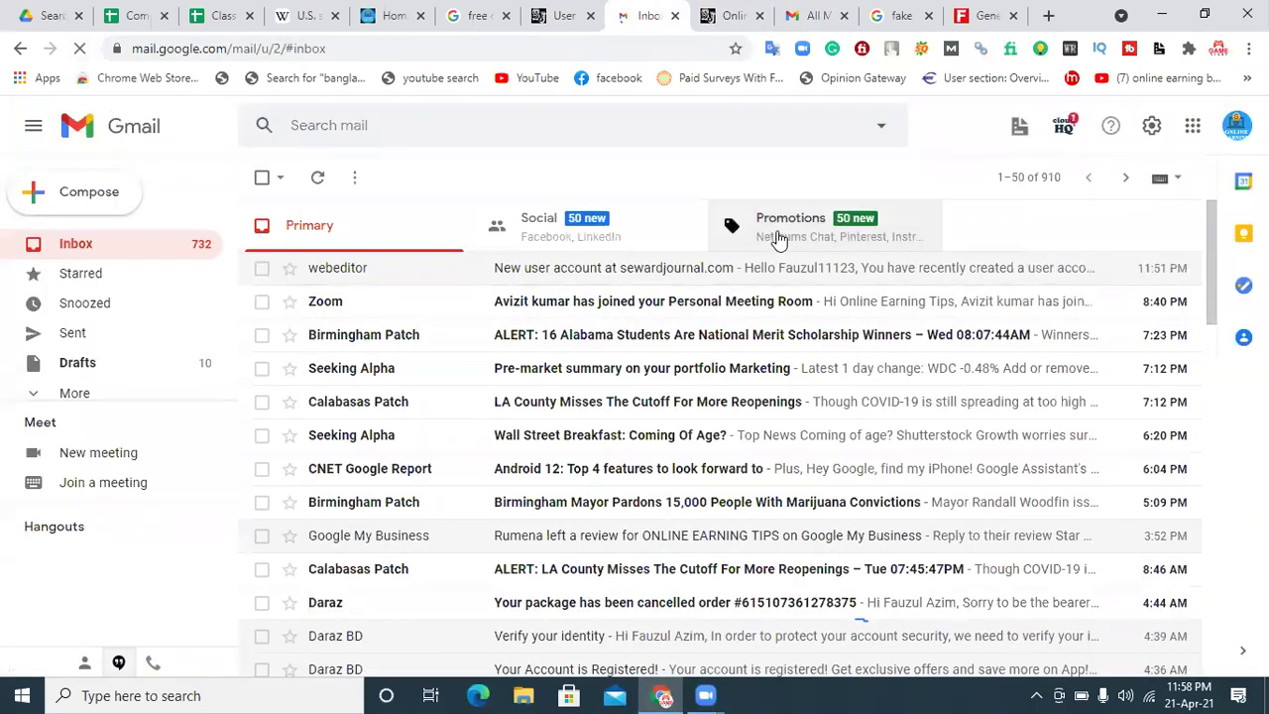
left_click(778, 238)
left_click(123, 246)
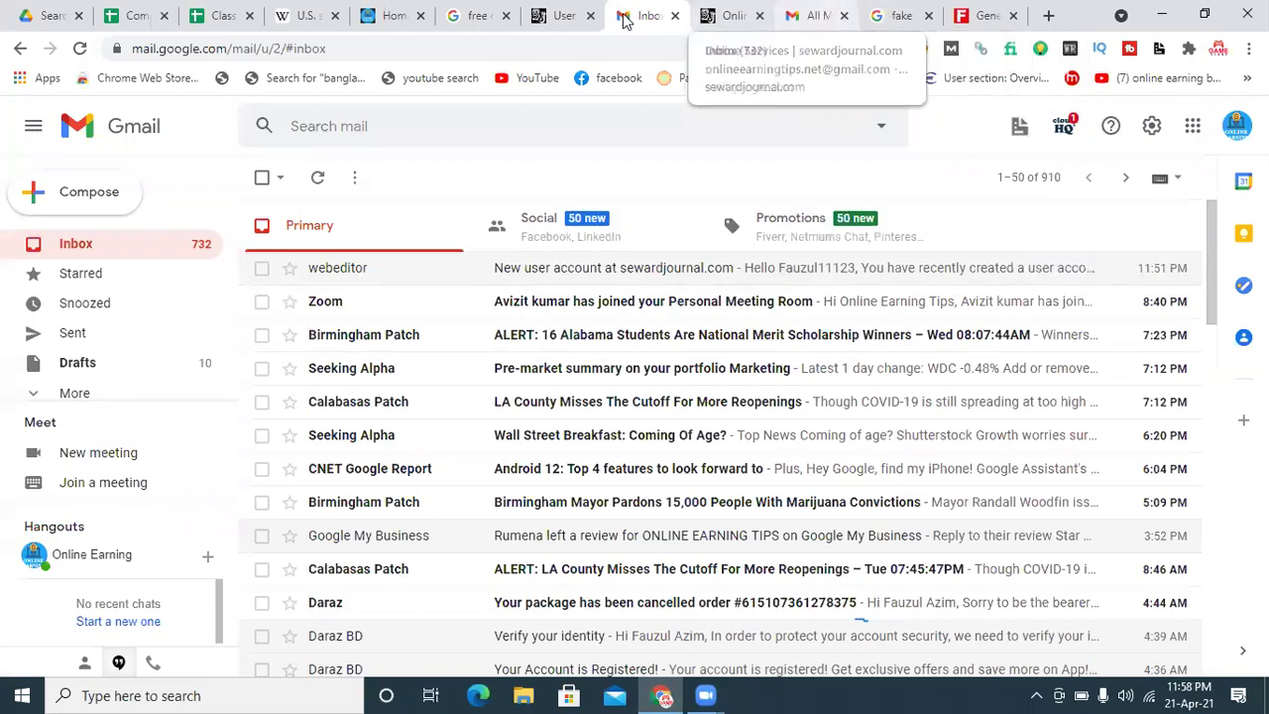
left_click(813, 12)
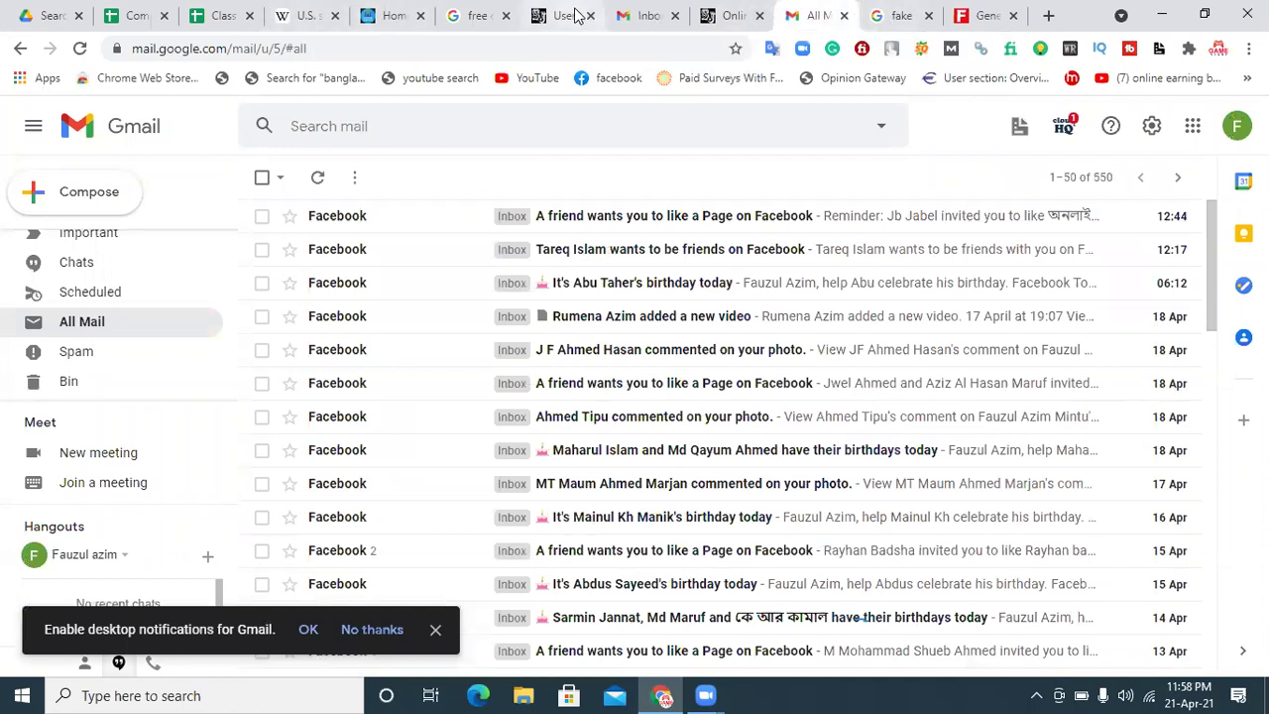
left_click(732, 14)
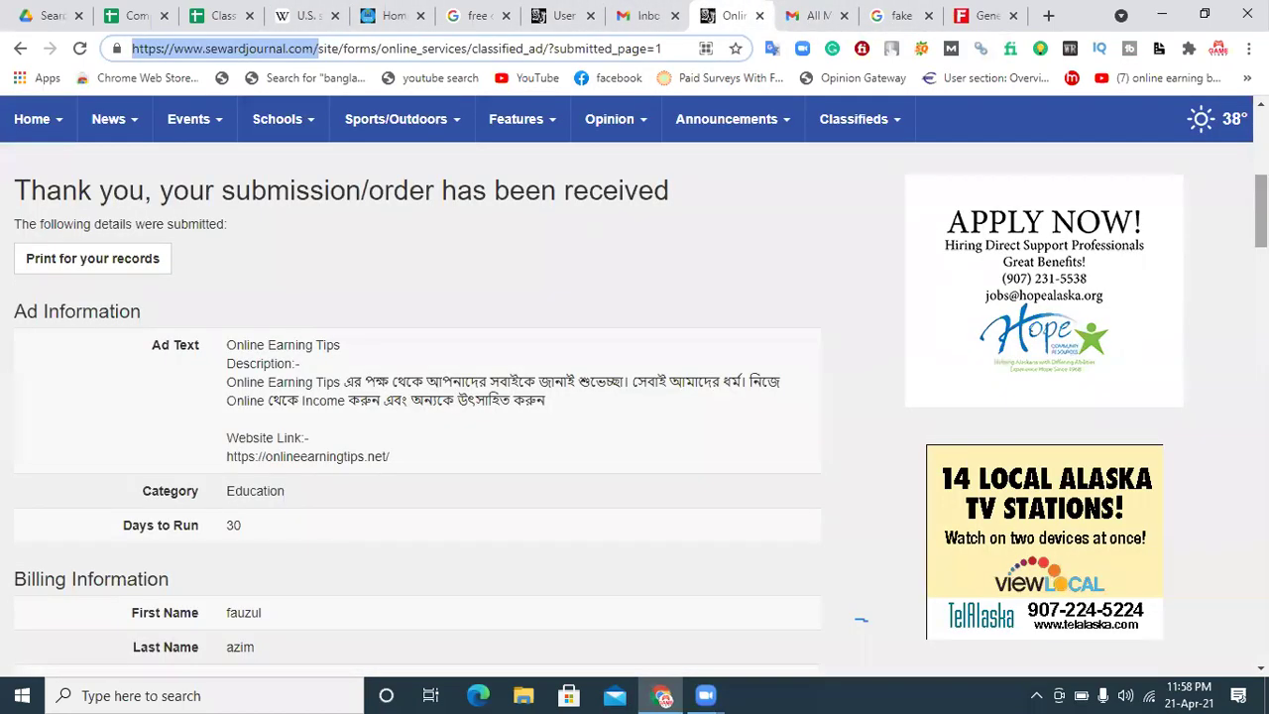
left_click(395, 380)
scroll(395, 380, "down", 2)
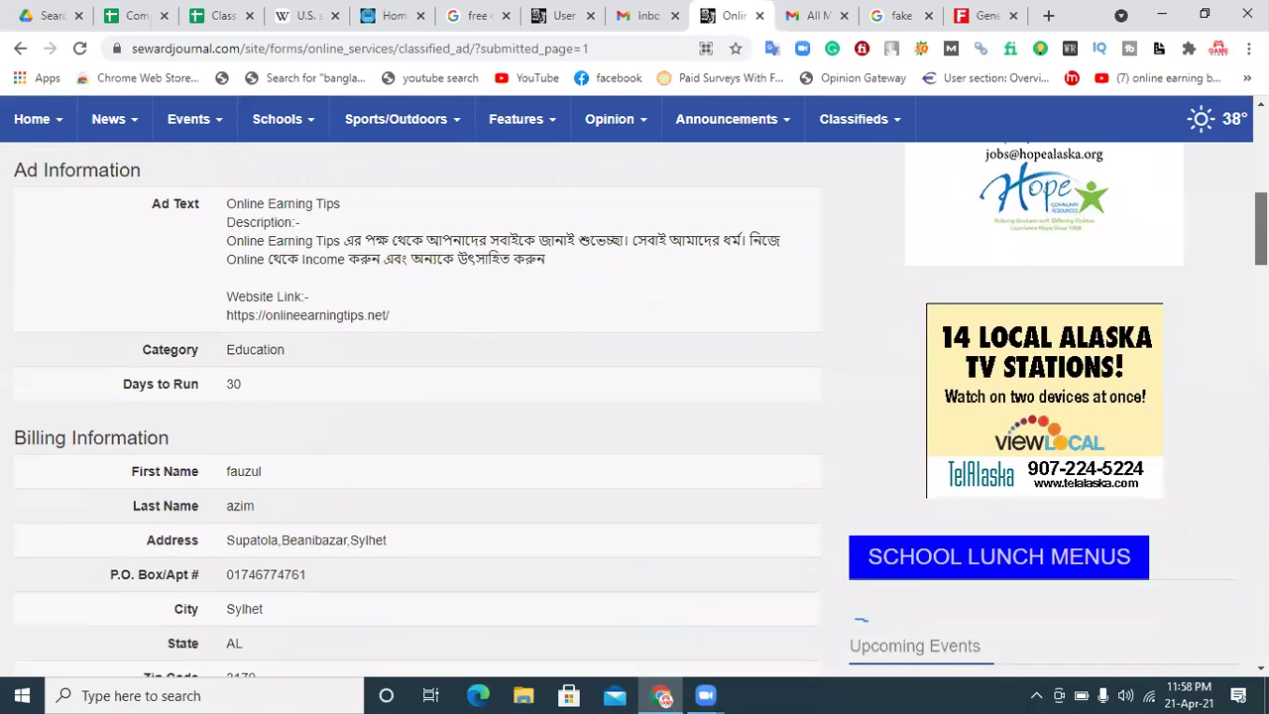
Step: Capture the ad details with Lightshot, box them in red, upload, and copy the link
left_click(1041, 693)
left_click(1093, 621)
left_click_drag(1, 94, 1089, 678)
left_click(1100, 581)
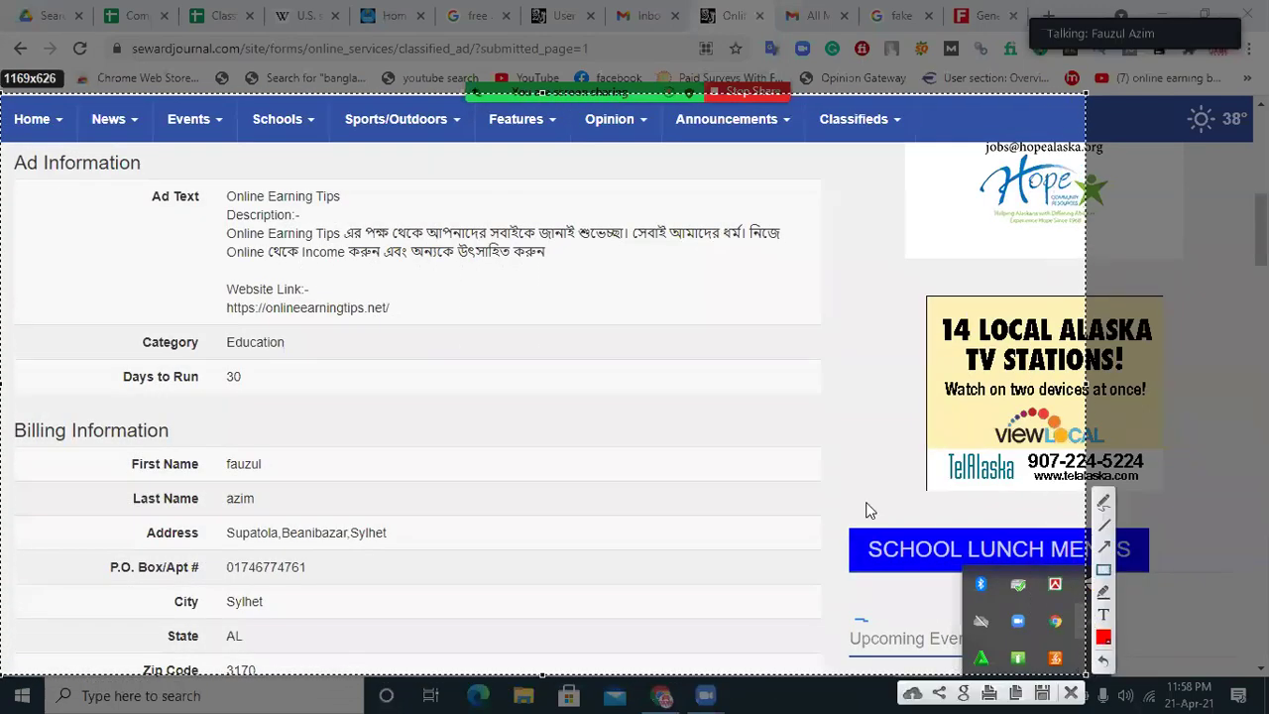
left_click_drag(2, 141, 909, 662)
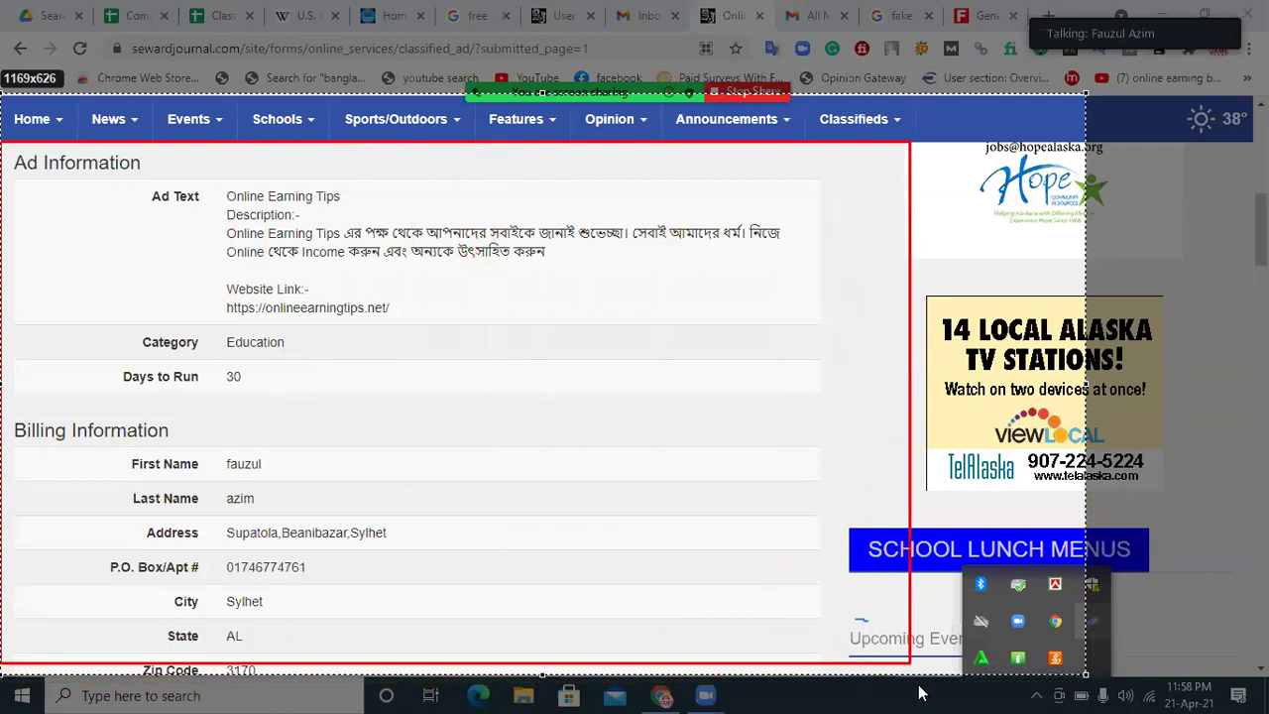
left_click(911, 692)
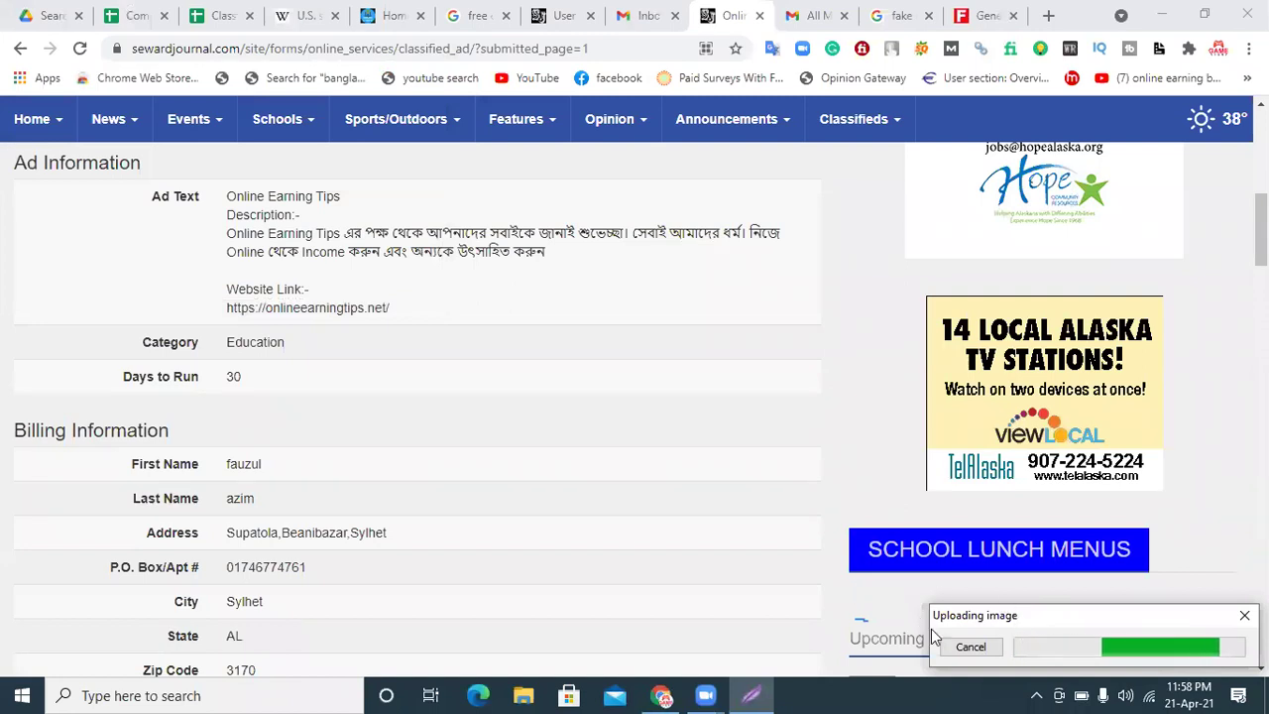
left_click(1046, 650)
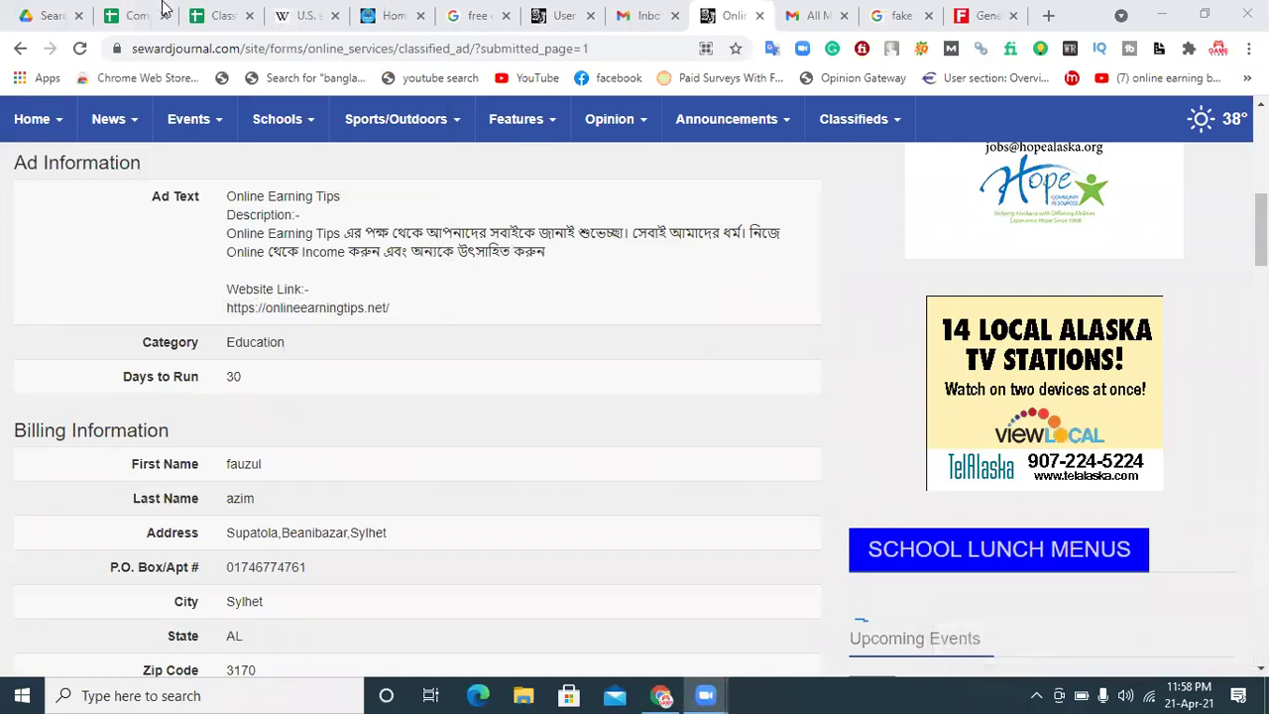
left_click(134, 15)
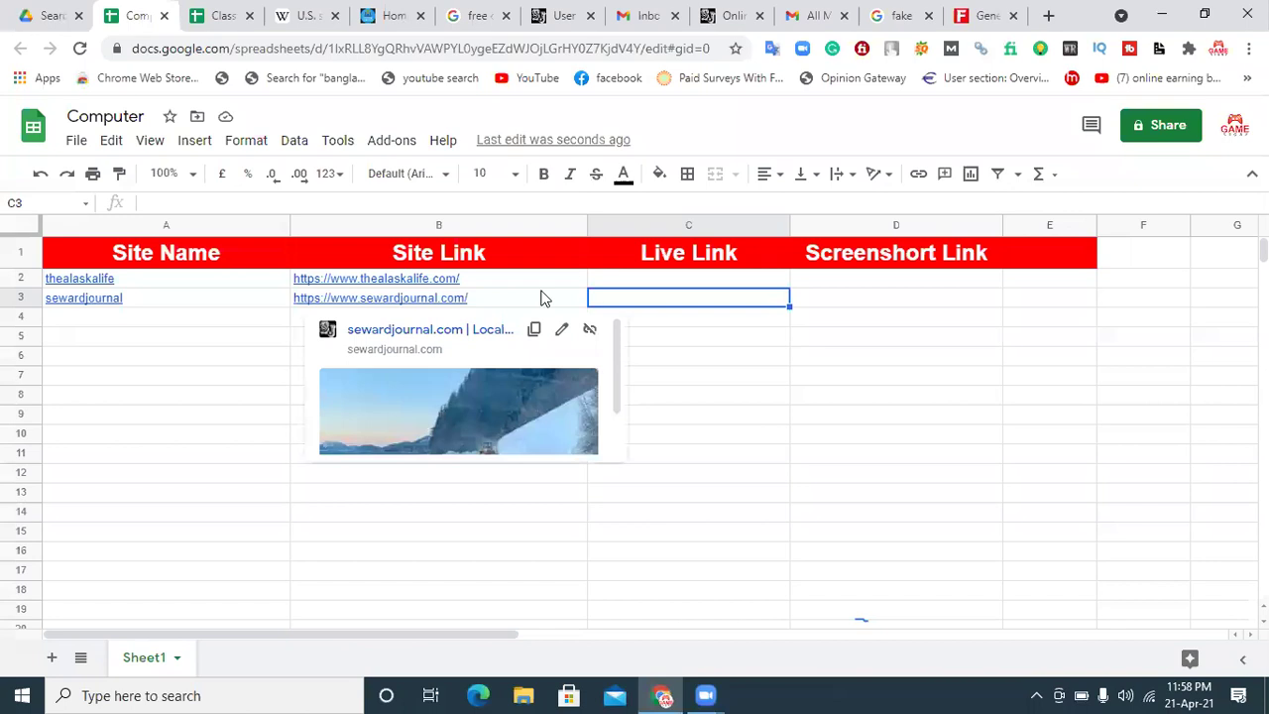
key("ctrl+v")
key("Delete")
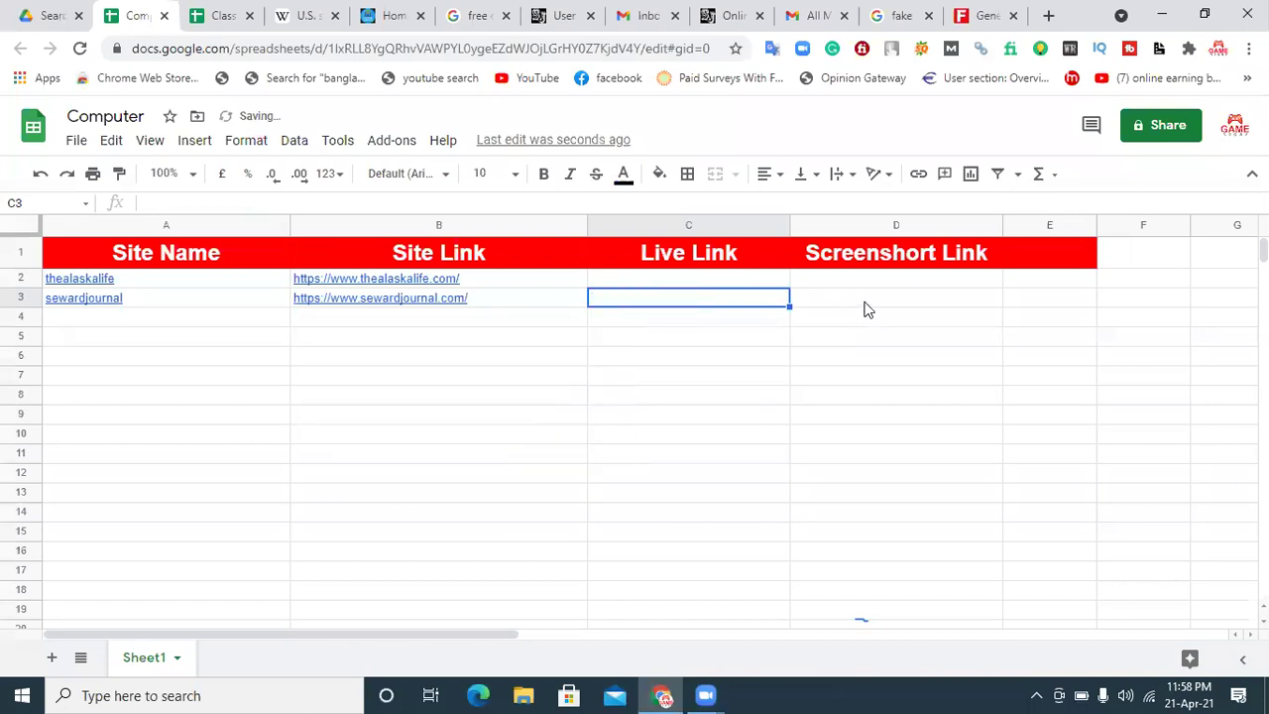
left_click(864, 308)
key("ctrl+v")
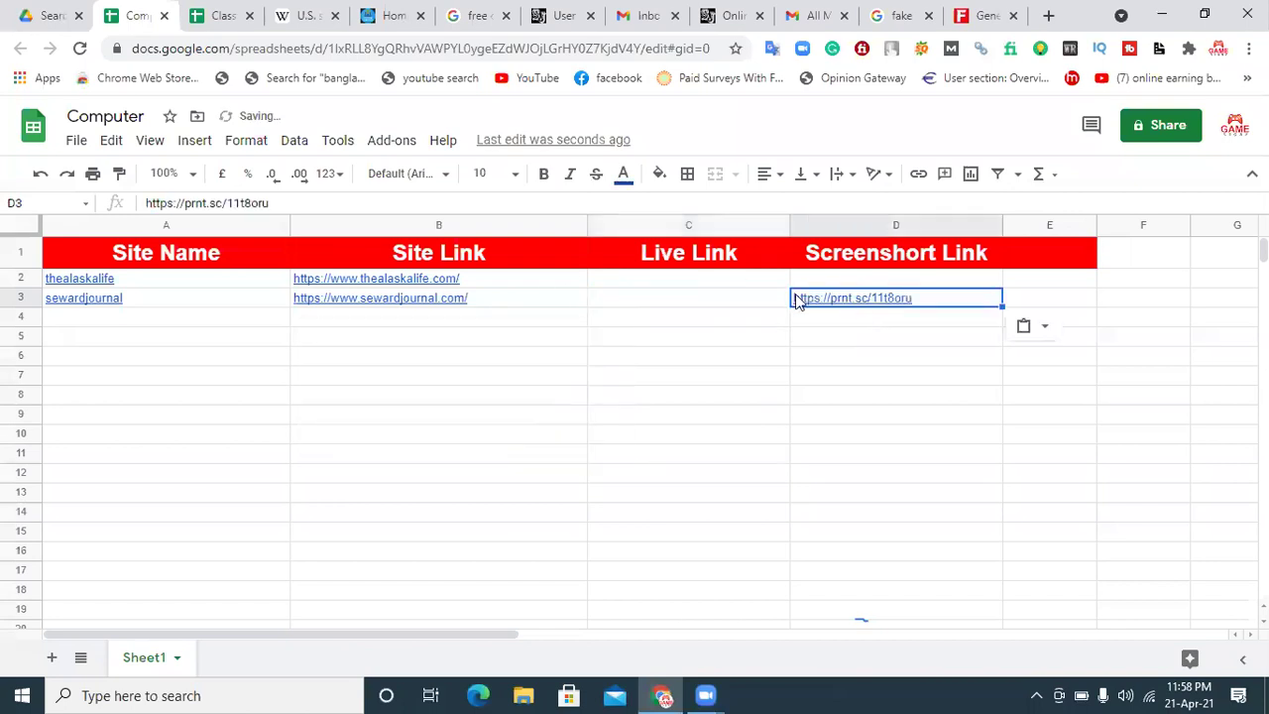
left_click(720, 312)
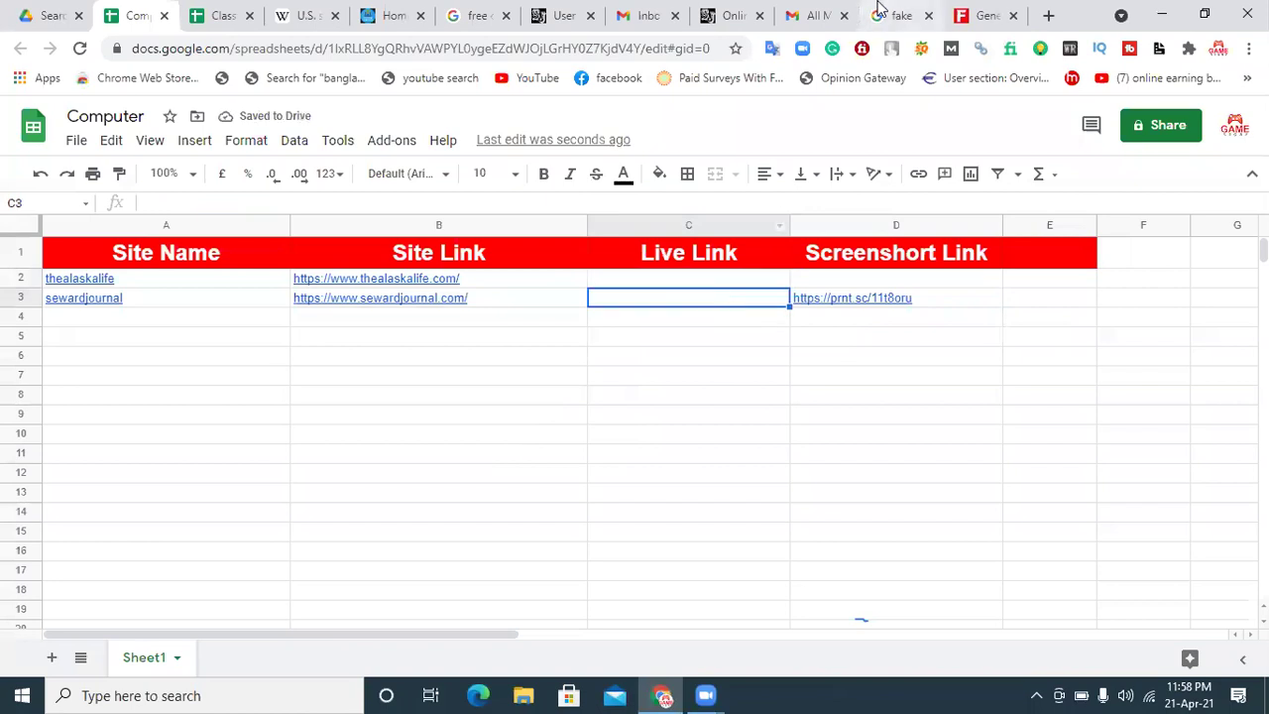
left_click(823, 15)
Step: Close the finished Seward Journal ad and signup tabs
left_click(712, 14)
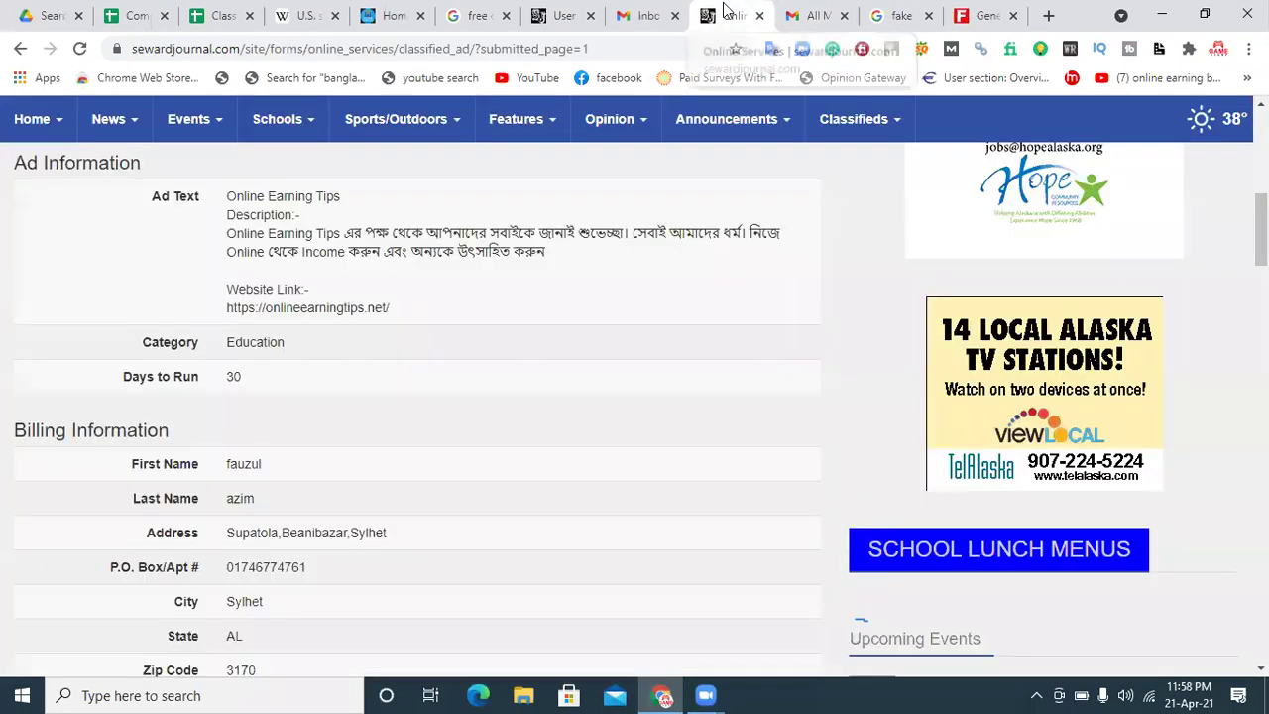
left_click(757, 16)
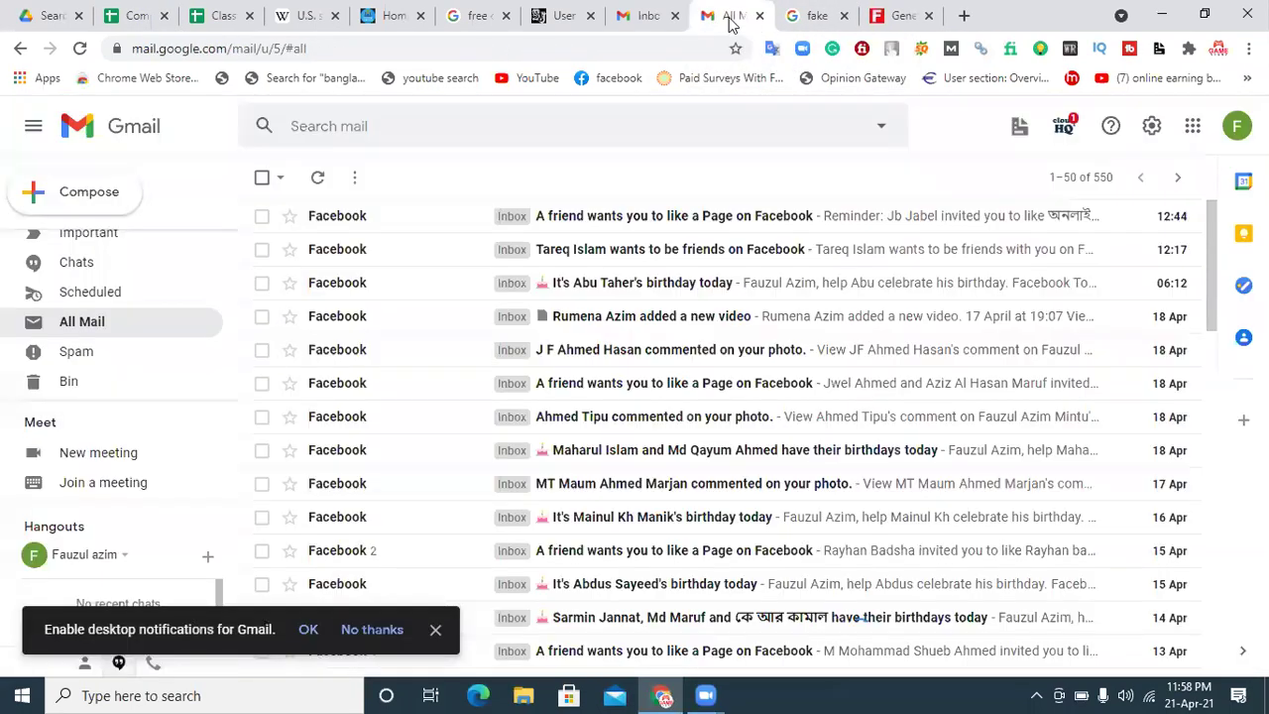
left_click(560, 16)
left_click(590, 16)
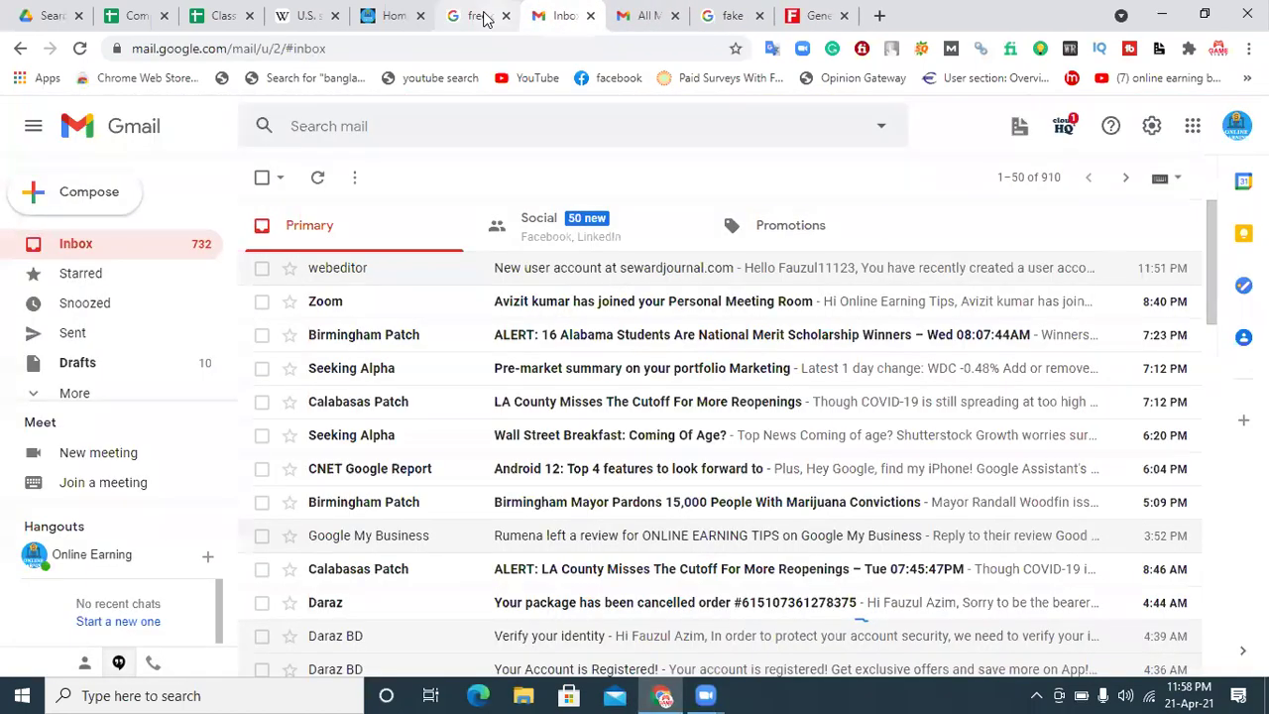
left_click(482, 15)
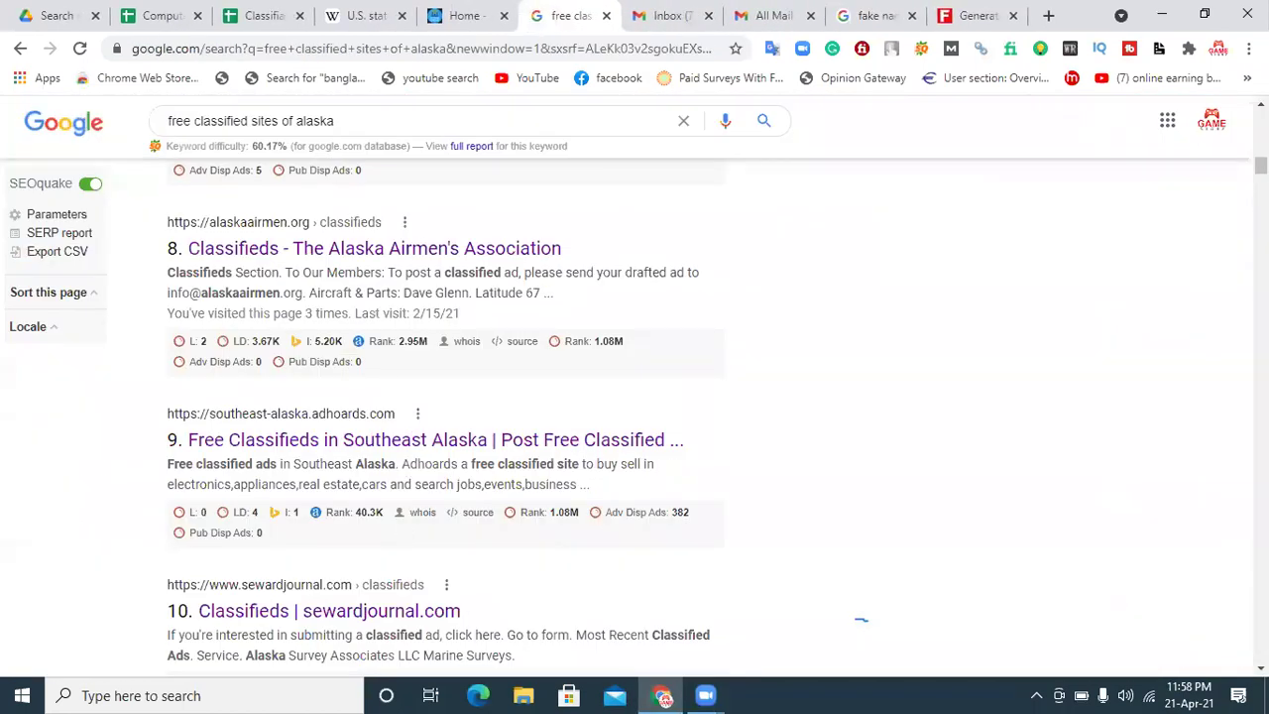
Step: Open the Oodle Alaska result from 'free classified sites of alaska' in a new tab
scroll(861, 620, "down", 3)
scroll(860, 620, "down", 2)
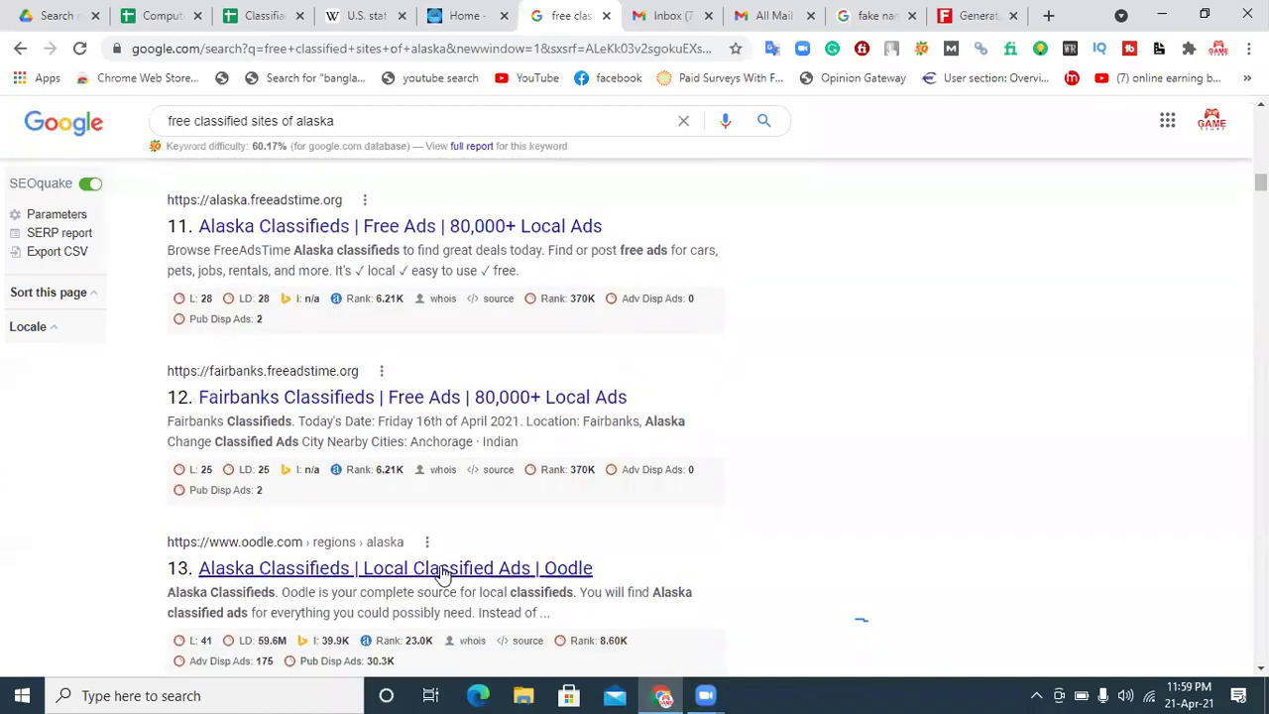
right_click(443, 575)
left_click(547, 373)
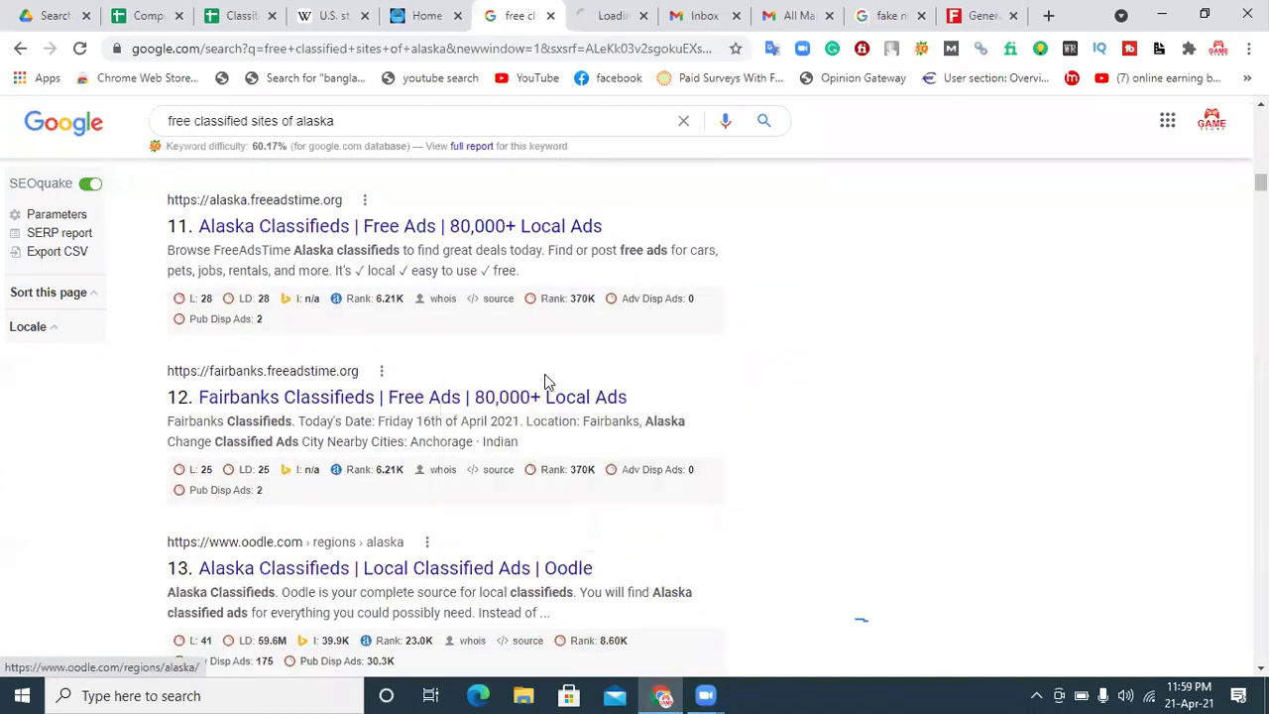
left_click(600, 8)
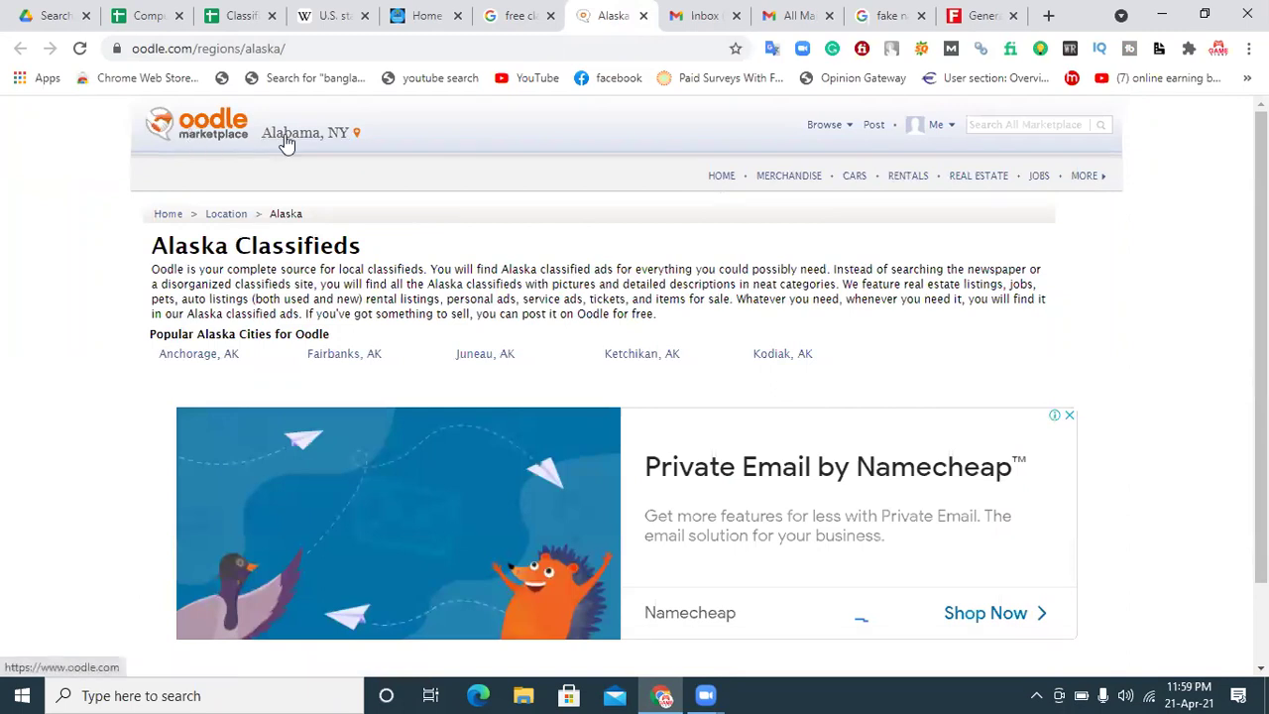
Step: Check the Oodle account menu, then open the Post a Listing form and focus its title field
left_click(942, 126)
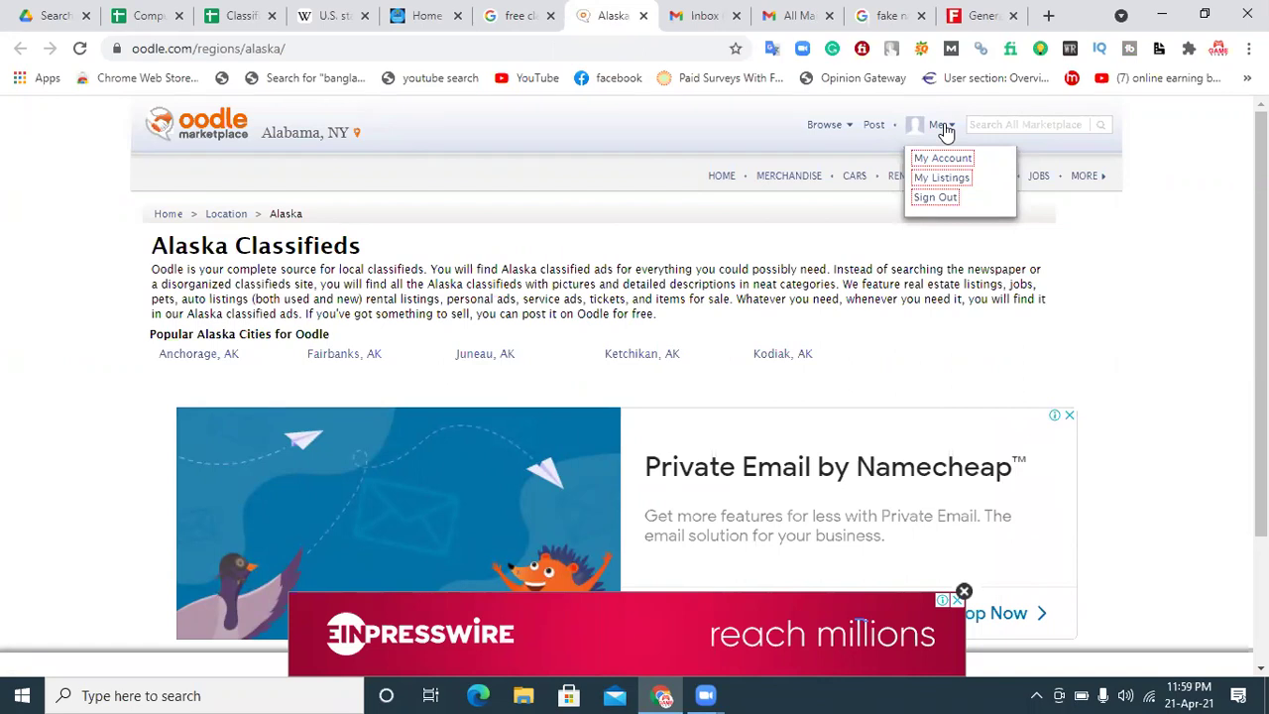
left_click(985, 15)
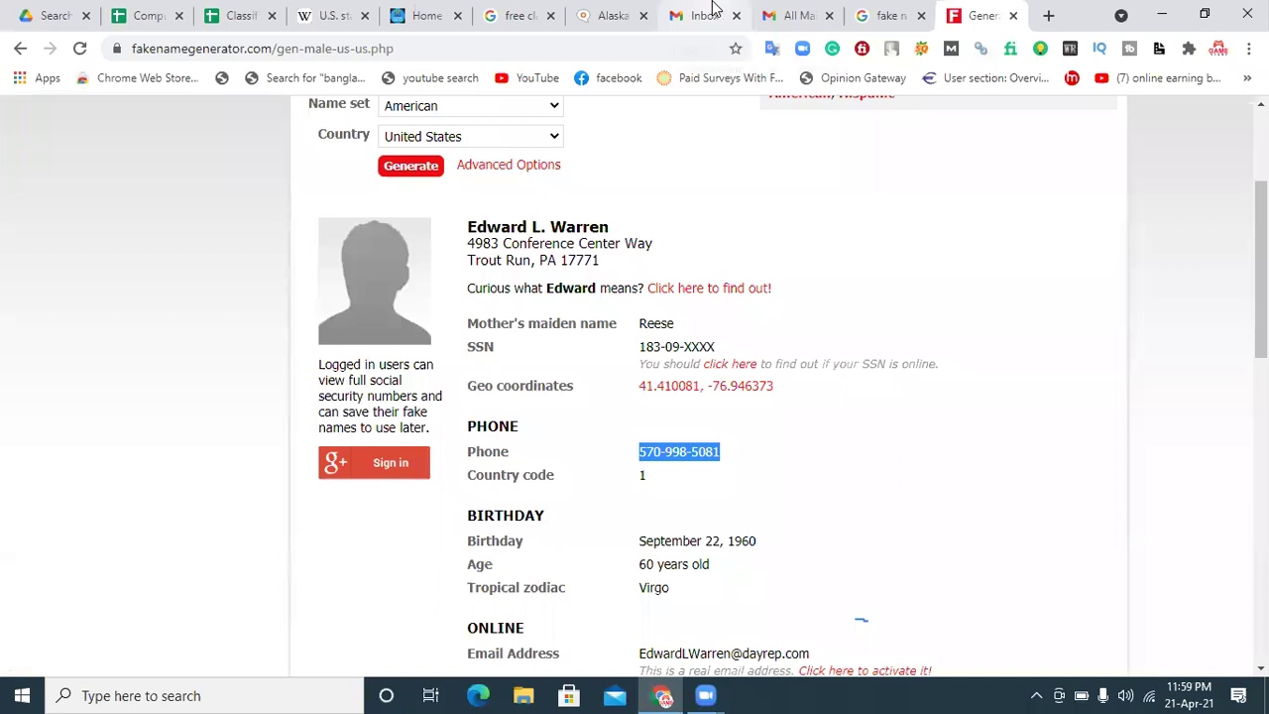
left_click(614, 12)
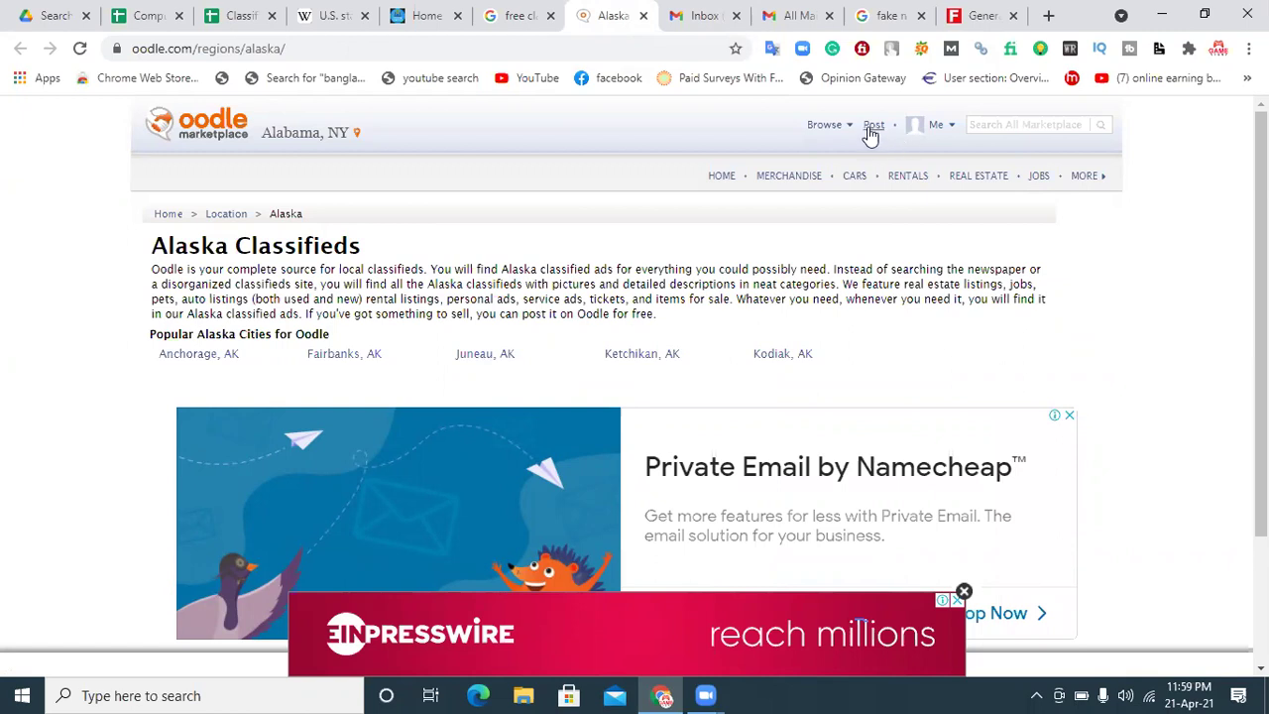
left_click(873, 126)
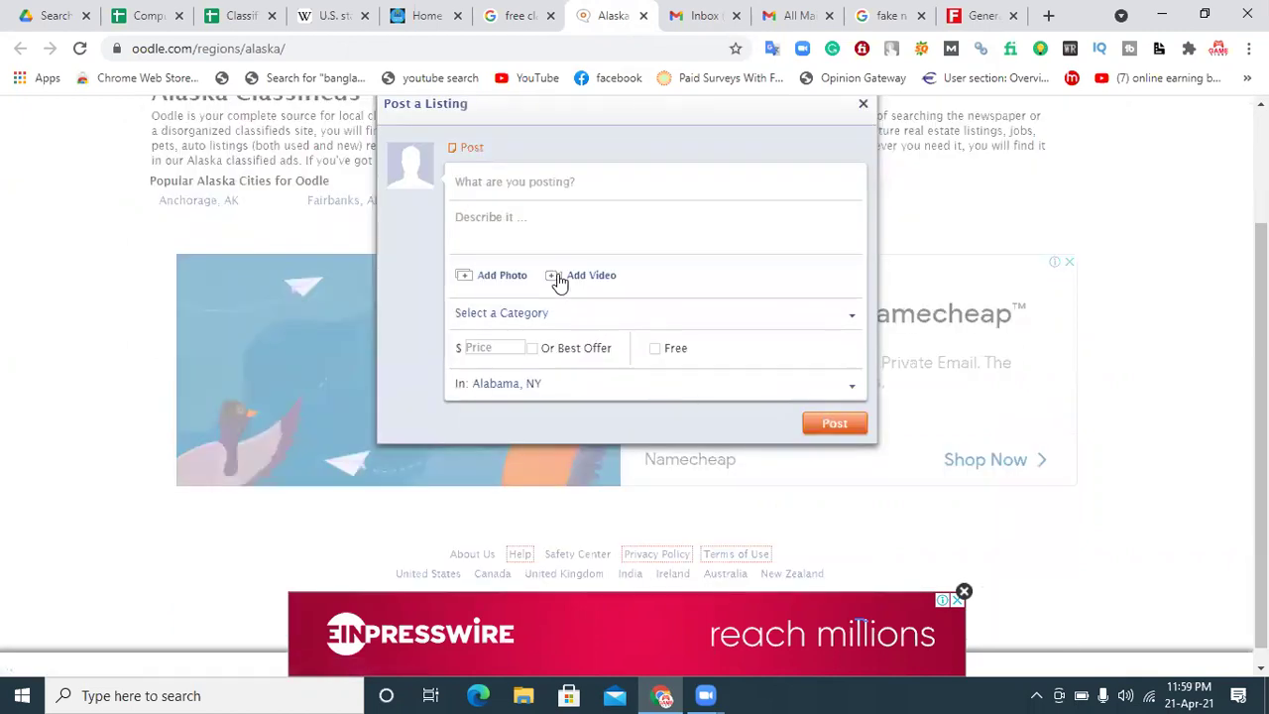
left_click(555, 181)
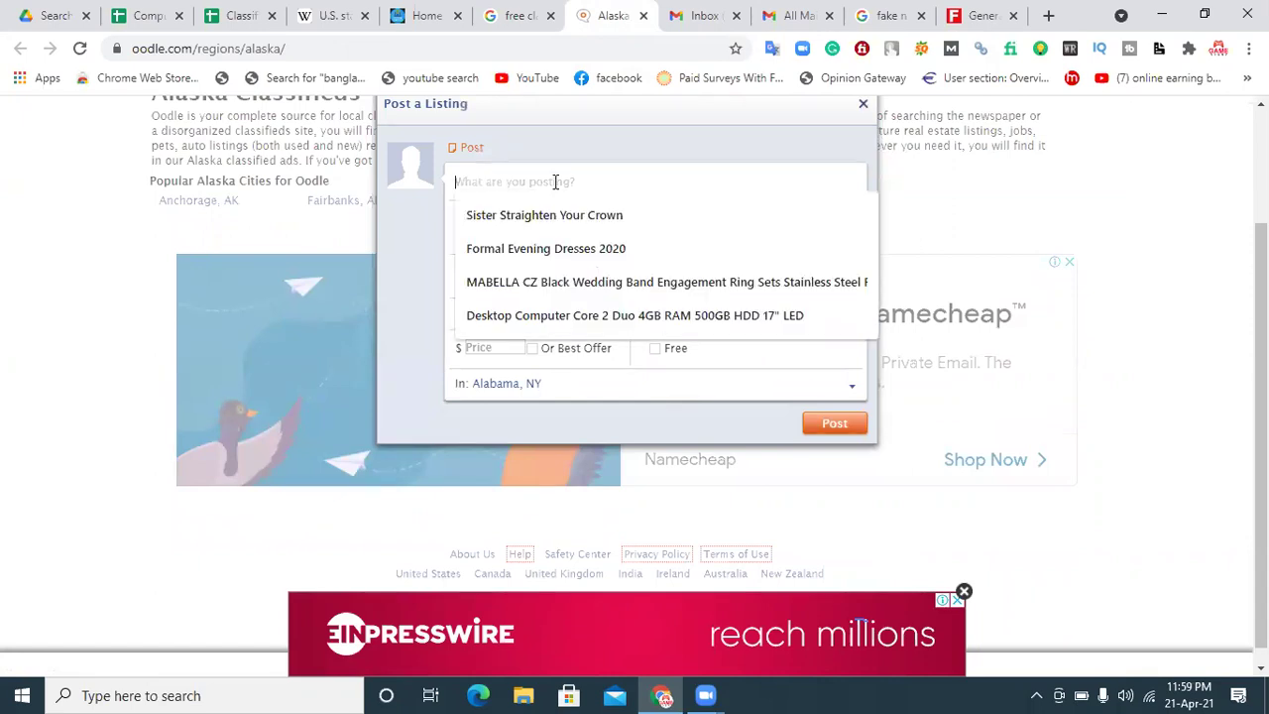
Step: Enter 'Online Earning Tips' as the Oodle listing title
left_click(617, 149)
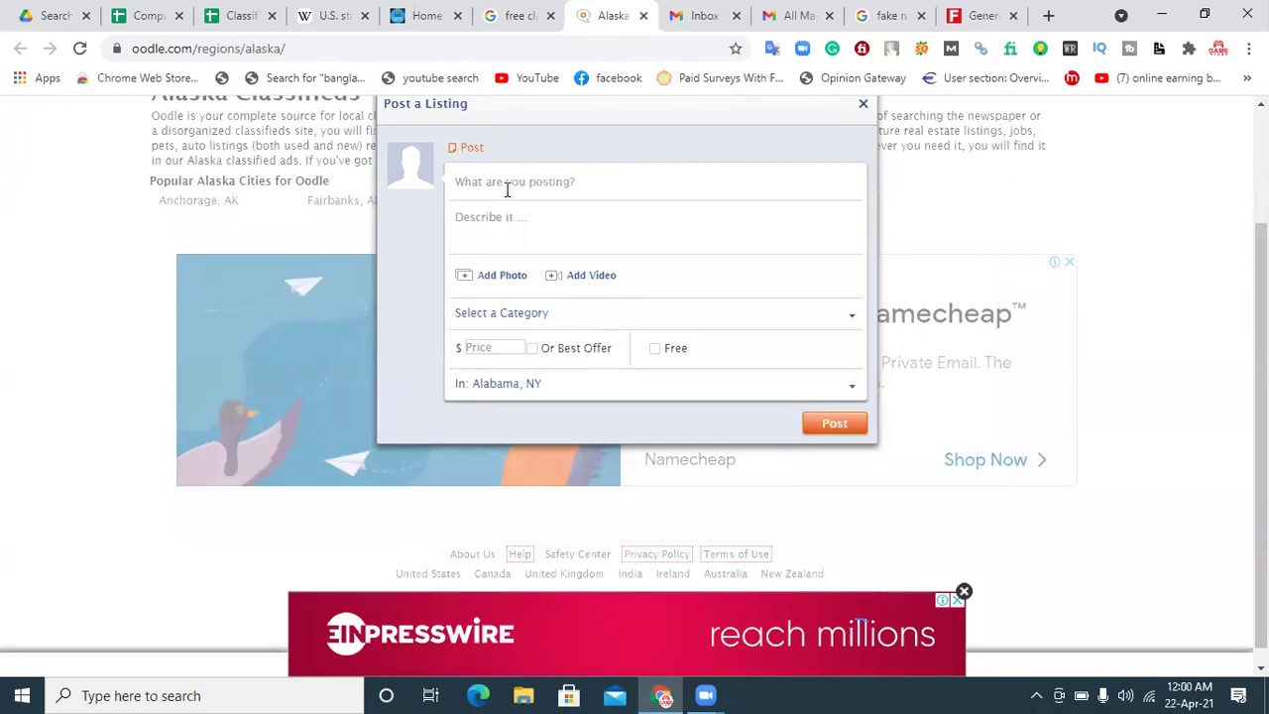
left_click(543, 182)
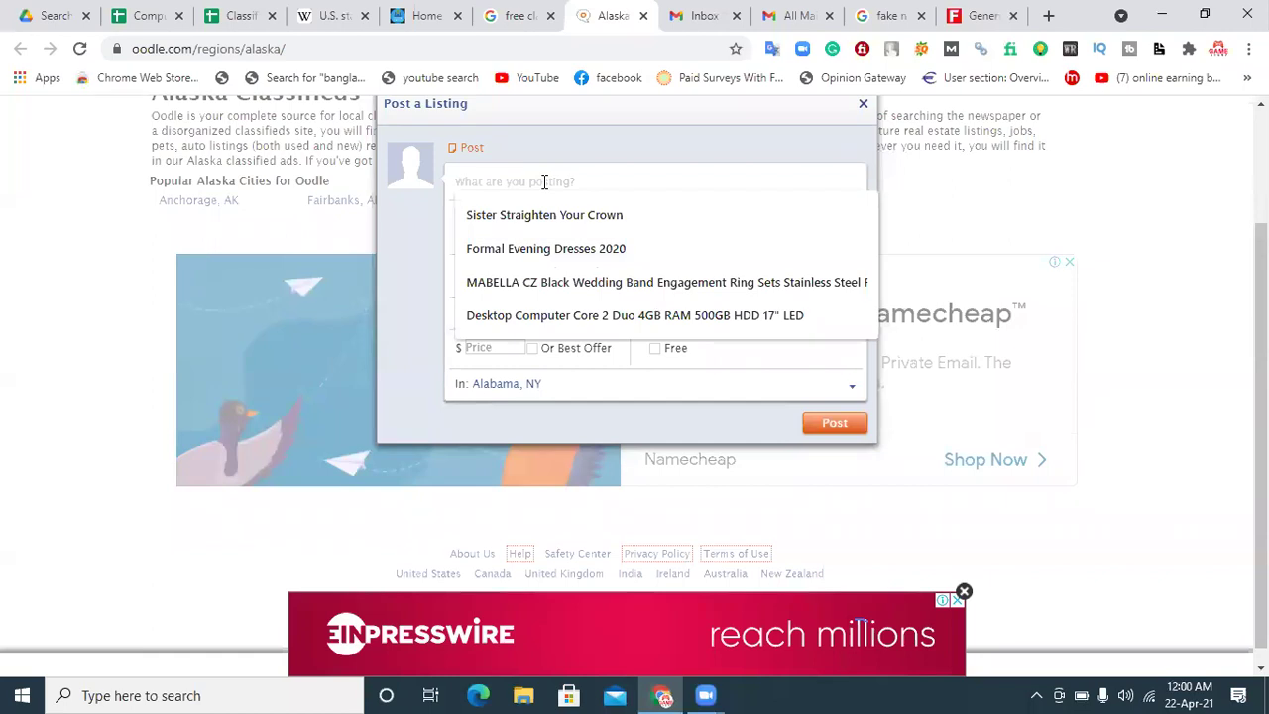
left_click(440, 18)
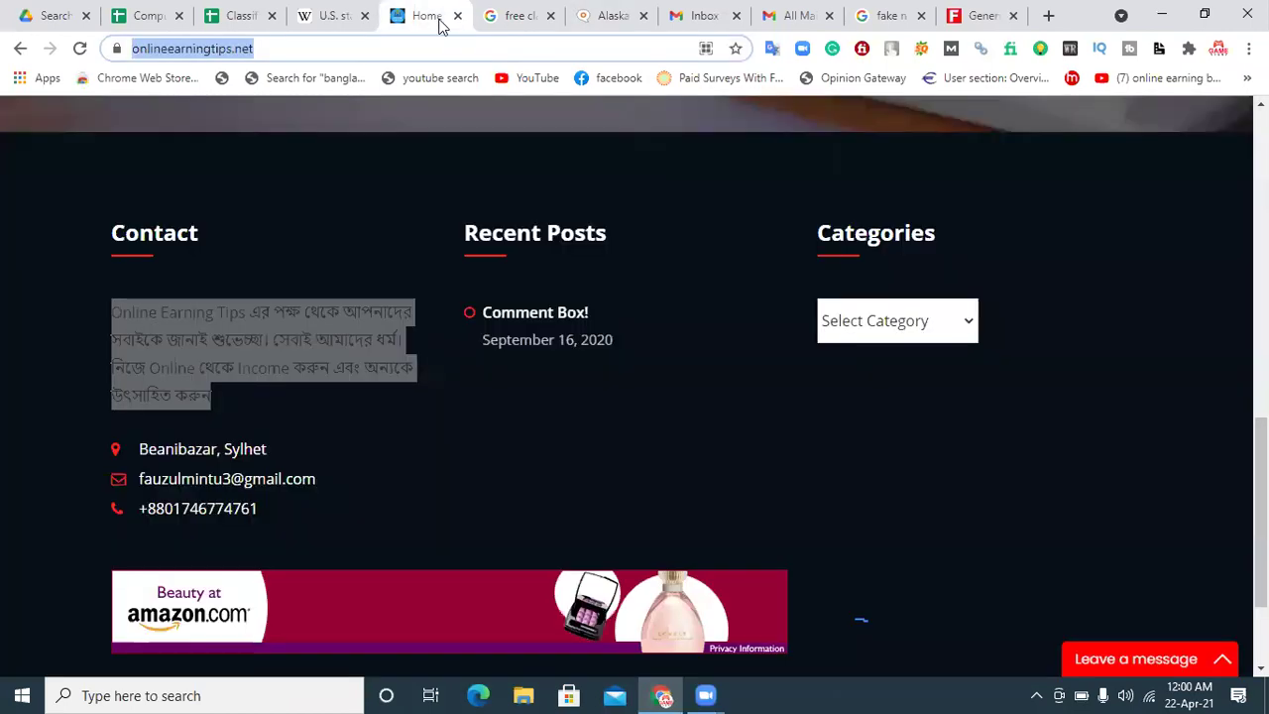
left_click(606, 15)
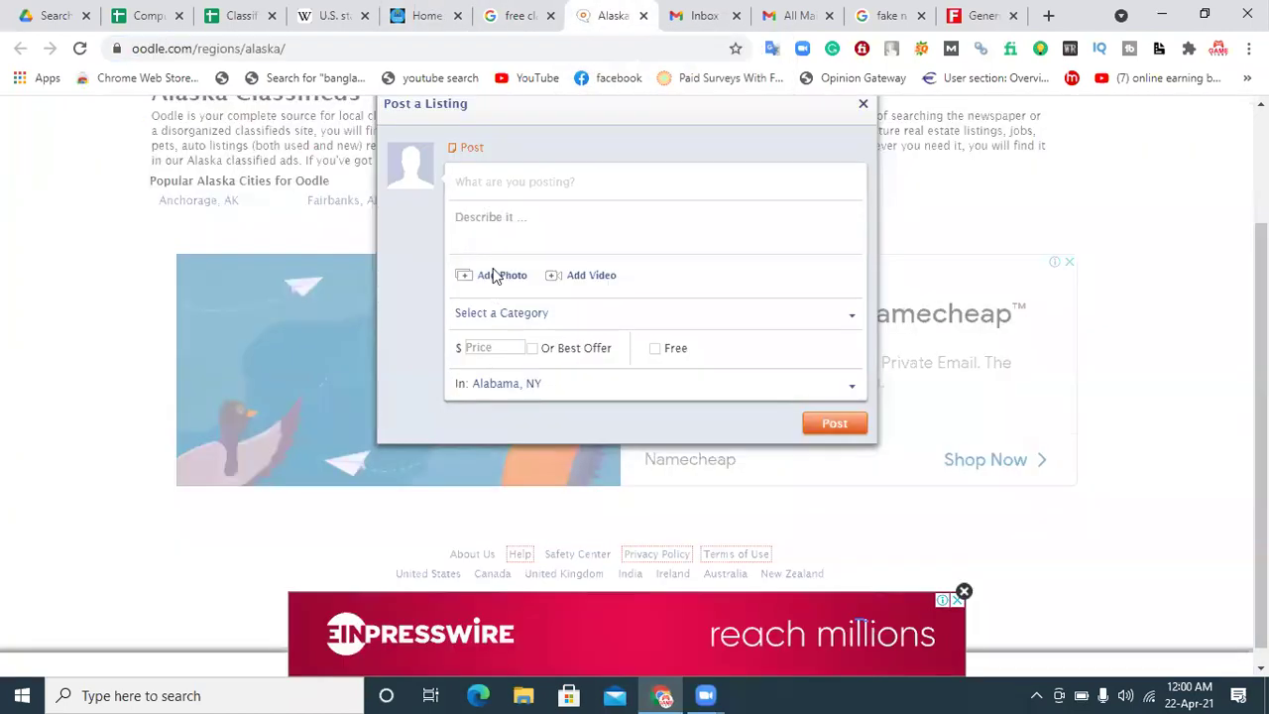
type("Online Earn")
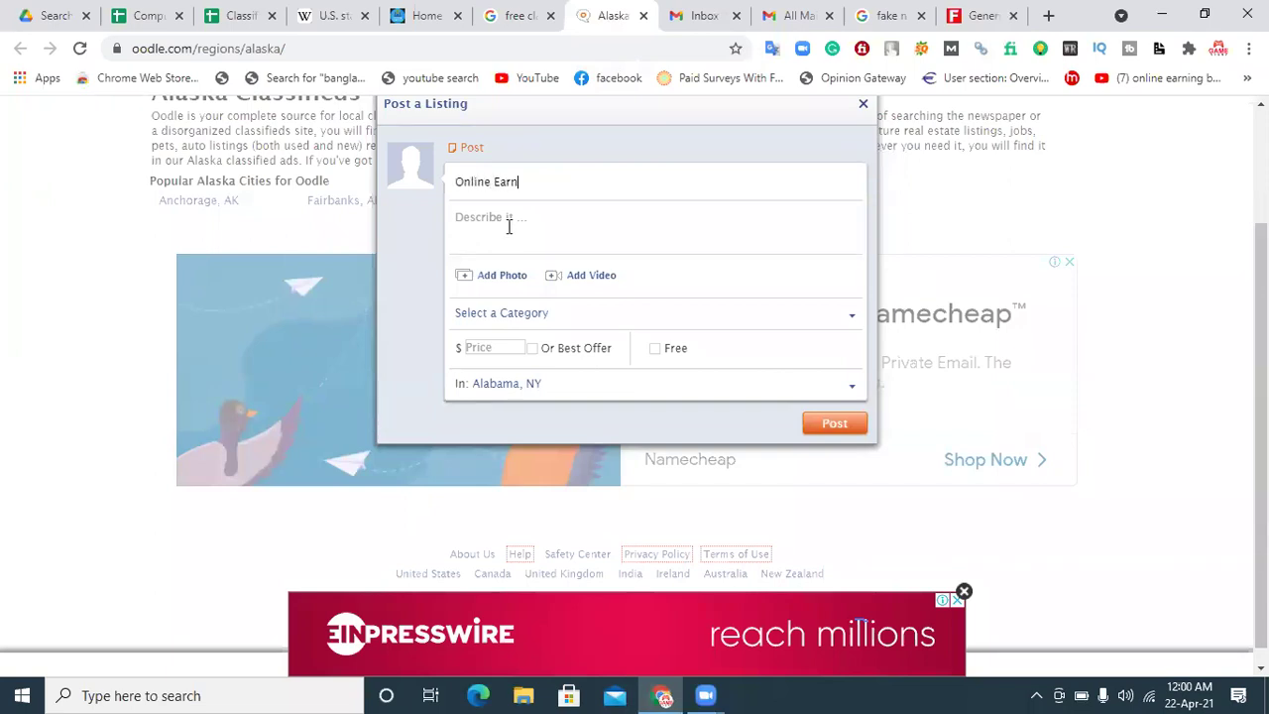
type("ing Tips")
Step: Copy the site's welcome paragraph into the listing's Describe it field
left_click(509, 226)
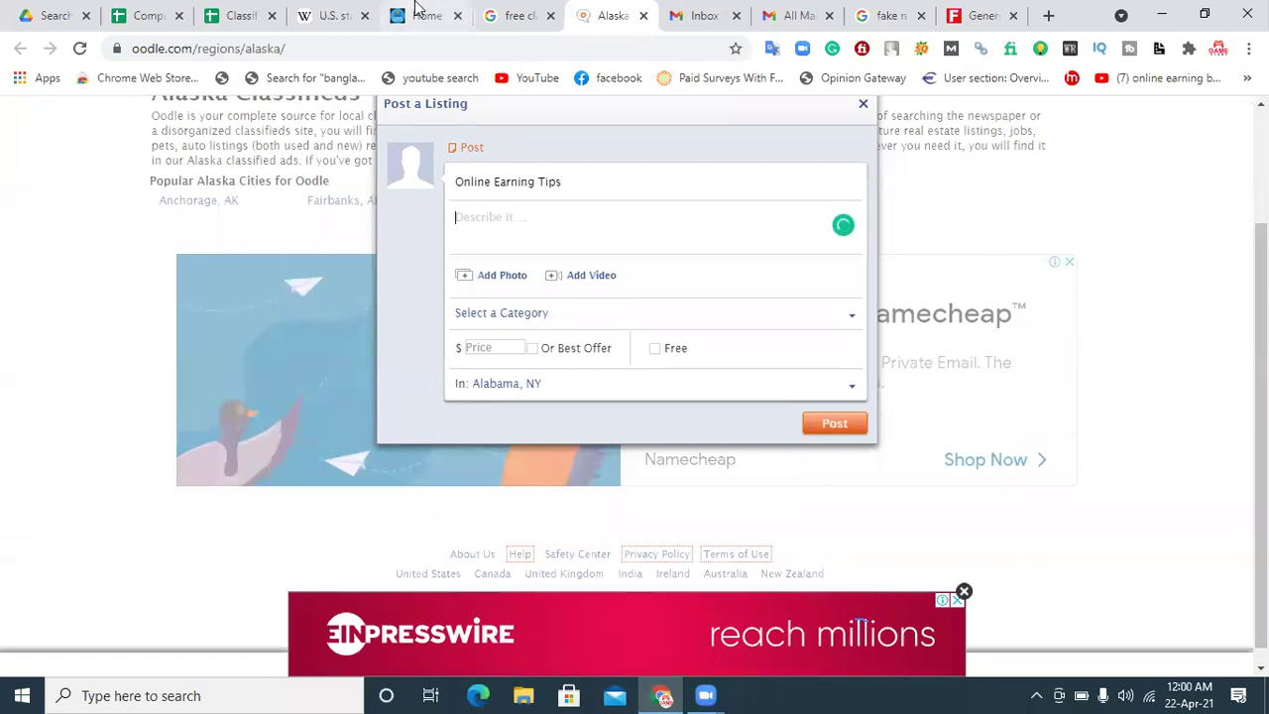
left_click(426, 15)
triple_click(227, 403)
right_click(220, 363)
left_click(220, 363)
left_click(610, 15)
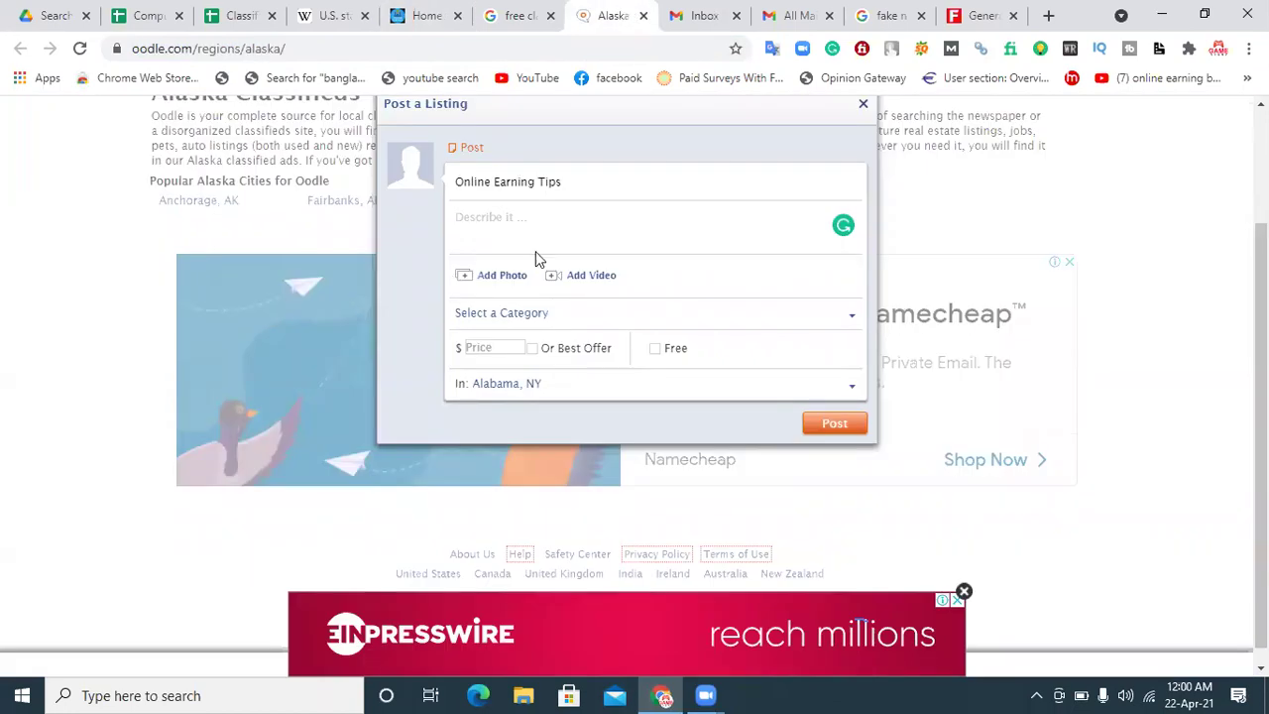
key("ctrl+v")
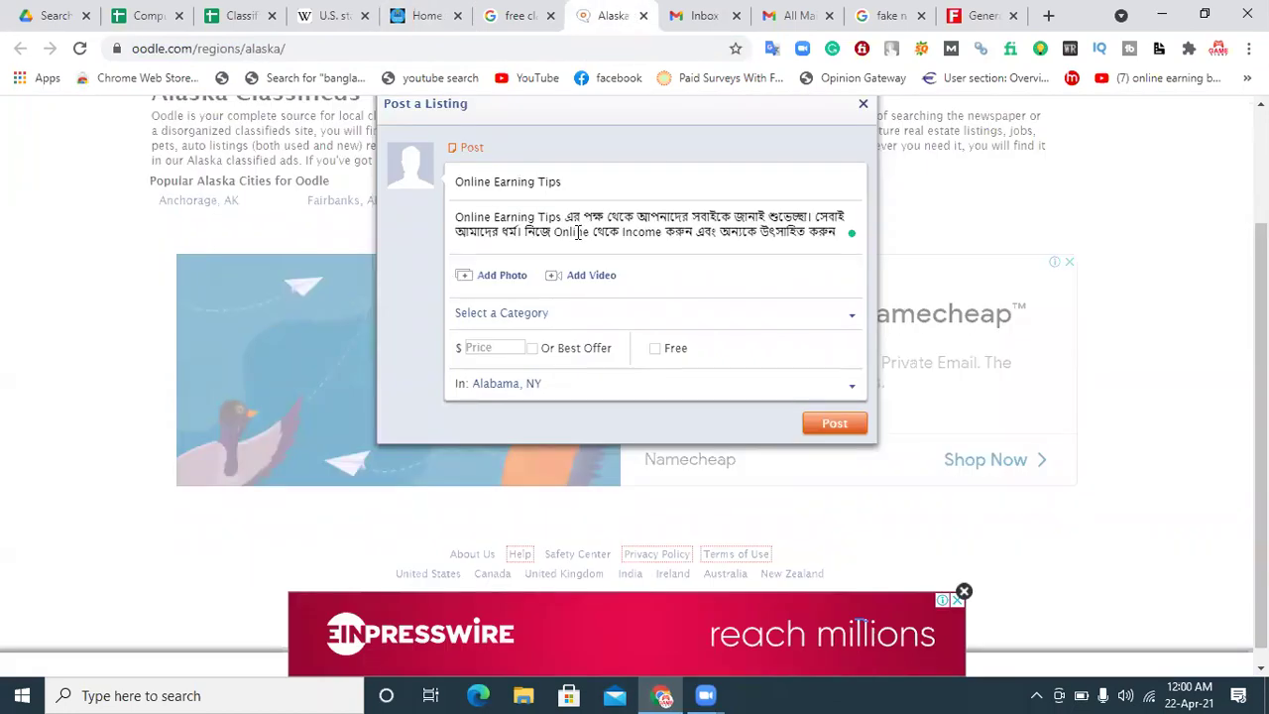
key("Return")
key("Return")
key("Return")
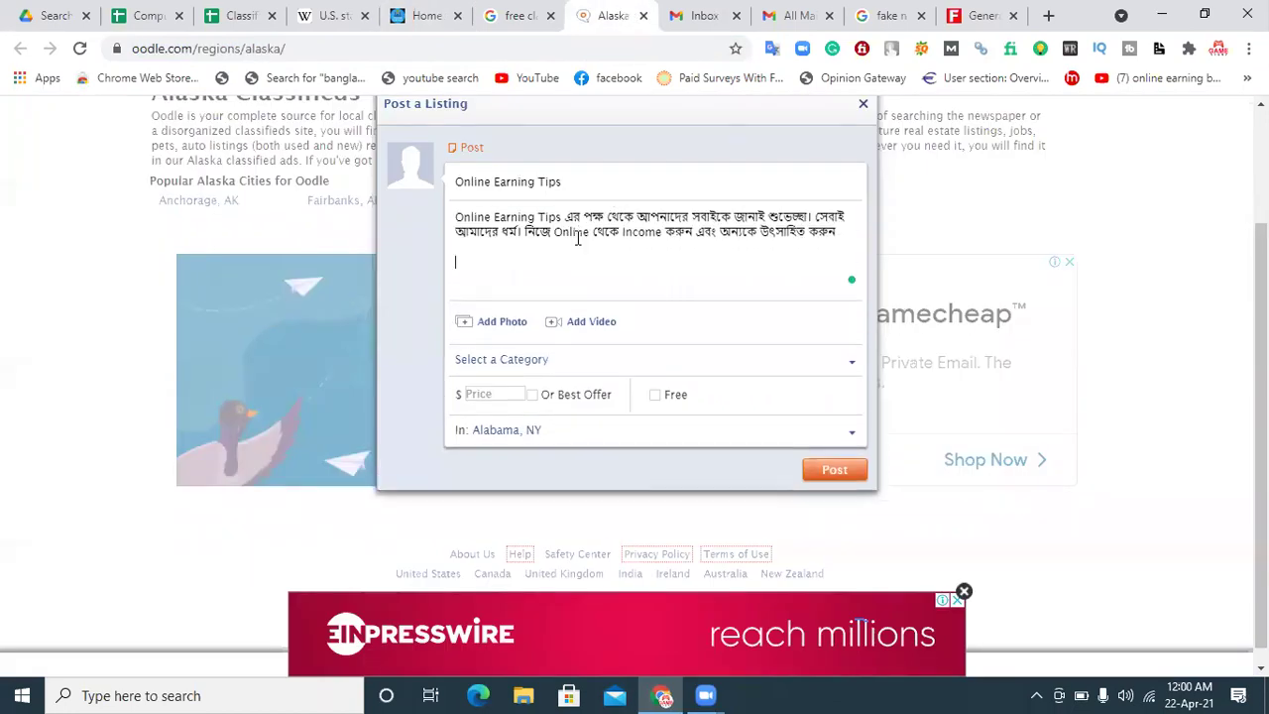
type("Website Link")
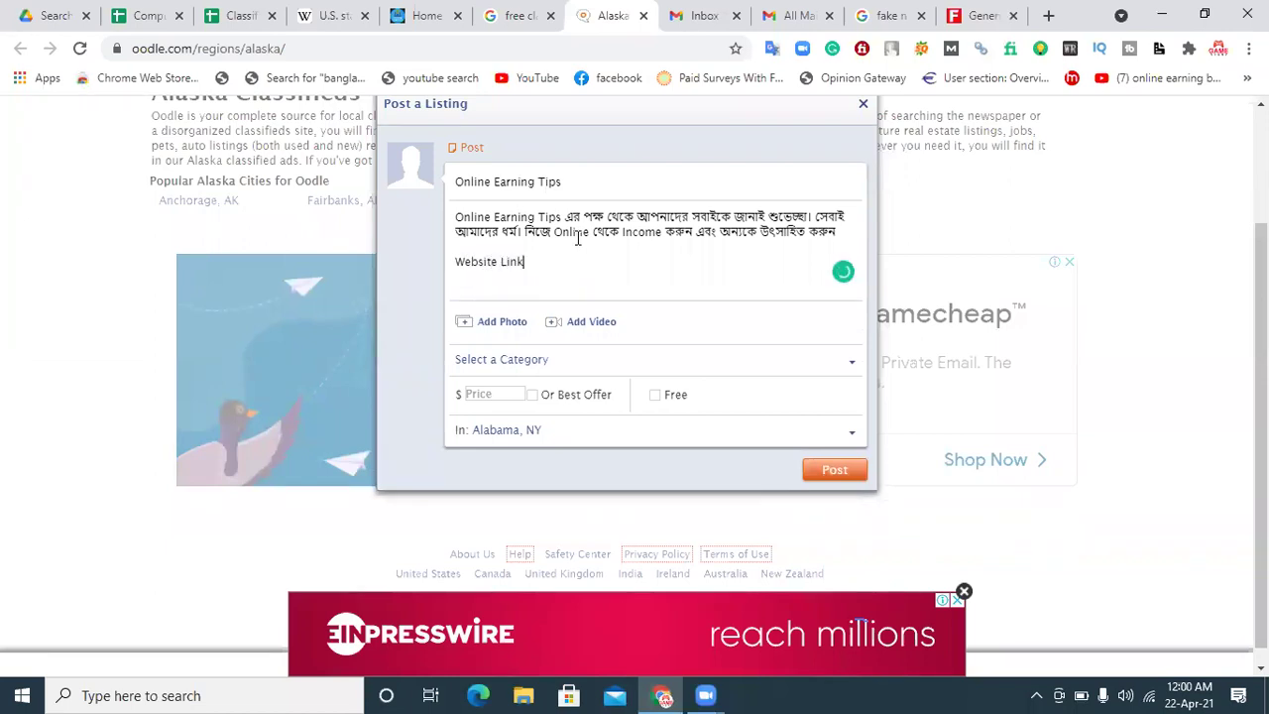
type(":")
key("Return")
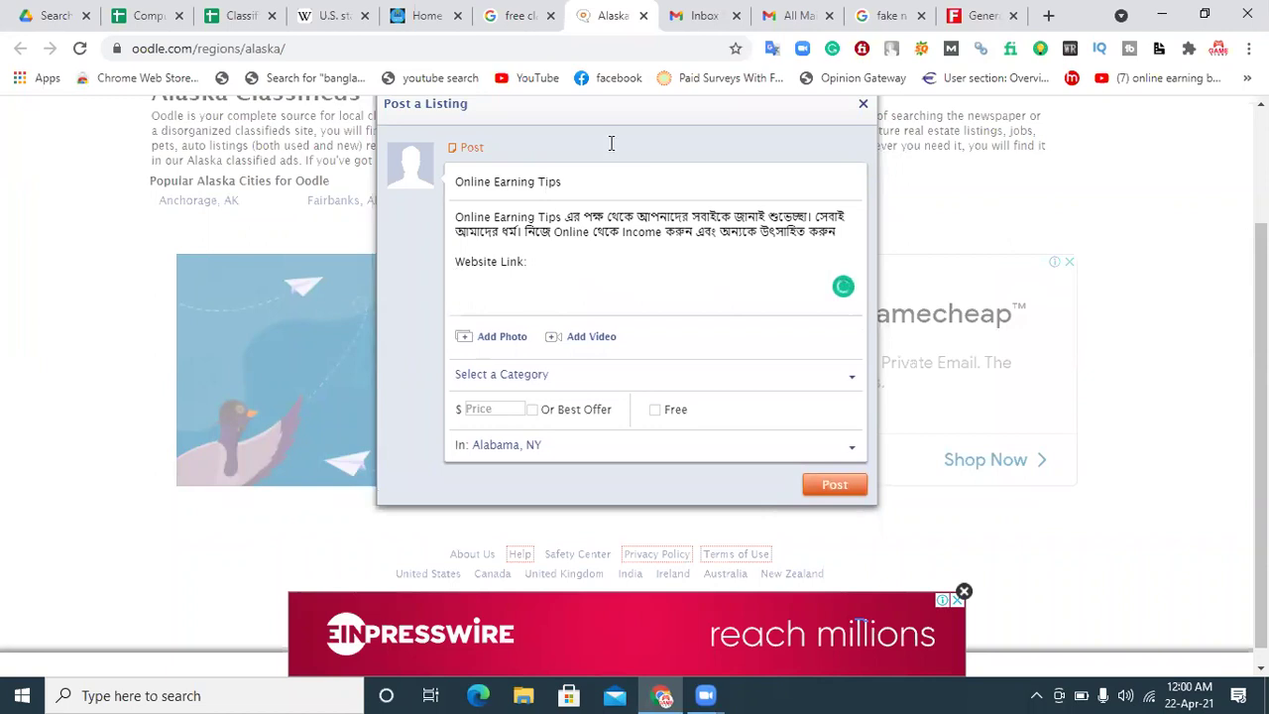
left_click(419, 13)
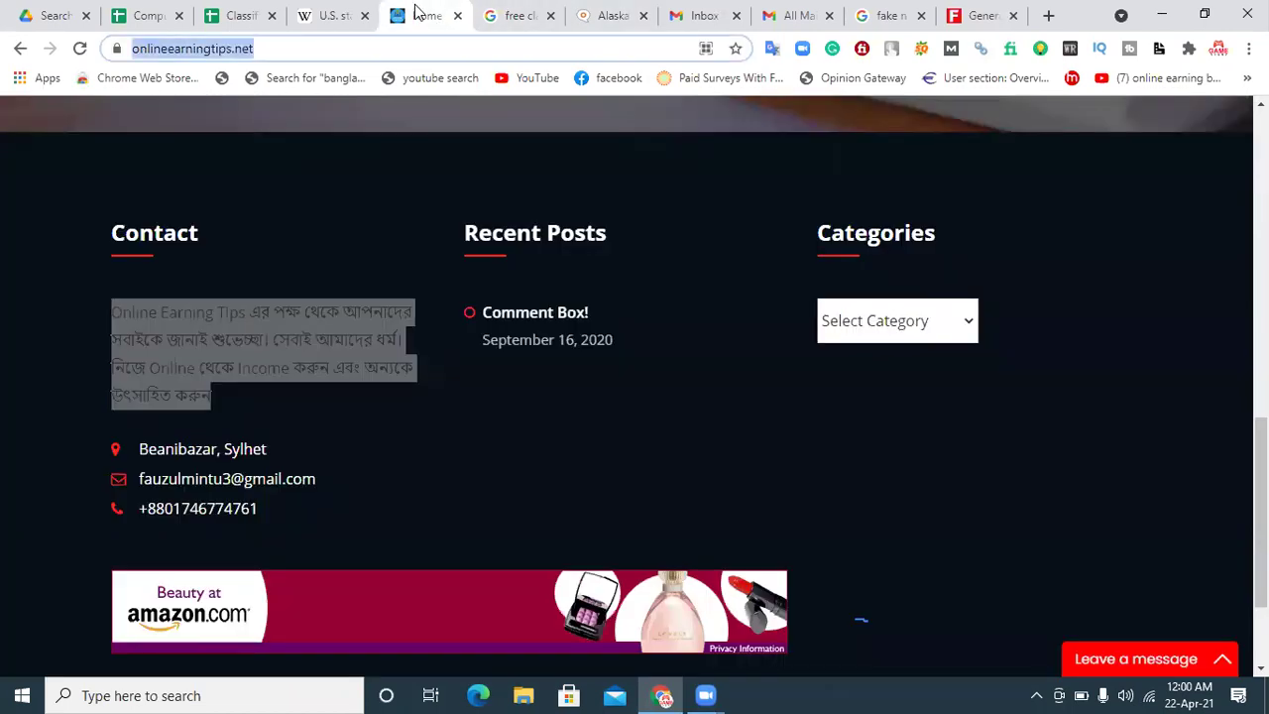
left_click(609, 14)
left_click(507, 274)
key("ctrl+v")
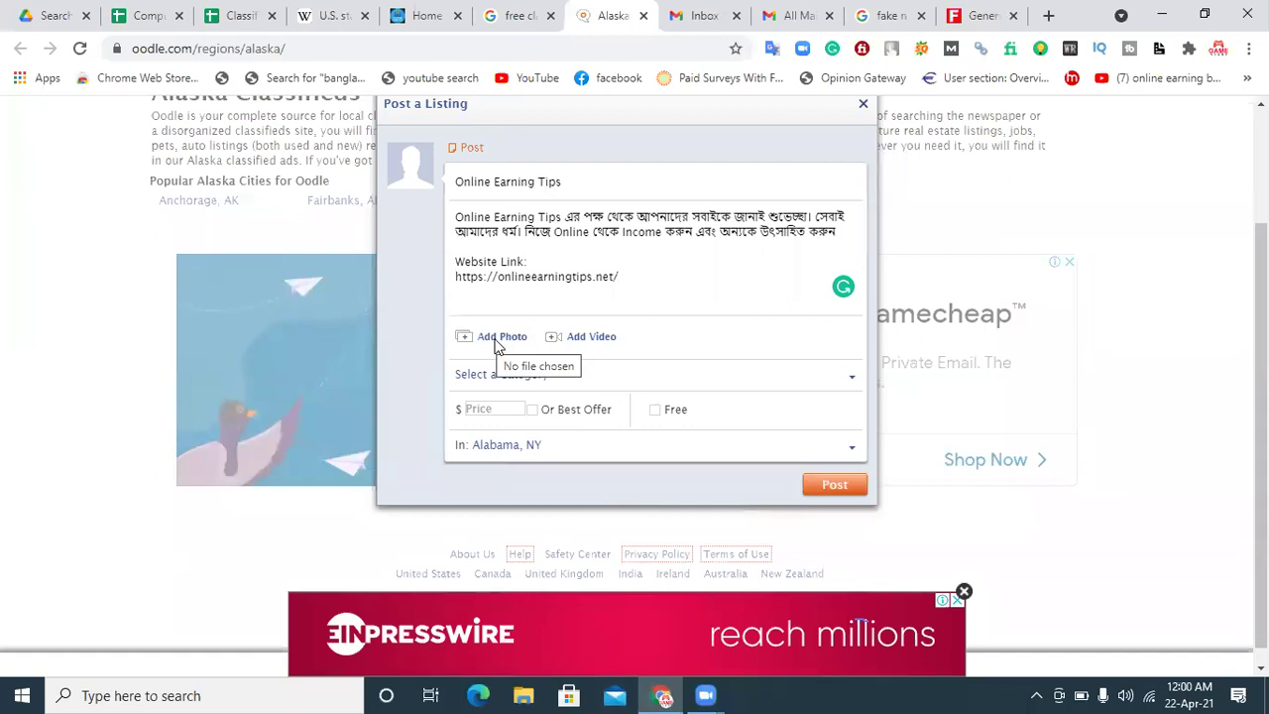
left_click(499, 340)
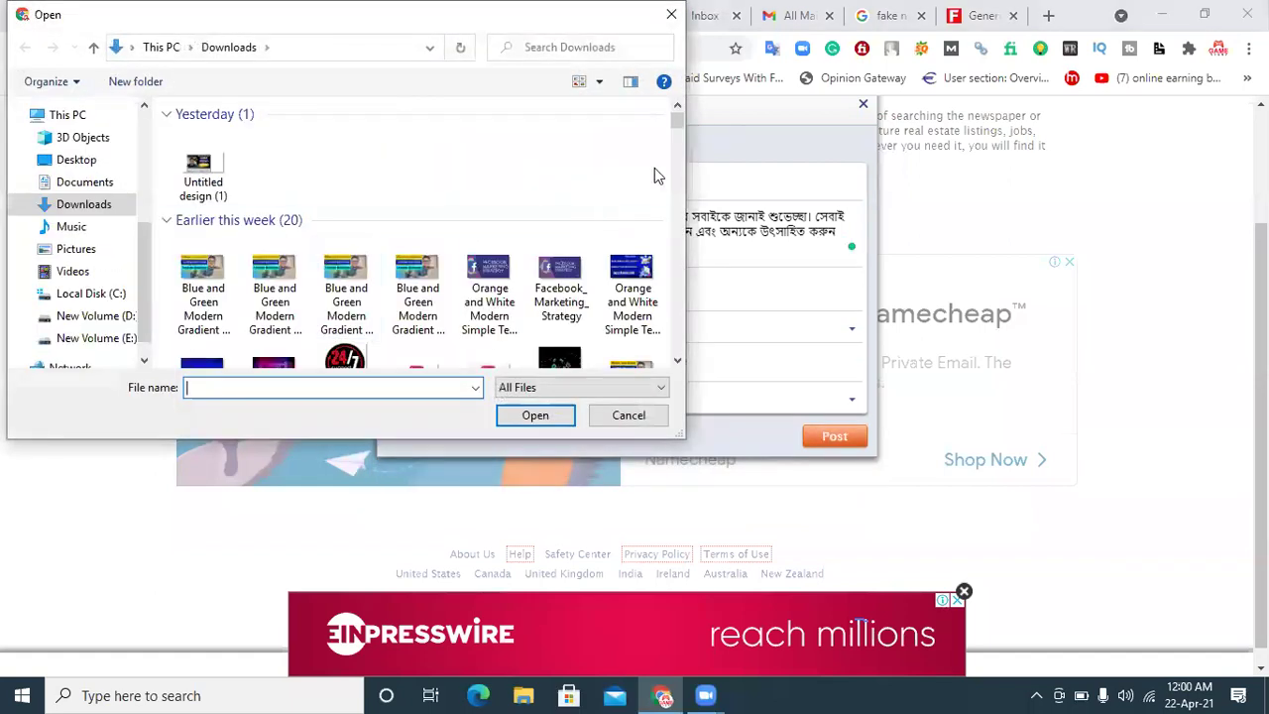
Step: Upload 'Untitled design (17)' from Downloads as the listing's primary image
scroll(674, 158, "down", 10)
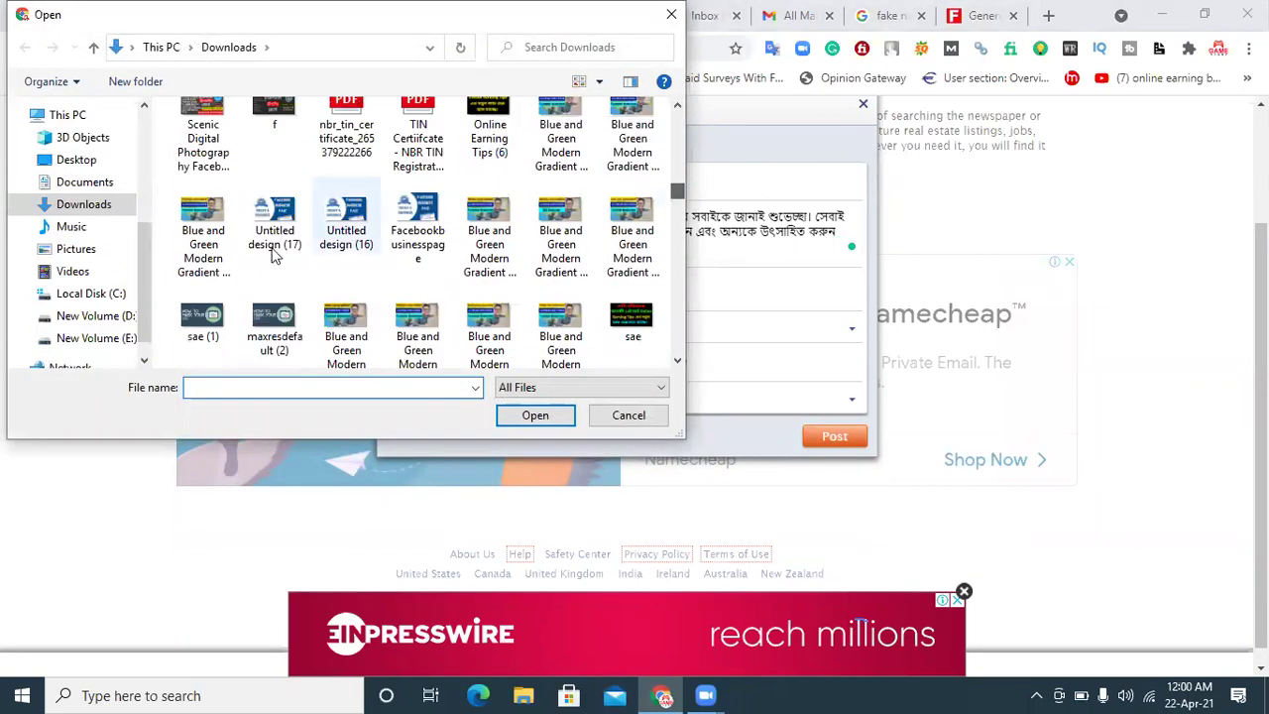
left_click(280, 224)
left_click(516, 415)
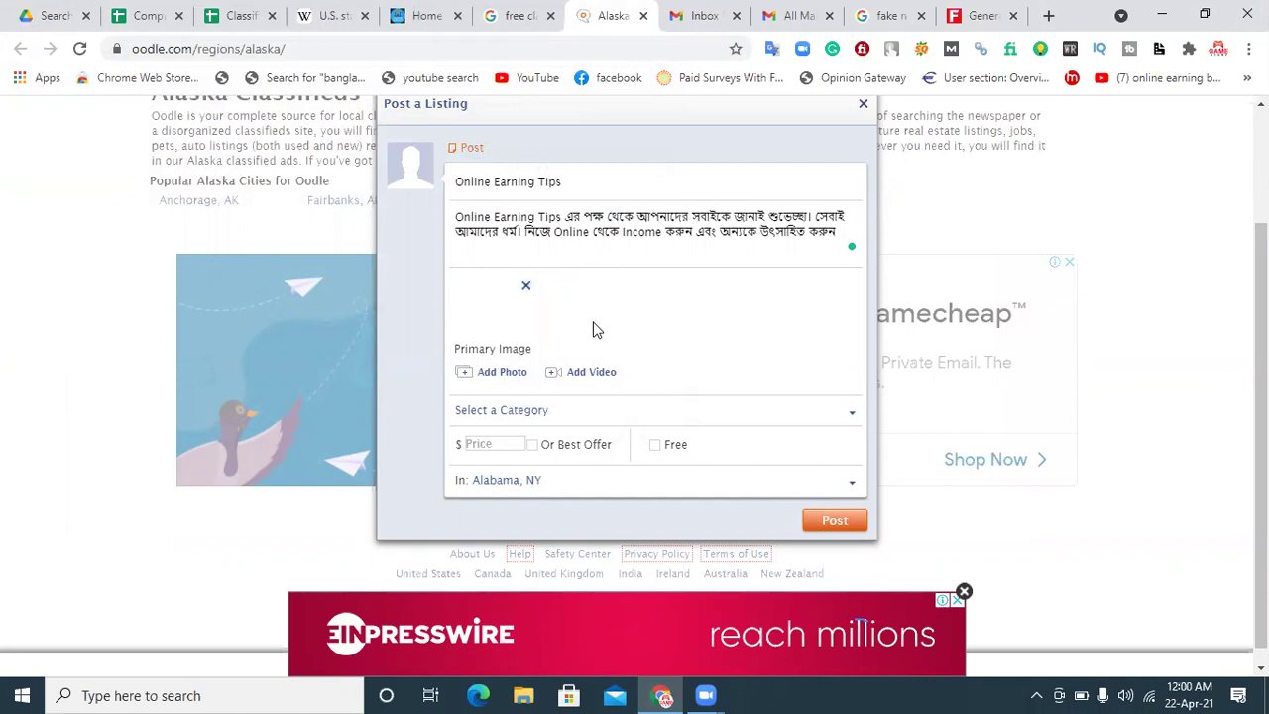
Step: Set the listing price to $200, leaving Free unchecked
left_click(507, 443)
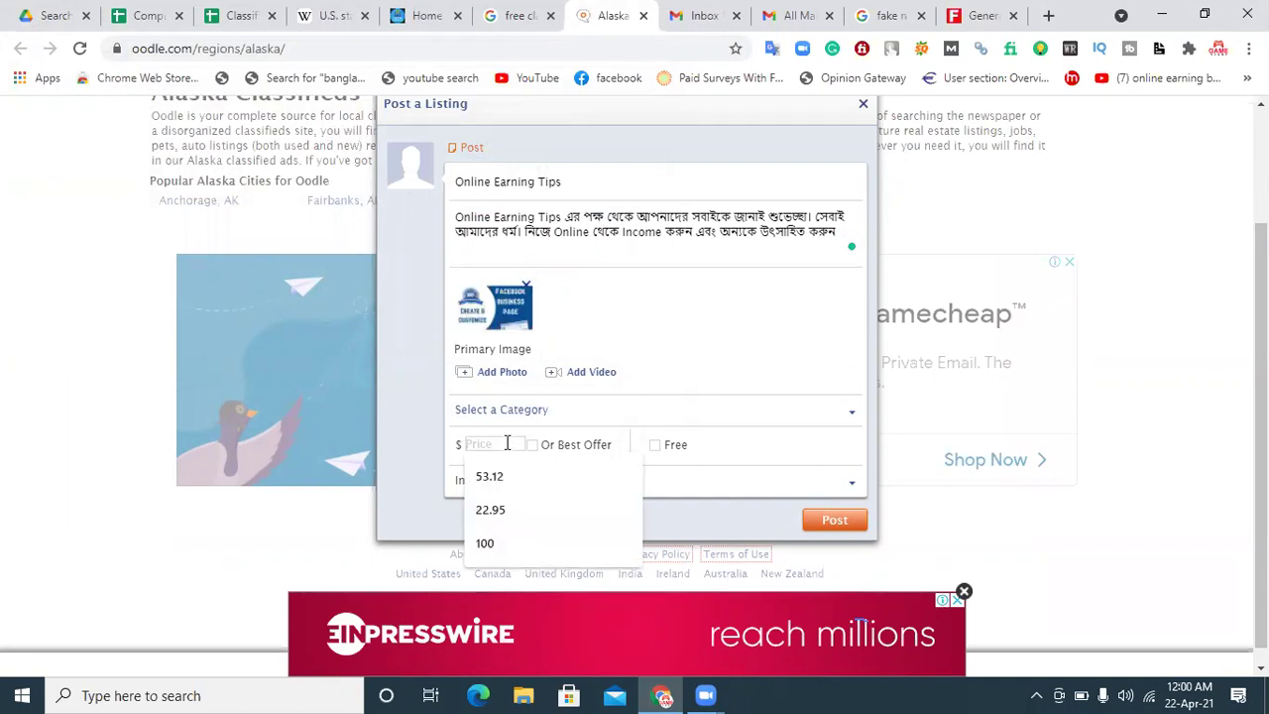
type("200")
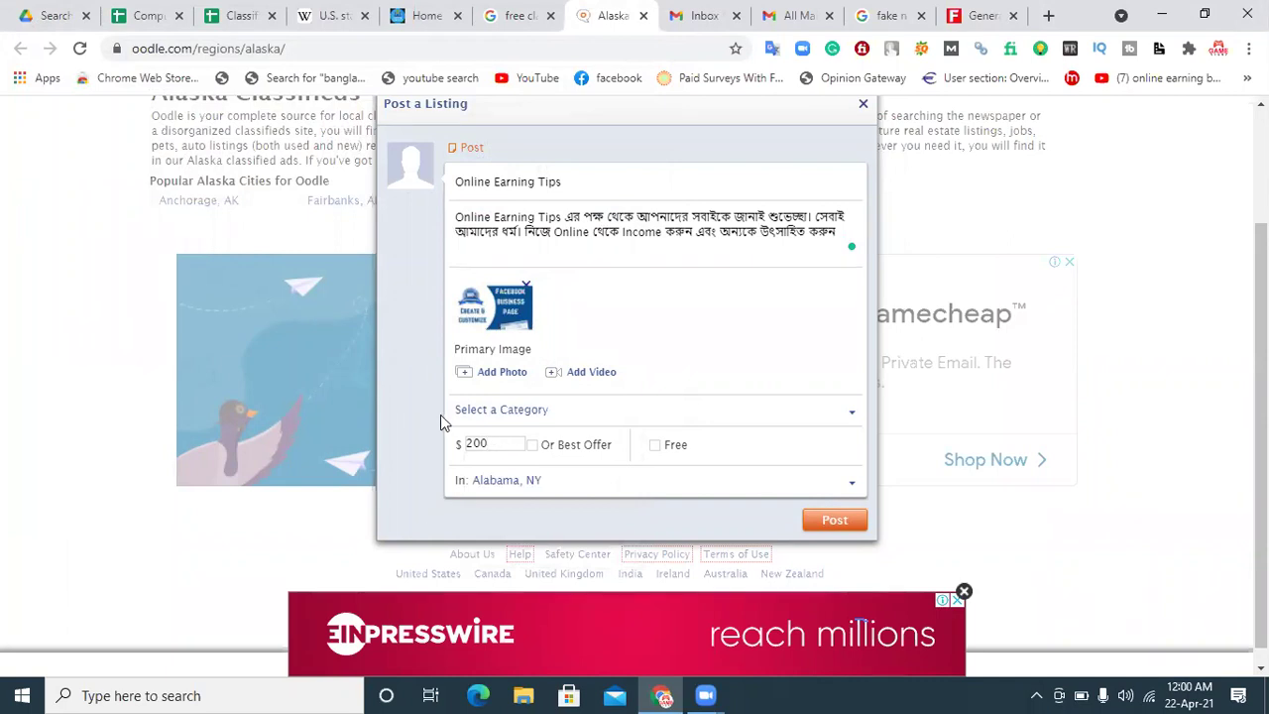
left_click(655, 447)
left_click(655, 446)
left_click(528, 419)
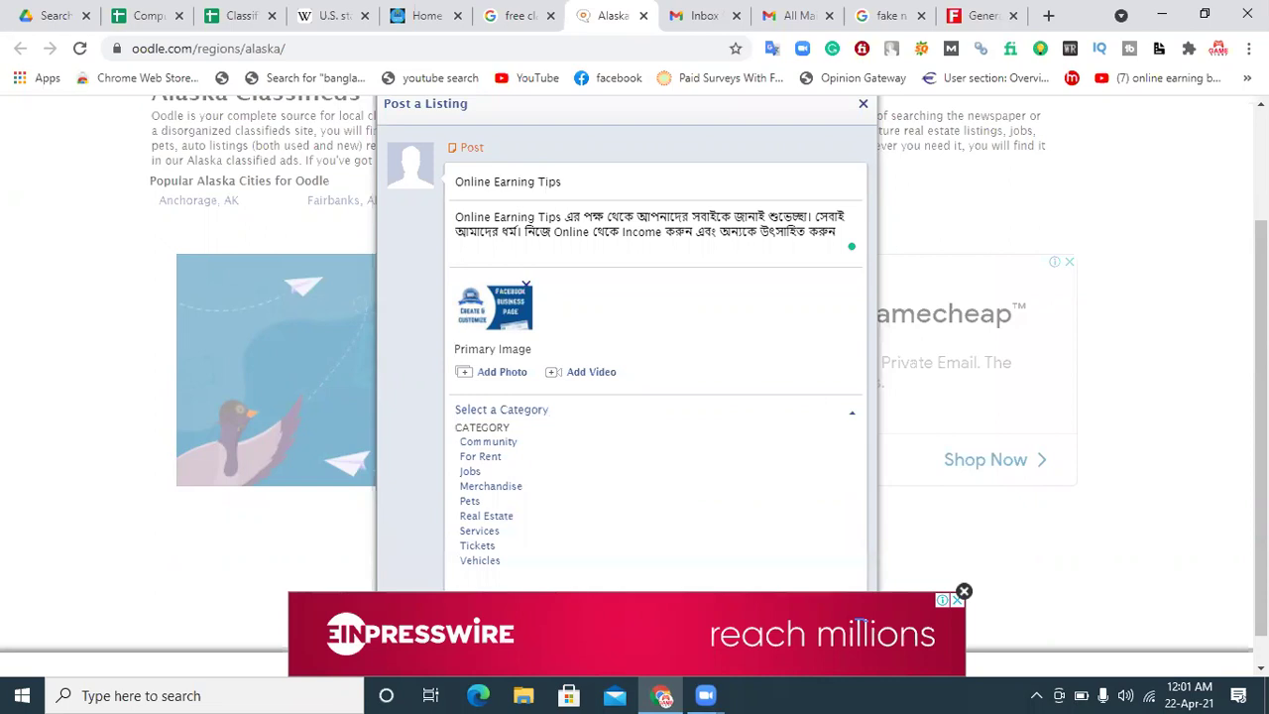
Step: Choose Services > Financial > Financial Advisors as the category and close the ad banner
scroll(1235, 354, "down", 1)
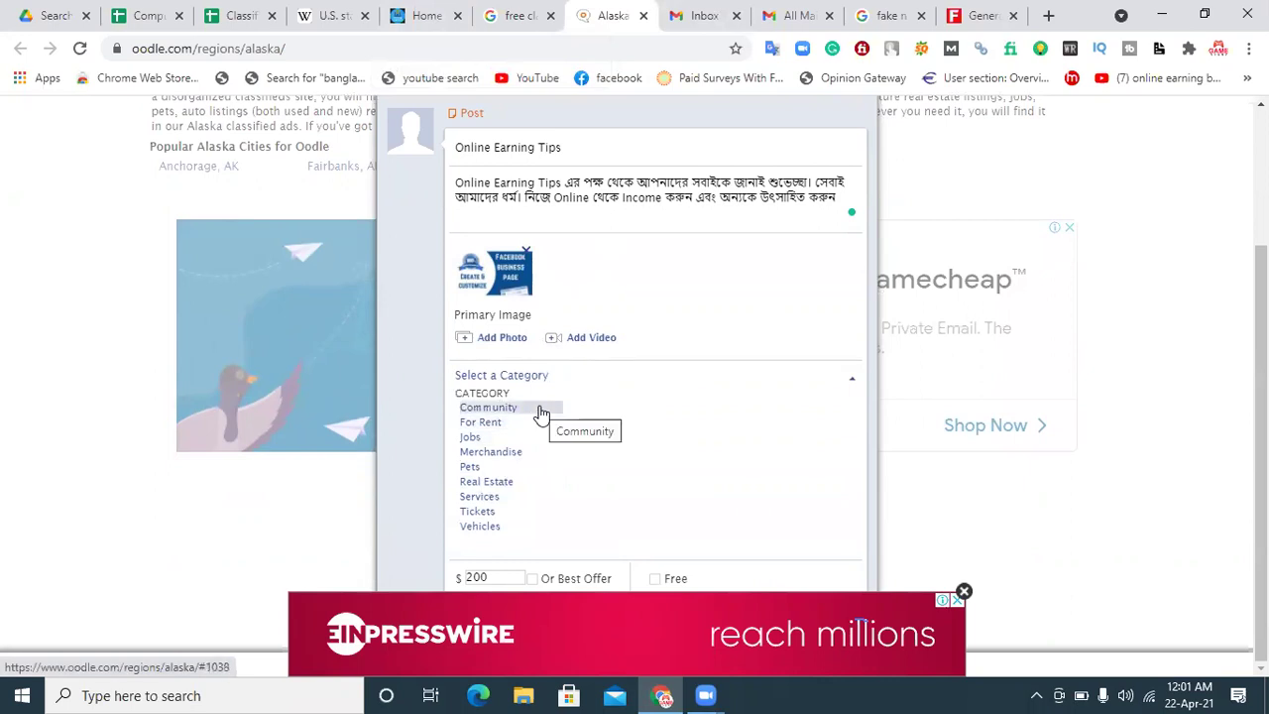
left_click(499, 504)
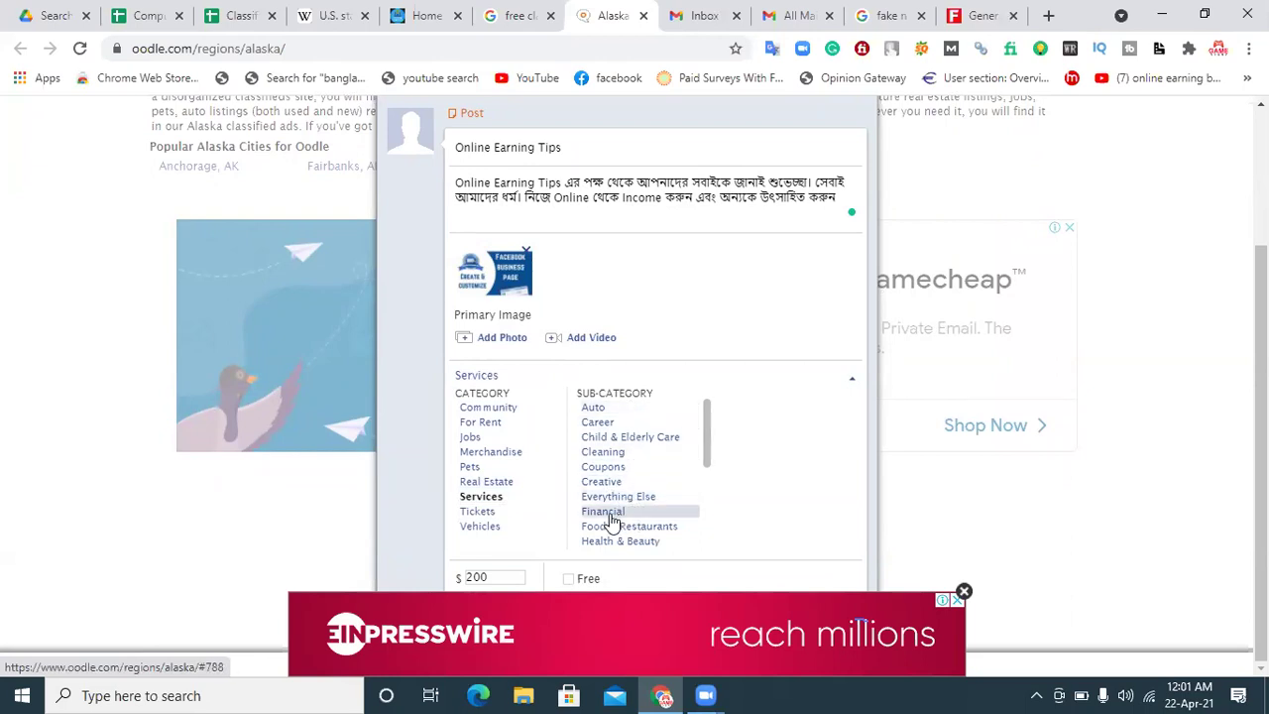
mouse_move(708, 431)
left_mouse_down()
mouse_move(705, 519)
mouse_move(711, 426)
mouse_move(648, 487)
left_mouse_up()
scroll(637, 490, "up", 1)
scroll(638, 496, "down", 1)
scroll(640, 484, "up", 1)
scroll(638, 476, "up", 2)
left_click(640, 452)
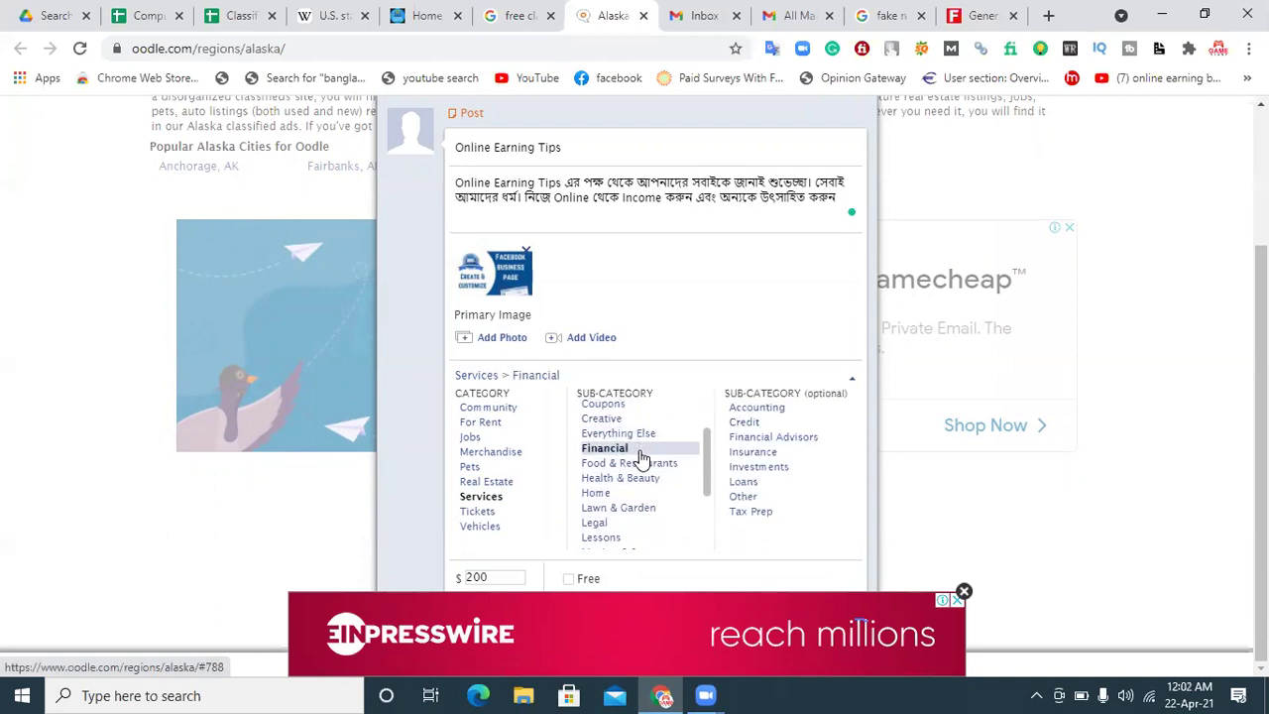
left_click(774, 439)
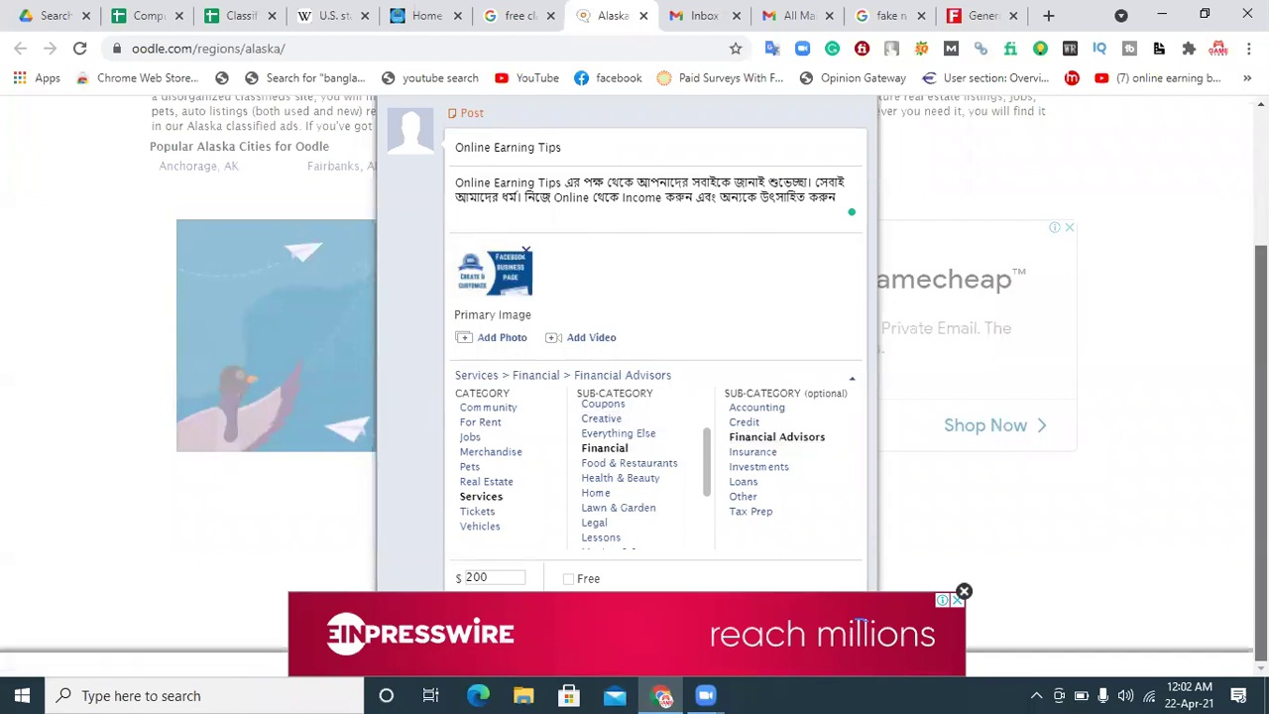
left_click(963, 592)
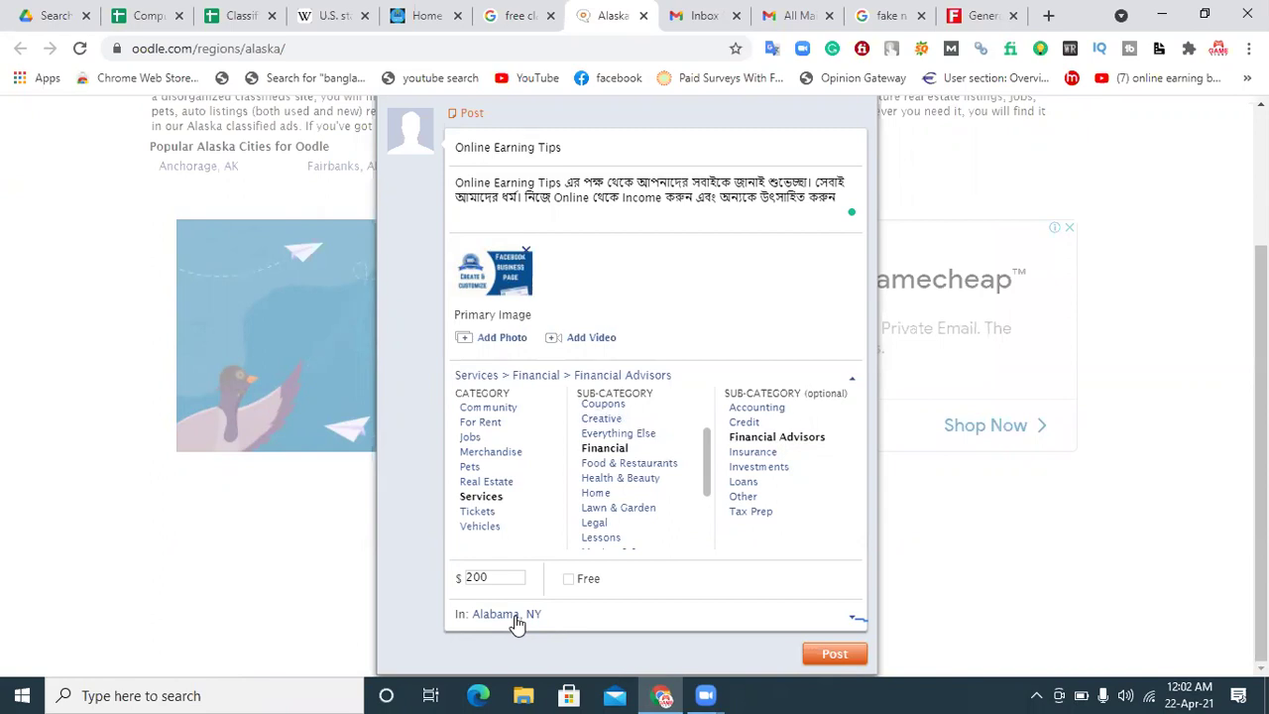
Step: Change the location to alaska, keeping United States as country, and post the listing
left_click(516, 619)
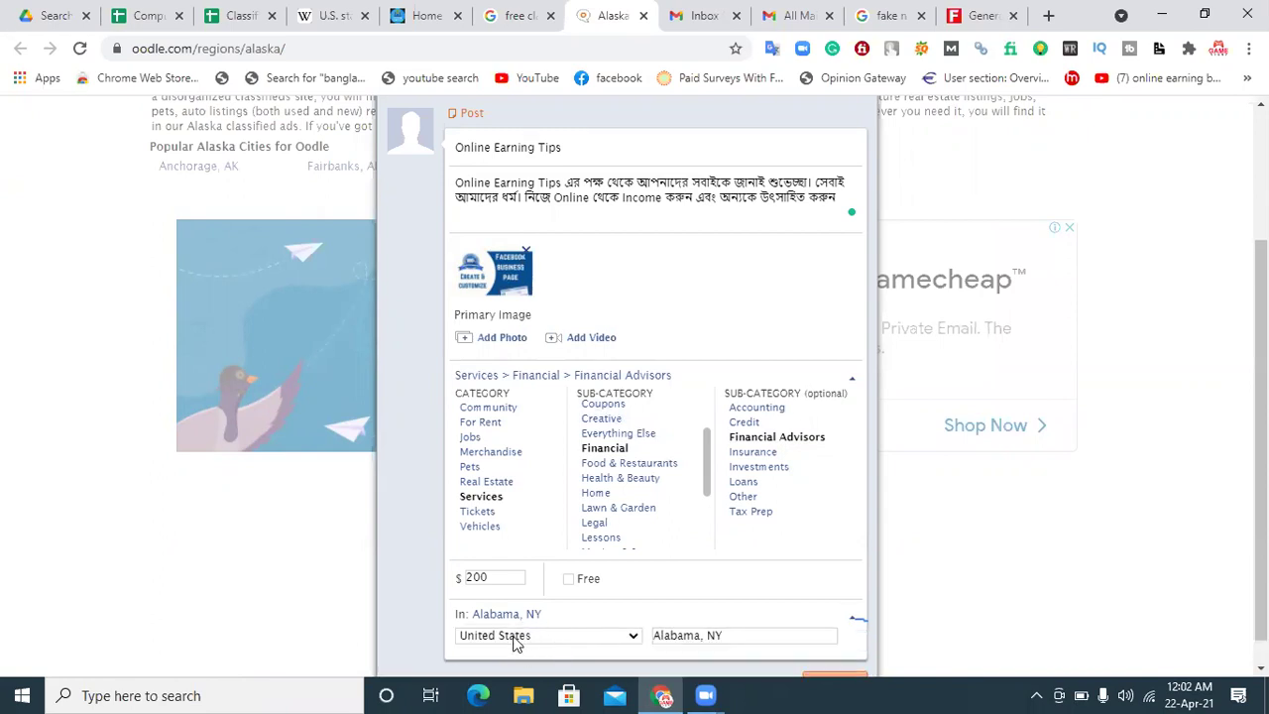
left_click(537, 641)
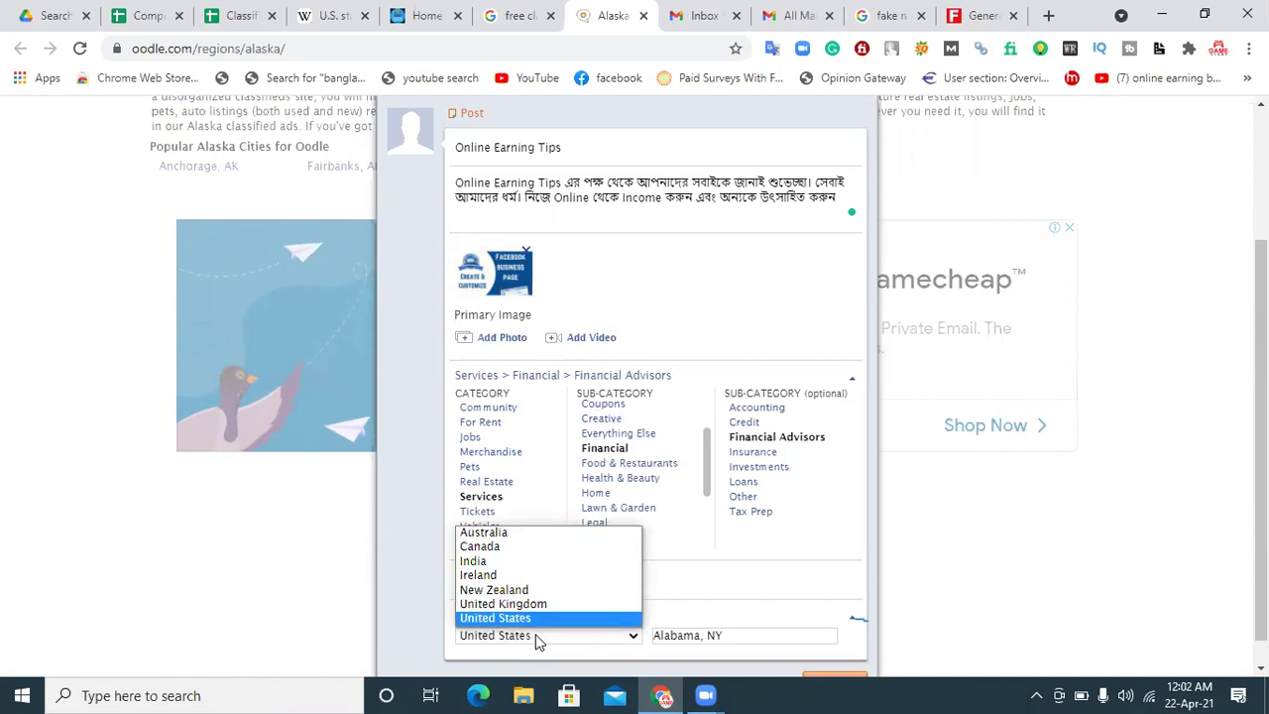
left_click(515, 645)
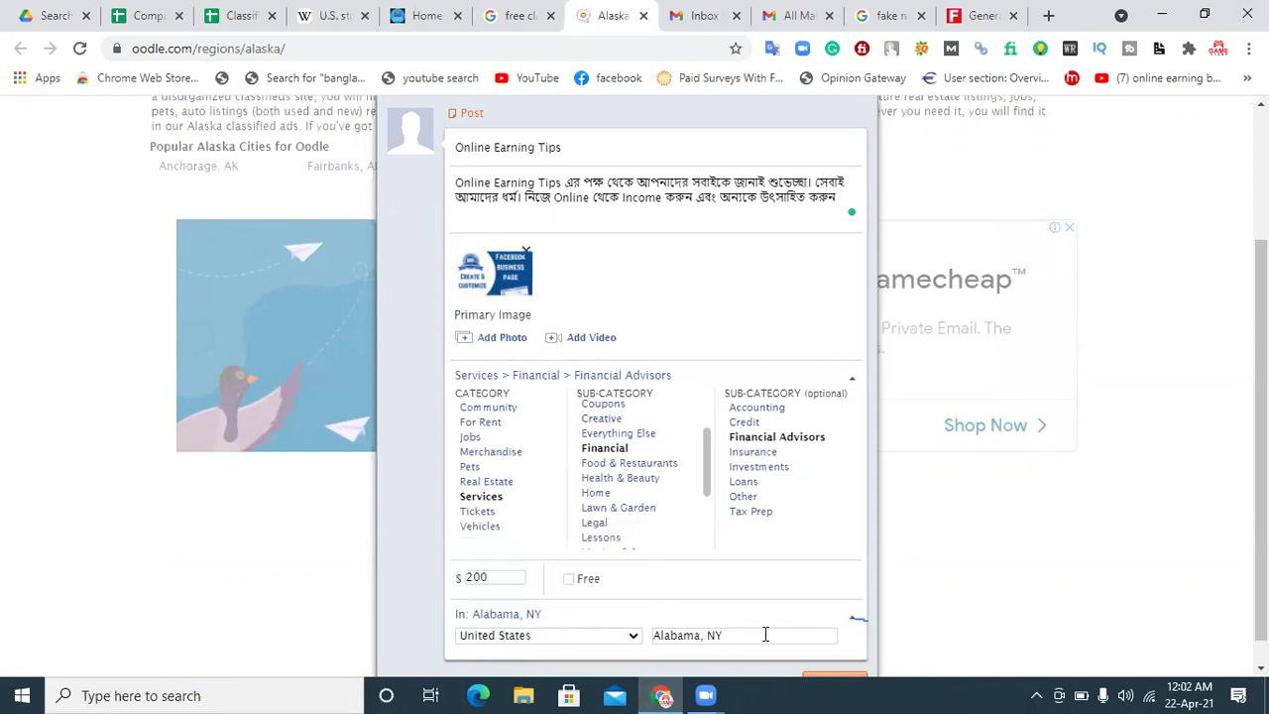
triple_click(734, 635)
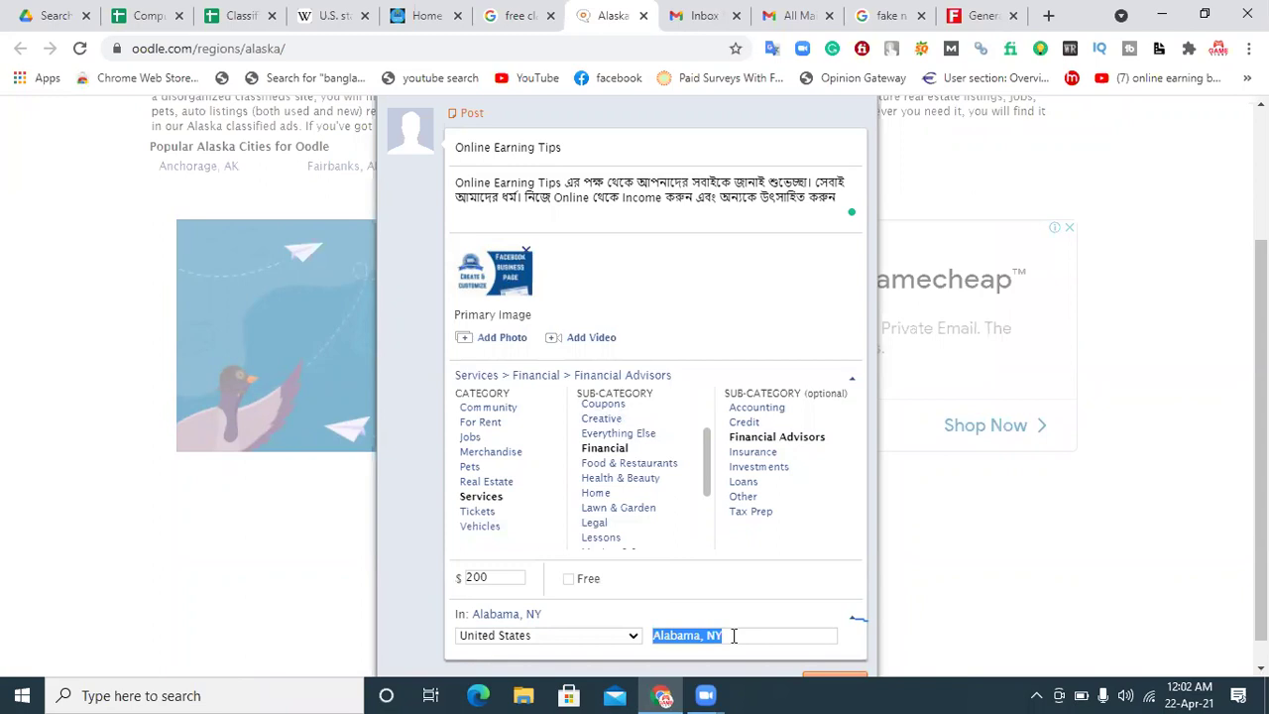
type("alaska")
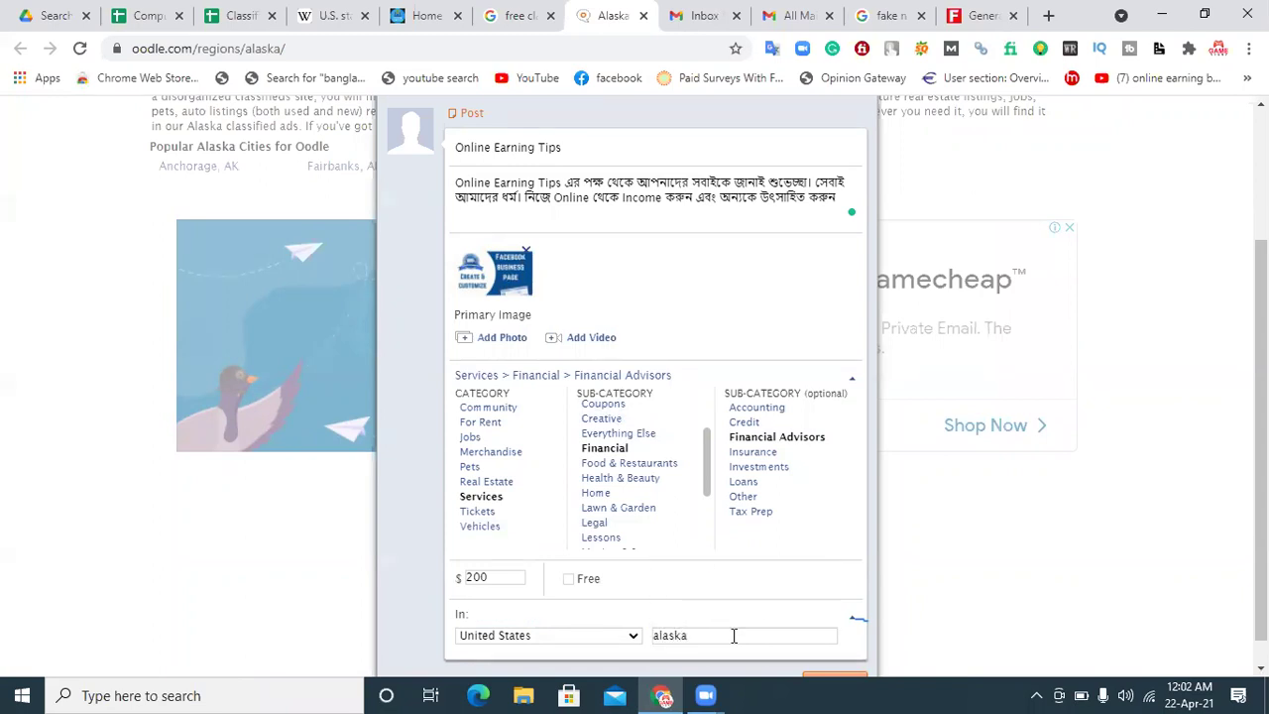
key("Return")
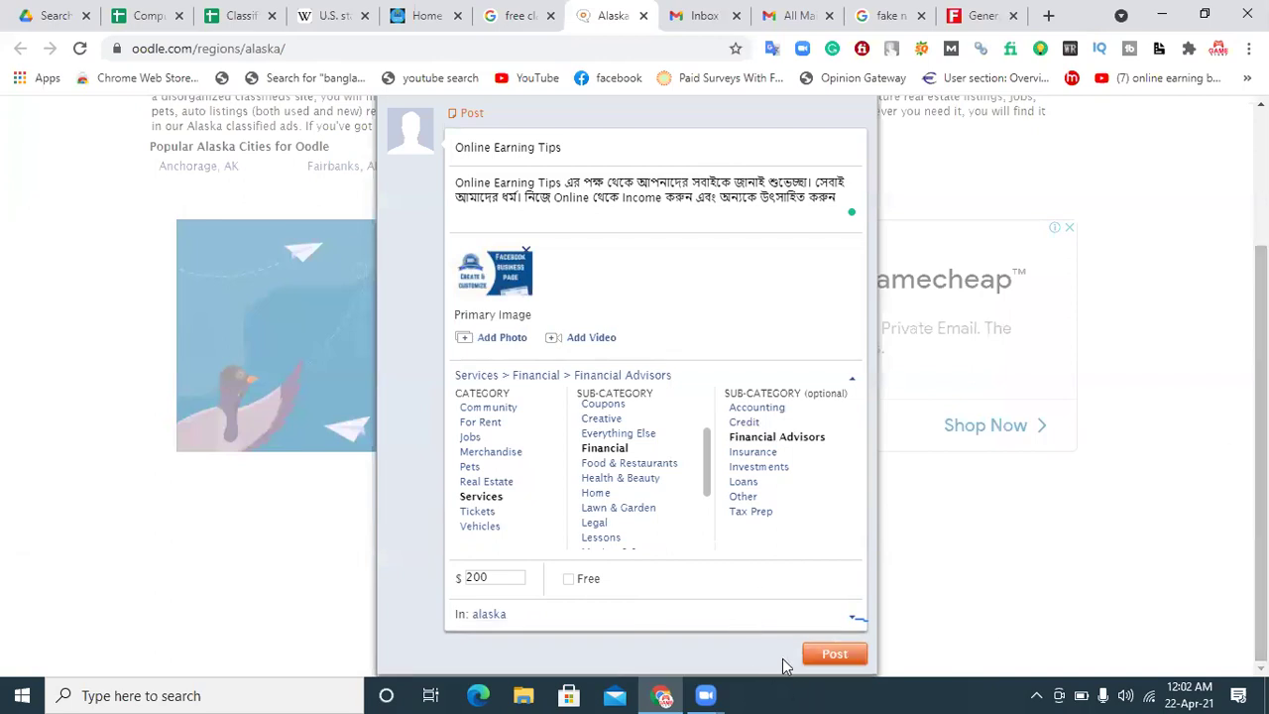
left_click(835, 656)
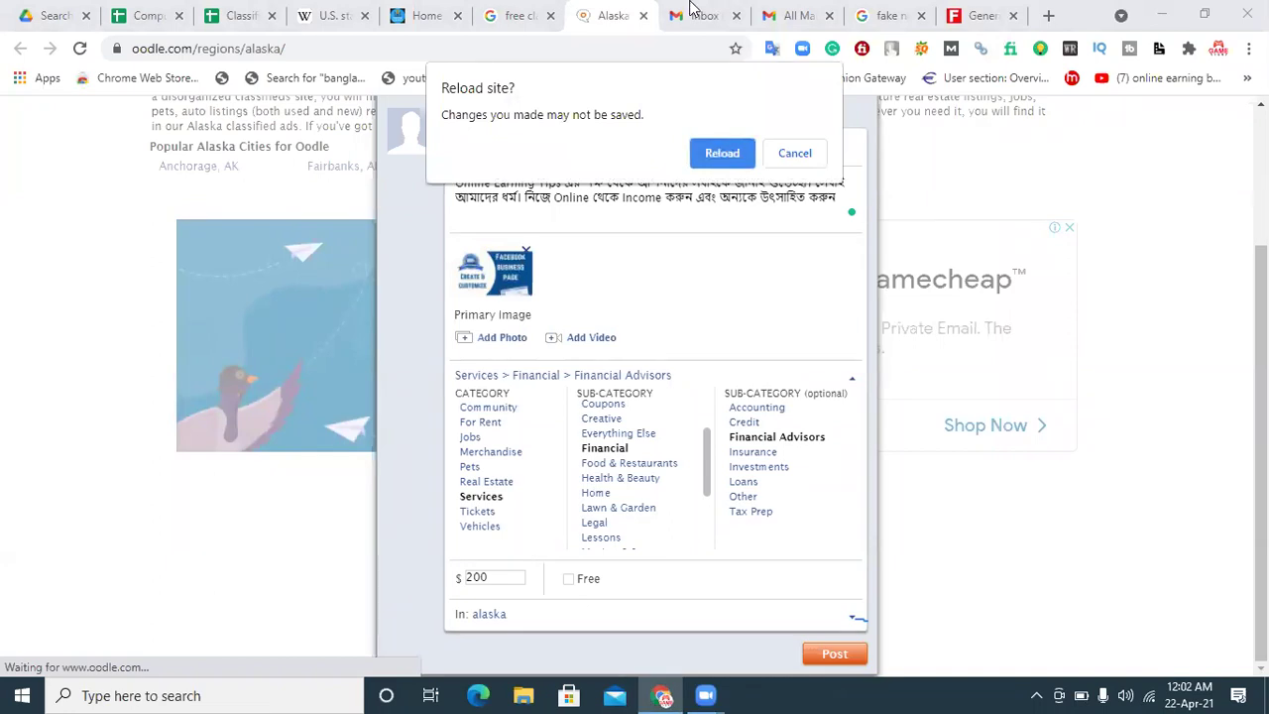
Step: Reload the Alaska Classifieds page, close the ad, and open My Account from the Me menu
left_click(719, 156)
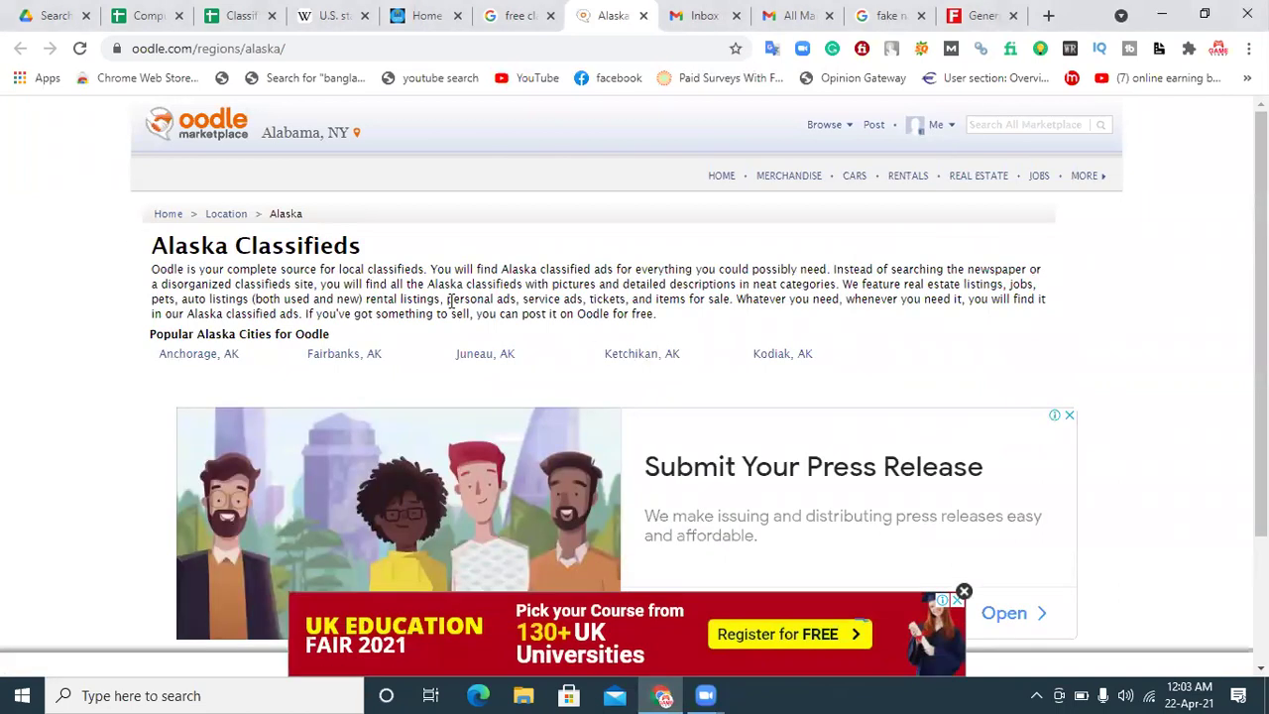
left_click(963, 594)
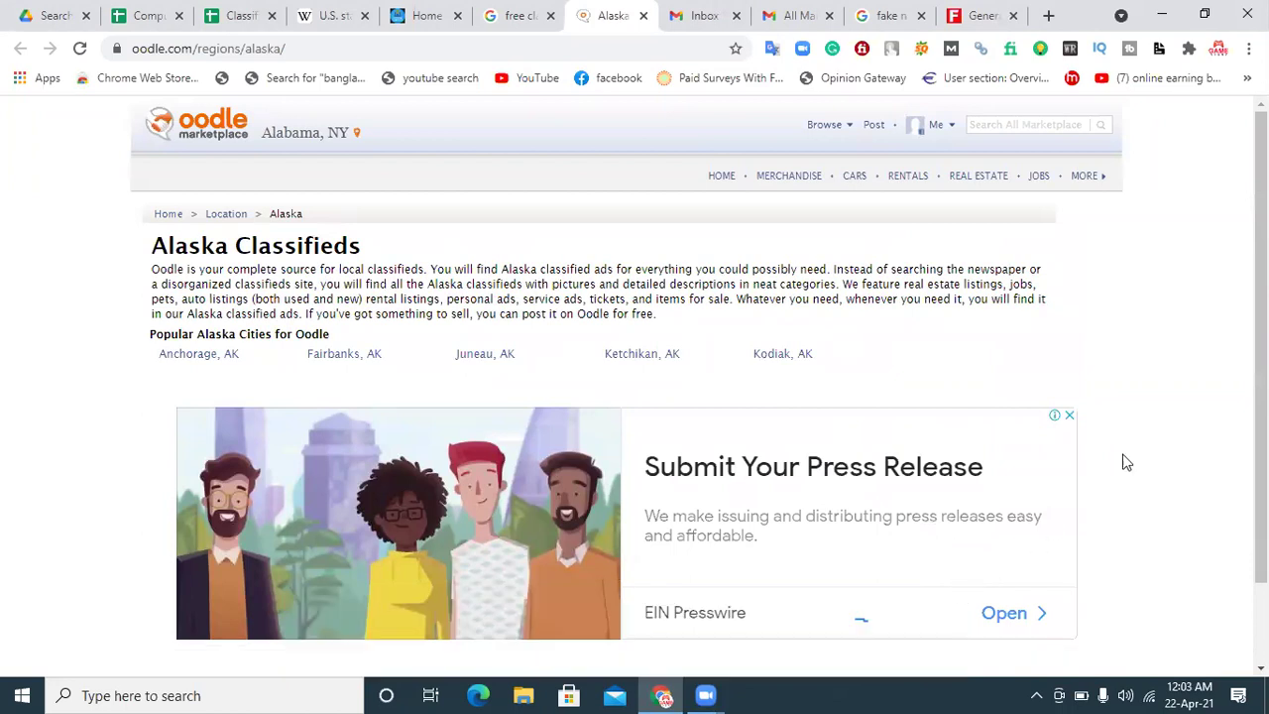
scroll(861, 618, "down", 2)
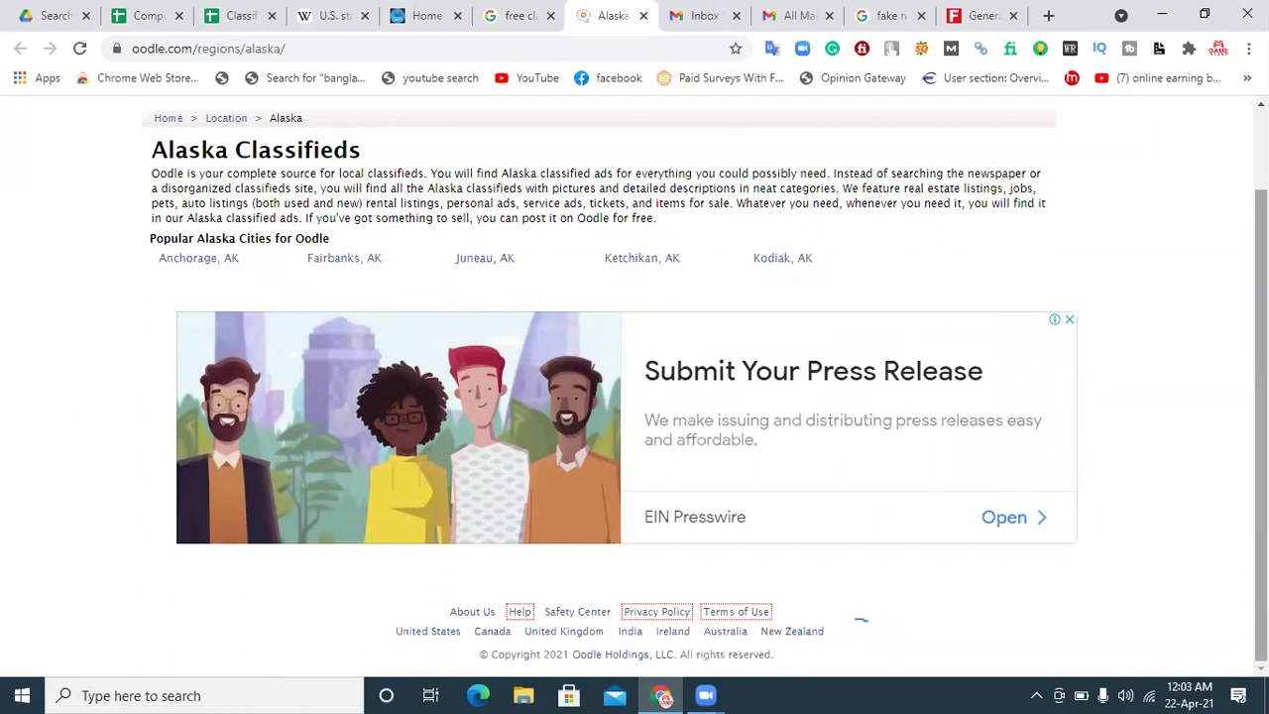
scroll(861, 618, "up", 2)
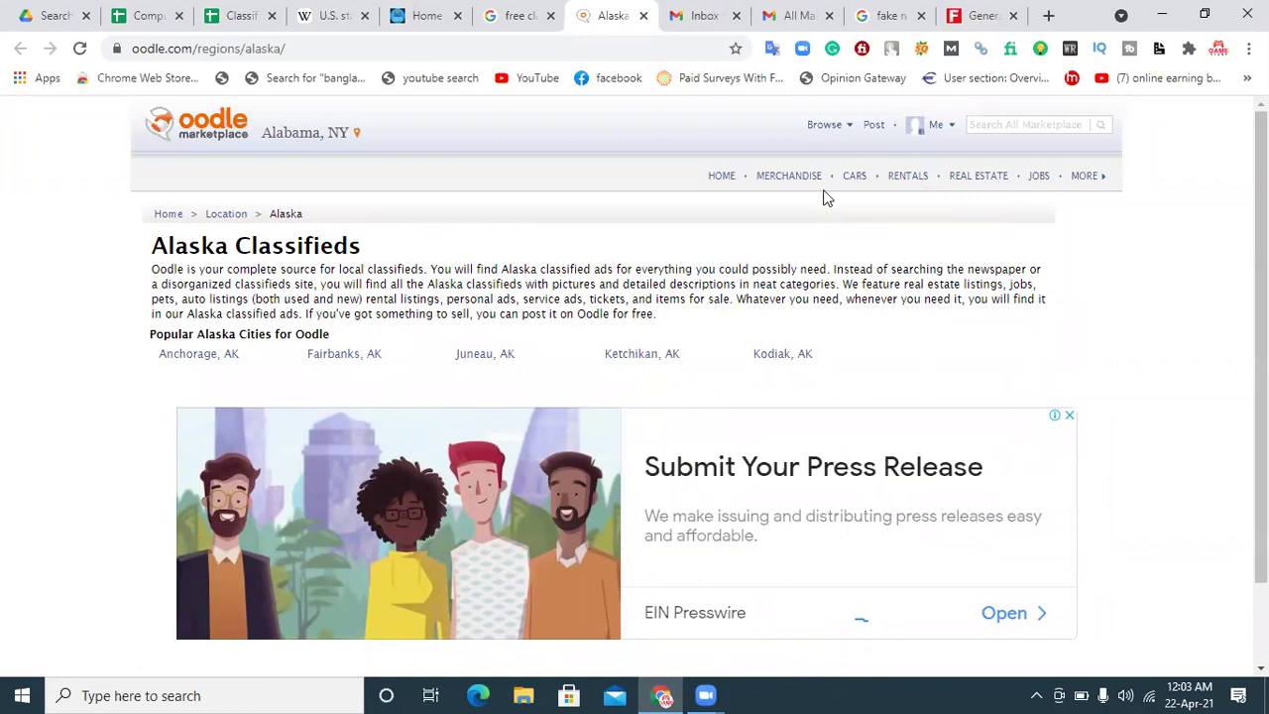
left_click(938, 129)
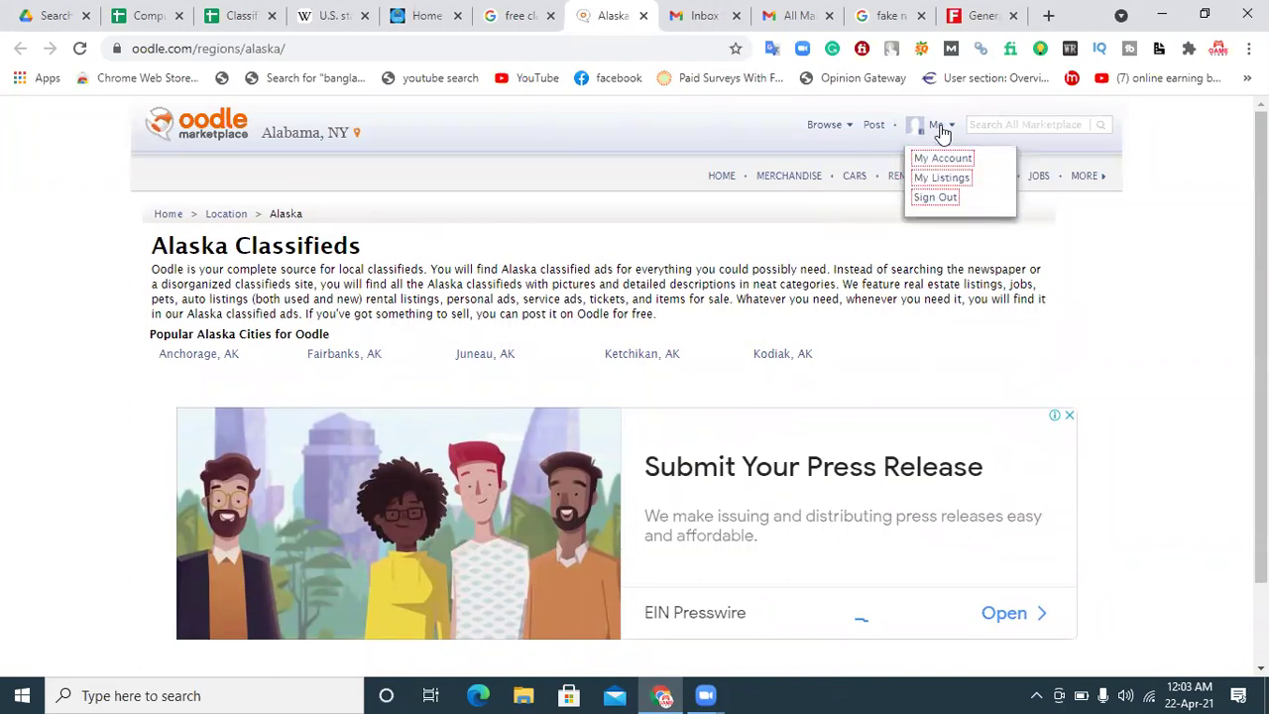
left_click(939, 162)
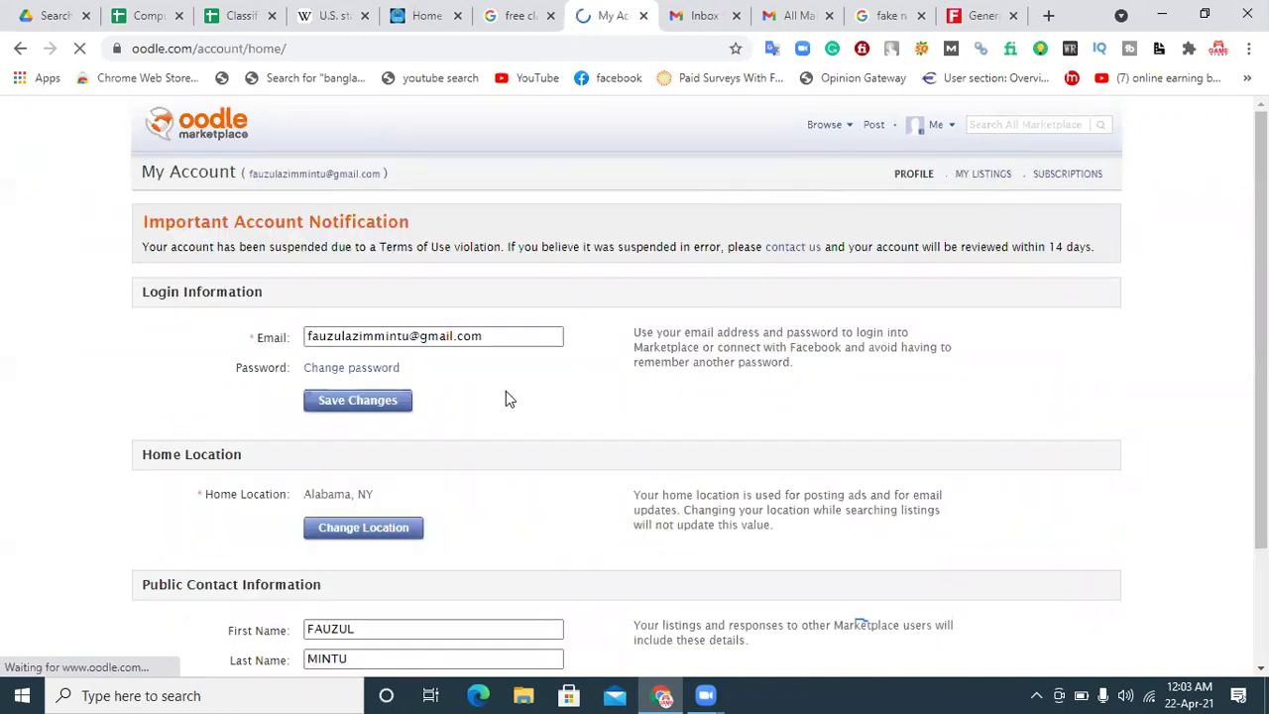
left_click(936, 125)
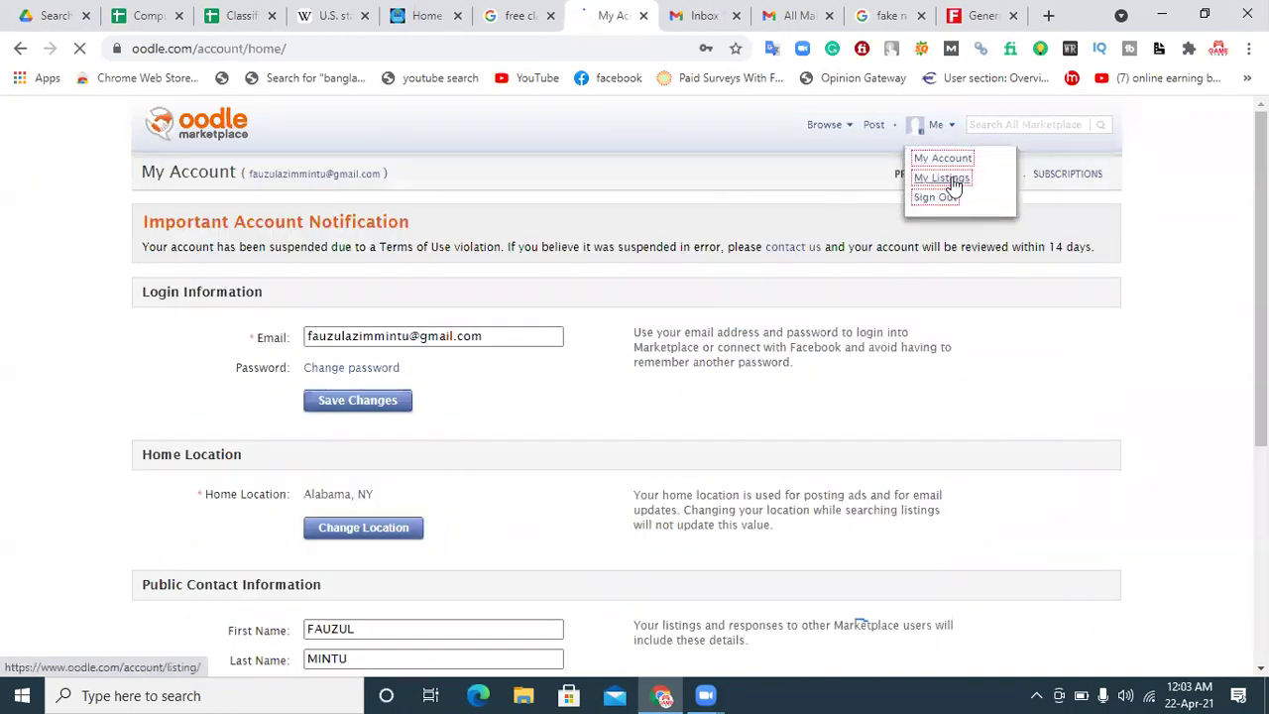
Step: Review My Listings showing Online Earning Tips flagged, then switch to the Gmail inbox
left_click(950, 180)
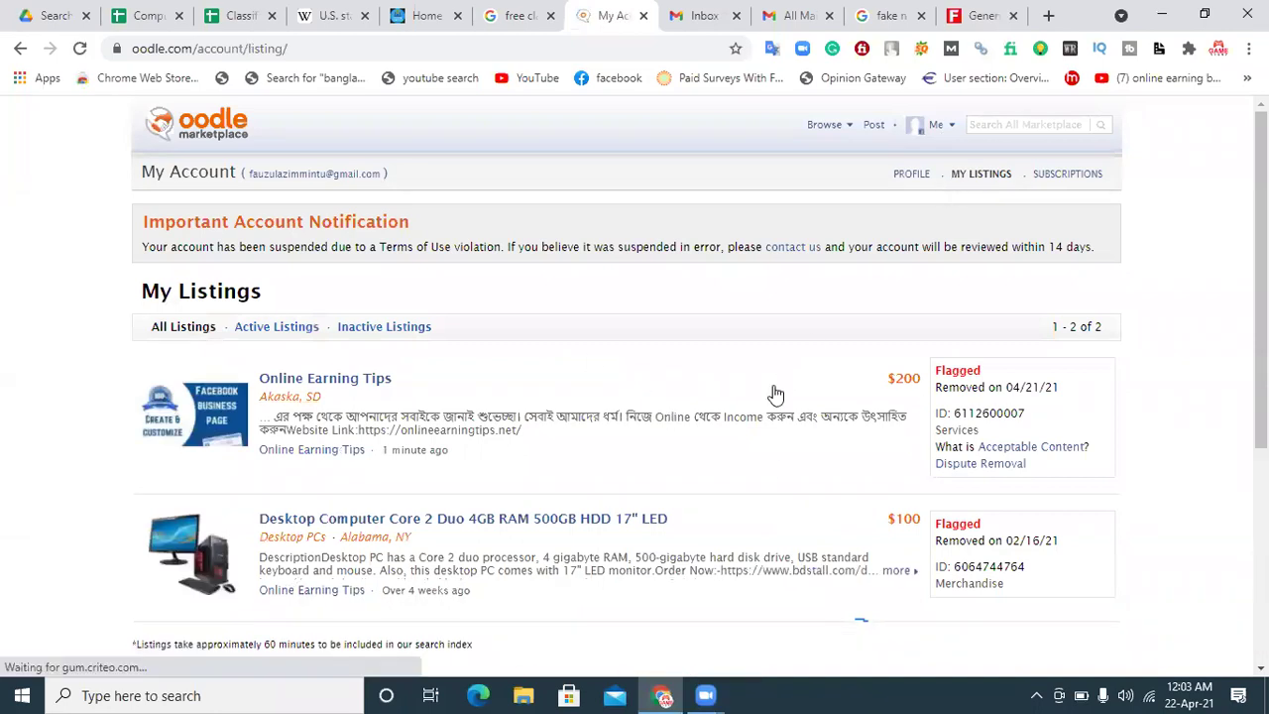
scroll(1119, 340, "down", 1)
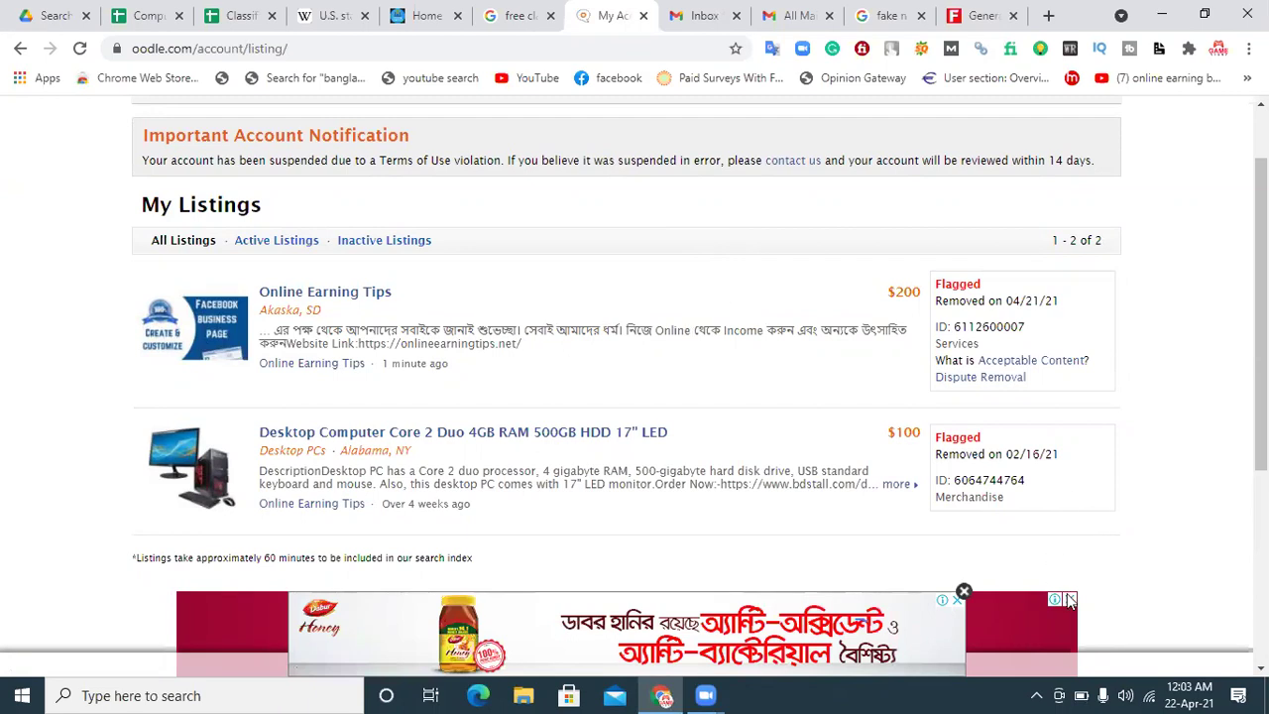
scroll(1071, 599, "down", 3)
scroll(861, 619, "up", 2)
scroll(288, 397, "up", 2)
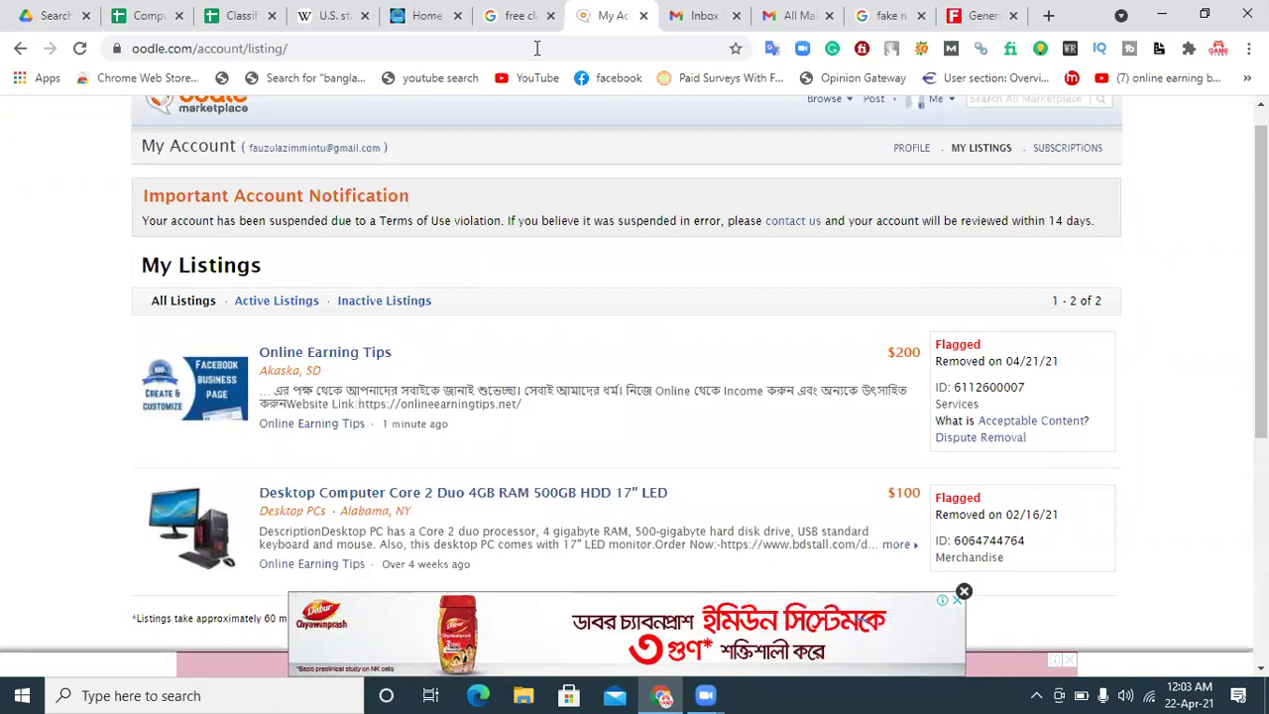
left_click(704, 15)
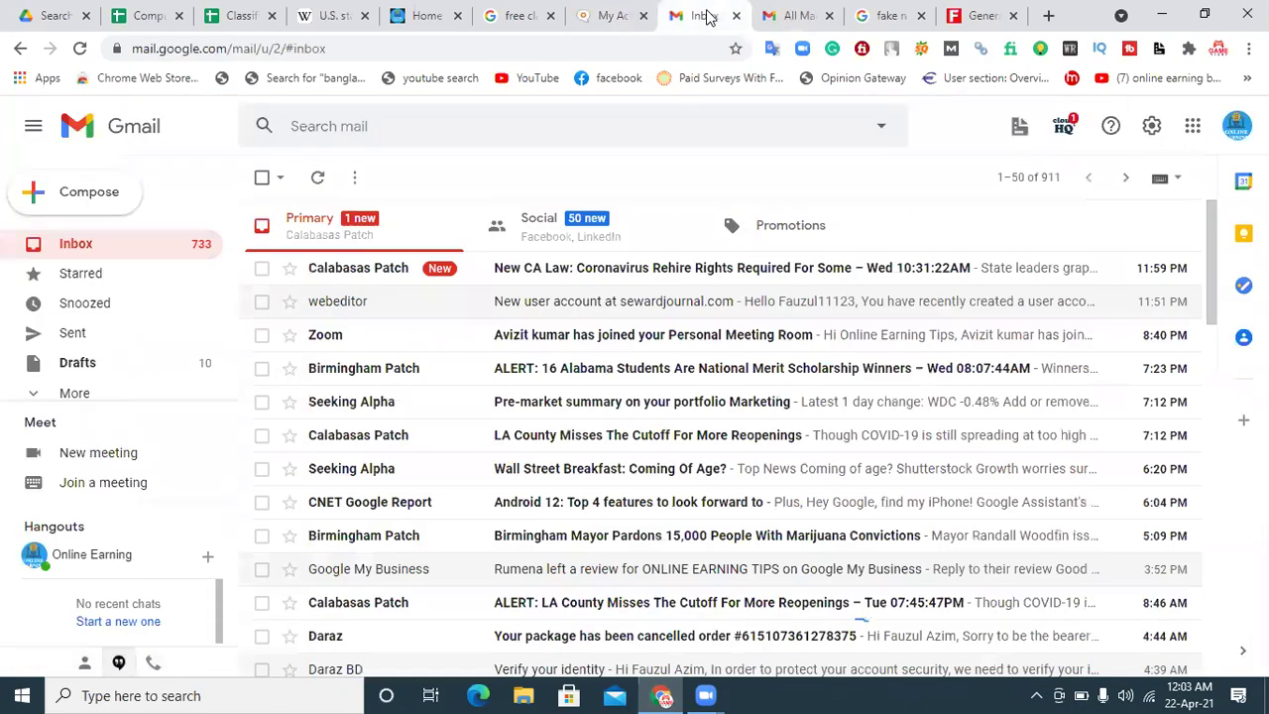
left_click(533, 271)
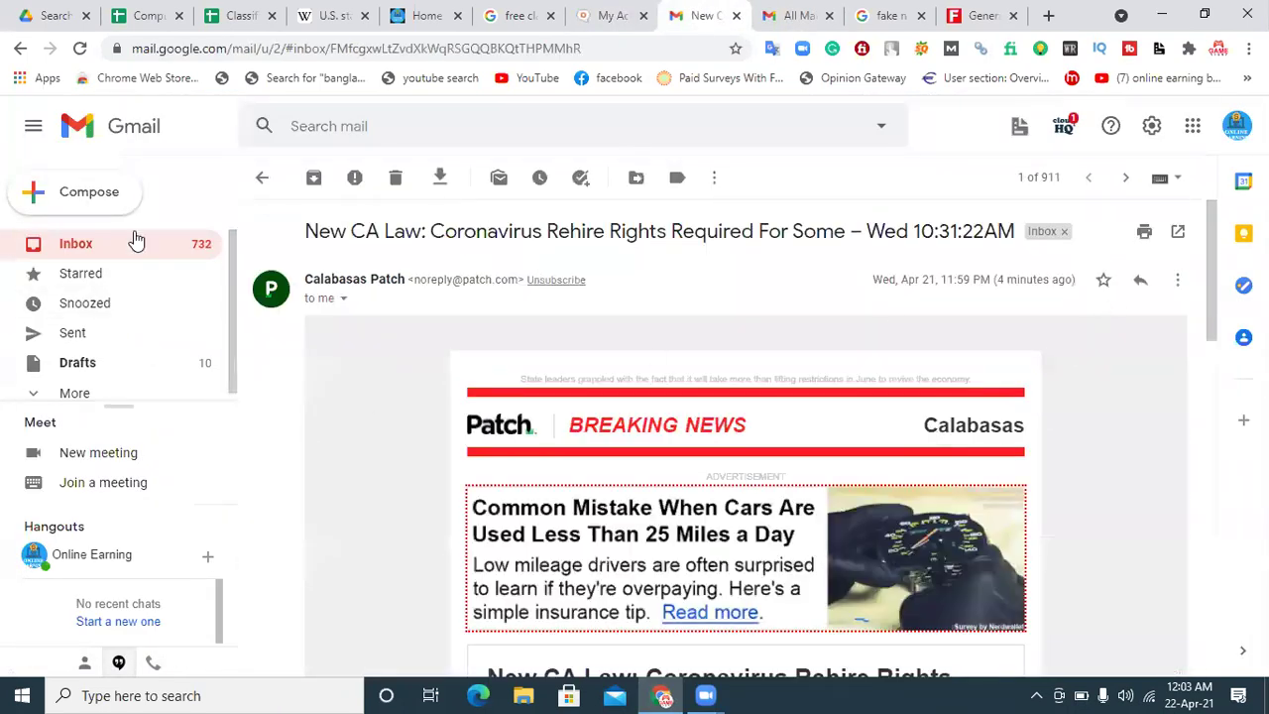
Step: Return to the Gmail inbox list, then switch back to the Oodle My Listings tab
left_click(91, 250)
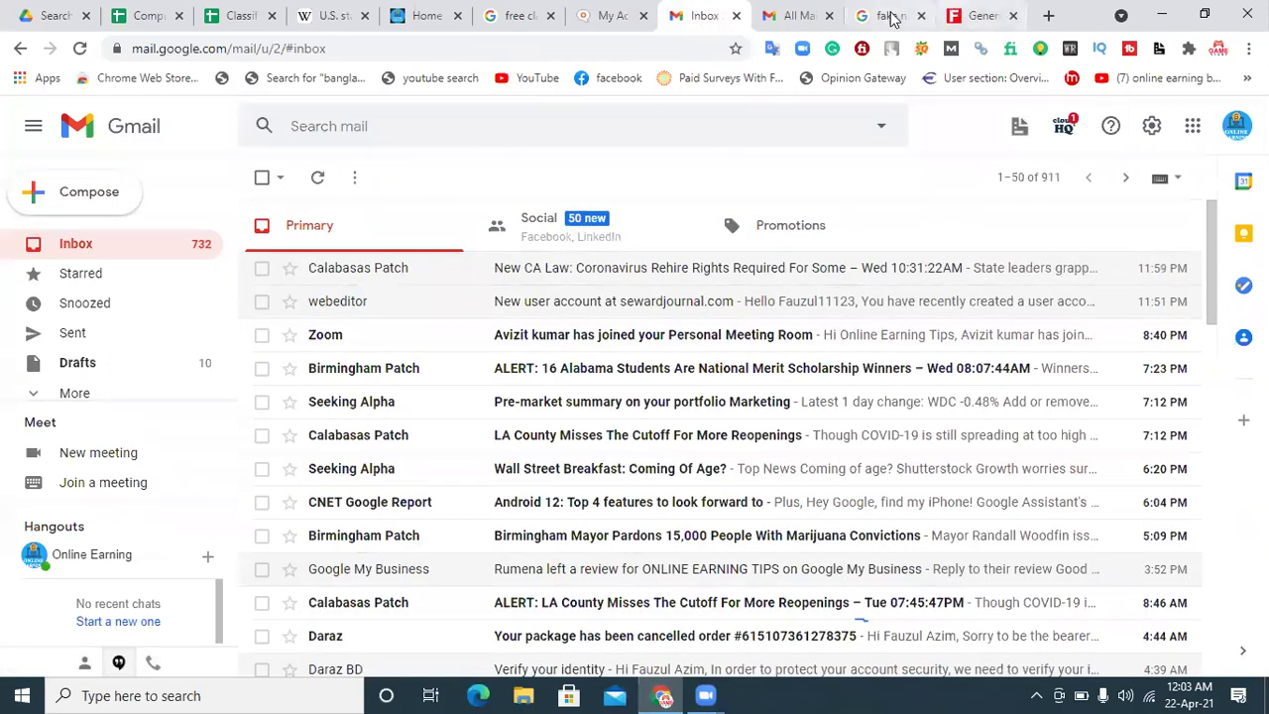
left_click(585, 16)
right_click(305, 355)
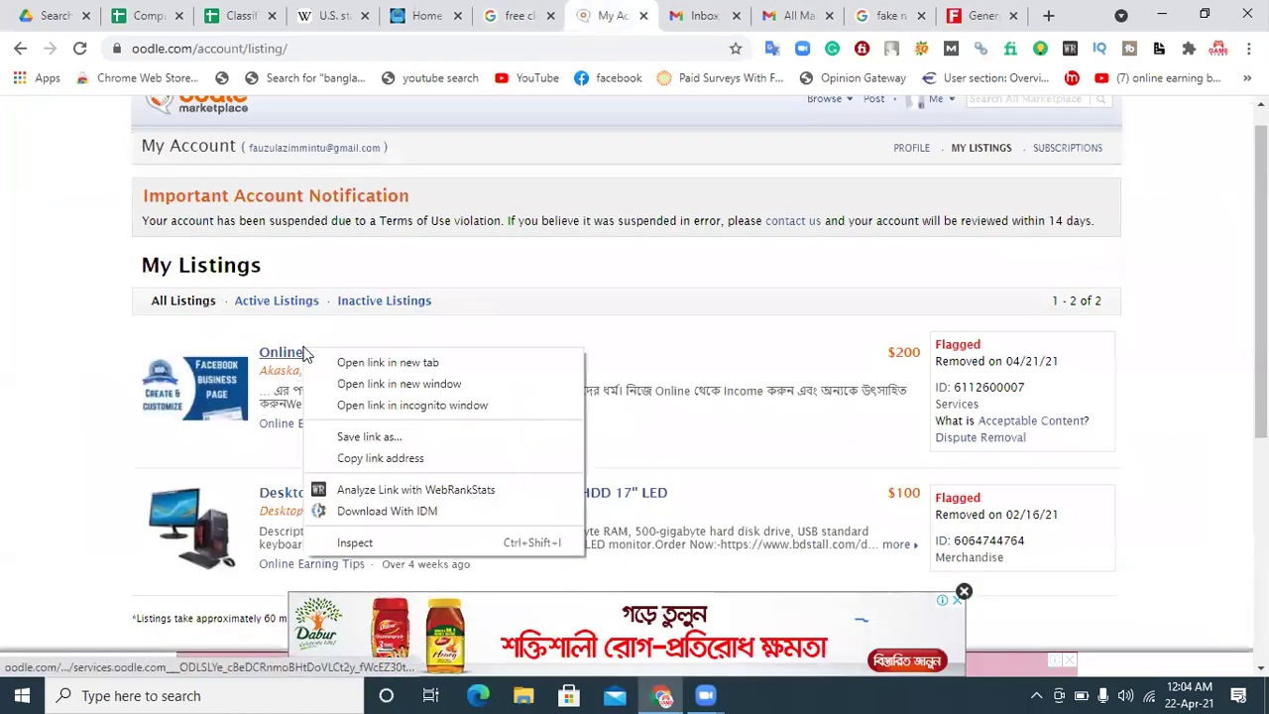
Step: Dismiss the link menu to view the flagged Online Earning Tips listing in My Listings
left_click(45, 389)
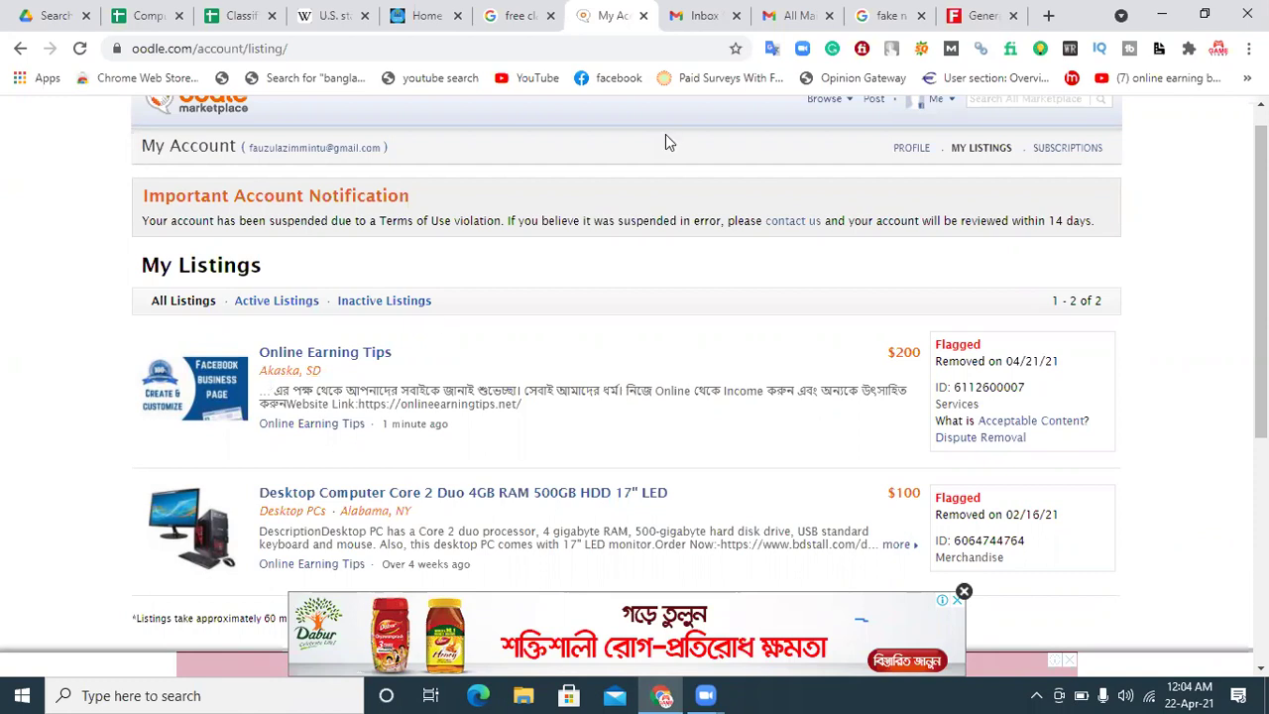
Step: Share the Computer sheet with anyone with the link, copy it, and return to the search results
left_click(146, 16)
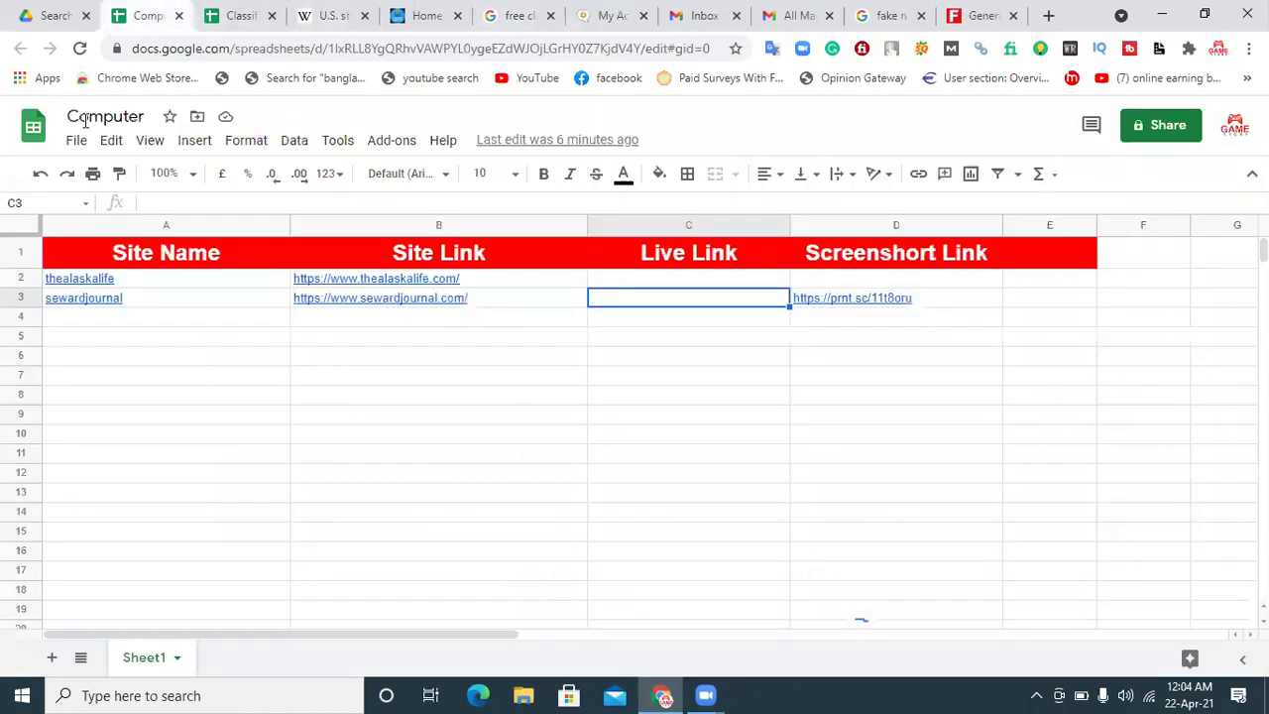
left_click(170, 317)
left_click(158, 357)
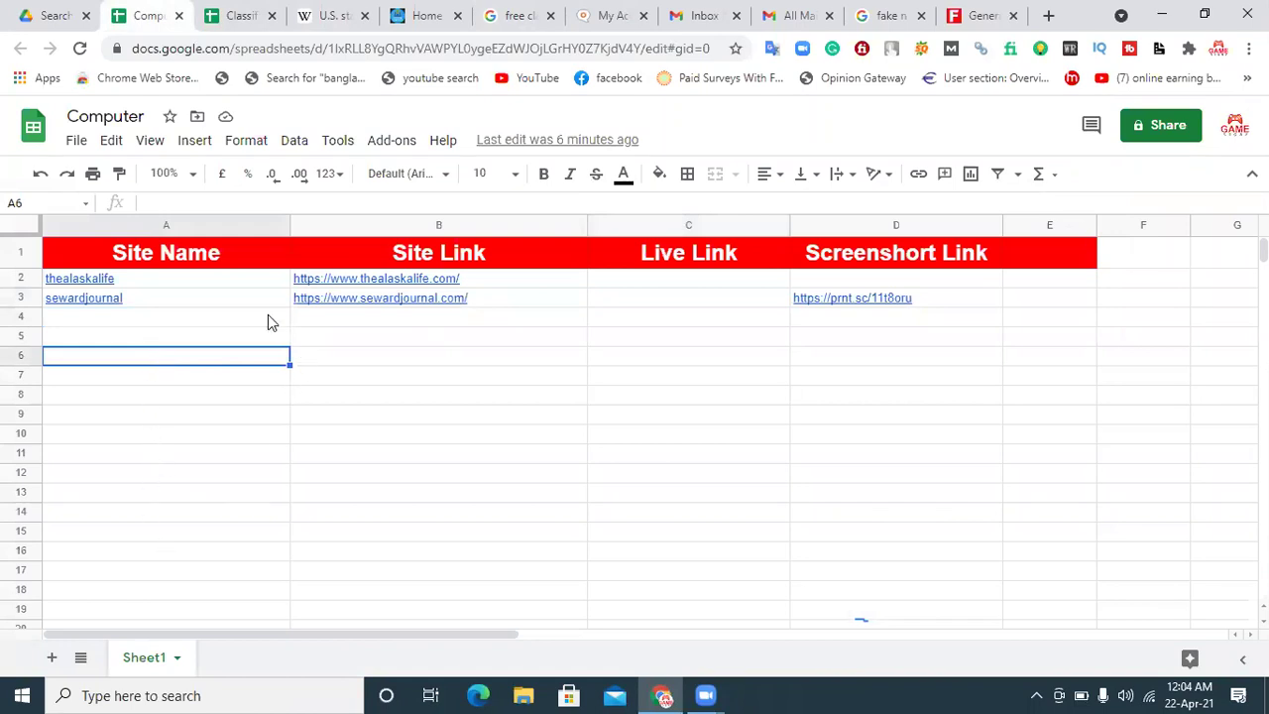
left_click(1161, 128)
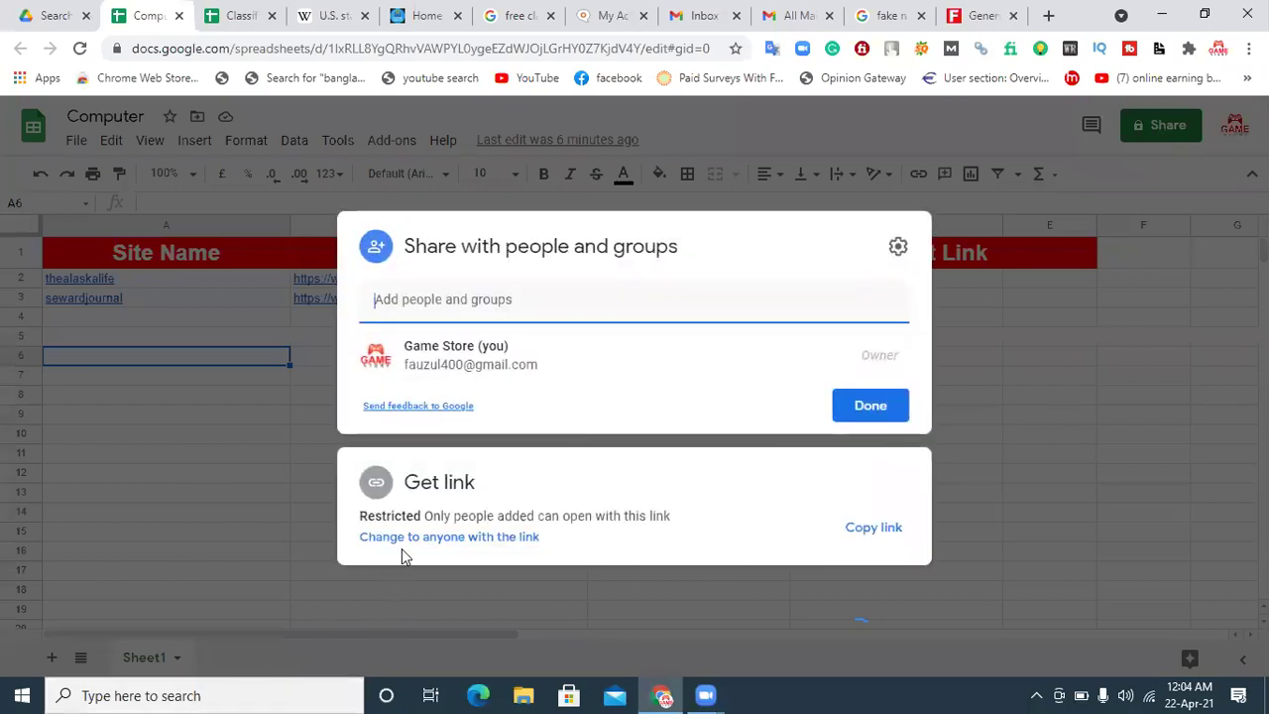
left_click(469, 540)
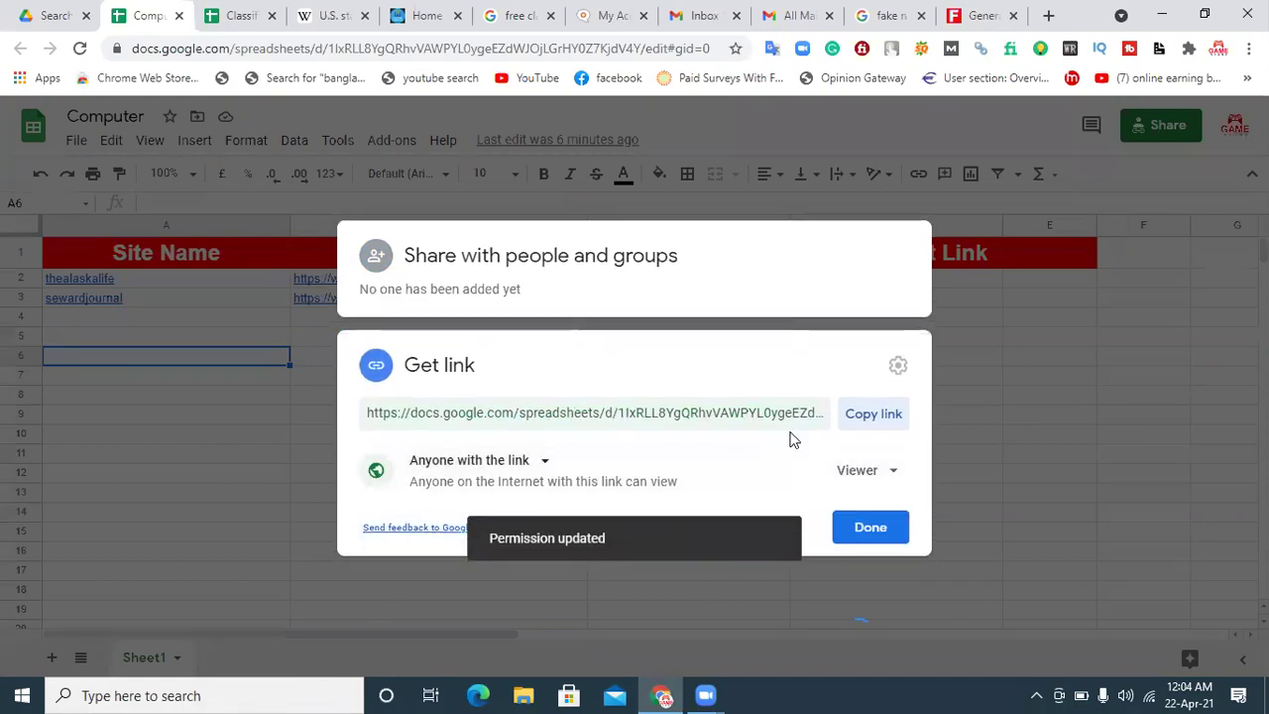
left_click(872, 415)
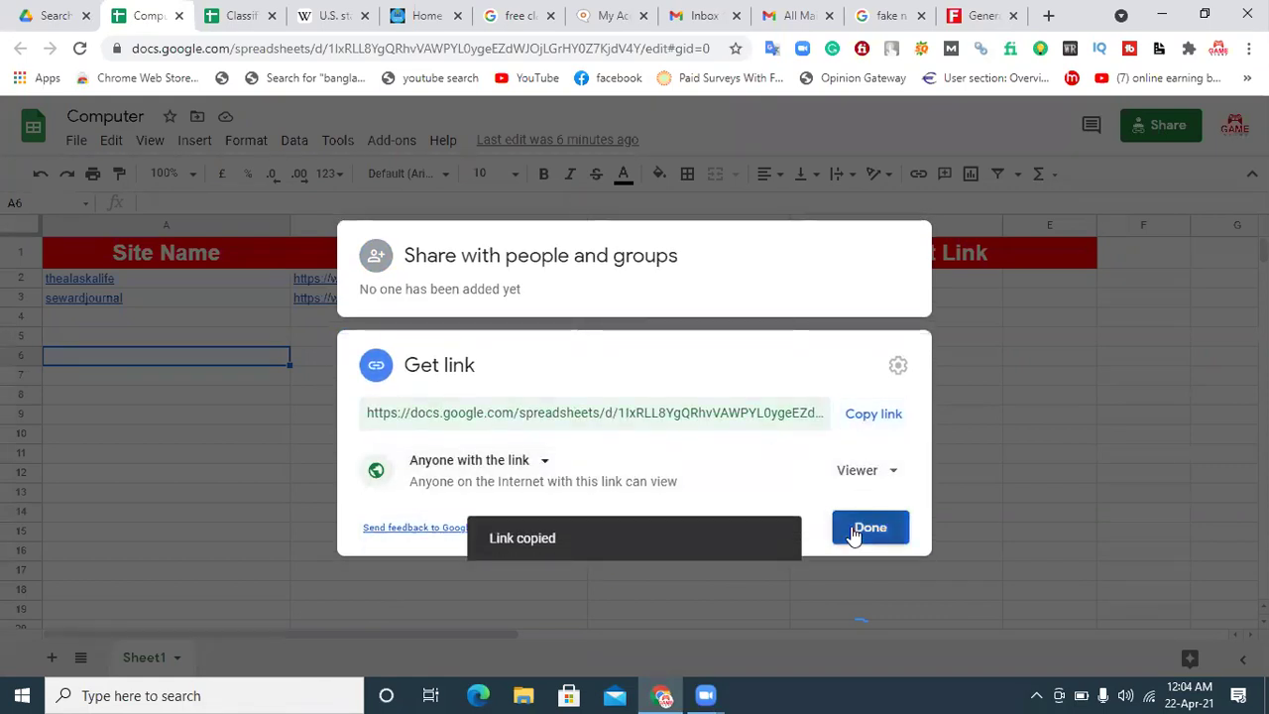
left_click(855, 533)
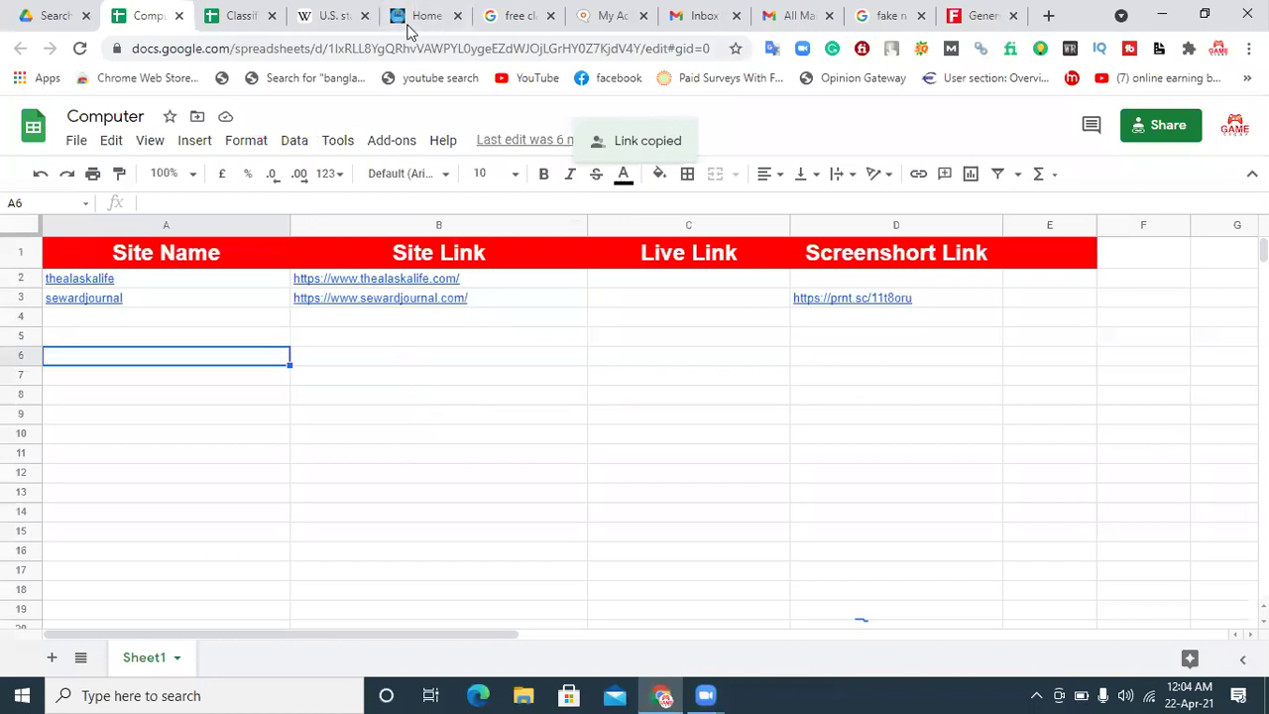
left_click(611, 22)
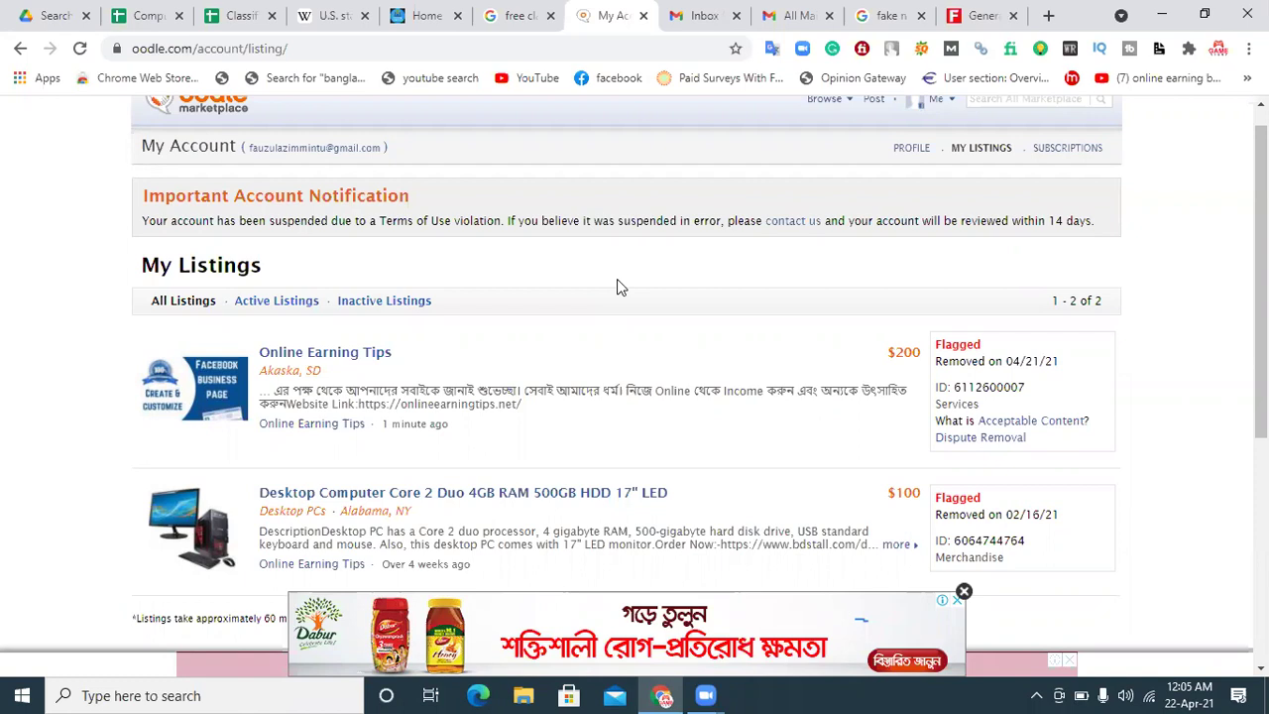
left_click(489, 13)
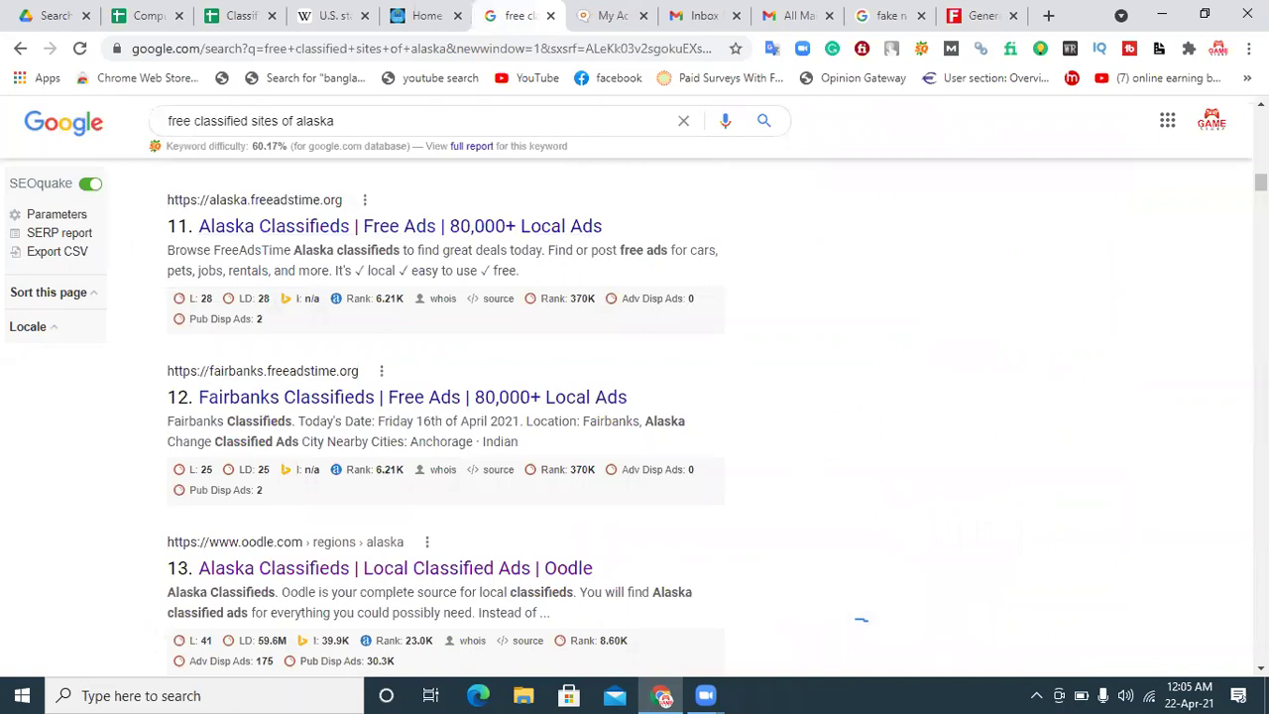
Step: Open the AK Classifieds search result in a new tab and close the Oodle account tab
scroll(582, 466, "down", 3)
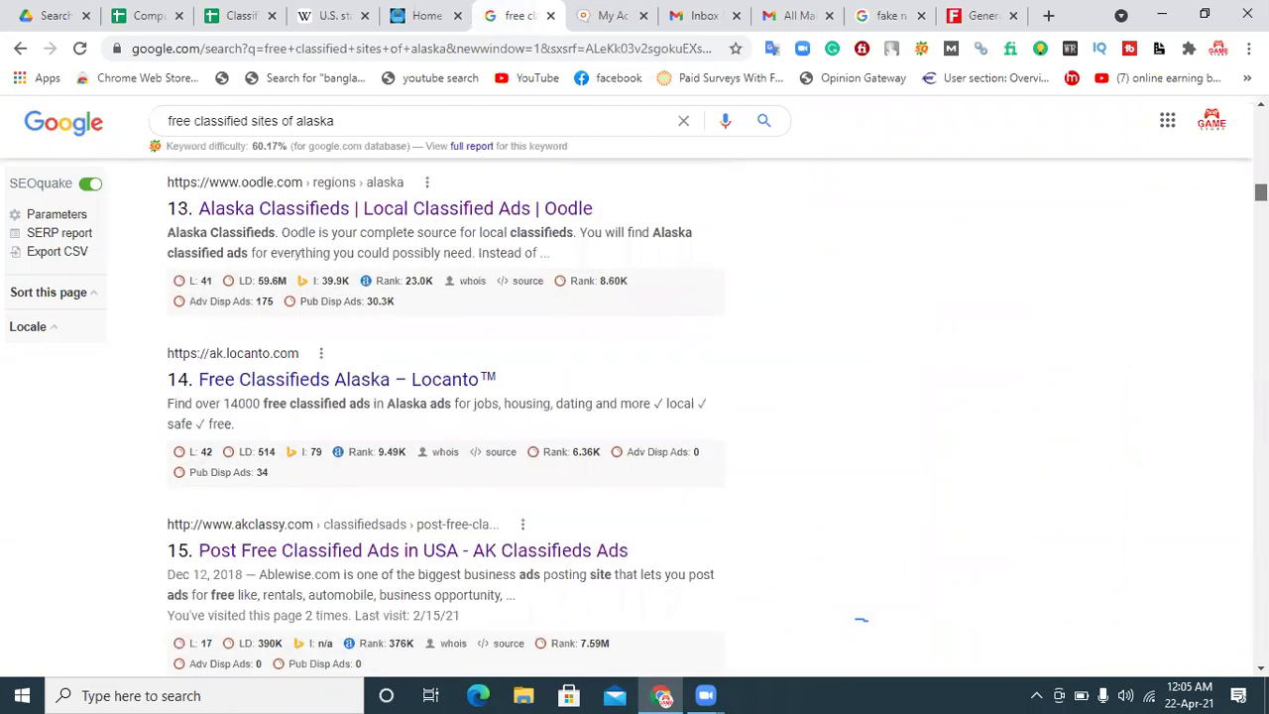
right_click(454, 552)
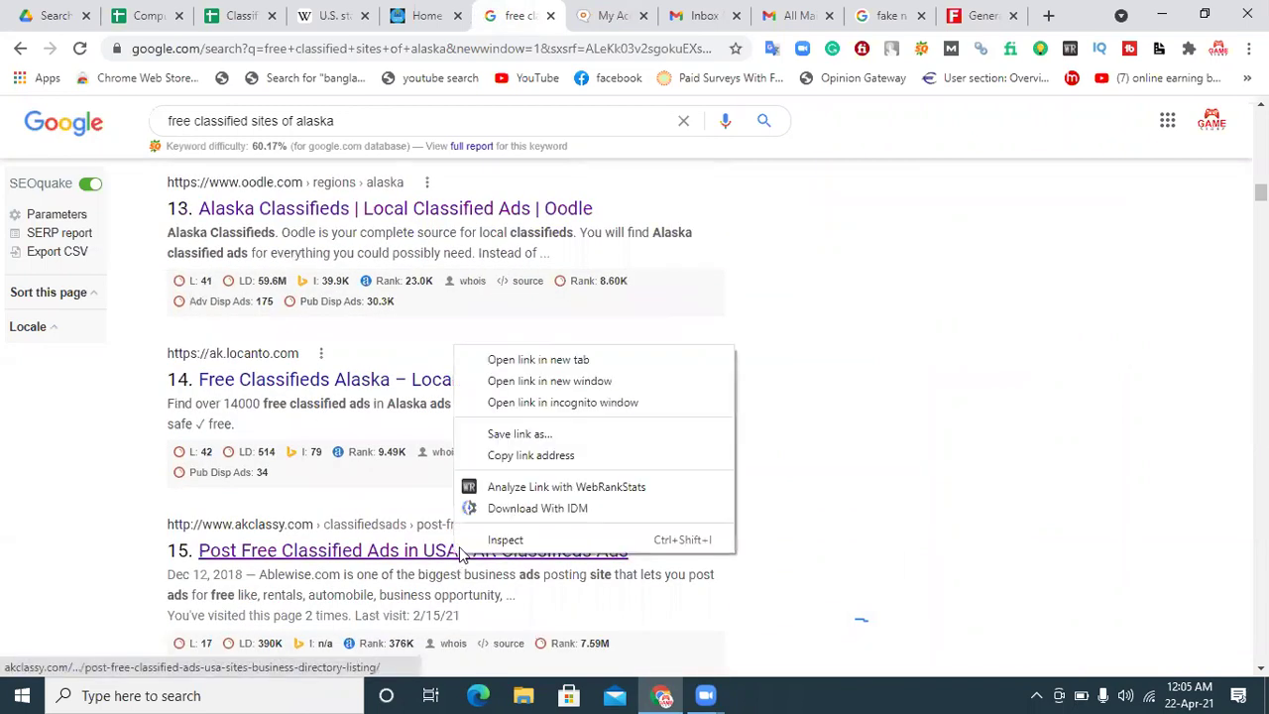
left_click(563, 363)
left_click(570, 15)
left_click(675, 17)
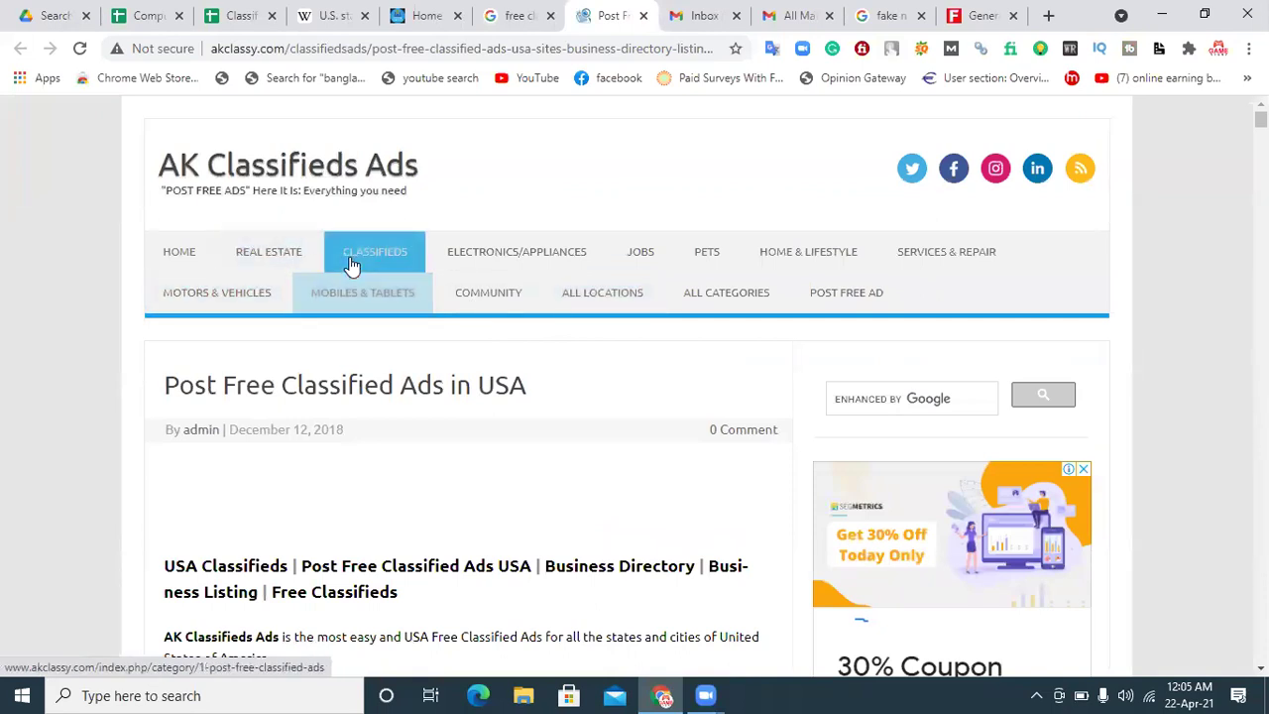
Step: Open the Submit A Free Ad form, dismiss the press-release popup, and bring up saved ad titles
left_click(823, 306)
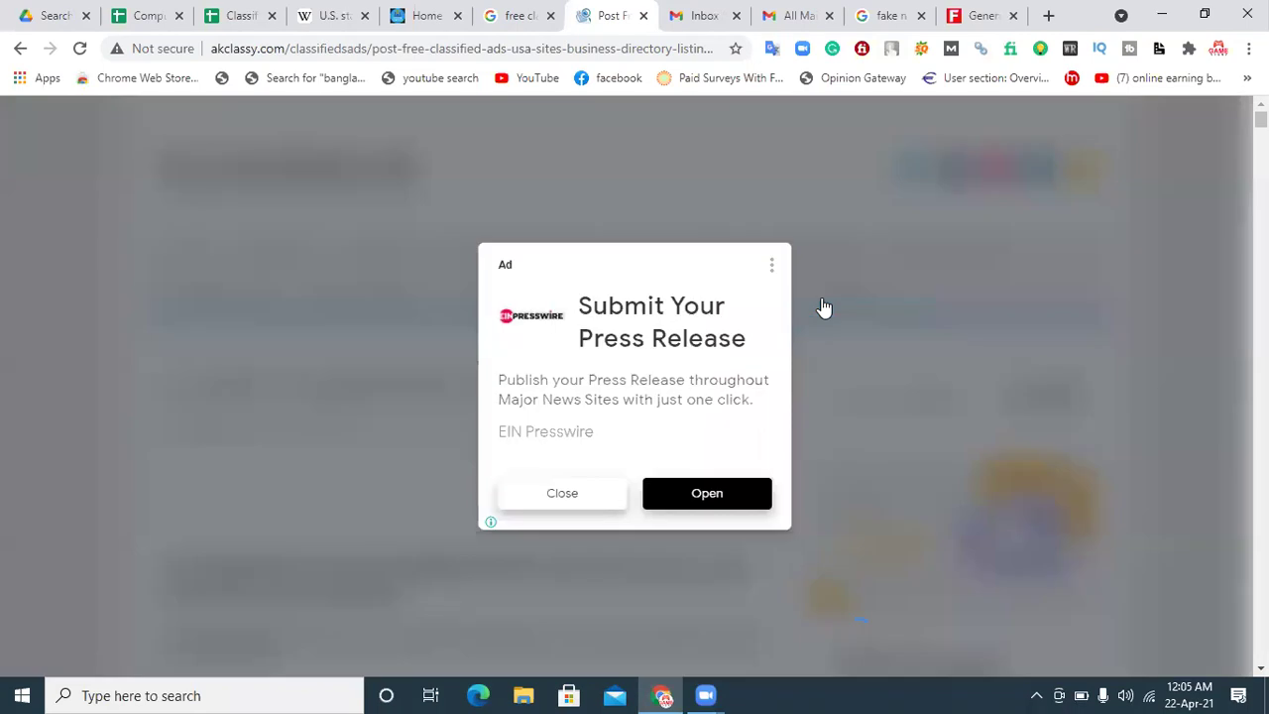
left_click(574, 506)
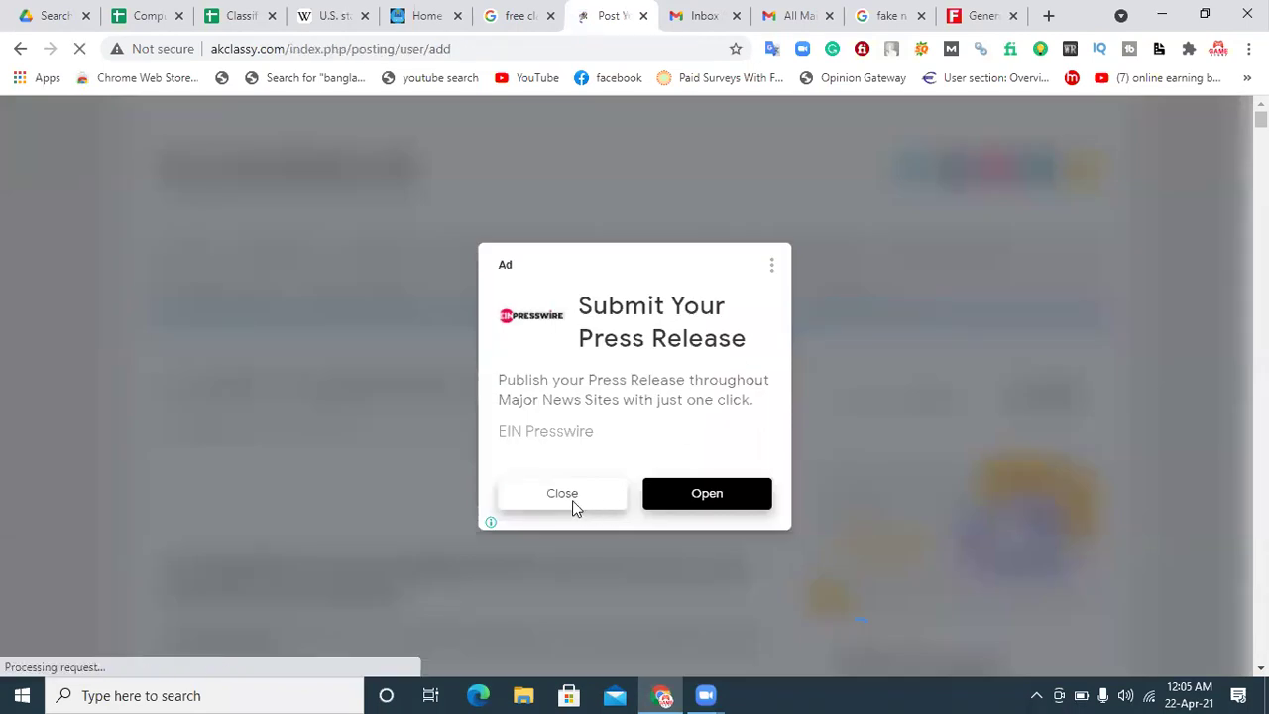
left_click(573, 505)
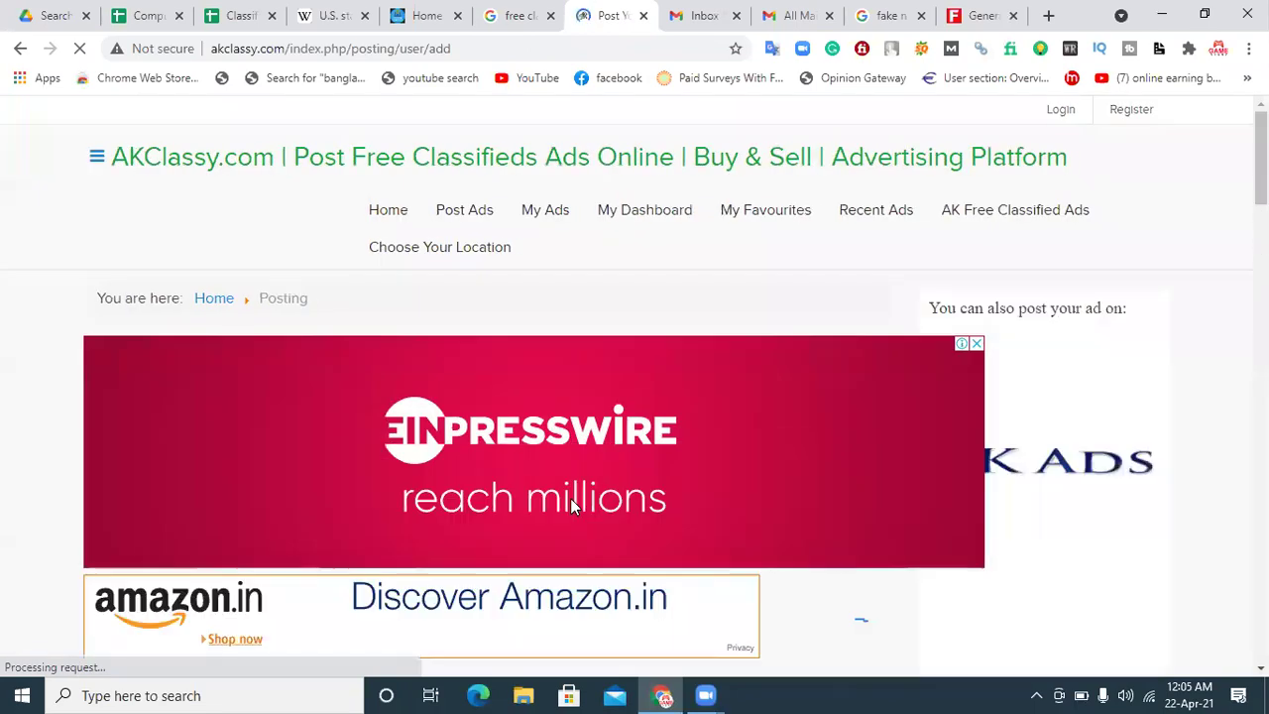
scroll(611, 470, "down", 5)
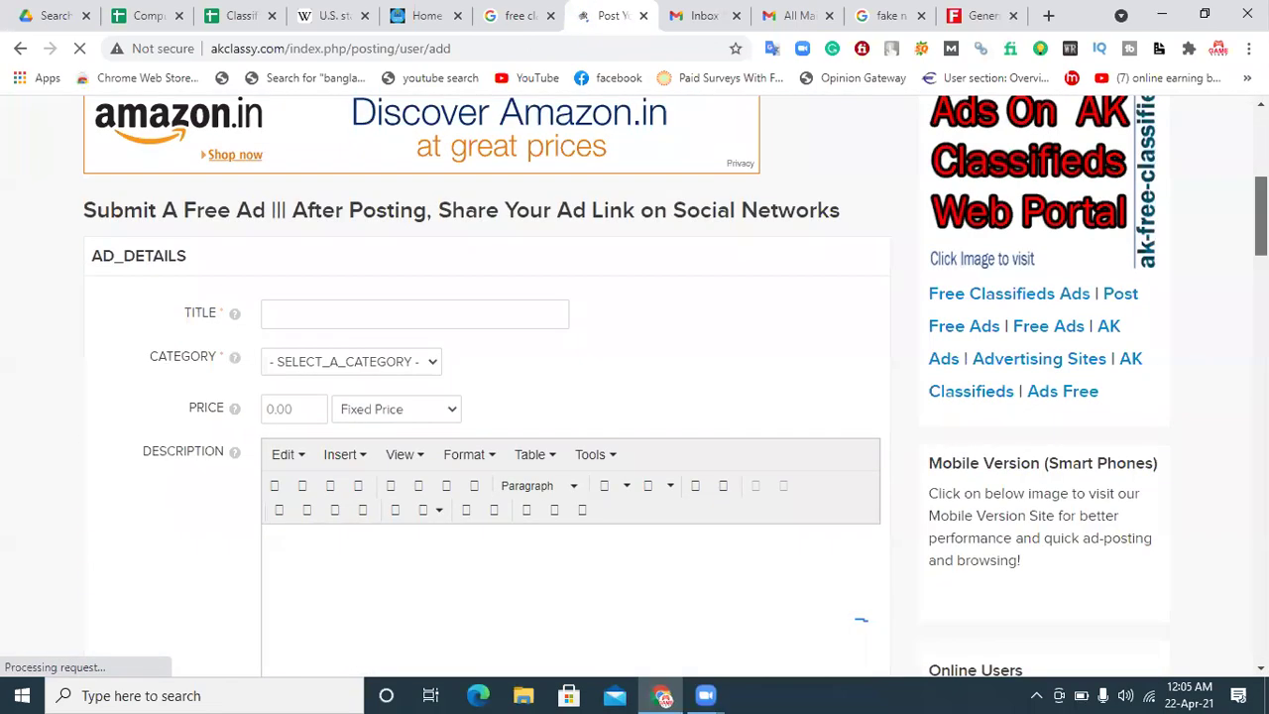
left_click(353, 271)
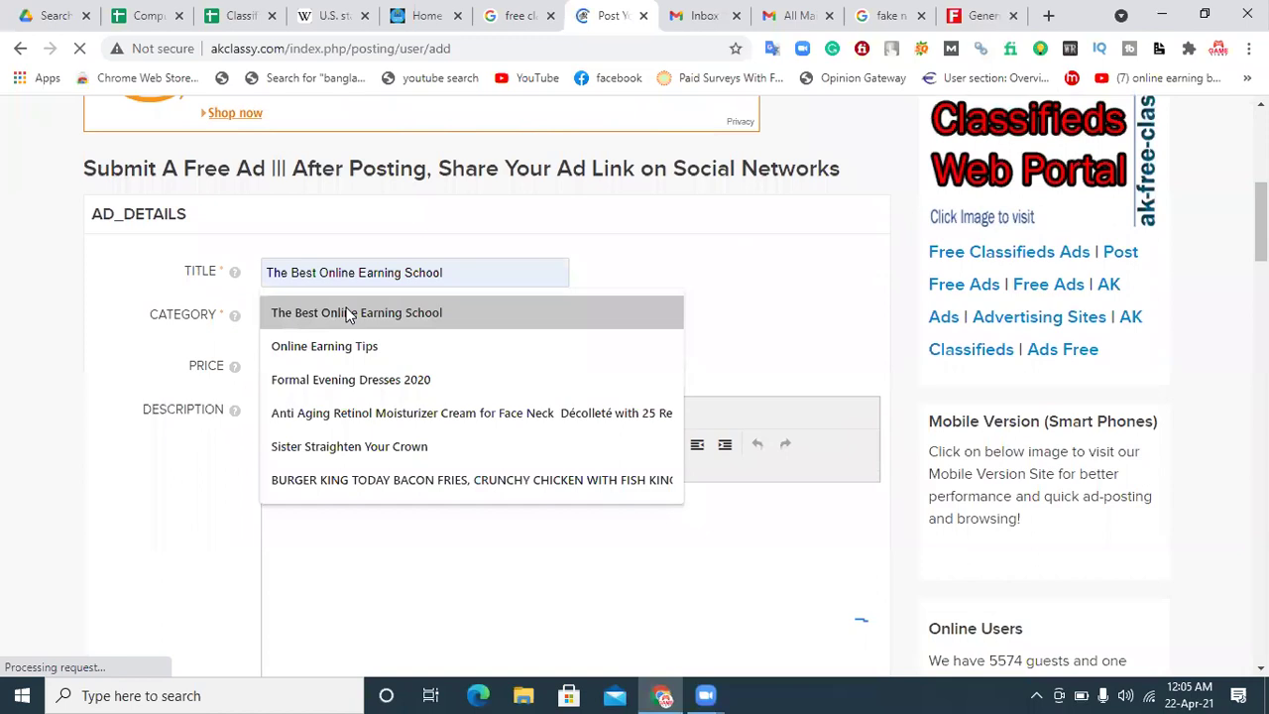
Step: Fill the title with Online Earning Tips and choose category Services/Repairs › Lessions & Tutoring
left_click(355, 349)
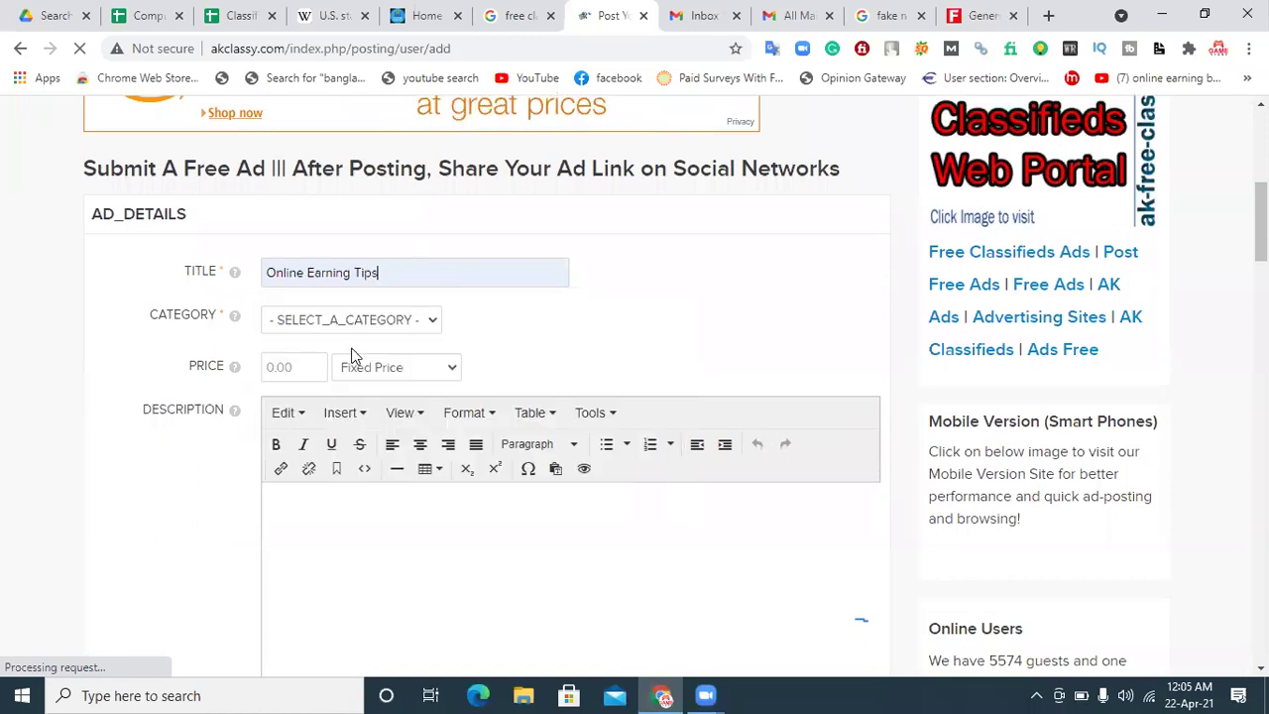
left_click(291, 327)
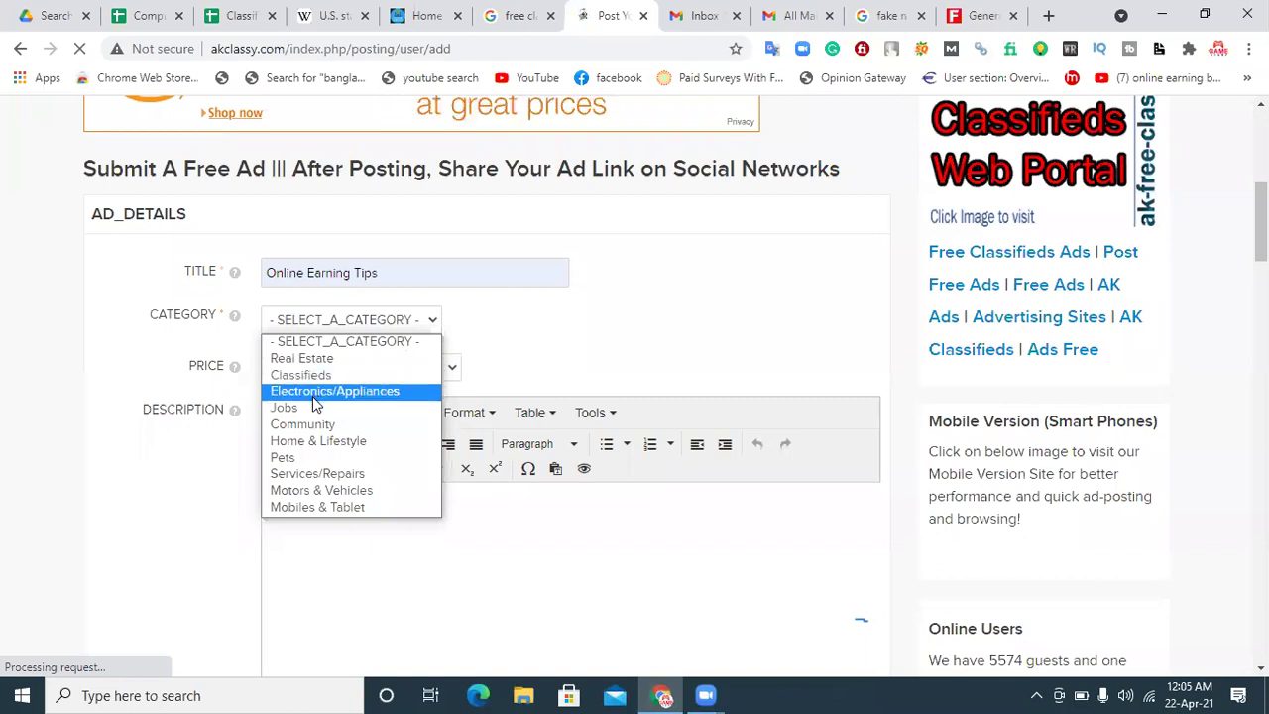
left_click(317, 480)
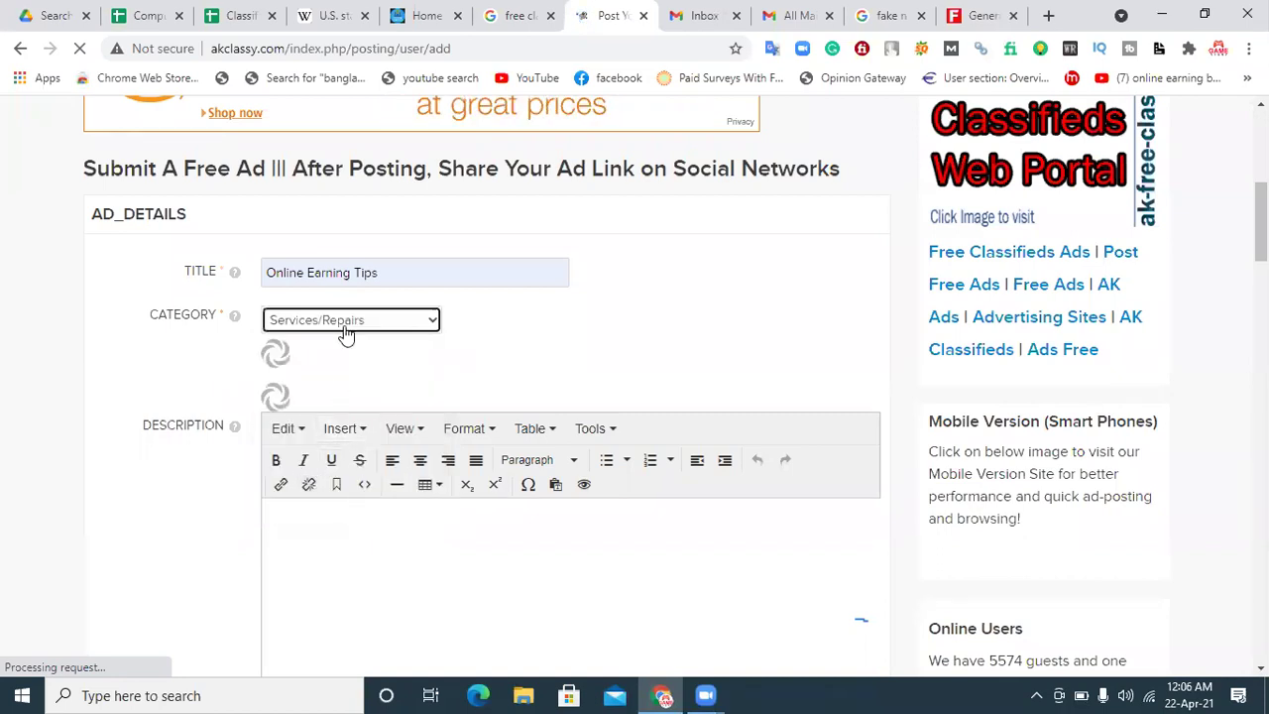
left_click(373, 357)
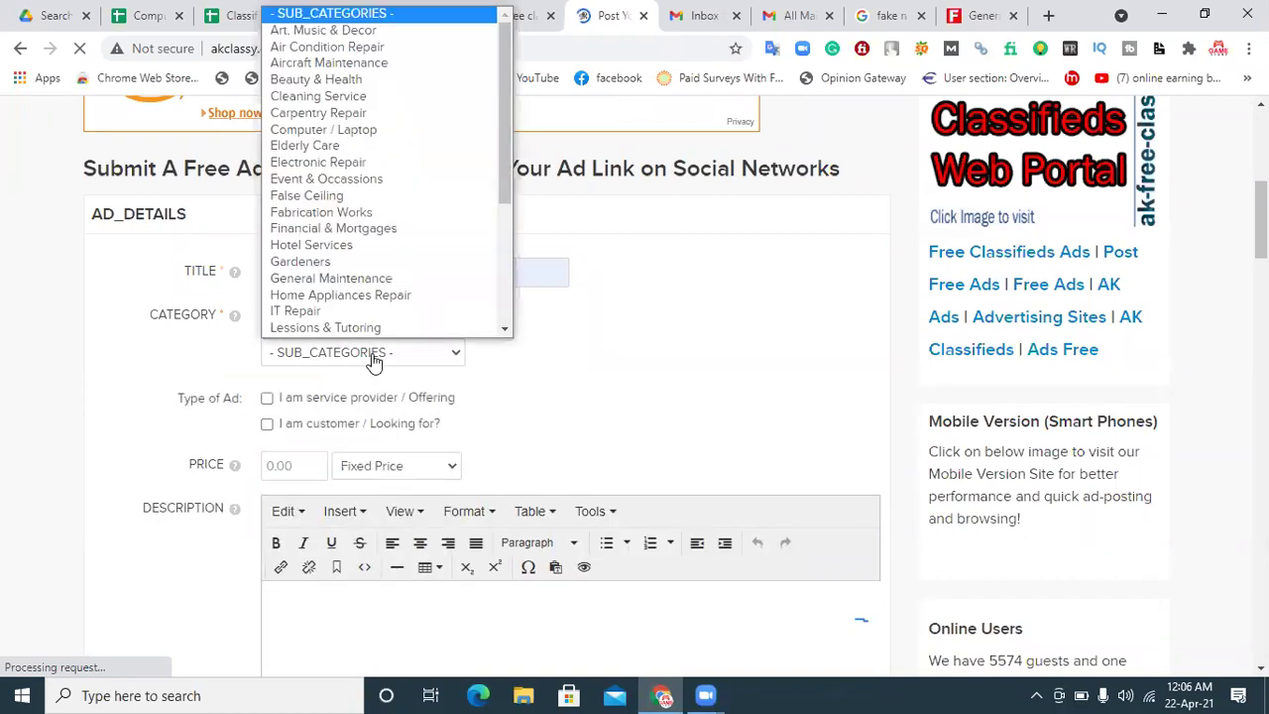
scroll(334, 325, "down", 1)
key("Up")
key("Up")
key("Up")
key("Up")
key("Up")
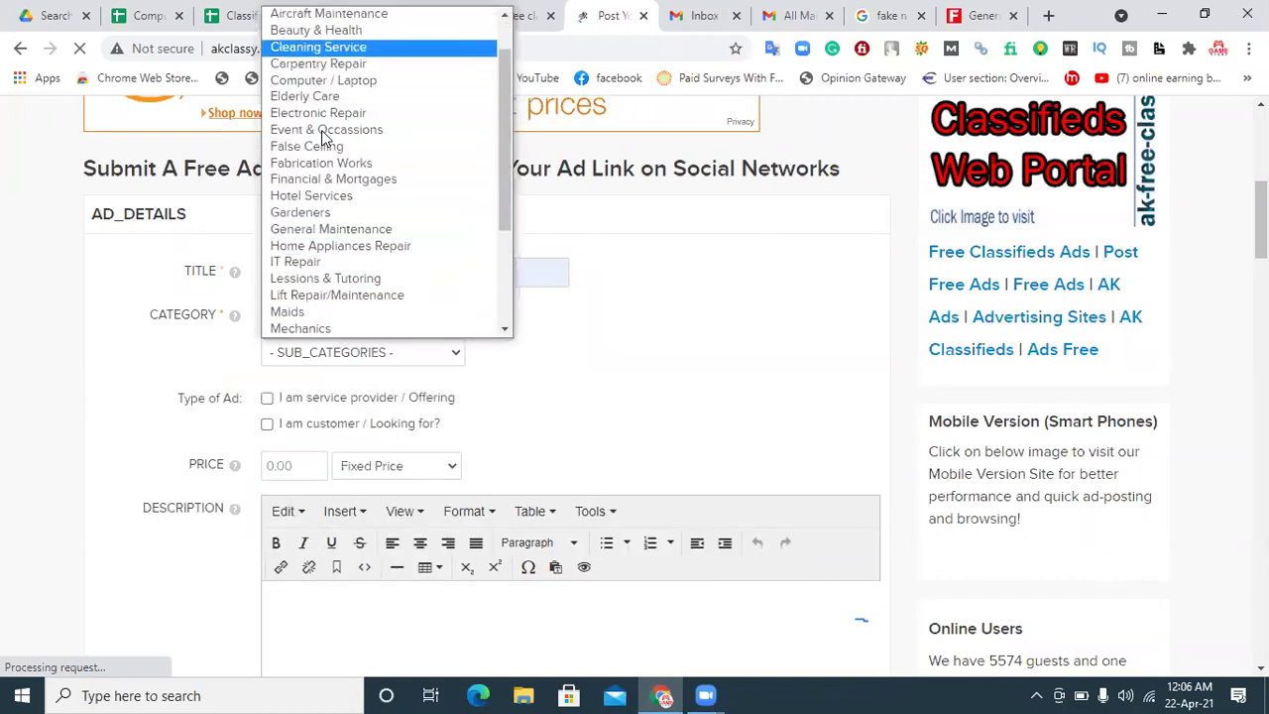
key("Down")
key("Down")
key("Down")
key("Down")
key("Down")
key("Down")
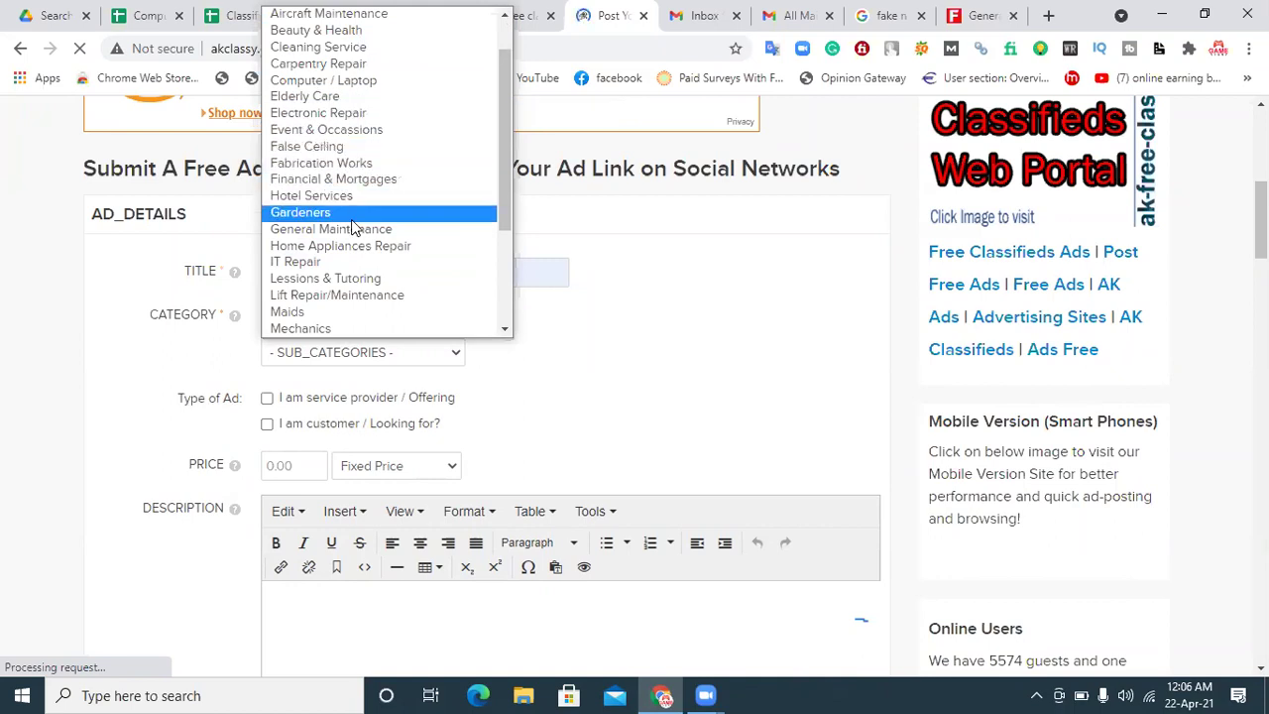
left_click(349, 278)
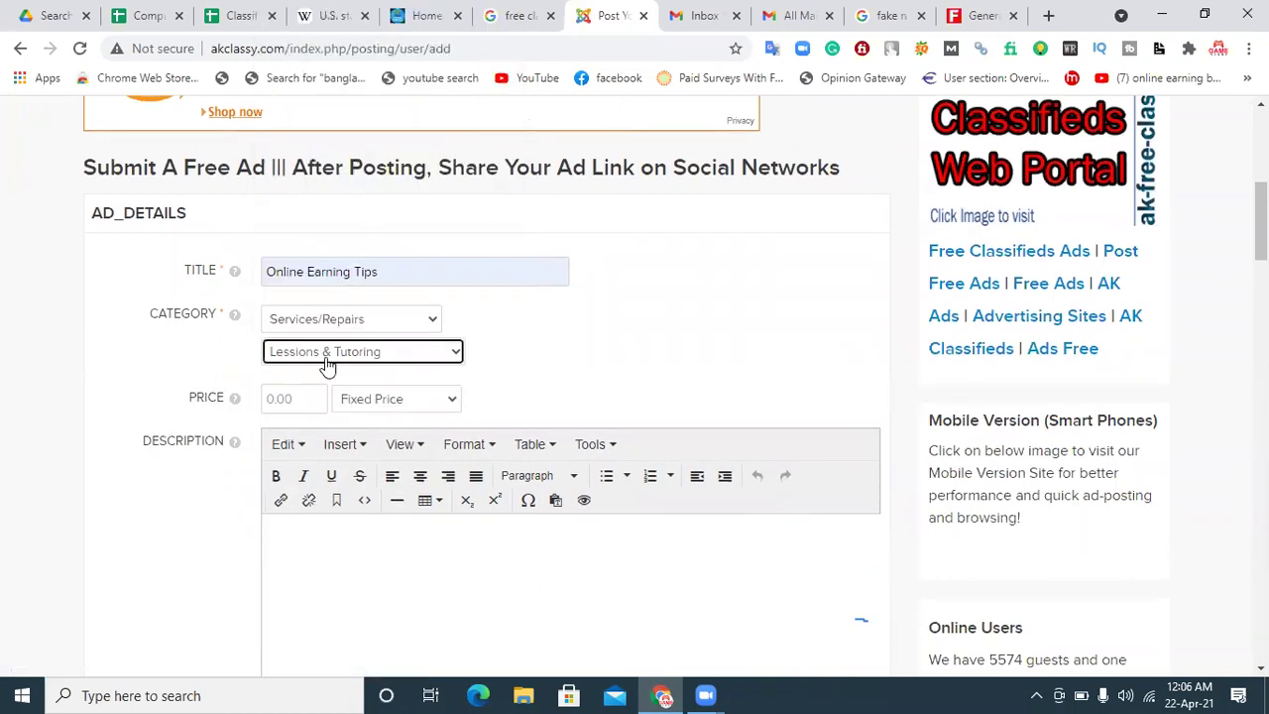
Step: Enter price 200 and mark the ad type as customer / looking for
left_click(285, 467)
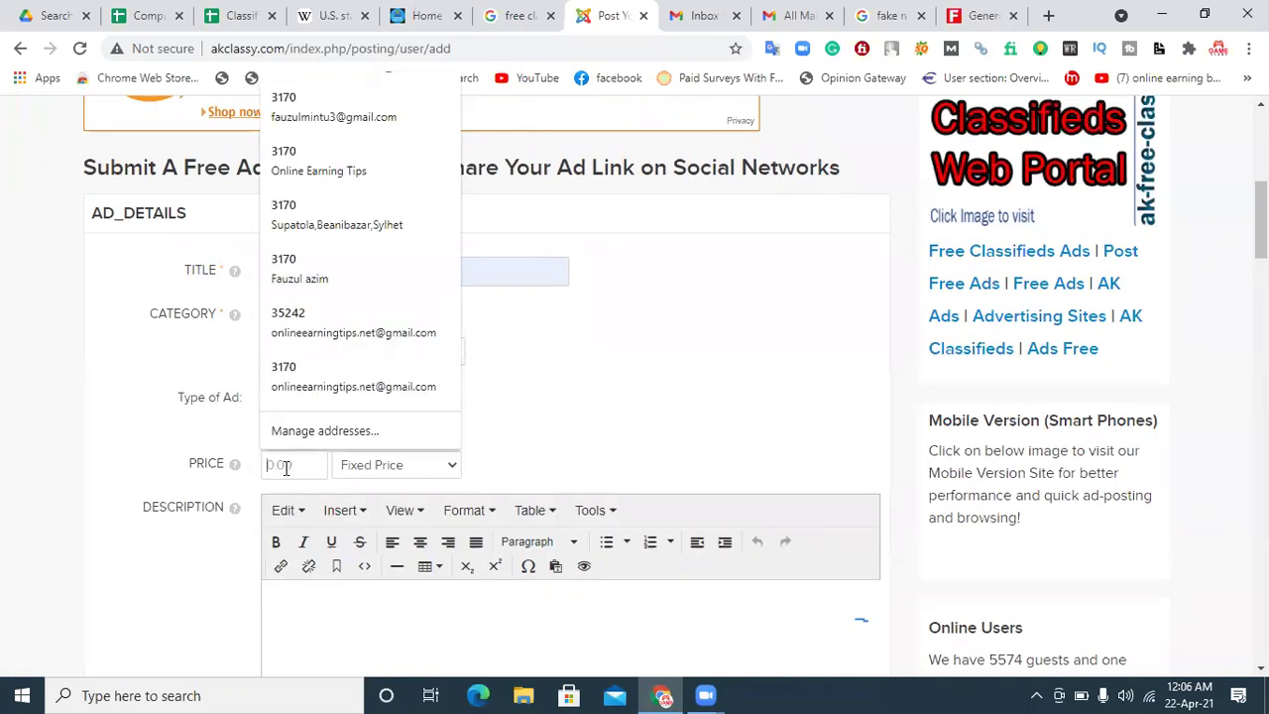
type("200")
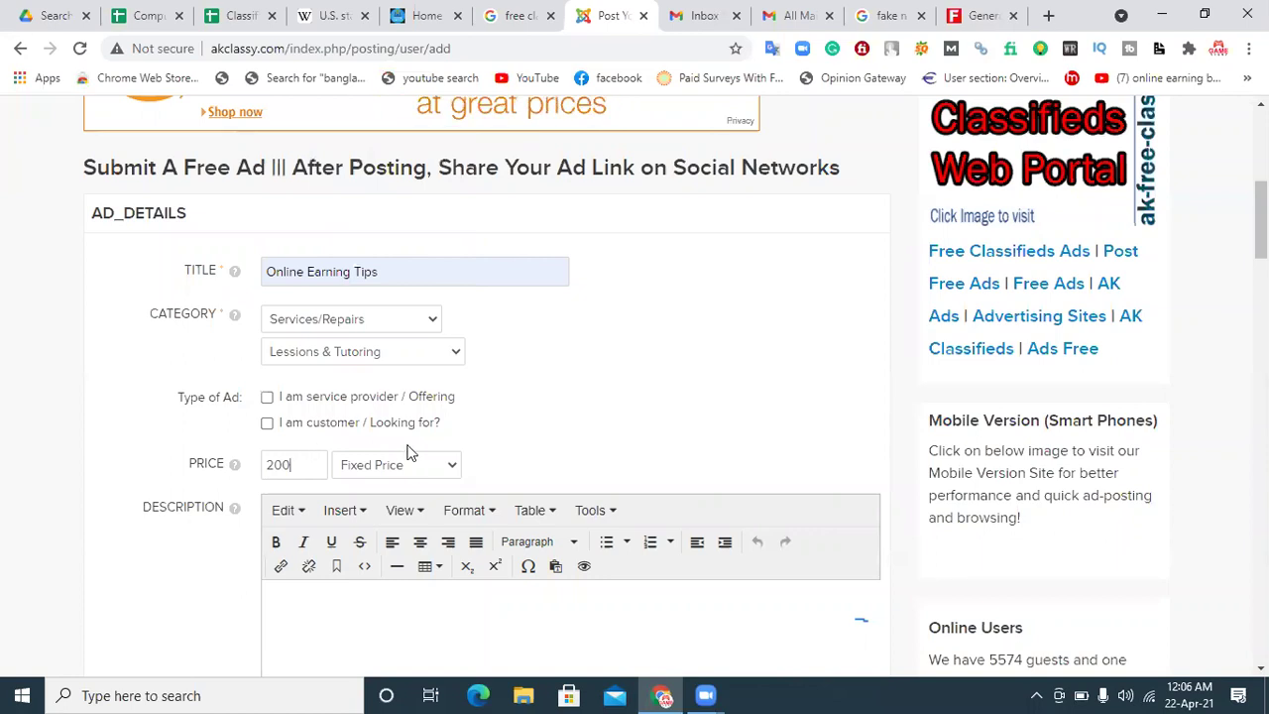
left_click(426, 425)
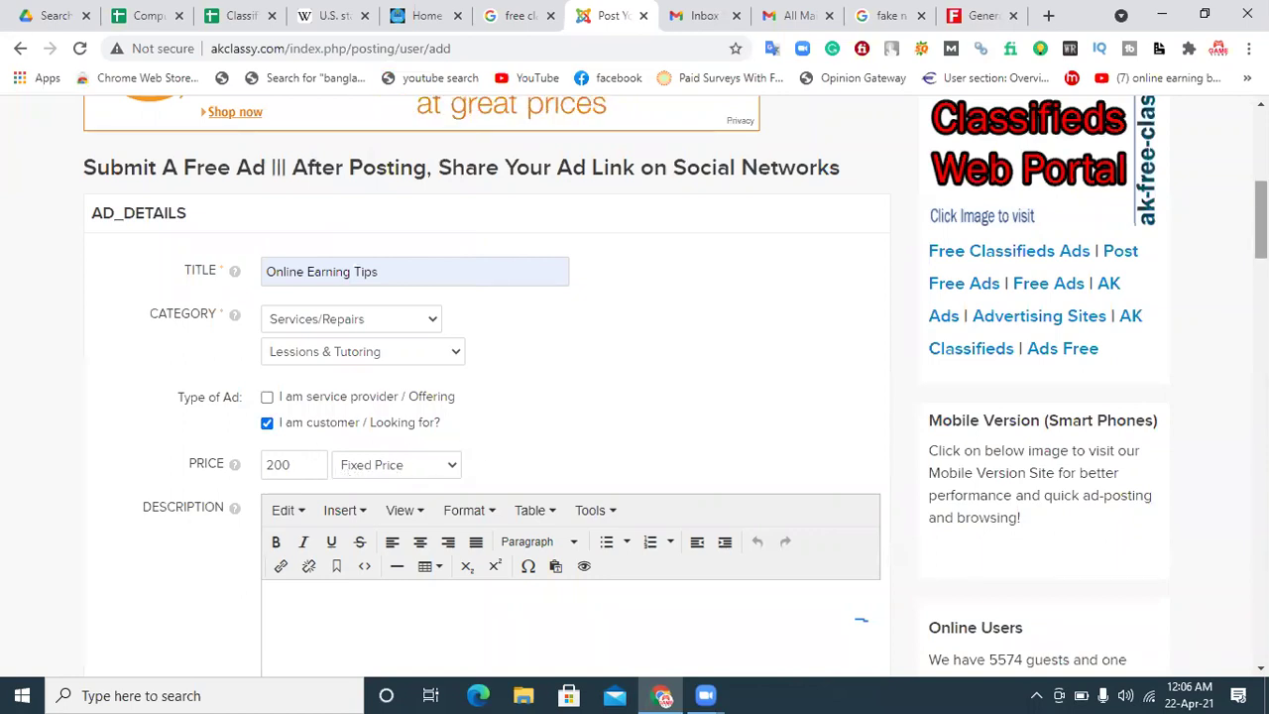
scroll(750, 238, "down", 4)
left_click(525, 227)
Step: Copy the Contact paragraph text from the Online Earning Tips site into the ad description
left_click(428, 12)
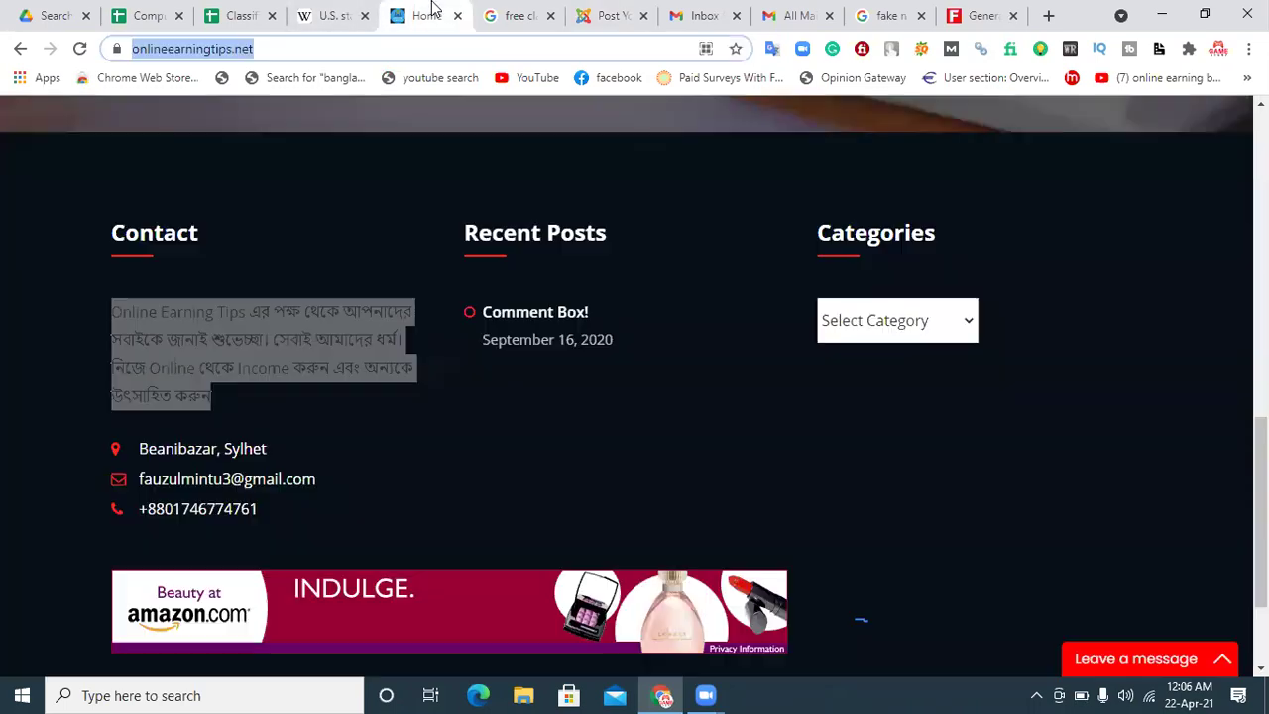
right_click(284, 345)
left_click(321, 360)
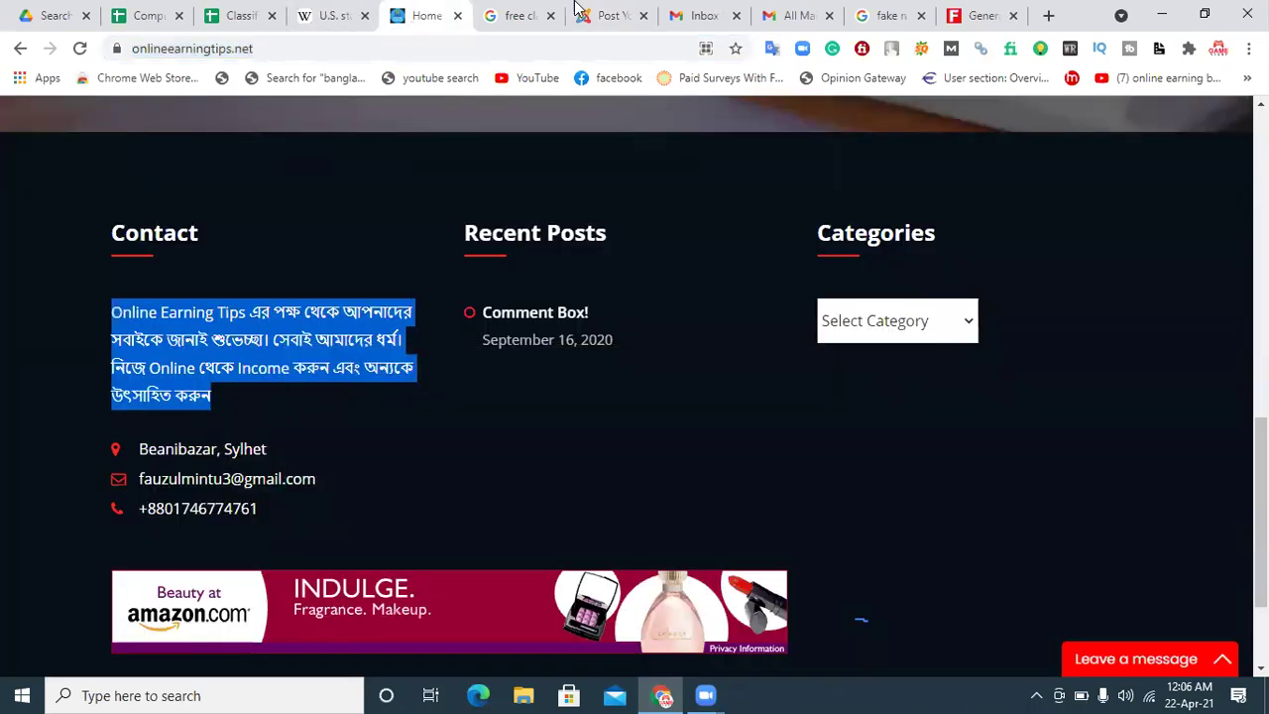
left_click(615, 12)
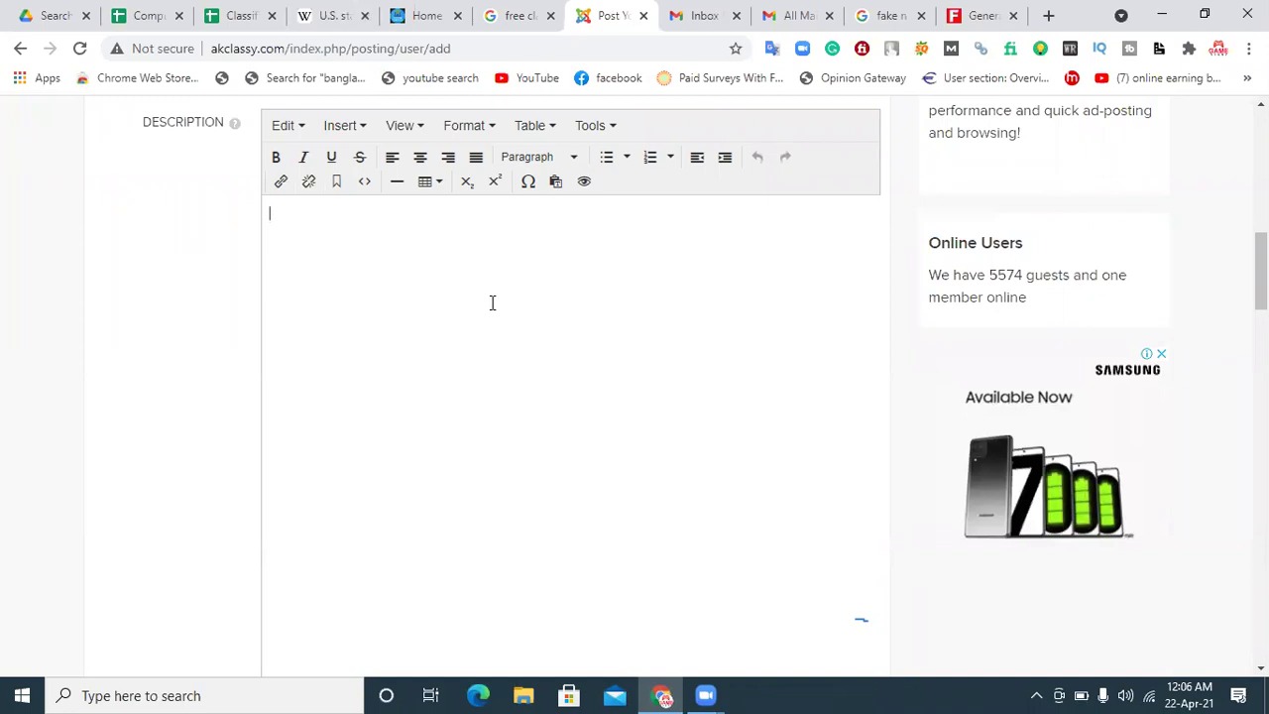
key("ctrl+v")
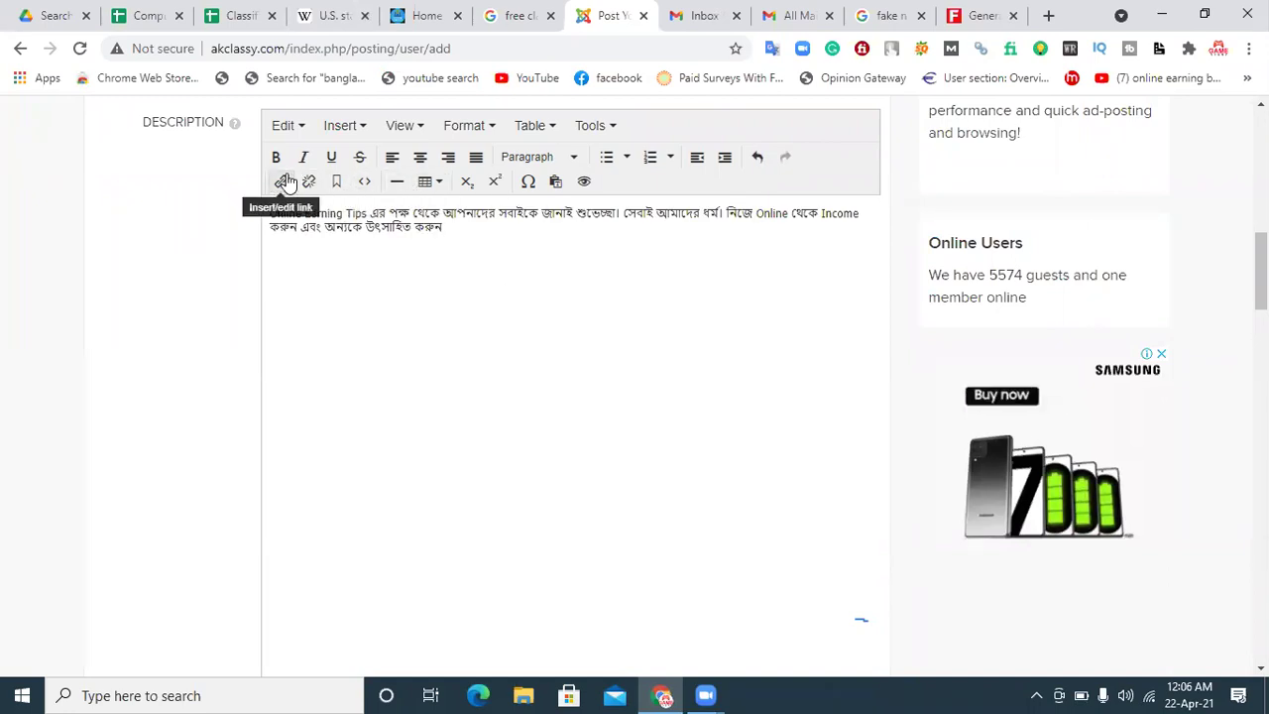
left_click(420, 8)
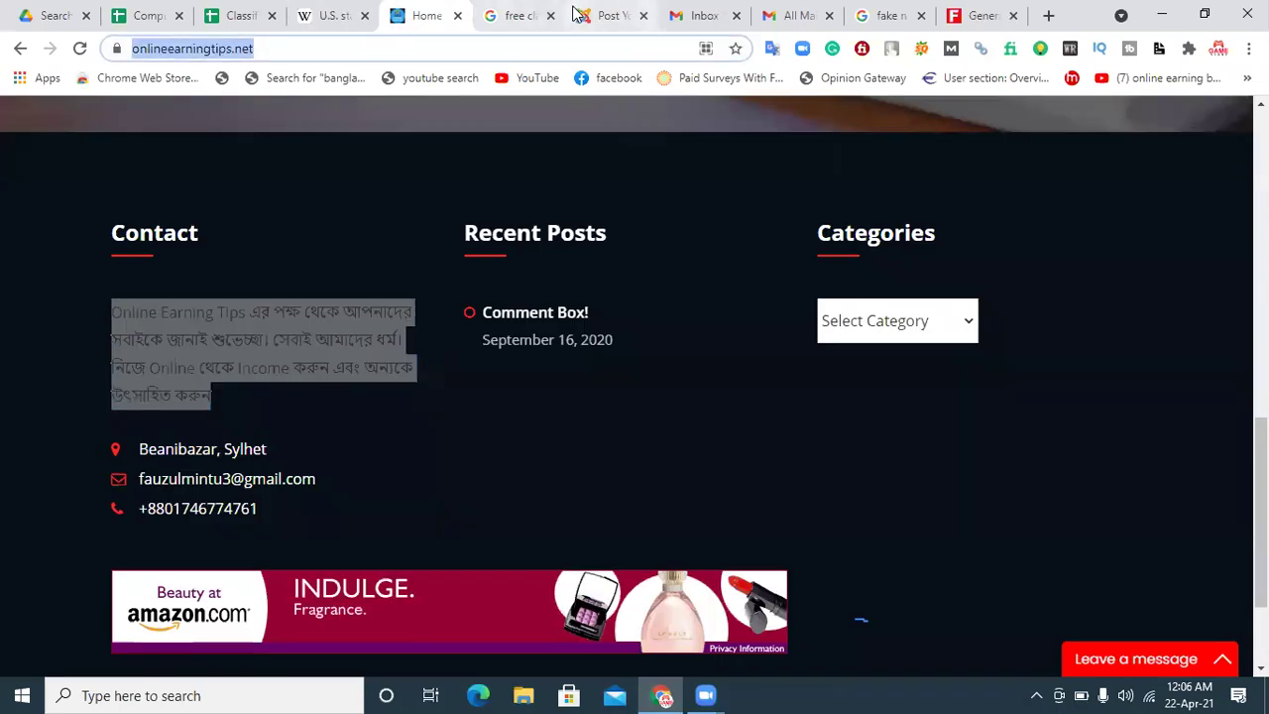
left_click(605, 12)
left_click(282, 182)
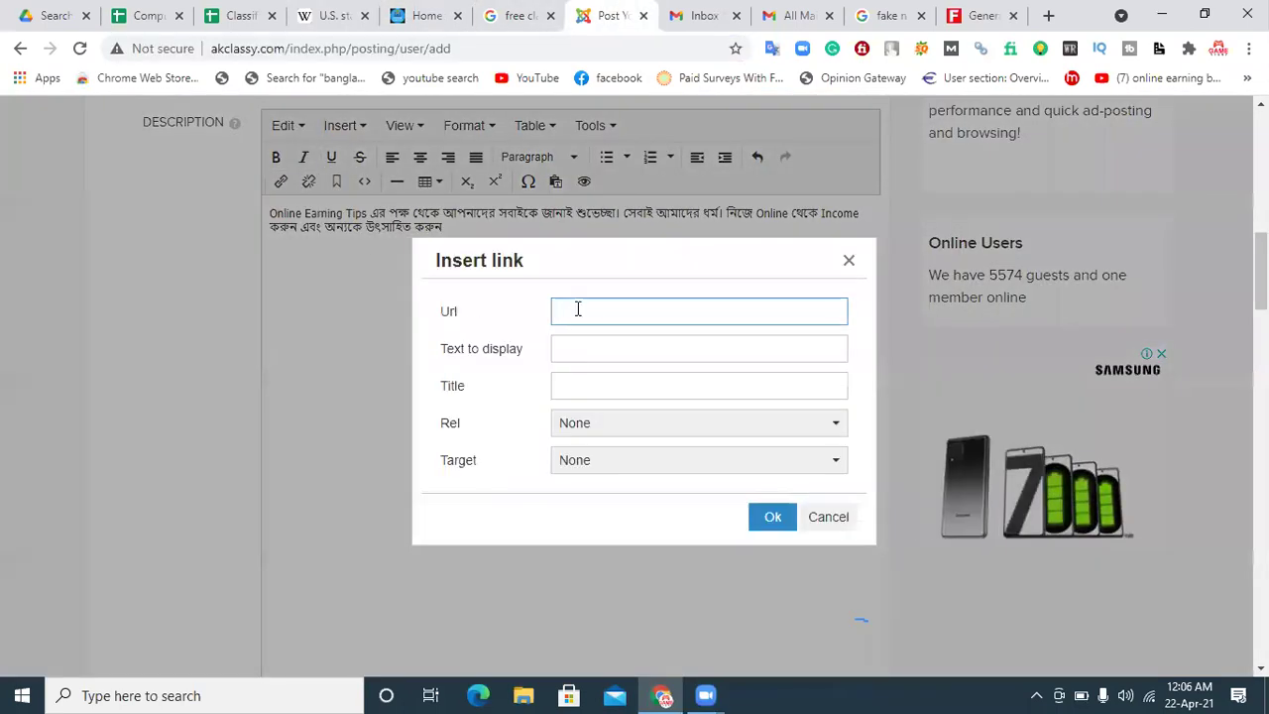
key("ctrl+v")
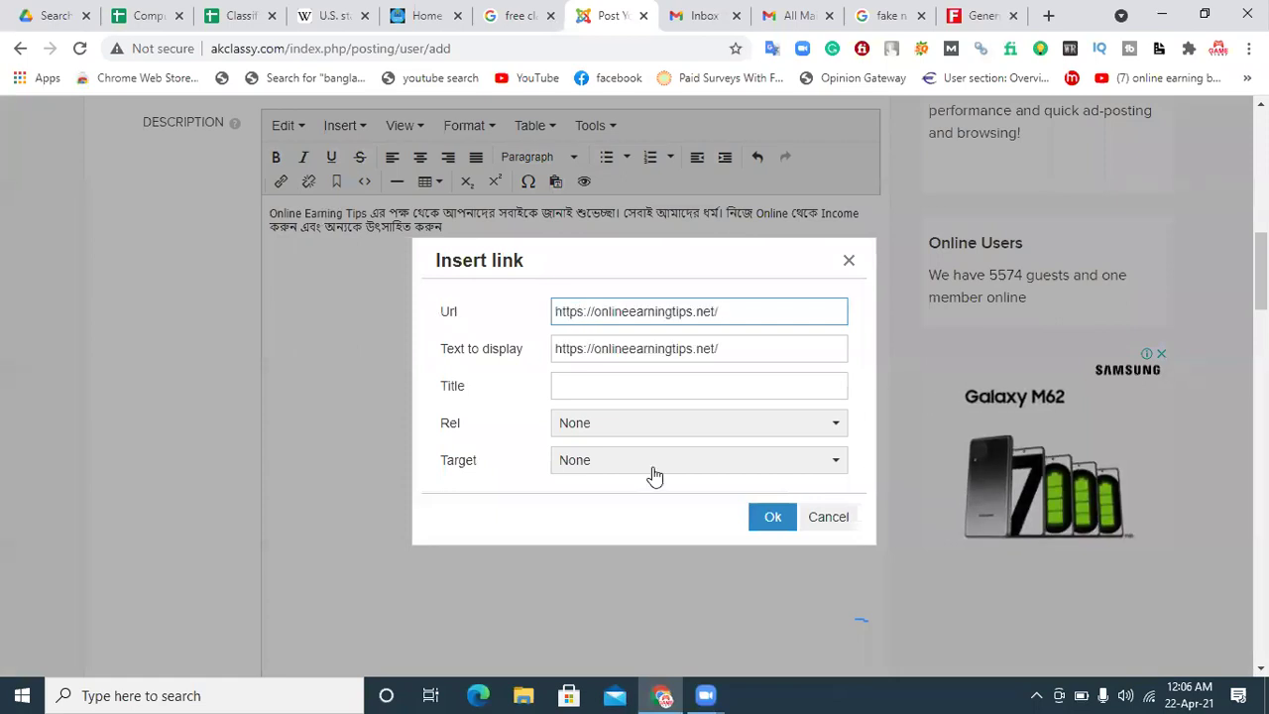
left_click(765, 516)
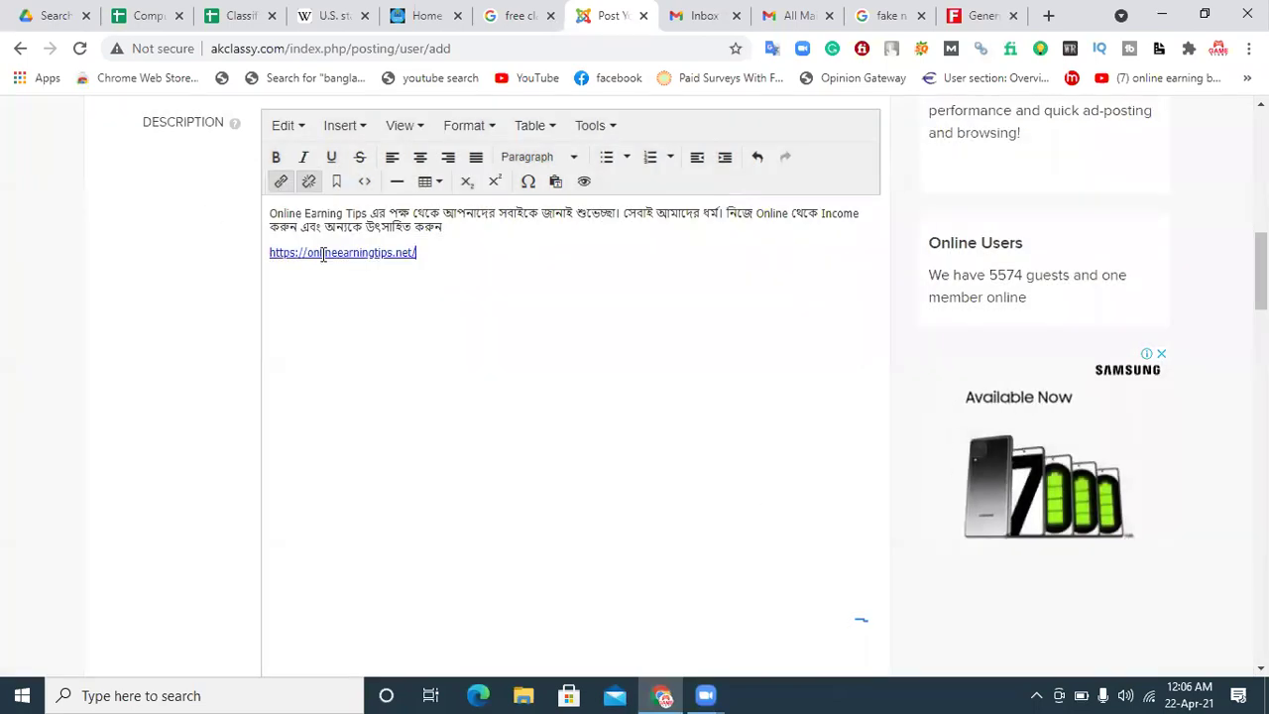
scroll(721, 394, "down", 6)
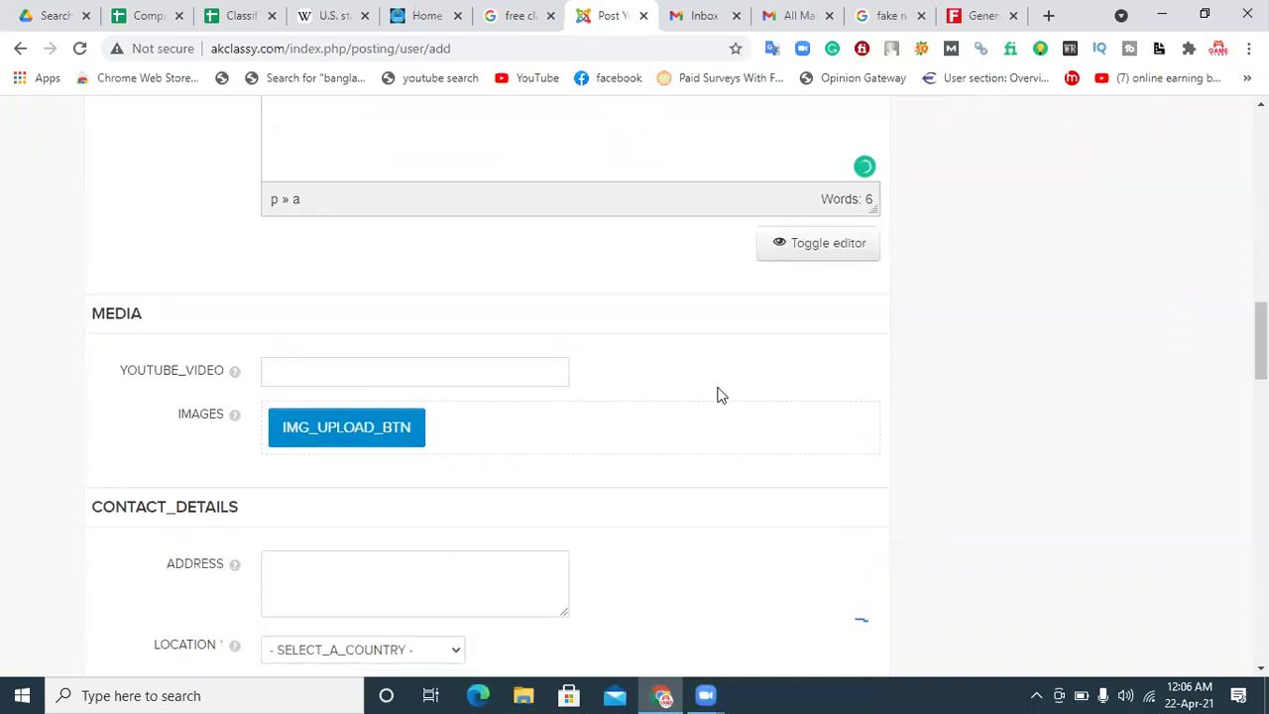
left_click(309, 367)
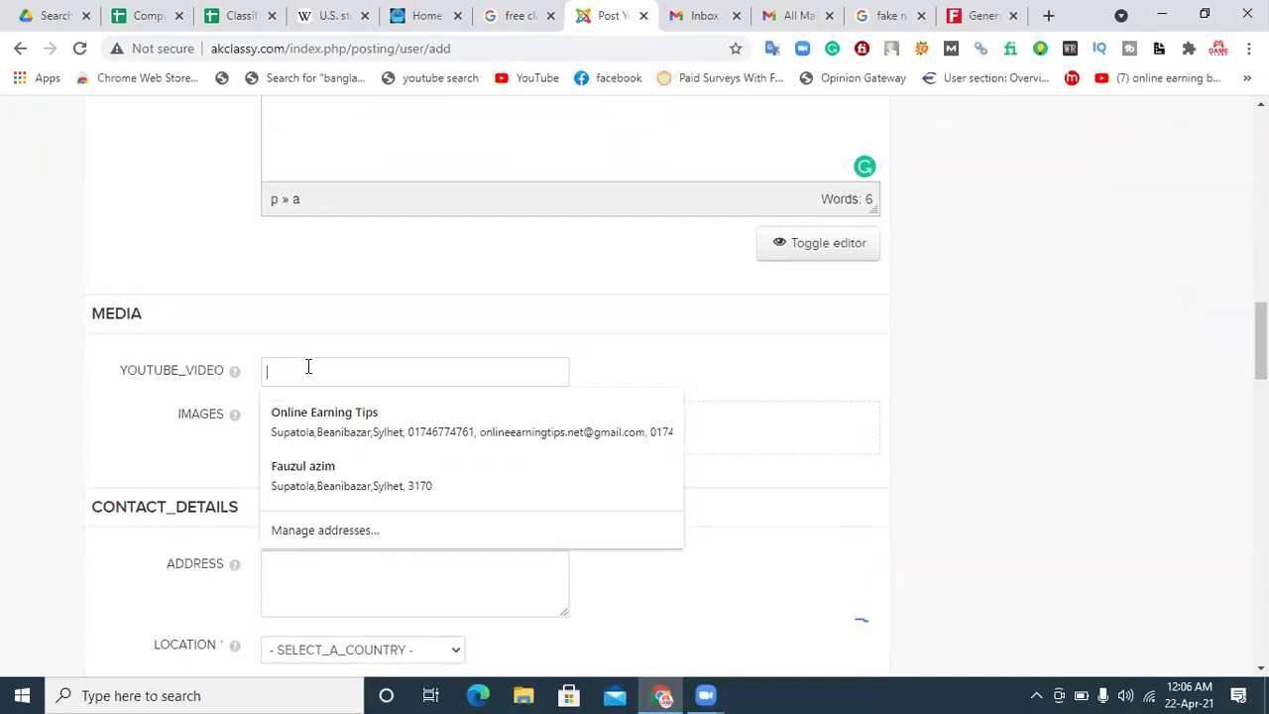
left_click(139, 421)
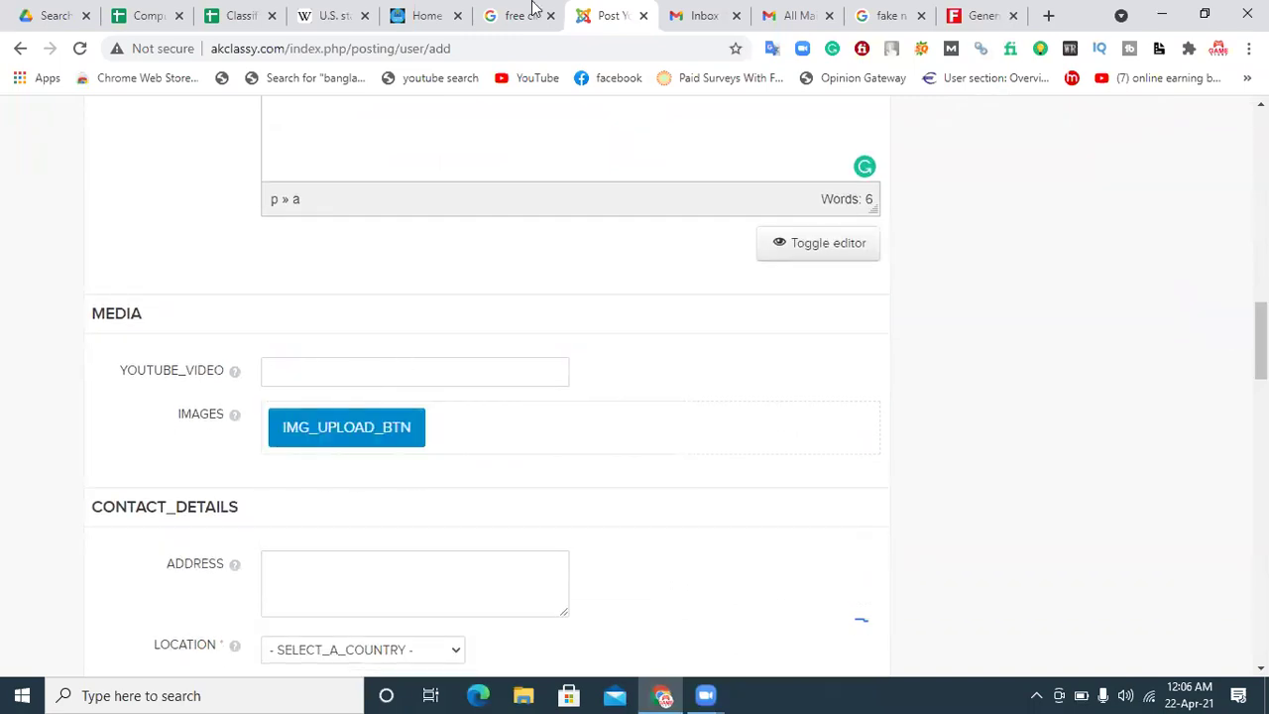
left_click(425, 14)
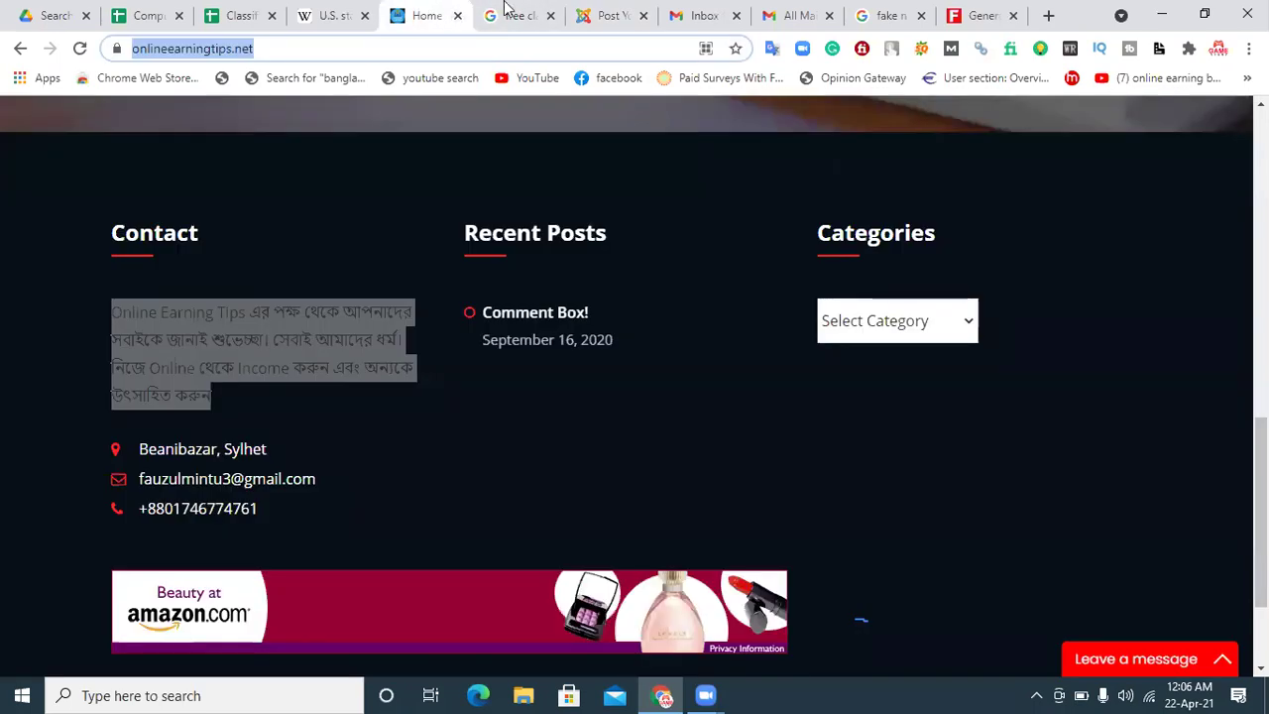
left_click(607, 15)
left_click(359, 367)
key("ctrl+v")
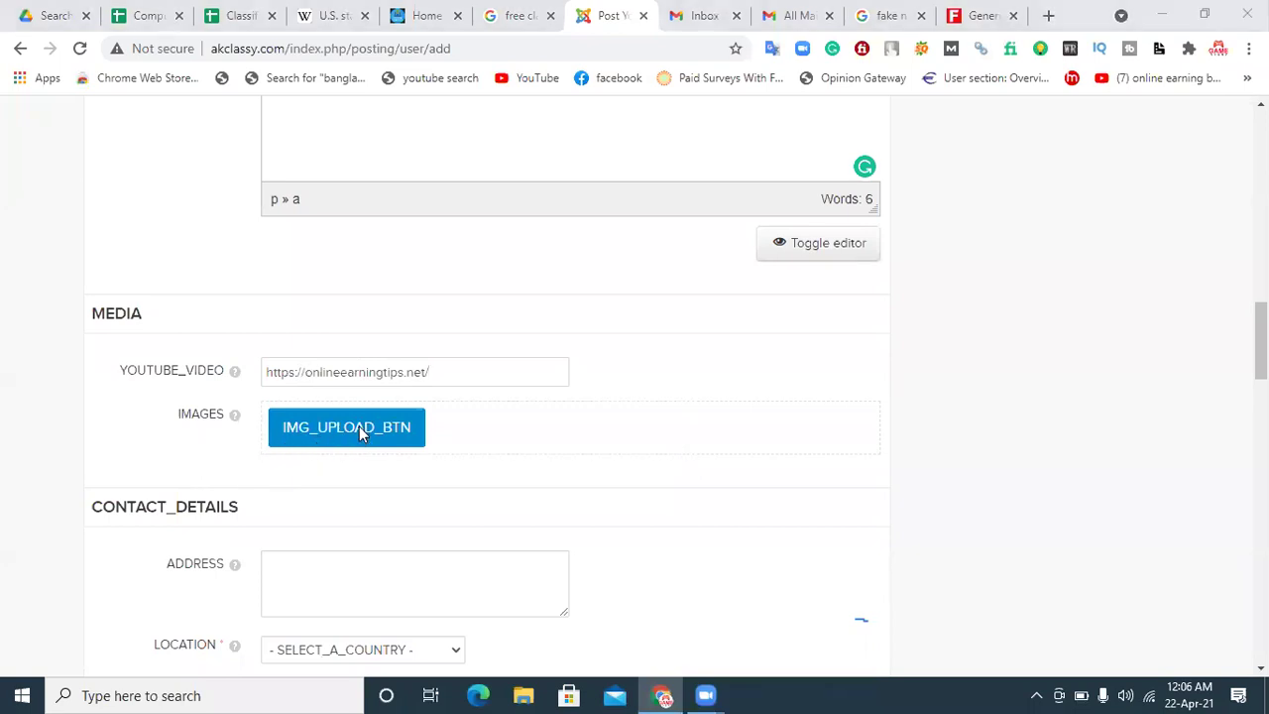
Step: Try uploading Untitled design (1) and a blue-green gradient image; both fail with server errors
left_click(360, 432)
double_click(226, 169)
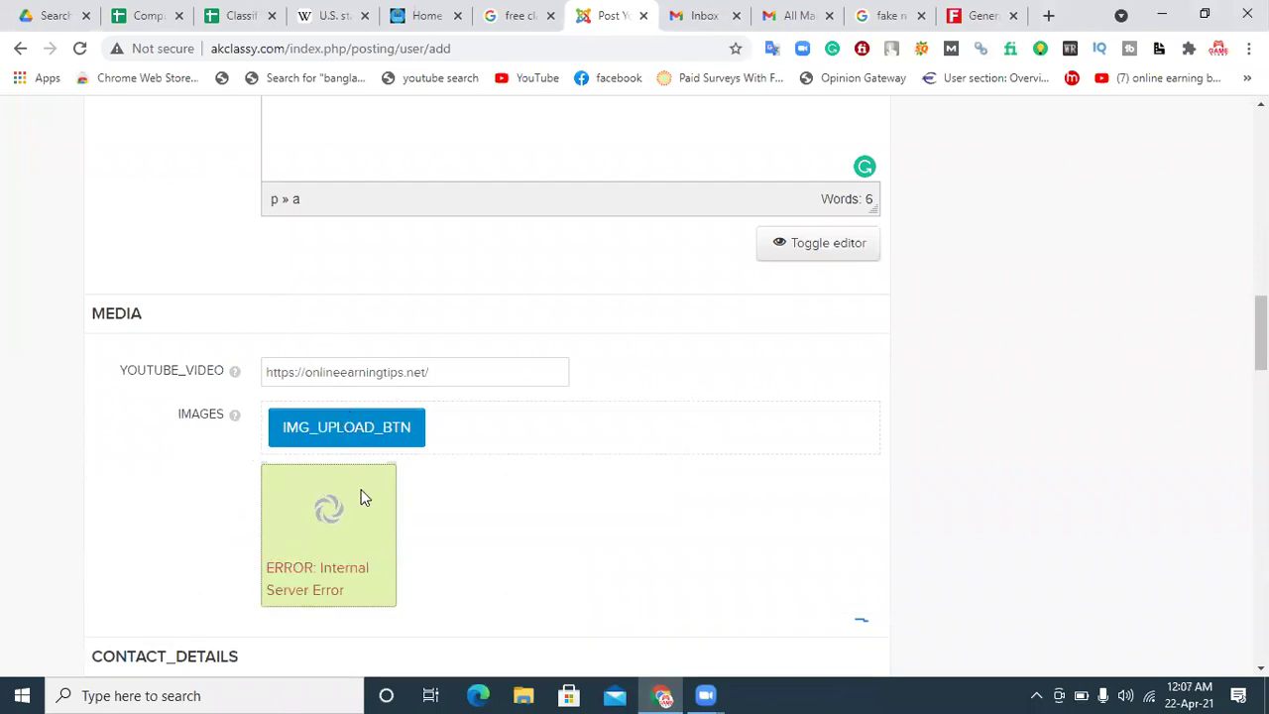
left_click(340, 429)
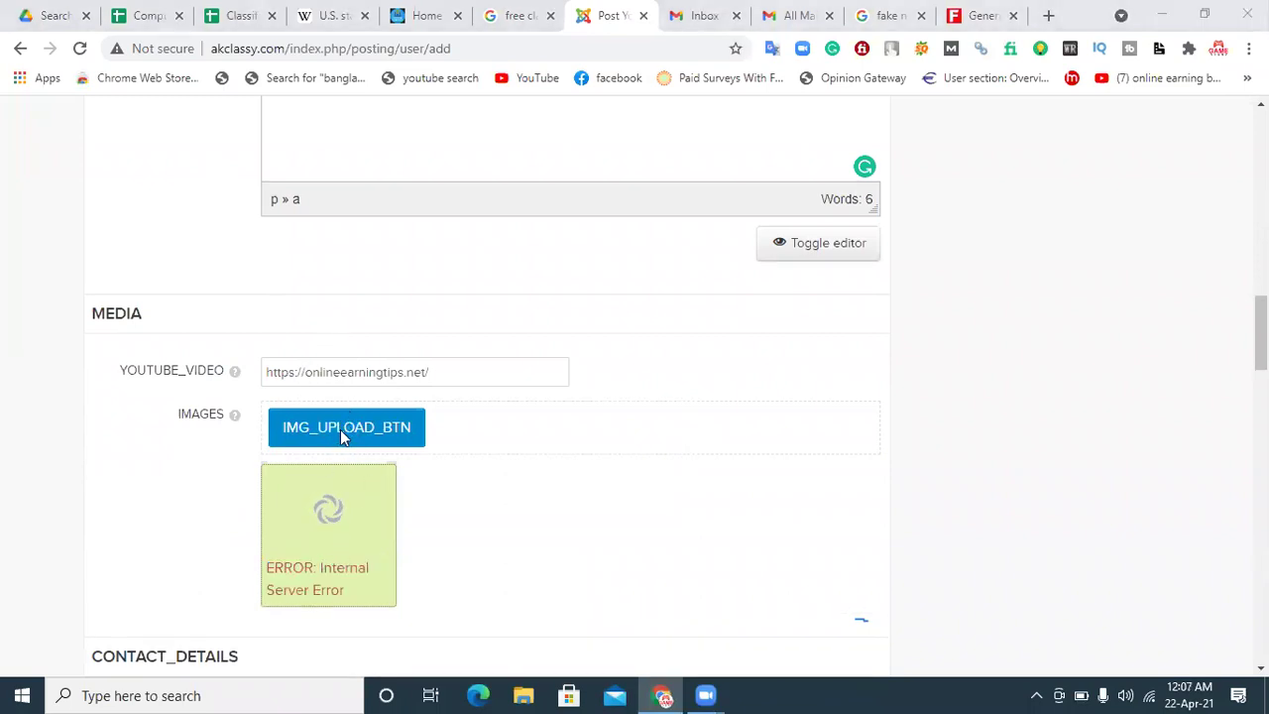
double_click(346, 297)
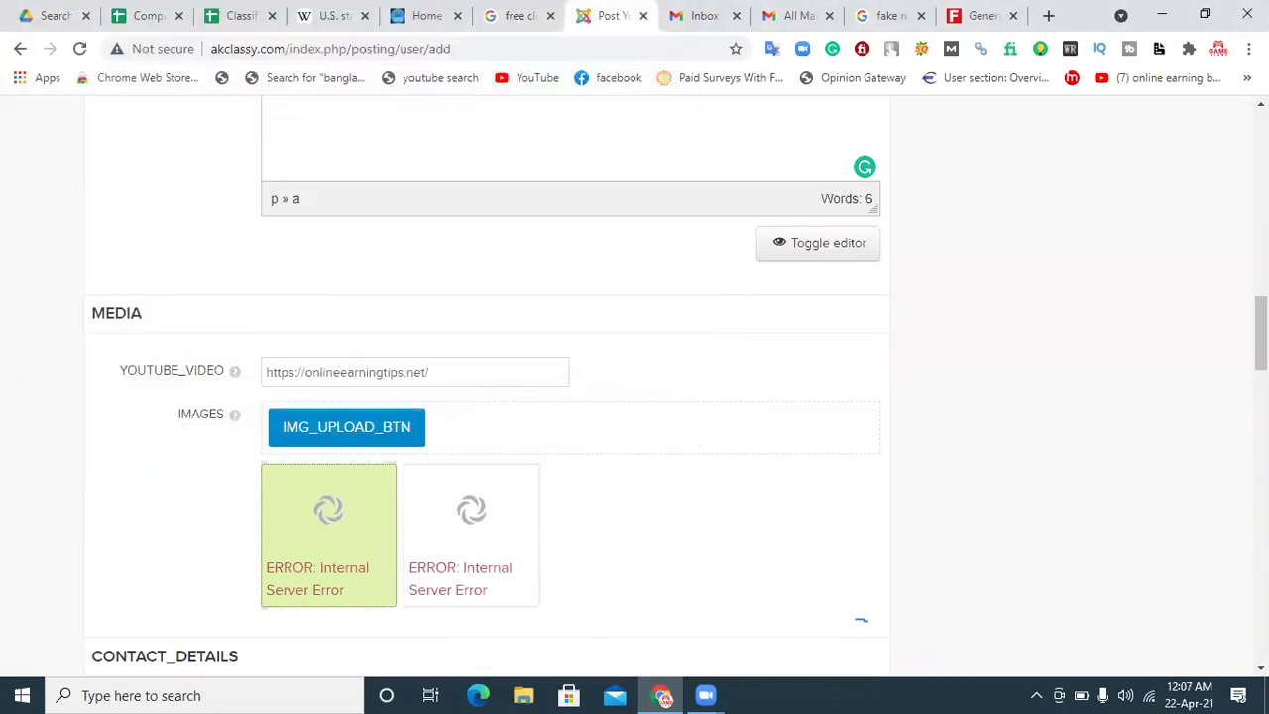
scroll(1127, 476, "down", 2)
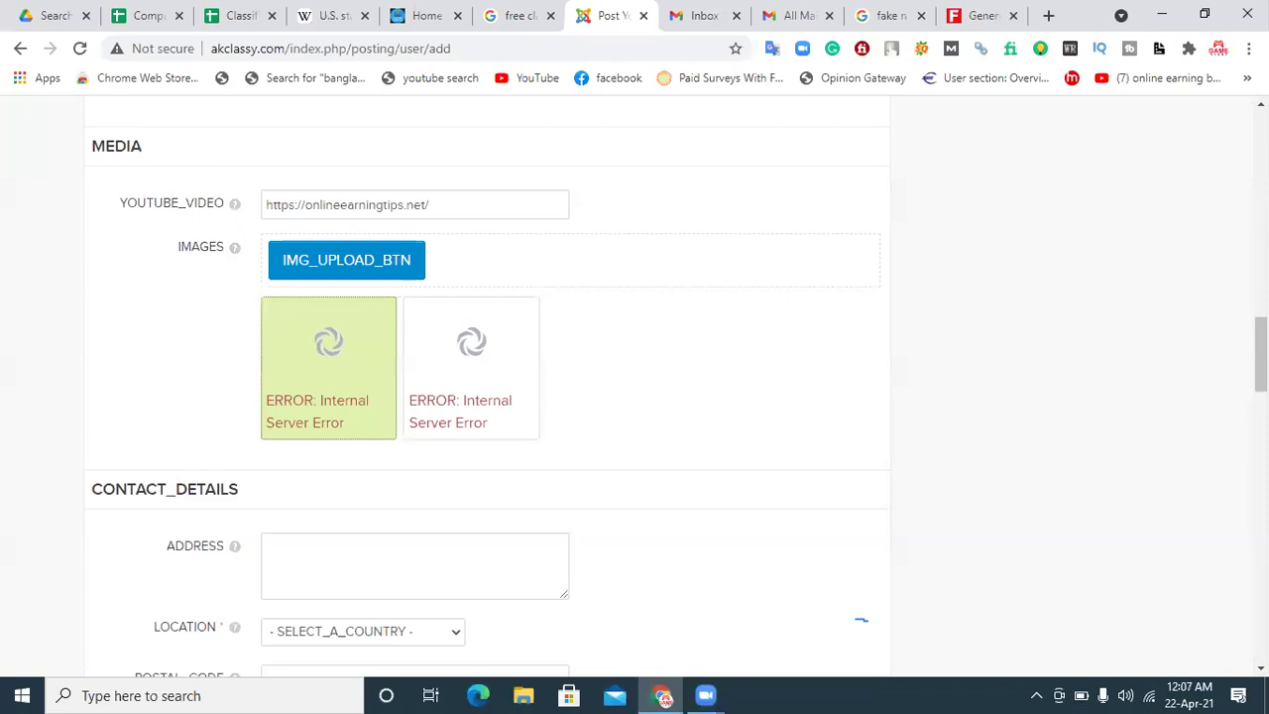
scroll(315, 327, "down", 3)
Step: Autofill address, Bangladesh location, postal code, phone and e-mail, switching the phone to international form
left_click(375, 255)
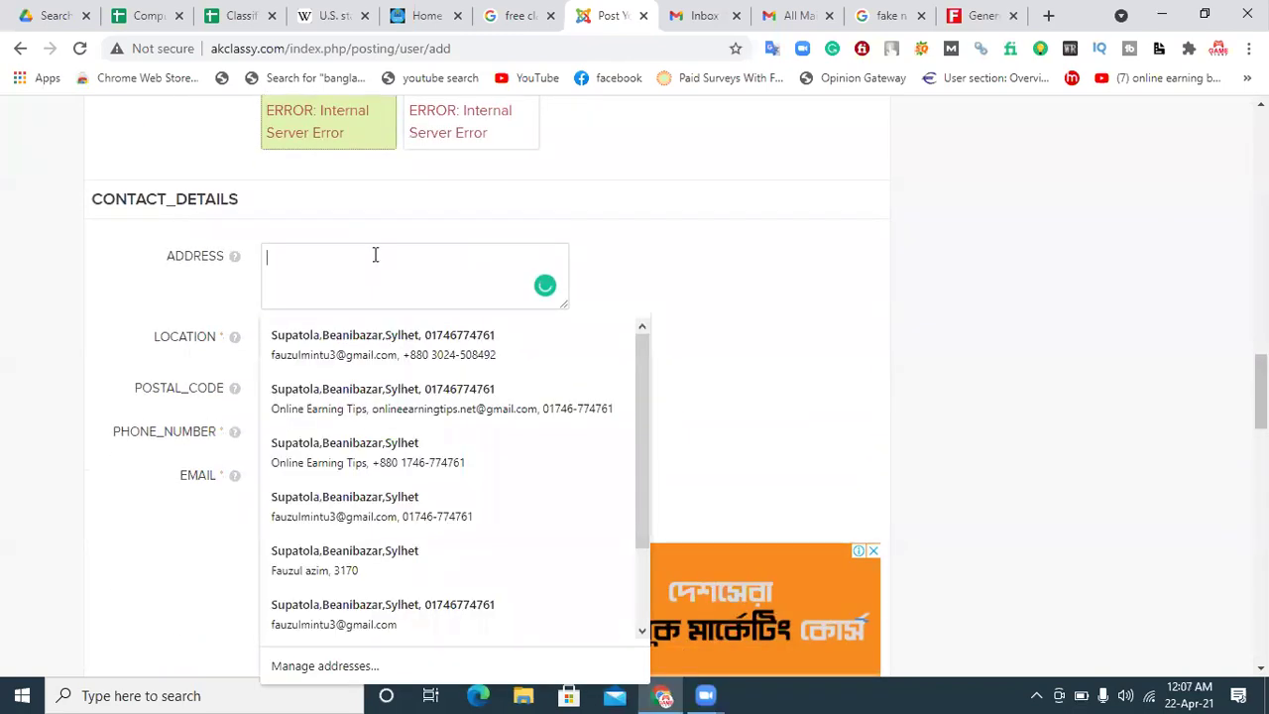
left_click(366, 336)
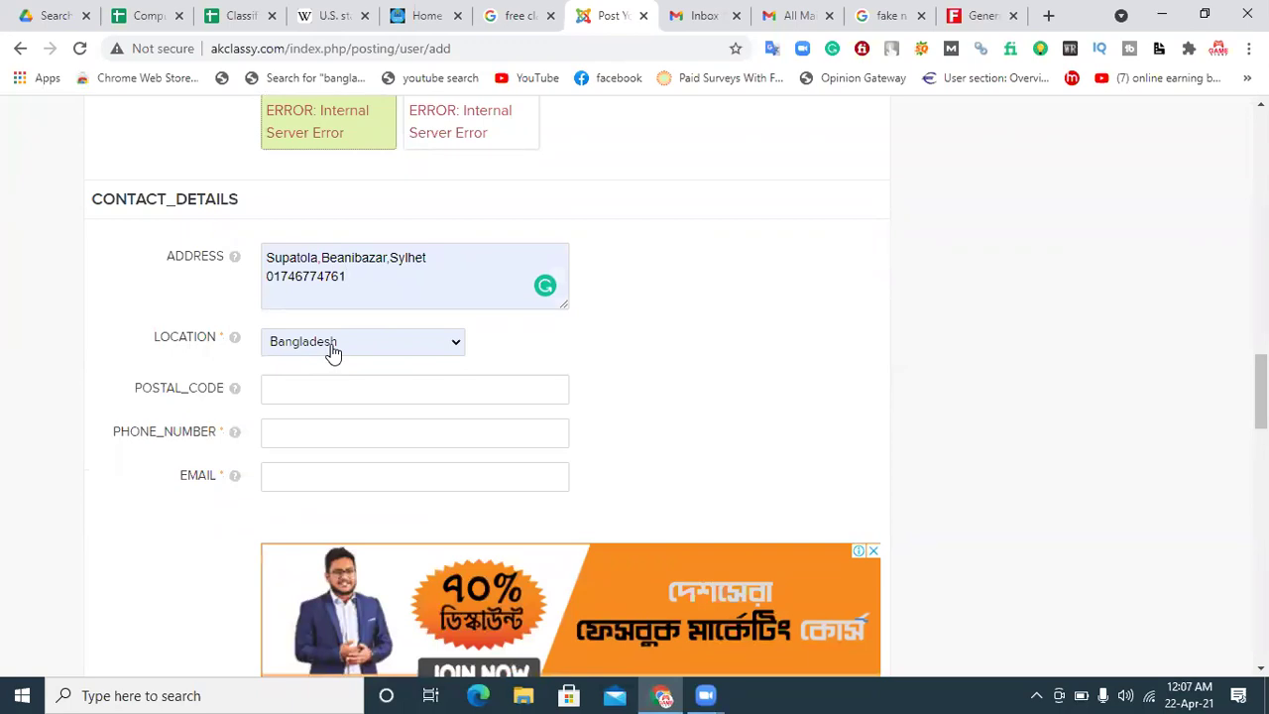
left_click(338, 389)
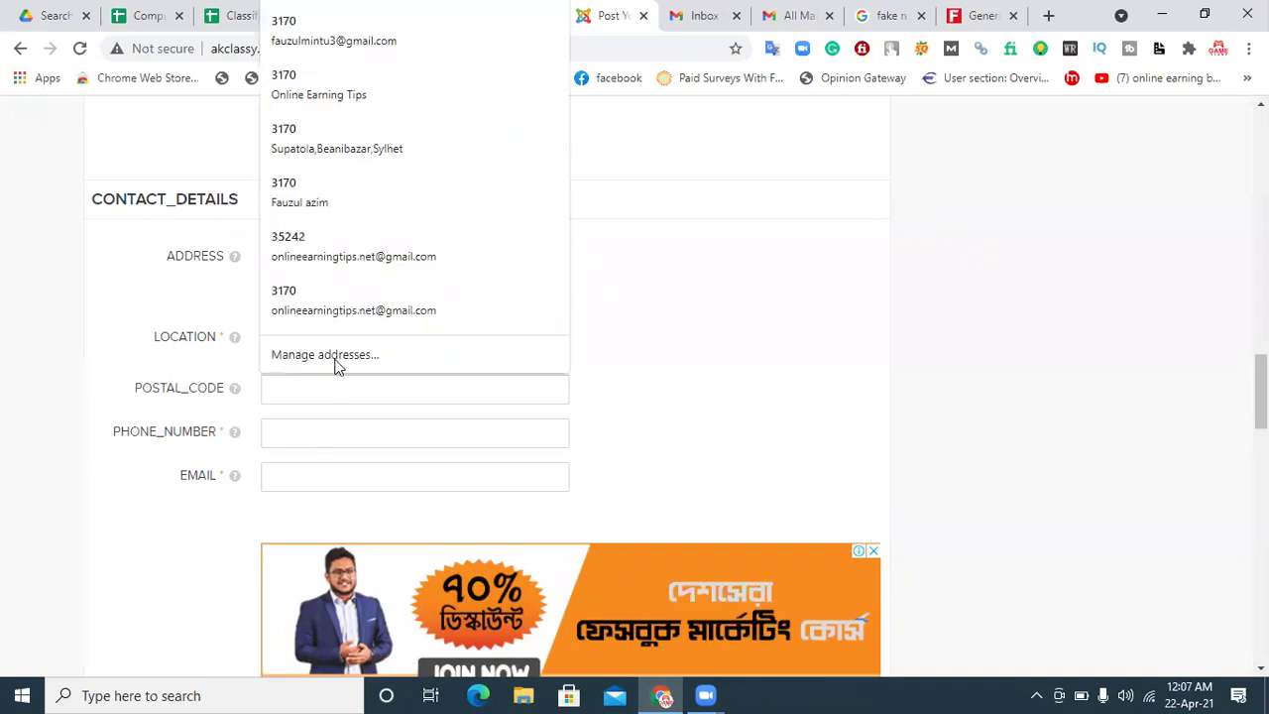
left_click(325, 313)
left_click_drag(351, 433, 319, 433)
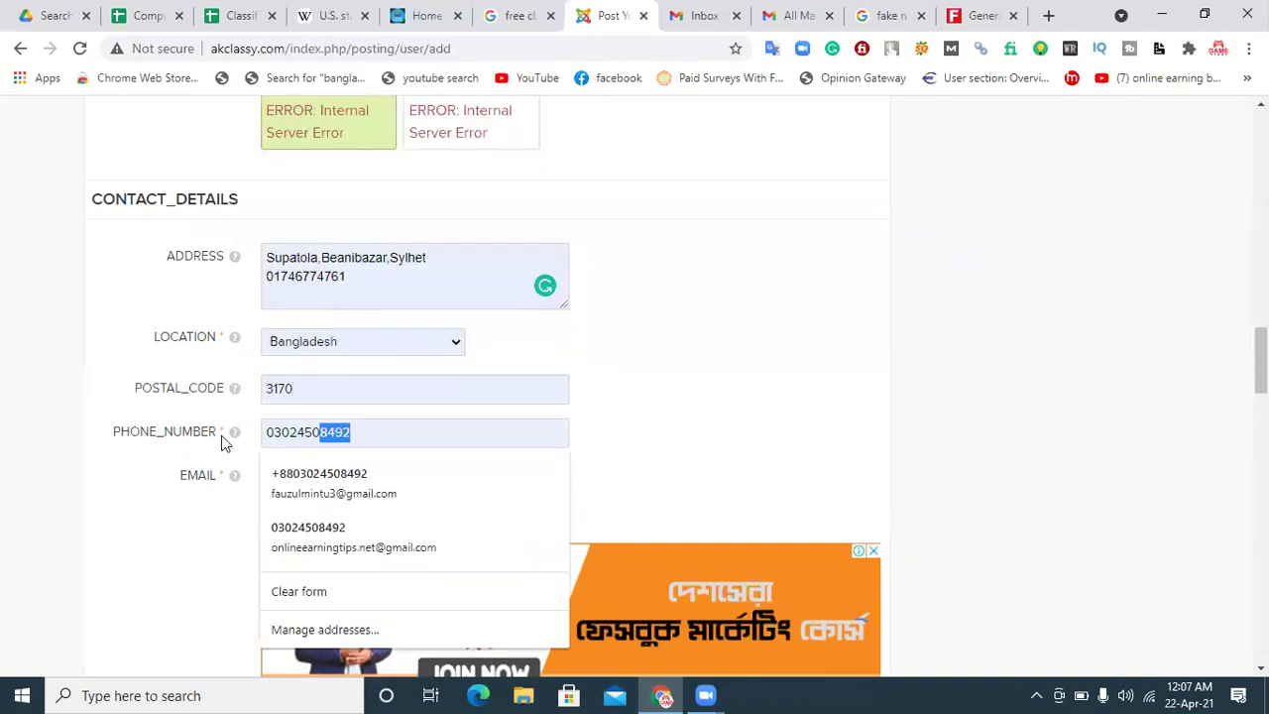
left_click(329, 476)
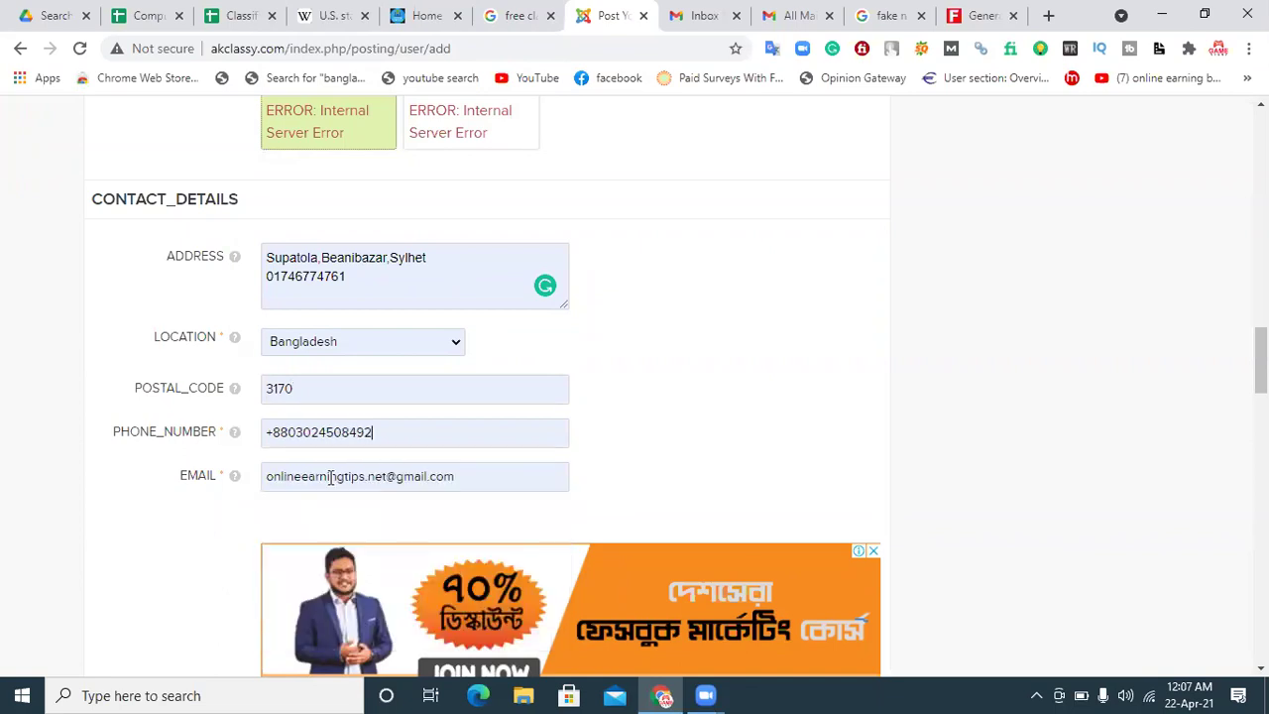
left_click_drag(1262, 361, 1261, 416)
left_click(351, 417)
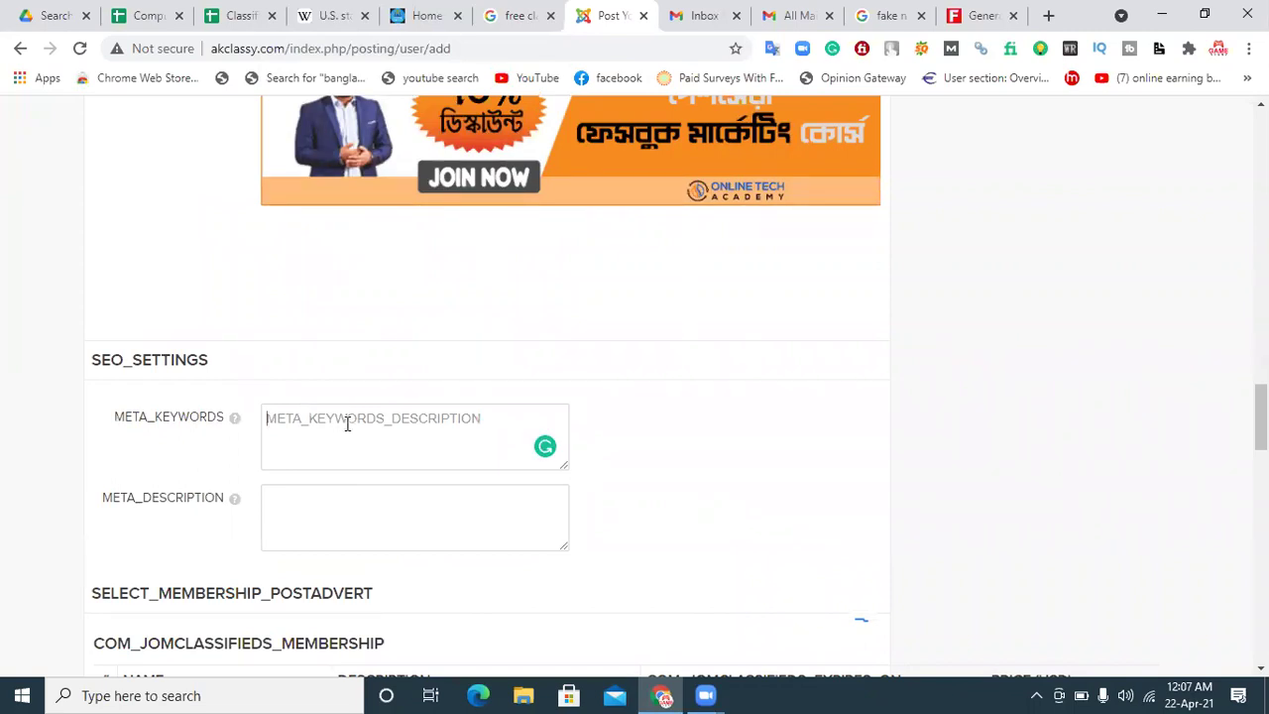
Step: Enter meta keywords 'Online Earning Tips' and meta description 'The Online Earning School', then tick the terms agreement
type("Online Earning Tips")
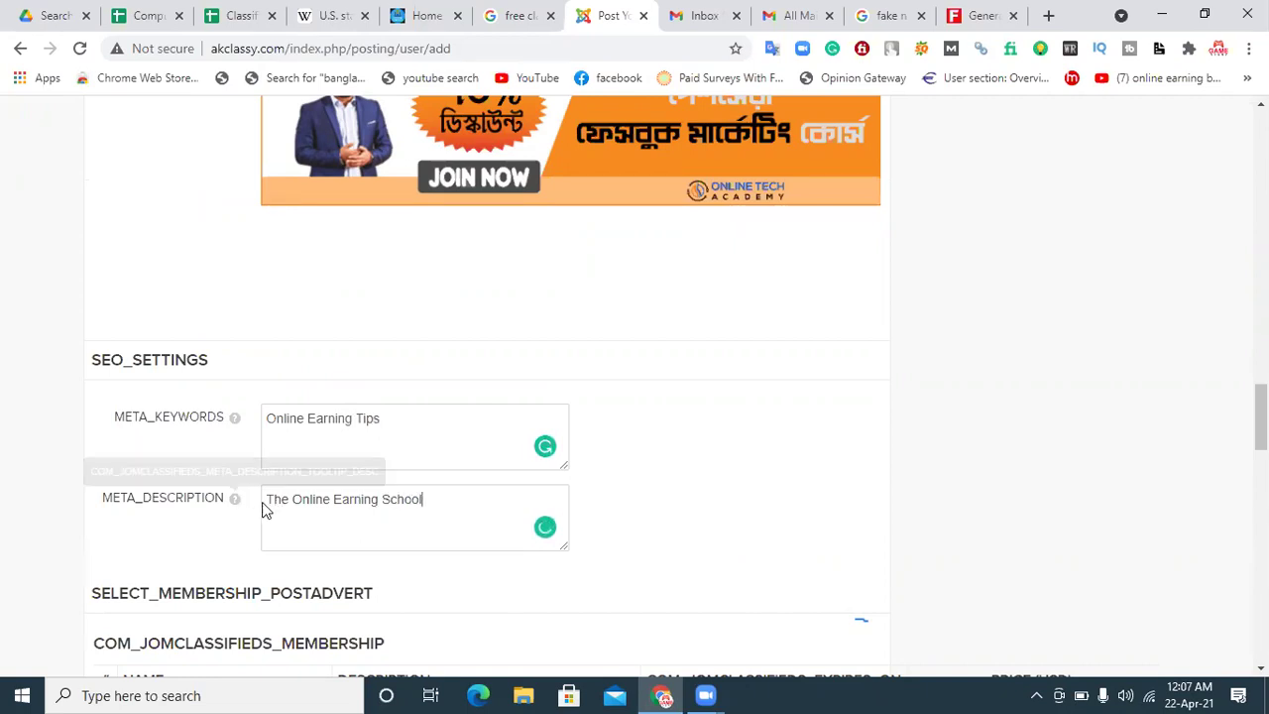
scroll(1261, 427, "down", 1)
scroll(570, 439, "down", 3)
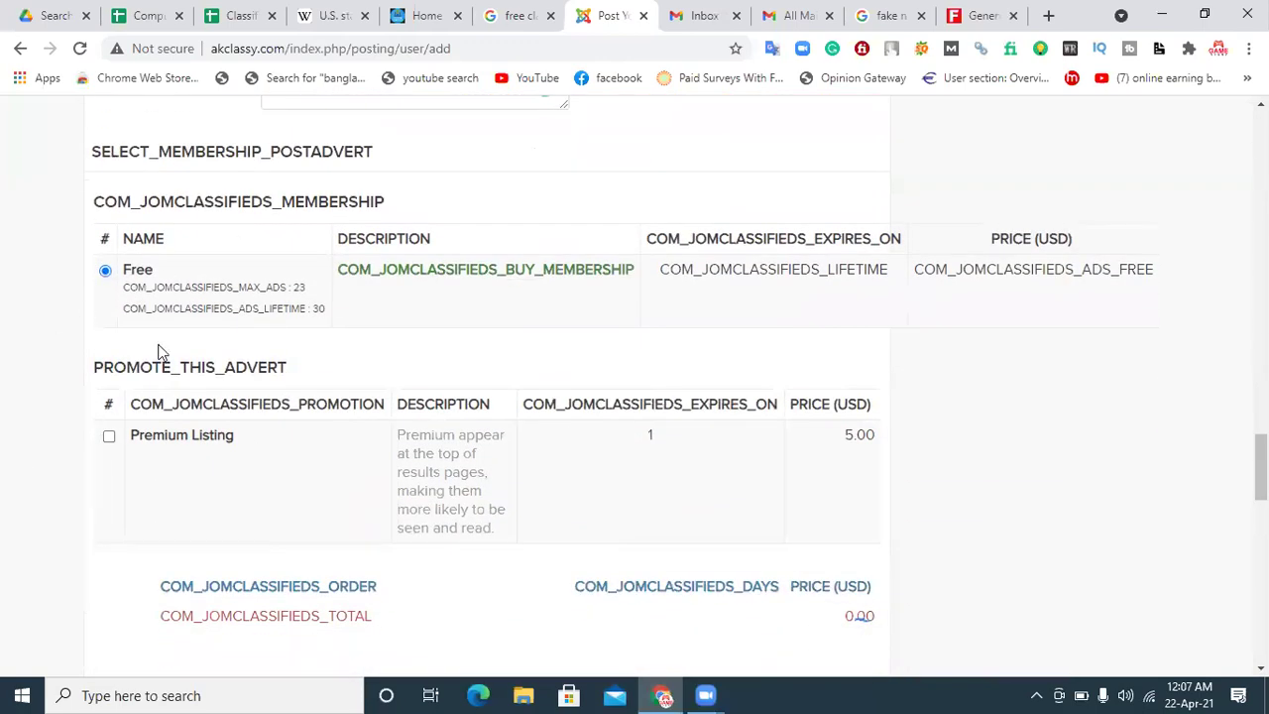
left_click_drag(1261, 466, 1224, 499)
left_click(258, 419)
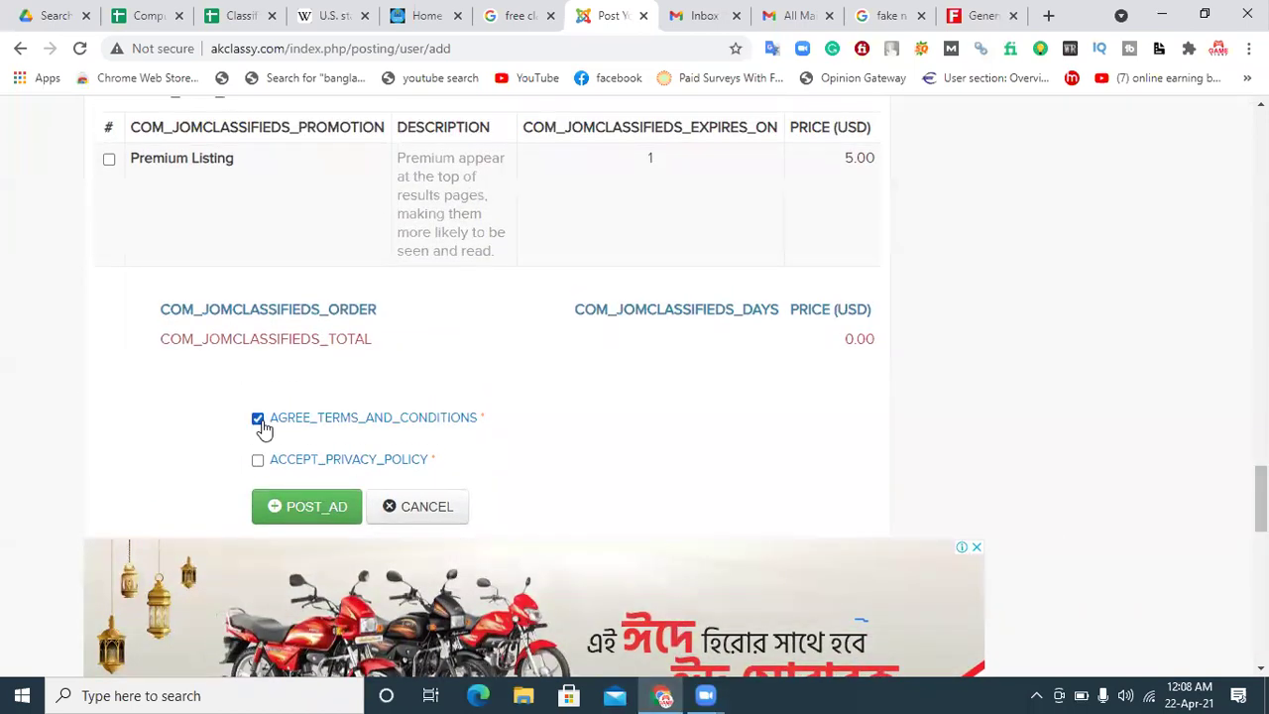
Step: Post the ad, dismiss the resulting ERROR_VALIDATION alert, and scroll back through the form
left_click(314, 510)
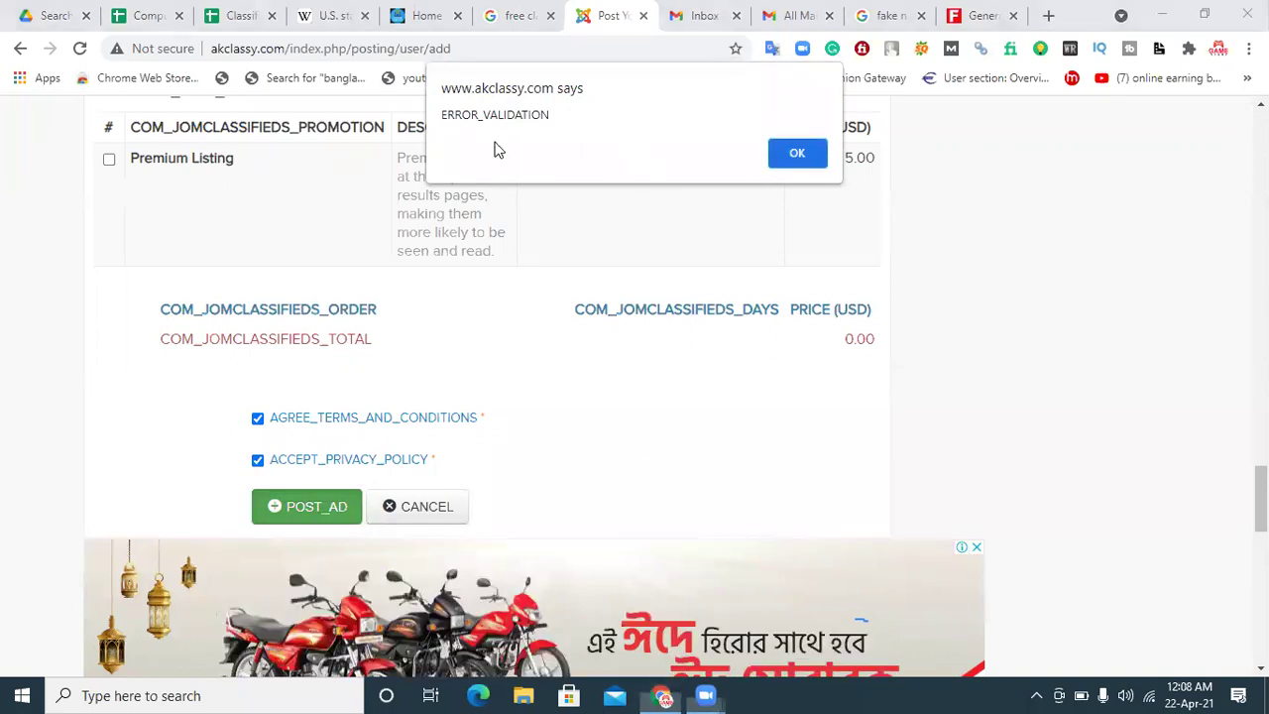
left_click(785, 162)
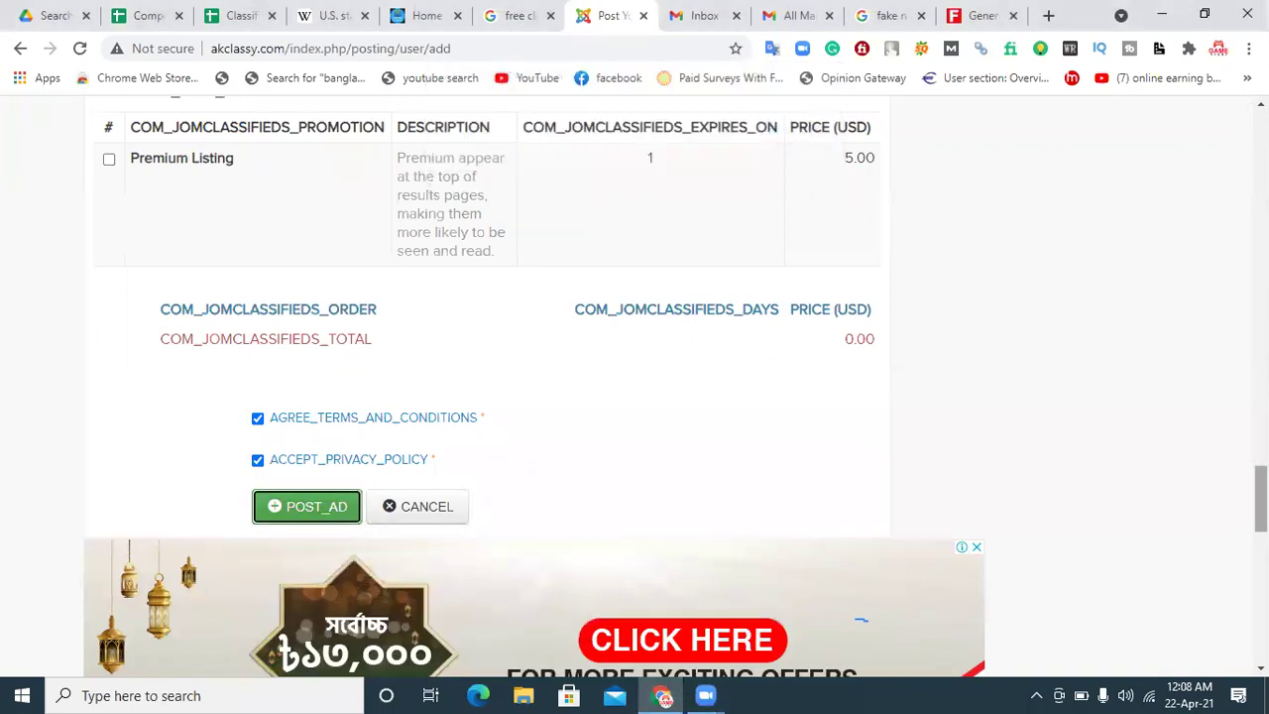
scroll(183, 525, "up", 15)
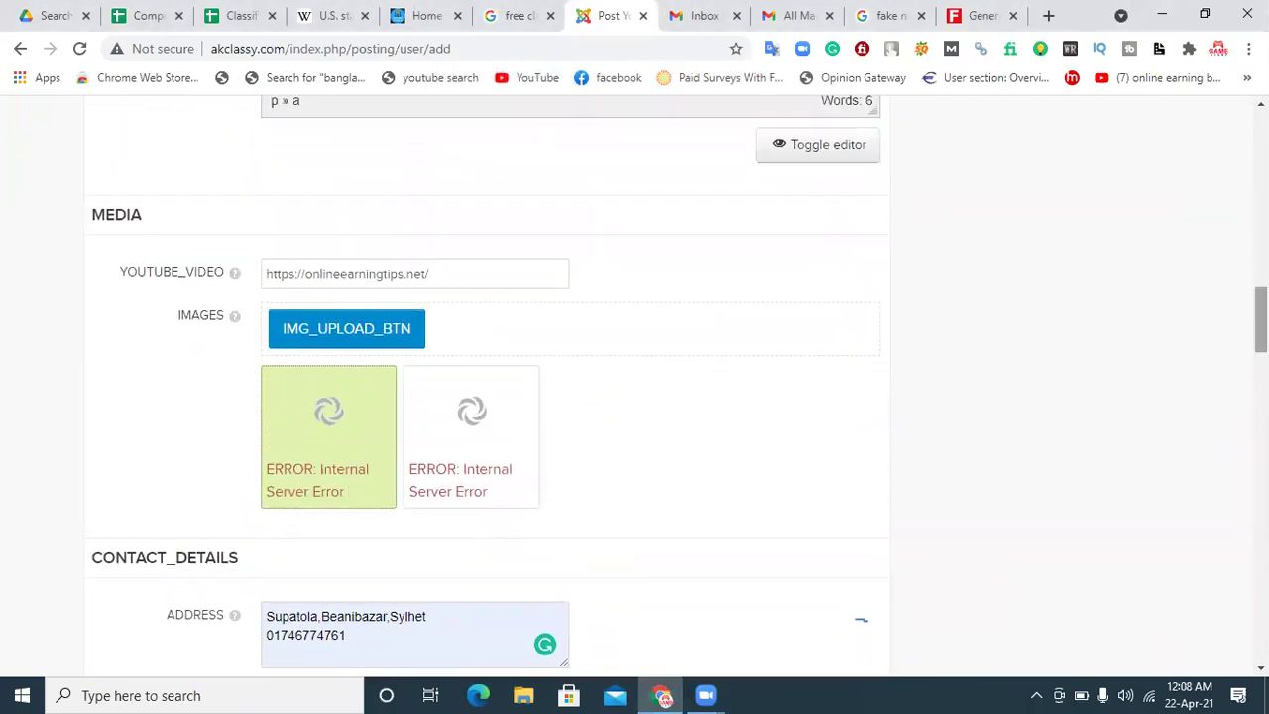
scroll(635, 396, "down", 14)
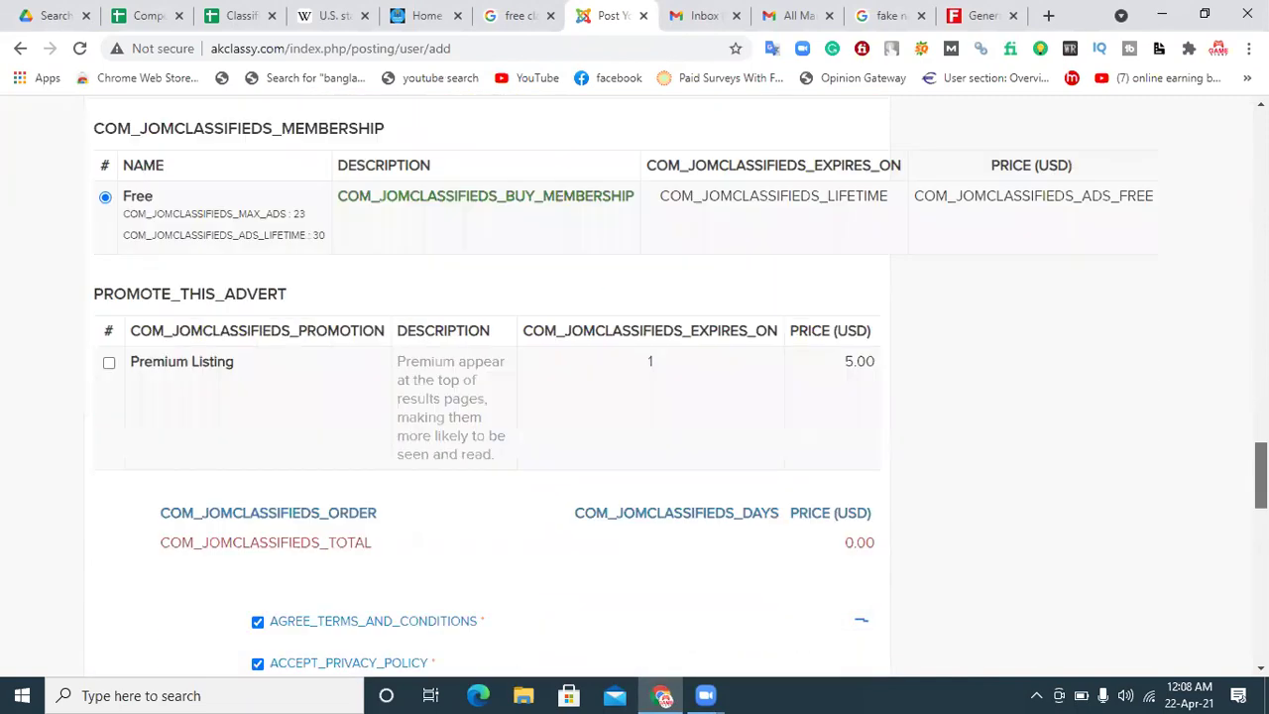
scroll(861, 620, "down", 1)
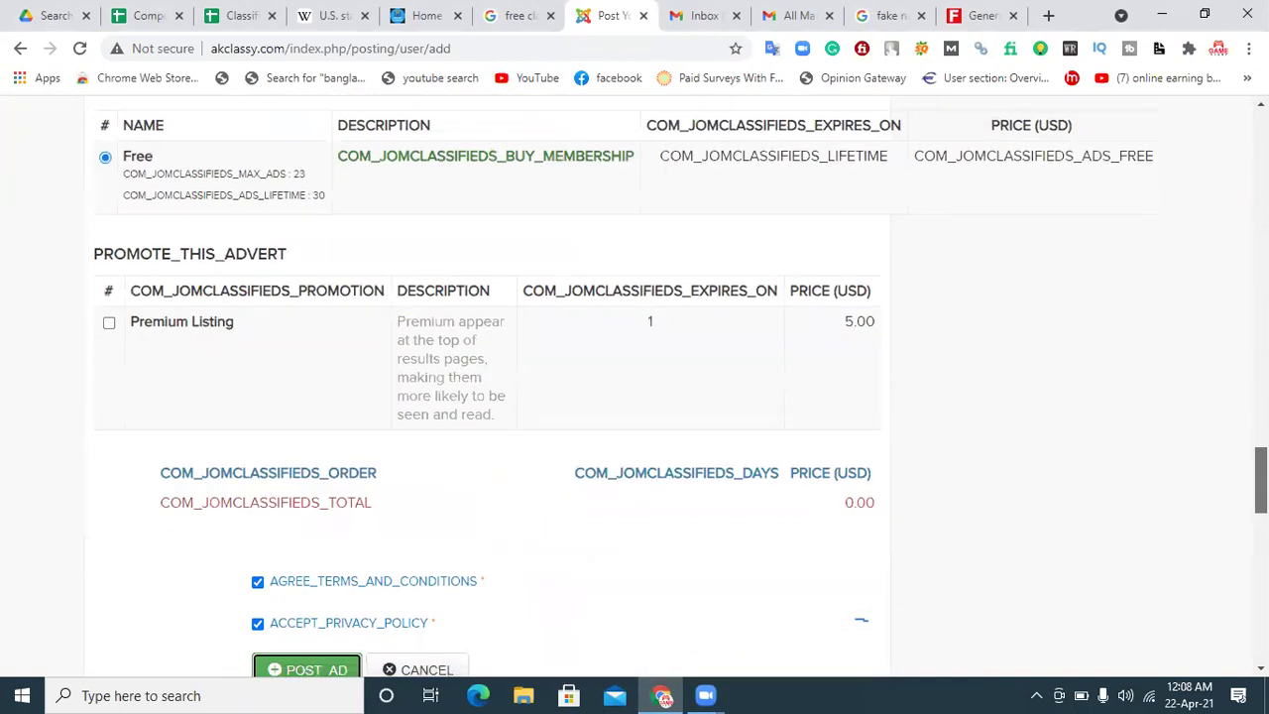